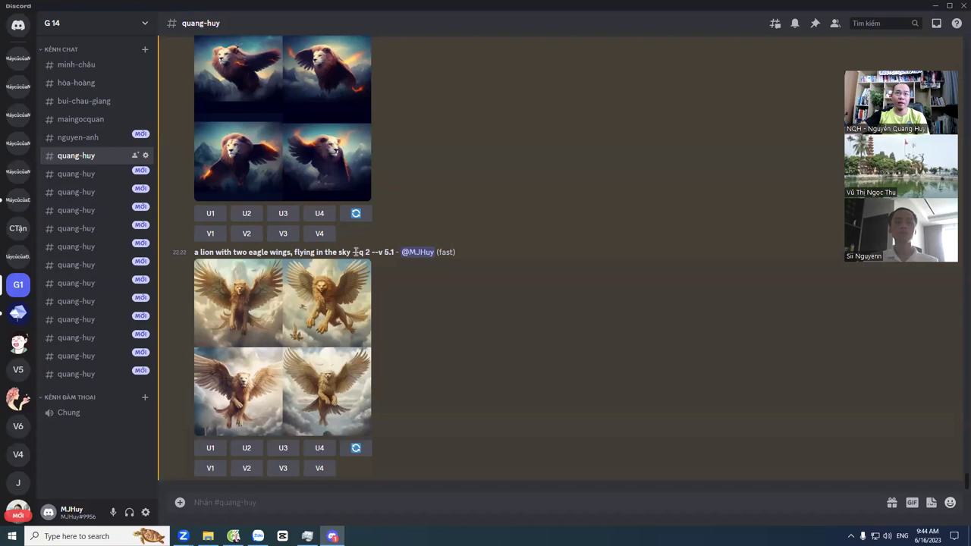
# Step: Review the winged lion grid made with --q 2 at full size and upscale its third image
pyautogui.moveTo(367, 252); pyautogui.dragTo(371, 252)
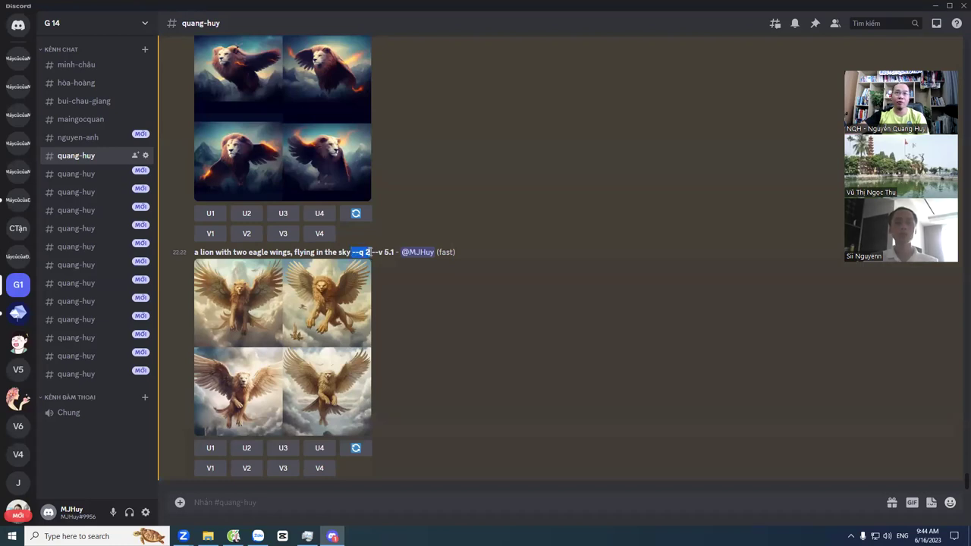
pyautogui.click(336, 344)
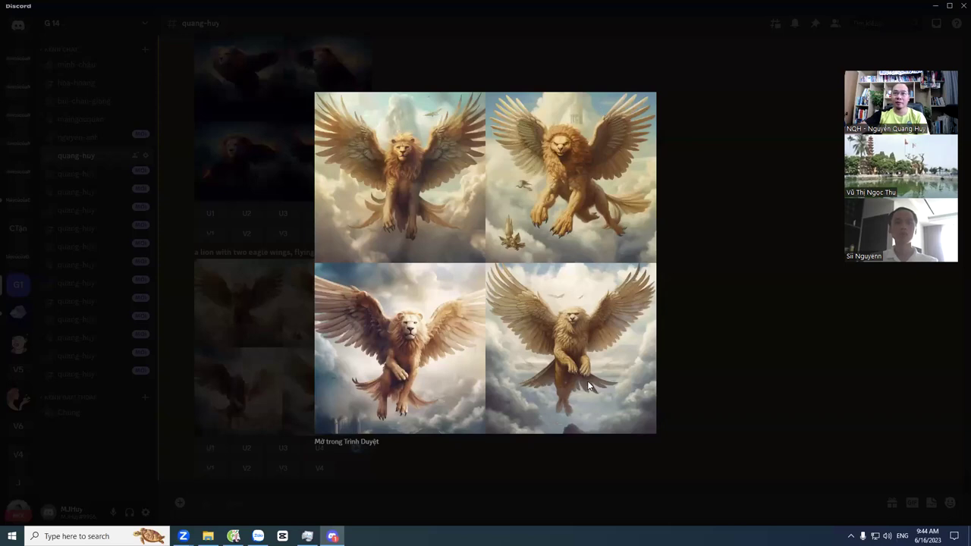
pyautogui.click(747, 369)
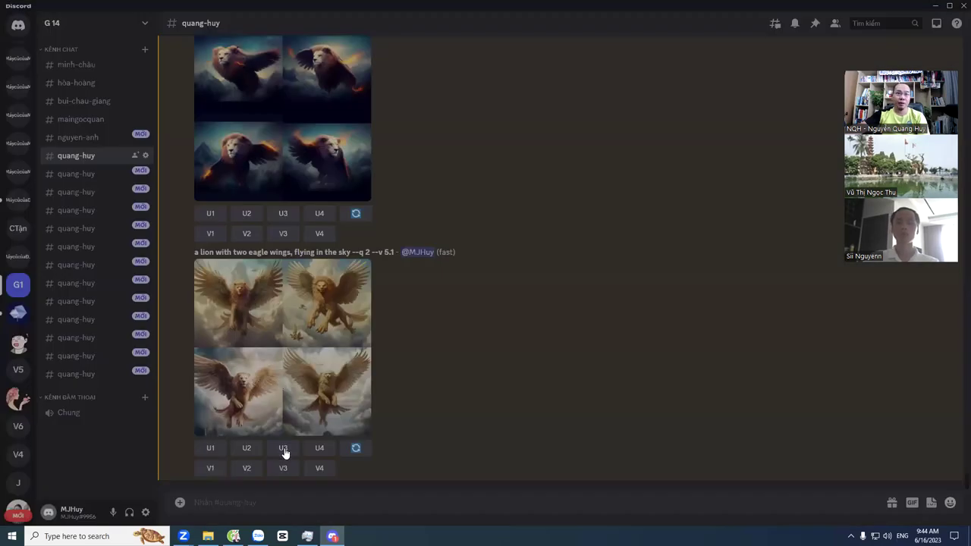
pyautogui.click(276, 449)
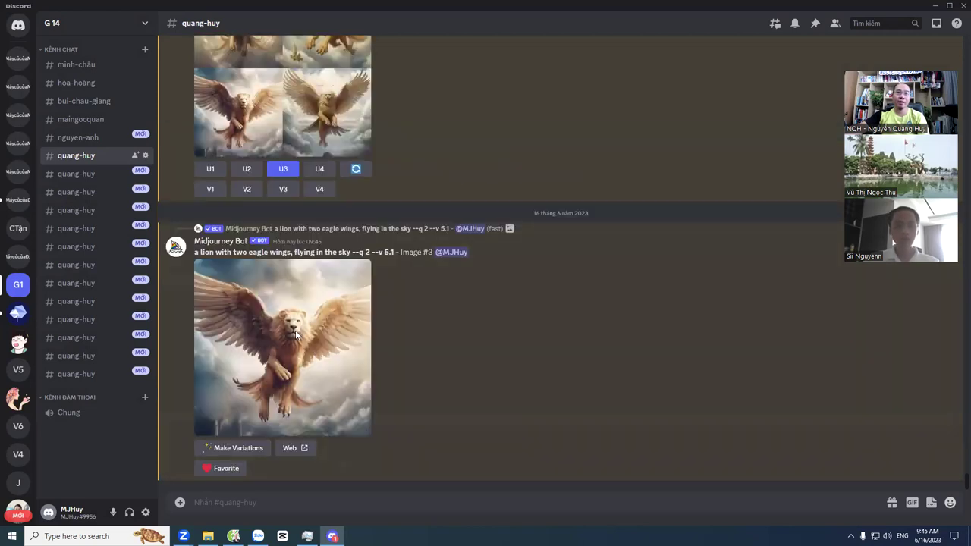
# Step: Enlarge the upscaled winged lion image and save it to the Downloads folder under its default file name
pyautogui.click(351, 311)
pyautogui.rightClick(500, 168)
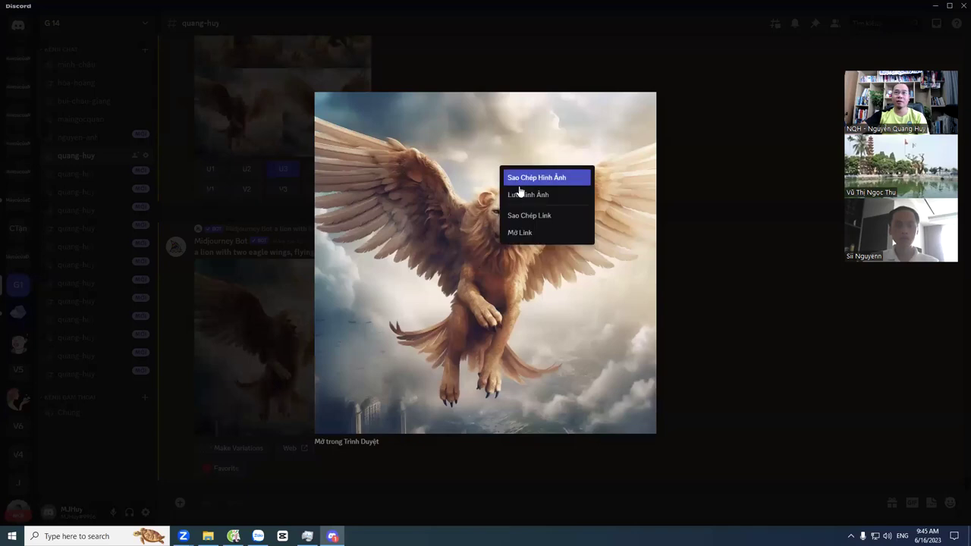
pyautogui.click(532, 198)
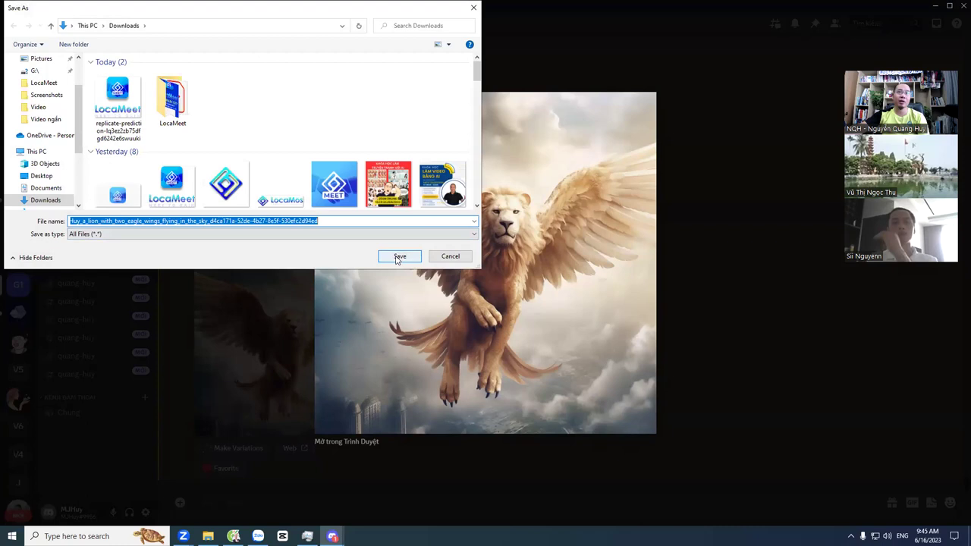
pyautogui.click(396, 255)
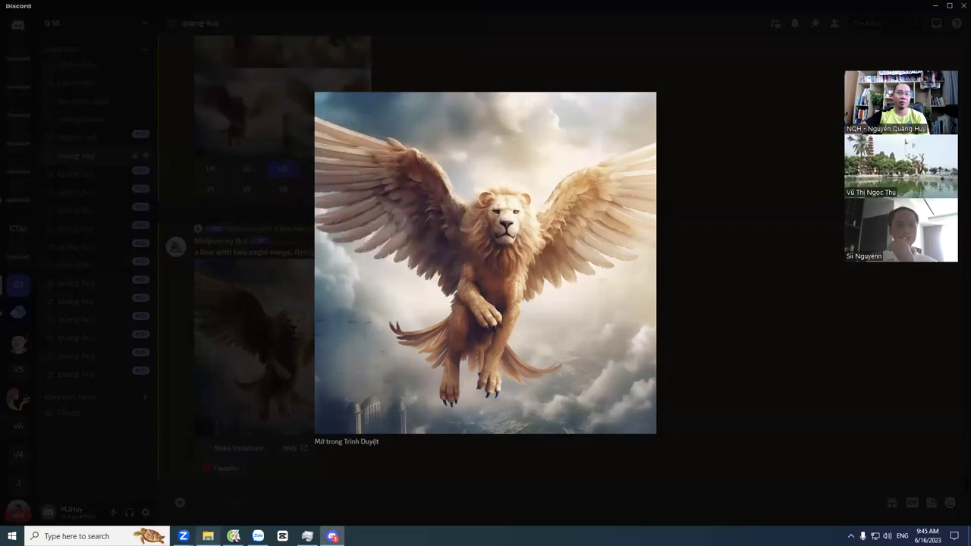
# Step: Open the saved winged lion image from Downloads, inspect it in a maximized viewer, and return to the Discord channel
pyautogui.click(208, 537)
pyautogui.click(227, 95)
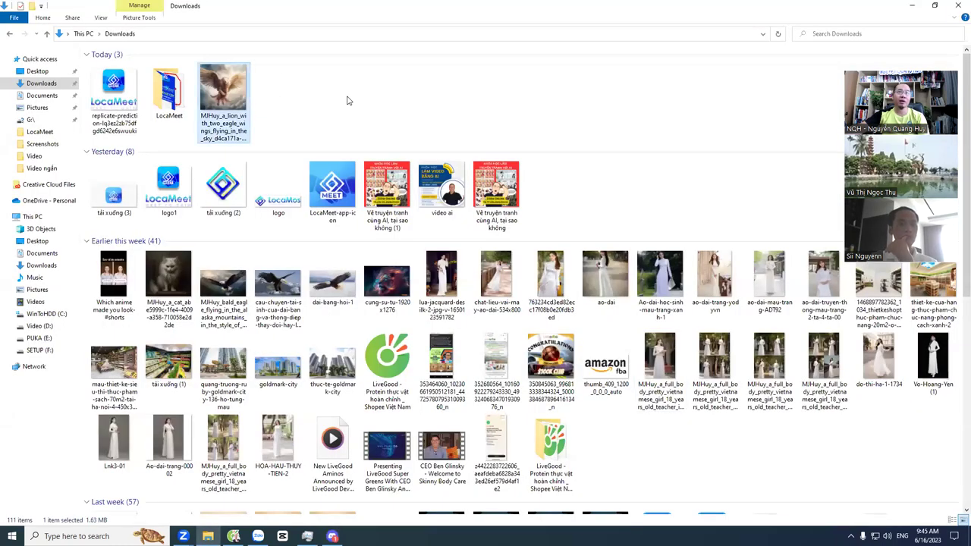
pyautogui.doubleClick(221, 94)
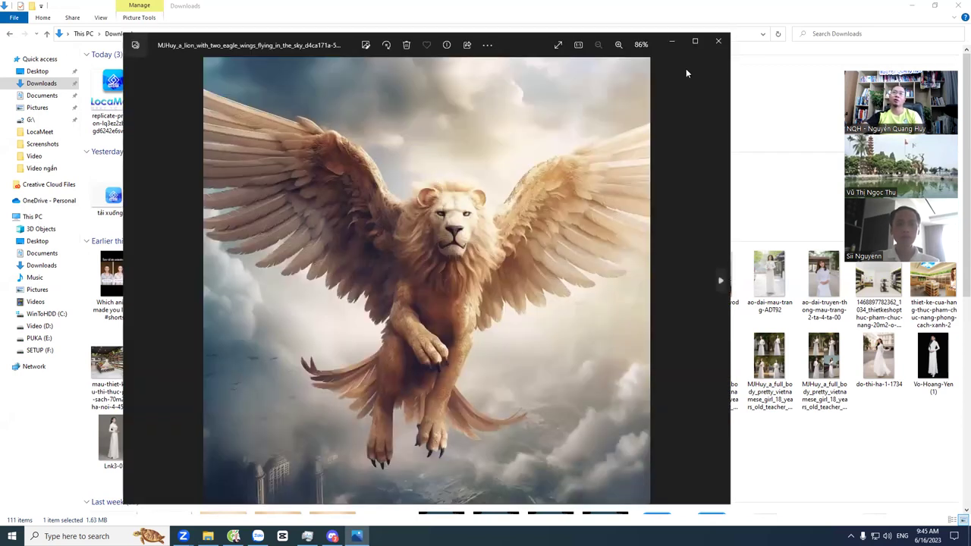
pyautogui.click(695, 41)
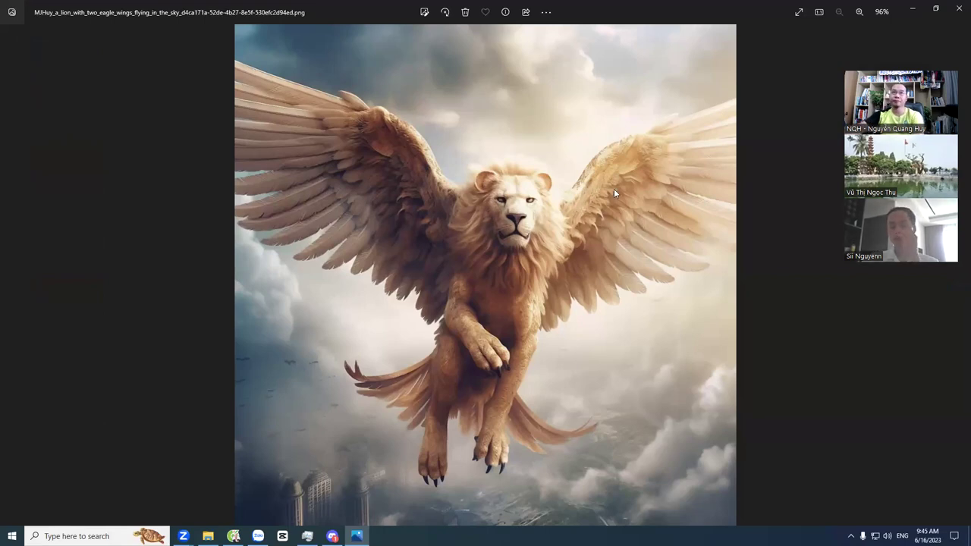
pyautogui.scroll(4, 614, 188)
pyautogui.scroll(-5, 614, 189)
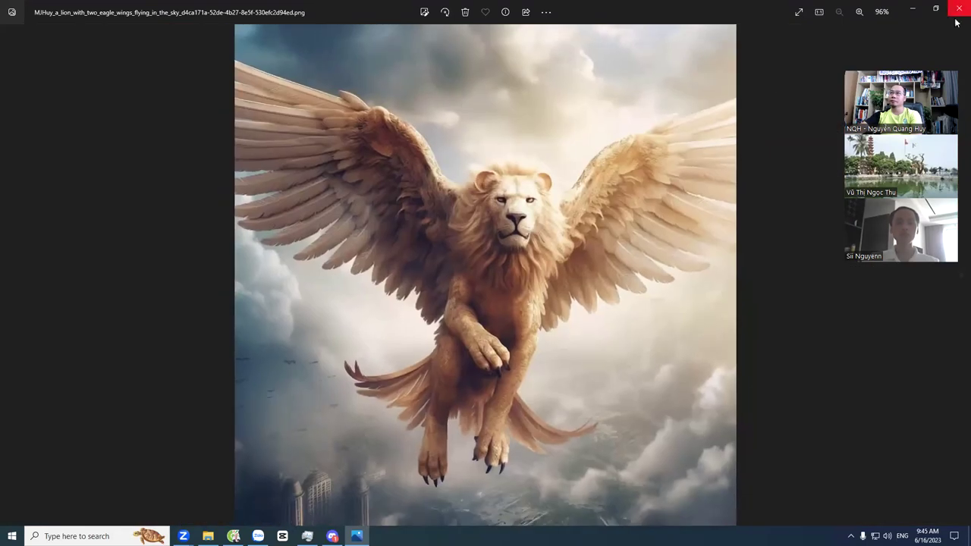
pyautogui.click(959, 9)
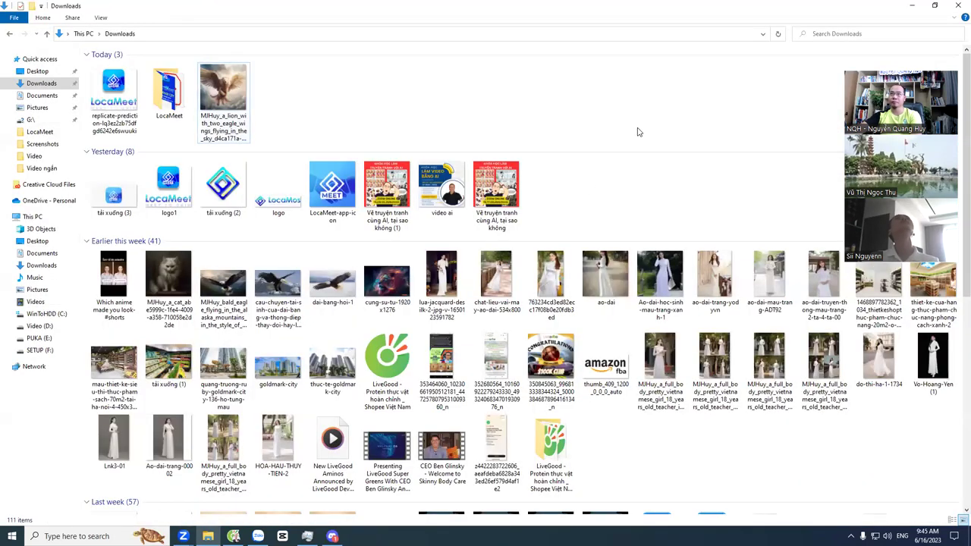
pyautogui.click(332, 536)
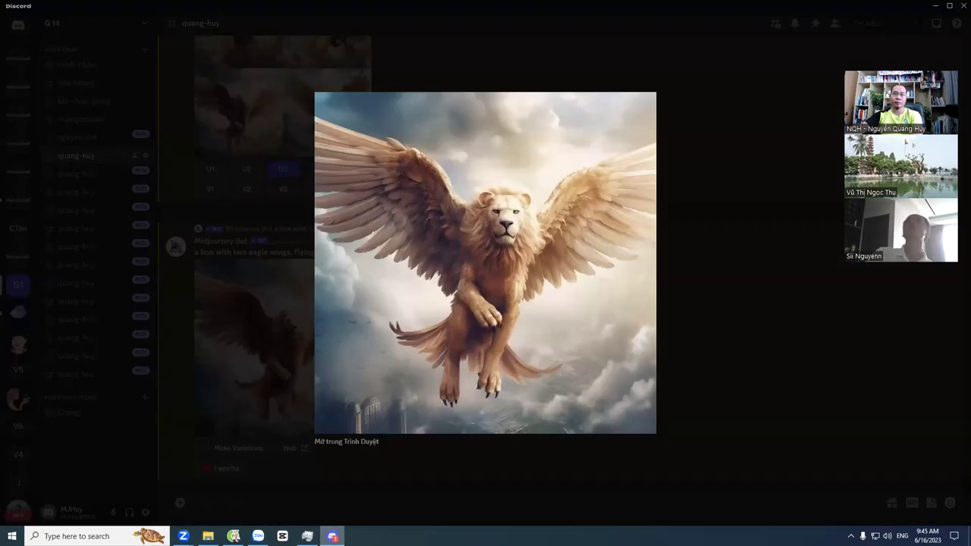
pyautogui.click(688, 336)
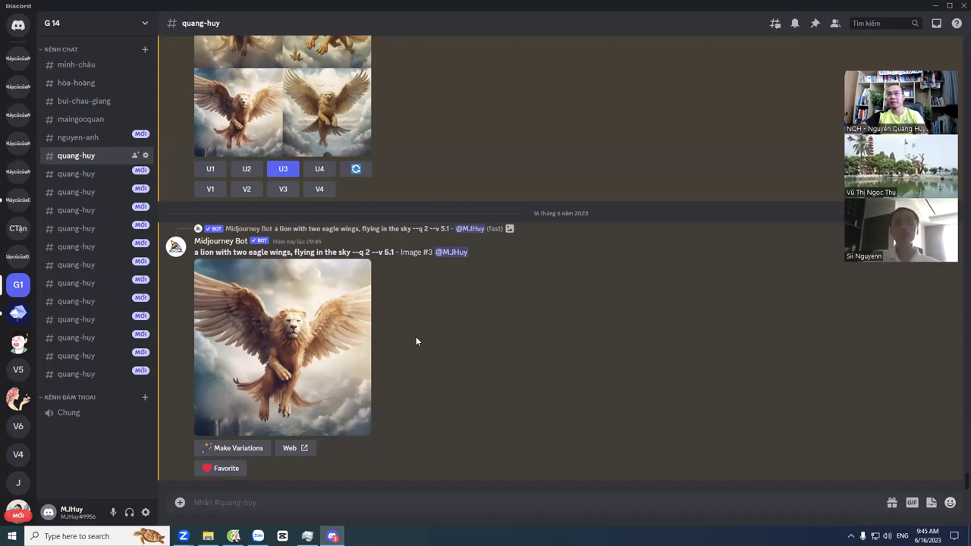
# Step: Check the K2 comic-making group chat in Zalo and return to Discord
pyautogui.click(258, 536)
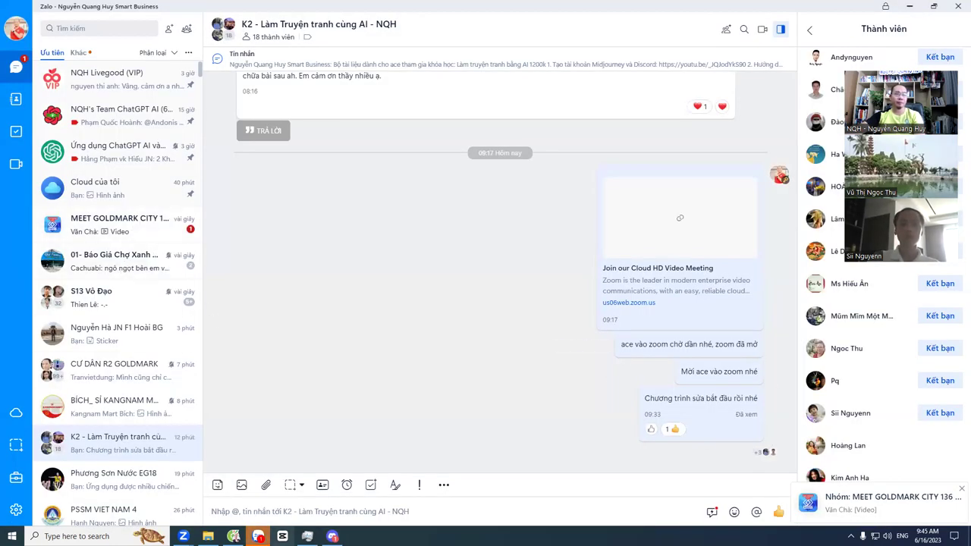
pyautogui.moveTo(214, 531)
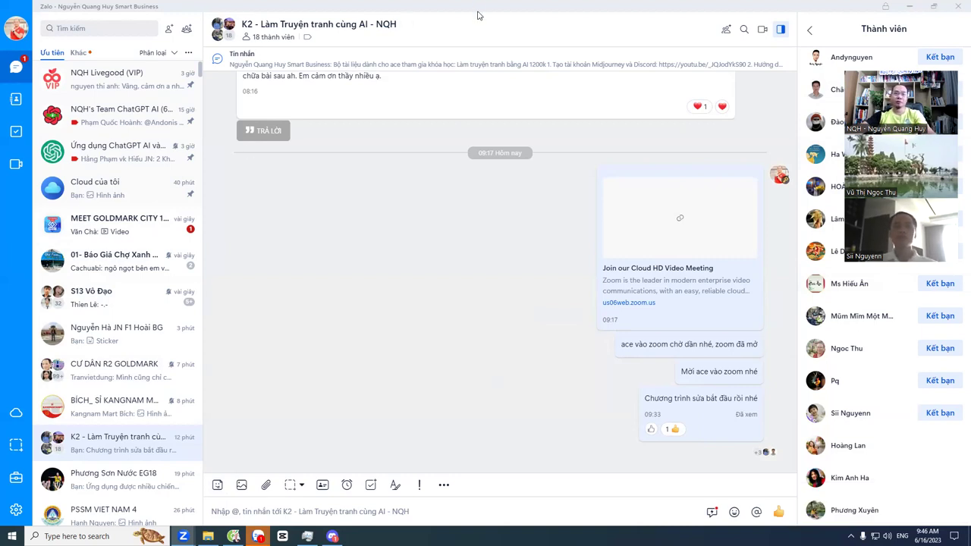
pyautogui.click(333, 536)
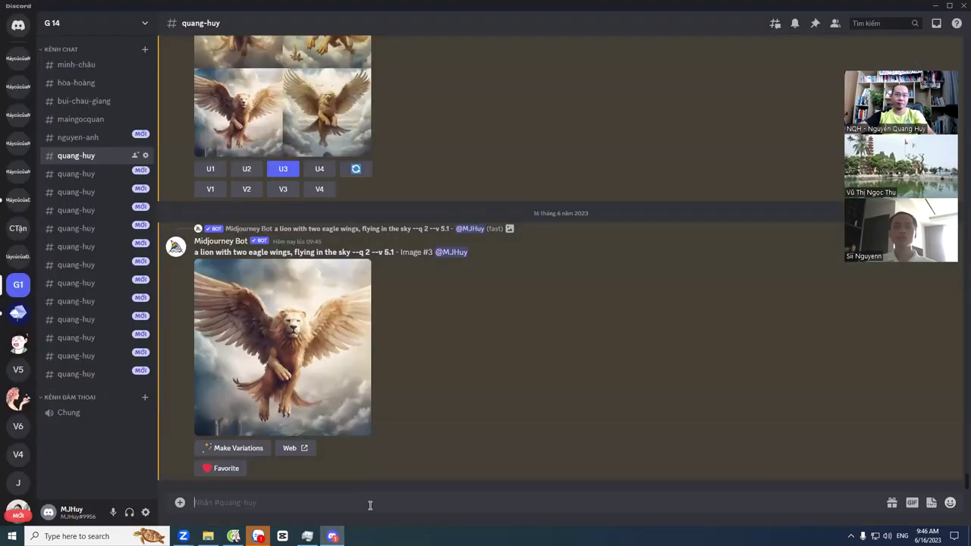
# Step: Start an /imagine prompt for a cute, smiling small girl with long black hair and a pink - yellow dress on a city street, ending in "white background"
pyautogui.write('/im')
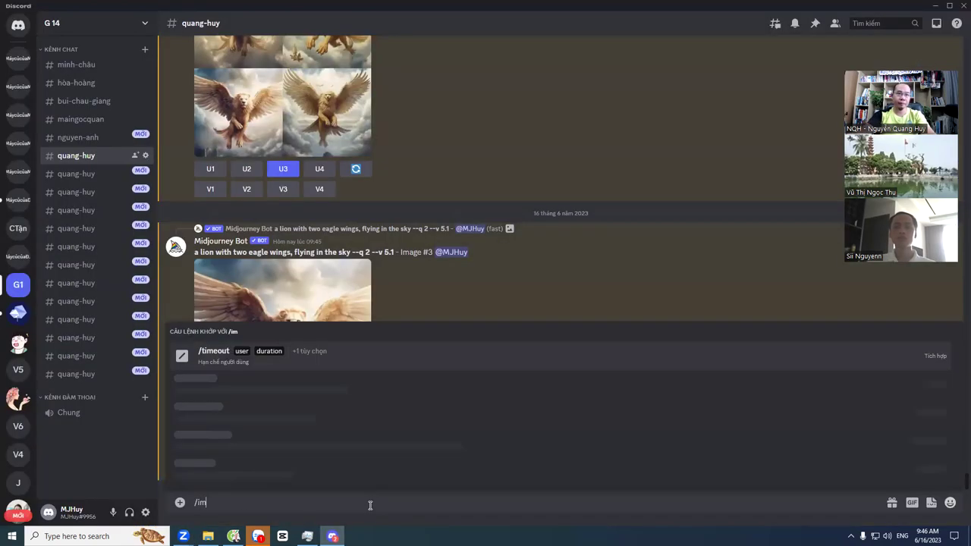
pyautogui.press('Tab')
pyautogui.write('a small girl, black long hair, cute, smile, pink - yellow dress, dress have white neck and white hand , she walk in a clean street of a city, there are severals buildings, cars, a bycylce, many tree in along the street, white background')
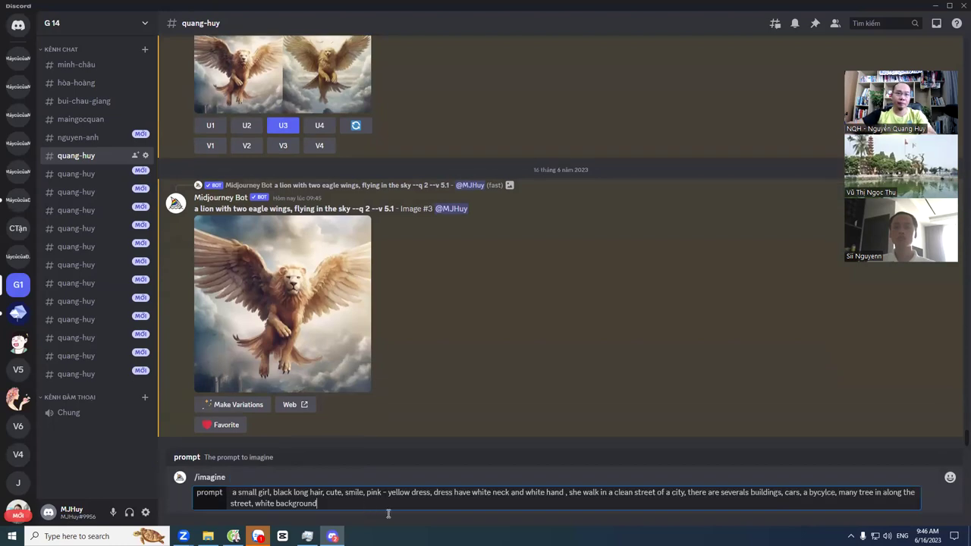
# Step: Review the prompt's description of the girl's hair, expression, dress colours, and white neck and hand
pyautogui.moveTo(260, 492); pyautogui.dragTo(418, 493)
pyautogui.click(293, 493)
pyautogui.click(336, 492)
pyautogui.click(413, 492)
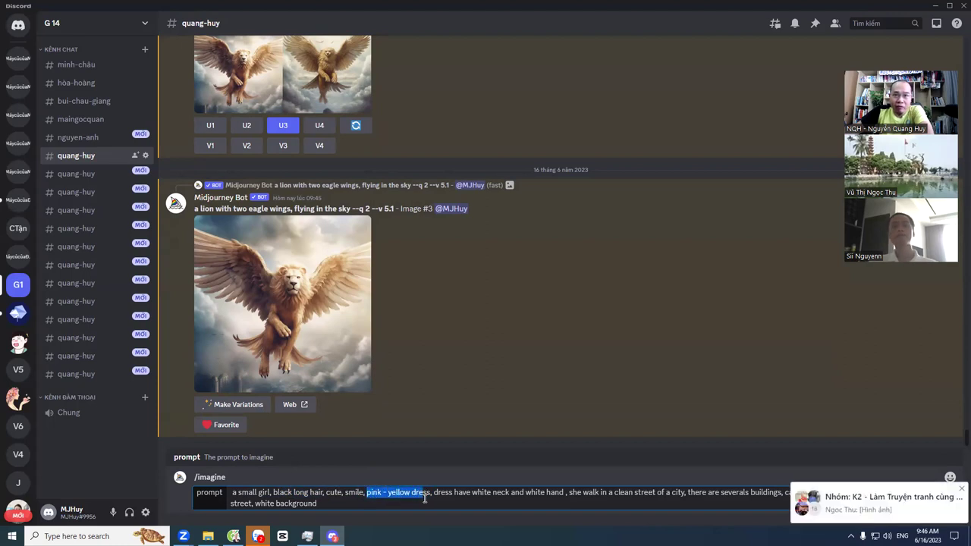
pyautogui.doubleClick(439, 492)
pyautogui.moveTo(469, 492)
pyautogui.mouseDown()
pyautogui.moveTo(516, 493)
pyautogui.moveTo(450, 492)
pyautogui.moveTo(559, 492)
pyautogui.moveTo(487, 493)
pyautogui.mouseUp()
pyautogui.click(507, 493)
pyautogui.click(580, 492)
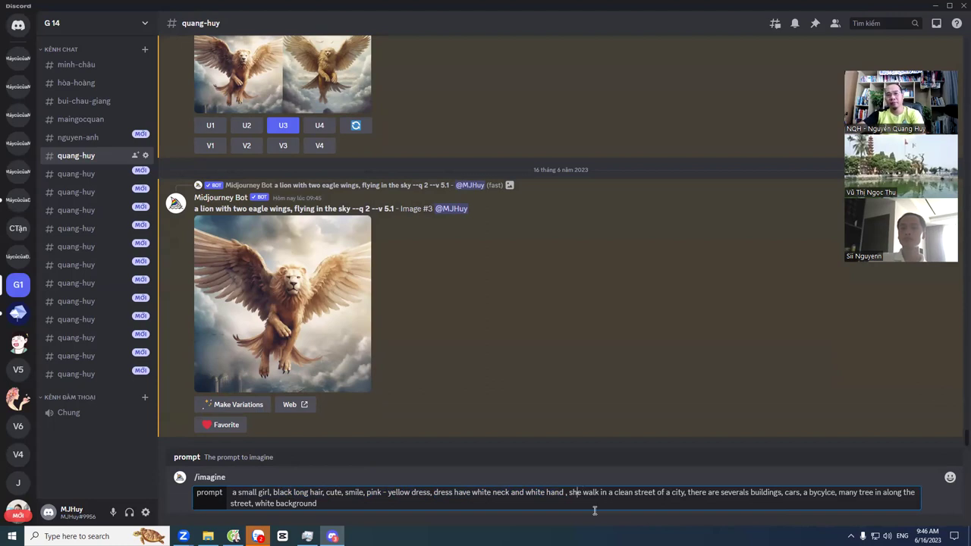
# Step: Delete the prompt's street-scene clause and reword the dress colours as "pink and yellow dress"
pyautogui.moveTo(570, 492); pyautogui.dragTo(242, 504)
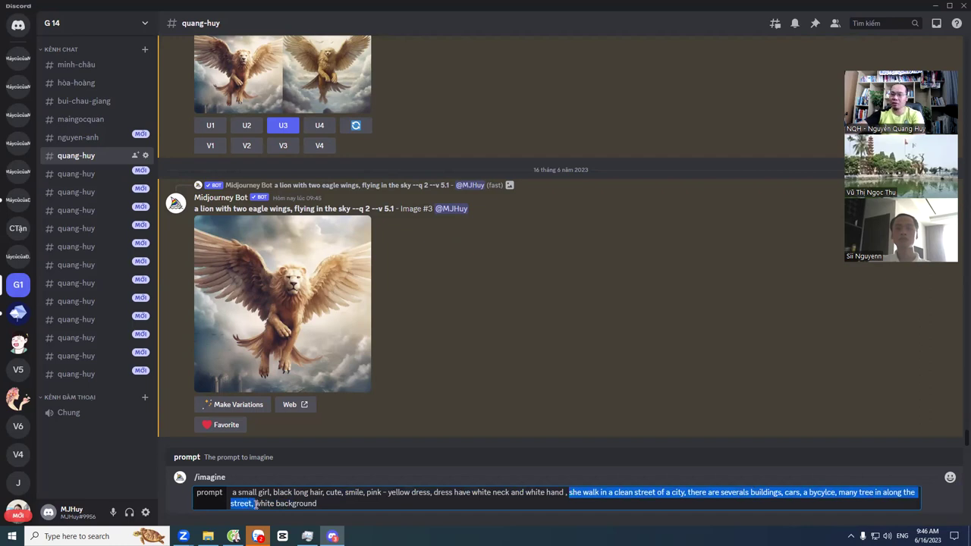
pyautogui.press('BackSpace')
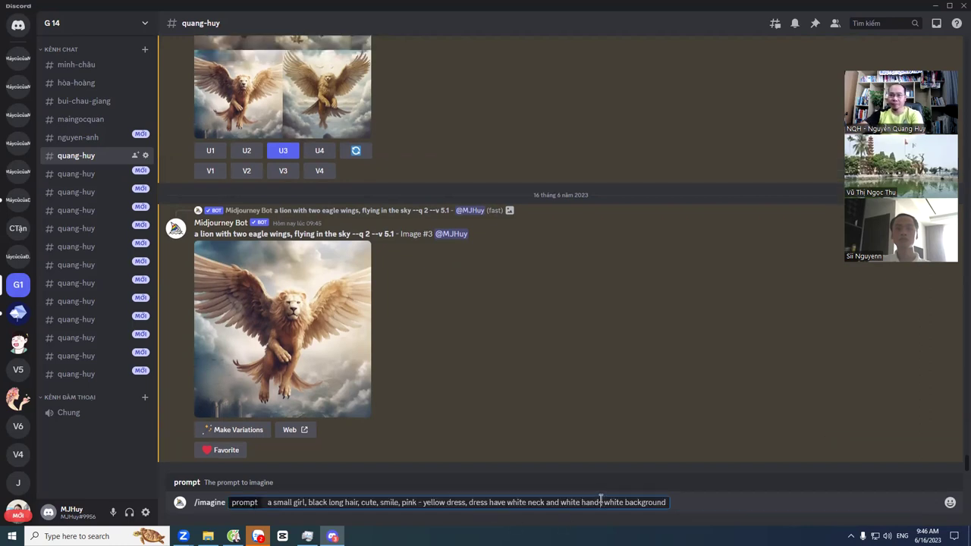
pyautogui.press('BackSpace')
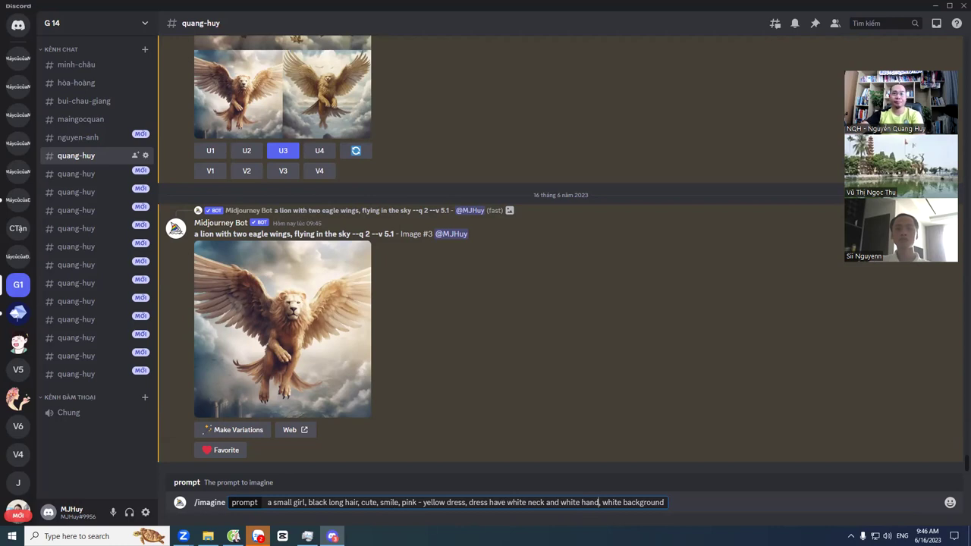
pyautogui.moveTo(404, 502); pyautogui.dragTo(599, 503)
pyautogui.click(550, 503)
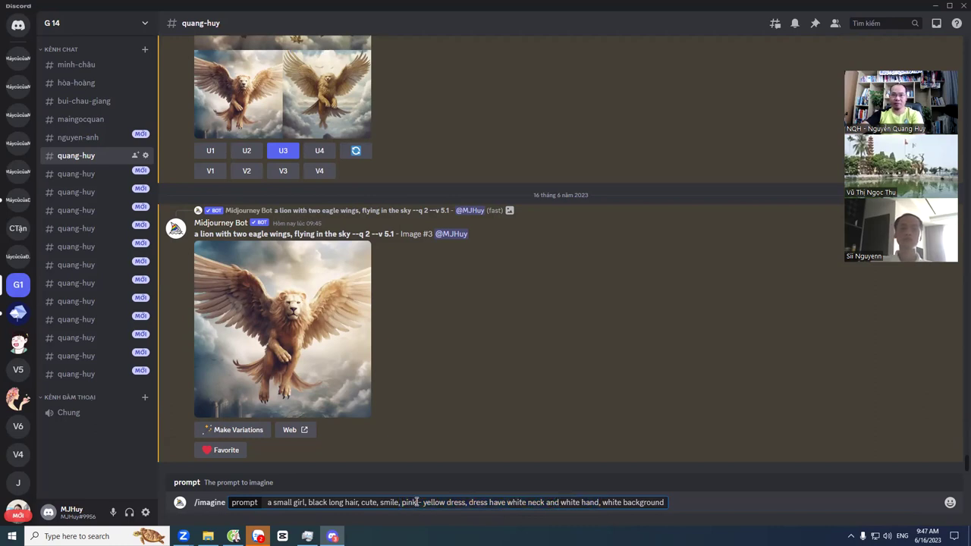
pyautogui.write('and')
# Step: Examine the "dress have white neck and white hand" wording in the shortened prompt
pyautogui.moveTo(478, 502)
pyautogui.mouseDown()
pyautogui.moveTo(609, 502)
pyautogui.moveTo(481, 502)
pyautogui.moveTo(588, 503)
pyautogui.moveTo(492, 507)
pyautogui.mouseUp()
pyautogui.click(615, 501)
pyautogui.click(611, 500)
pyautogui.click(495, 507)
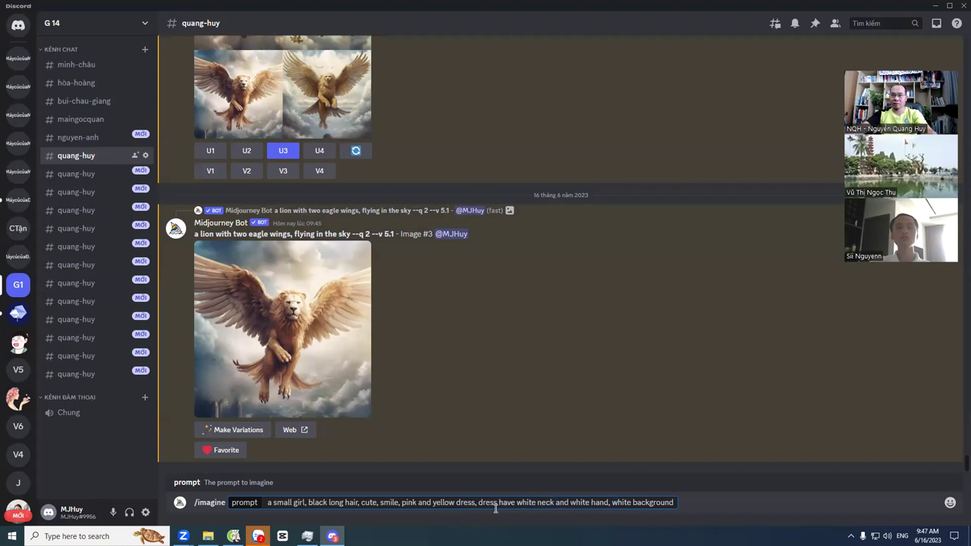
pyautogui.moveTo(571, 502); pyautogui.dragTo(470, 503)
pyautogui.moveTo(457, 504); pyautogui.dragTo(613, 504)
pyautogui.click(631, 504)
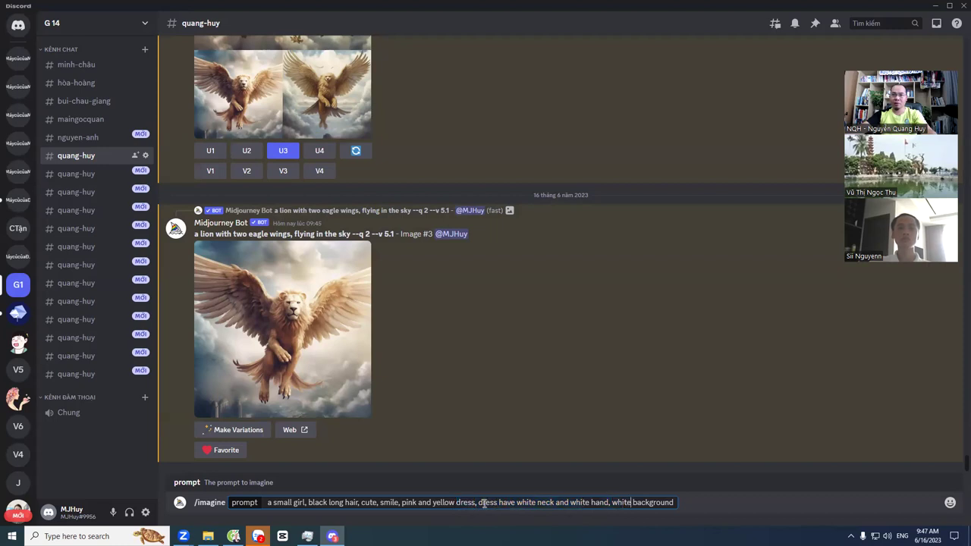
pyautogui.moveTo(477, 504); pyautogui.dragTo(609, 502)
pyautogui.click(613, 502)
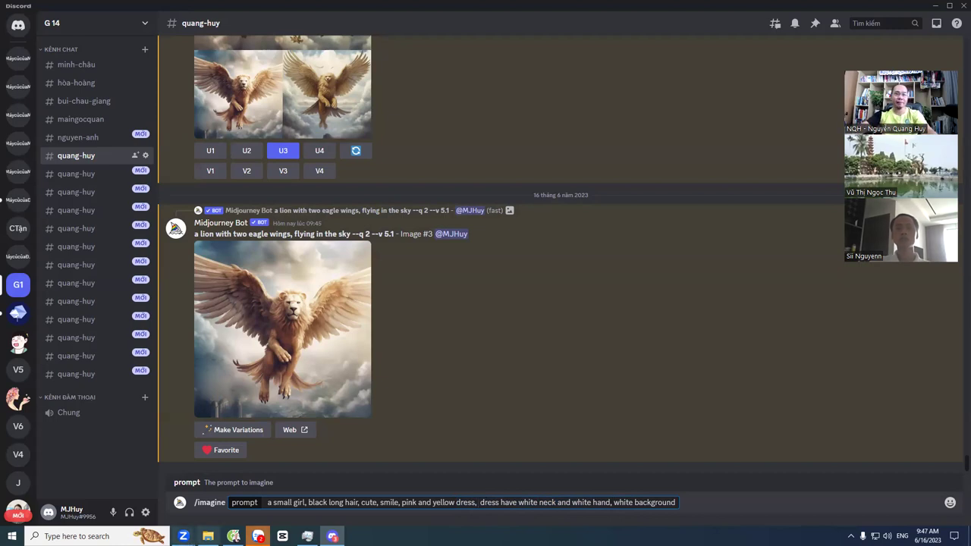
# Step: Switch to the Cốc Cốc browser and search Google for "dịch" in a new tab
pyautogui.click(233, 537)
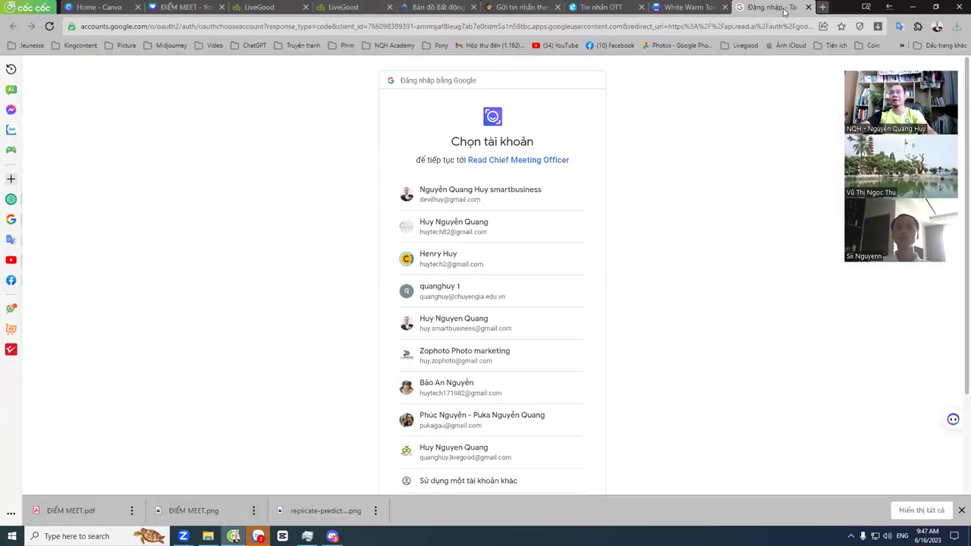
pyautogui.click(821, 7)
pyautogui.write('dich')
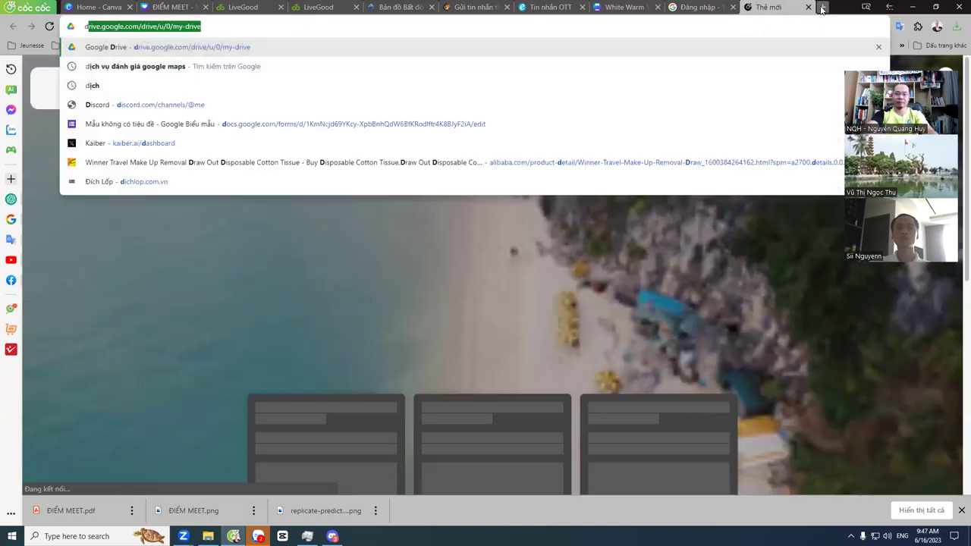
pyautogui.press('Return')
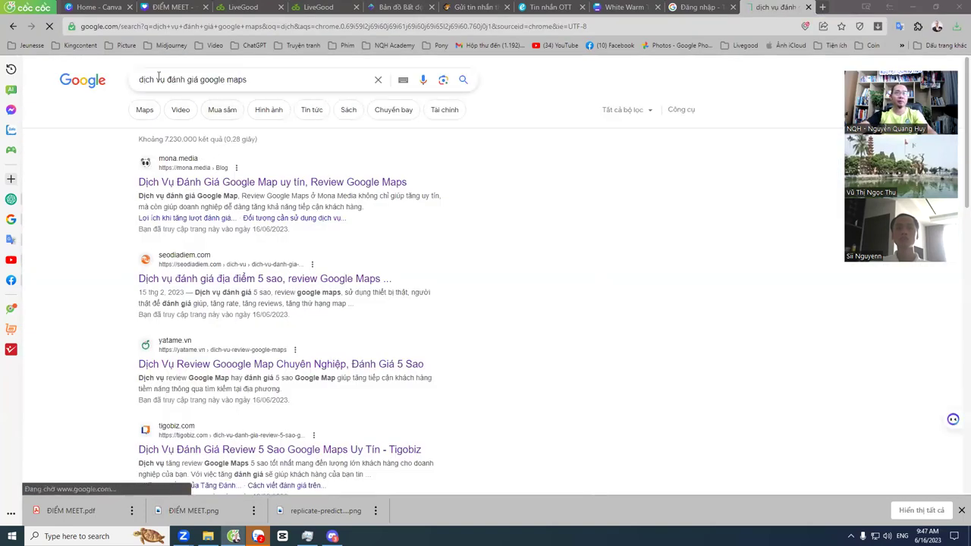
pyautogui.moveTo(158, 79); pyautogui.dragTo(248, 79)
pyautogui.press('BackSpace')
pyautogui.press('Return')
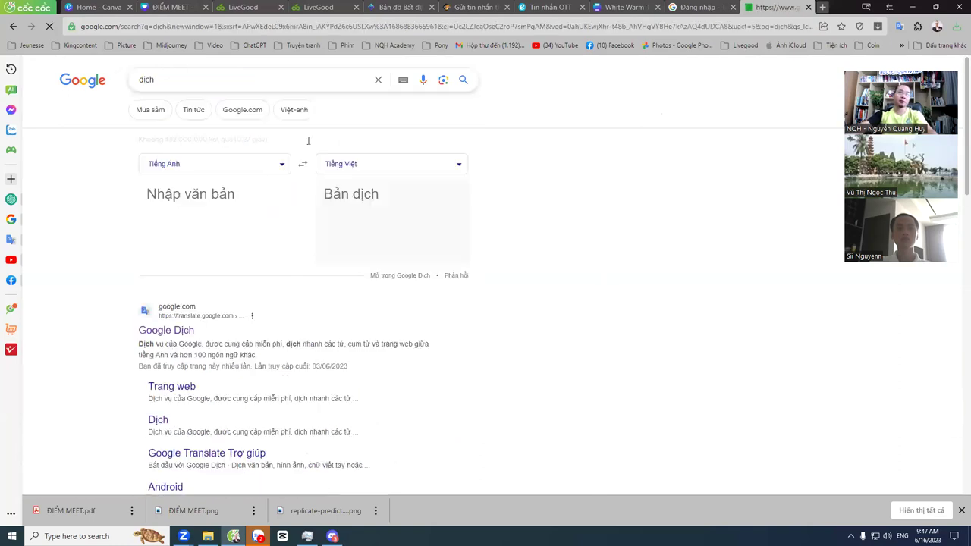
# Step: Translate "tay áo" from Vietnamese to English and copy the translation
pyautogui.click(195, 210)
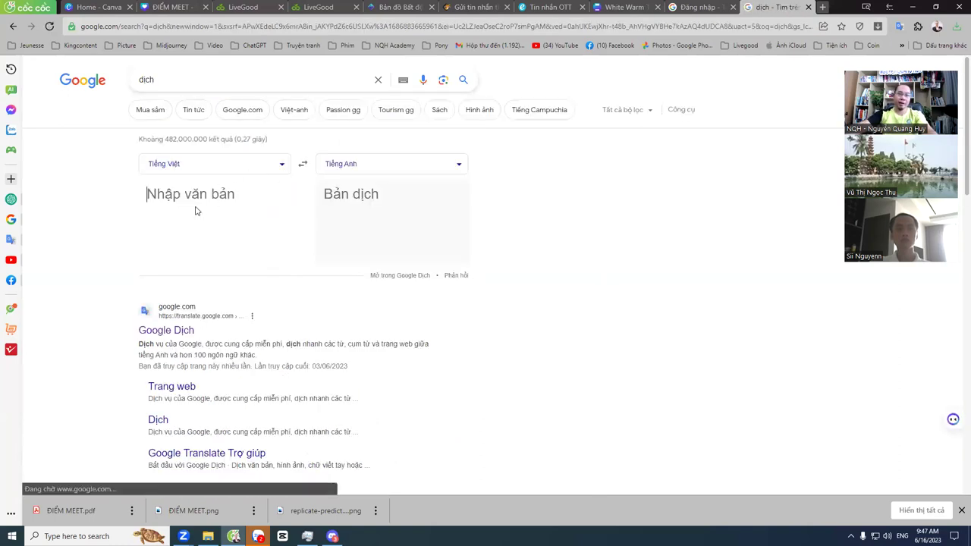
pyautogui.write('tay áo')
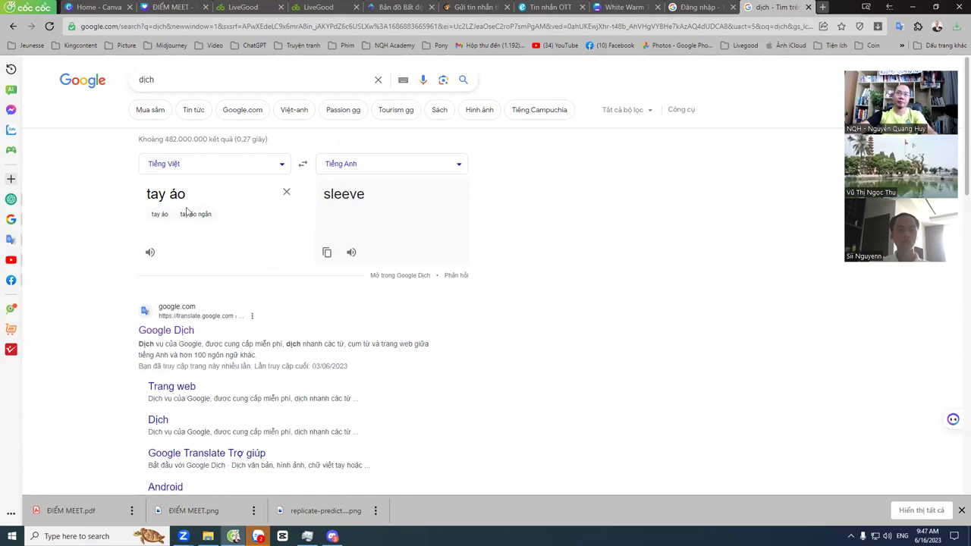
pyautogui.moveTo(371, 198); pyautogui.dragTo(317, 194)
pyautogui.hotkey('ctrl', 'c')
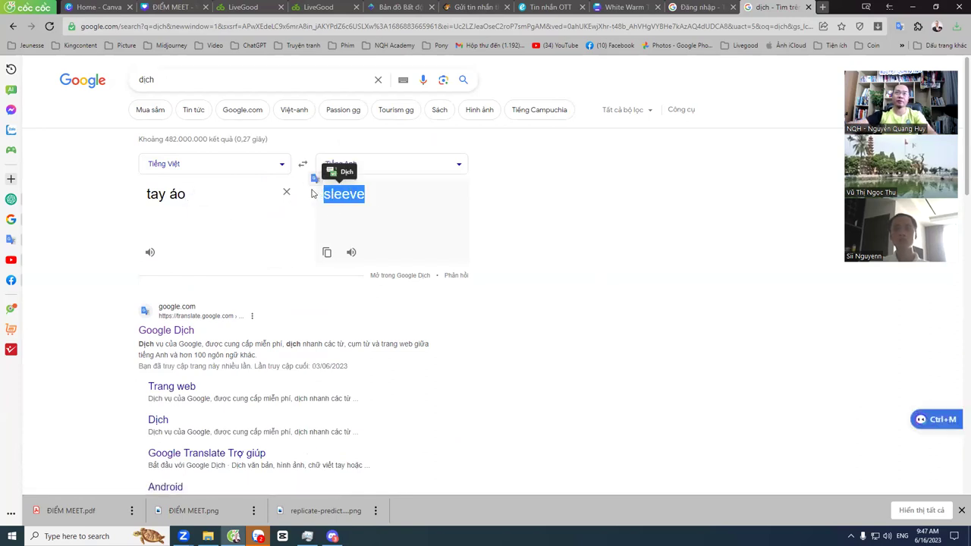
# Step: Switch back to Discord, insert "white sleeve" after "pink and yellow dress," in the prompt and delete "dress have white"
pyautogui.hotkey('alt', 'Tab')
pyautogui.hotkey('alt', 'Tab')
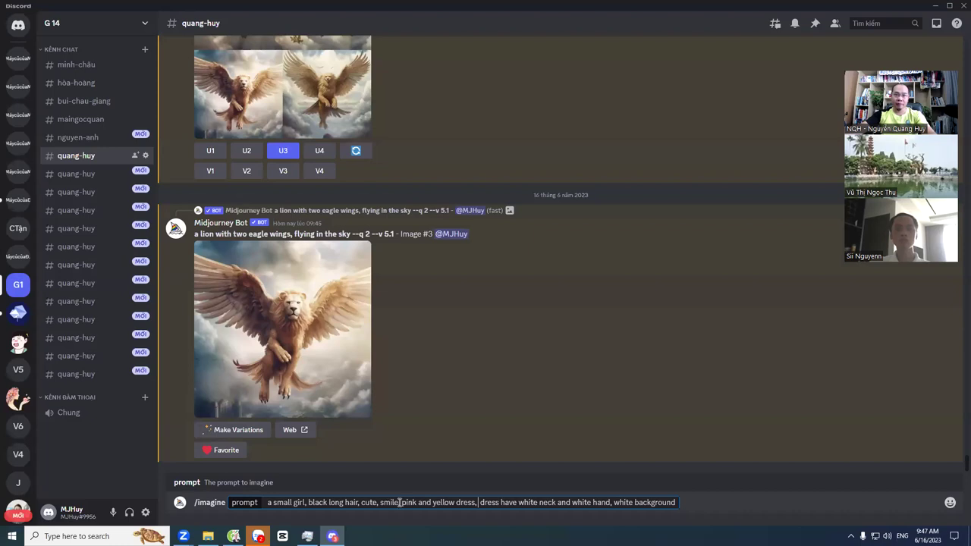
pyautogui.click(398, 502)
pyautogui.write(',')
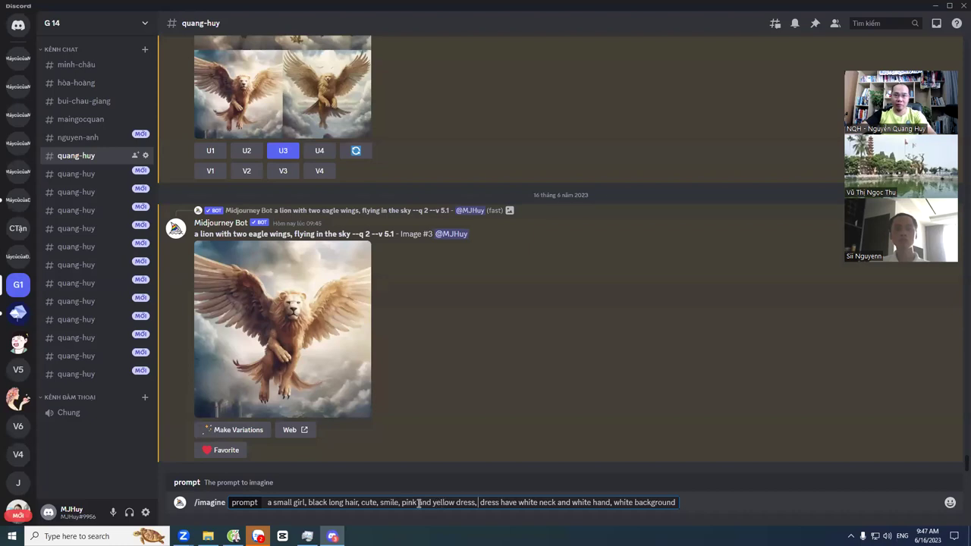
pyautogui.hotkey('ctrl', 'v')
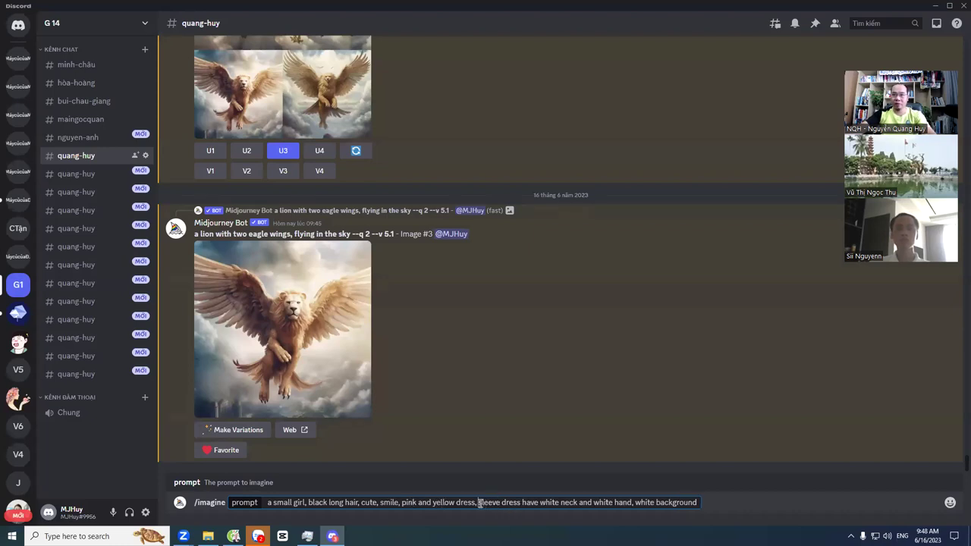
pyautogui.write('white')
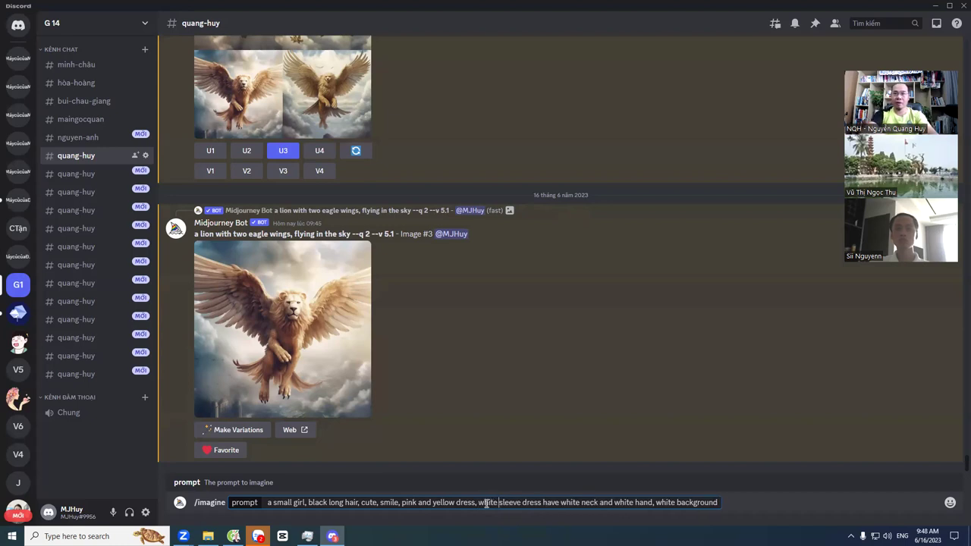
pyautogui.moveTo(523, 502); pyautogui.dragTo(573, 504)
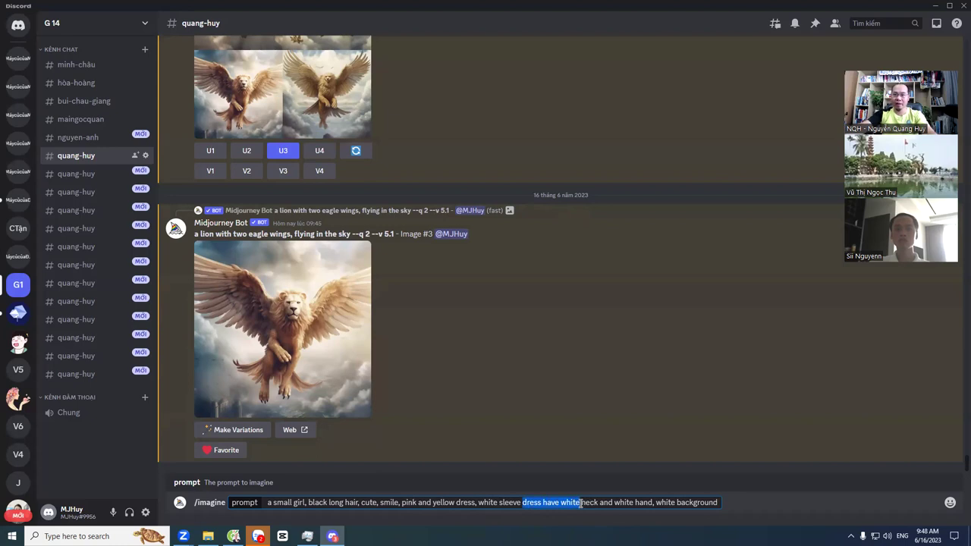
pyautogui.press('BackSpace')
# Step: Switch to the Cốc Cốc browser, translate "cổ áo" from Vietnamese to English and copy the translation
pyautogui.hotkey('alt', 'Tab')
pyautogui.write('cổ a')
pyautogui.write('áo')
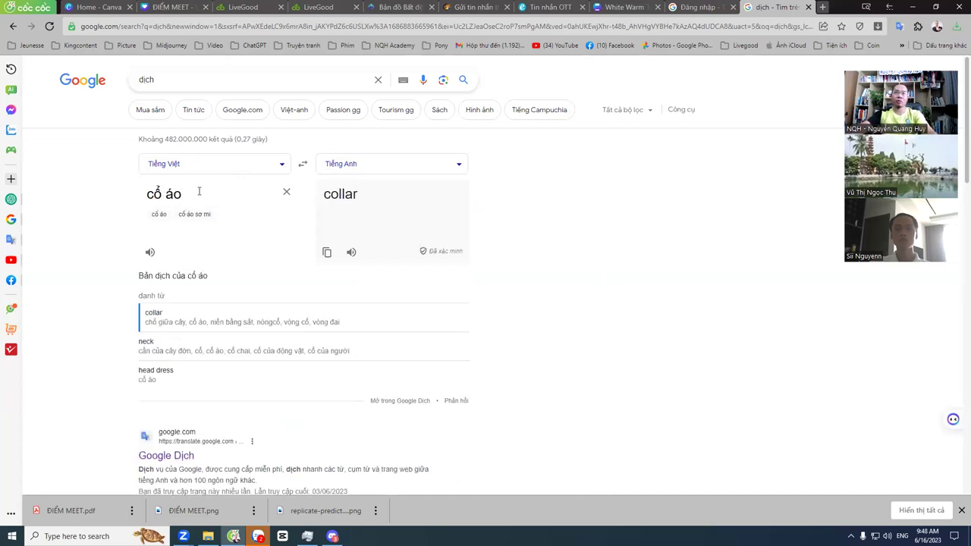
pyautogui.moveTo(359, 199); pyautogui.dragTo(323, 196)
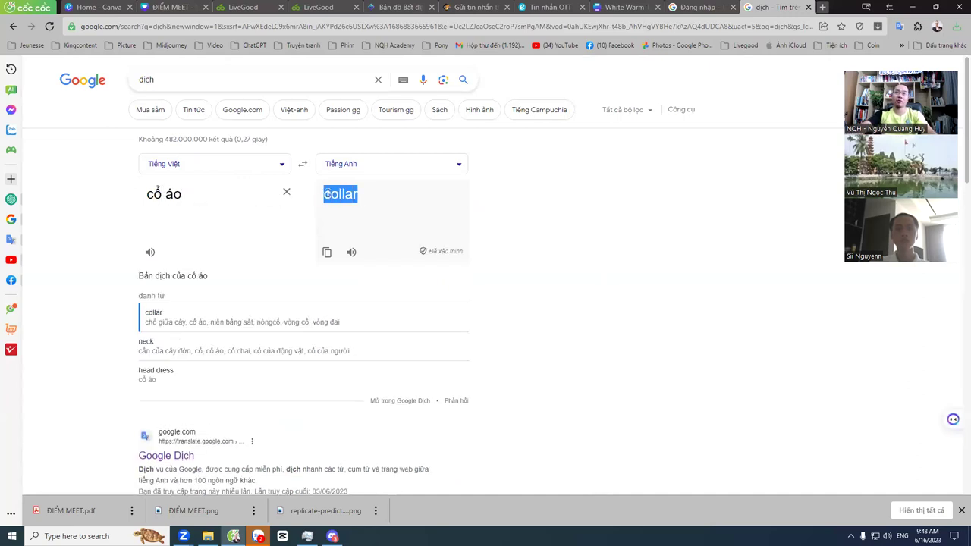
pyautogui.hotkey('ctrl', 'c')
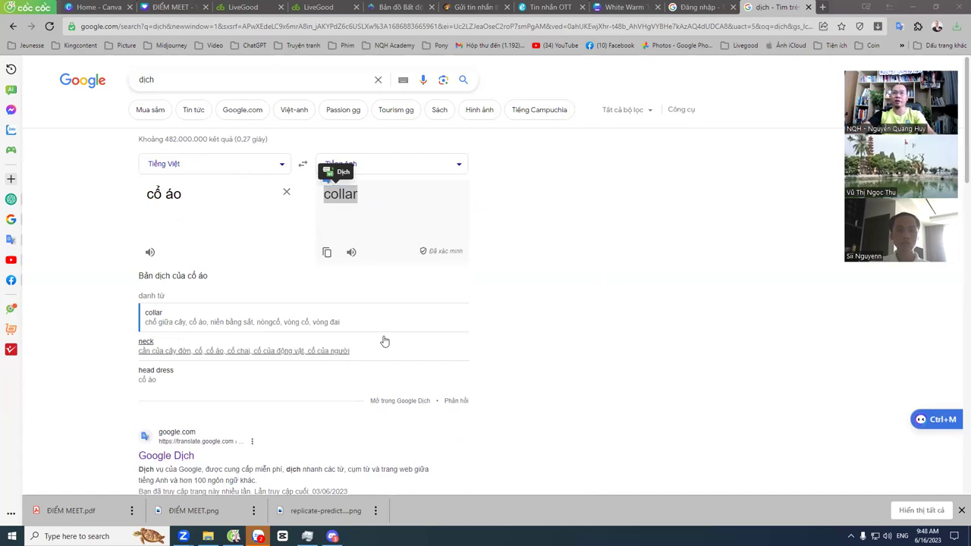
# Step: Return to Discord and replace "neck and white hand," in the prompt with "and collar,"
pyautogui.hotkey('alt', 'Tab')
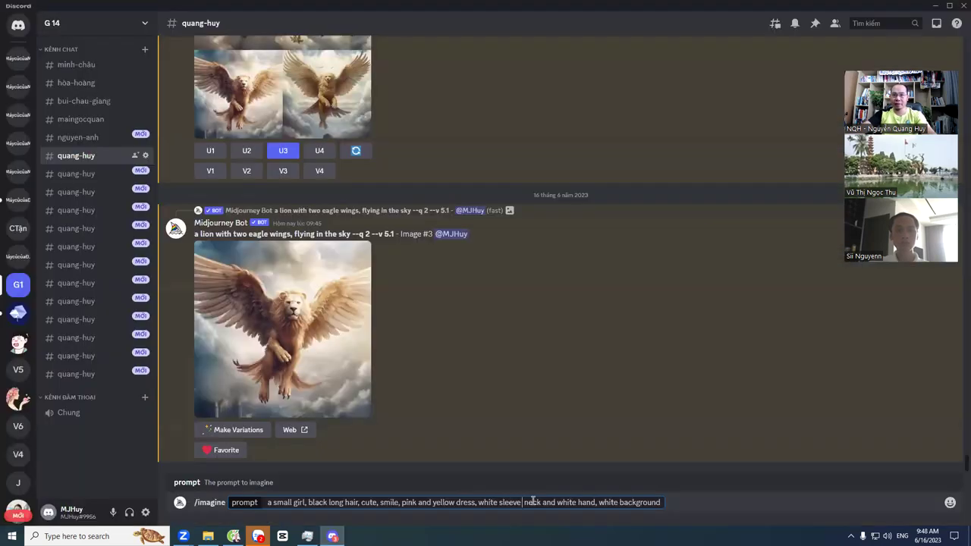
pyautogui.write('and')
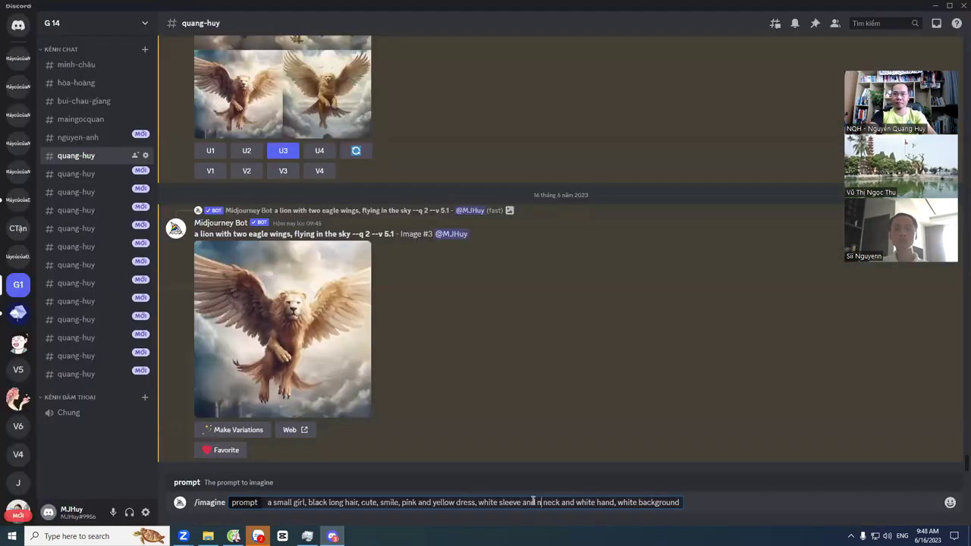
pyautogui.hotkey('ctrl', 'v')
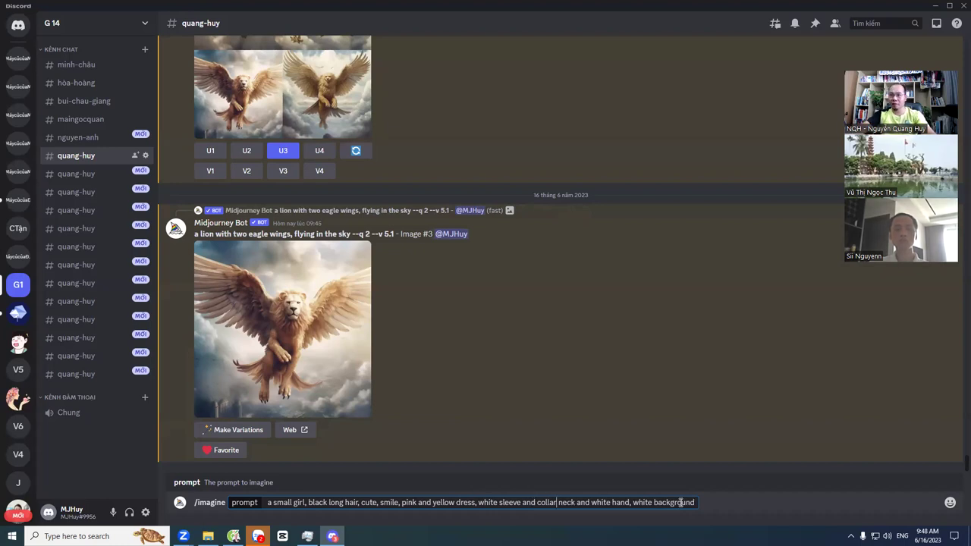
pyautogui.keyDown('shift'); pyautogui.click(634, 503); pyautogui.keyUp('shift')
pyautogui.press('BackSpace')
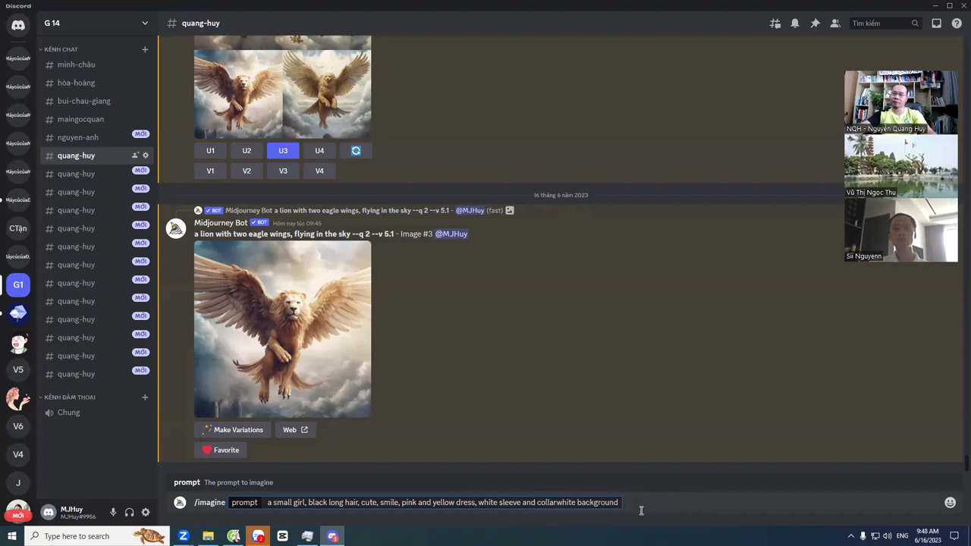
pyautogui.write(',')
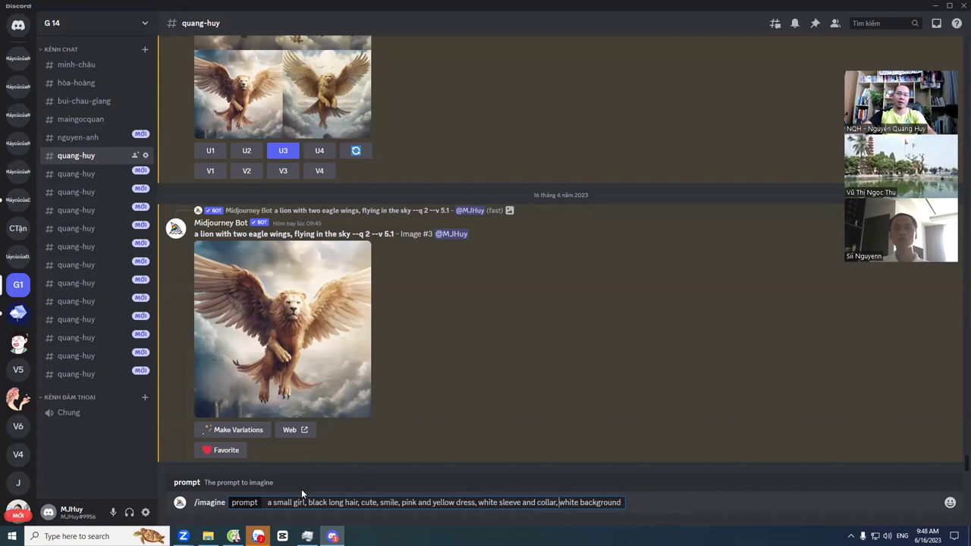
# Step: Add "cute" before "girl" in the prompt and delete "cute, smile," after "black long hair,"
pyautogui.moveTo(283, 502); pyautogui.dragTo(330, 503)
pyautogui.click(613, 503)
pyautogui.moveTo(331, 502); pyautogui.dragTo(596, 504)
pyautogui.click(617, 502)
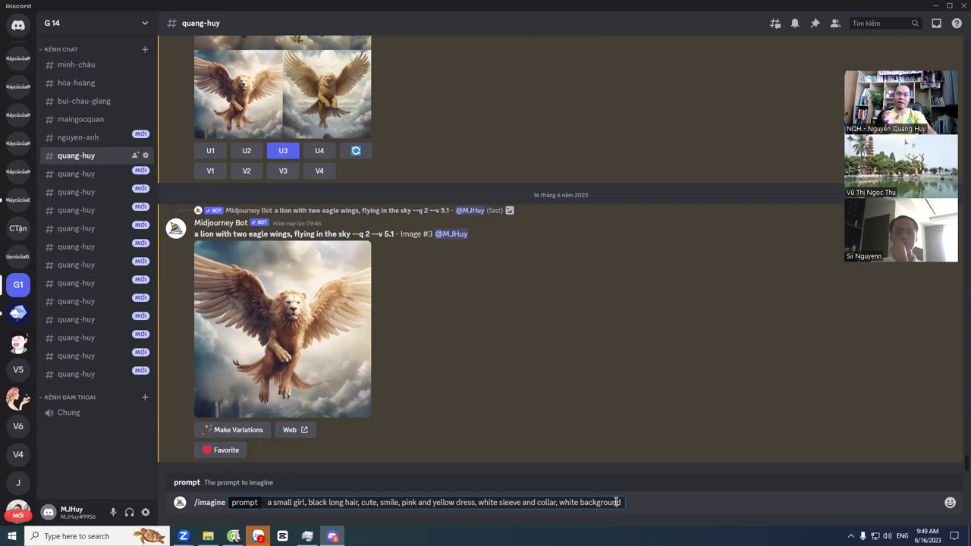
pyautogui.click(294, 502)
pyautogui.write('cu te')
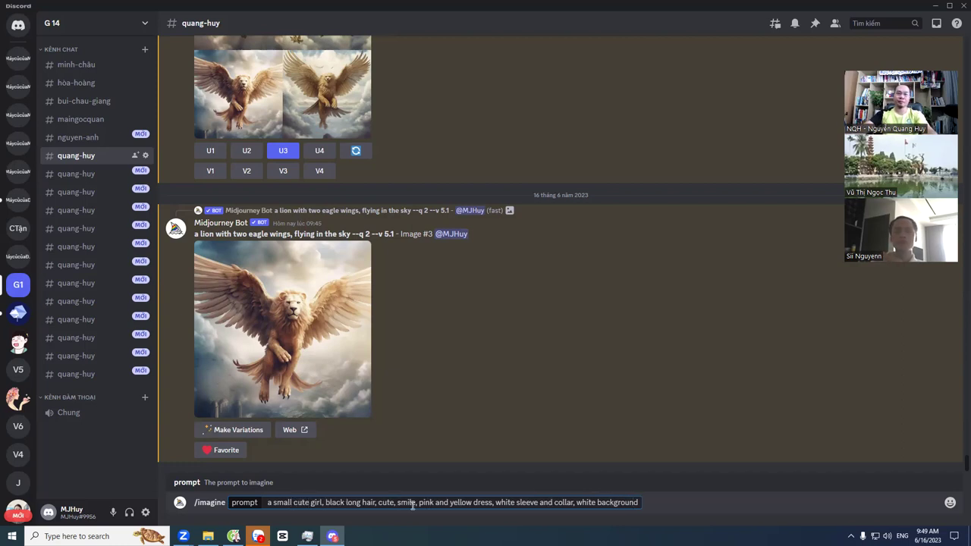
pyautogui.moveTo(418, 502); pyautogui.dragTo(377, 504)
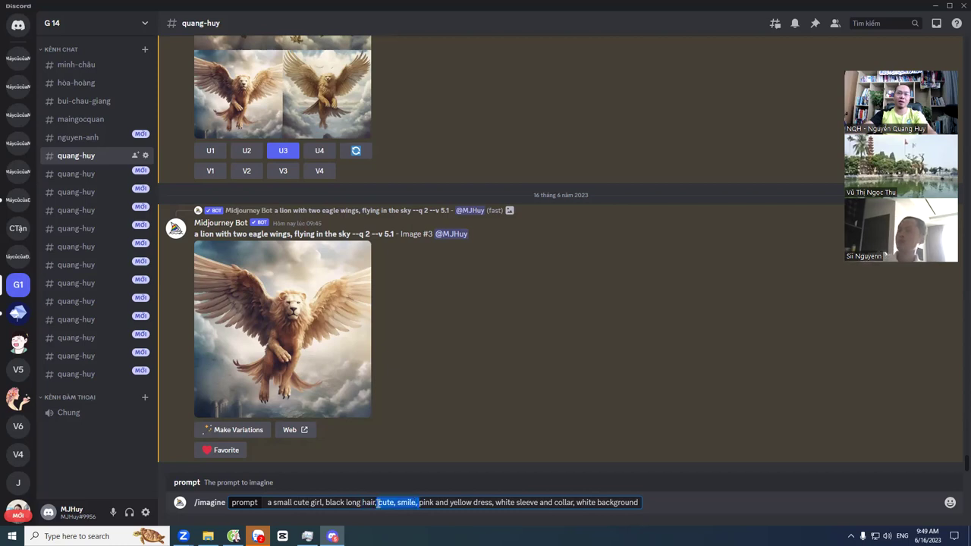
pyautogui.press('BackSpace')
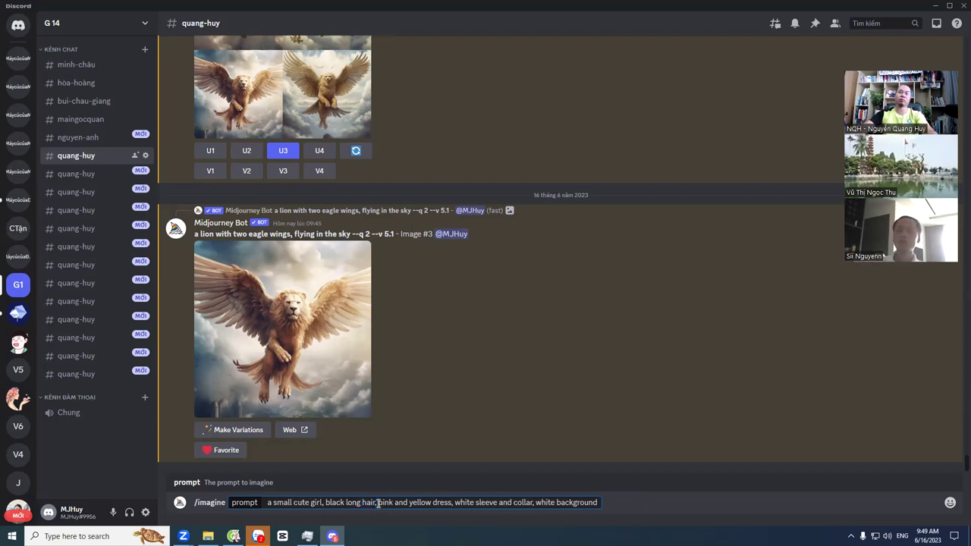
# Step: Extend the prompt after "white background" with ", high detail, 4k, illustration style"
pyautogui.click(409, 502)
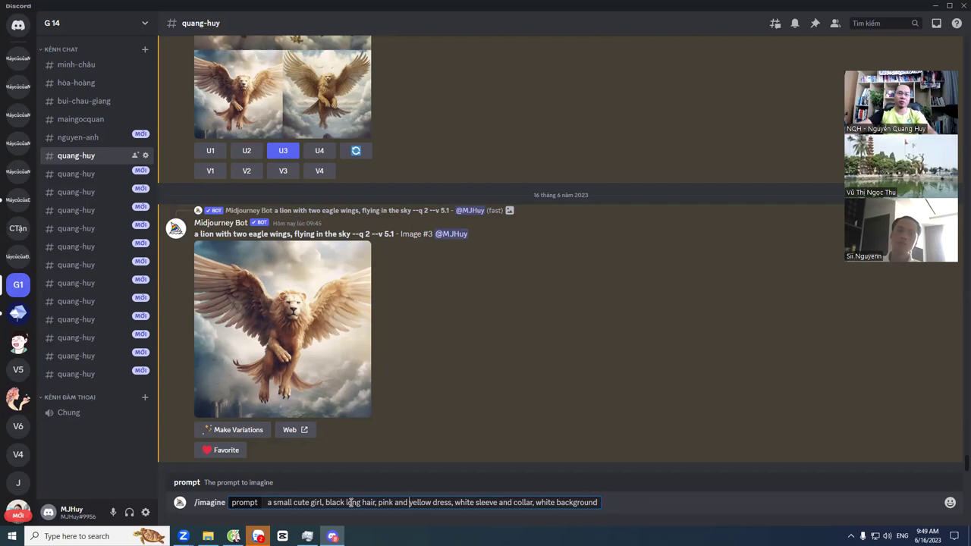
pyautogui.moveTo(325, 502); pyautogui.dragTo(599, 502)
pyautogui.click(404, 503)
pyautogui.click(536, 502)
pyautogui.click(599, 503)
pyautogui.write(', hig')
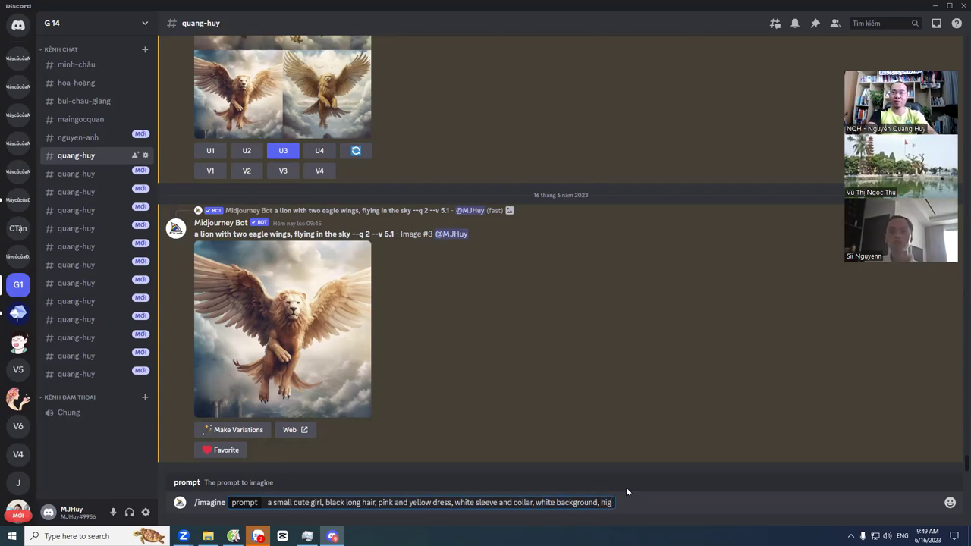
pyautogui.write('h detail,')
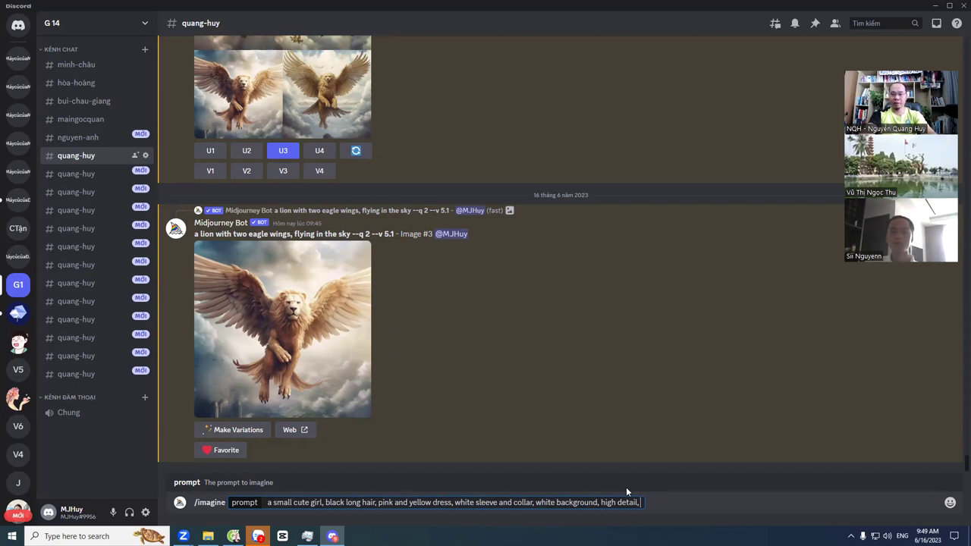
pyautogui.write('4k,')
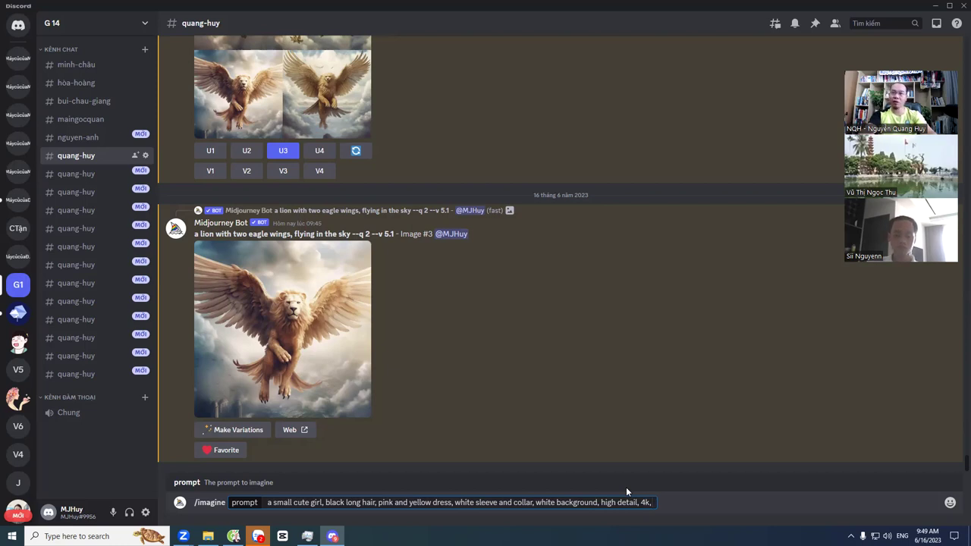
pyautogui.write('illus')
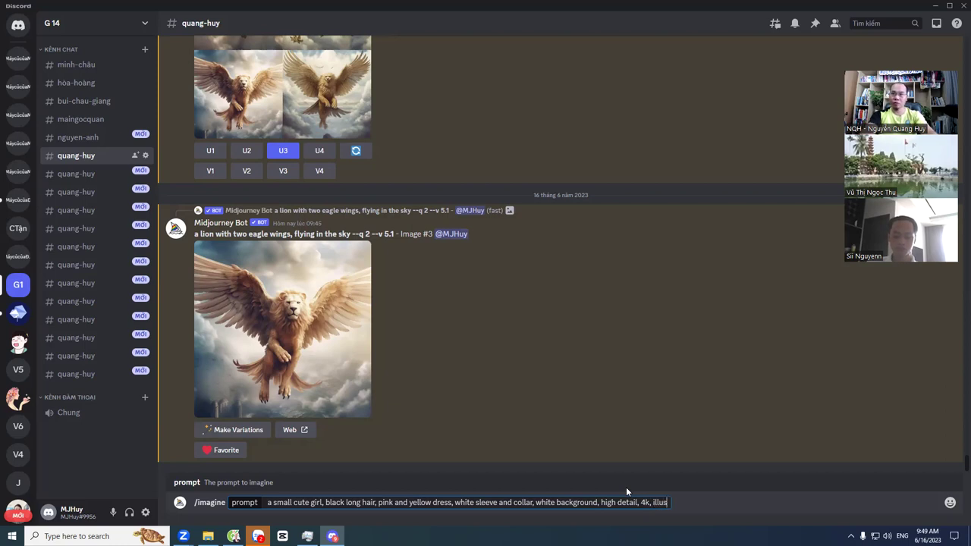
pyautogui.write('tration style')
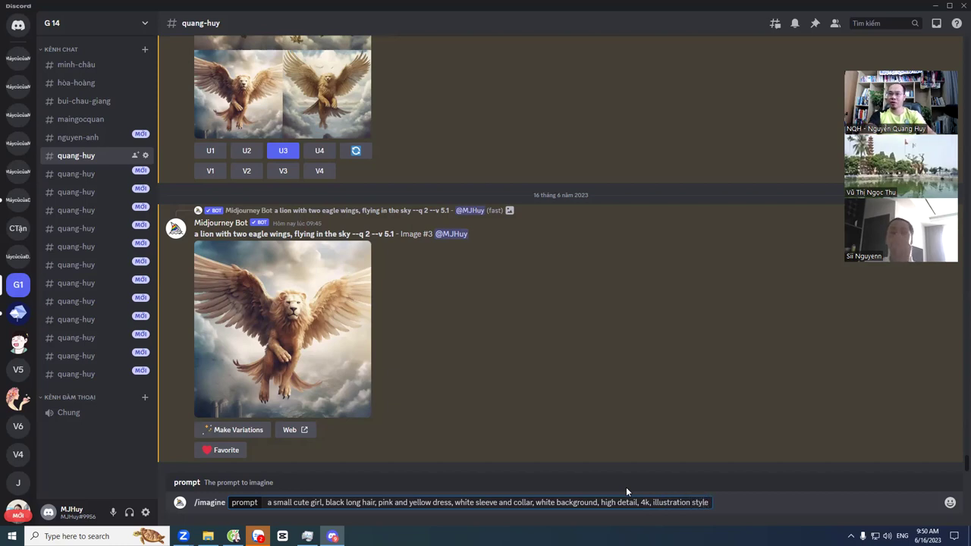
pyautogui.write(' --')
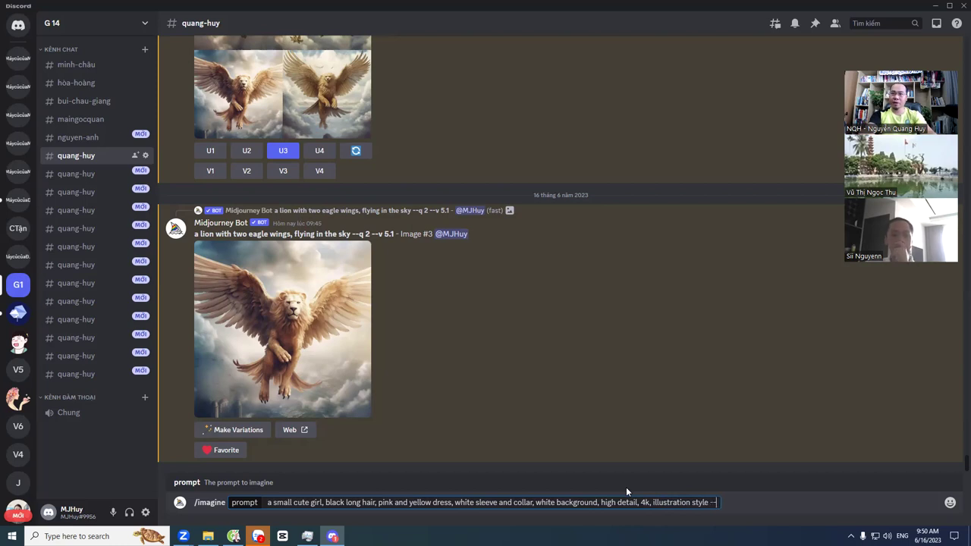
pyautogui.press('BackSpace')
pyautogui.press('BackSpace')
pyautogui.press('BackSpace')
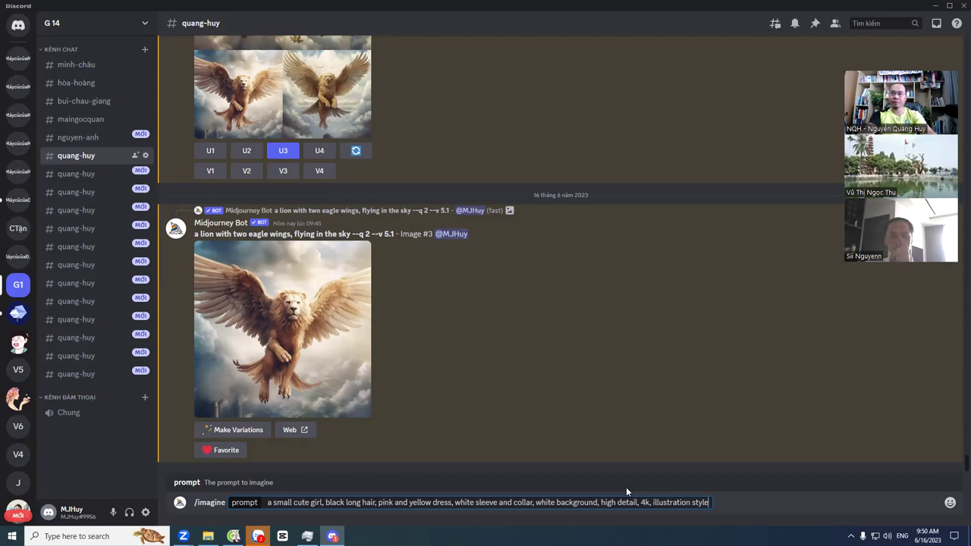
# Step: Append the parameters "--niji 5 --q 2 --s 10" to the end of the prompt
pyautogui.write('--niji')
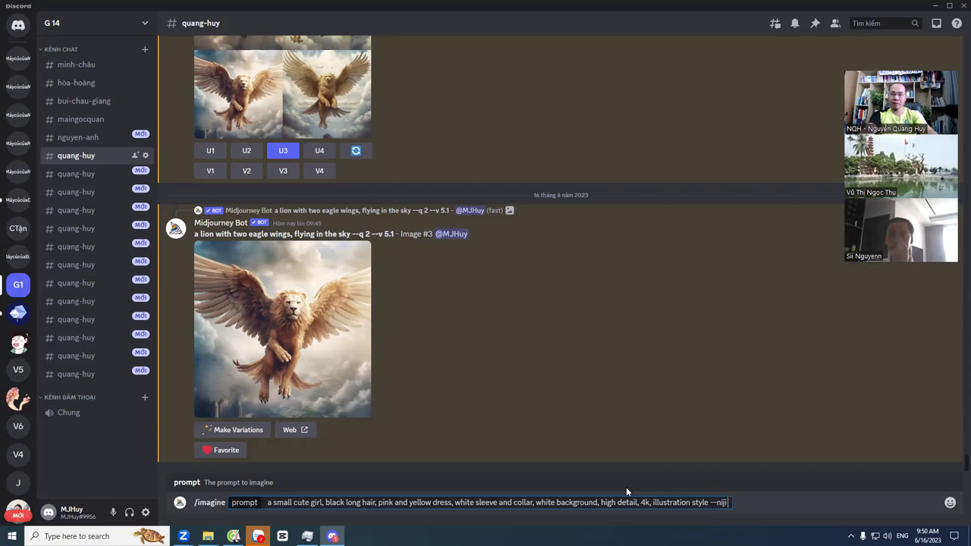
pyautogui.write(' 5 --q 2')
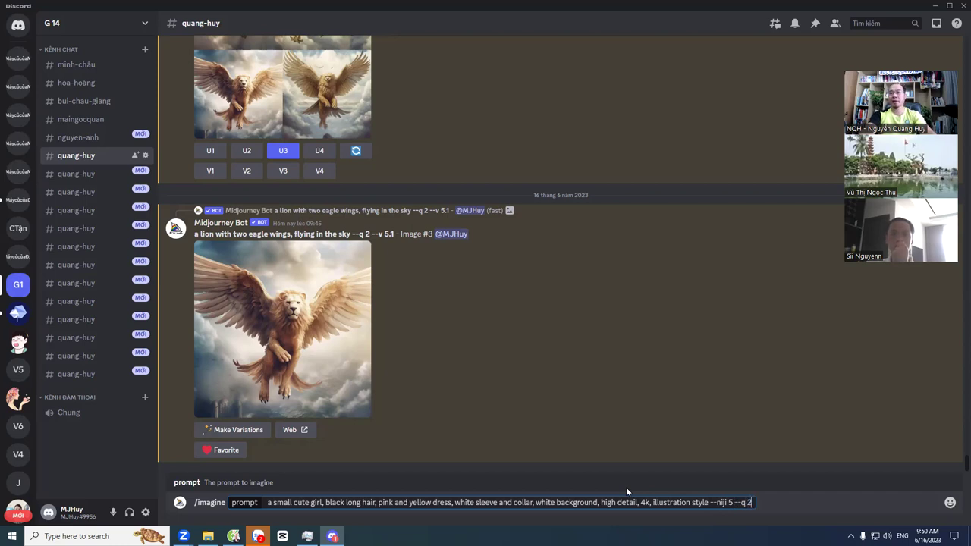
pyautogui.write(' style')
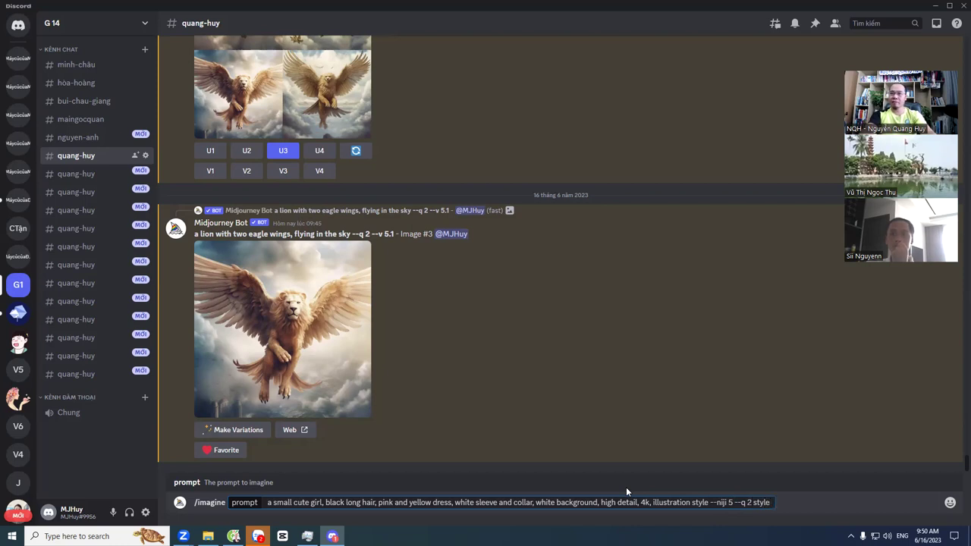
pyautogui.press('BackSpace')
pyautogui.press('BackSpace')
pyautogui.press('BackSpace')
pyautogui.press('BackSpace')
pyautogui.press('BackSpace')
pyautogui.write('--s')
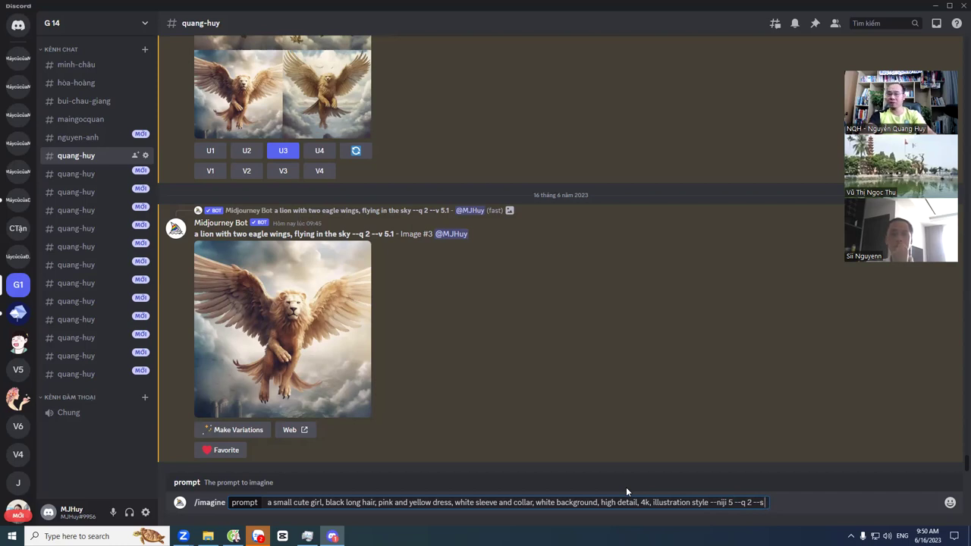
pyautogui.write(' 10')
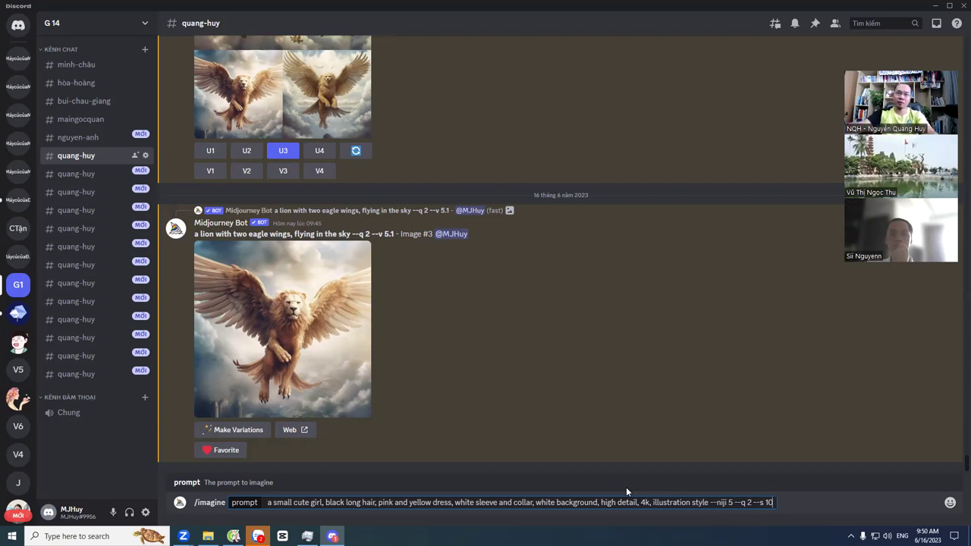
# Step: Put "full body" at the start of the prompt and append the aspect ratio parameter "--ar 2:3" at its end
pyautogui.click(270, 503)
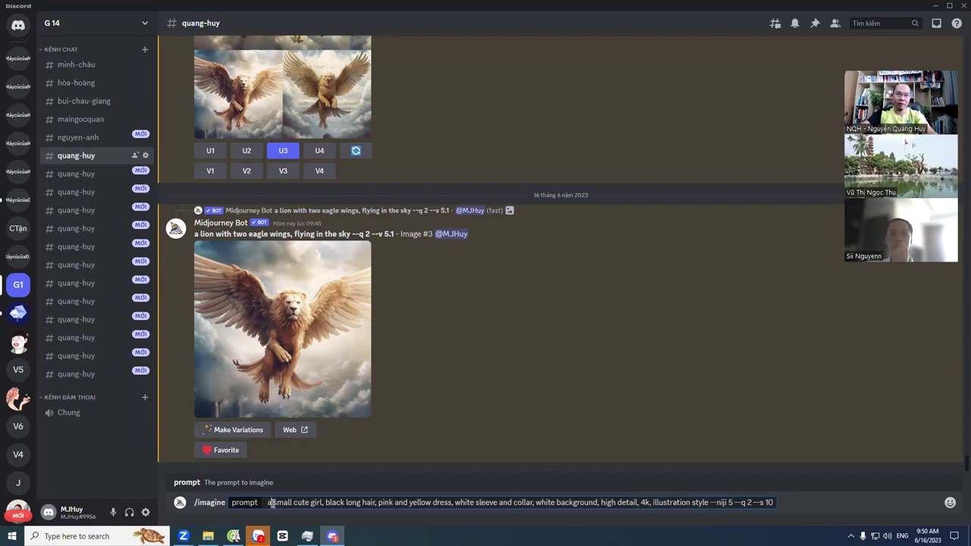
pyautogui.write('full ')
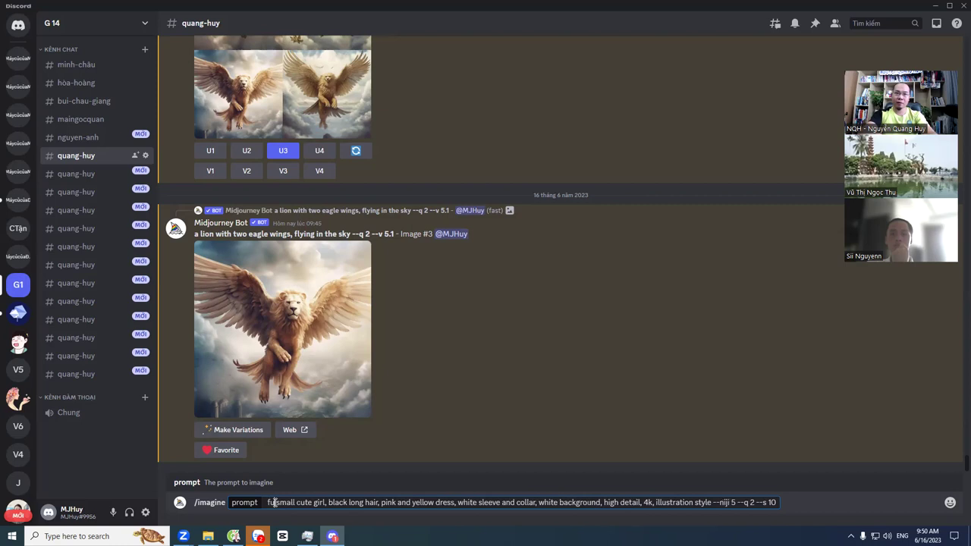
pyautogui.write('body a')
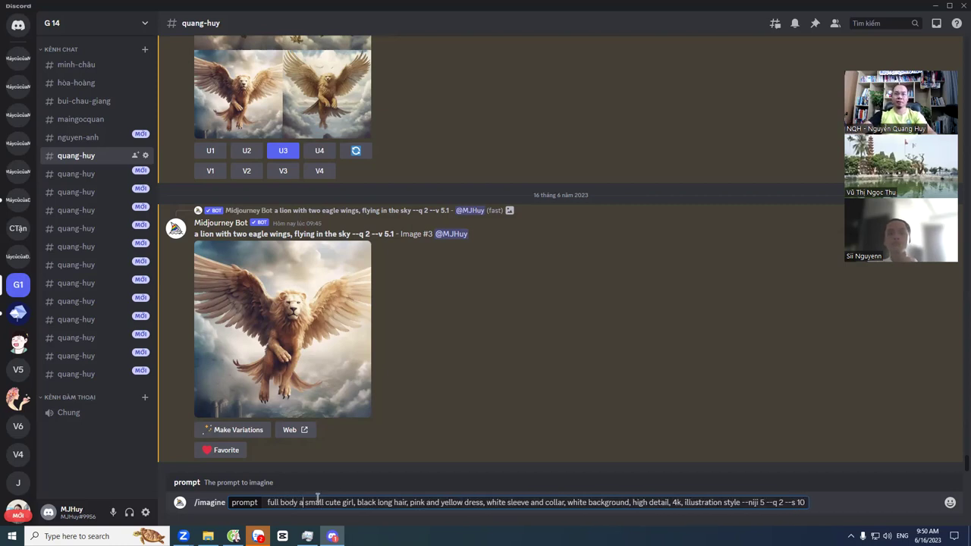
pyautogui.click(800, 500)
pyautogui.write('--ar')
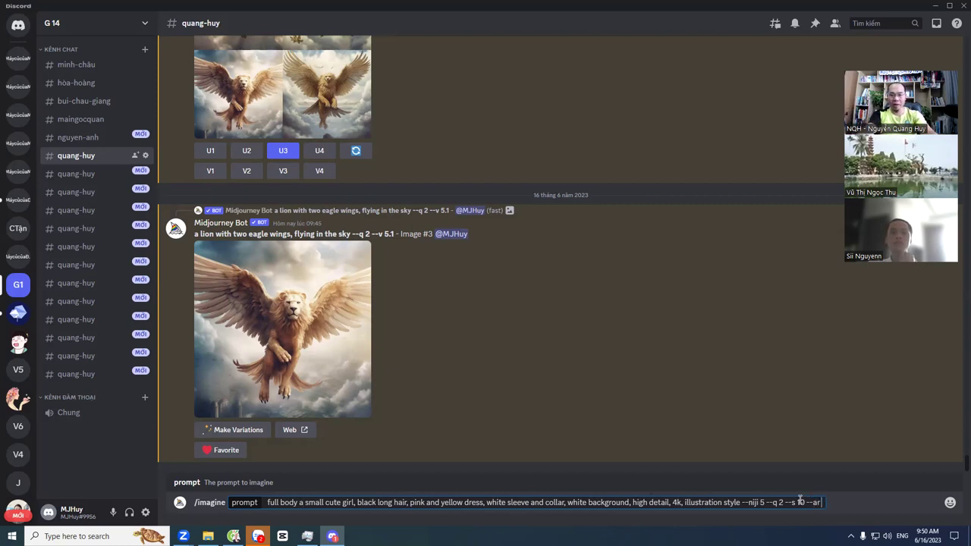
pyautogui.write(' 2:3')
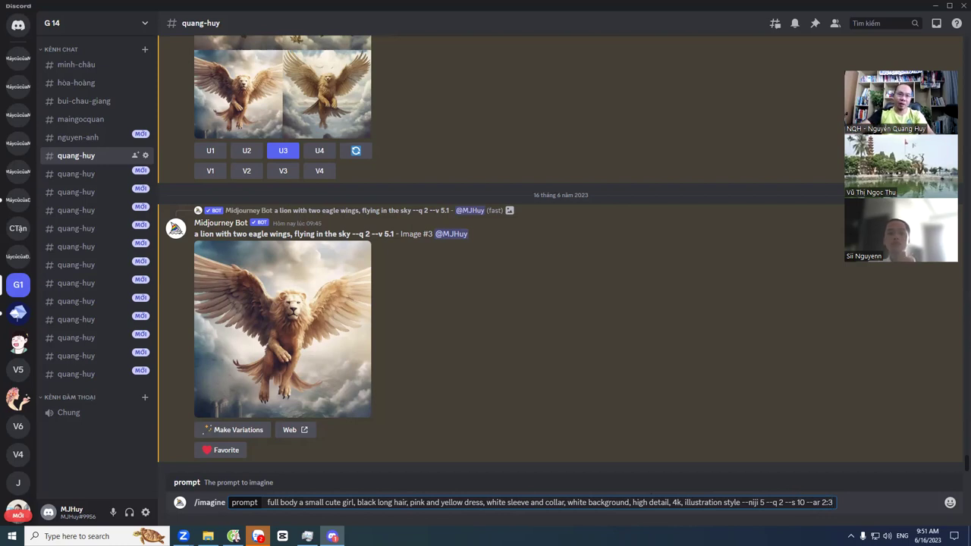
# Step: Insert "big black eyes," after "cute girl," in the imagine prompt and submit it for generation
pyautogui.moveTo(315, 503); pyautogui.dragTo(684, 503)
pyautogui.click(707, 503)
pyautogui.click(355, 504)
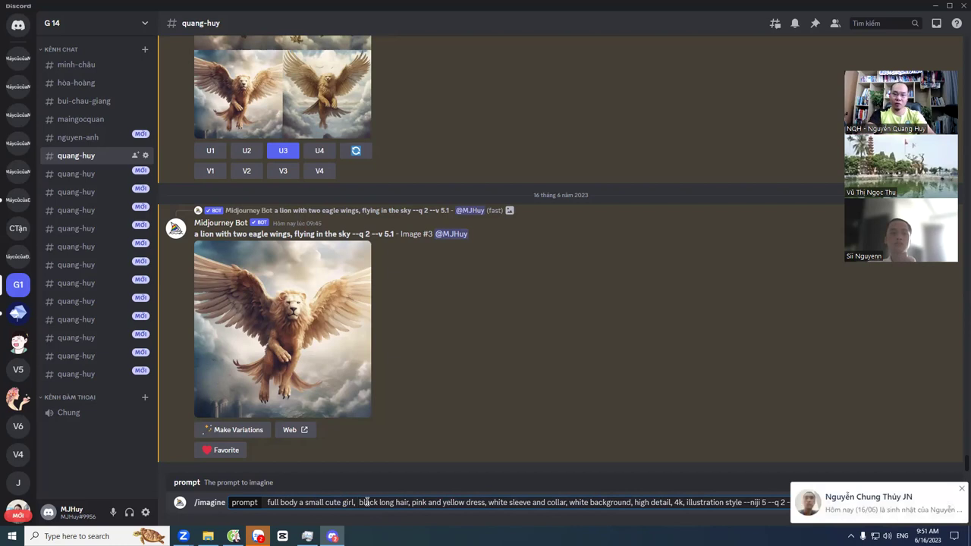
pyautogui.write('big')
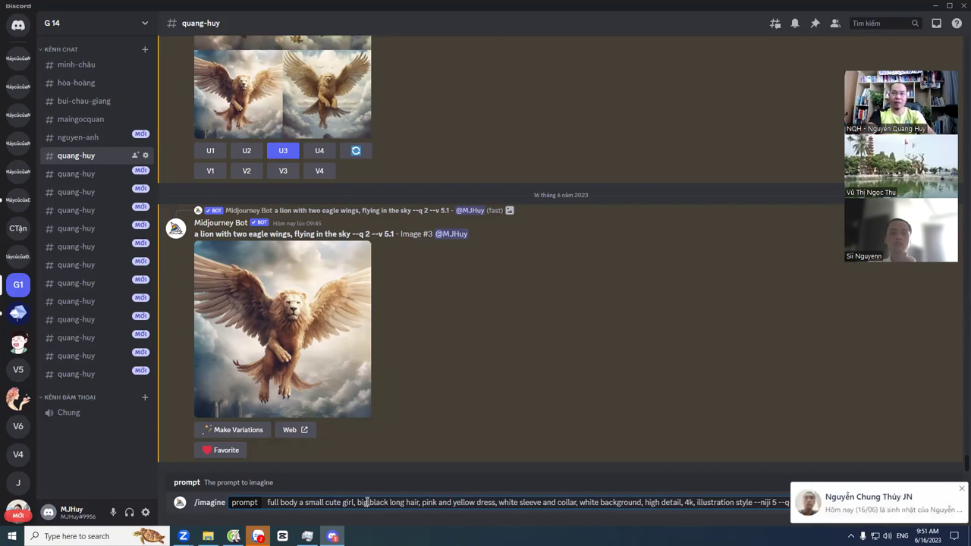
pyautogui.write('e')
pyautogui.press('BackSpace')
pyautogui.write('black eyes,')
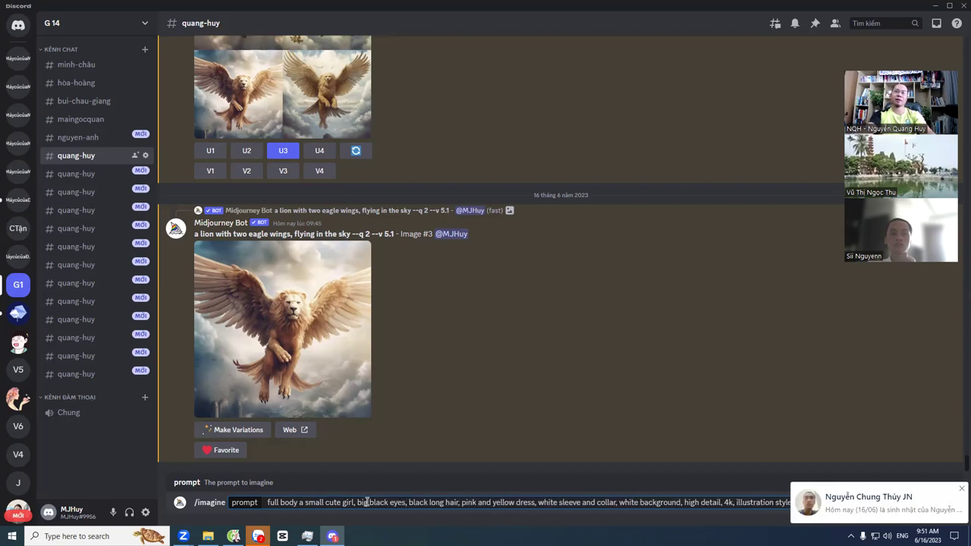
pyautogui.moveTo(267, 502); pyautogui.dragTo(885, 495)
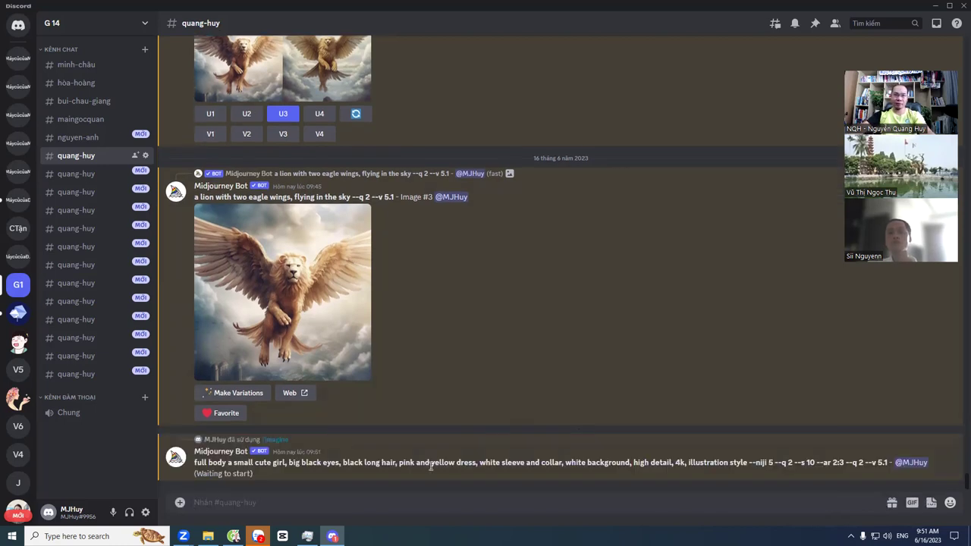
# Step: Review the submitted girl prompt's description, illustration style and parameters while its image grid is generating
pyautogui.moveTo(273, 462); pyautogui.dragTo(617, 462)
pyautogui.click(620, 461)
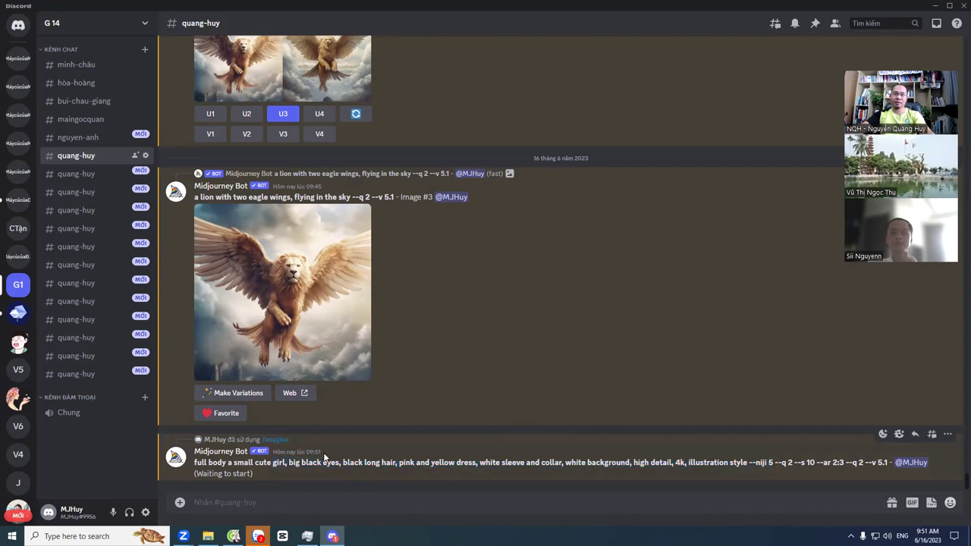
pyautogui.moveTo(233, 463); pyautogui.dragTo(854, 463)
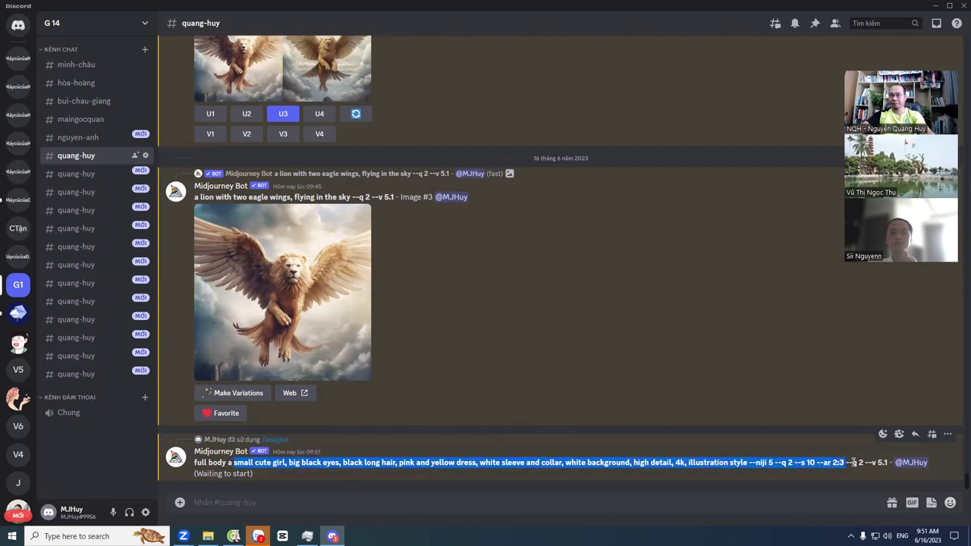
pyautogui.click(771, 461)
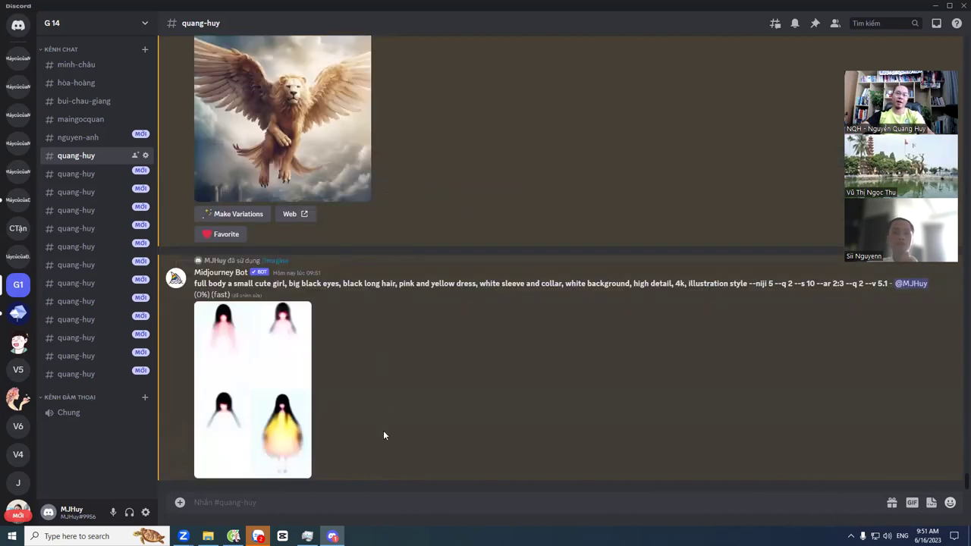
pyautogui.moveTo(295, 283); pyautogui.dragTo(195, 283)
pyautogui.click(537, 283)
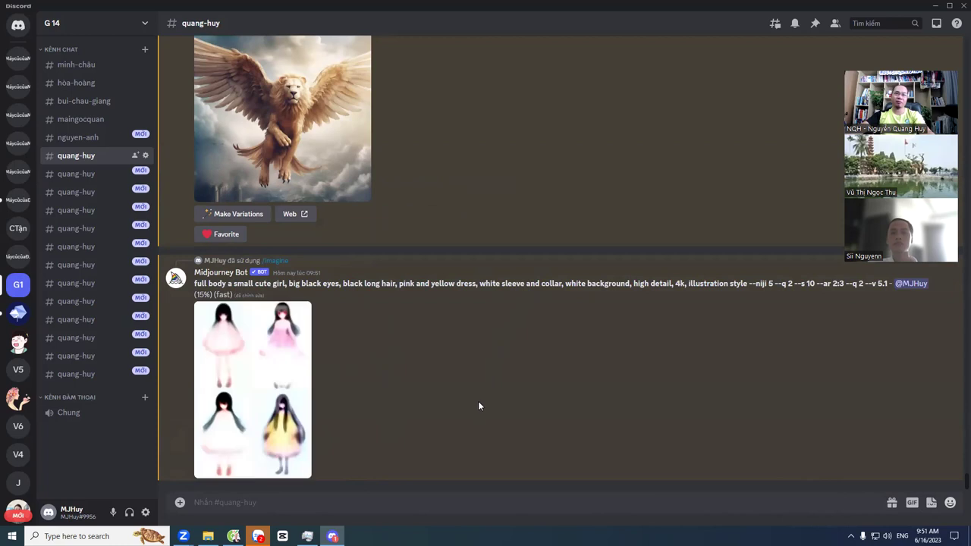
pyautogui.moveTo(418, 283); pyautogui.dragTo(728, 282)
pyautogui.moveTo(722, 280); pyautogui.dragTo(563, 285)
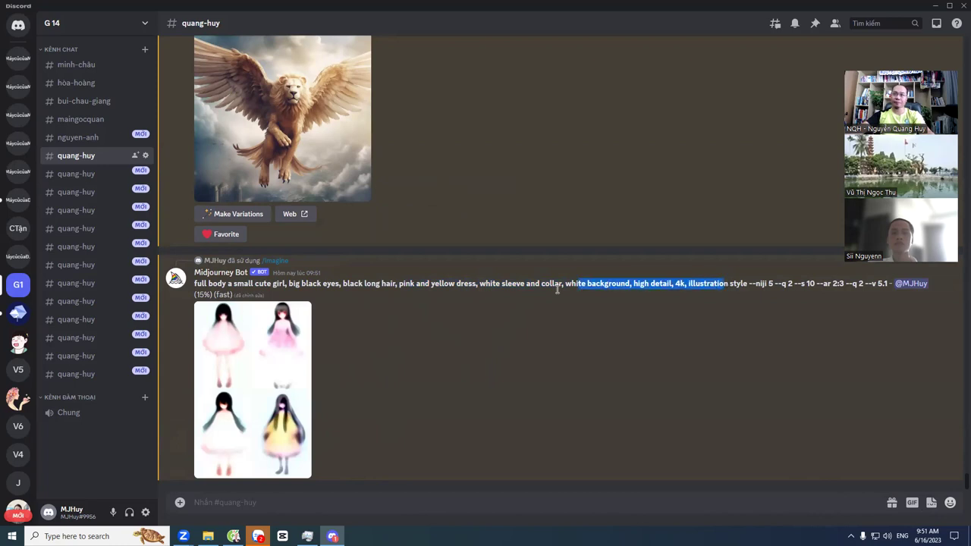
pyautogui.click(604, 348)
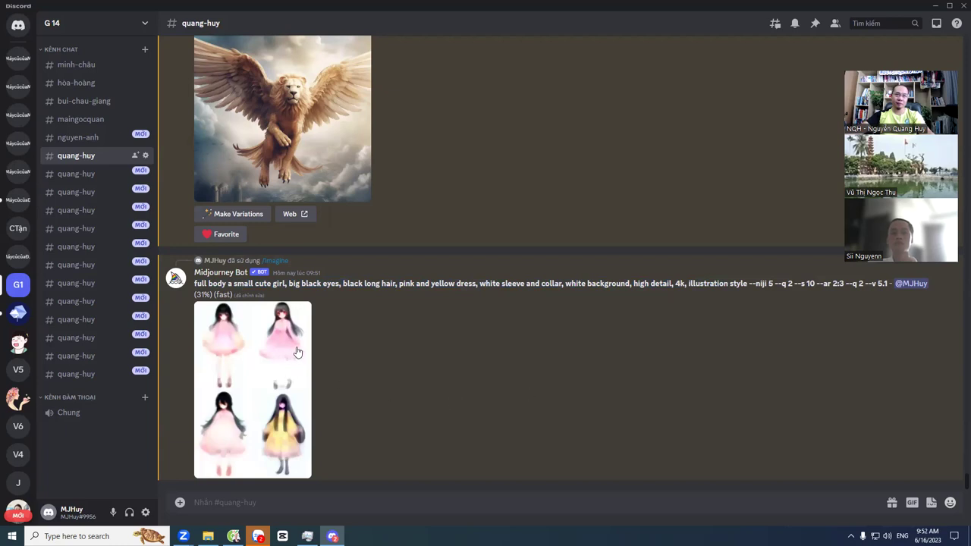
pyautogui.moveTo(483, 283); pyautogui.dragTo(806, 281)
pyautogui.click(786, 286)
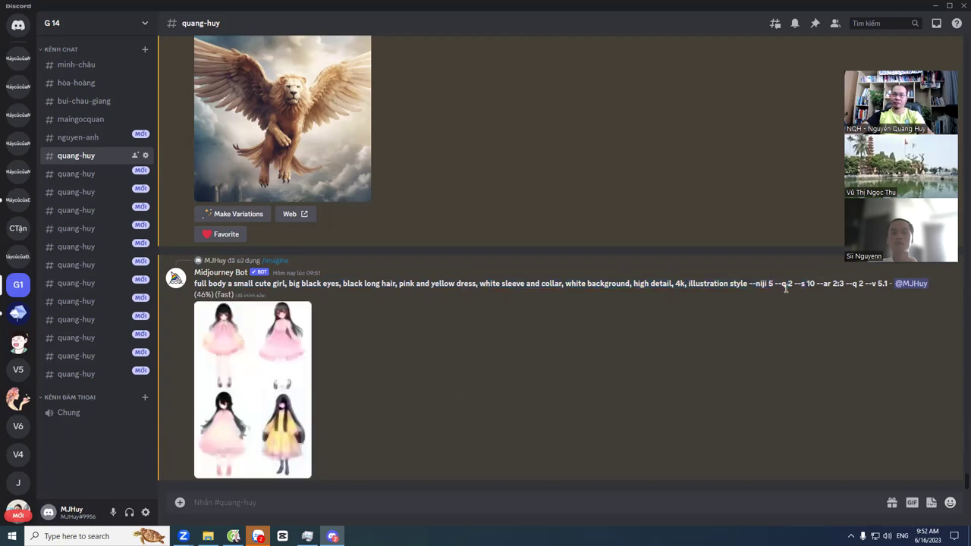
# Step: Copy the full submitted girl prompt with its parameters into a new /imagine command
pyautogui.moveTo(195, 283); pyautogui.dragTo(888, 283)
pyautogui.hotkey('ctrl', 'c')
pyautogui.click(437, 502)
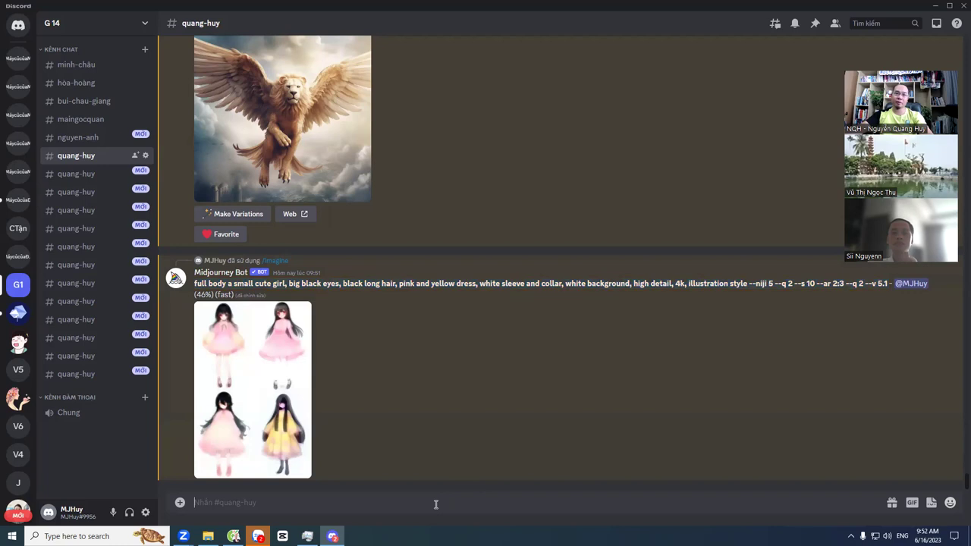
pyautogui.write('/im')
pyautogui.press('Tab')
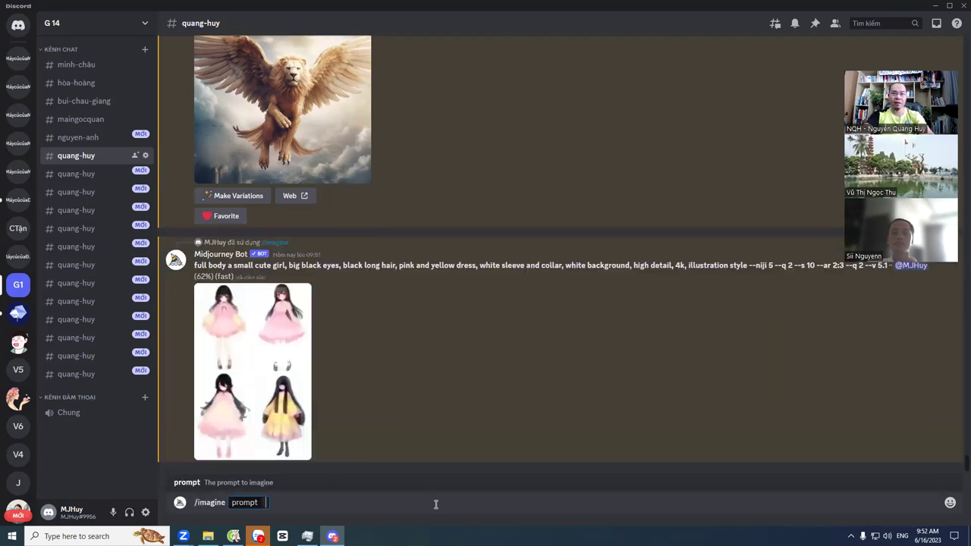
pyautogui.hotkey('ctrl', 'v')
# Step: Replace "illustration" with "pixar" in the new prompt's style and submit it
pyautogui.doubleClick(741, 502)
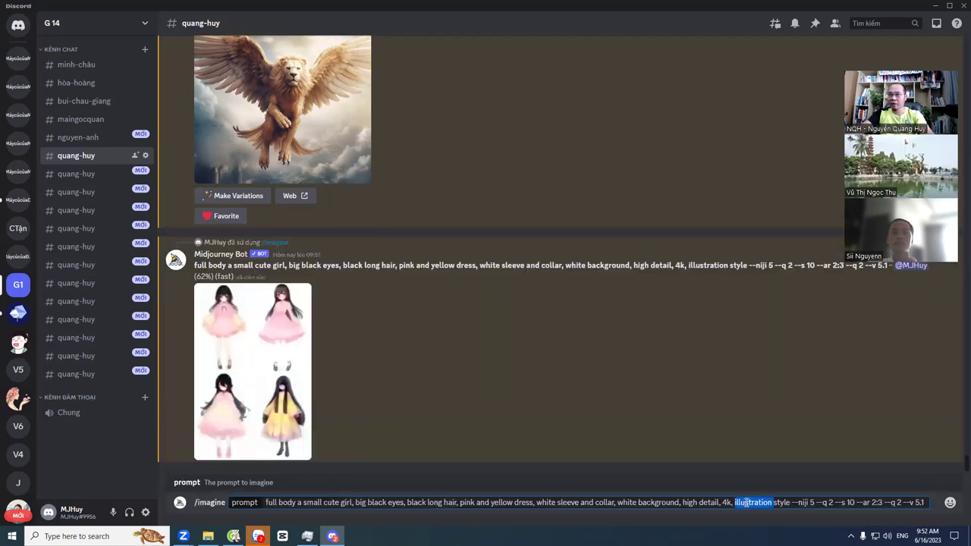
pyautogui.write('pixar')
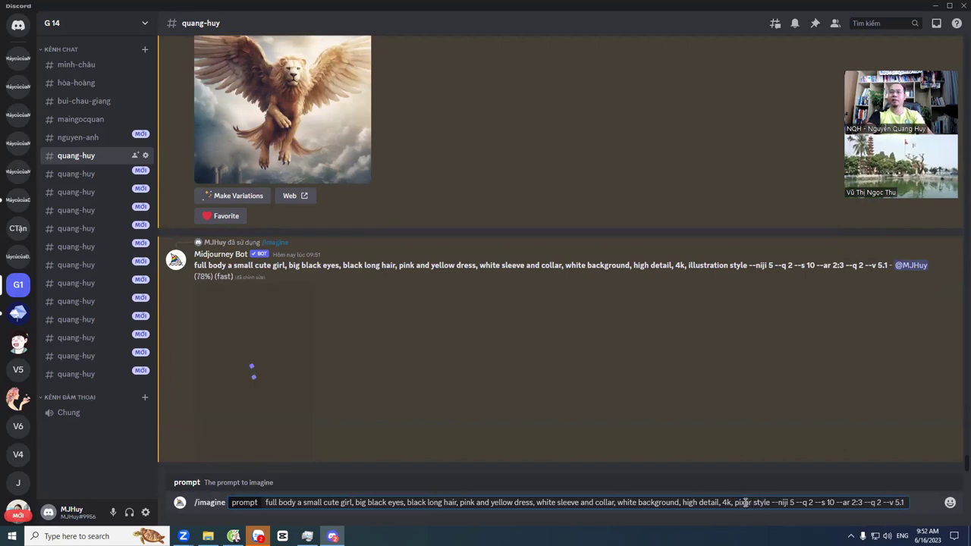
pyautogui.press('Return')
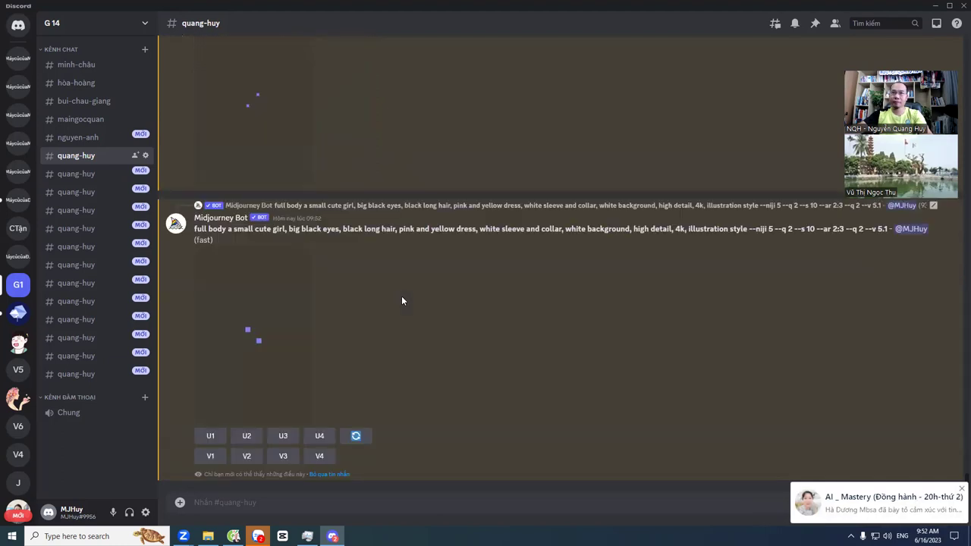
# Step: Open the illustration-style grid in the browser, examine the four girls at full size, and return to the Discord channel
pyautogui.click(255, 359)
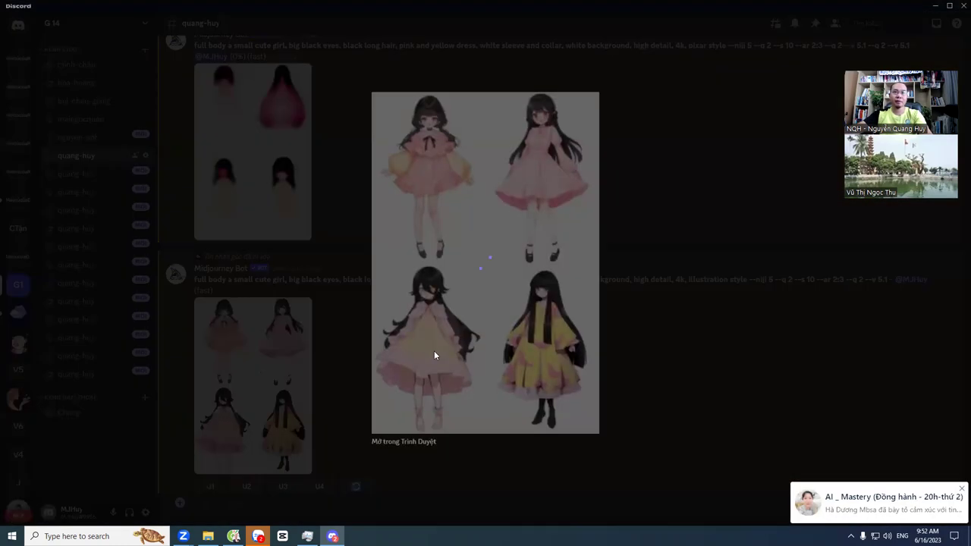
pyautogui.click(404, 442)
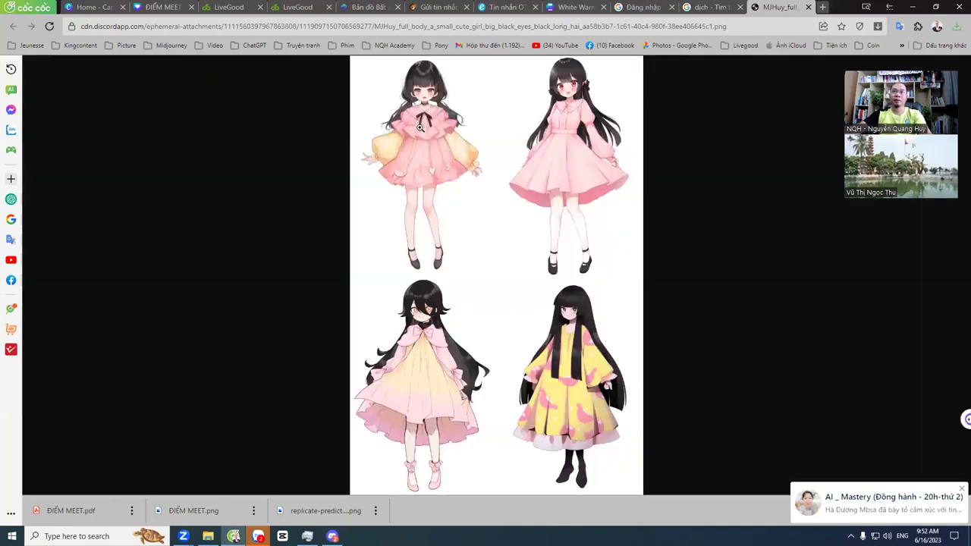
pyautogui.click(418, 131)
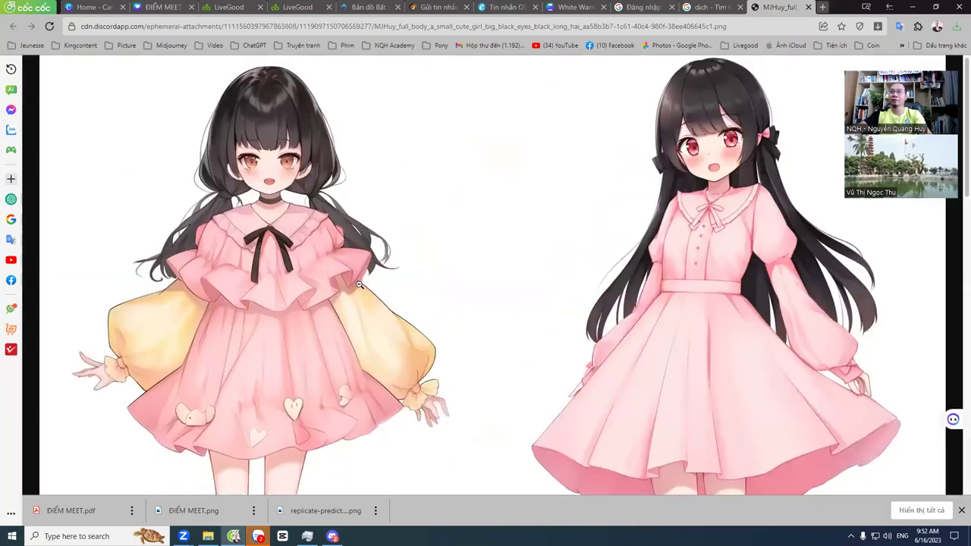
pyautogui.scroll(-7, 360, 284)
pyautogui.scroll(-12, 361, 288)
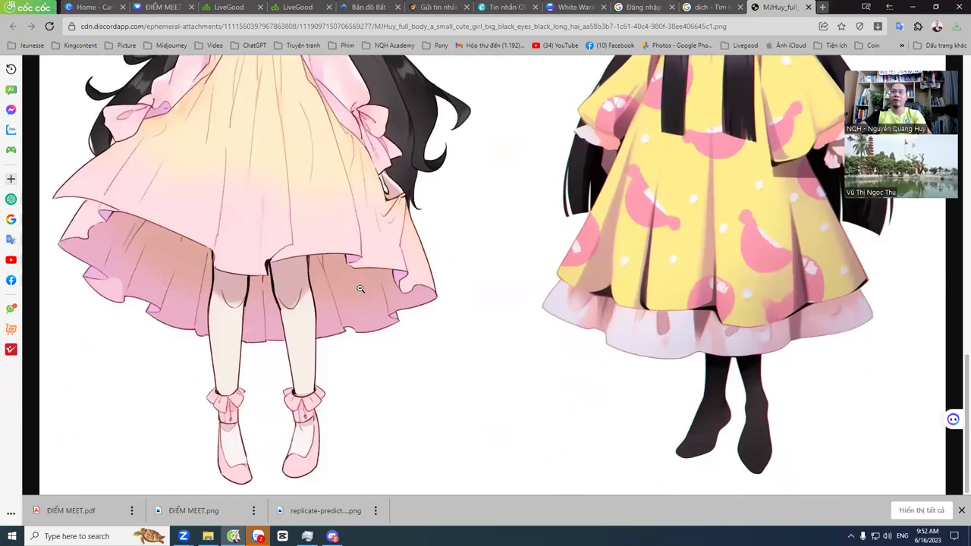
pyautogui.scroll(3, 360, 289)
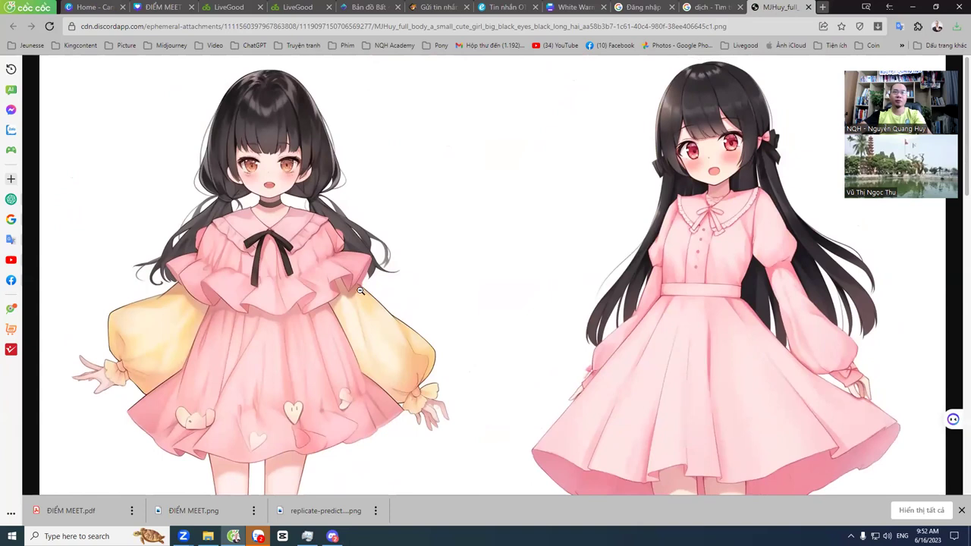
pyautogui.scroll(-10, 359, 290)
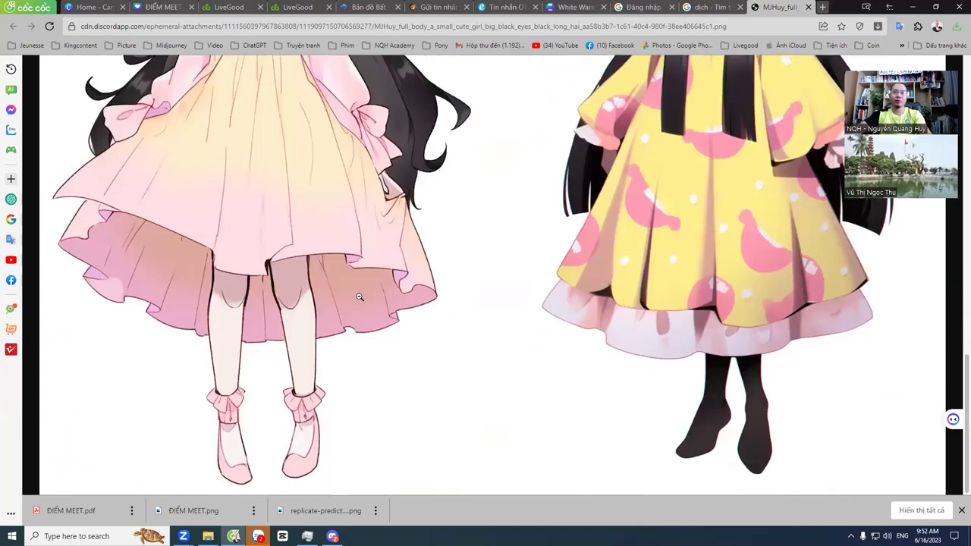
pyautogui.scroll(20, 358, 299)
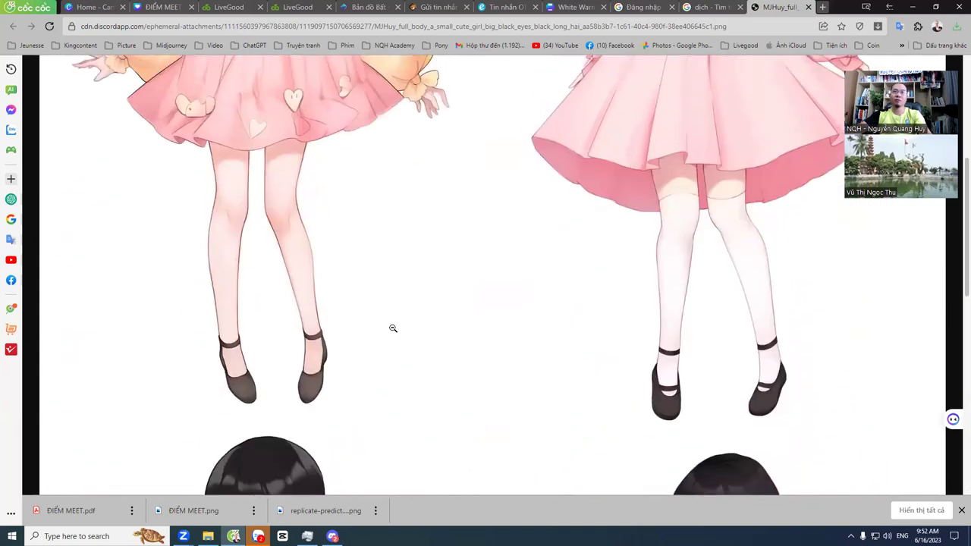
pyautogui.scroll(3, 393, 329)
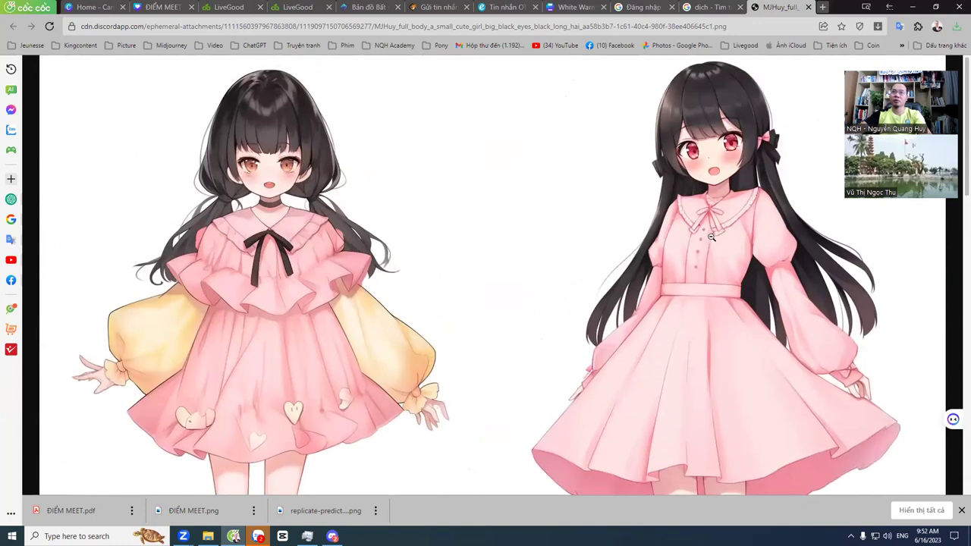
pyautogui.click(685, 240)
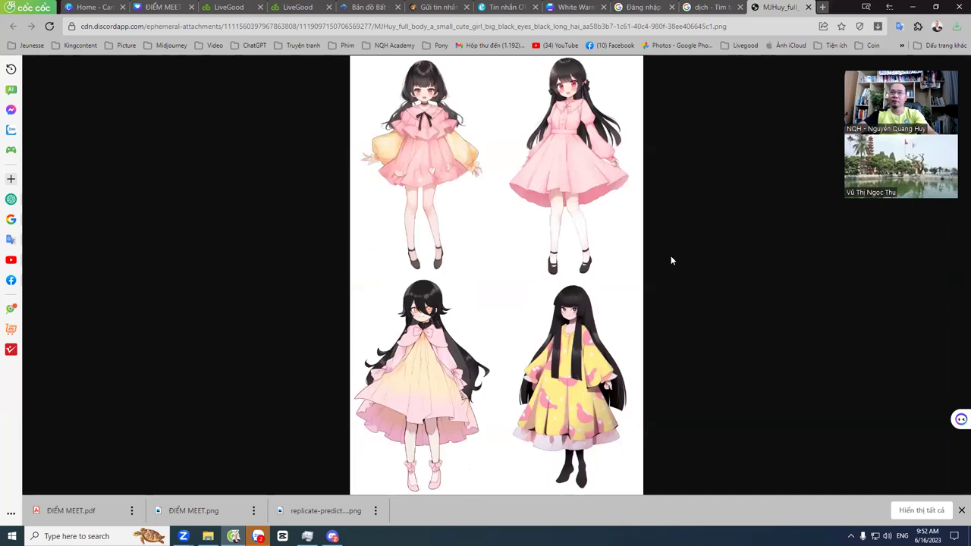
pyautogui.hotkey('alt', 'Tab')
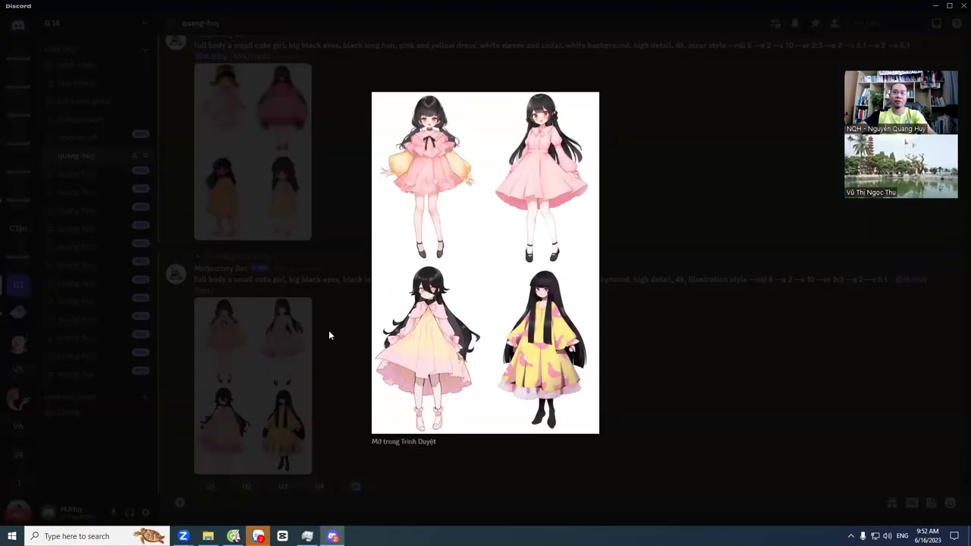
pyautogui.click(330, 334)
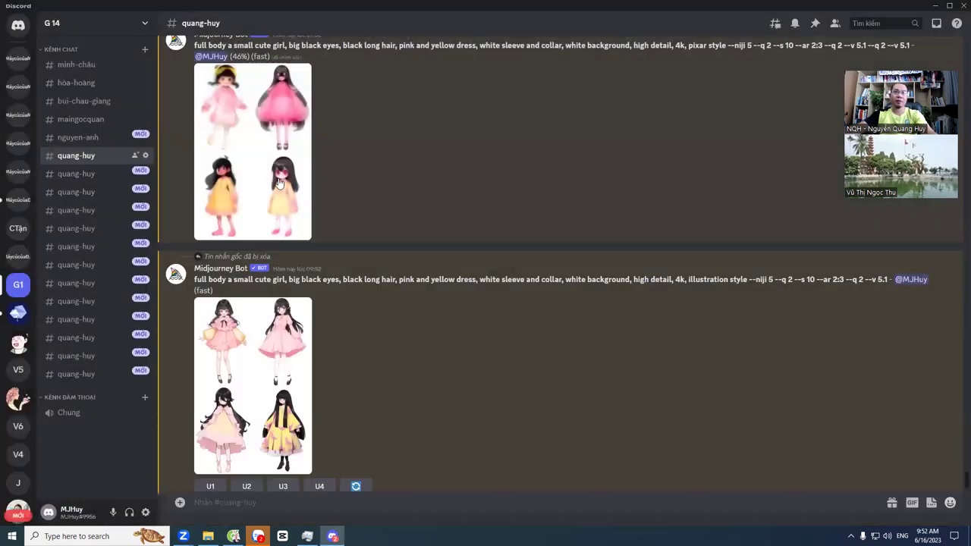
# Step: Upscale the second image of the illustration-style girl grid
pyautogui.click(246, 488)
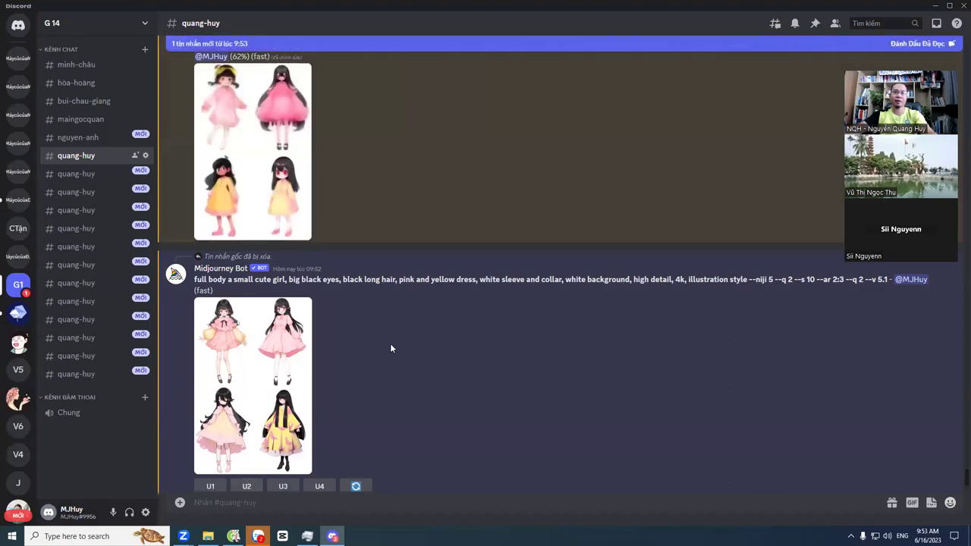
pyautogui.scroll(3, 388, 356)
pyautogui.scroll(-4, 398, 374)
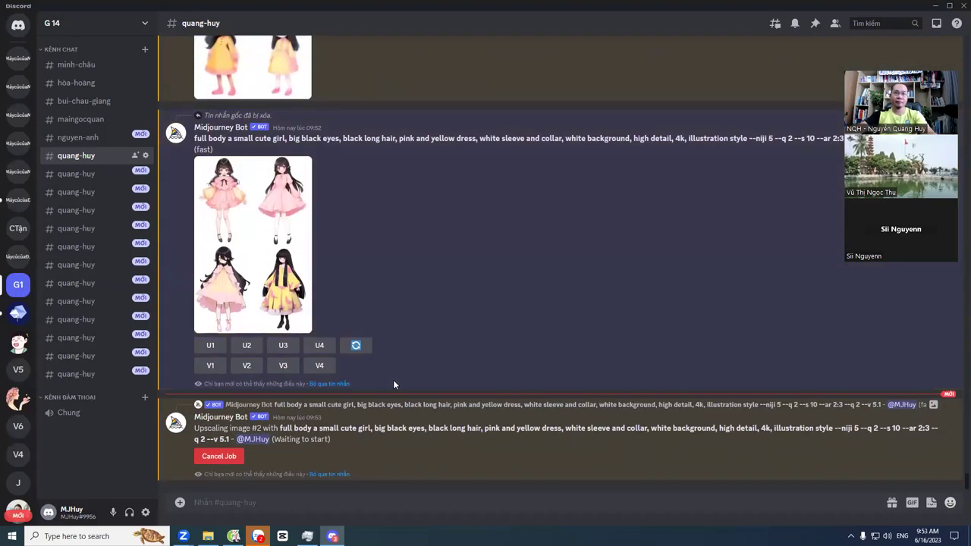
pyautogui.scroll(3, 396, 382)
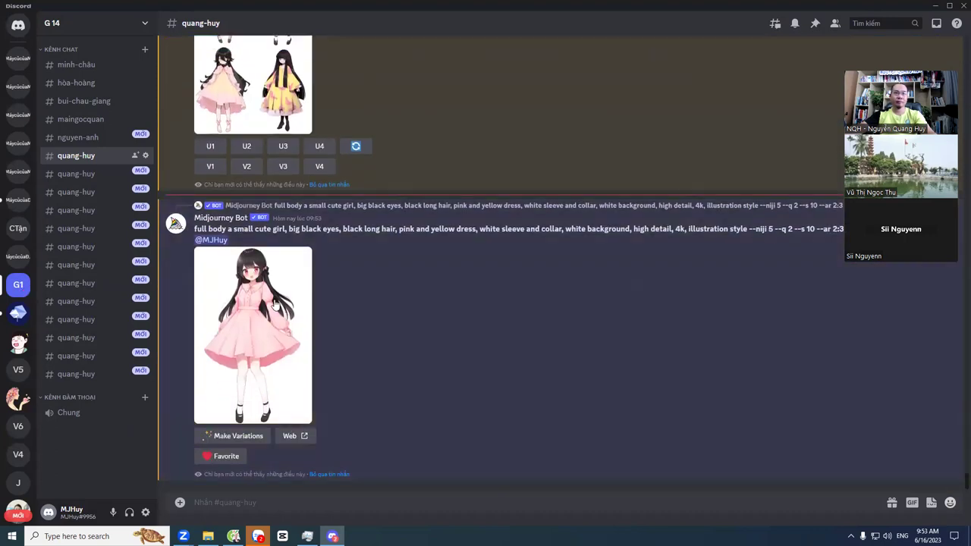
# Step: Save the upscaled girl image to the computer and locate the file in the Downloads folder in File Explorer
pyautogui.click(276, 303)
pyautogui.rightClick(503, 164)
pyautogui.click(515, 193)
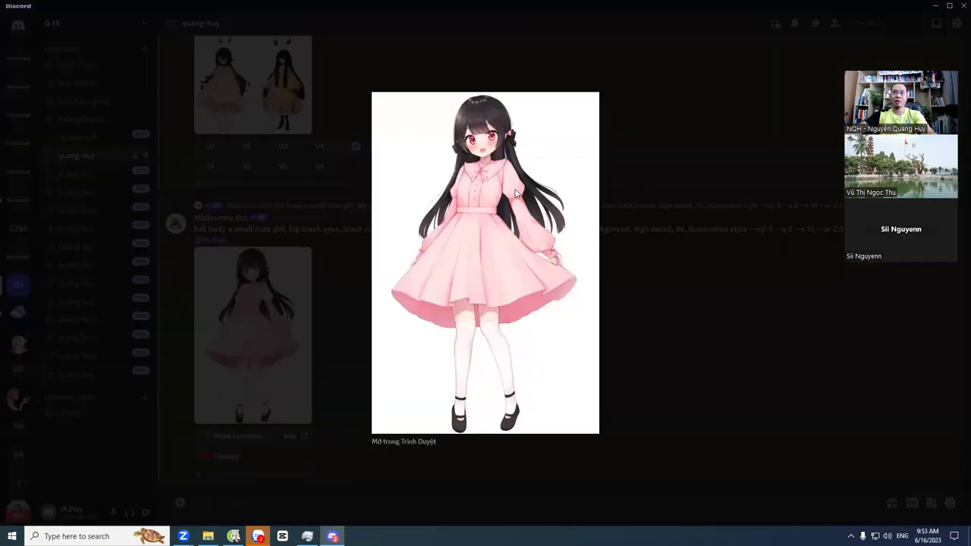
pyautogui.click(398, 257)
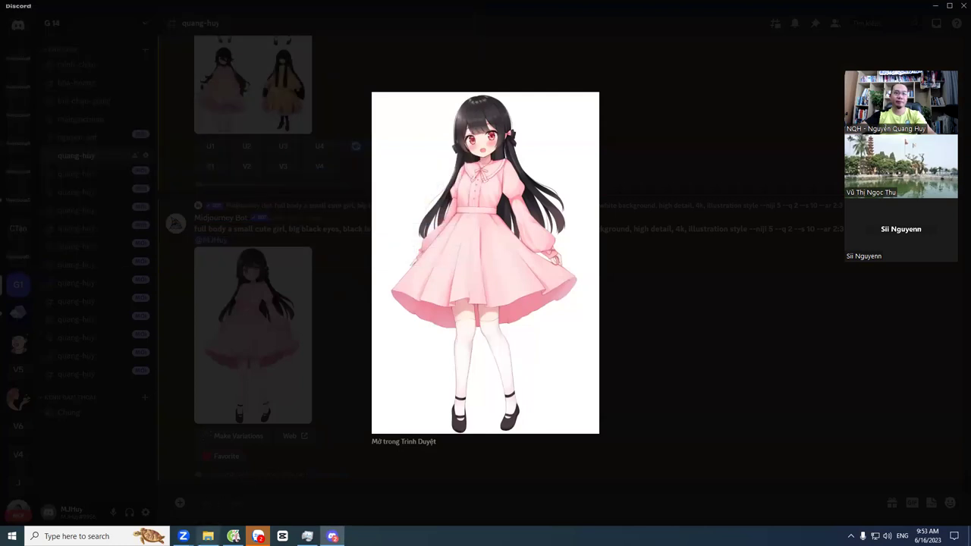
pyautogui.click(210, 535)
pyautogui.click(278, 95)
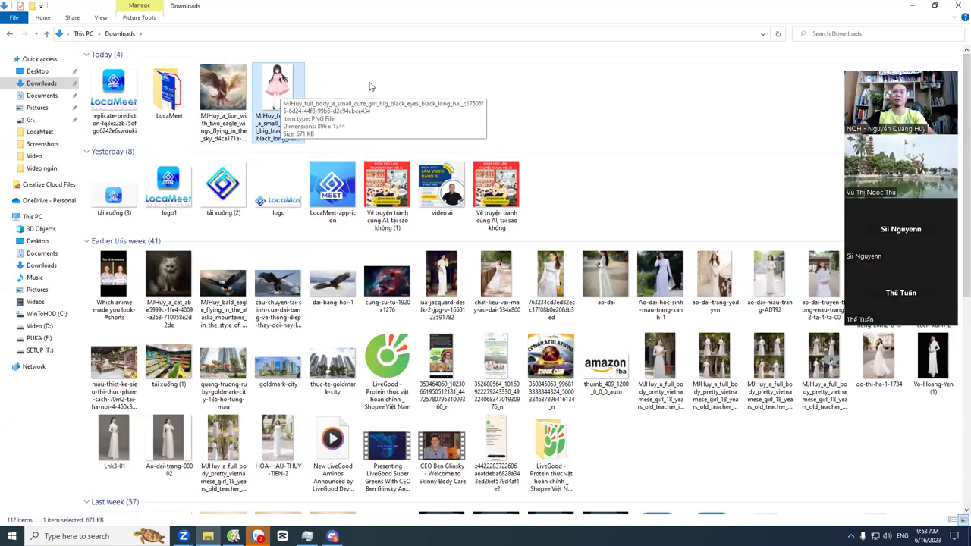
# Step: Switch back to Discord, close the upscaled image preview, and enlarge the pixar-style girl grid
pyautogui.hotkey('alt', 'Tab')
pyautogui.click(607, 306)
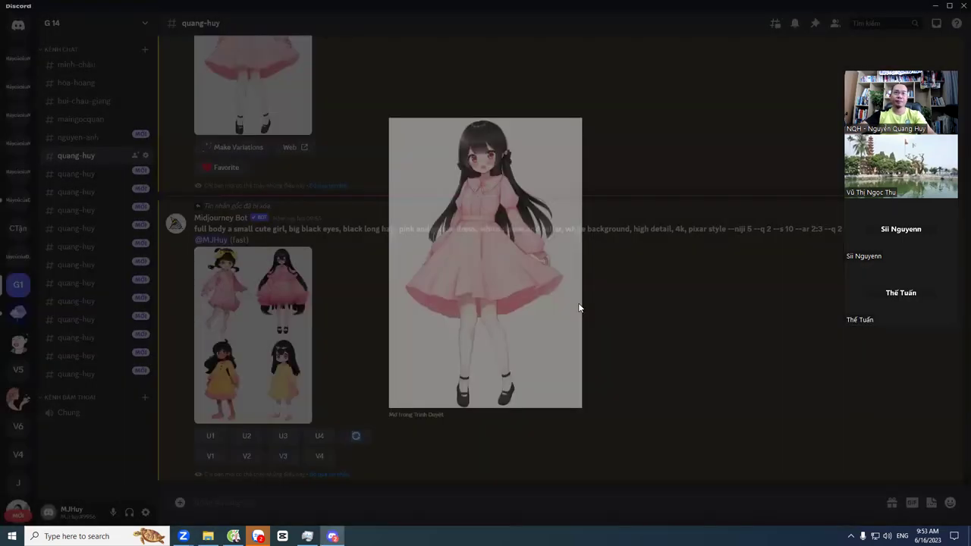
pyautogui.click(257, 289)
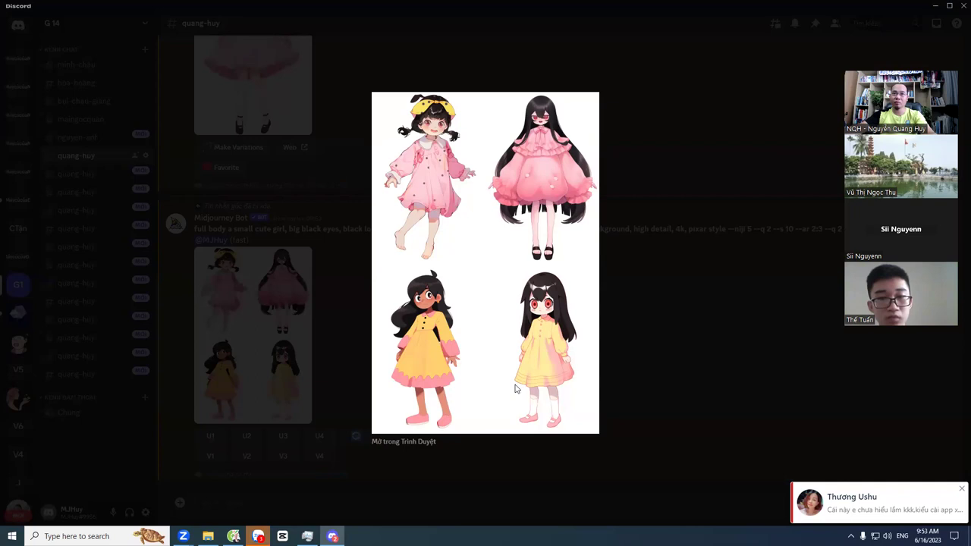
# Step: Close the enlarged pixar-style grid and start an /imagine prompt with the upscaled pink-dress girl as its image link
pyautogui.click(651, 384)
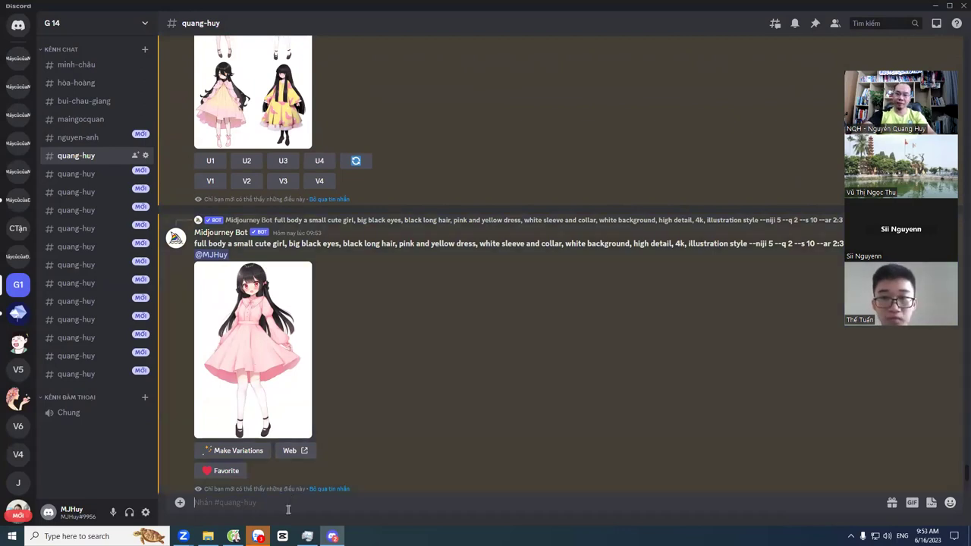
pyautogui.write('/im')
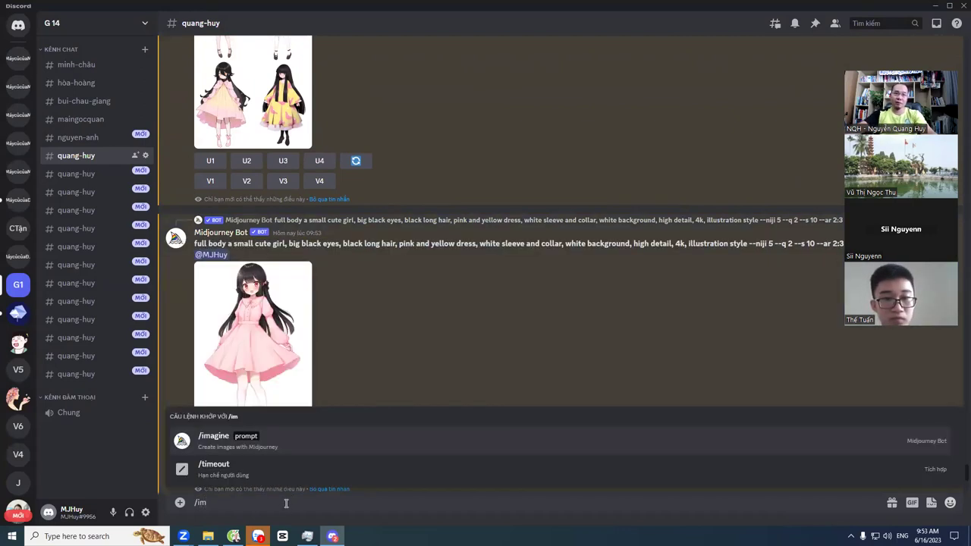
pyautogui.click(228, 444)
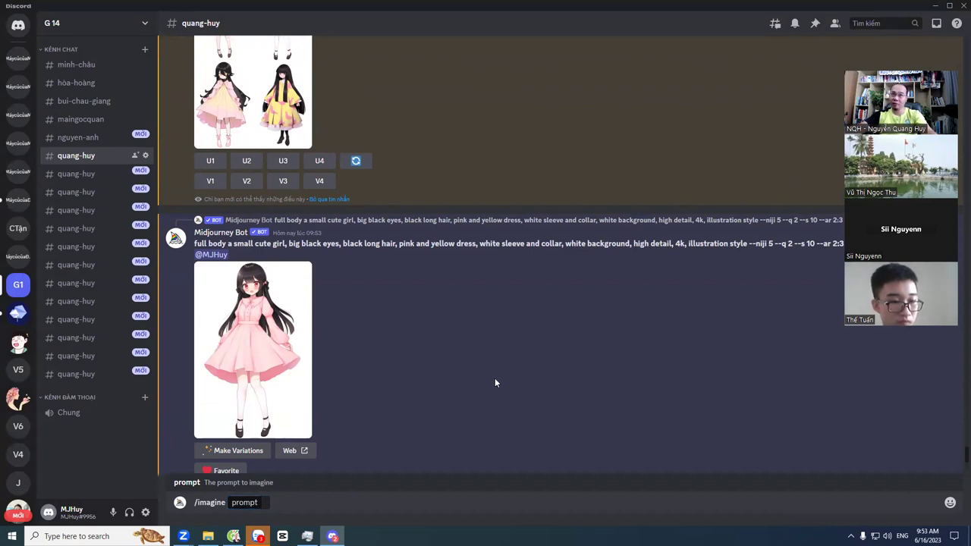
pyautogui.moveTo(265, 306); pyautogui.dragTo(274, 506)
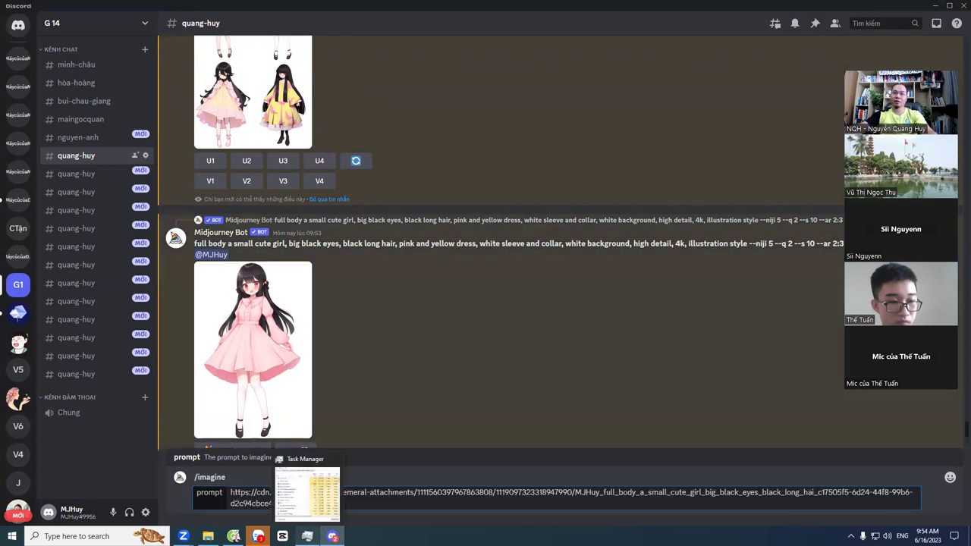
# Step: Copy the upscaled girl's full prompt text, through --v 5.1, and paste it after the image link in the new prompt
pyautogui.moveTo(195, 244); pyautogui.dragTo(844, 243)
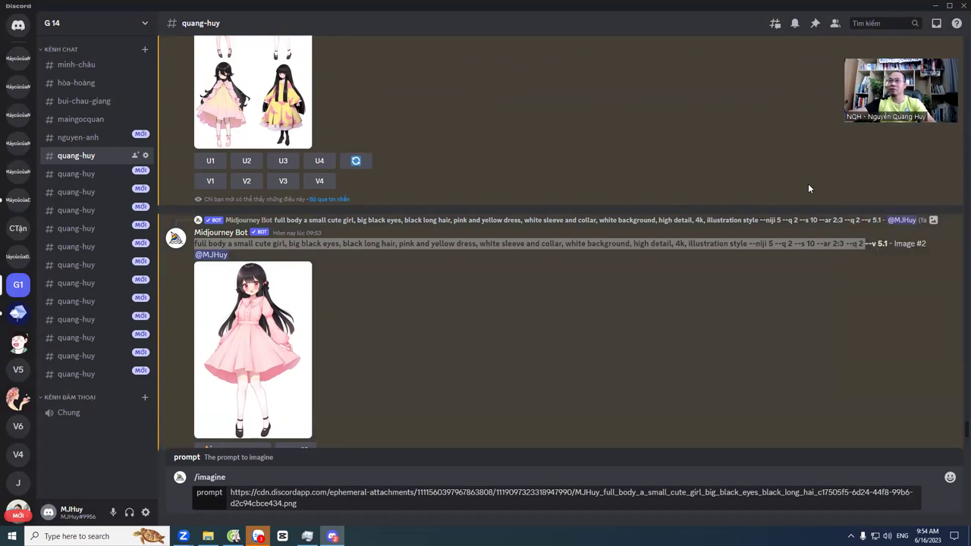
pyautogui.keyDown('shift'); pyautogui.click(887, 243); pyautogui.keyUp('shift')
pyautogui.hotkey('ctrl', 'c')
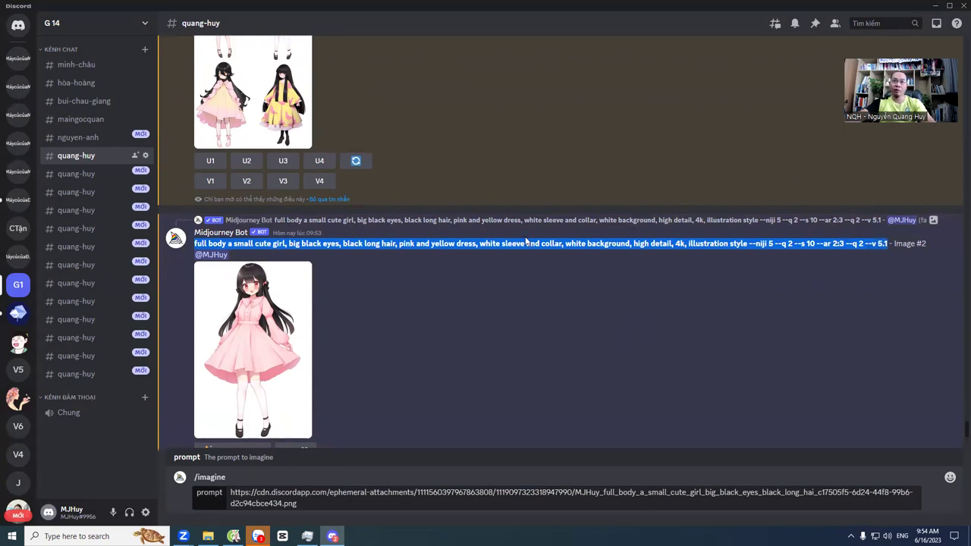
pyautogui.click(363, 505)
pyautogui.hotkey('ctrl', 'v')
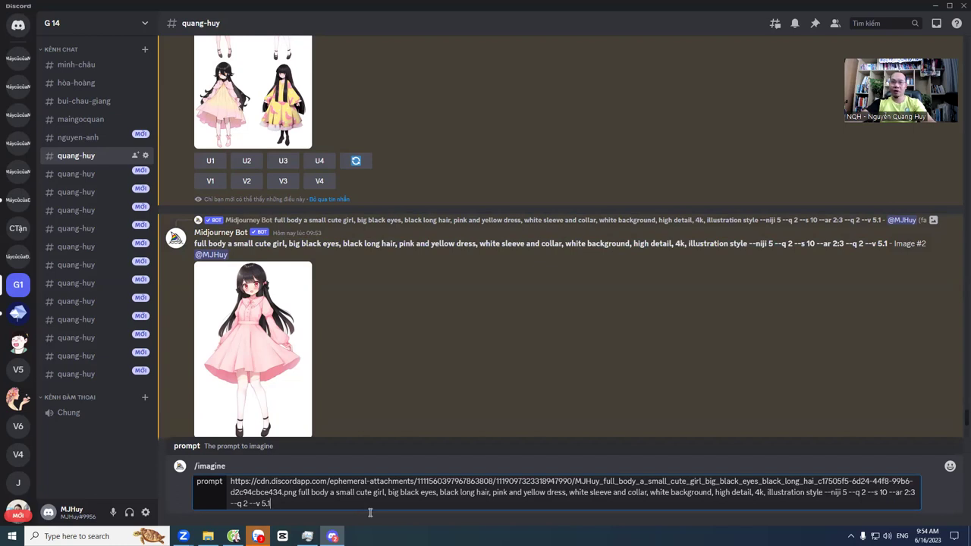
pyautogui.click(299, 493)
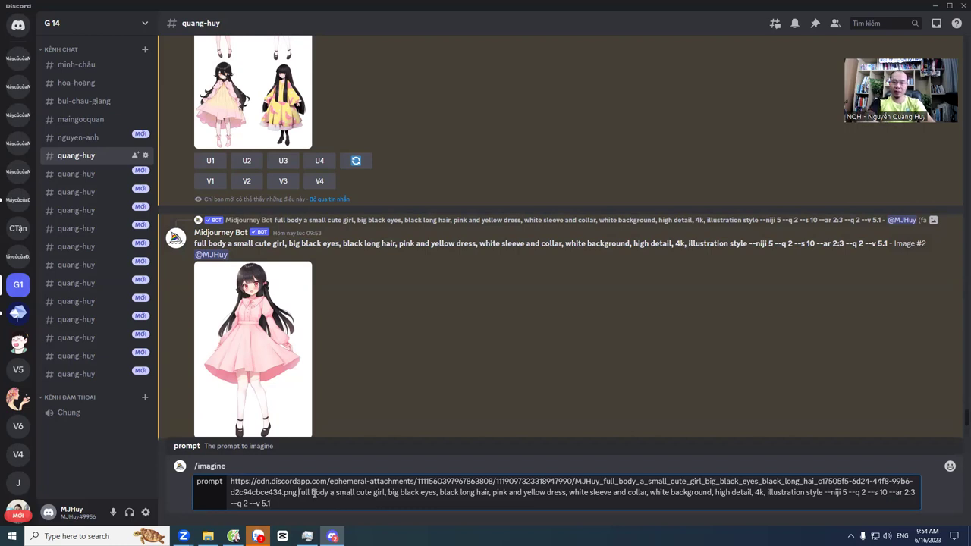
# Step: Switch to Google's translator in the browser and translate "cầm 1 cái ô màu đỏ, đang bước đi, mỉm cười" from Vietnamese to English
pyautogui.hotkey('alt', 'Tab')
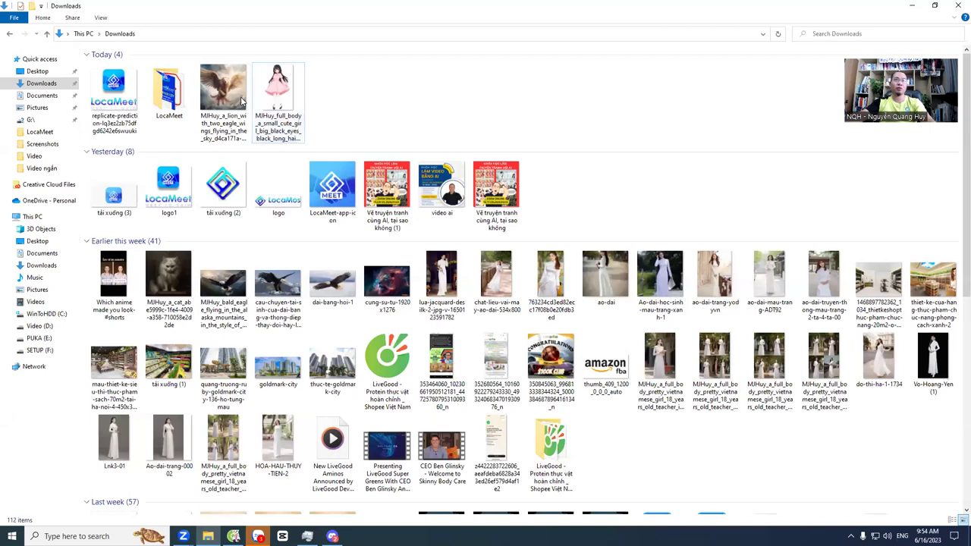
pyautogui.hotkey('alt', 'Tab')
pyautogui.click(310, 179)
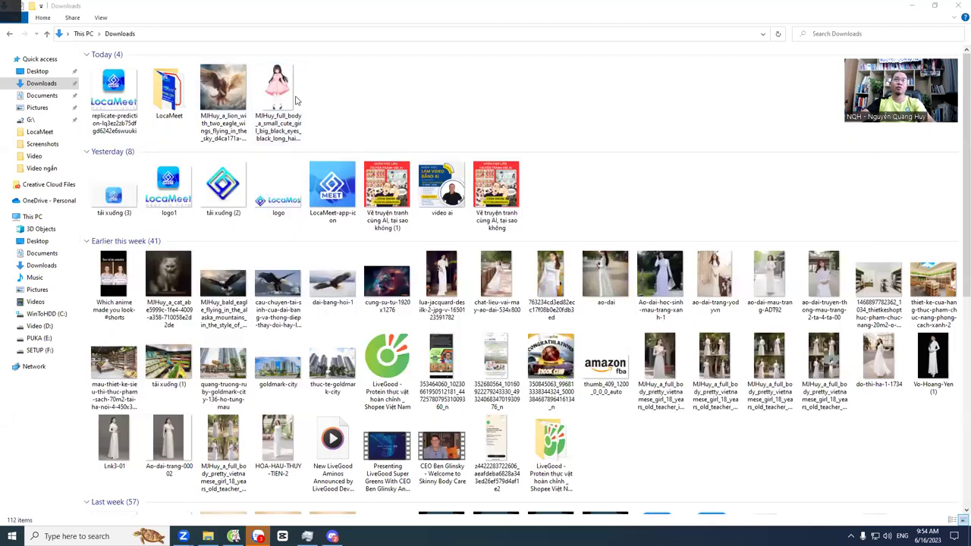
pyautogui.click(233, 537)
pyautogui.click(720, 7)
pyautogui.tripleClick(214, 197)
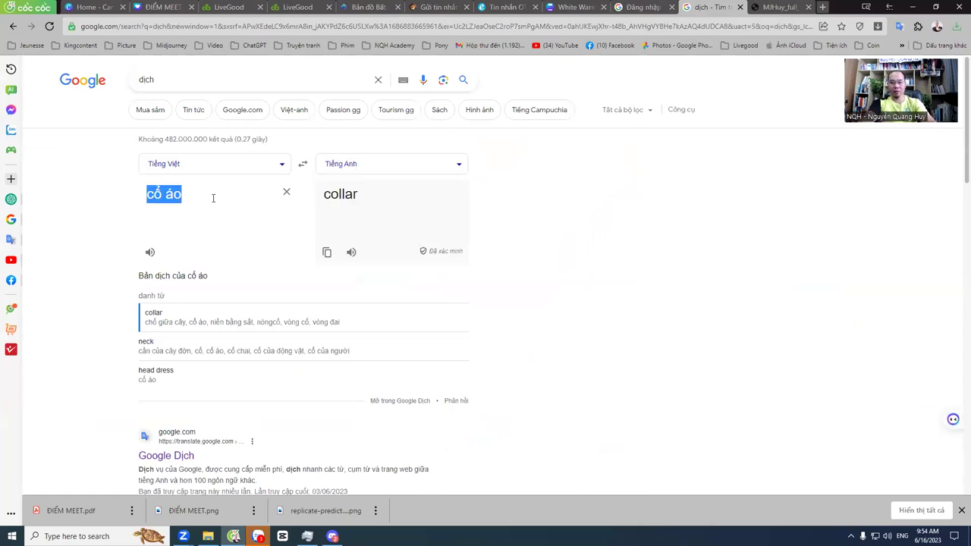
pyautogui.write('cầm')
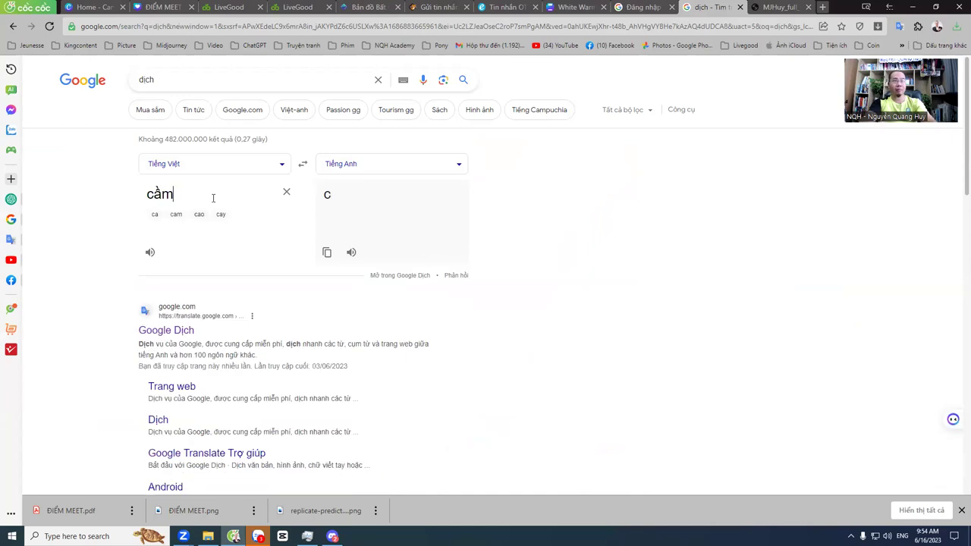
pyautogui.write(' 1 cái ')
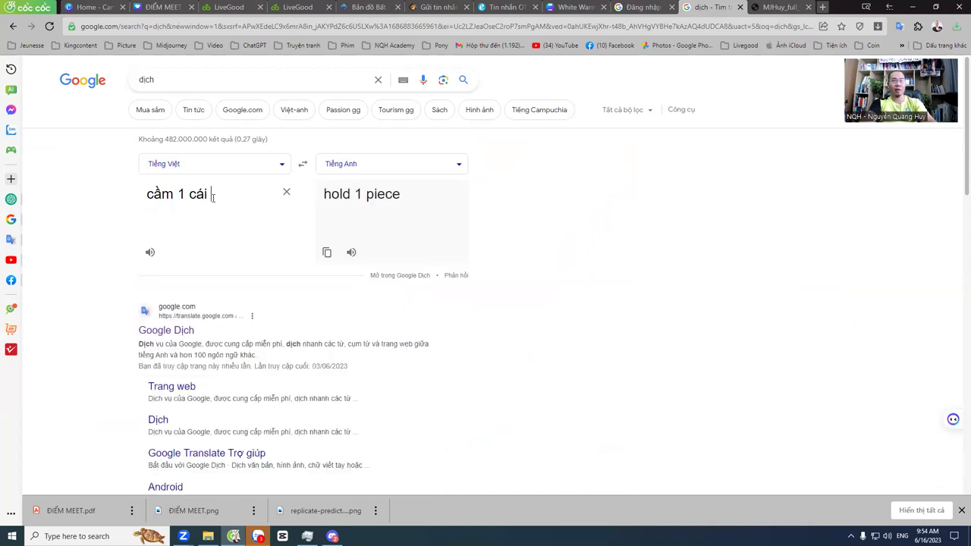
pyautogui.write('ô màu ')
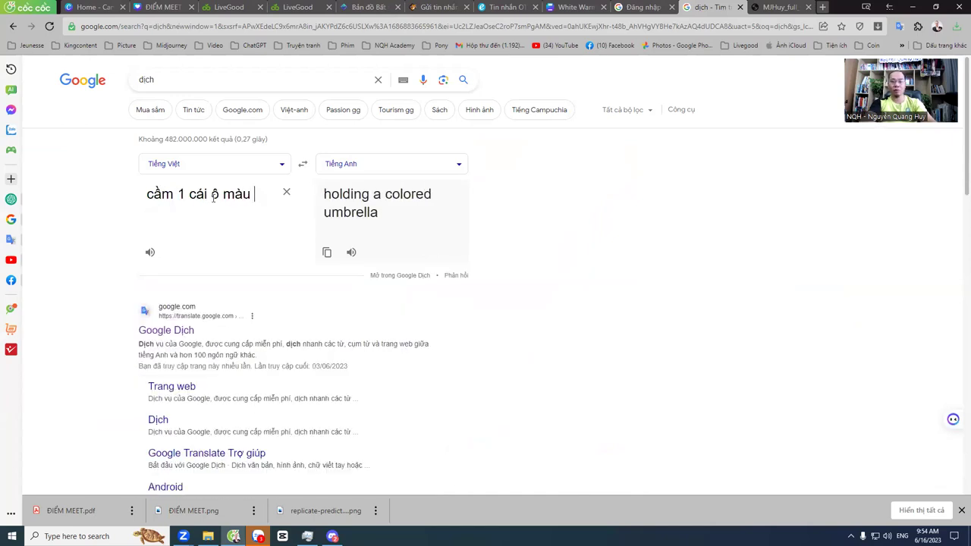
pyautogui.write('d')
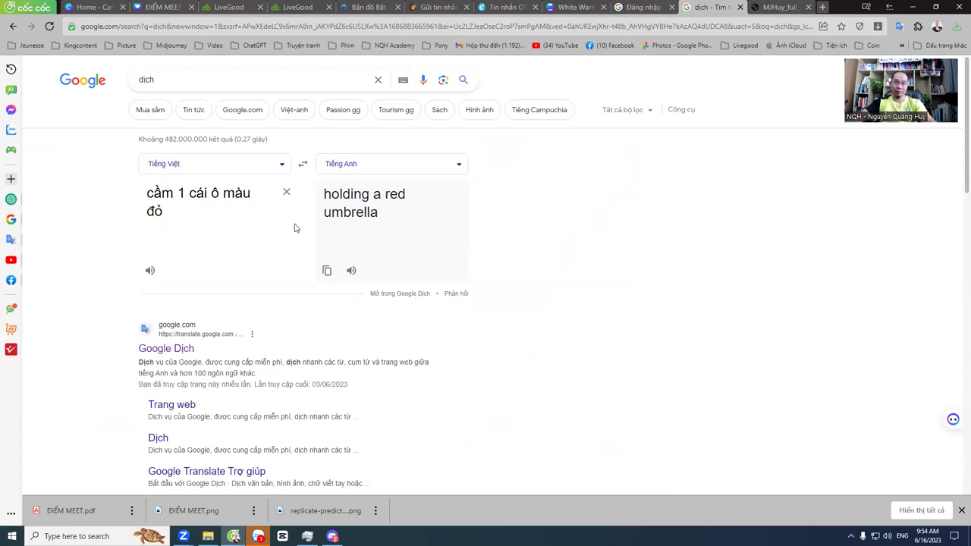
pyautogui.write(', ')
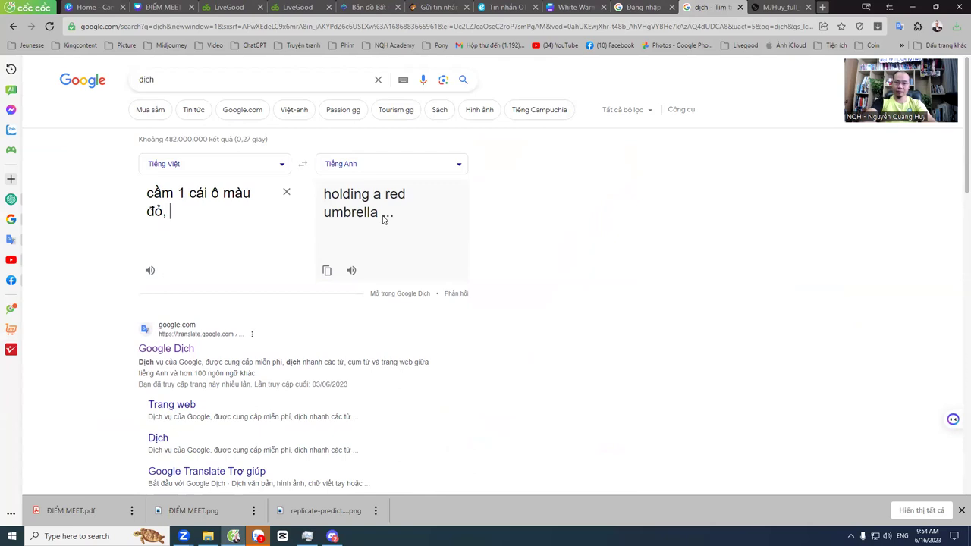
pyautogui.write('dang bước đi')
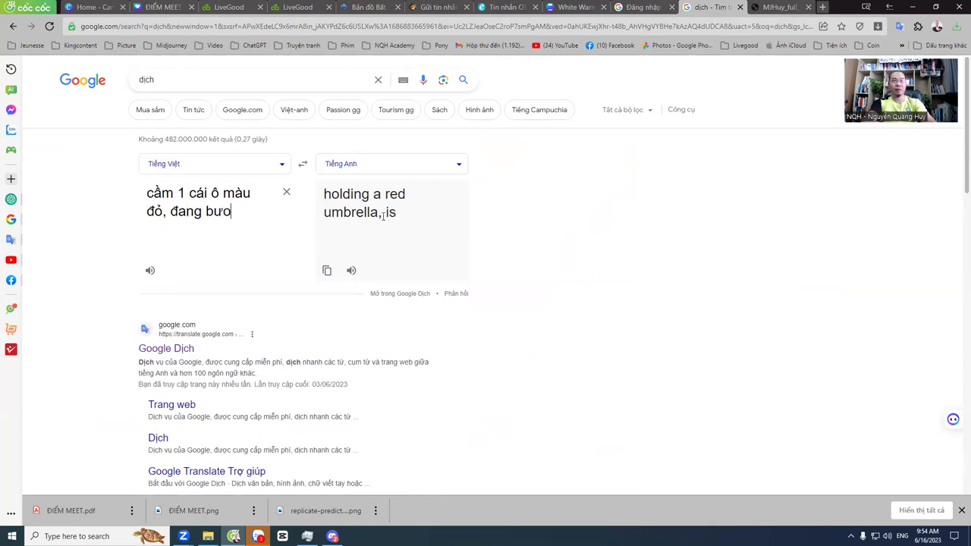
pyautogui.write(', mỉm cười')
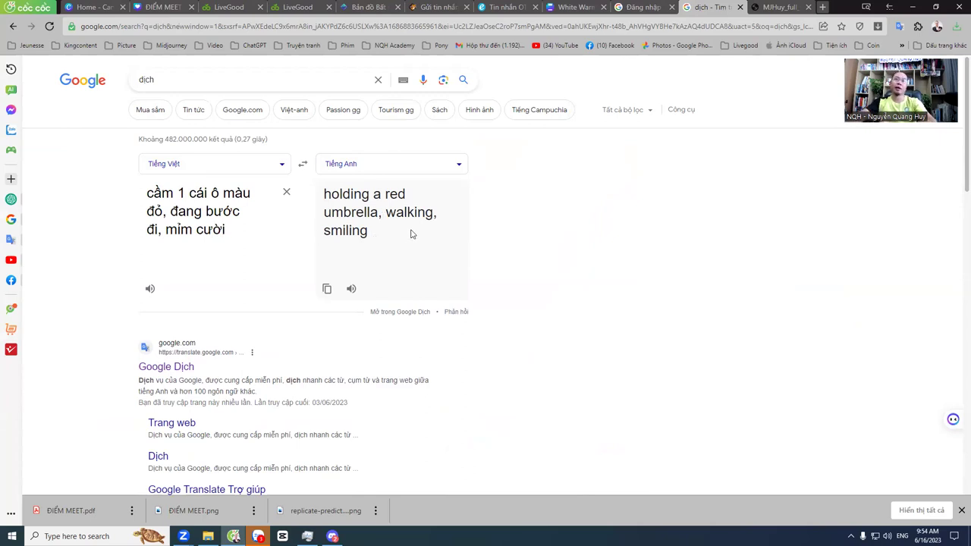
# Step: Copy the English translation and insert "holding a red umbrella, walking, smiling," before "white background" in the Discord prompt
pyautogui.moveTo(412, 232); pyautogui.dragTo(310, 213)
pyautogui.hotkey('ctrl', 'c')
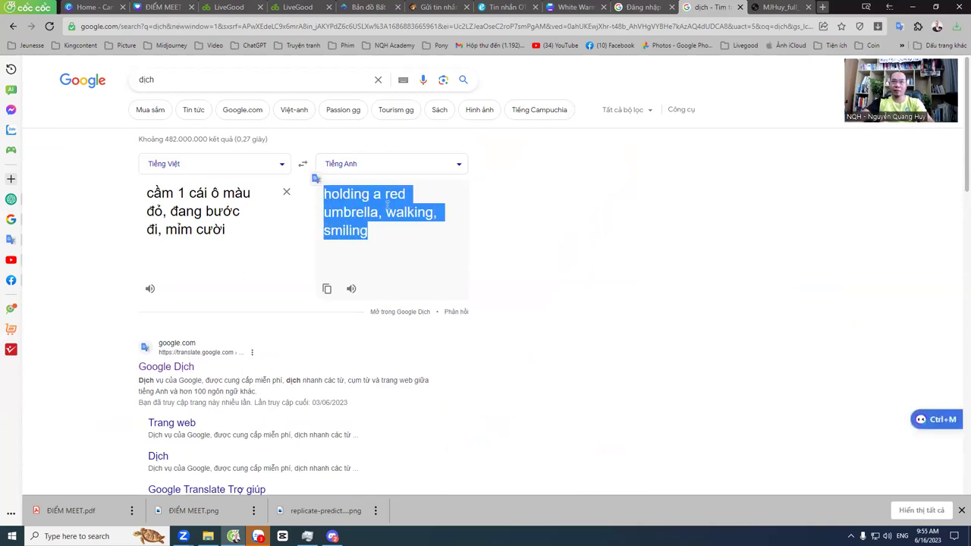
pyautogui.hotkey('alt', 'Tab')
pyautogui.hotkey('alt', 'Tab')
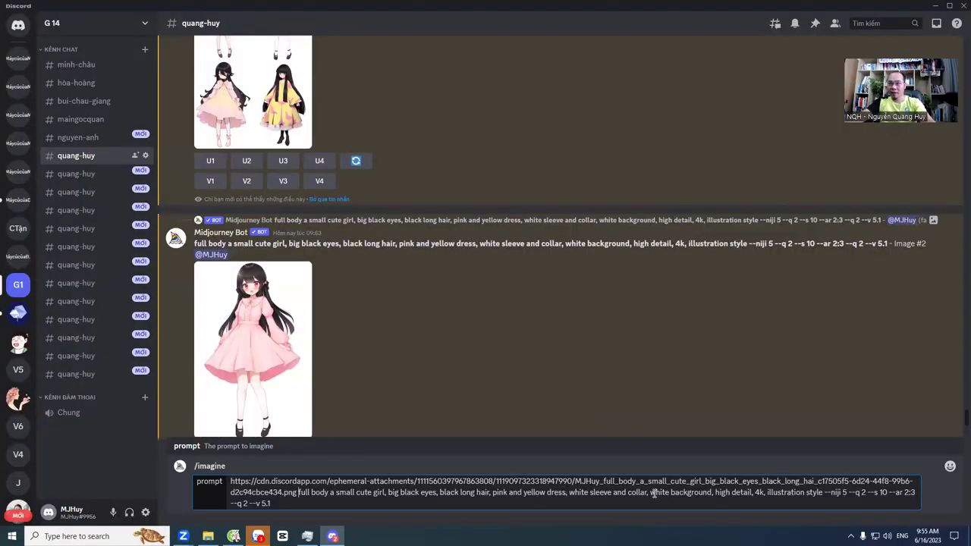
pyautogui.hotkey('ctrl', 'v')
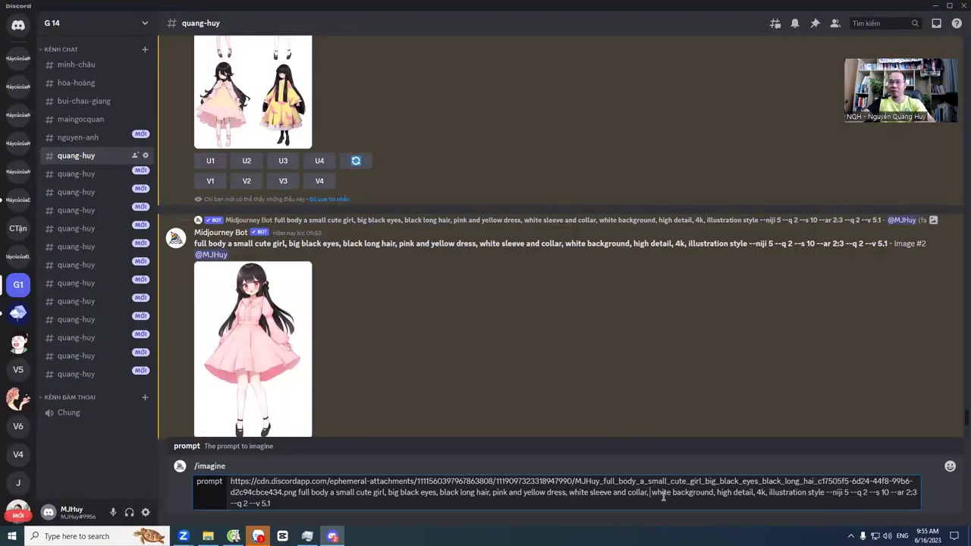
pyautogui.write(', walking, smiling,')
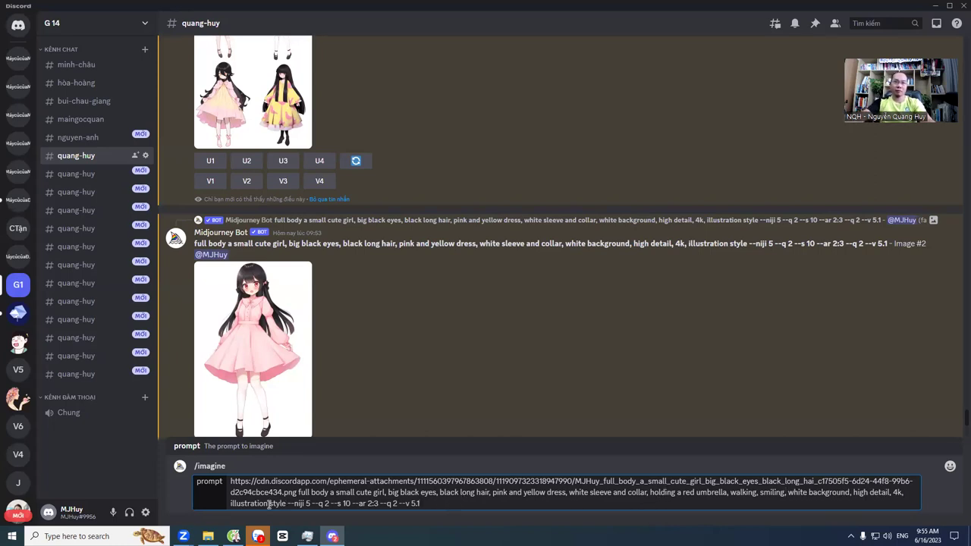
# Step: Review the illustration style and red umbrella wording in the prompt, submit it to Midjourney, and check the submitted text
pyautogui.moveTo(229, 504); pyautogui.dragTo(287, 503)
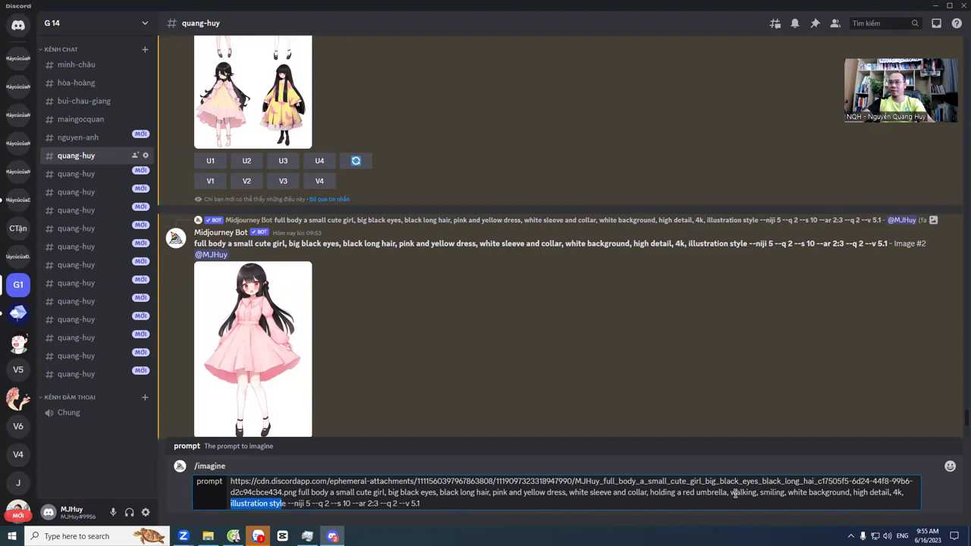
pyautogui.moveTo(652, 492); pyautogui.dragTo(786, 494)
pyautogui.click(662, 510)
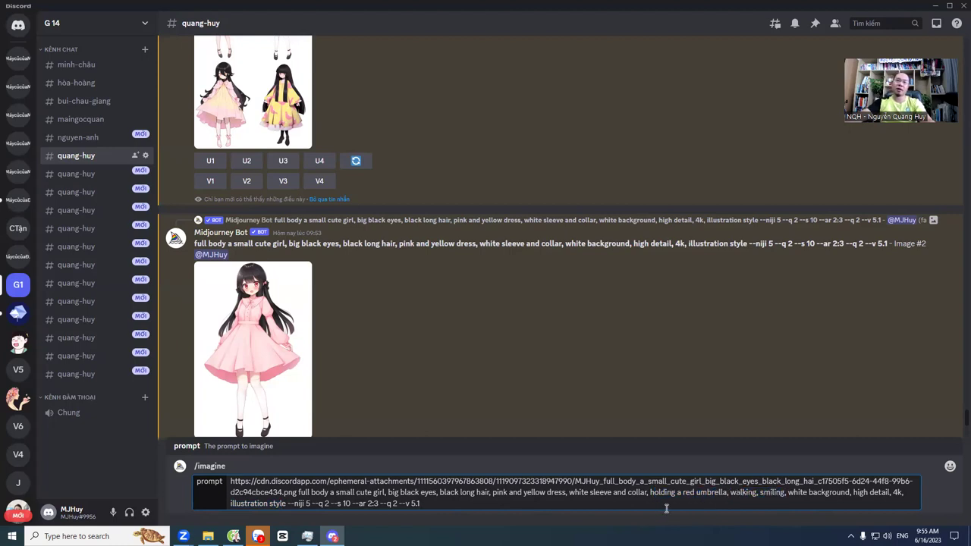
pyautogui.press('Return')
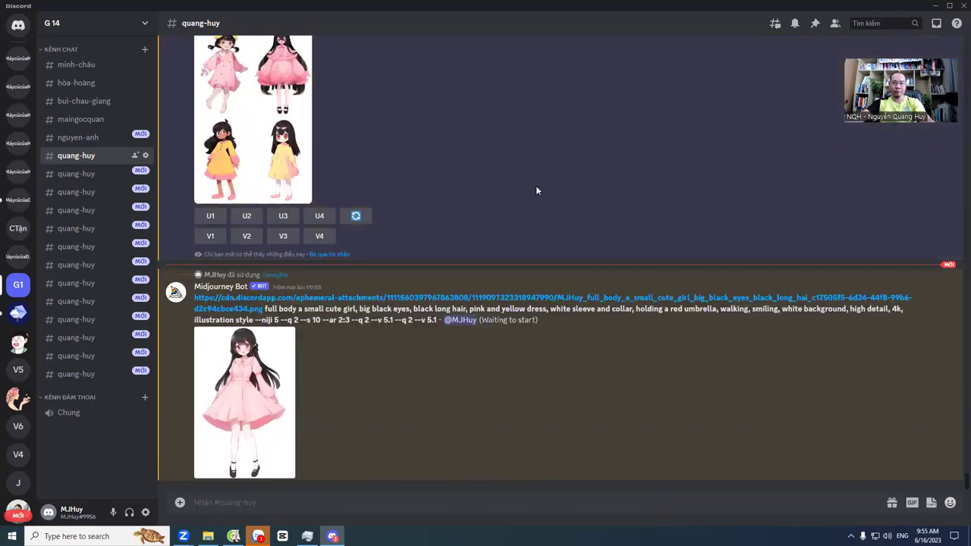
pyautogui.moveTo(305, 310); pyautogui.dragTo(390, 319)
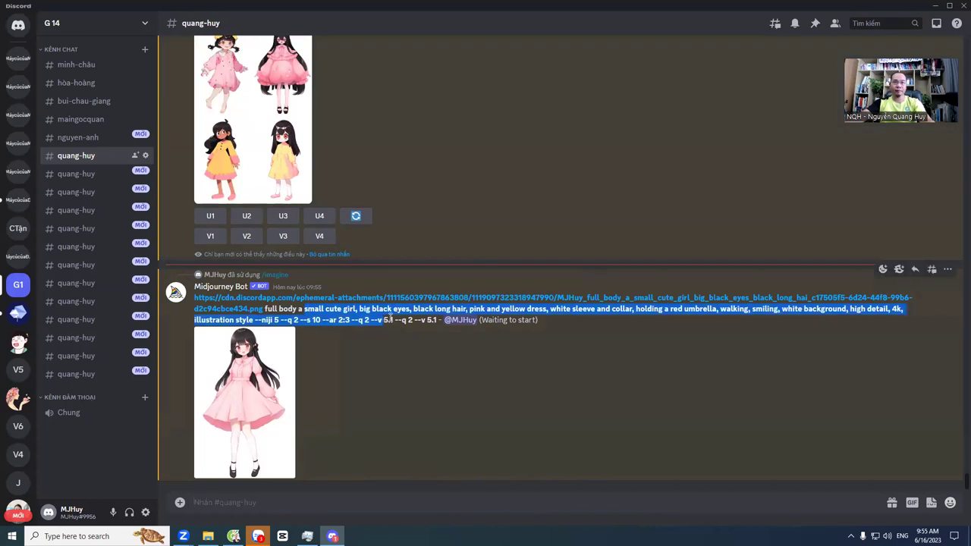
pyautogui.click(390, 320)
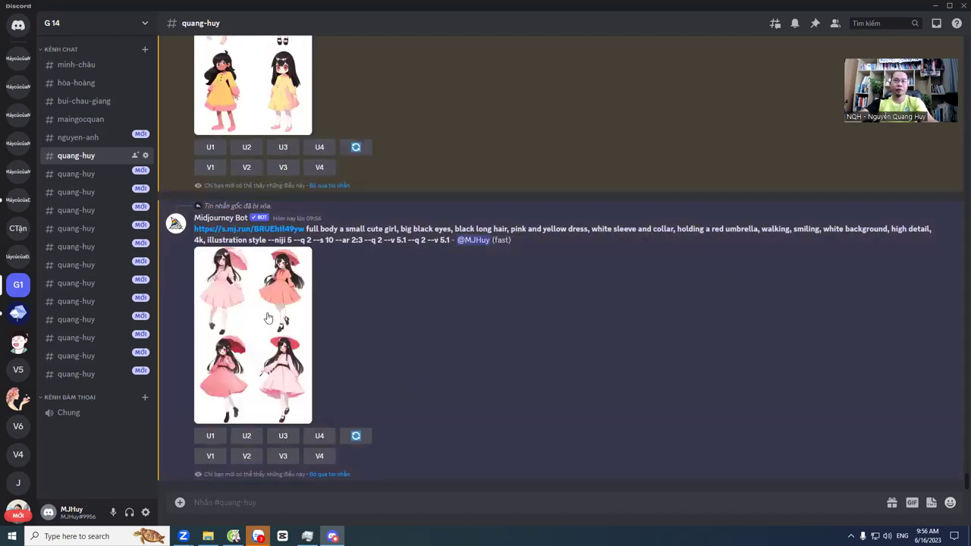
# Step: Open the umbrella-girl grid at full size in the browser, hide the downloads bar, and compare the girls with the original illustration-style grid
pyautogui.click(268, 315)
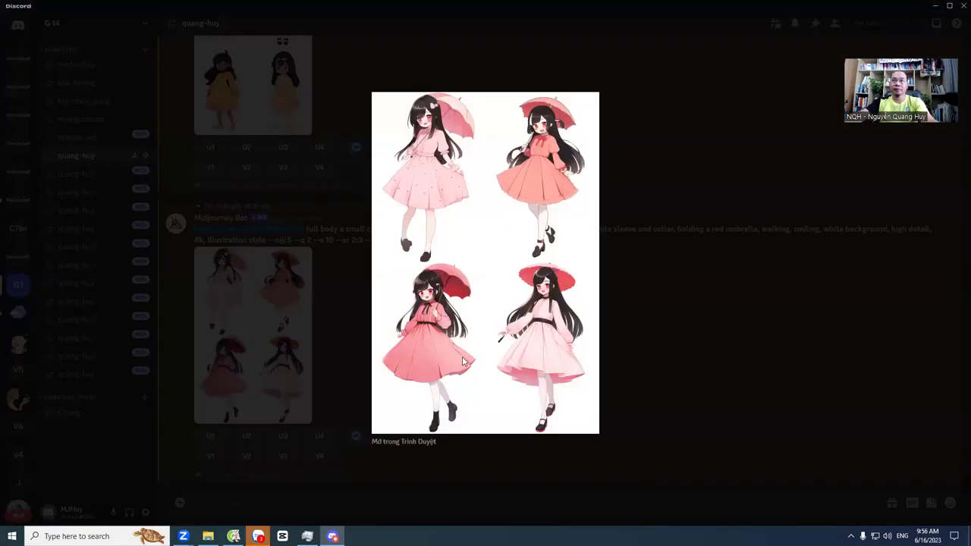
pyautogui.click(423, 440)
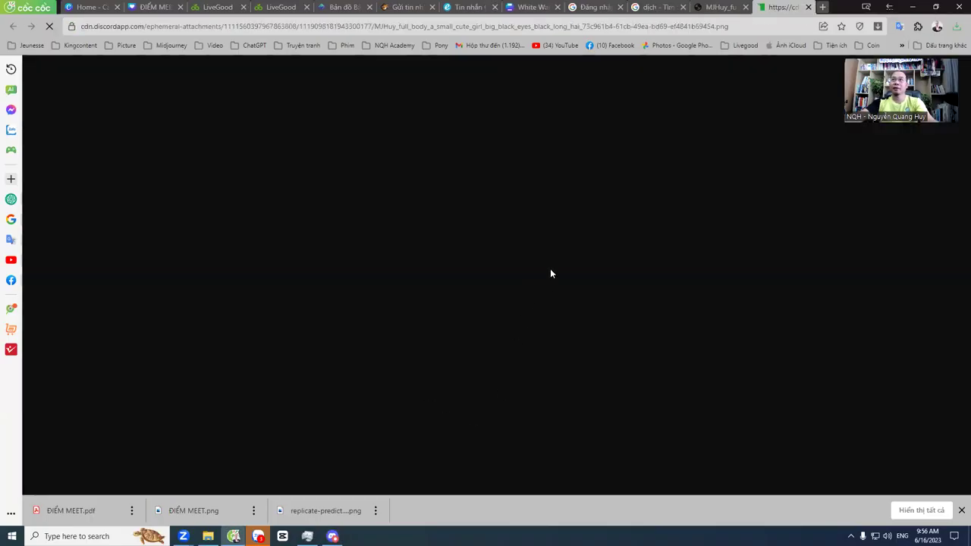
pyautogui.click(457, 95)
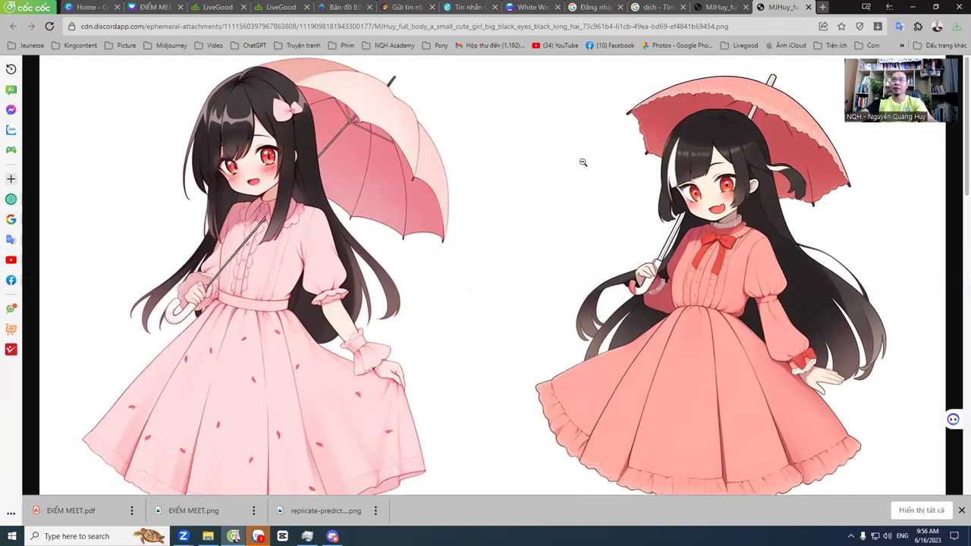
pyautogui.click(719, 7)
pyautogui.click(601, 121)
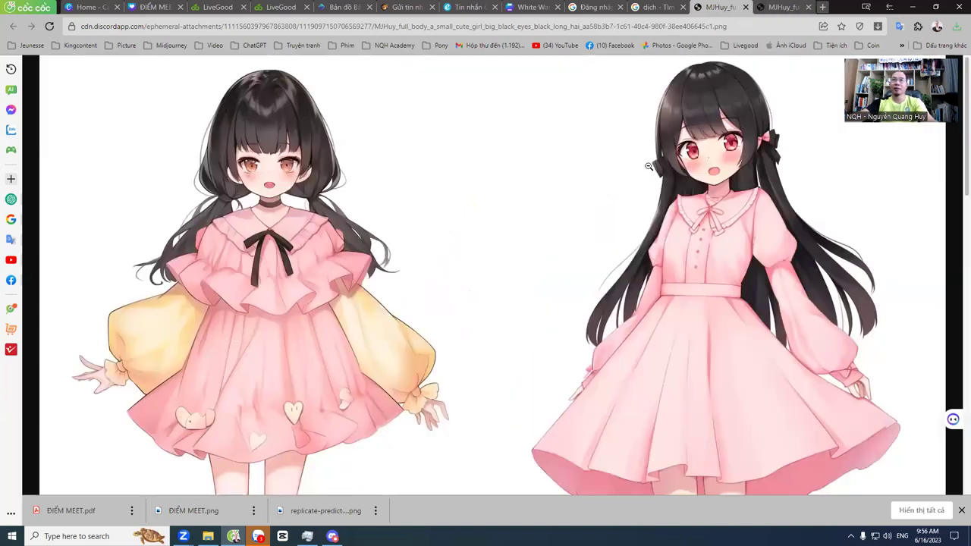
pyautogui.click(959, 510)
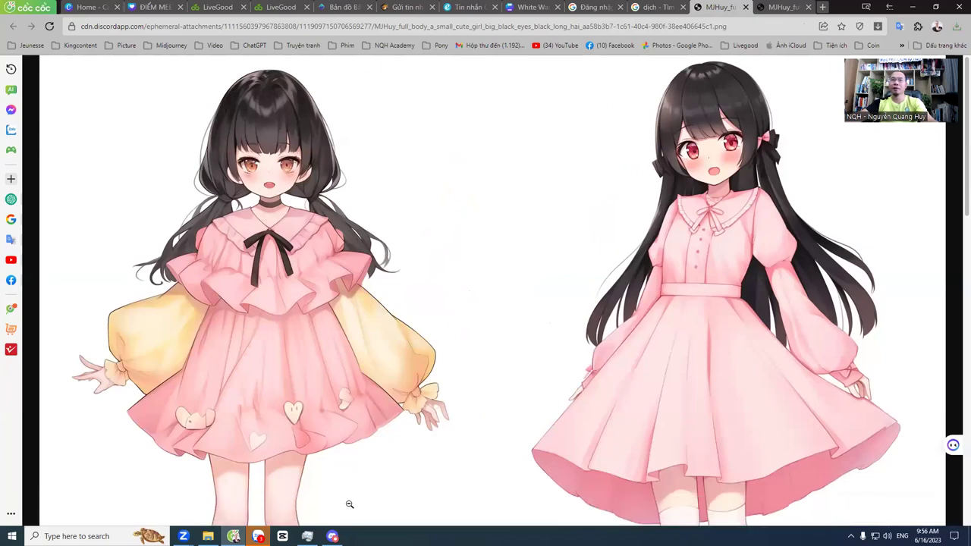
pyautogui.click(772, 6)
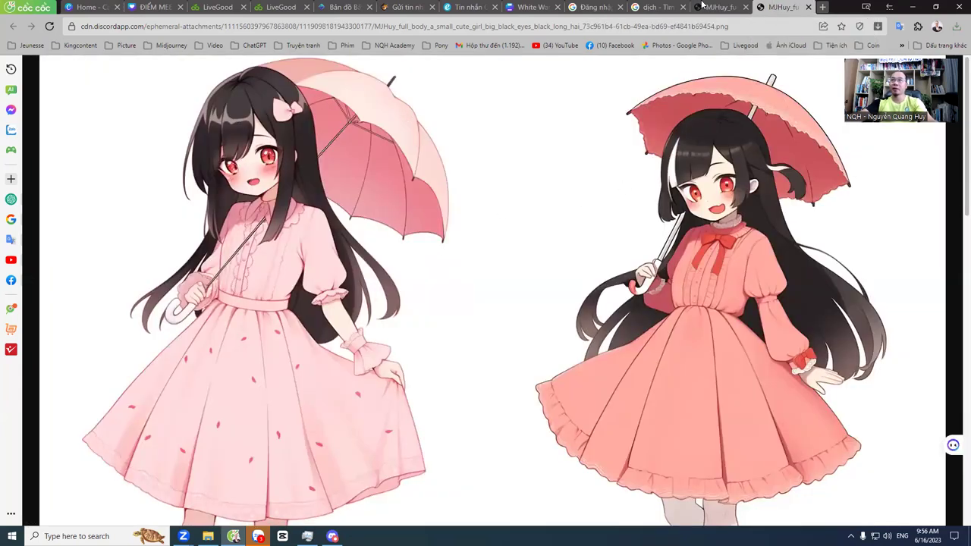
pyautogui.click(703, 6)
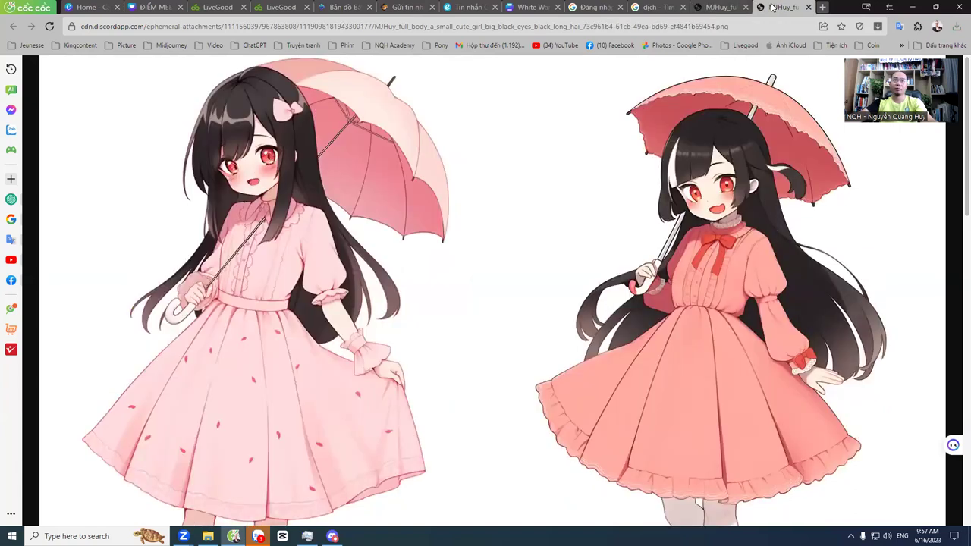
pyautogui.click(768, 6)
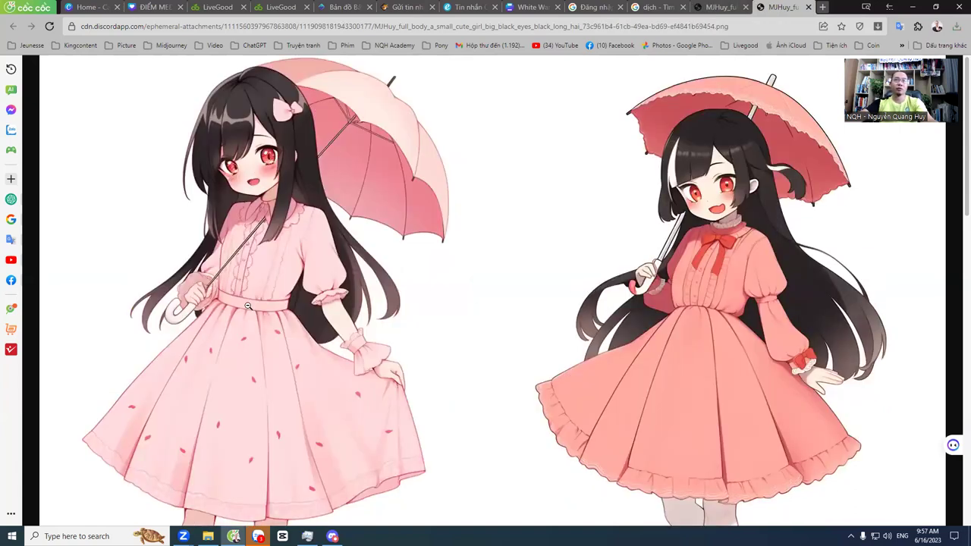
# Step: Compare the original illustration-style grid with the umbrella-girl grid, examining the faces, dresses, umbrellas and walking poses in both rows
pyautogui.click(722, 6)
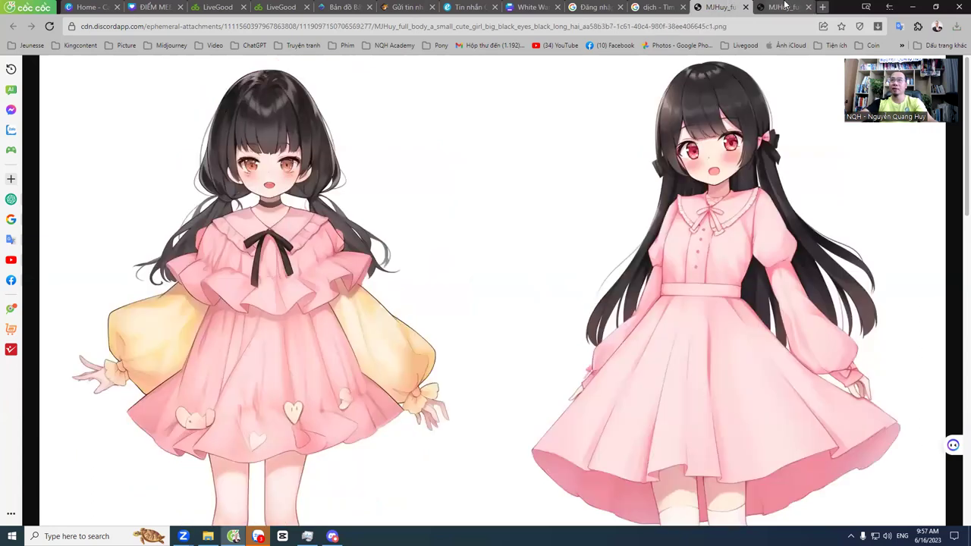
pyautogui.click(785, 6)
pyautogui.click(738, 6)
pyautogui.click(770, 6)
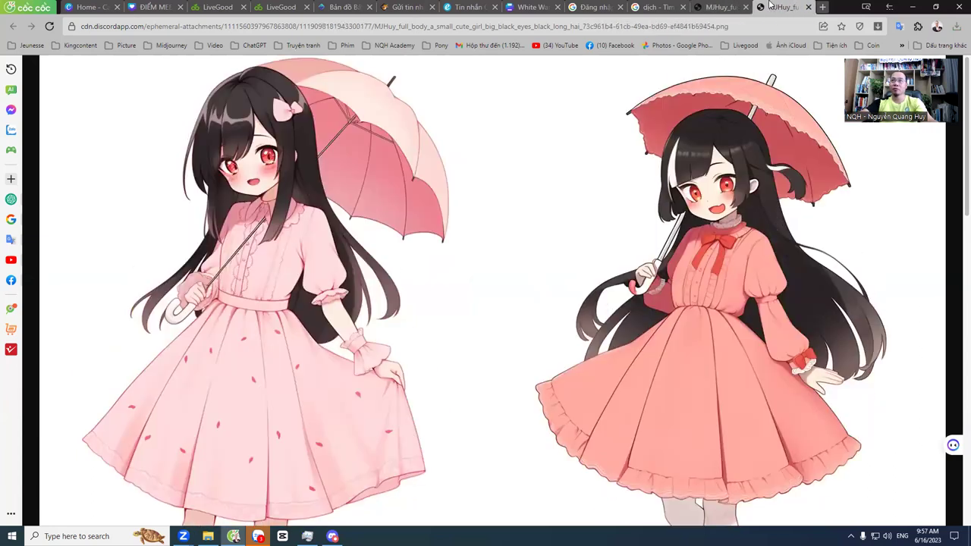
pyautogui.scroll(-8, 708, 317)
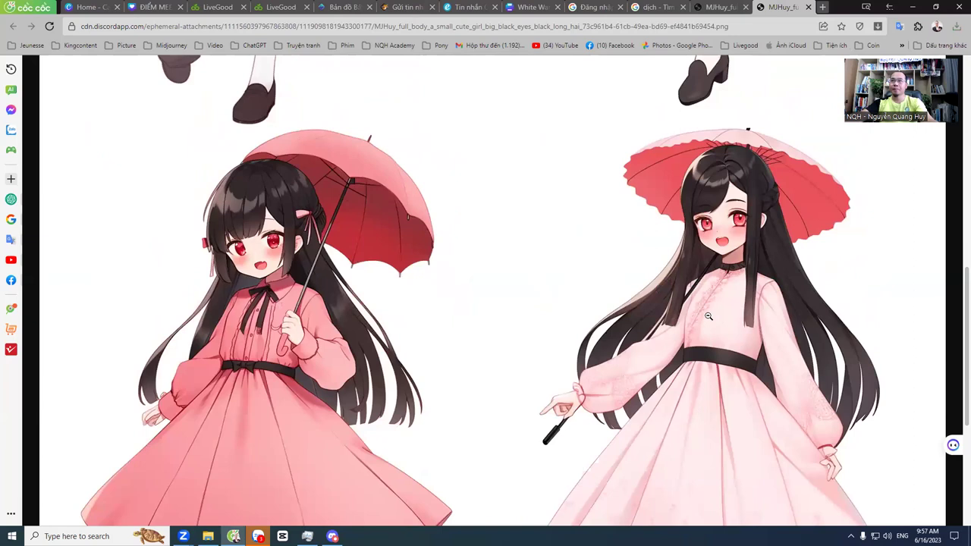
pyautogui.scroll(-1, 708, 317)
pyautogui.scroll(-1, 708, 312)
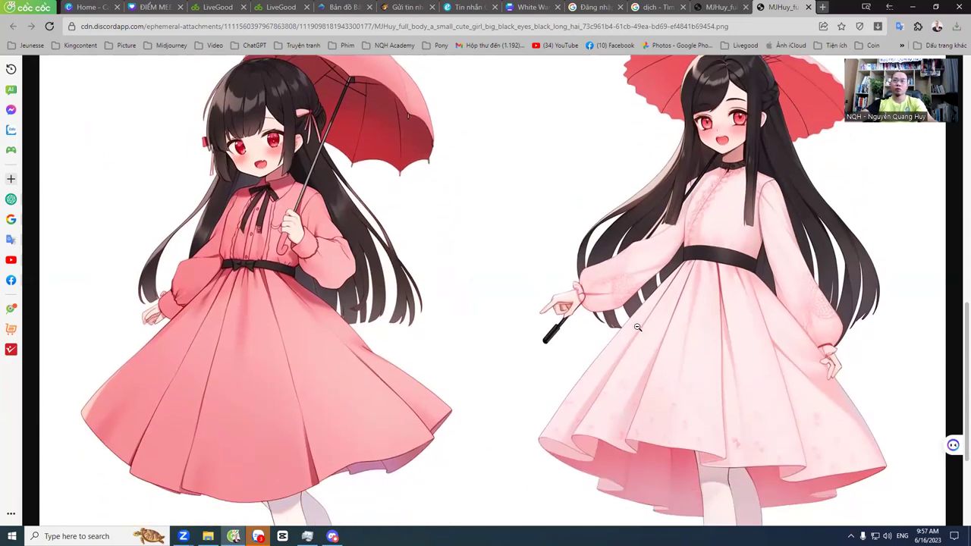
pyautogui.scroll(-4, 637, 327)
pyautogui.scroll(5, 668, 332)
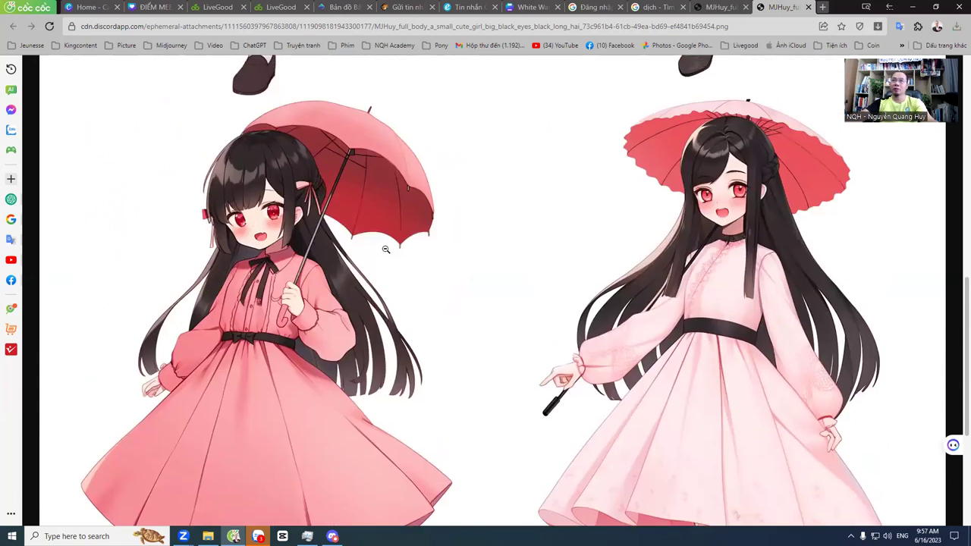
pyautogui.click(716, 6)
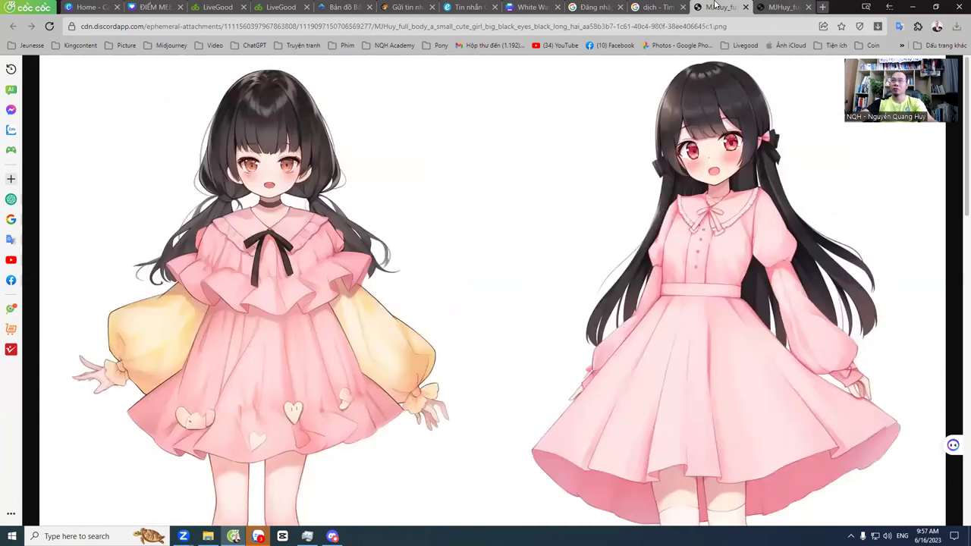
pyautogui.click(788, 6)
pyautogui.scroll(-3, 702, 340)
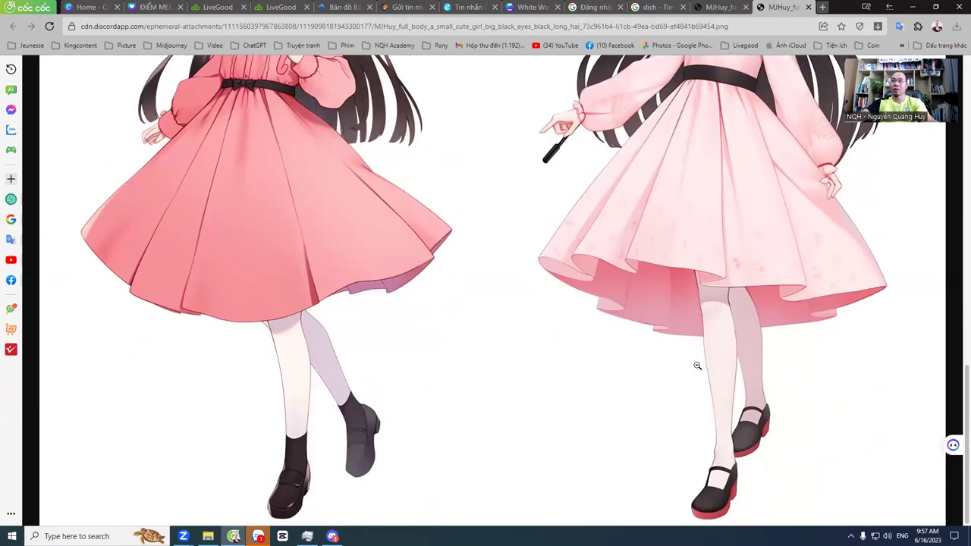
pyautogui.scroll(12, 694, 362)
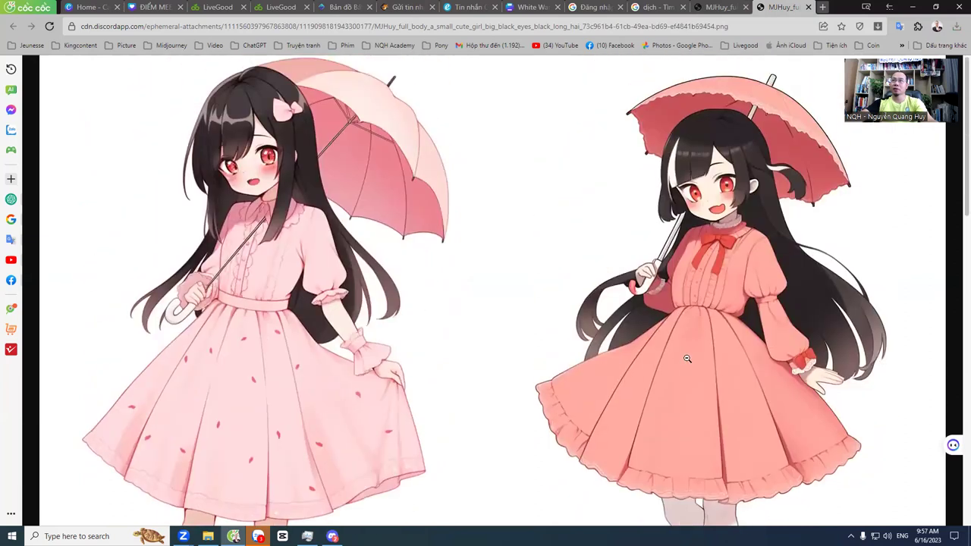
# Step: Recheck the umbrella girls against the original character grid for likeness, umbrella size and how each umbrella is held
pyautogui.click(723, 7)
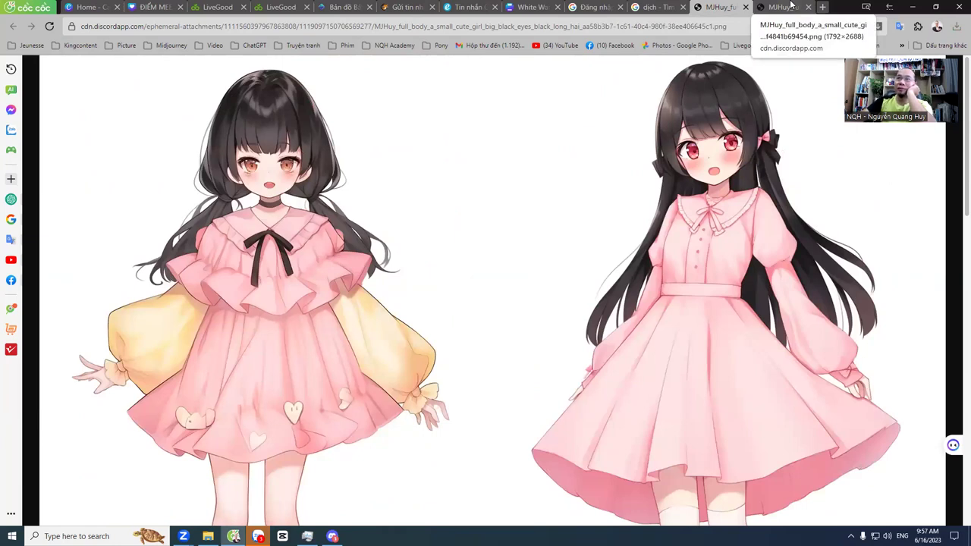
pyautogui.click(791, 7)
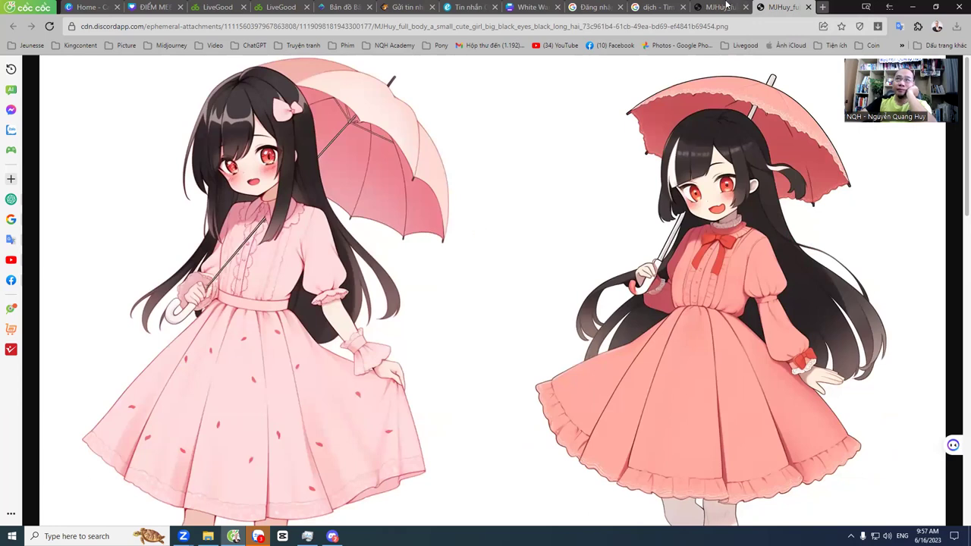
pyautogui.click(722, 7)
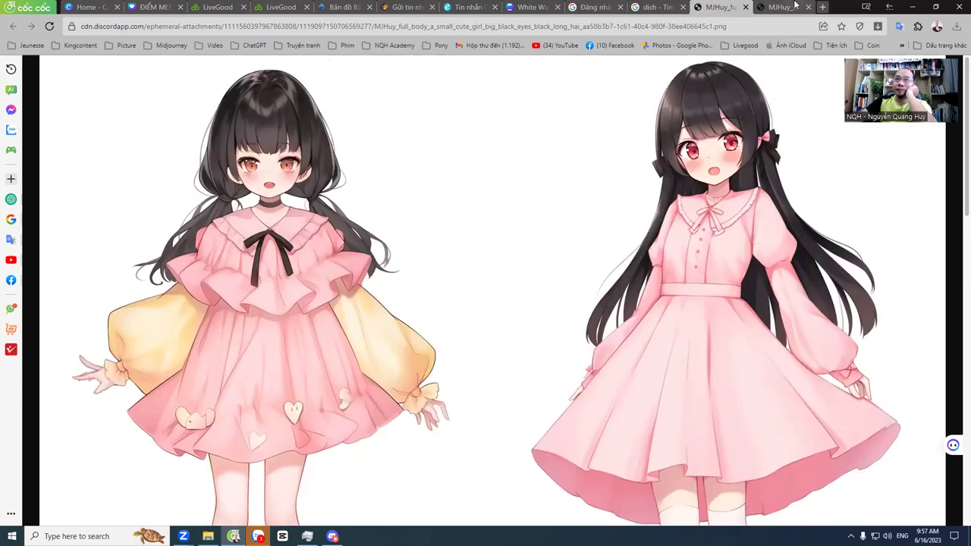
pyautogui.click(790, 6)
pyautogui.click(743, 7)
pyautogui.click(789, 7)
pyautogui.scroll(-9, 497, 315)
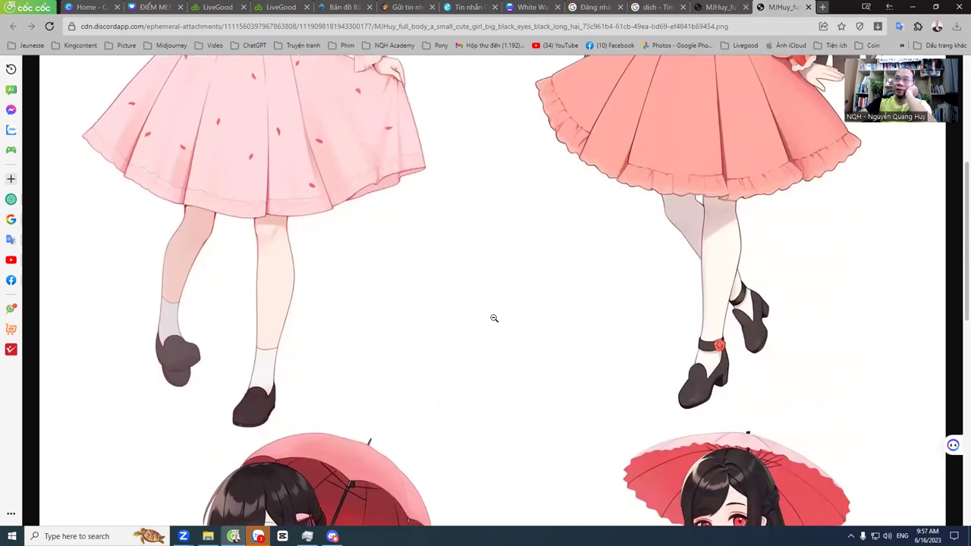
pyautogui.scroll(-2, 500, 319)
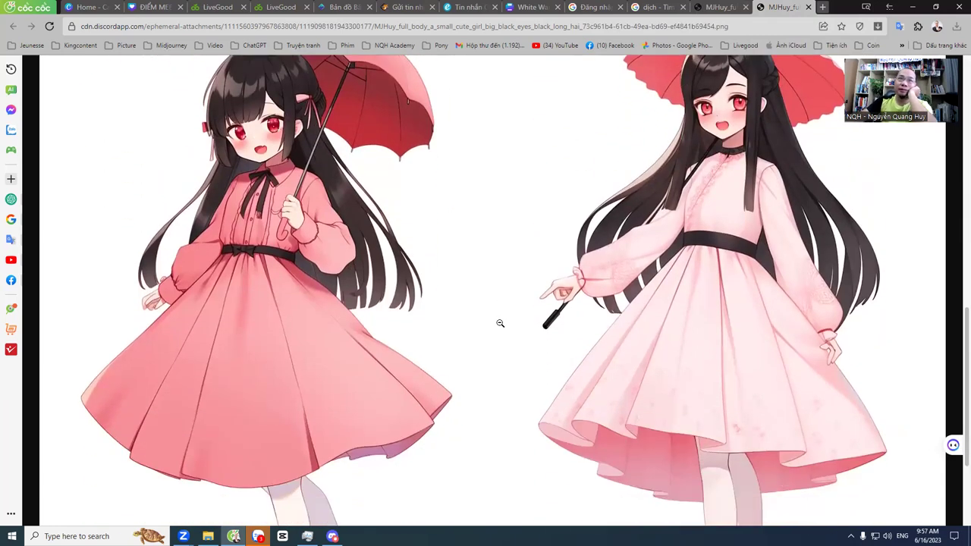
pyautogui.scroll(-3, 500, 324)
pyautogui.scroll(5, 500, 323)
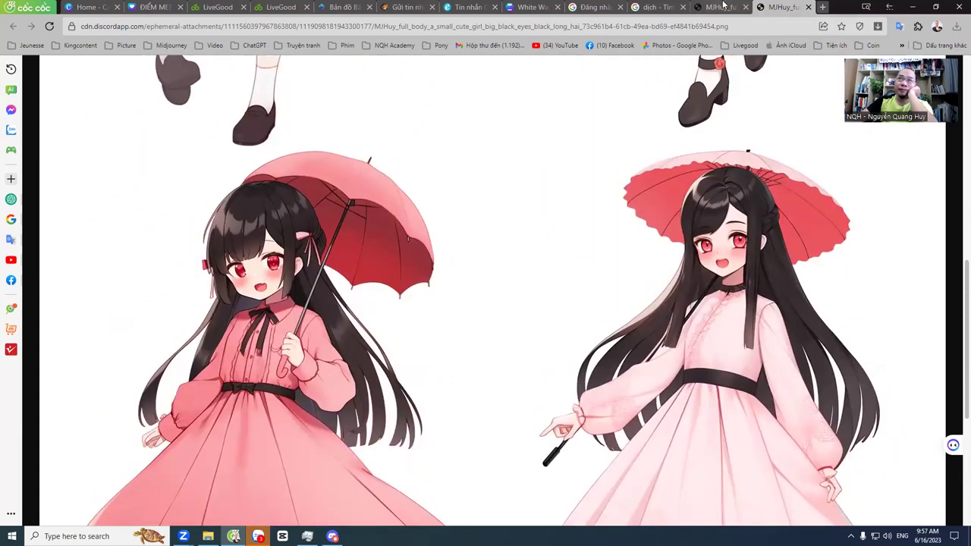
pyautogui.hotkey('ctrl', 'shift', 'Tab')
pyautogui.scroll(-2, 592, 234)
pyautogui.scroll(5, 592, 234)
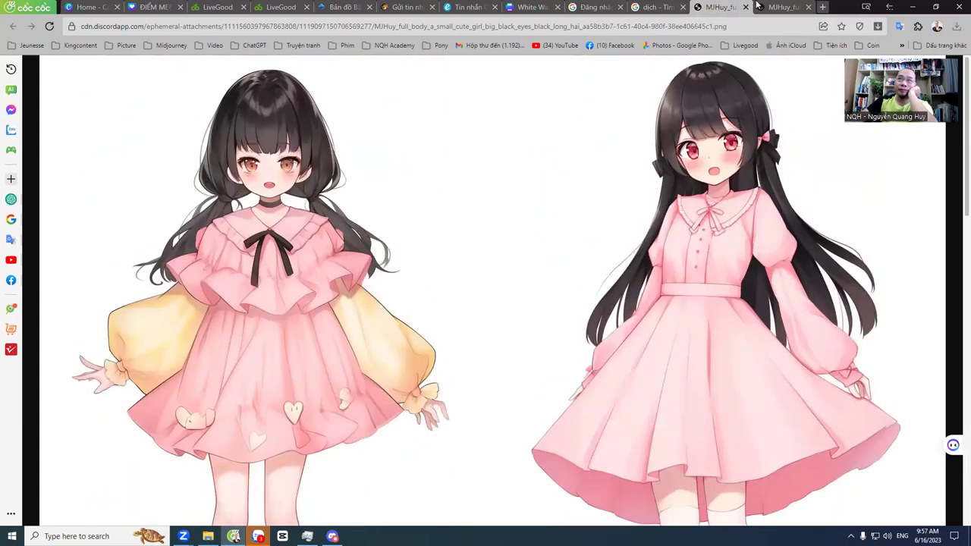
pyautogui.click(779, 6)
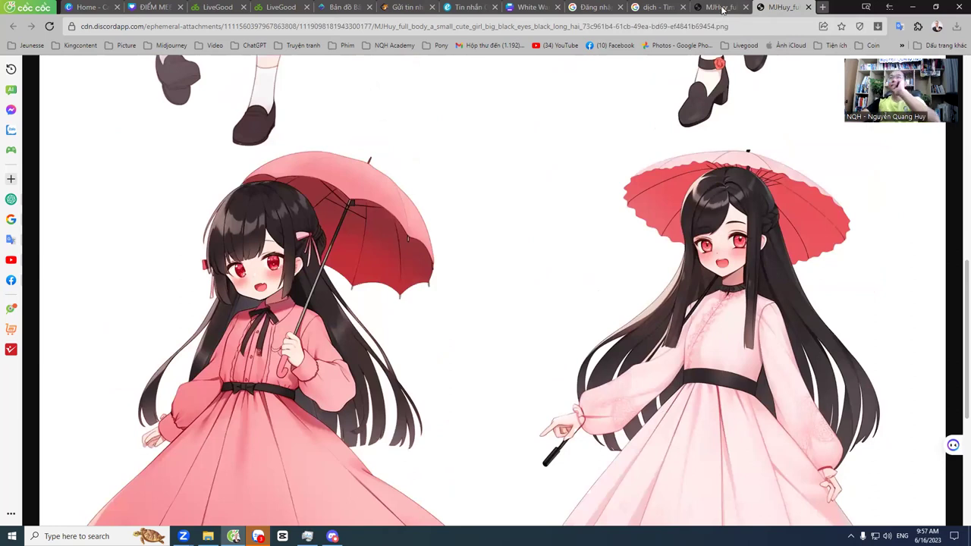
# Step: Return to Discord, close the enlarged grid, and copy the umbrella prompt from the reference image link through "--ar 2:3"
pyautogui.click(332, 536)
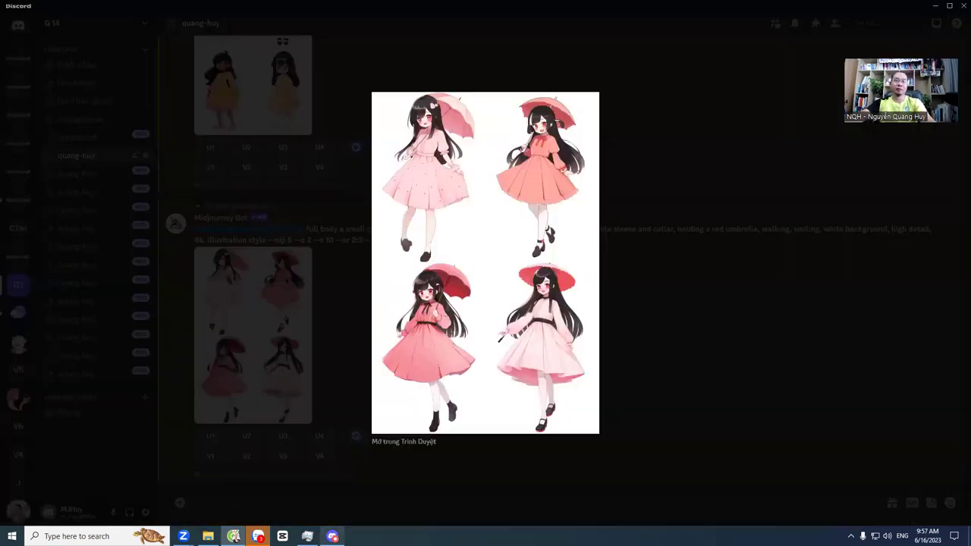
pyautogui.click(369, 292)
pyautogui.moveTo(188, 229); pyautogui.dragTo(386, 240)
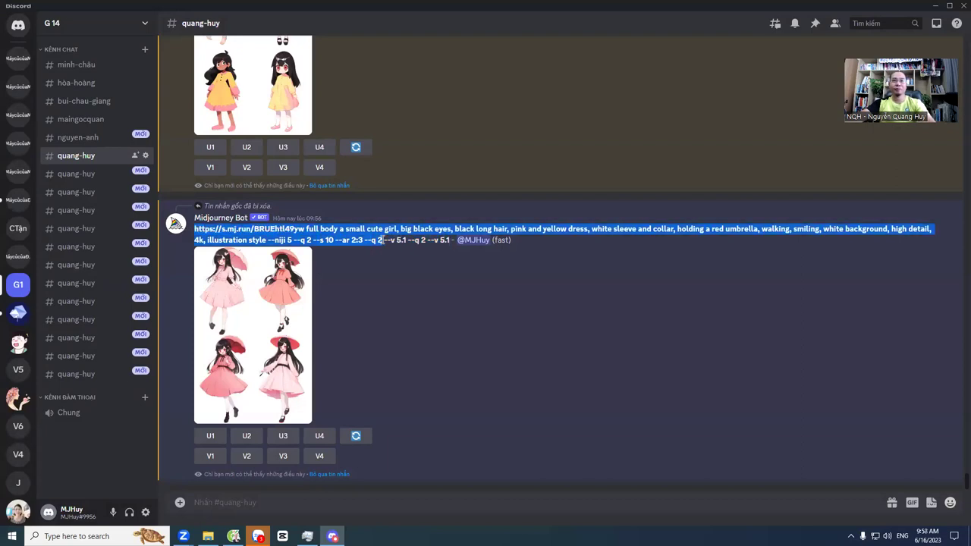
pyautogui.moveTo(372, 240); pyautogui.dragTo(366, 239)
pyautogui.hotkey('ctrl', 'c')
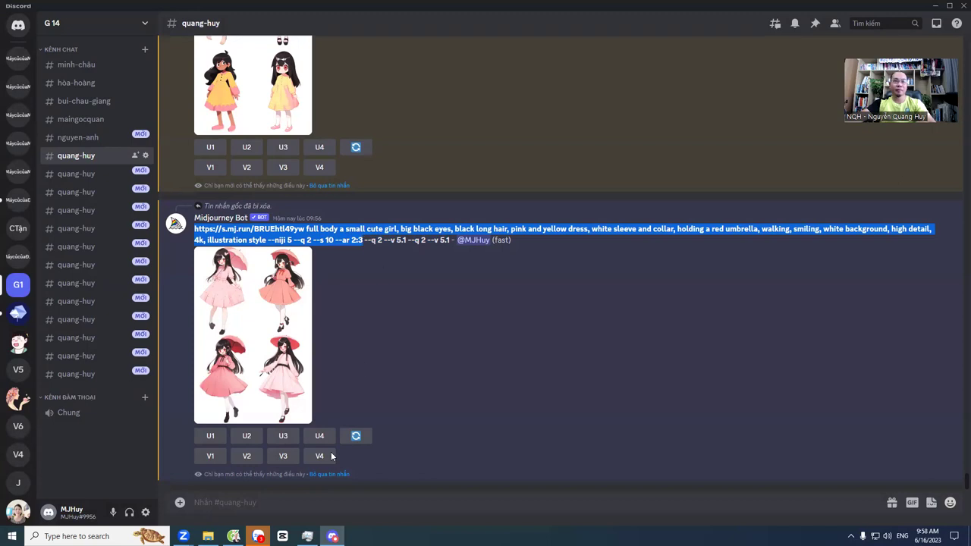
# Step: Start an /imagine command with the copied prompt, change the wording to "holding a big red umbrella", and submit it
pyautogui.click(317, 500)
pyautogui.write('/im')
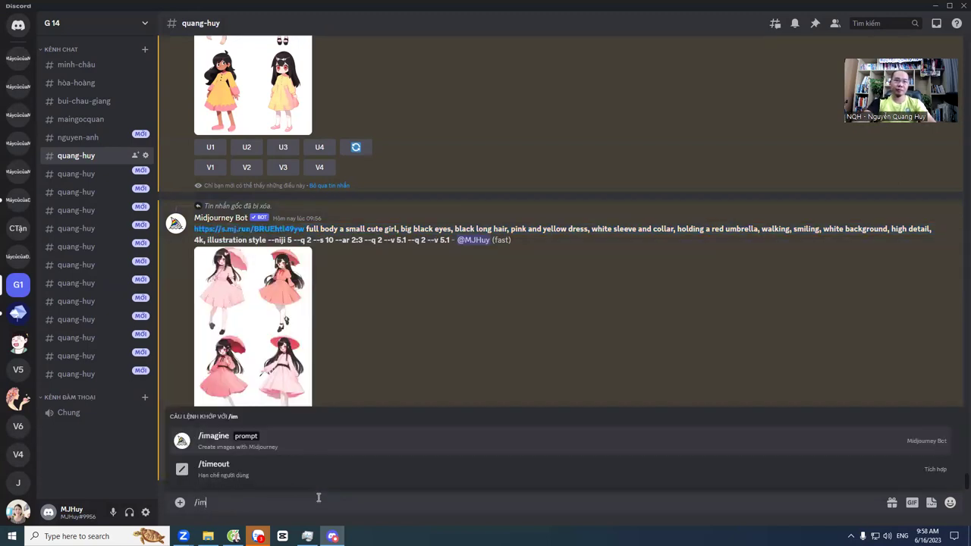
pyautogui.press('Tab')
pyautogui.hotkey('ctrl', 'v')
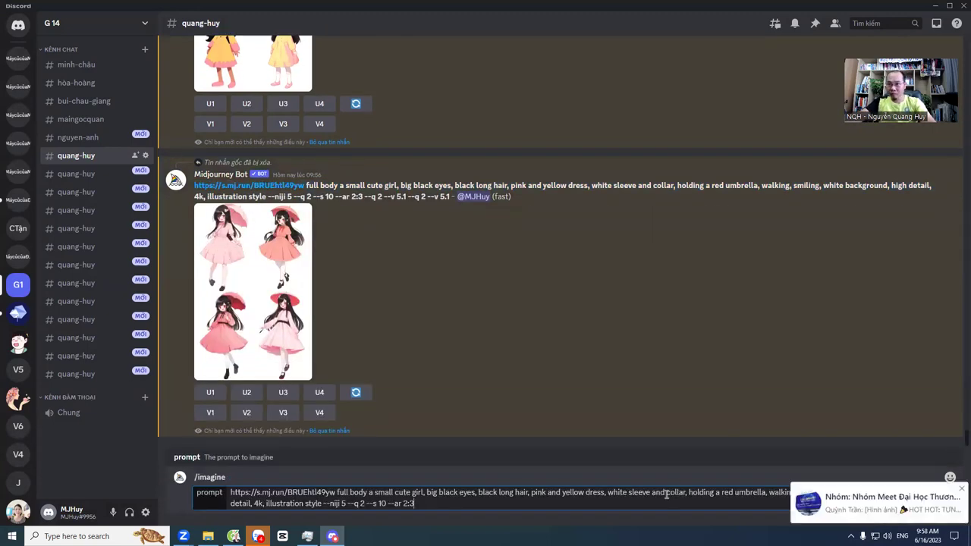
pyautogui.click(722, 493)
pyautogui.write('big')
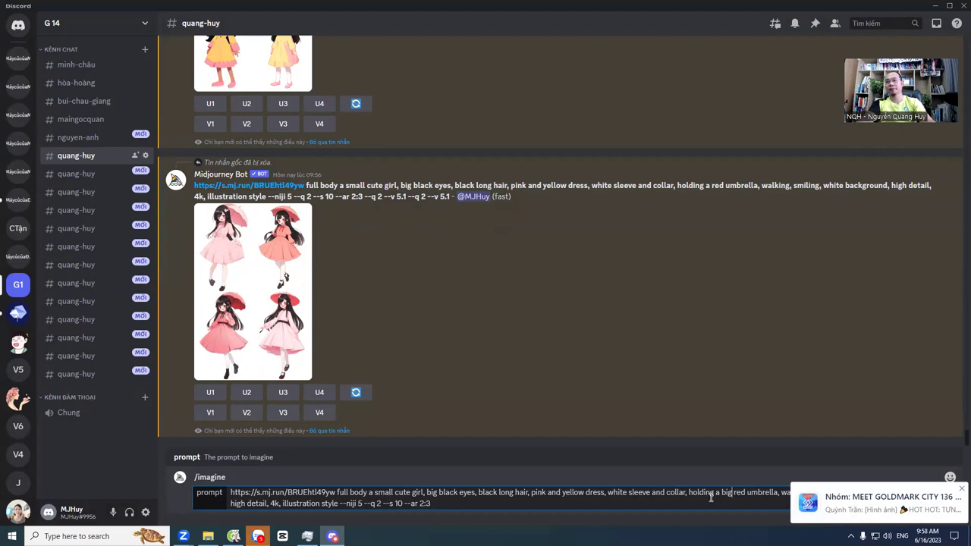
pyautogui.press('Return')
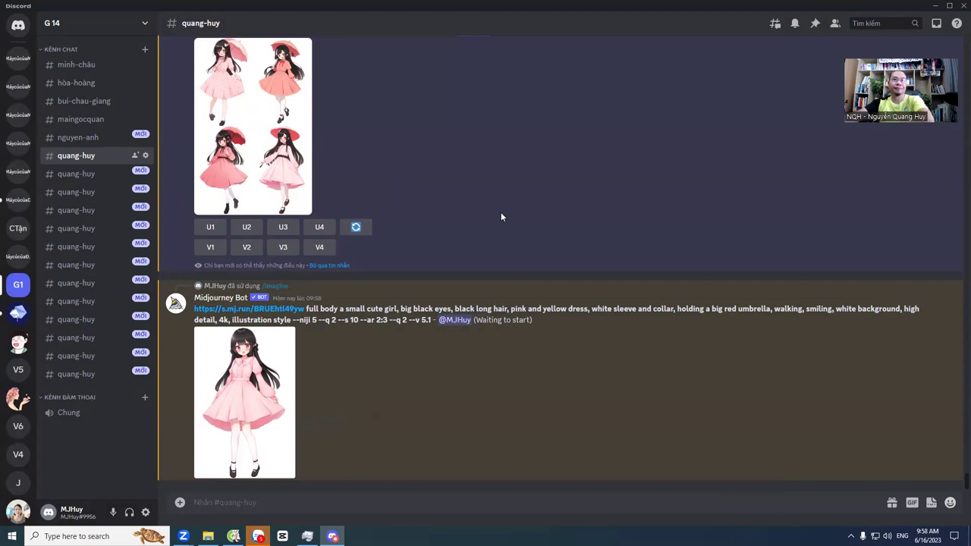
# Step: Inspect the earlier red umbrella grid enlarged, then reroll it with its prompt unchanged
pyautogui.scroll(2, 523, 223)
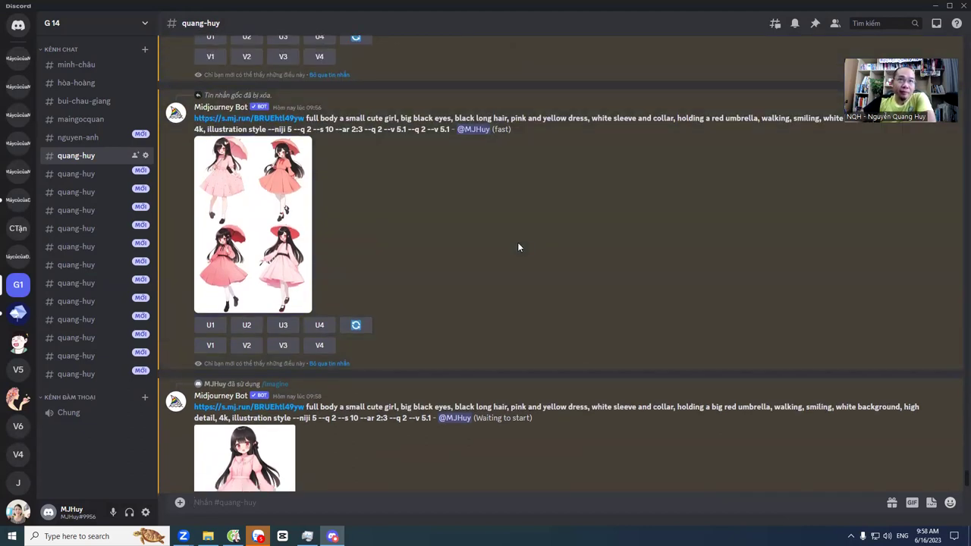
pyautogui.scroll(-2, 518, 244)
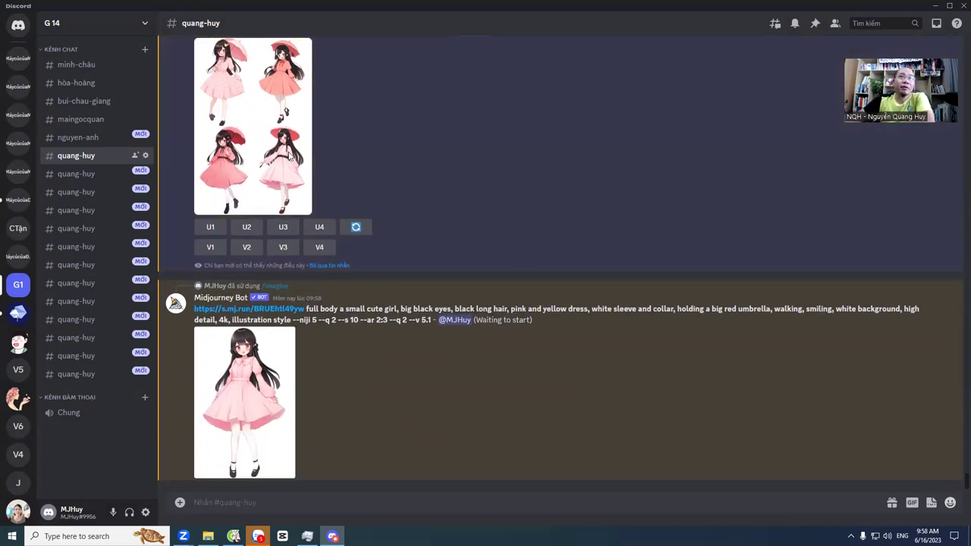
pyautogui.click(288, 155)
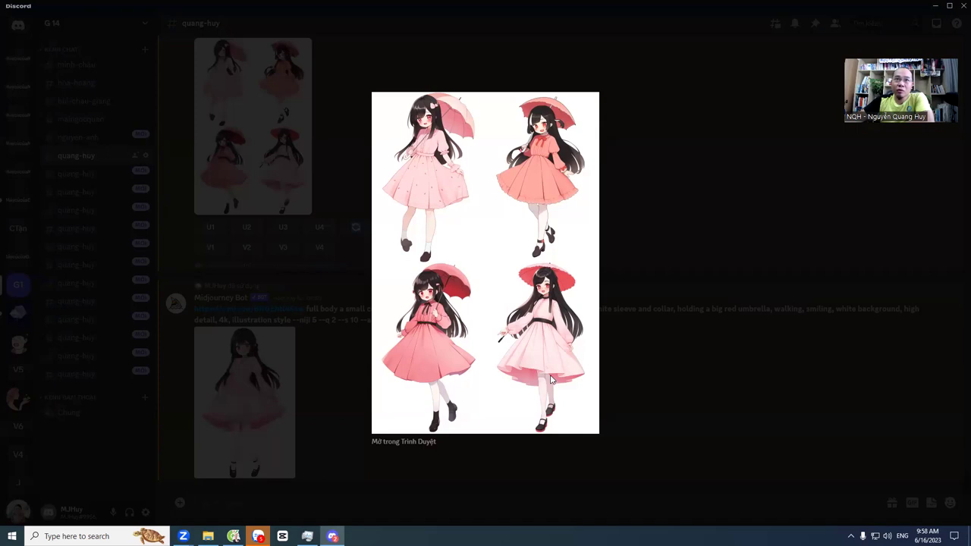
pyautogui.click(605, 351)
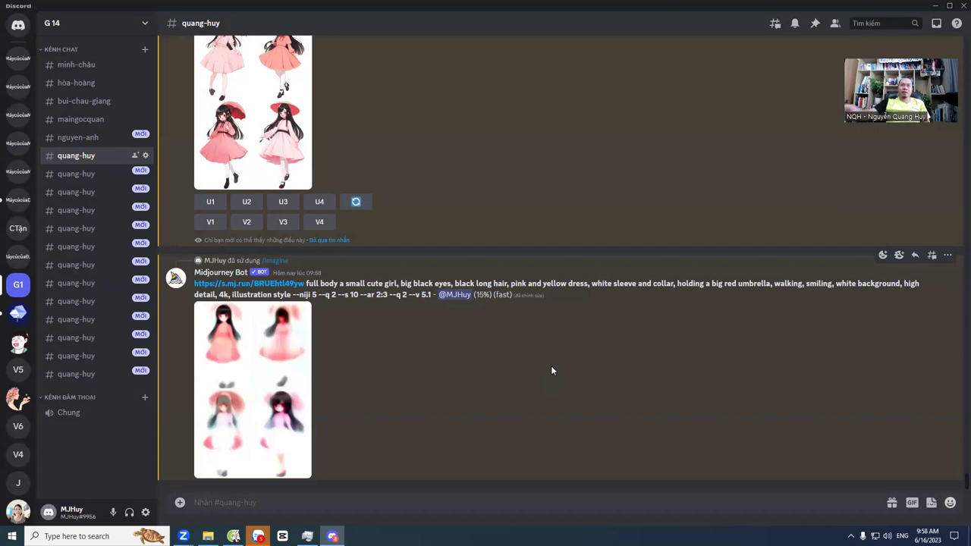
pyautogui.click(358, 205)
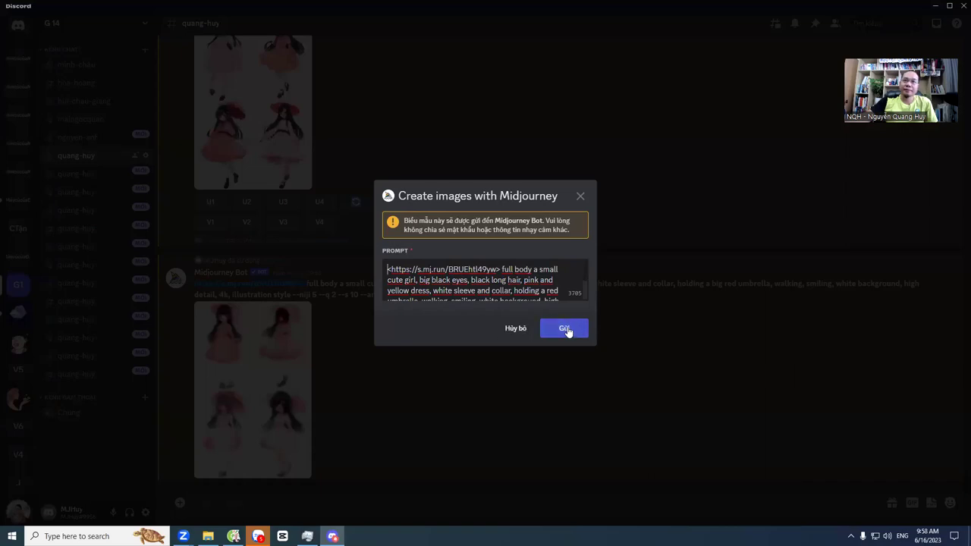
pyautogui.scroll(-2, 512, 282)
pyautogui.scroll(3, 512, 283)
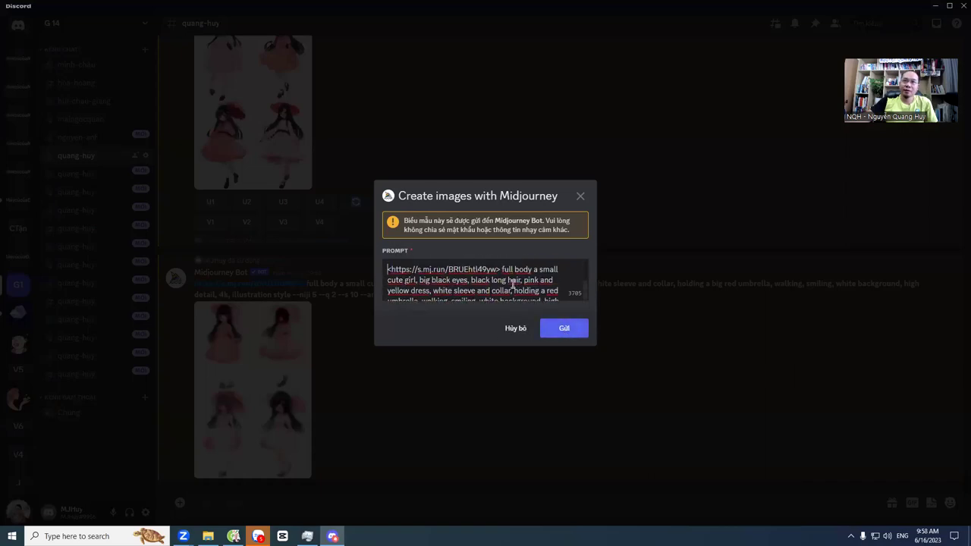
pyautogui.scroll(-3, 512, 283)
pyautogui.click(562, 330)
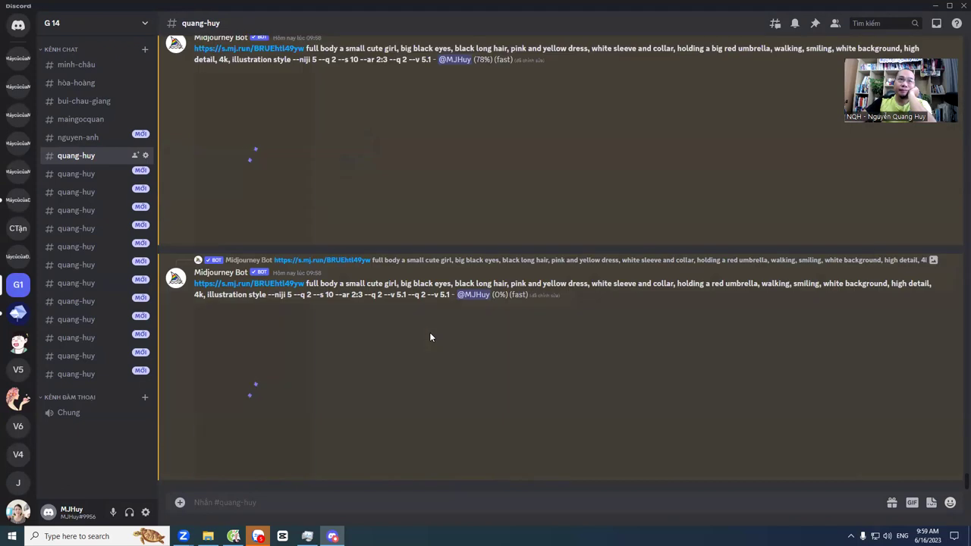
# Step: Check the generation progress and open the finished "big red umbrella" grid at full size in the browser
pyautogui.scroll(2, 422, 345)
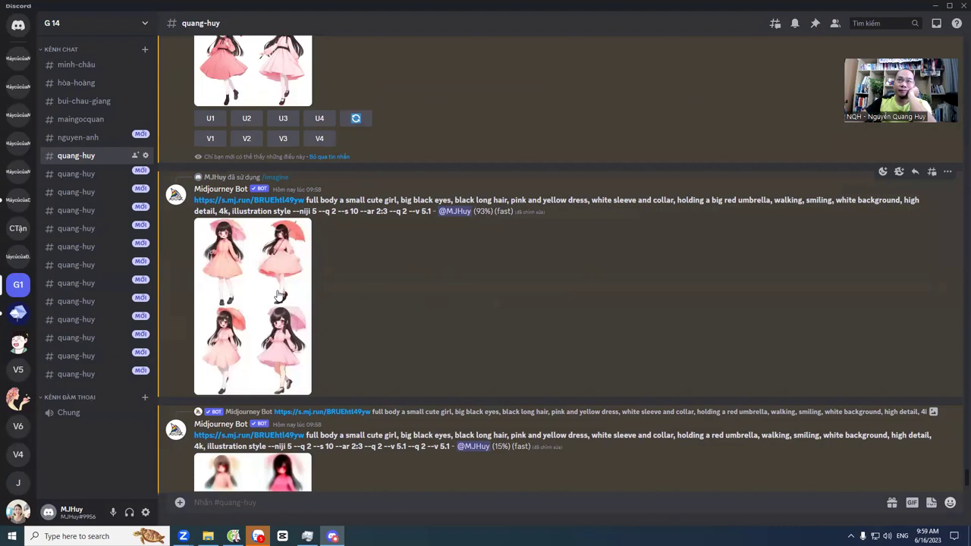
pyautogui.scroll(-2, 384, 327)
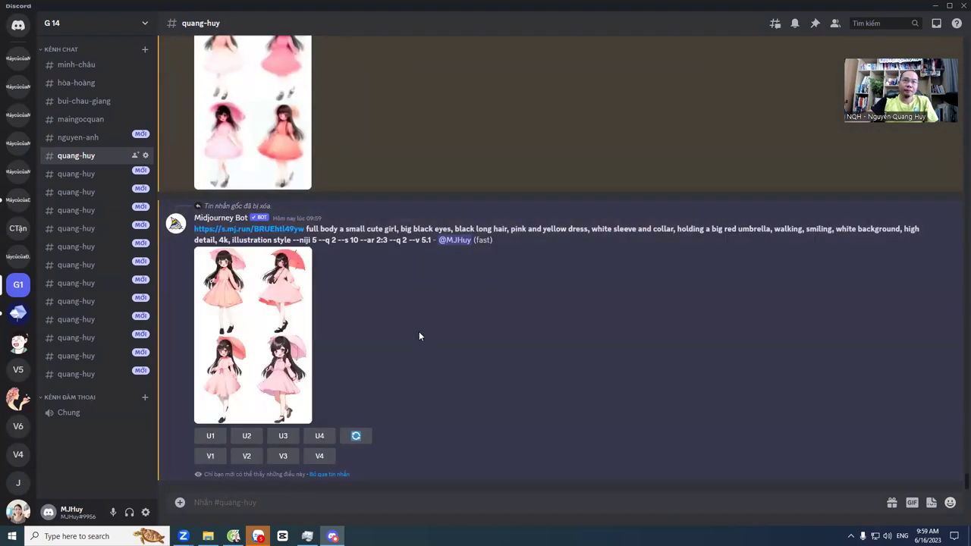
pyautogui.click(240, 324)
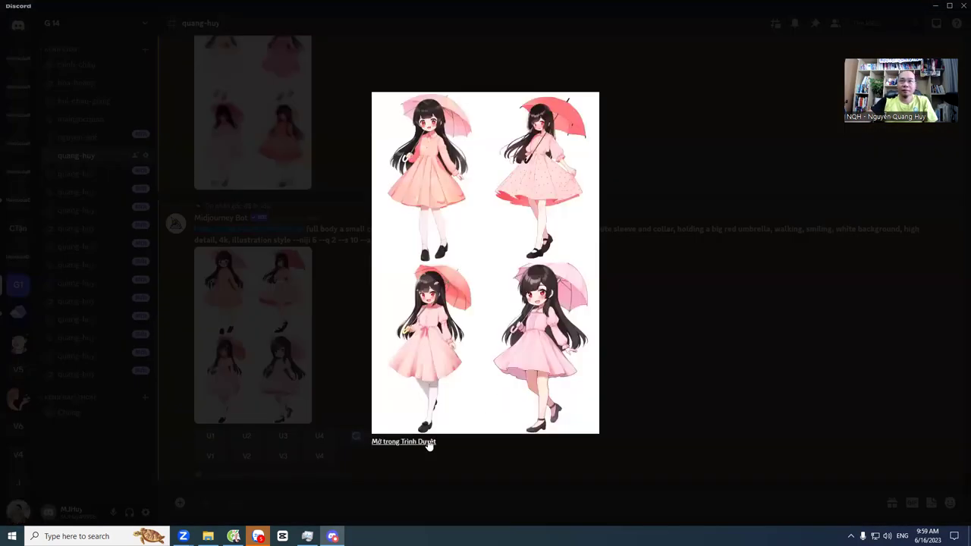
pyautogui.click(403, 441)
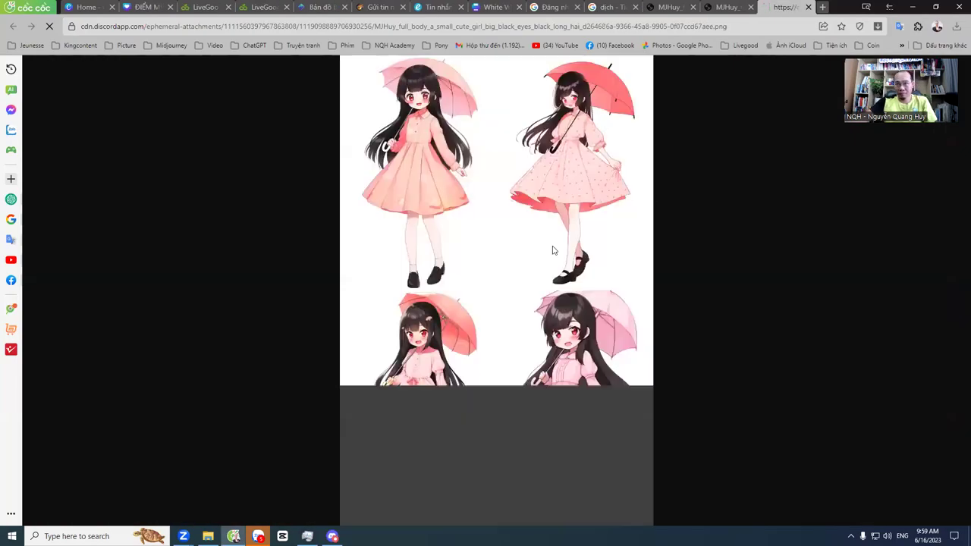
pyautogui.click(421, 128)
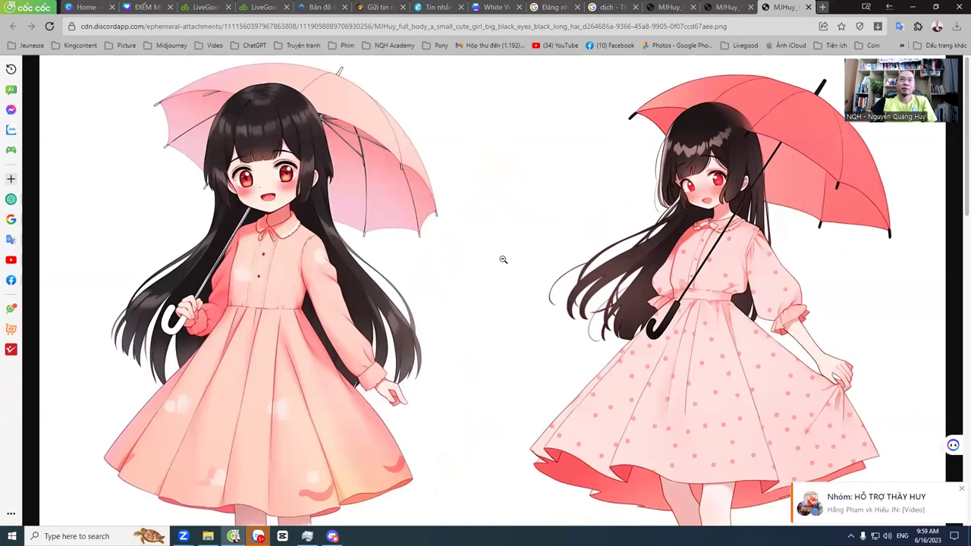
# Step: Examine all four girls in the full-size "big red umbrella" grid, checking their faces, umbrellas, dresses and legs
pyautogui.scroll(-8, 502, 272)
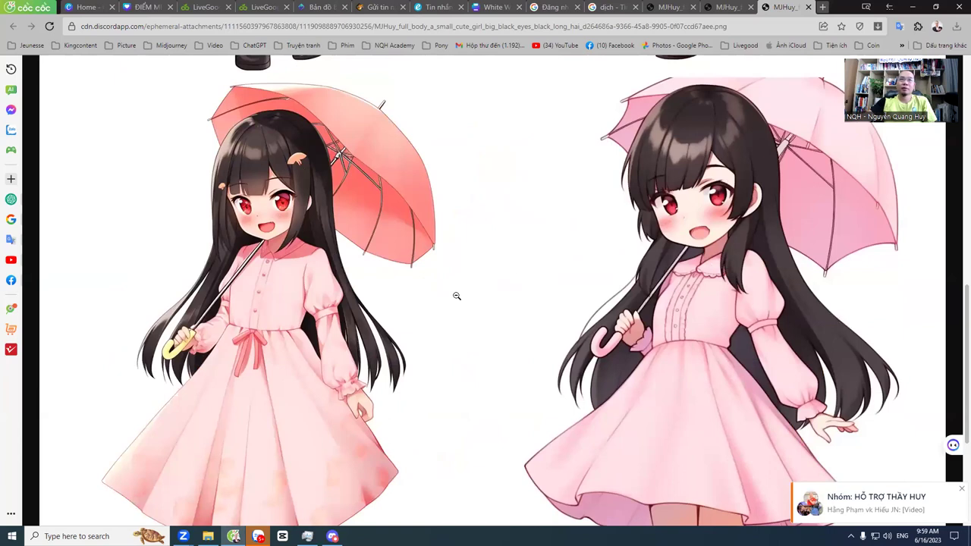
pyautogui.scroll(5, 455, 299)
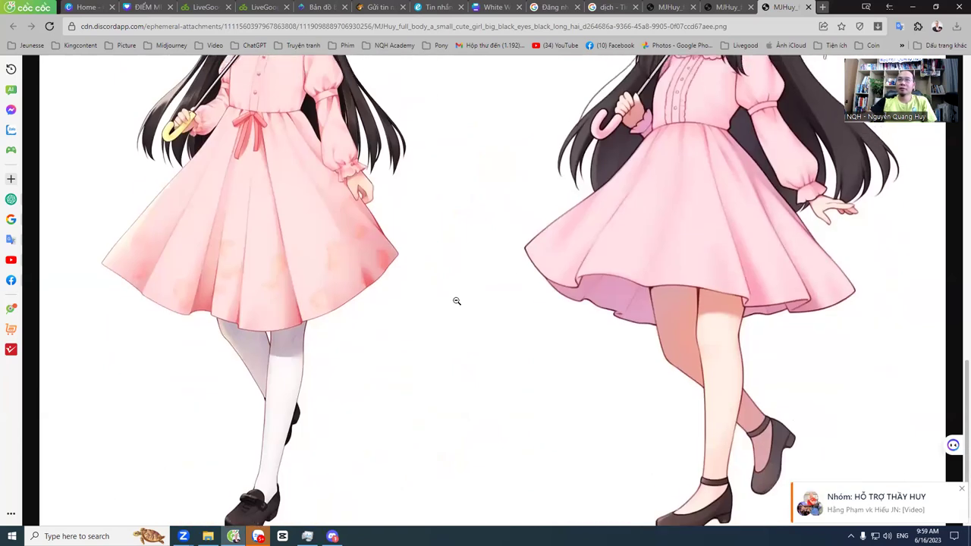
pyautogui.scroll(-5, 455, 302)
pyautogui.scroll(-3, 456, 302)
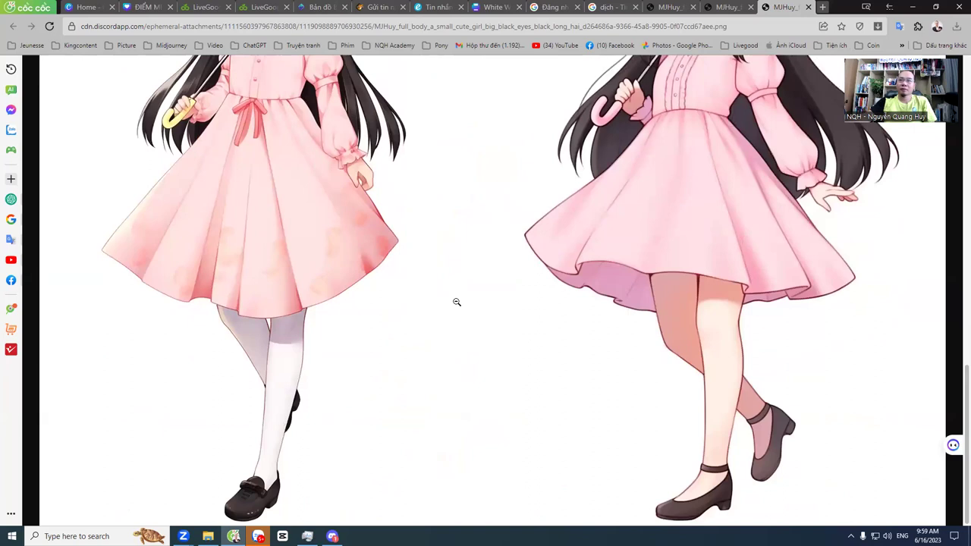
pyautogui.scroll(2, 457, 302)
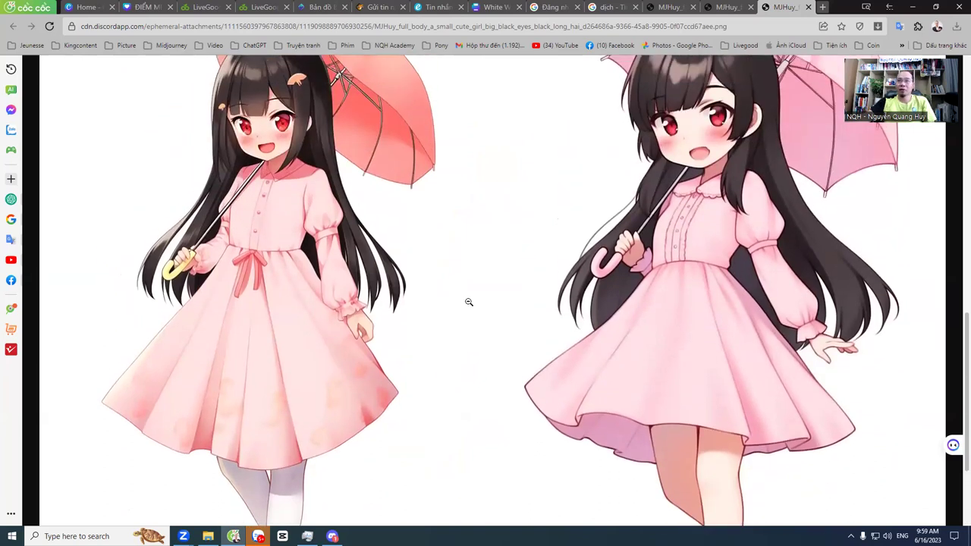
pyautogui.scroll(-9, 469, 302)
pyautogui.scroll(1, 467, 304)
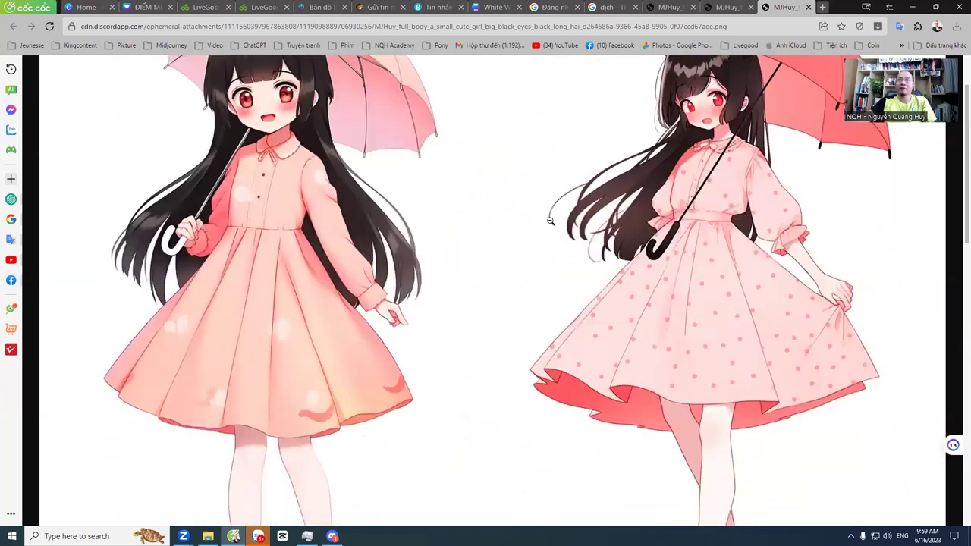
# Step: Compare the "big red umbrella" grid with the other two generated grids open in the browser
pyautogui.click(730, 6)
pyautogui.scroll(-5, 516, 251)
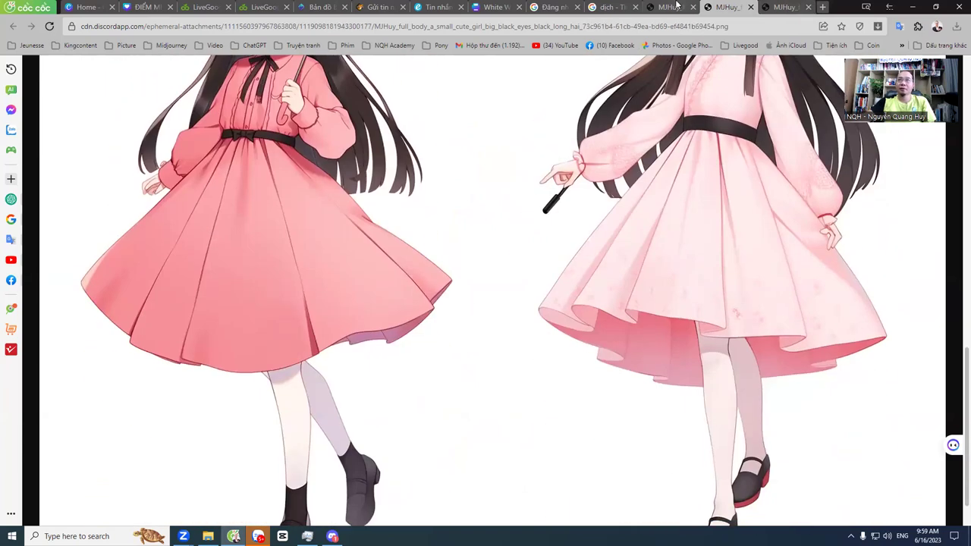
pyautogui.click(677, 6)
pyautogui.scroll(-7, 674, 276)
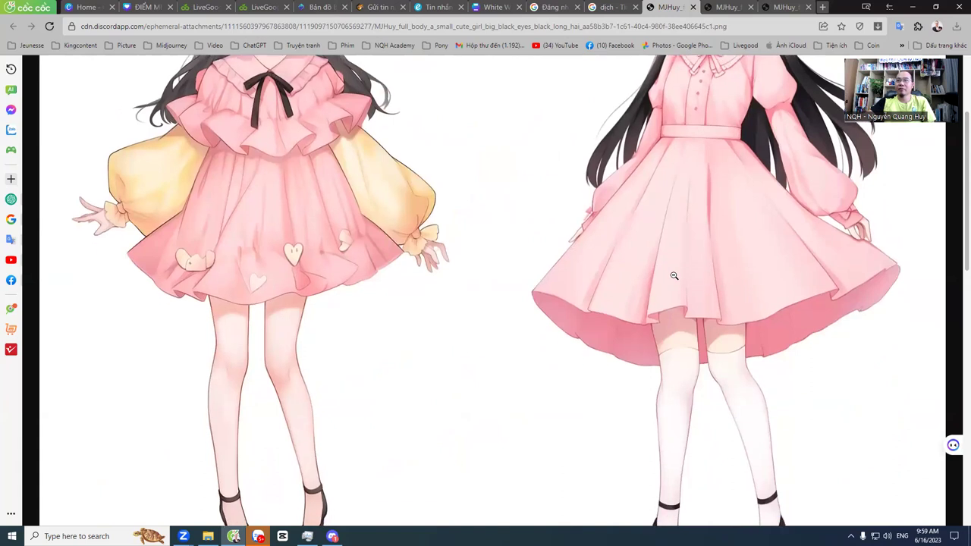
pyautogui.scroll(7, 733, 154)
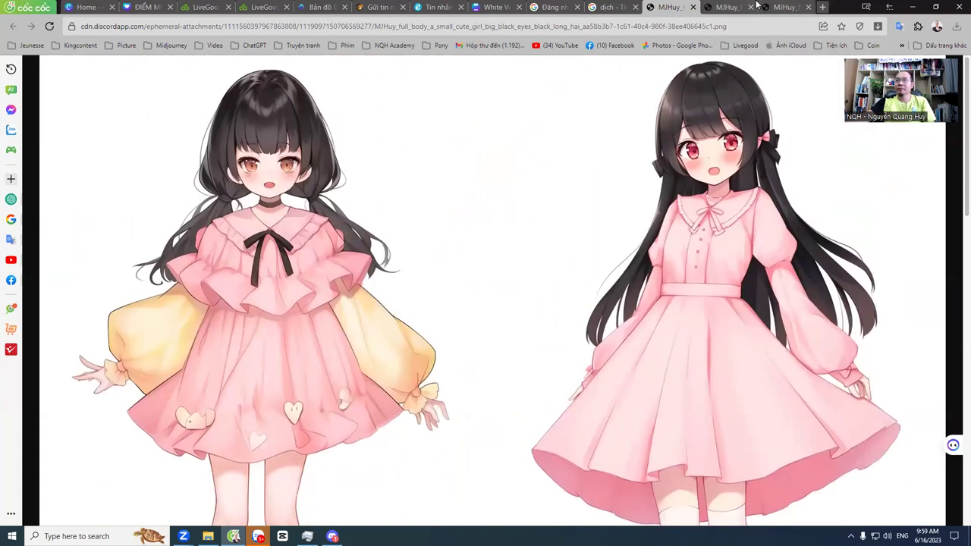
pyautogui.click(780, 5)
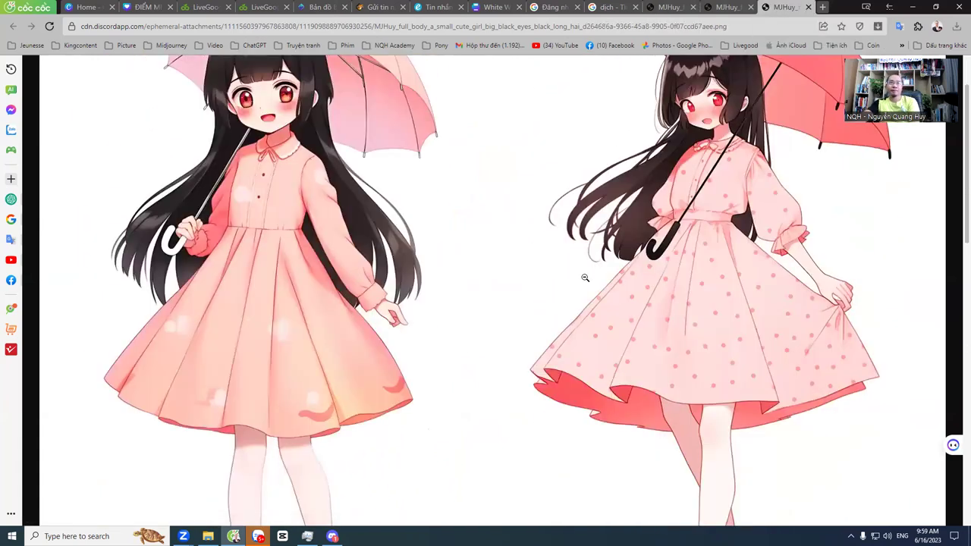
pyautogui.scroll(-4, 468, 328)
pyautogui.scroll(-5, 469, 336)
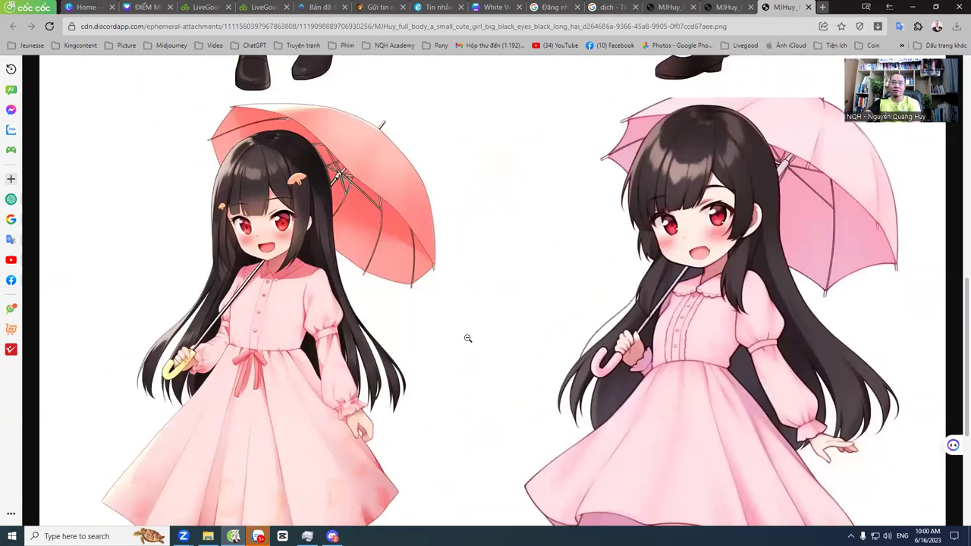
# Step: Fit the whole "big red umbrella" grid in view and compare it with the original girl grid without umbrellas
pyautogui.click(494, 318)
pyautogui.click(671, 6)
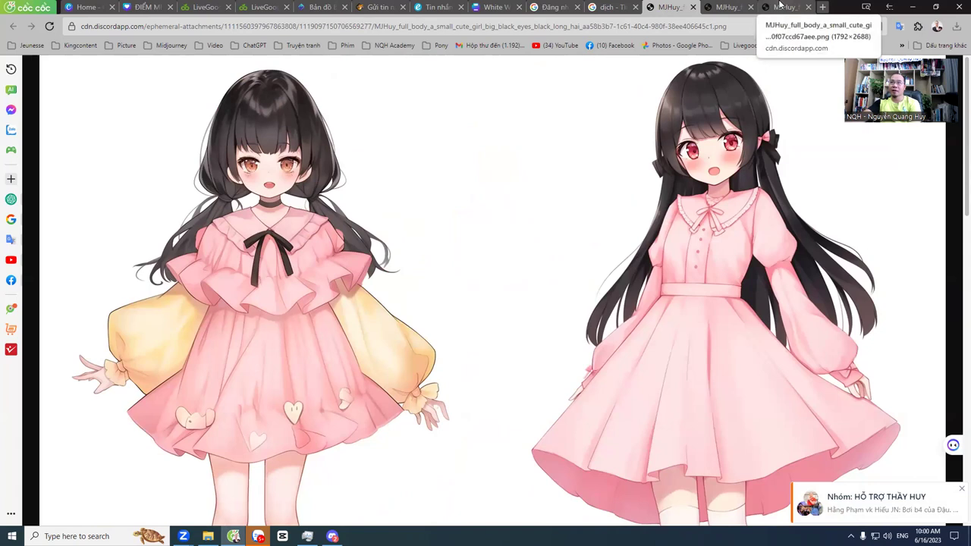
pyautogui.click(780, 6)
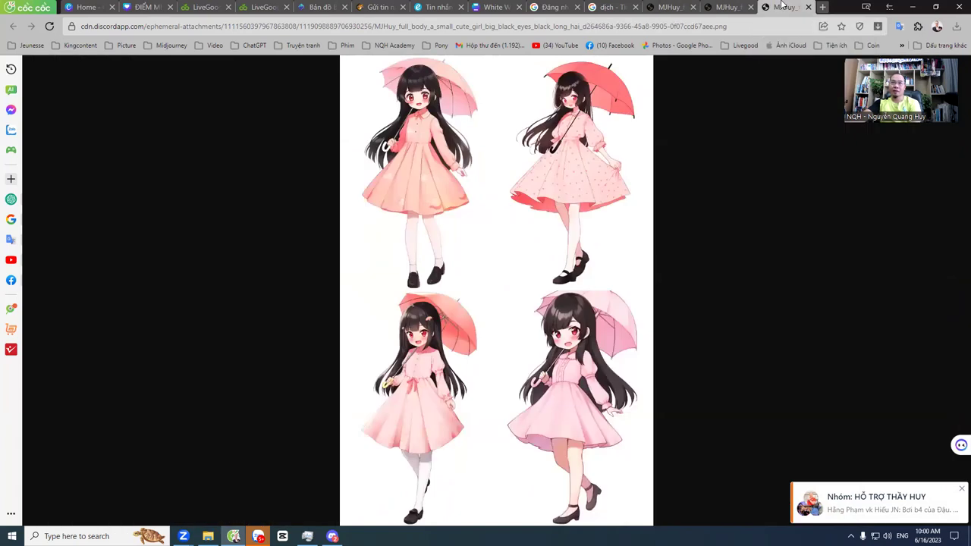
pyautogui.click(671, 6)
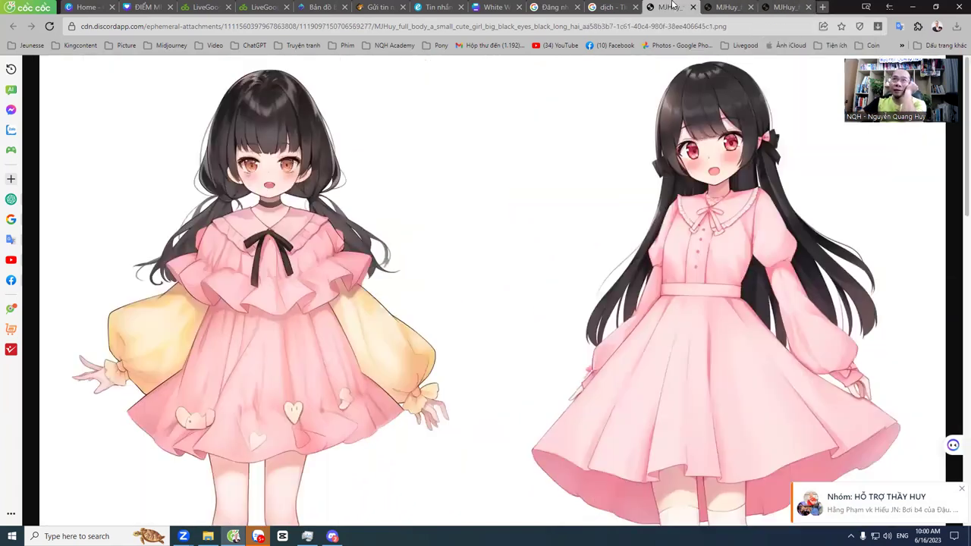
pyautogui.click(790, 6)
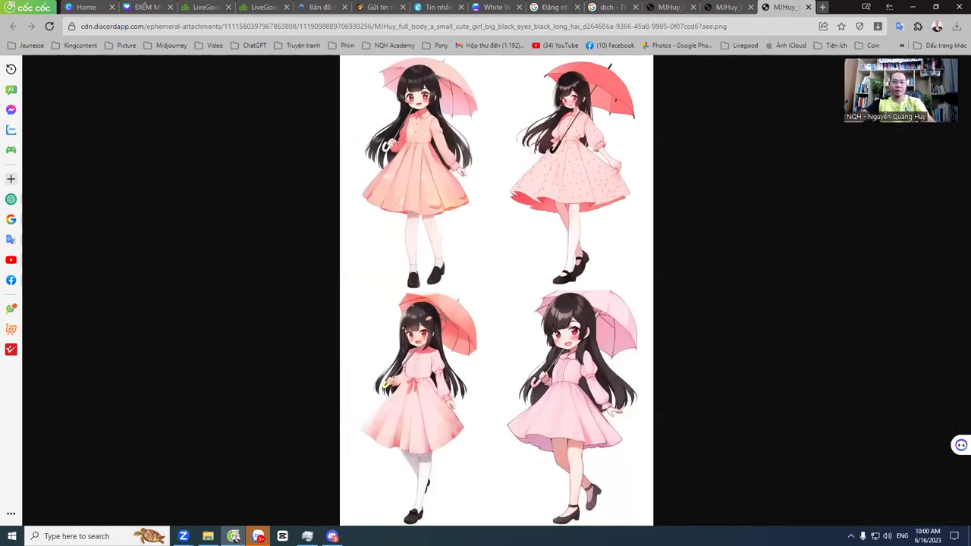
# Step: Switch to Discord and inspect the newest "red umbrella" grid and the "big red umbrella" grid enlarged, closing each one
pyautogui.click(332, 536)
pyautogui.click(340, 364)
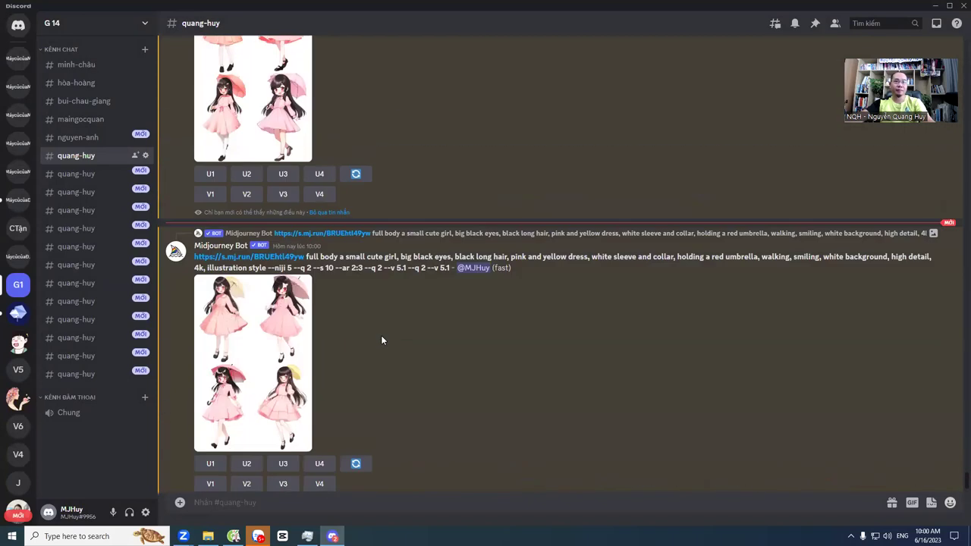
pyautogui.click(280, 306)
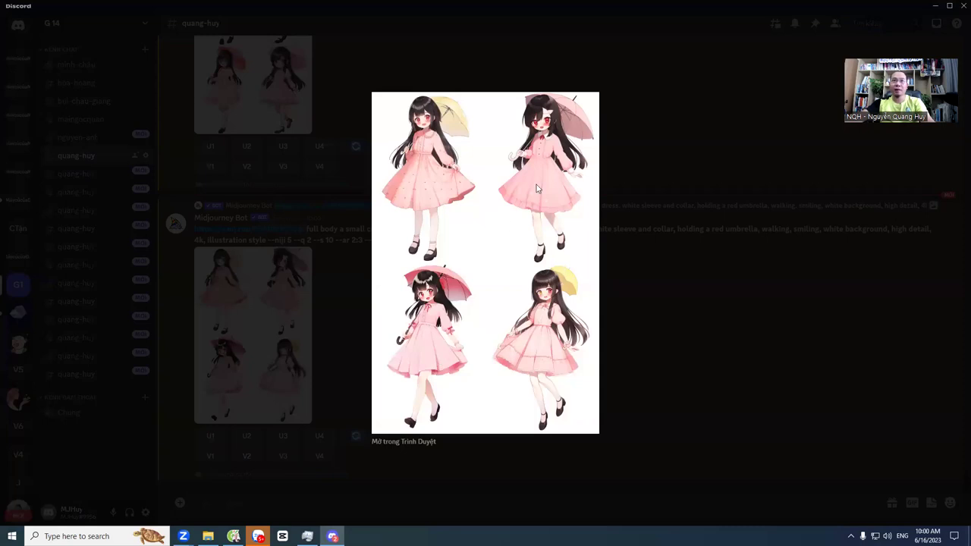
pyautogui.click(645, 342)
pyautogui.click(253, 470)
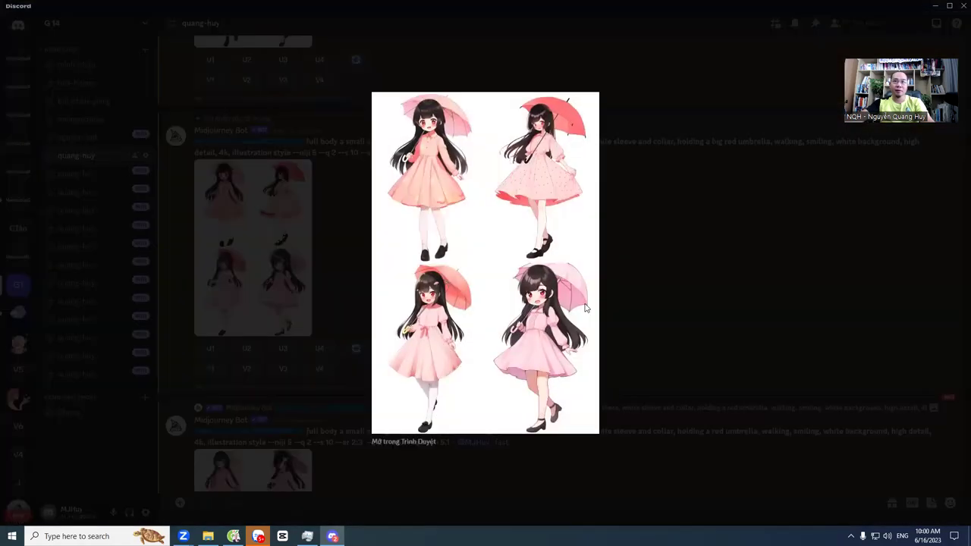
pyautogui.click(635, 309)
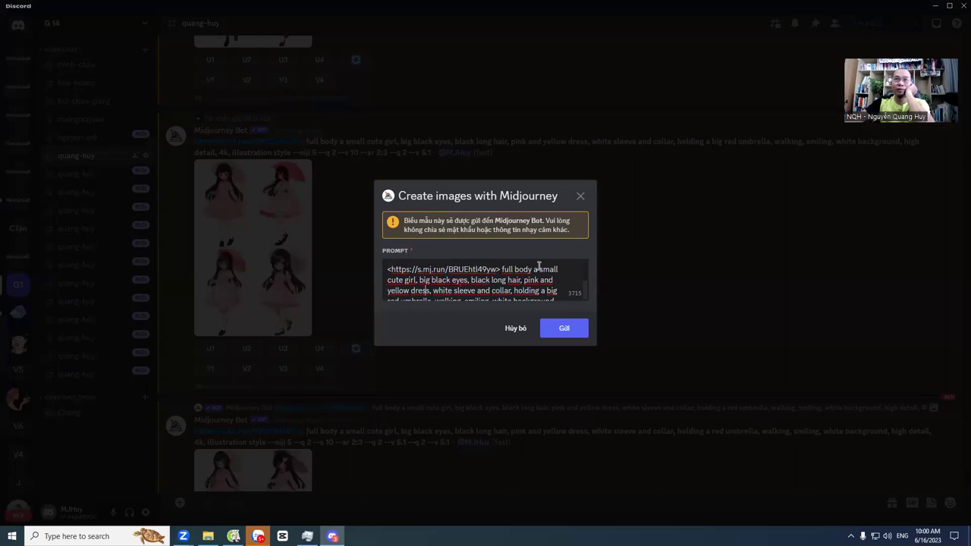
# Step: Add "8 years old" after "cute girl" in the "big red umbrella" reroll prompt and submit it
pyautogui.click(416, 281)
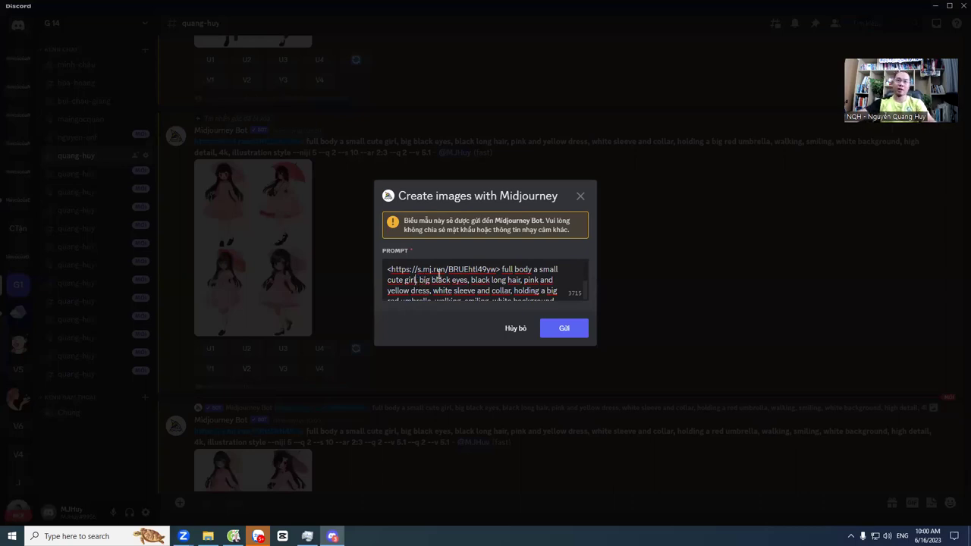
pyautogui.write(', ')
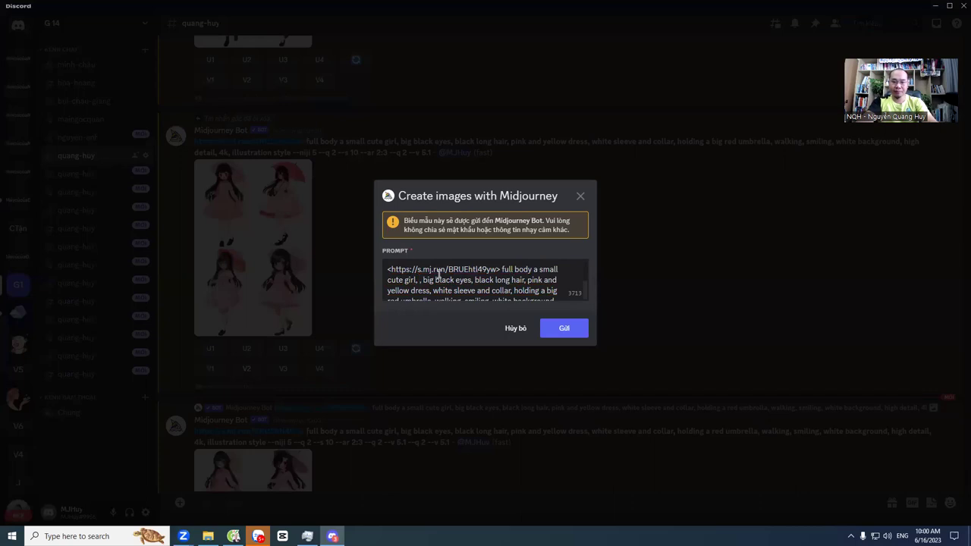
pyautogui.write('8 years')
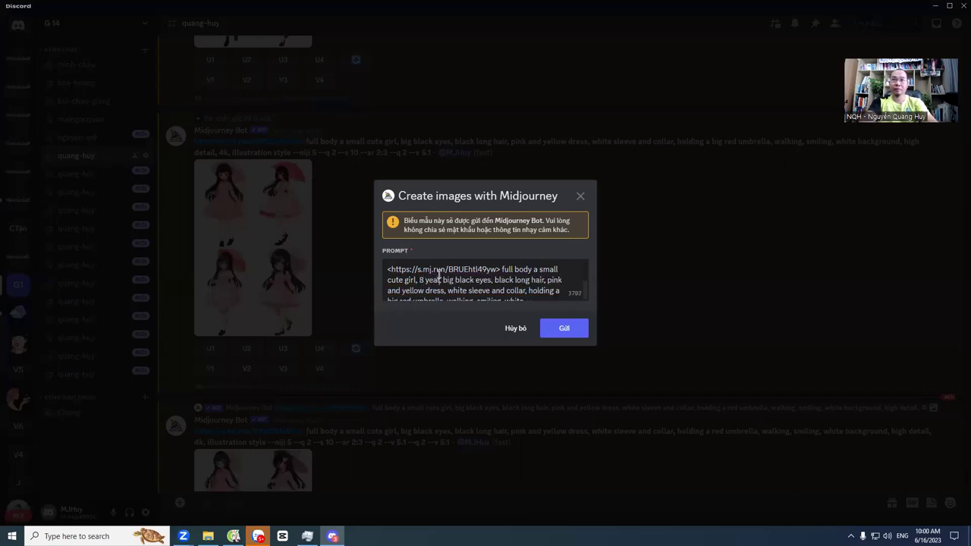
pyautogui.write(' old')
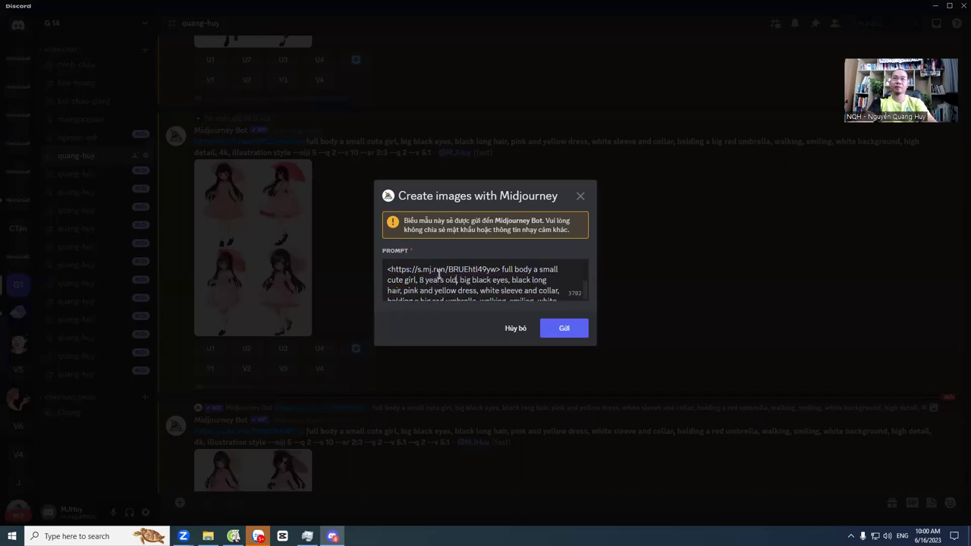
pyautogui.scroll(-2, 447, 276)
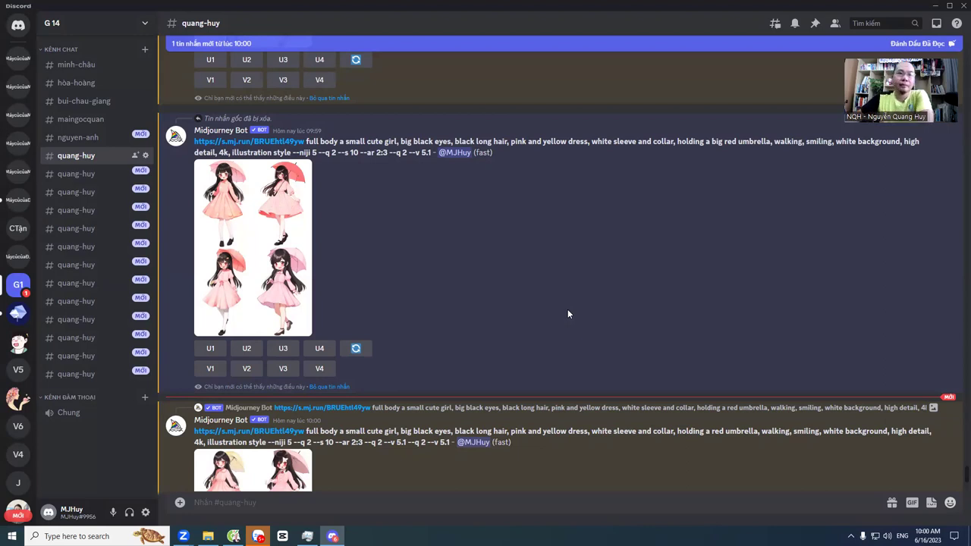
# Step: View the previous "red umbrella" grid enlarged, and review the prompt of the running "8 years old" generation
pyautogui.scroll(-3, 562, 314)
pyautogui.click(251, 263)
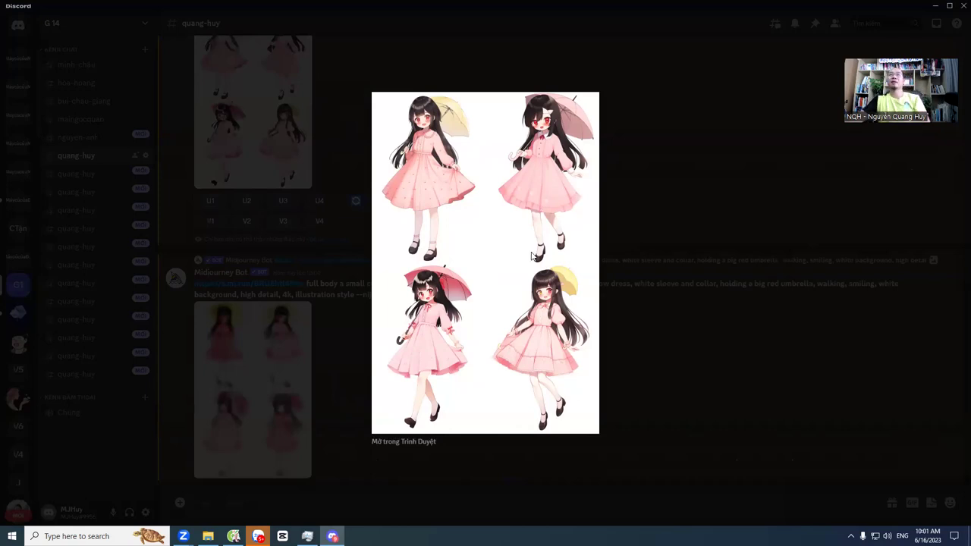
pyautogui.click(668, 369)
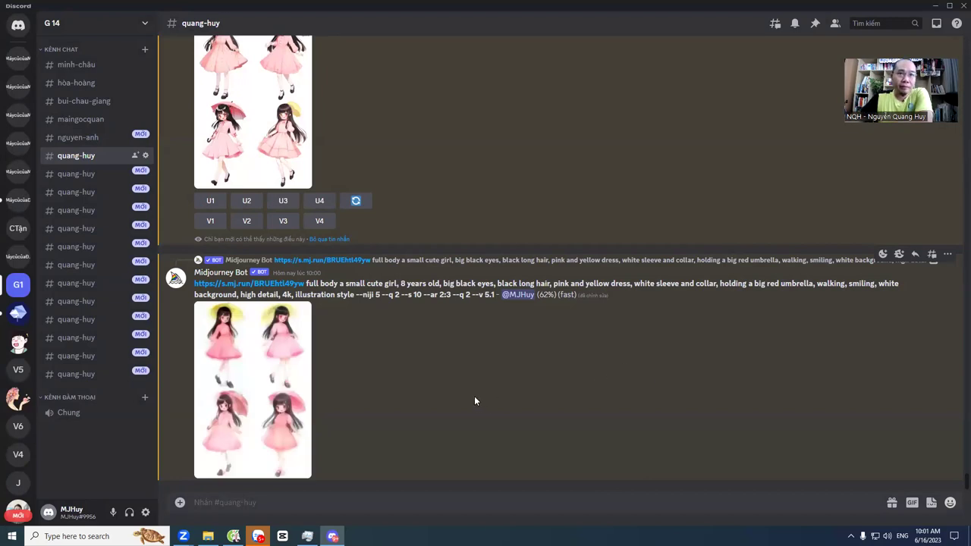
pyautogui.moveTo(360, 283); pyautogui.dragTo(441, 287)
pyautogui.tripleClick(441, 288)
pyautogui.click(442, 293)
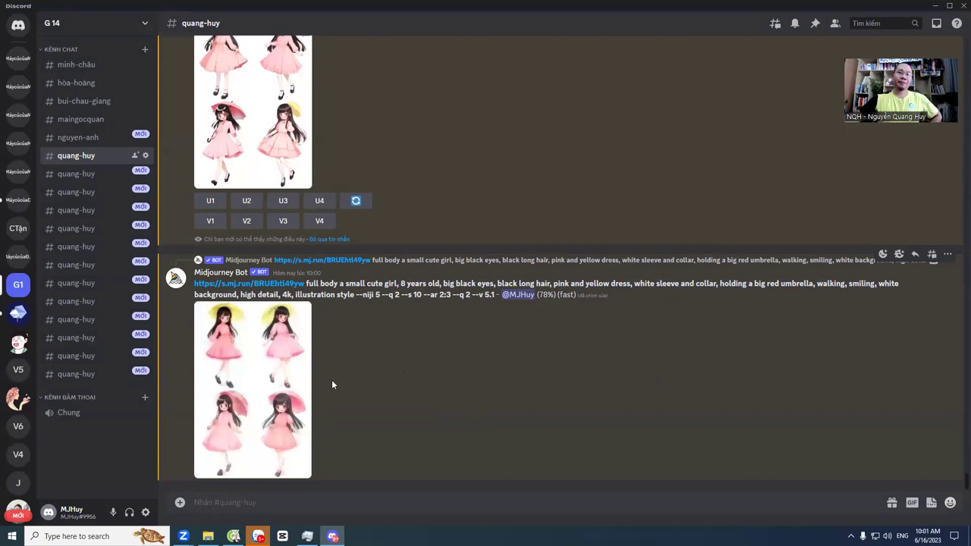
pyautogui.moveTo(340, 284); pyautogui.dragTo(403, 294)
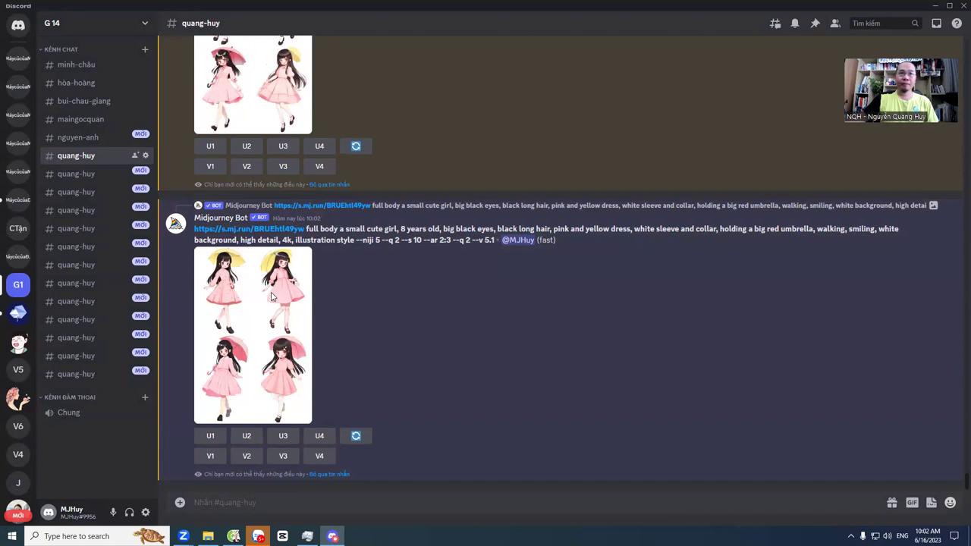
# Step: Inspect the finished "8 years old" grid enlarged and upscale its third image
pyautogui.click(271, 298)
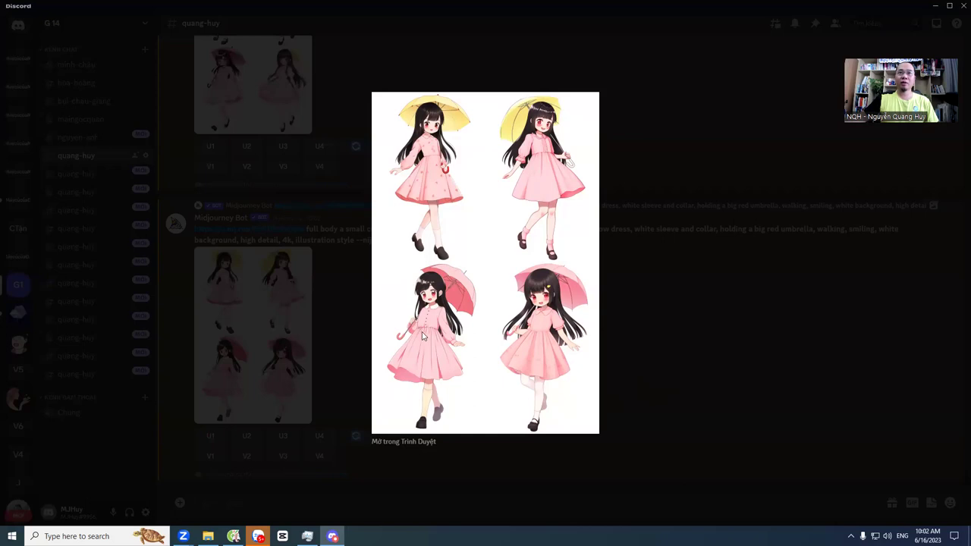
pyautogui.click(652, 381)
pyautogui.click(283, 436)
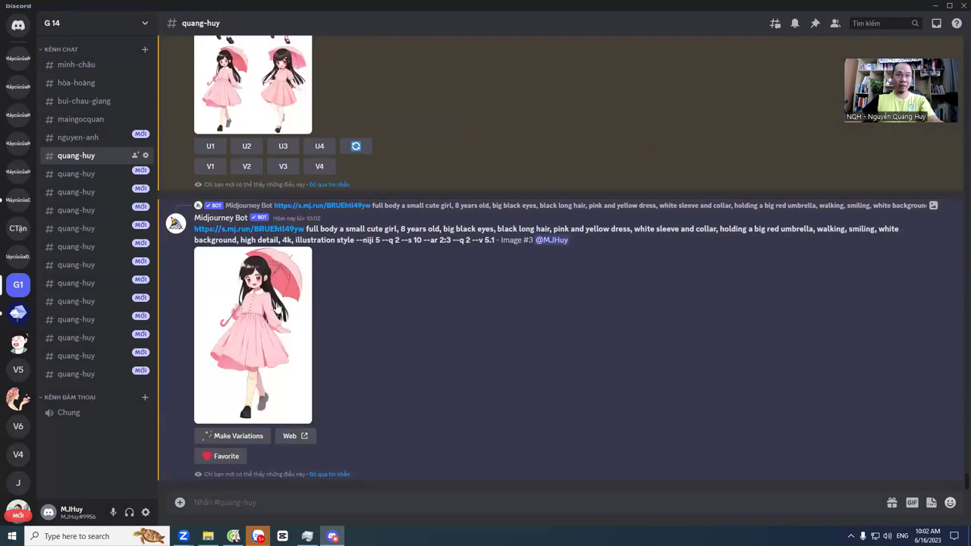
# Step: Enlarge the upscaled umbrella girl and save the image to the Downloads folder under its suggested file name
pyautogui.click(275, 305)
pyautogui.rightClick(486, 187)
pyautogui.click(505, 214)
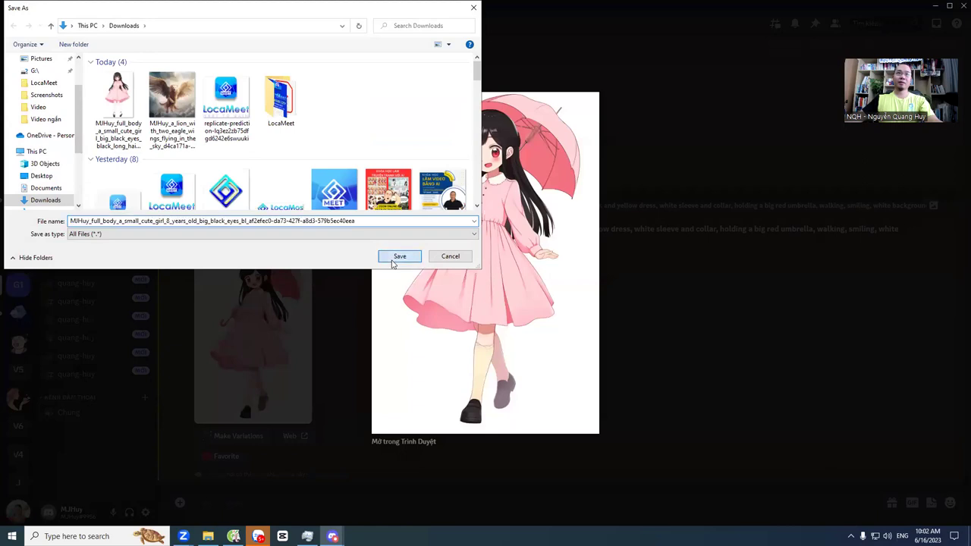
pyautogui.click(399, 256)
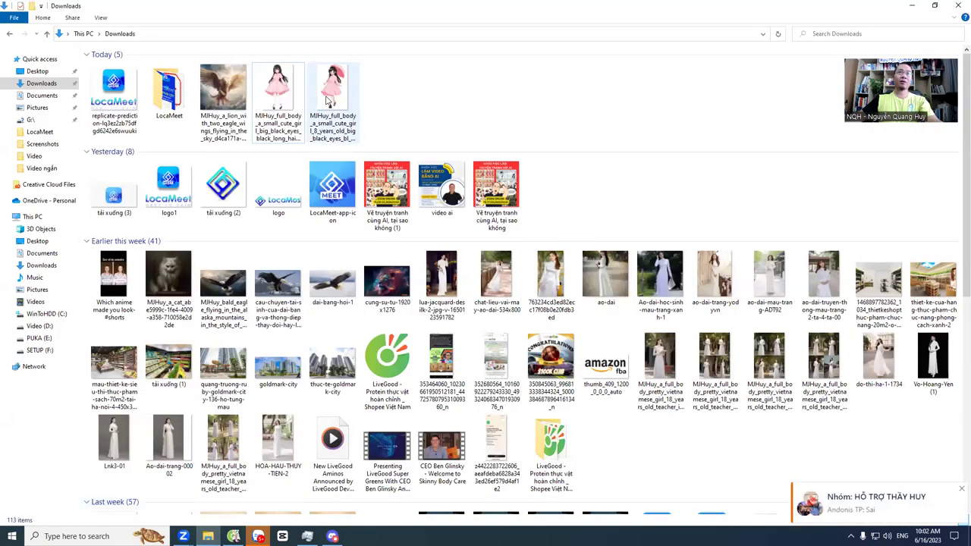
# Step: Open the original girl and umbrella girl images from Downloads side by side for comparison, and switch back to Discord
pyautogui.click(278, 104)
pyautogui.doubleClick(279, 104)
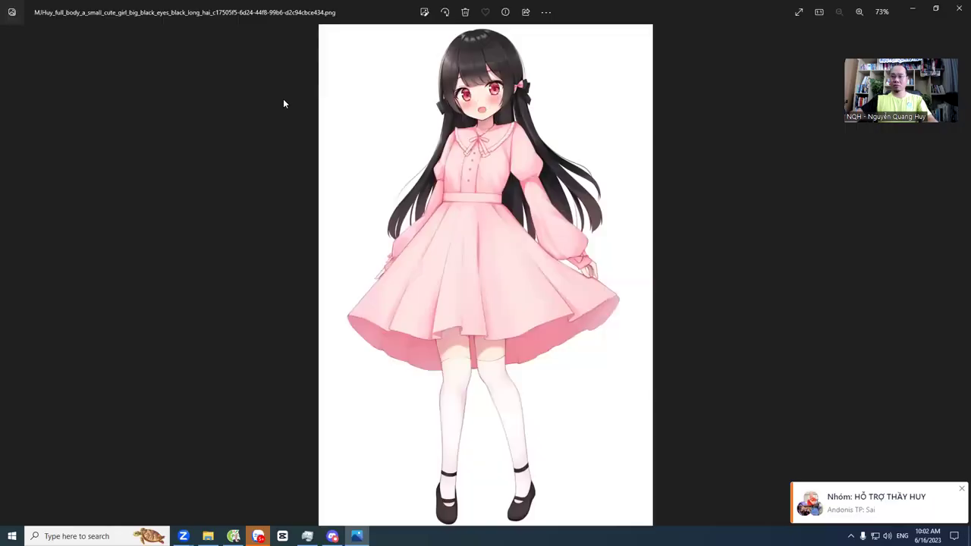
pyautogui.press('super+Right')
pyautogui.doubleClick(331, 91)
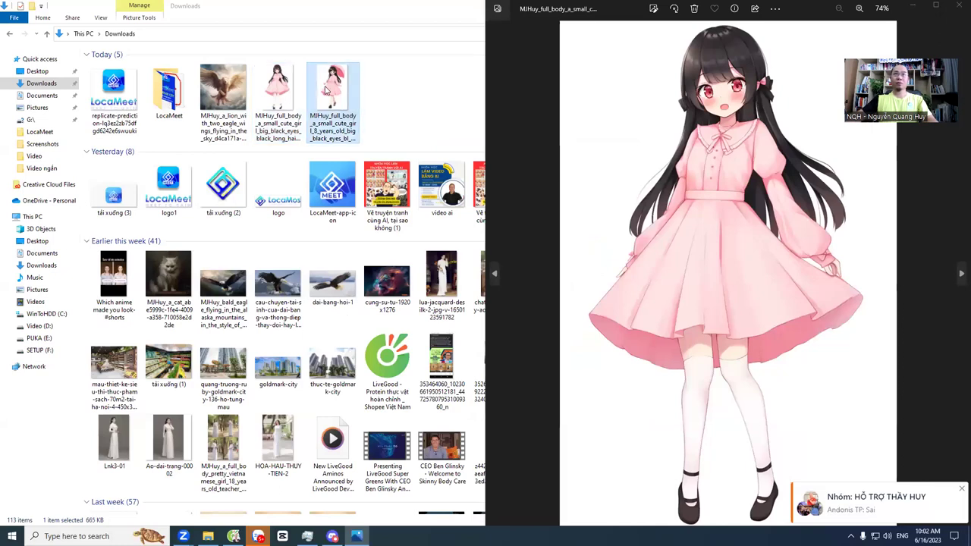
pyautogui.press('super+Left')
pyautogui.hotkey('alt', 'Tab')
pyautogui.press('Tab')
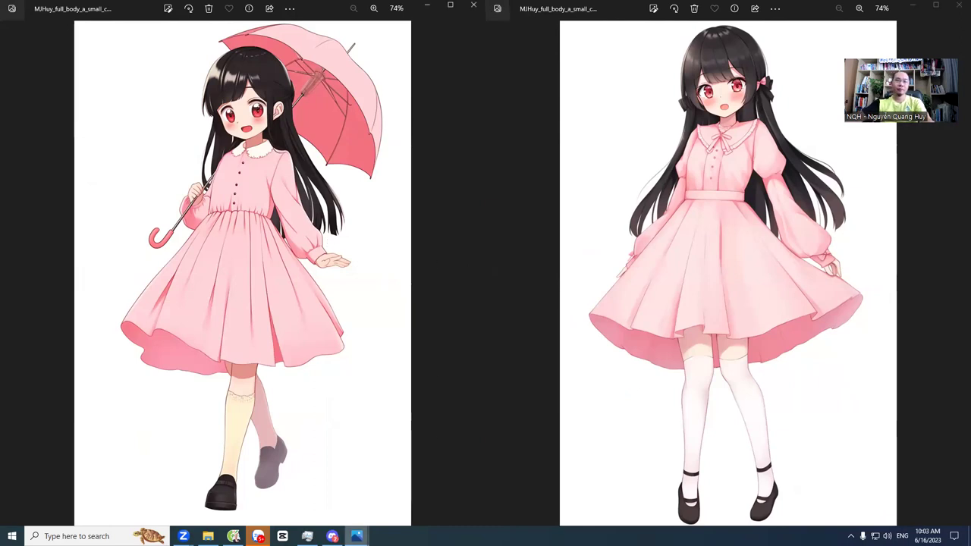
pyautogui.click(332, 536)
pyautogui.click(346, 315)
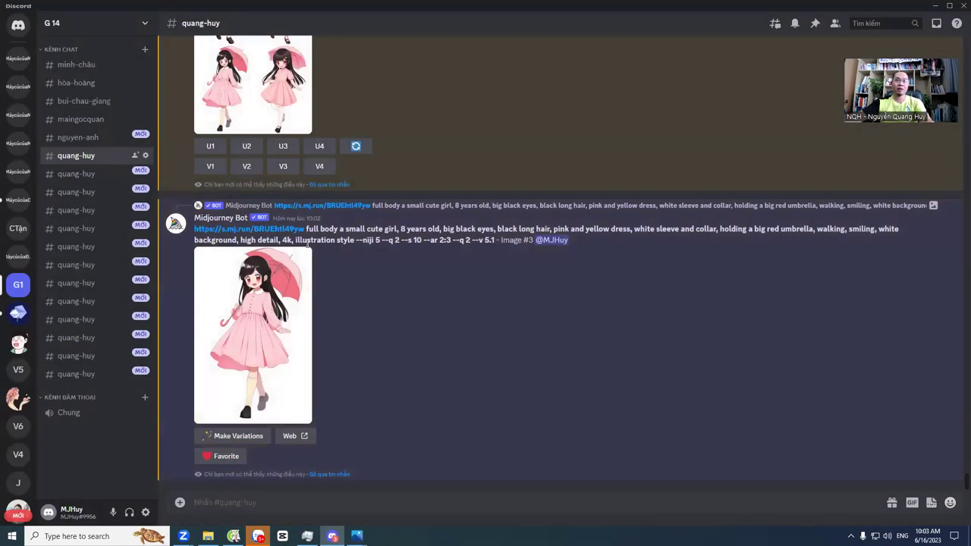
# Step: Remix variations of the upscaled umbrella girl with the age in the prompt set to 10 years old
pyautogui.scroll(-5, 346, 278)
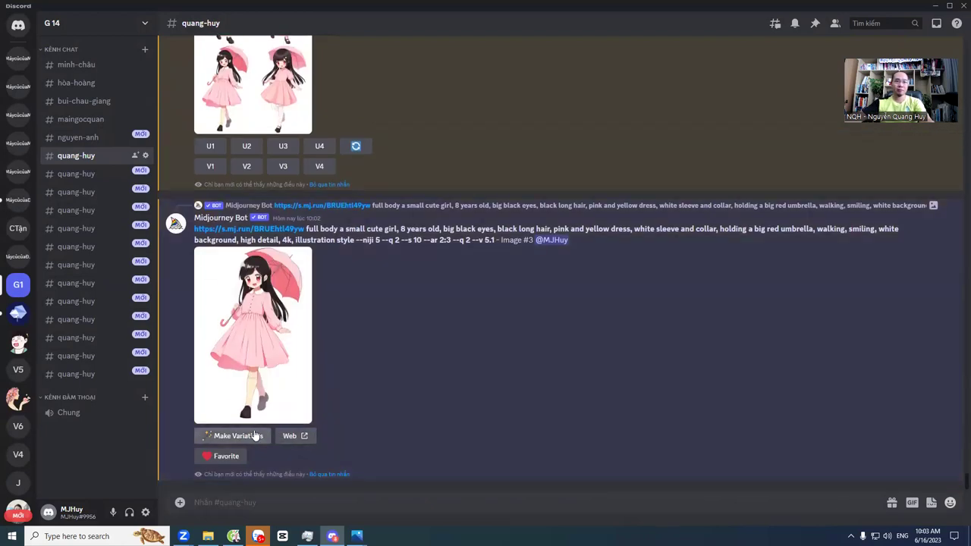
pyautogui.click(256, 435)
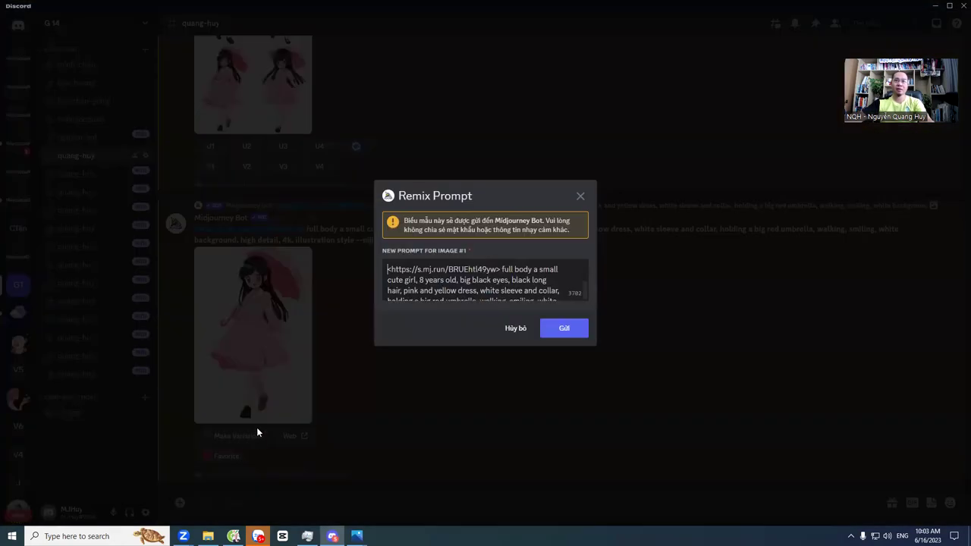
pyautogui.doubleClick(423, 280)
pyautogui.write('10')
pyautogui.click(554, 334)
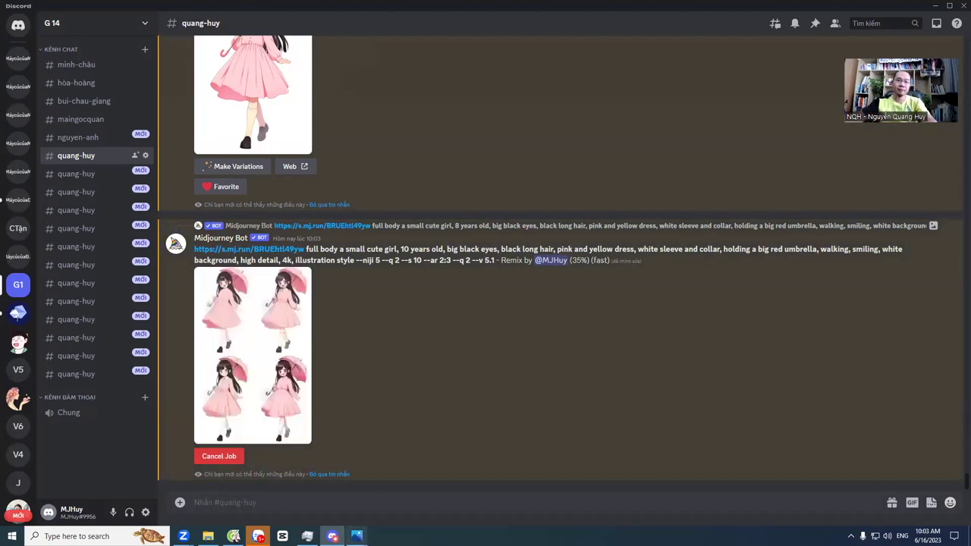
# Step: Check the original girl image against the running remix, and open the "10 years old" grid zoomed in the browser
pyautogui.moveTo(357, 535)
pyautogui.click(342, 489)
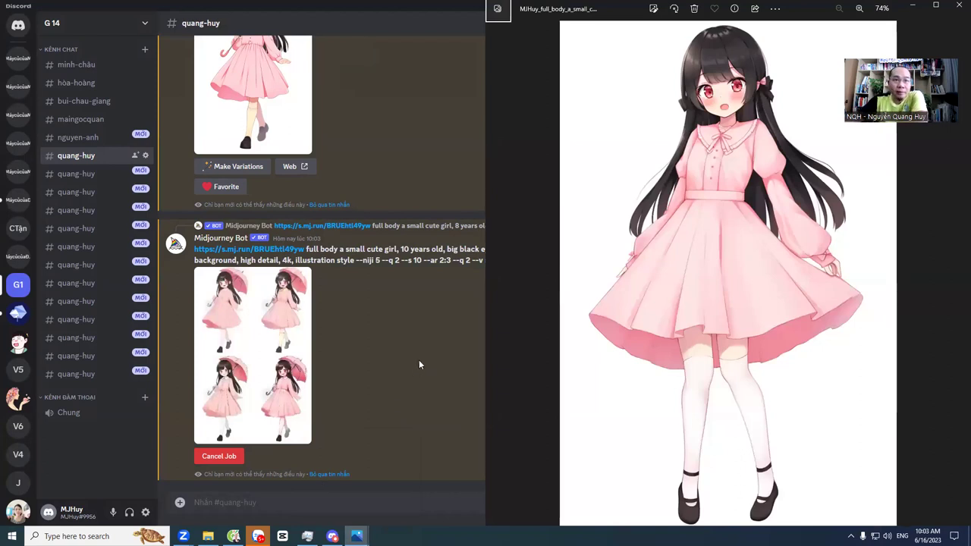
pyautogui.click(376, 261)
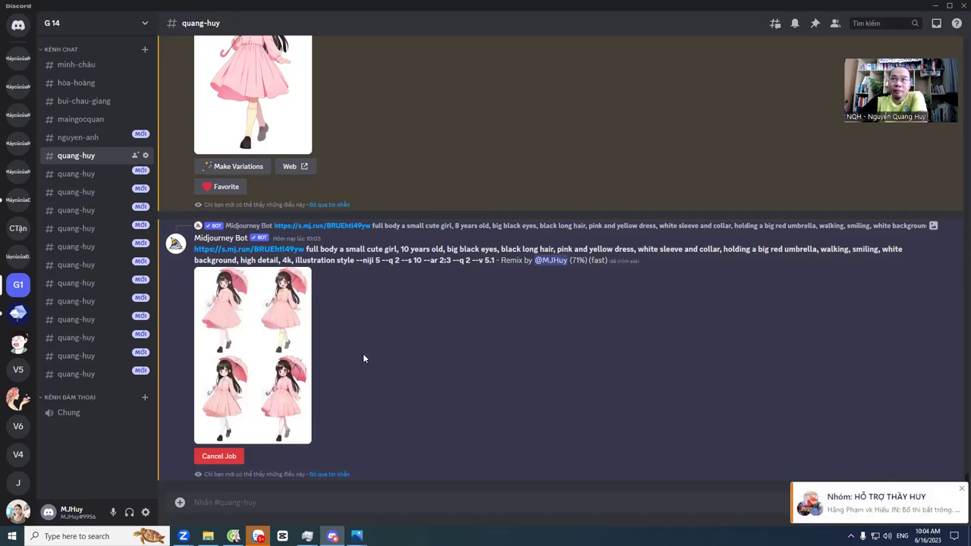
pyautogui.click(302, 355)
pyautogui.click(404, 443)
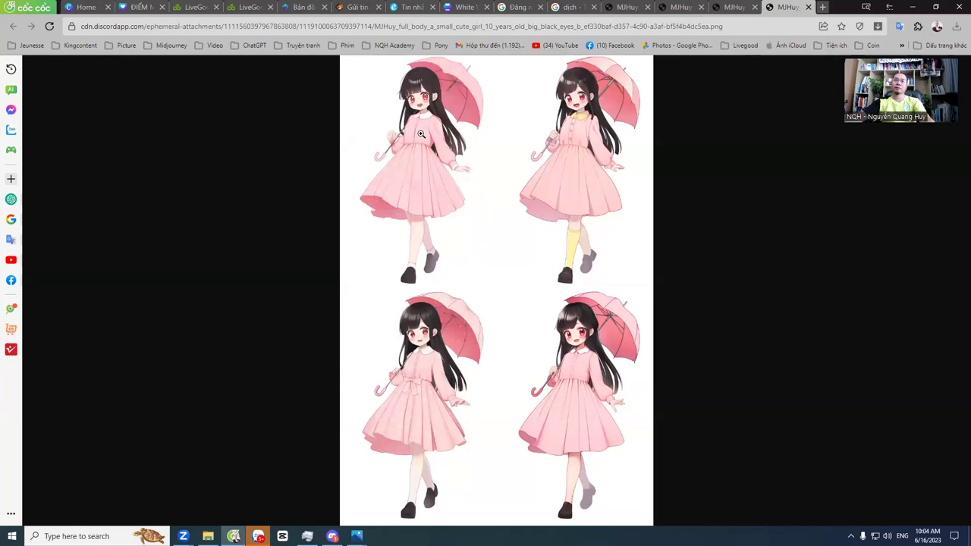
pyautogui.click(421, 133)
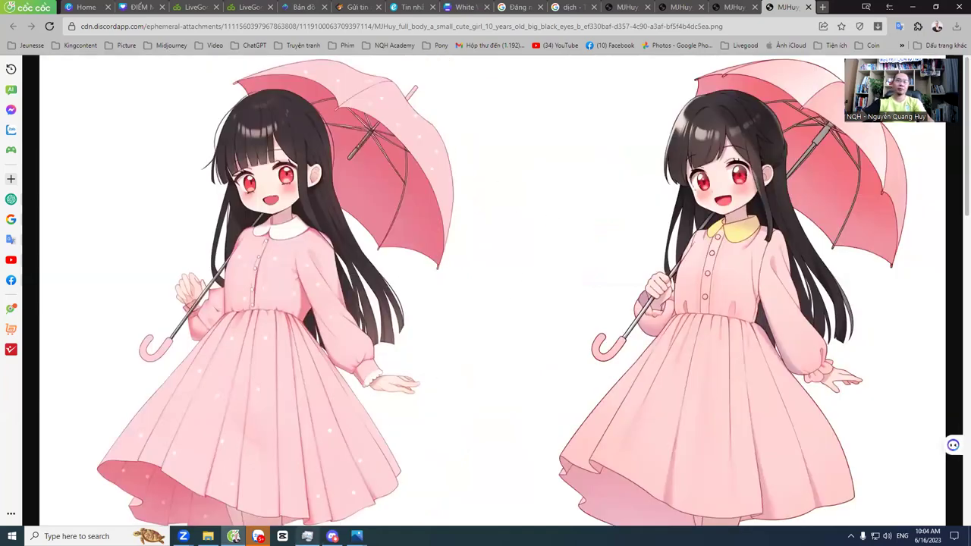
# Step: Compare the original girl image side by side with the zoomed figures of the "10 years old" grid
pyautogui.click(357, 535)
pyautogui.click(327, 478)
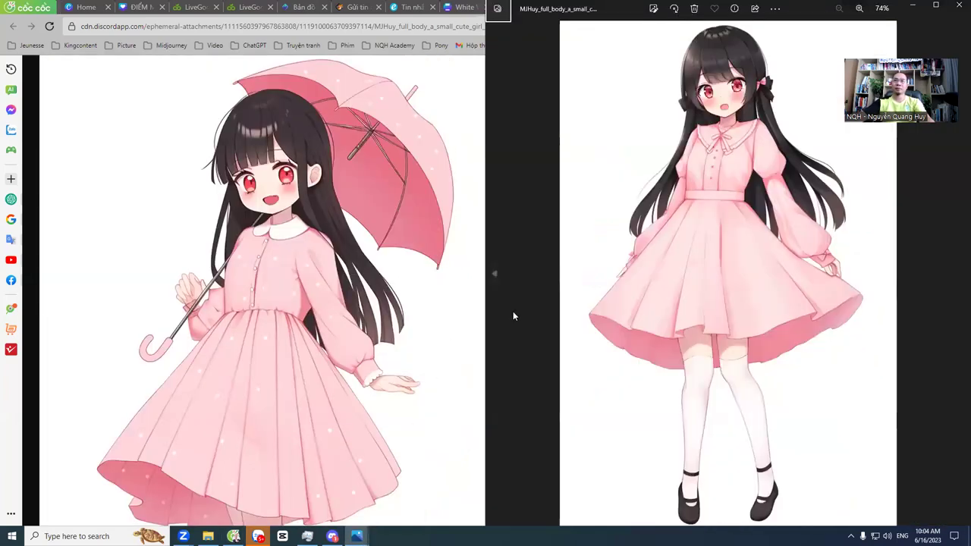
pyautogui.scroll(1, 352, 273)
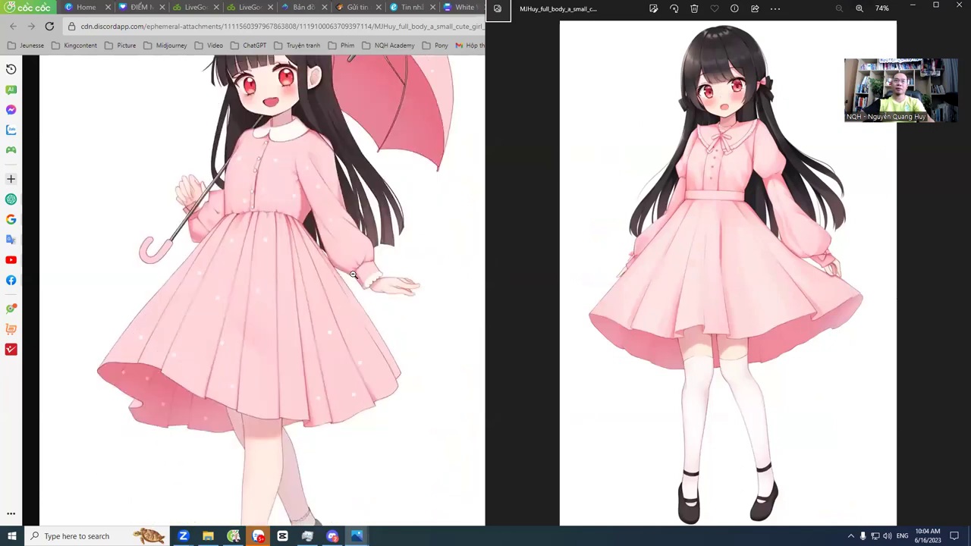
pyautogui.scroll(-10, 354, 278)
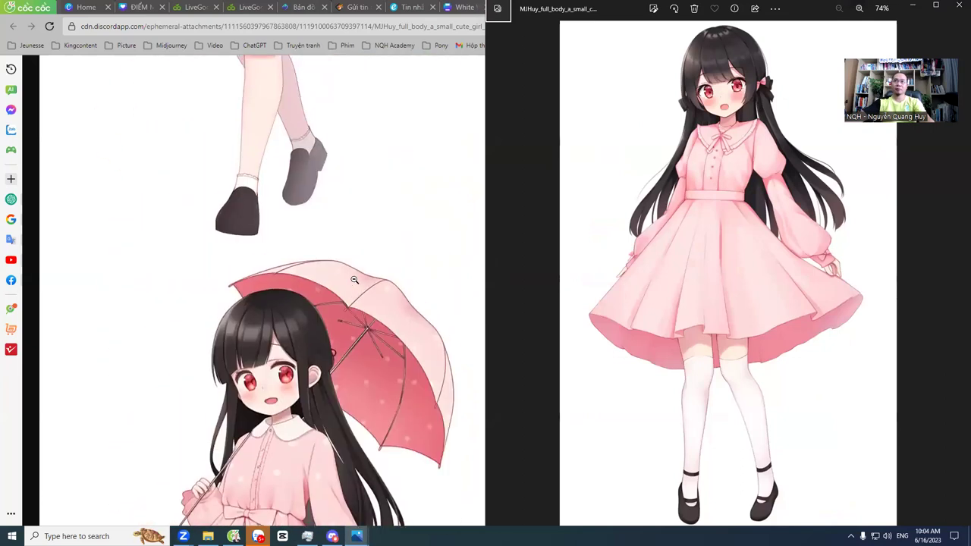
pyautogui.scroll(2, 357, 280)
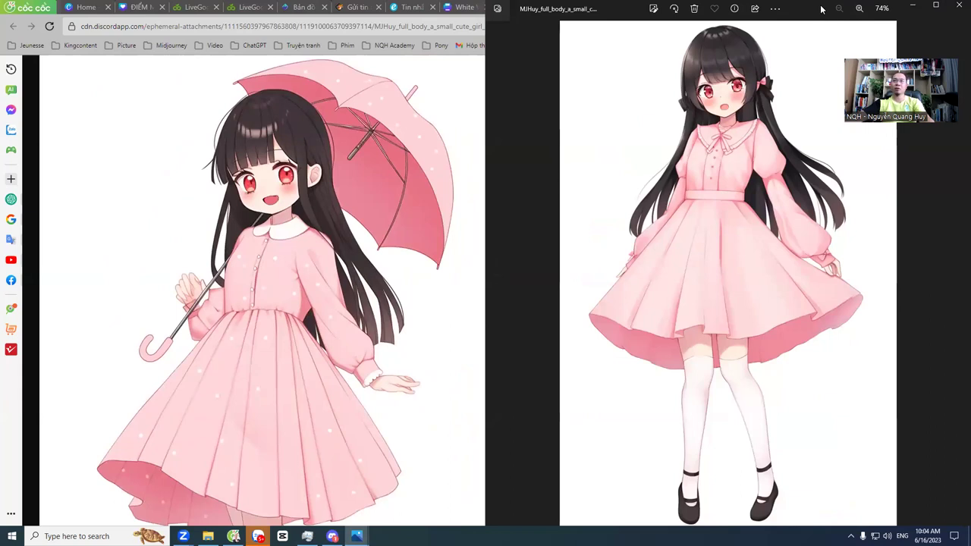
pyautogui.moveTo(821, 9); pyautogui.dragTo(867, 43)
pyautogui.scroll(-5, 278, 329)
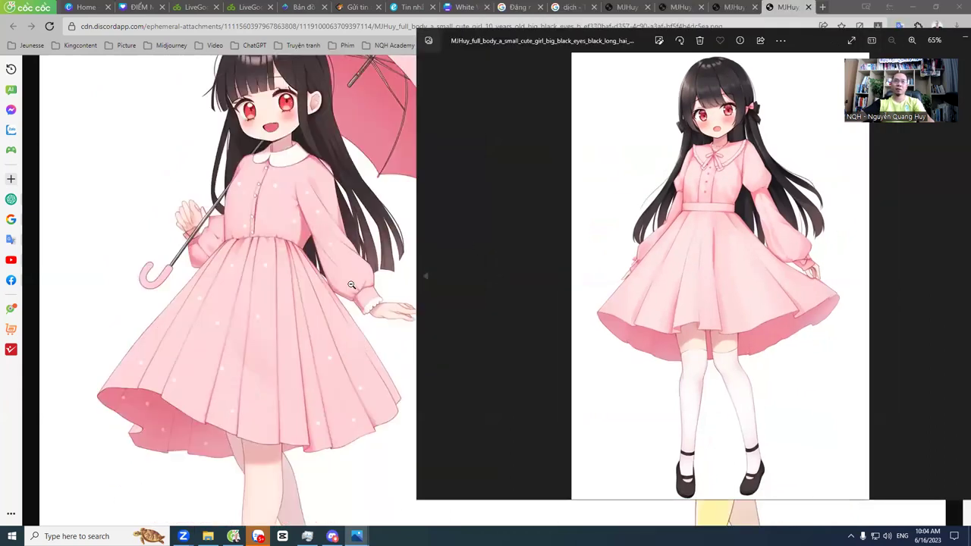
pyautogui.scroll(-3, 278, 328)
pyautogui.click(349, 311)
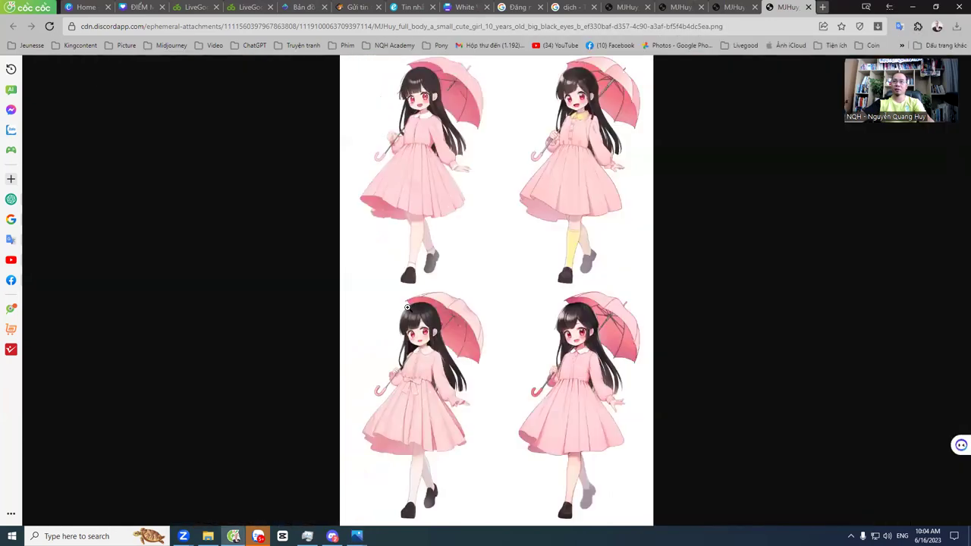
# Step: Examine the faces, dresses and shoes of all four girls in the "10 years old" grid at full size
pyautogui.click(580, 334)
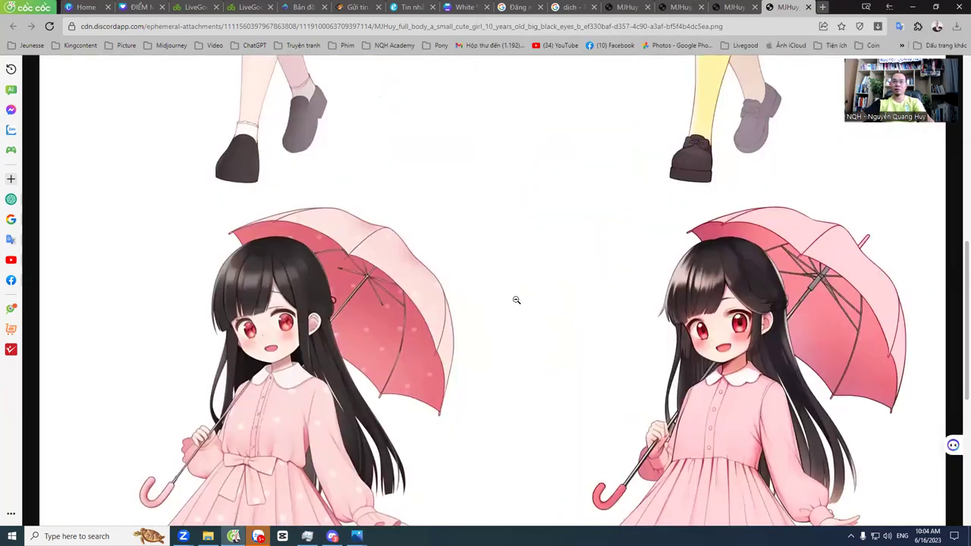
pyautogui.scroll(10, 516, 299)
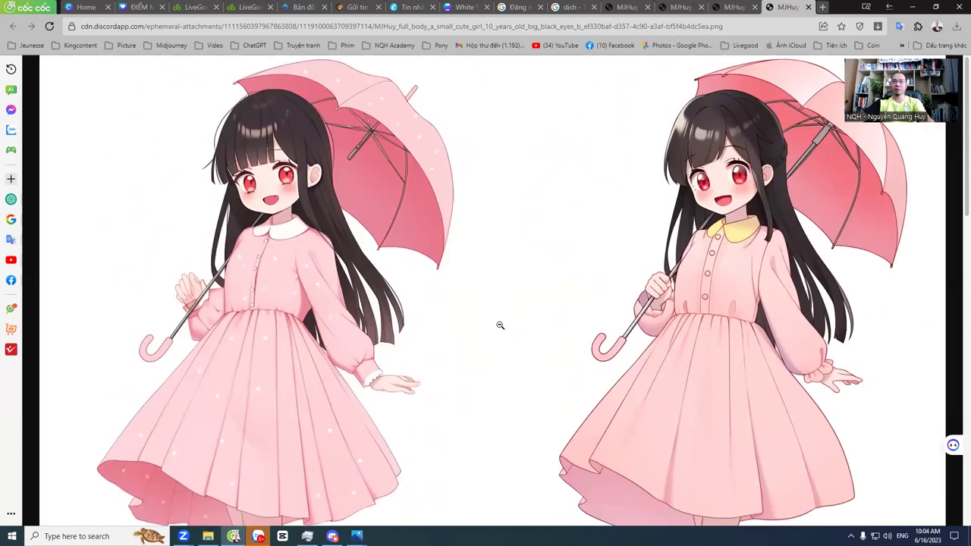
pyautogui.scroll(-5, 488, 341)
pyautogui.scroll(-4, 488, 341)
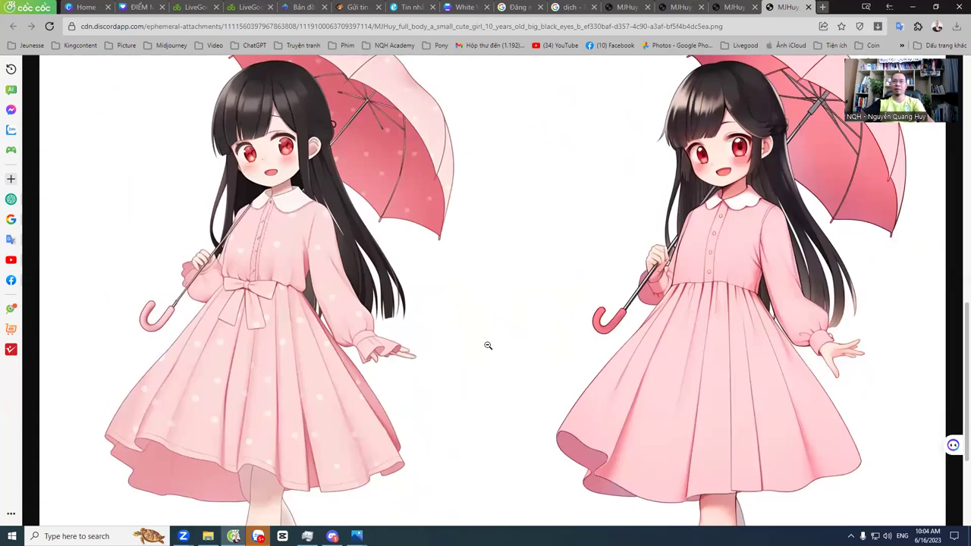
pyautogui.scroll(-2, 488, 346)
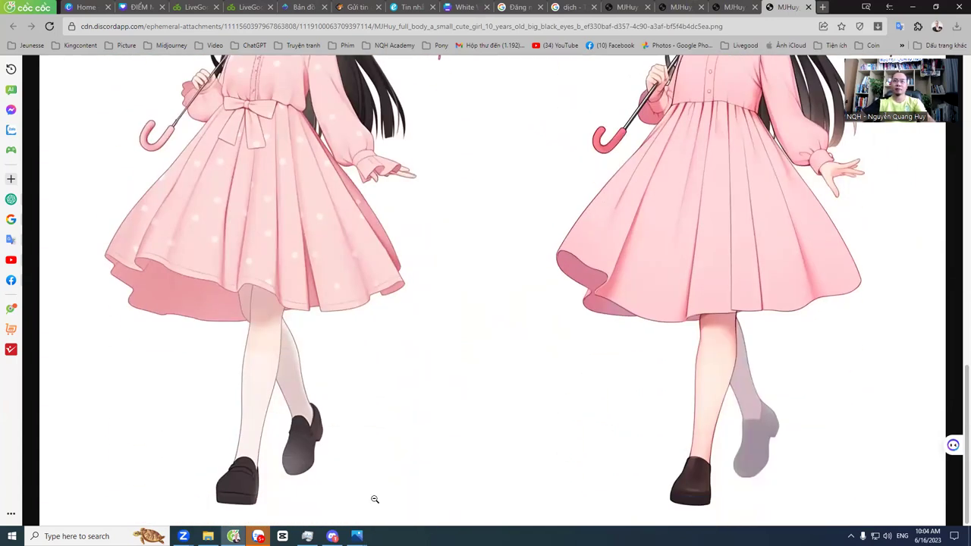
# Step: Back in Discord, rerun the "8 years old" umbrella grid's prompt with the age set to 10 years old
pyautogui.click(332, 536)
pyautogui.click(301, 363)
pyautogui.scroll(-3, 333, 258)
pyautogui.scroll(2, 343, 303)
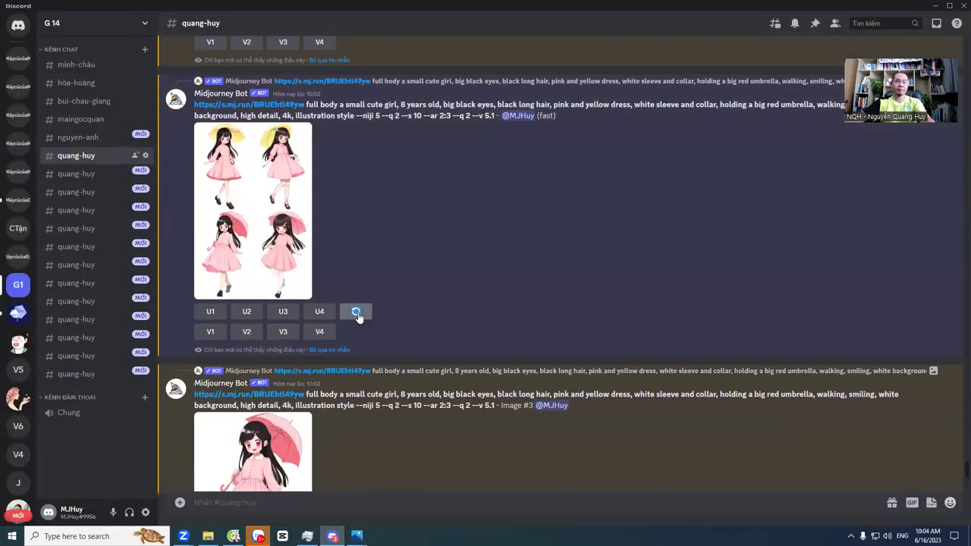
pyautogui.click(357, 313)
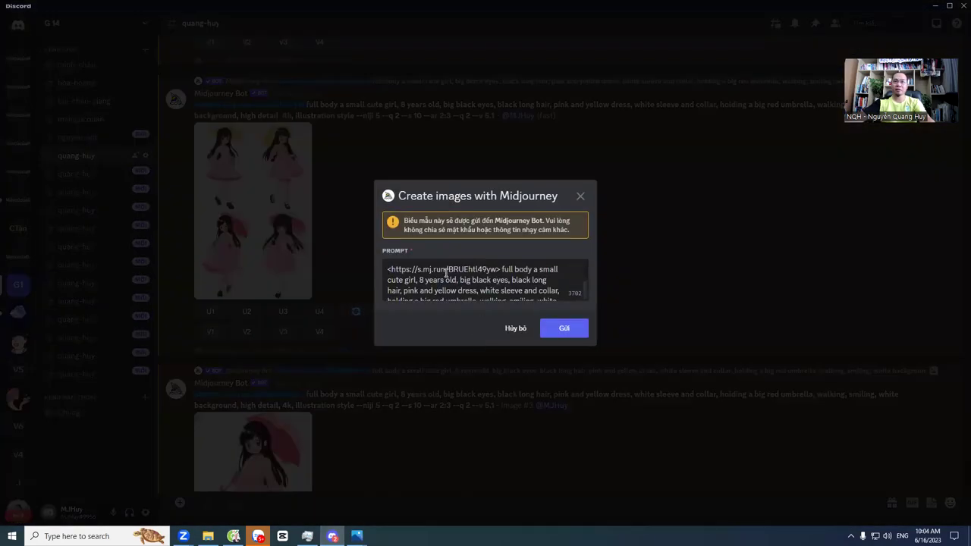
pyautogui.doubleClick(423, 279)
pyautogui.write('10')
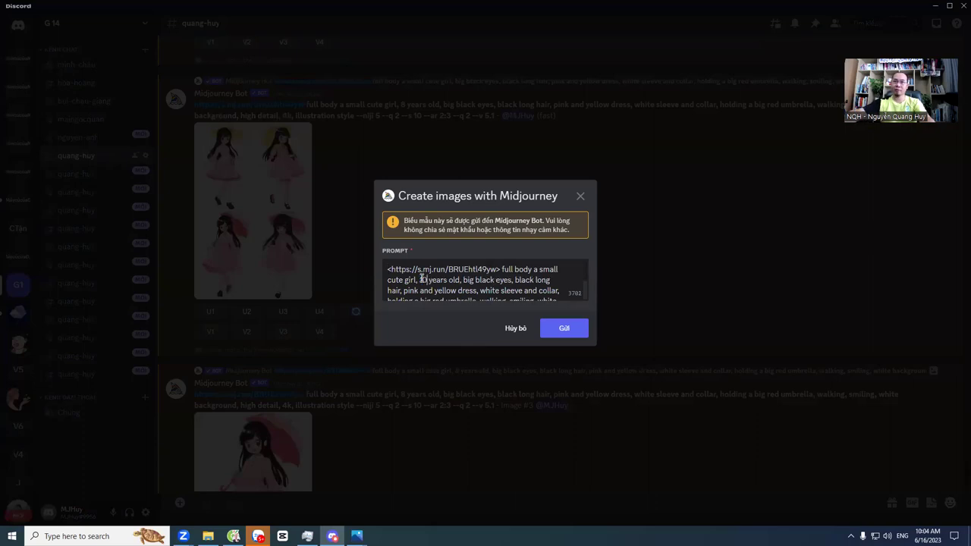
pyautogui.scroll(-2, 491, 263)
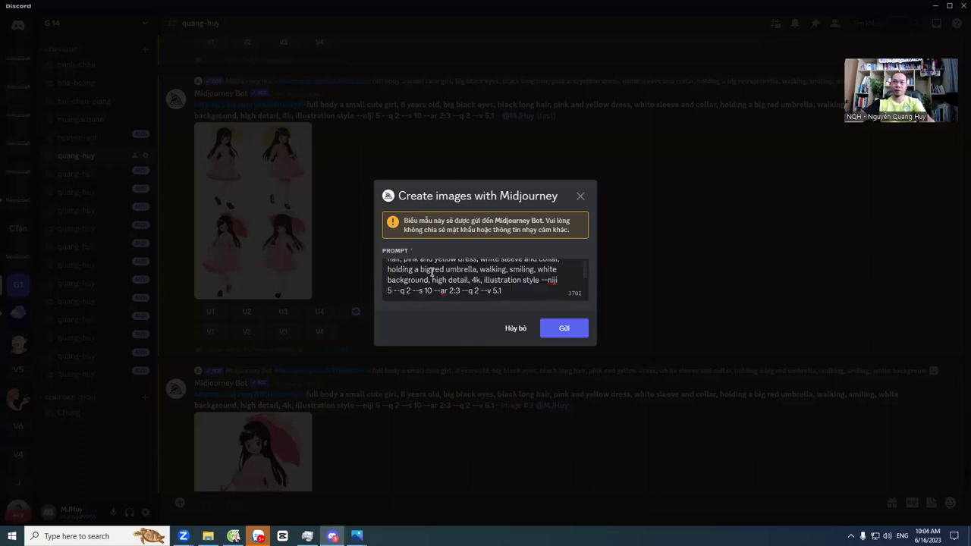
pyautogui.click(561, 329)
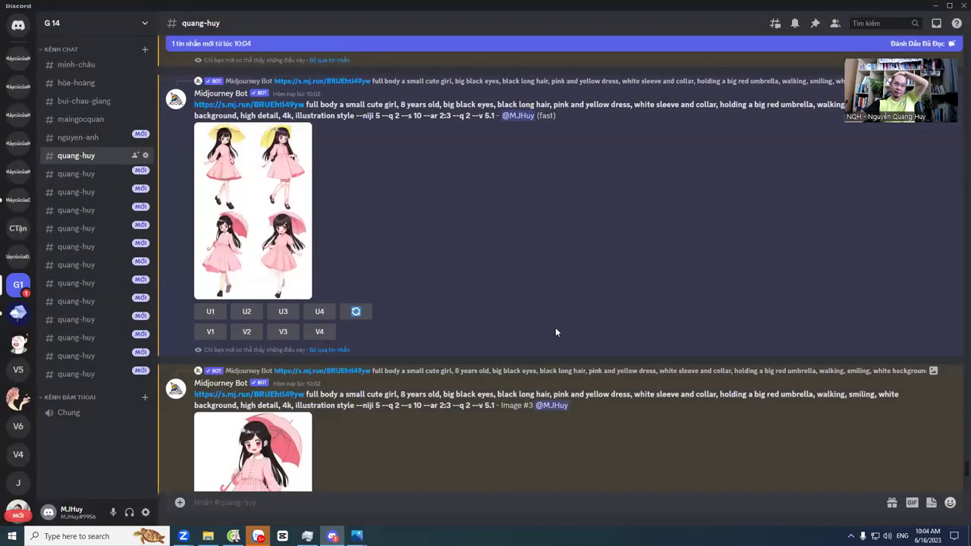
# Step: View the finished "10 years old" remix grid enlarged in Discord and as a whole in the browser
pyautogui.scroll(-3, 556, 327)
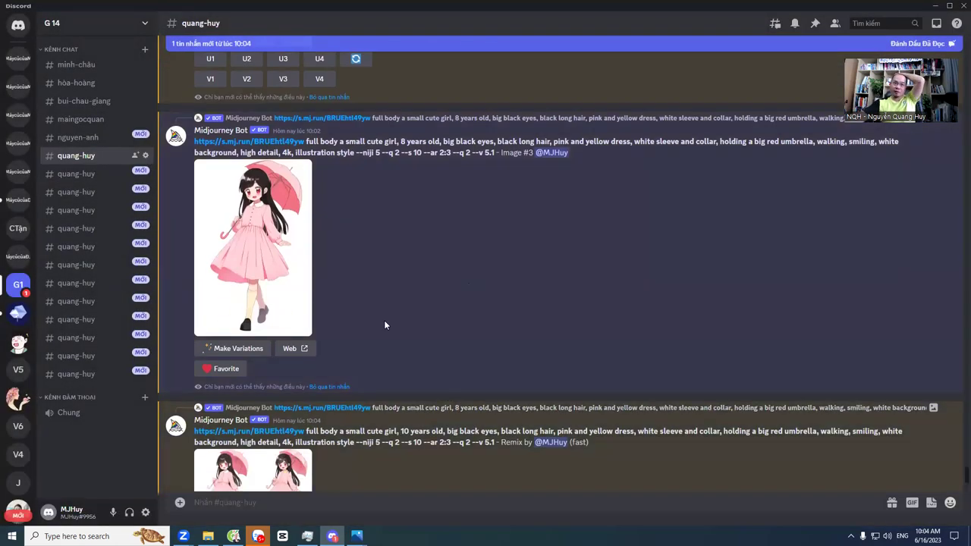
pyautogui.scroll(-3, 384, 320)
pyautogui.click(288, 263)
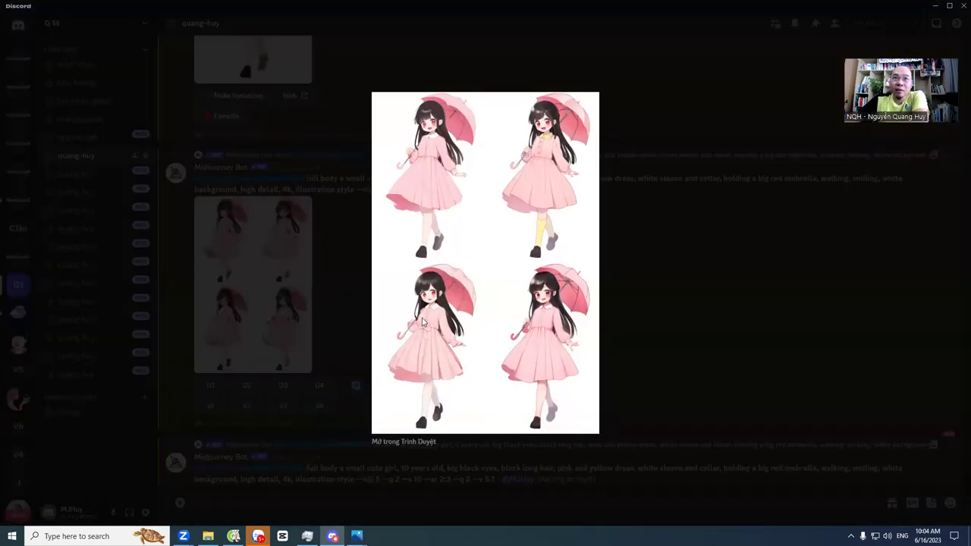
pyautogui.click(233, 537)
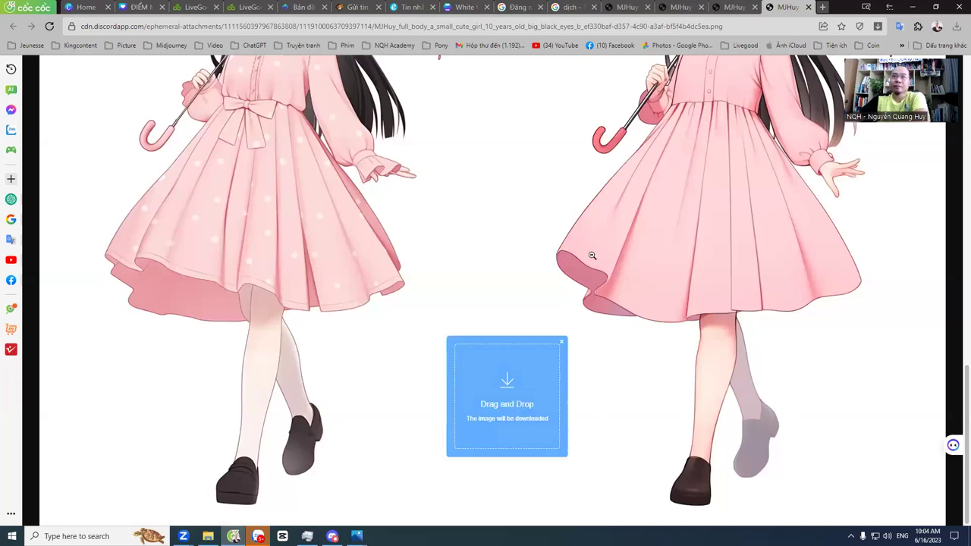
pyautogui.click(581, 393)
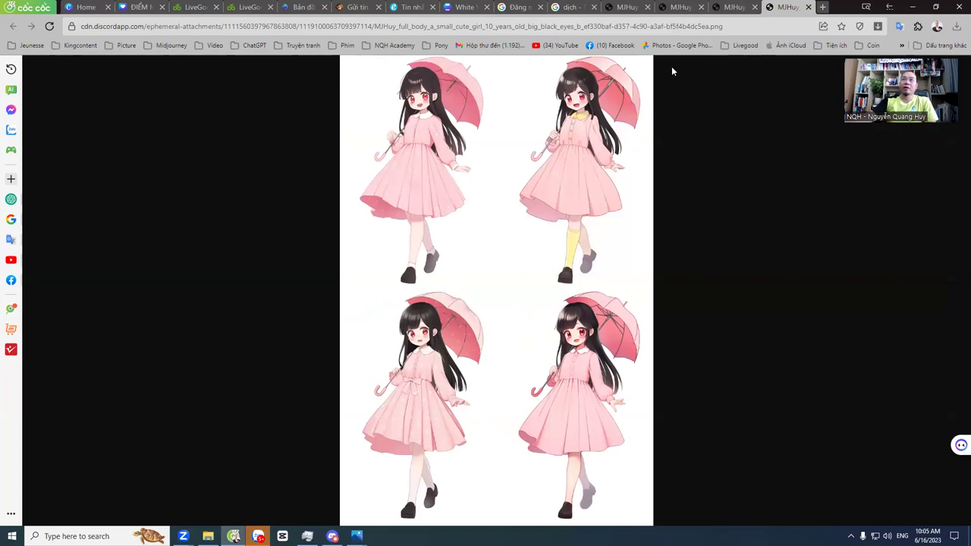
# Step: Examine the original girl's face and collar up close, and return to the "10 years old" grid in the browser
pyautogui.moveTo(357, 535)
pyautogui.click(325, 484)
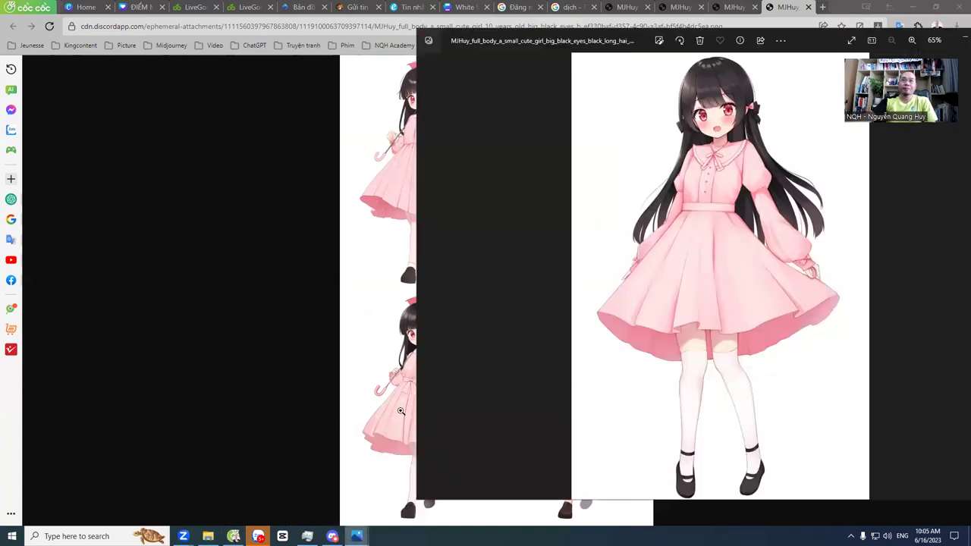
pyautogui.scroll(6, 714, 110)
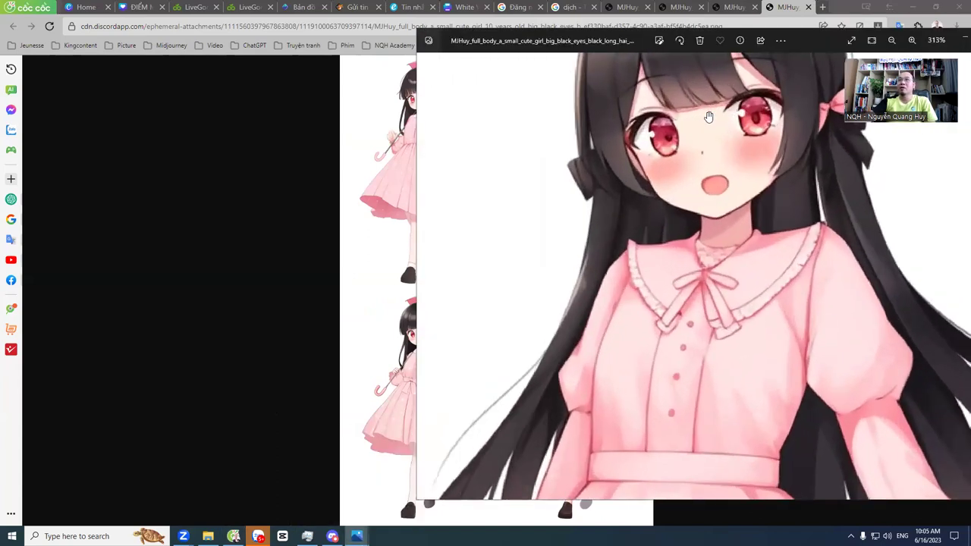
pyautogui.scroll(-6, 650, 169)
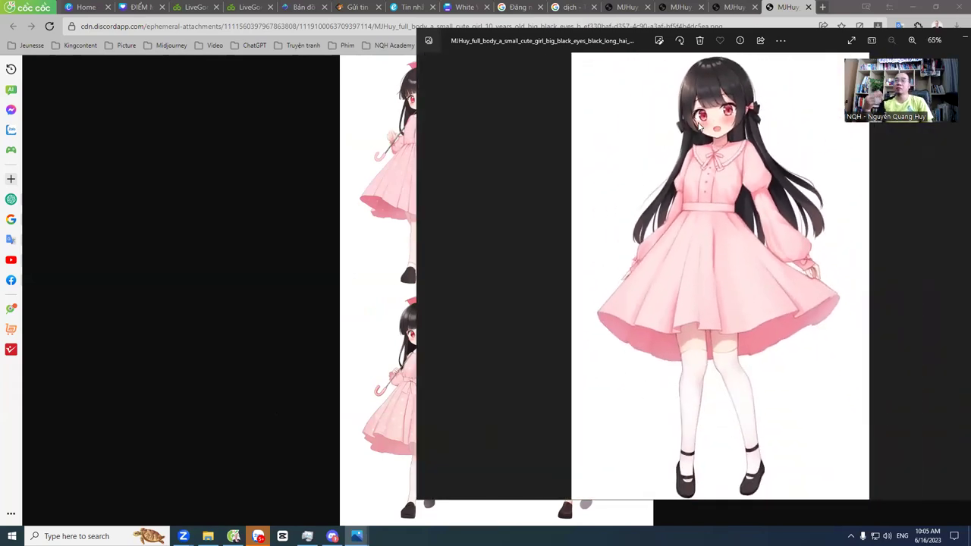
pyautogui.click(234, 319)
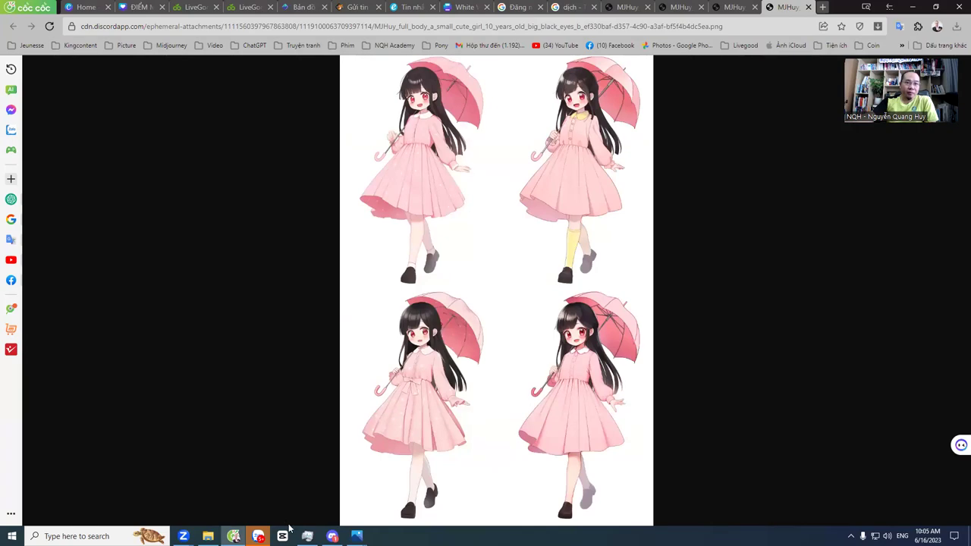
# Step: Review the original girl's prompt in Discord, and view the "holding a red umbrella" grid enlarged
pyautogui.click(333, 537)
pyautogui.click(285, 313)
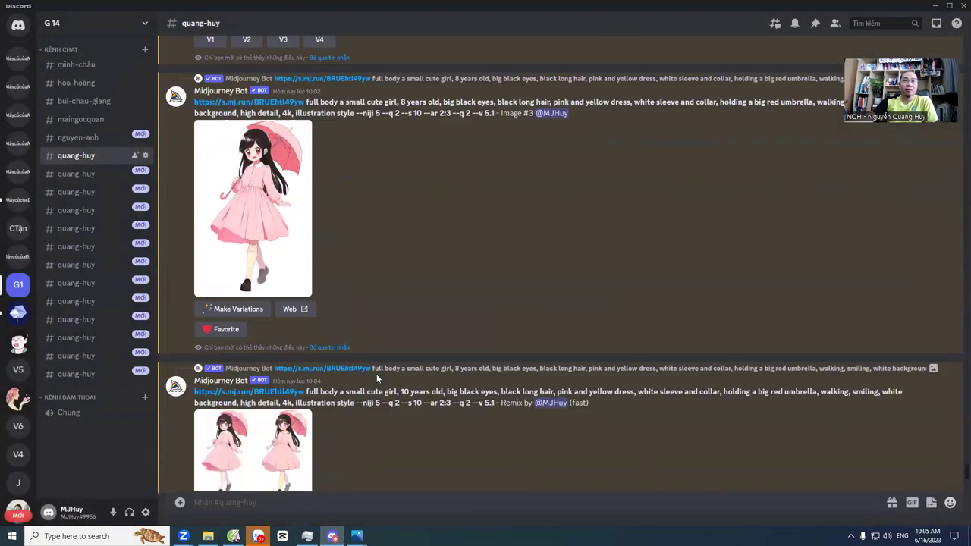
pyautogui.scroll(10, 372, 378)
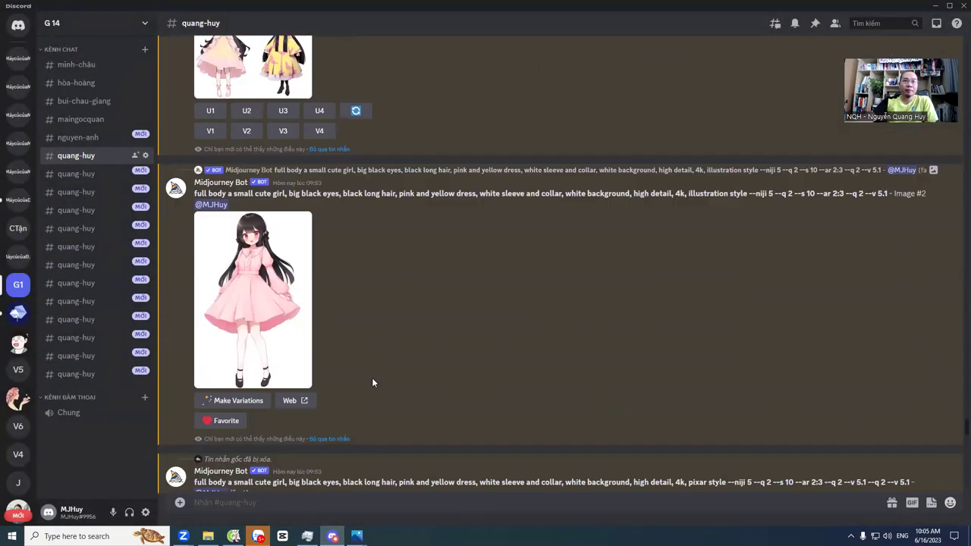
pyautogui.moveTo(274, 346); pyautogui.dragTo(388, 343)
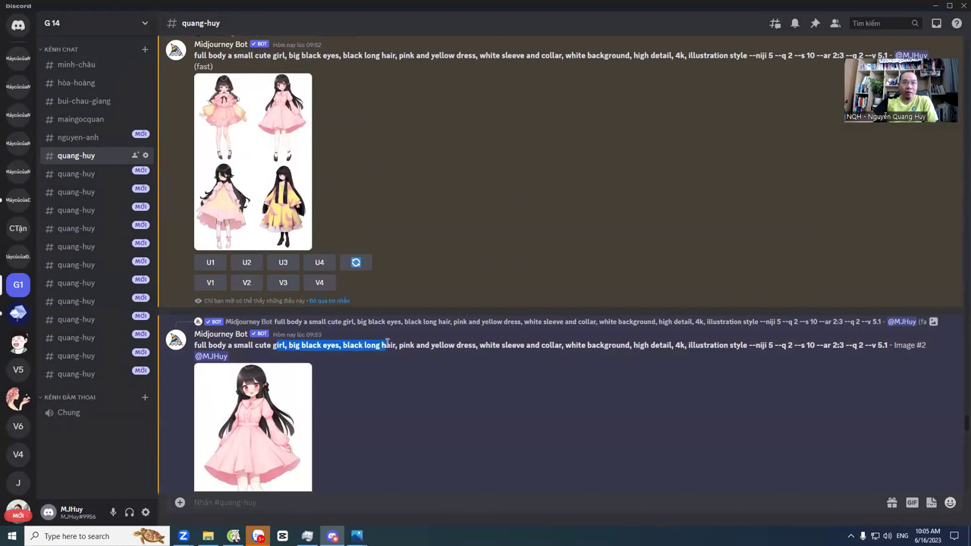
pyautogui.scroll(-3, 377, 373)
pyautogui.moveTo(257, 195); pyautogui.dragTo(404, 199)
pyautogui.click(418, 199)
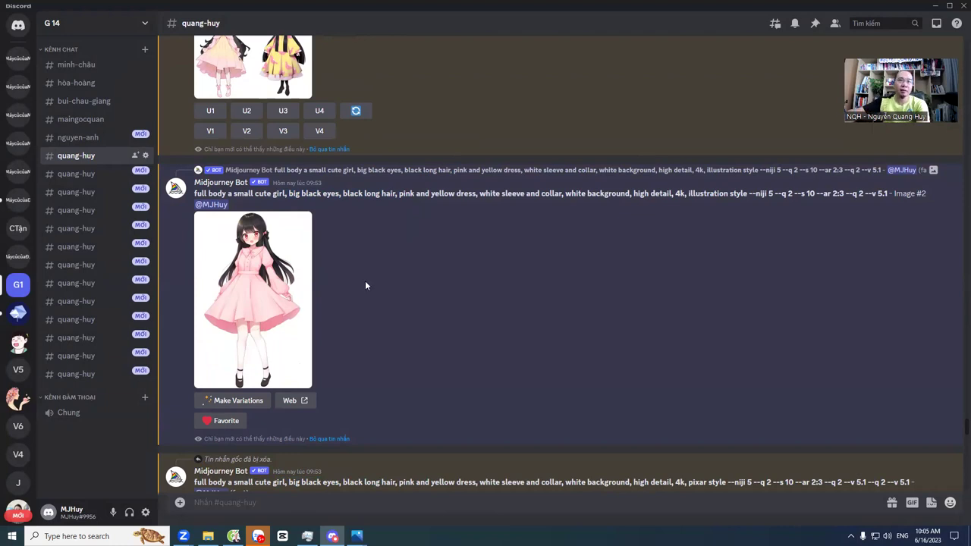
pyautogui.scroll(-10, 365, 281)
pyautogui.click(275, 262)
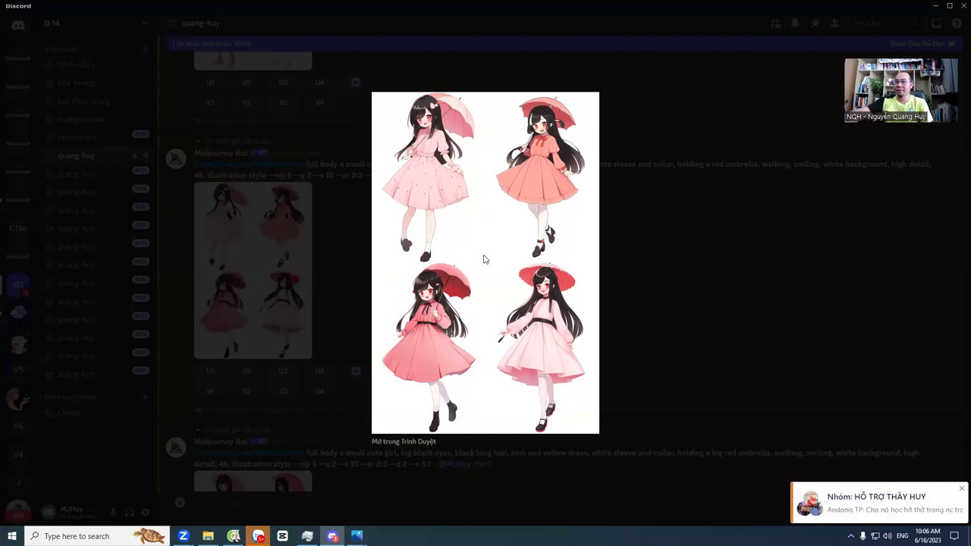
# Step: Return to the "10 years old" umbrella grid in the channel, review its prompt, and view the grid enlarged in the browser
pyautogui.click(751, 341)
pyautogui.scroll(-2, 683, 363)
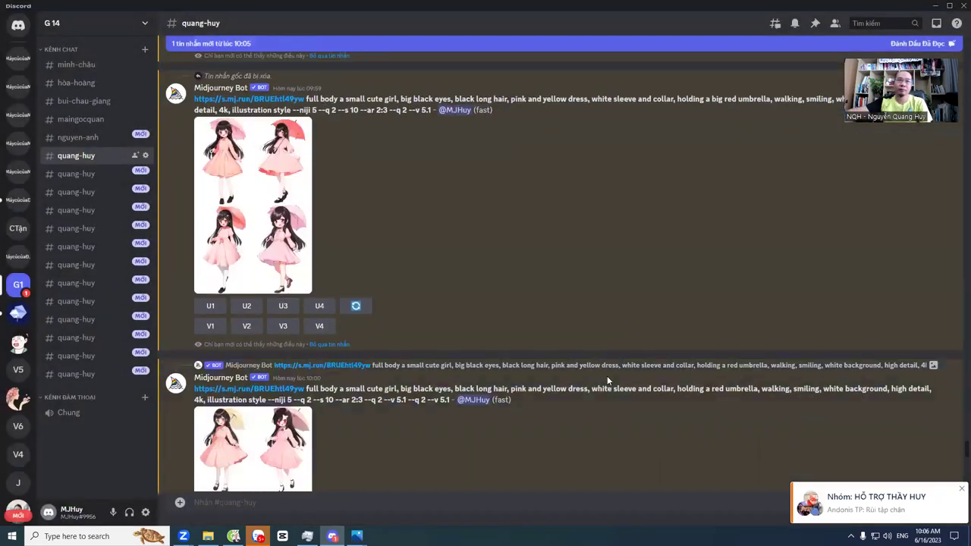
pyautogui.scroll(-10, 567, 429)
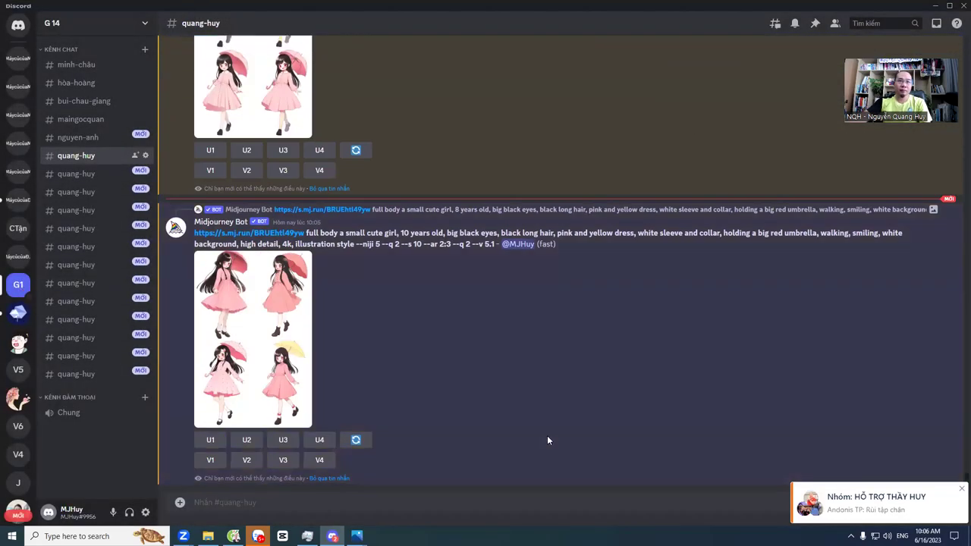
pyautogui.moveTo(350, 228); pyautogui.dragTo(416, 240)
pyautogui.click(338, 265)
pyautogui.click(270, 291)
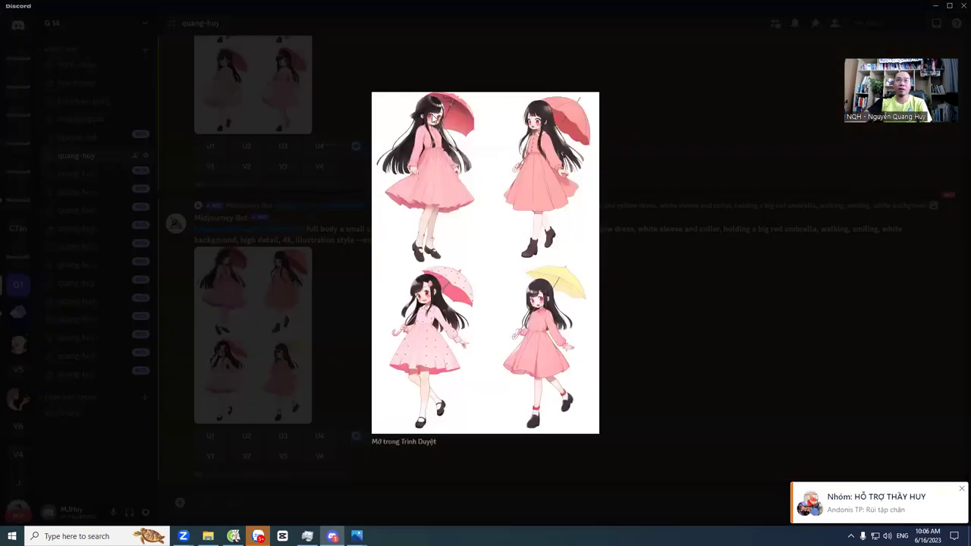
pyautogui.click(417, 440)
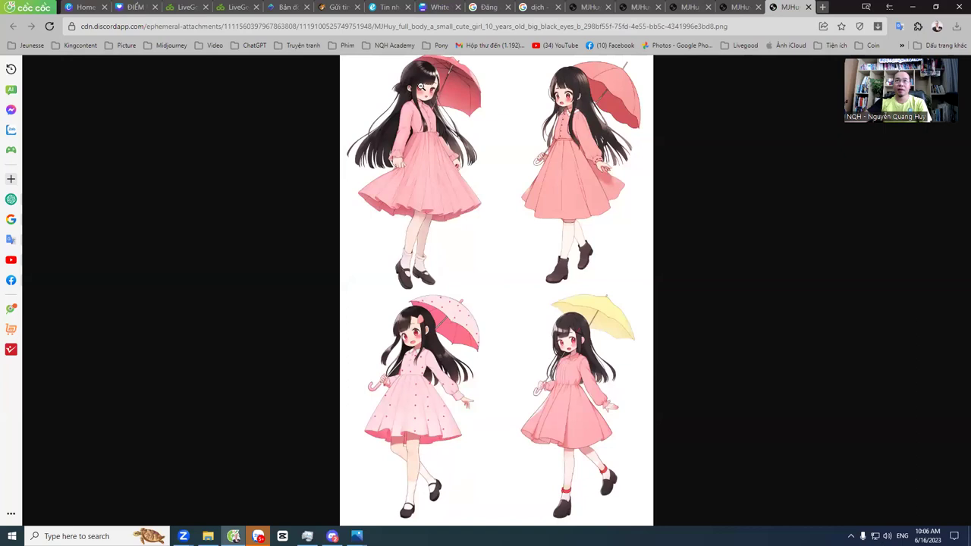
# Step: Examine the faces, dresses, umbrellas and shoes of all four girls in the "10 years old" grid up close
pyautogui.click(424, 88)
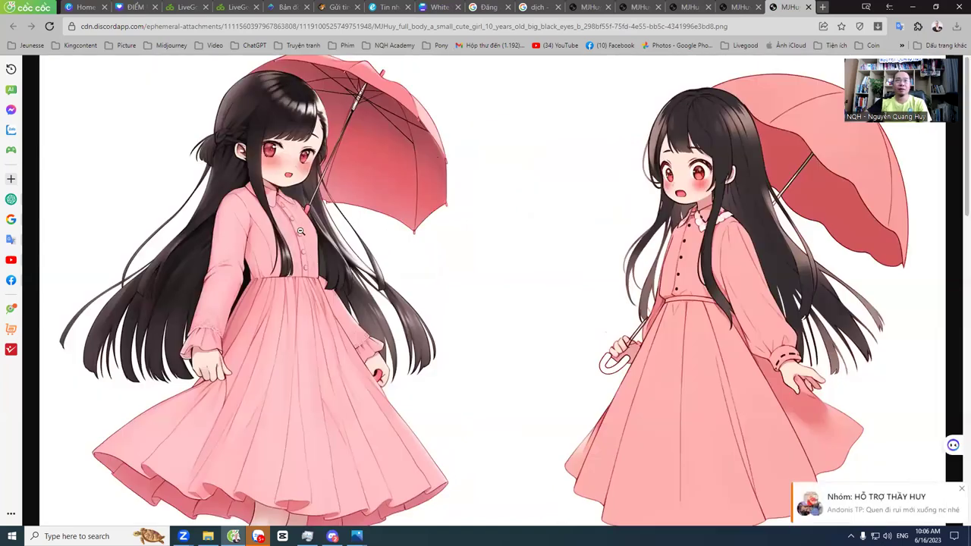
pyautogui.scroll(-6, 299, 323)
pyautogui.scroll(-2, 299, 323)
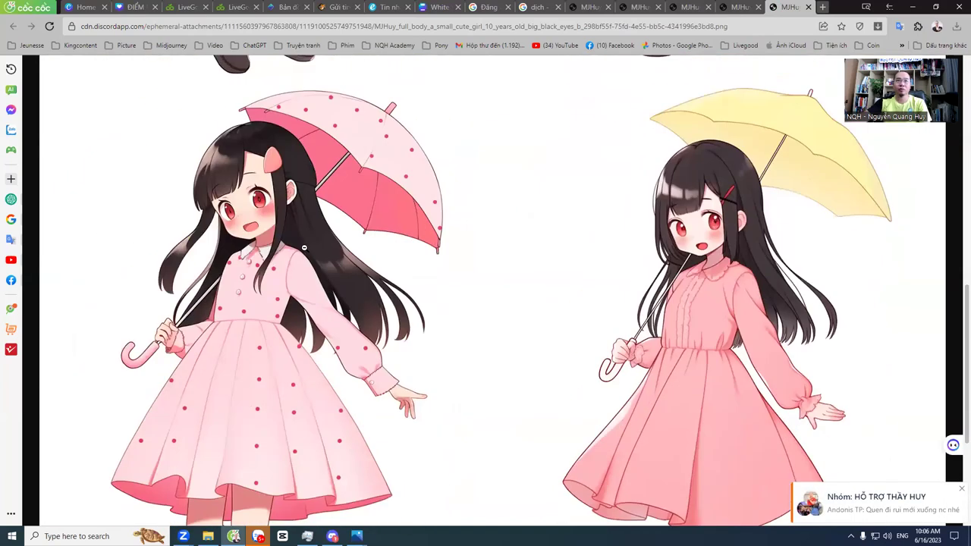
pyautogui.scroll(-3, 303, 264)
pyautogui.scroll(4, 309, 315)
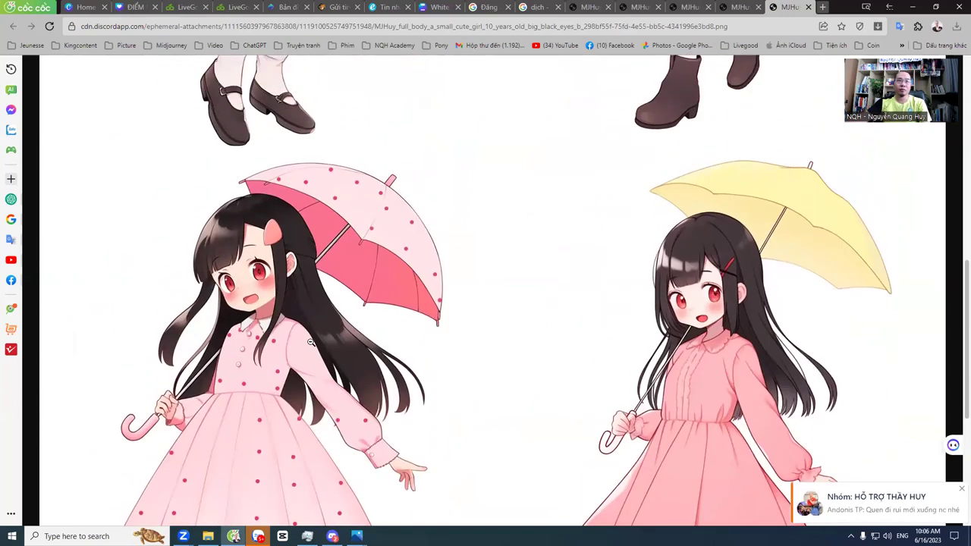
pyautogui.scroll(10, 311, 342)
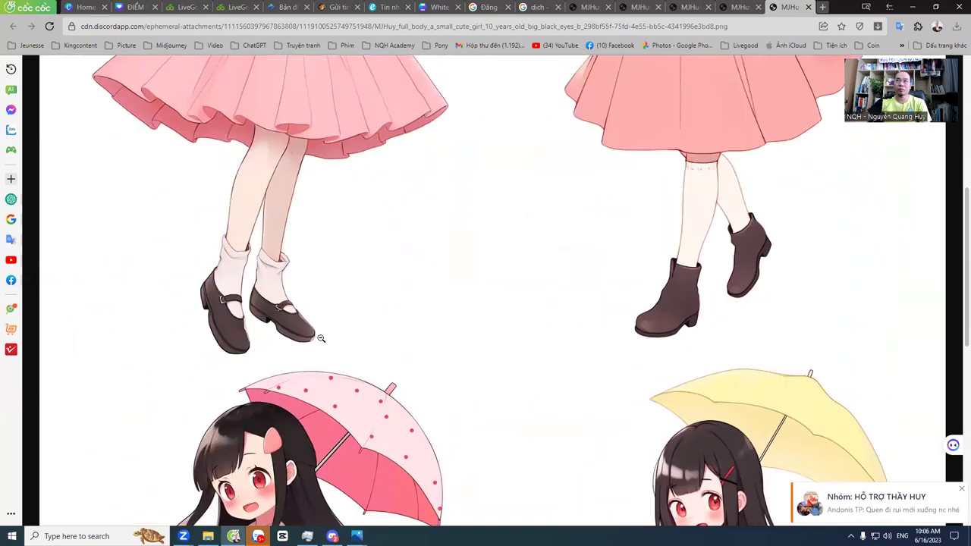
pyautogui.scroll(-10, 322, 337)
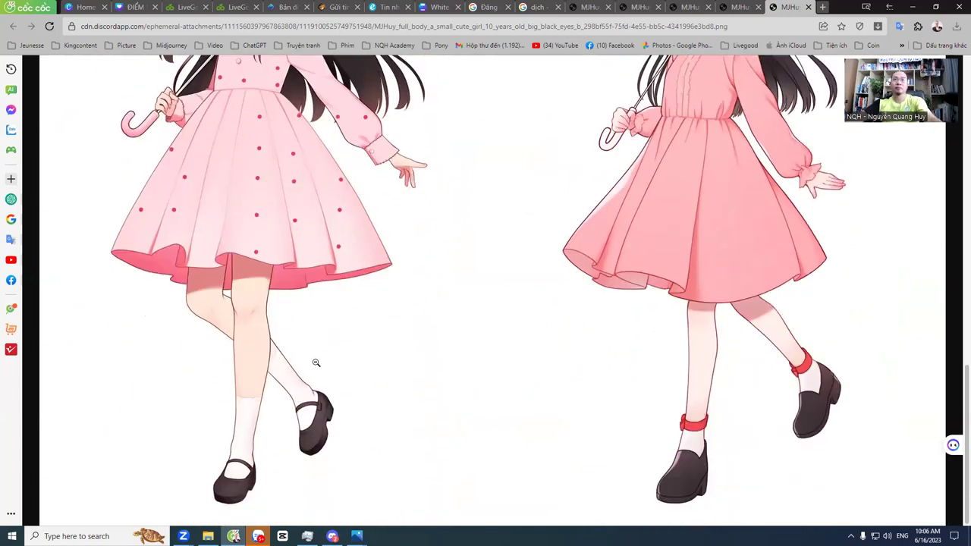
pyautogui.click(495, 297)
# Step: Back in Discord, rerun the "10 years old" umbrella grid's prompt with the age set to 12 years old
pyautogui.click(332, 536)
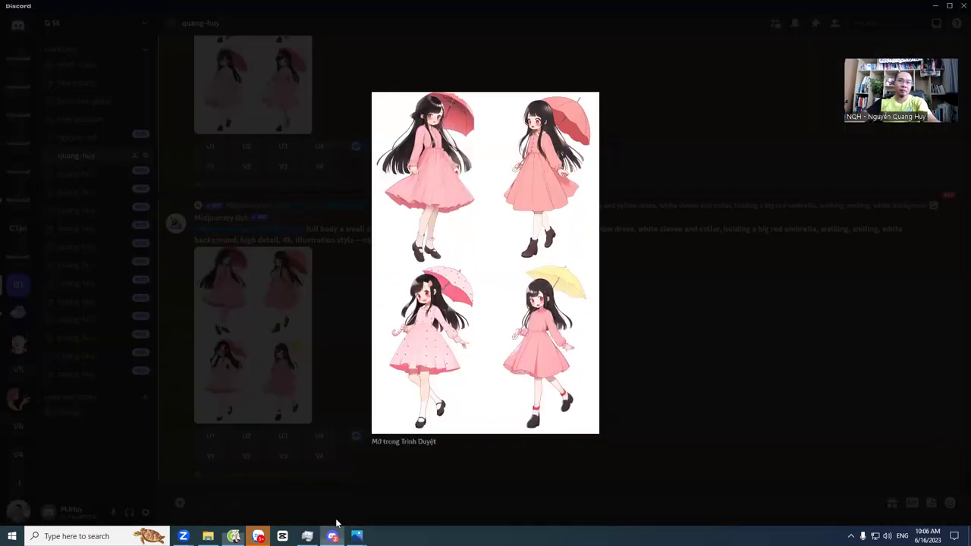
pyautogui.click(283, 367)
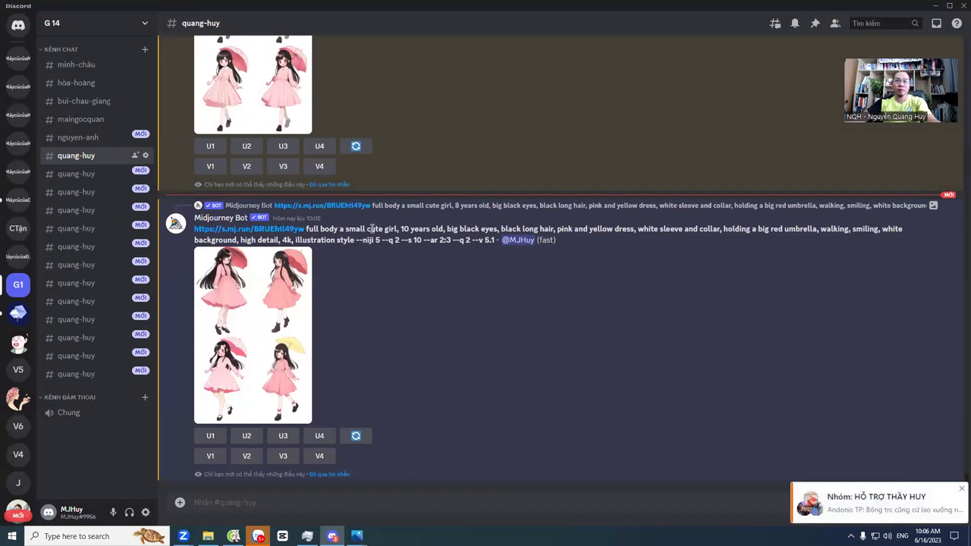
pyautogui.click(357, 436)
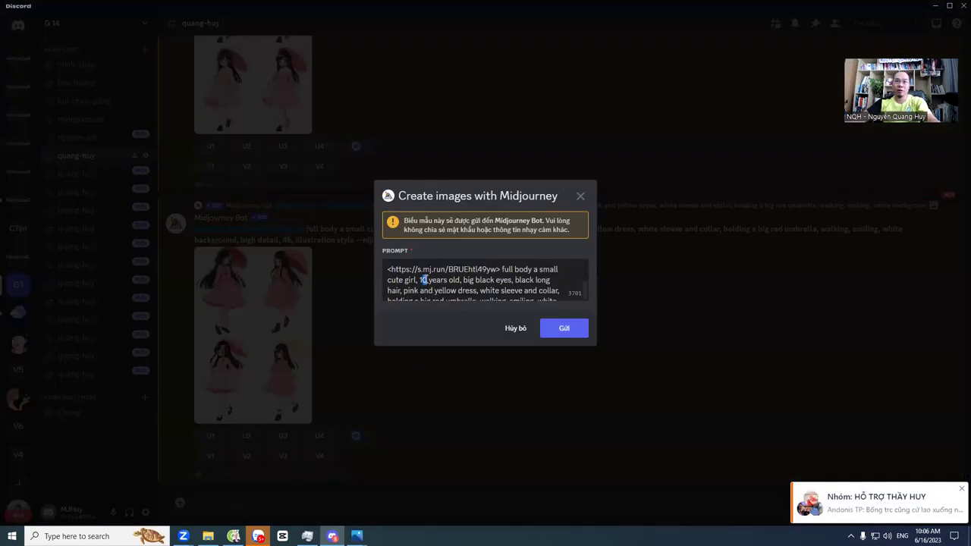
pyautogui.scroll(-2, 537, 283)
pyautogui.click(558, 333)
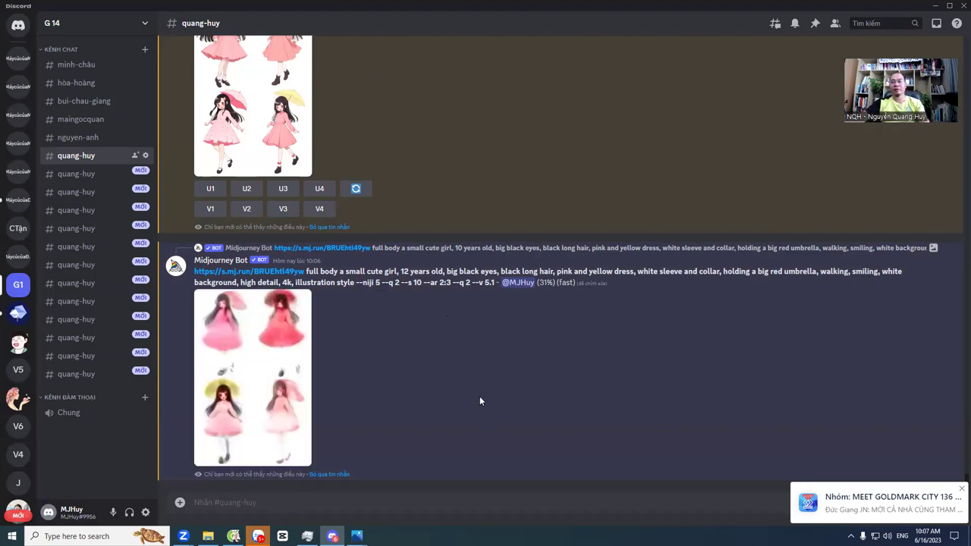
# Step: Review the "12 years old" prompt in Discord and view its finished umbrella grid enlarged and in the browser
pyautogui.tripleClick(363, 270)
pyautogui.click(416, 282)
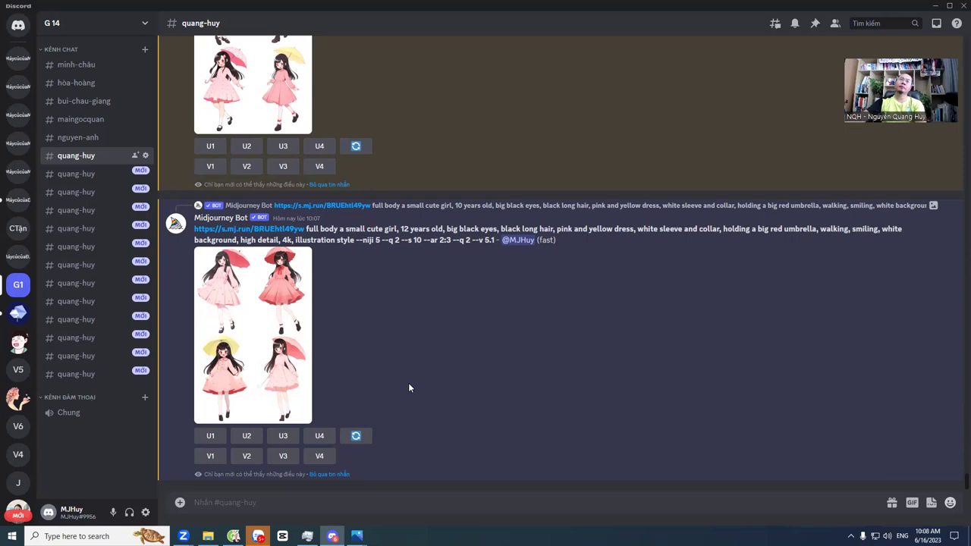
pyautogui.click(275, 320)
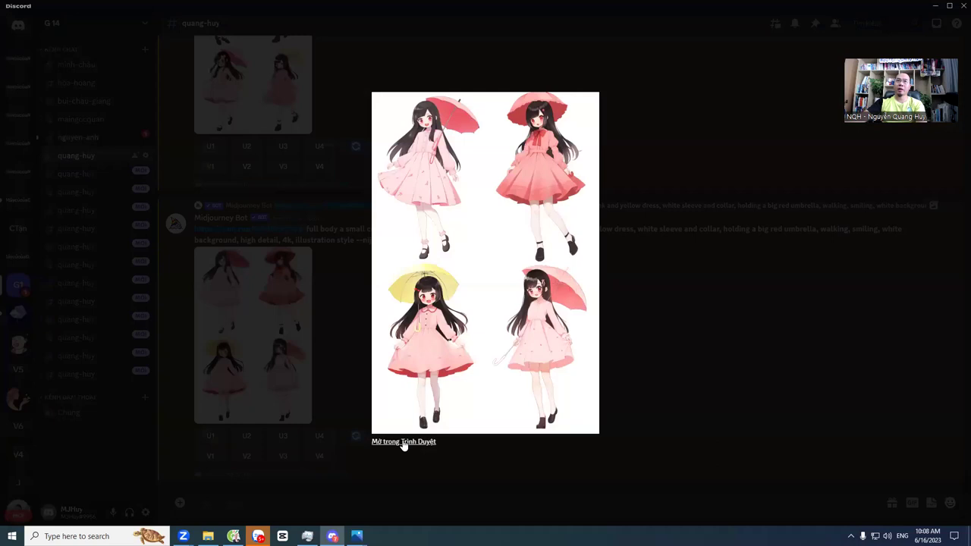
pyautogui.click(403, 442)
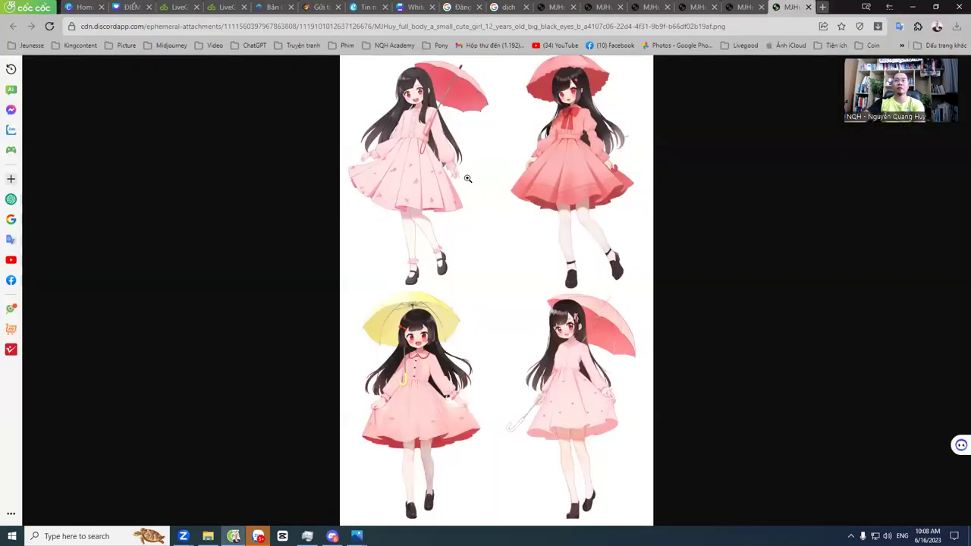
# Step: Examine the four girls in the "12 years old" grid up close, comparing faces, dresses, umbrellas and legs
pyautogui.click(427, 111)
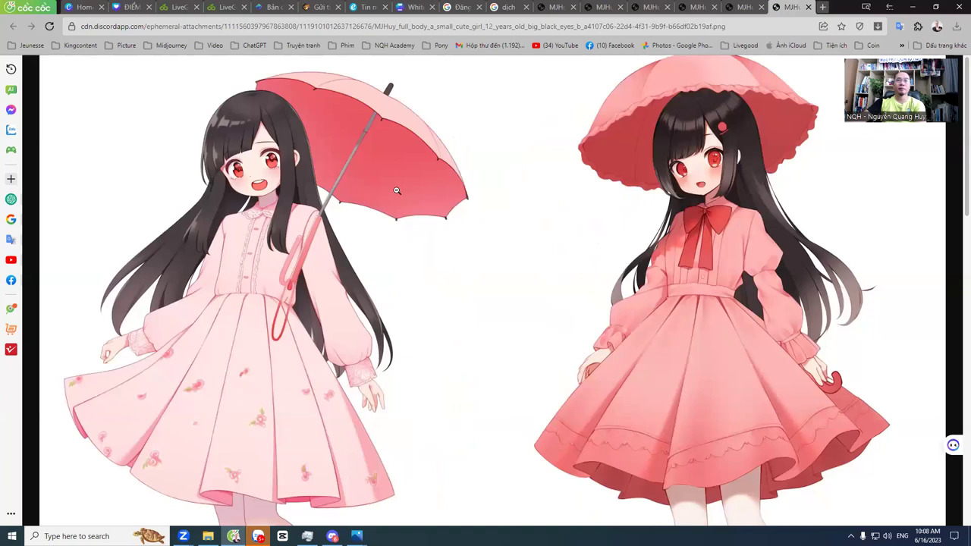
pyautogui.scroll(-8, 425, 205)
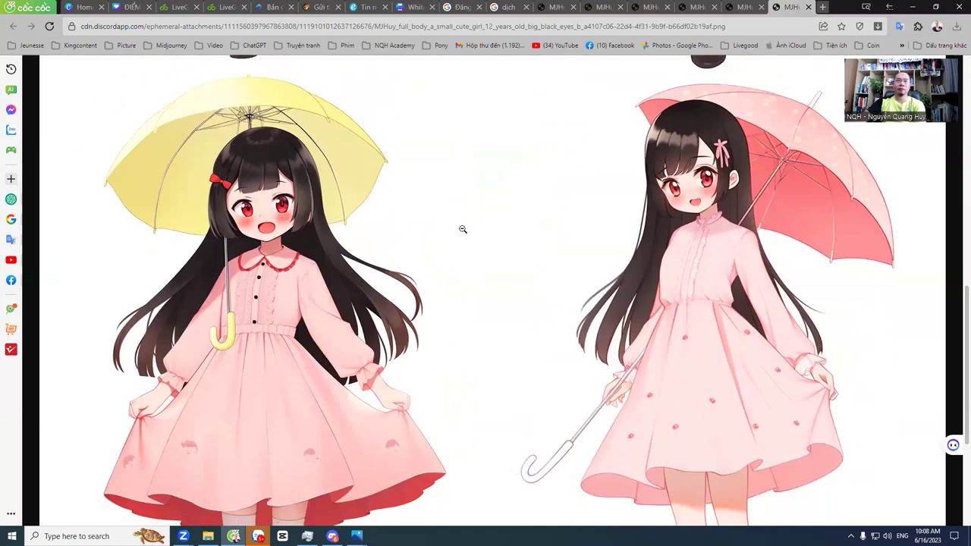
pyautogui.scroll(-3, 463, 229)
pyautogui.scroll(4, 454, 281)
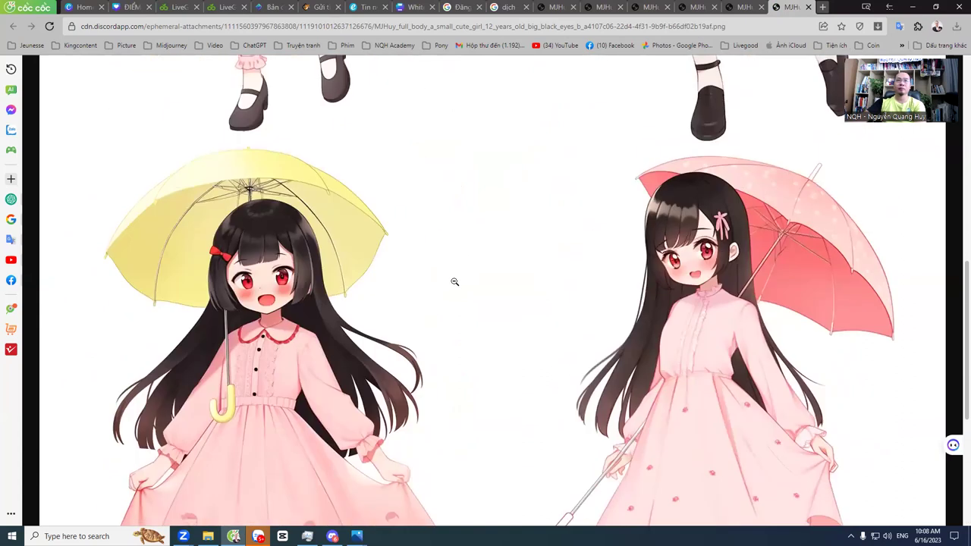
pyautogui.scroll(-10, 454, 281)
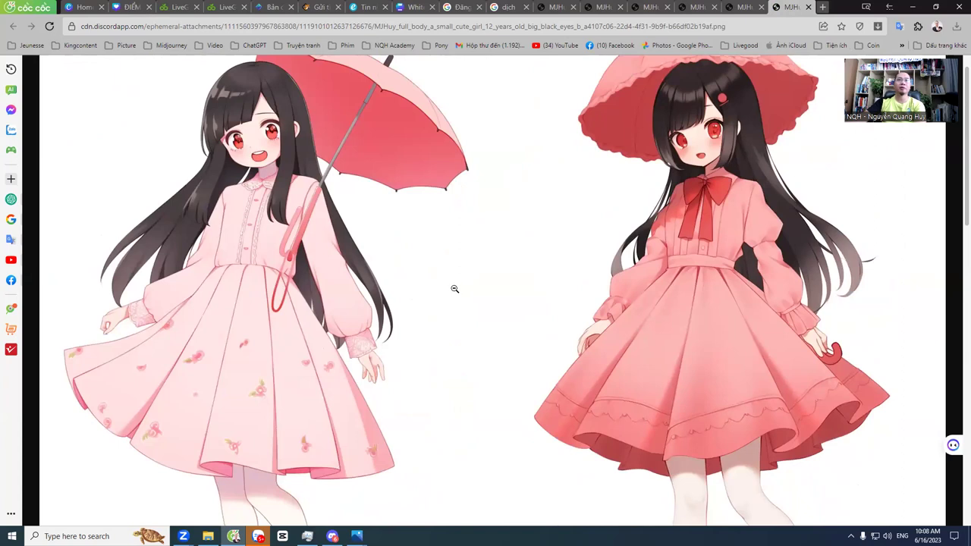
pyautogui.scroll(1, 455, 282)
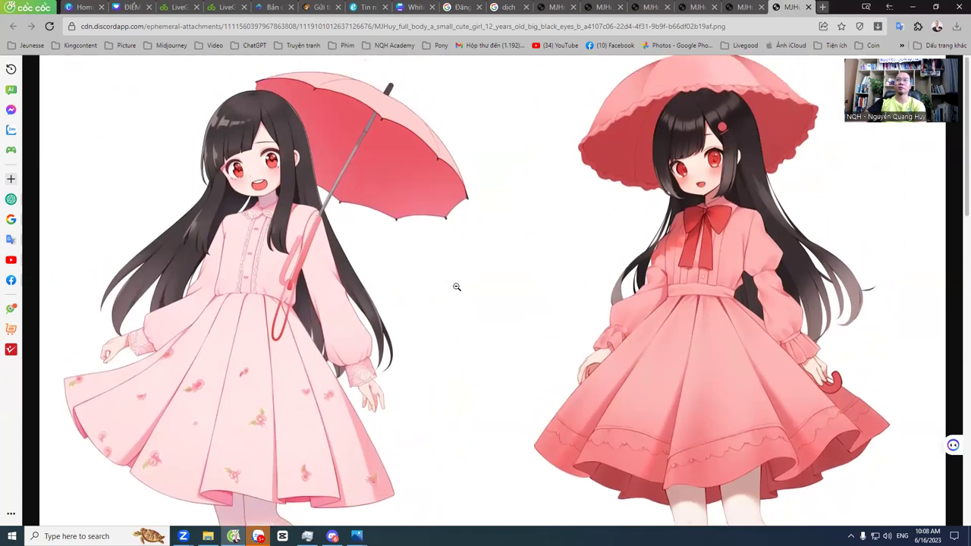
pyautogui.scroll(-3, 455, 281)
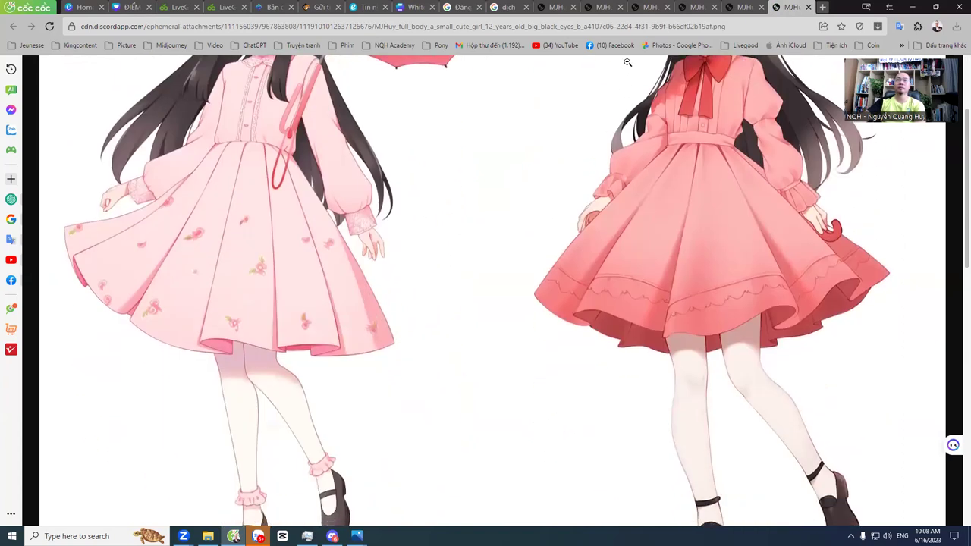
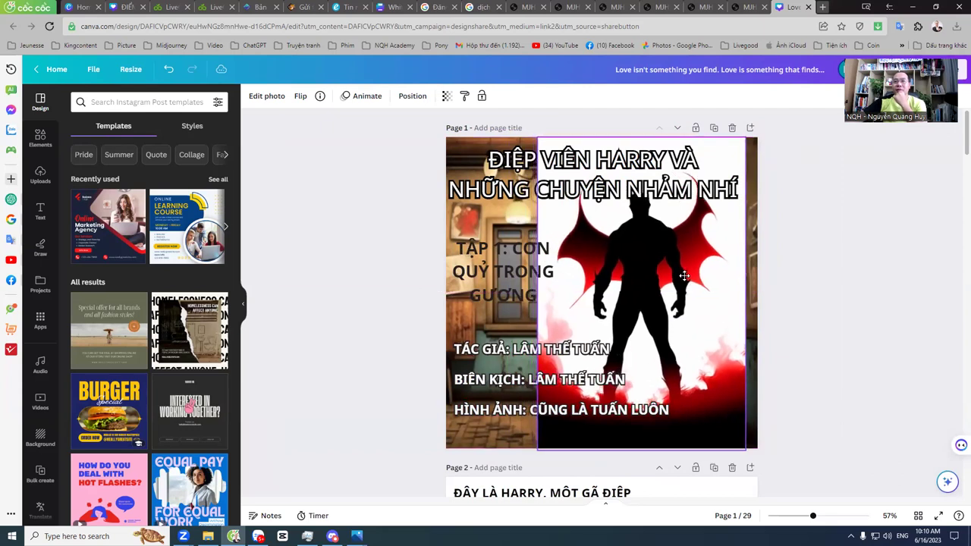
# Step: On page 1 of the Canva comic, move the winged demon image flush with the page's right edge and remove its background
pyautogui.click(799, 271)
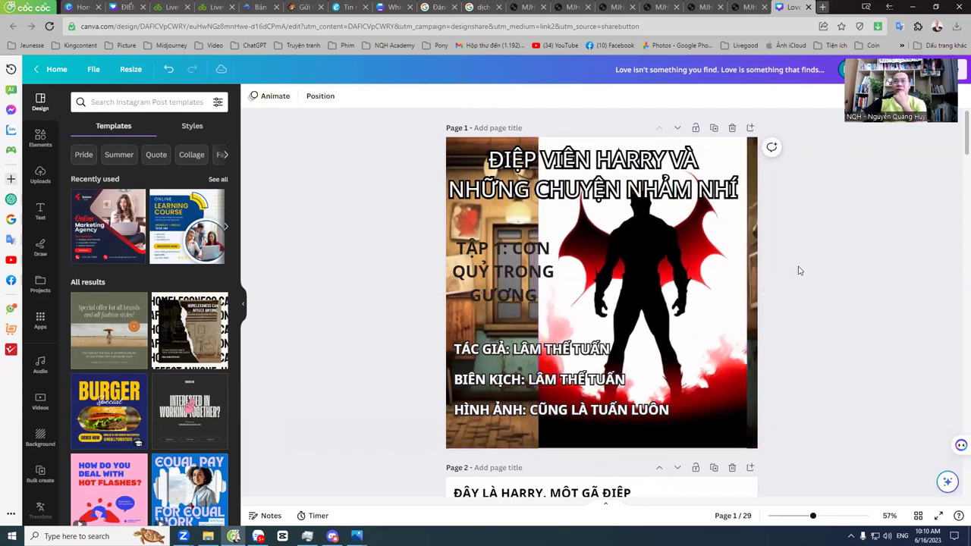
pyautogui.click(658, 277)
pyautogui.moveTo(651, 277); pyautogui.dragTo(664, 272)
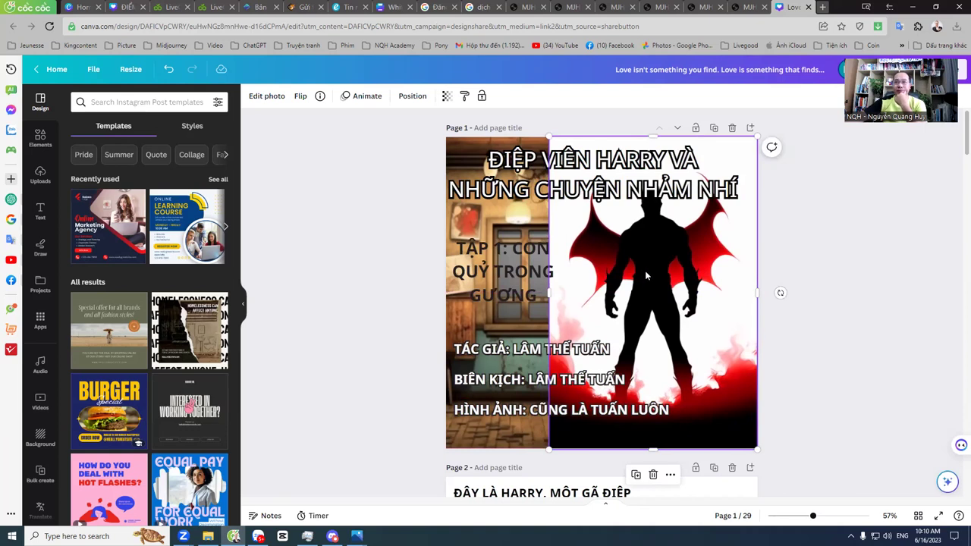
pyautogui.click(266, 95)
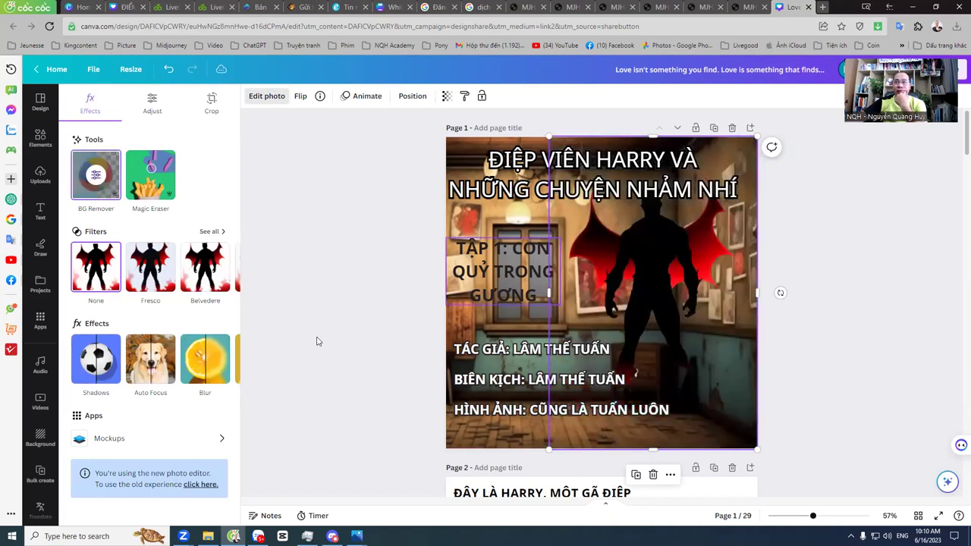
# Step: Enlarge the winged demon silhouette on the cover and position it right of centre so it nearly fills the page height
pyautogui.click(657, 304)
pyautogui.moveTo(651, 288)
pyautogui.mouseDown()
pyautogui.moveTo(661, 293)
pyautogui.moveTo(642, 264)
pyautogui.moveTo(648, 276)
pyautogui.moveTo(638, 280)
pyautogui.mouseUp()
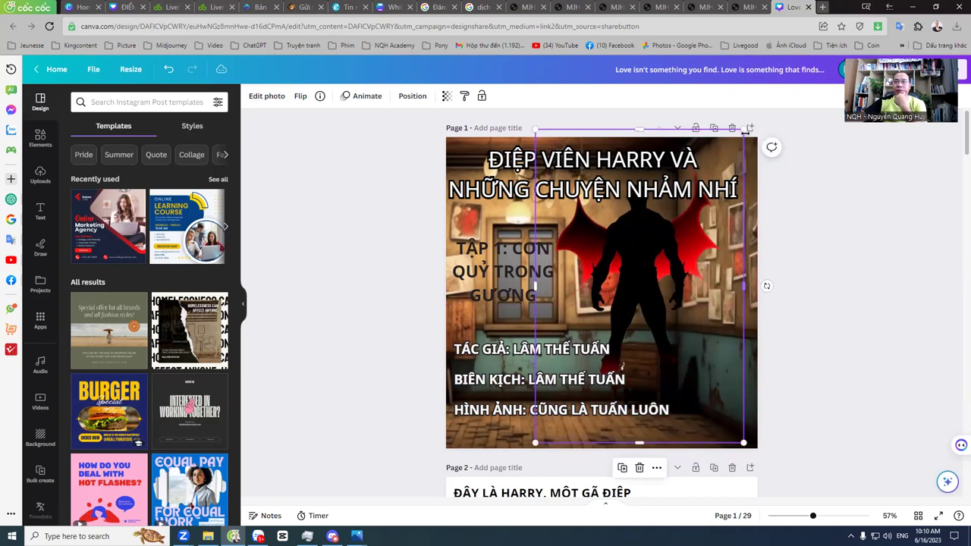
pyautogui.moveTo(744, 129); pyautogui.dragTo(761, 140)
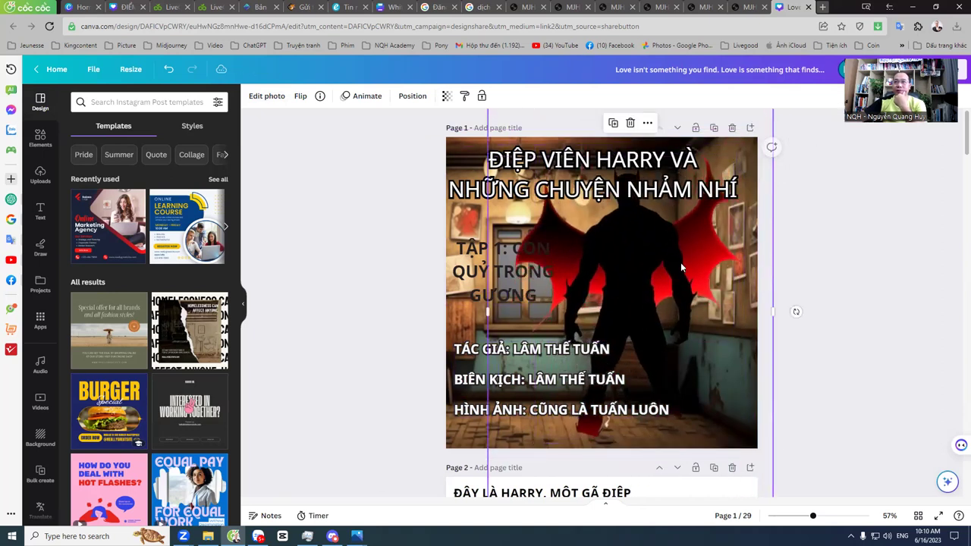
pyautogui.click(670, 308)
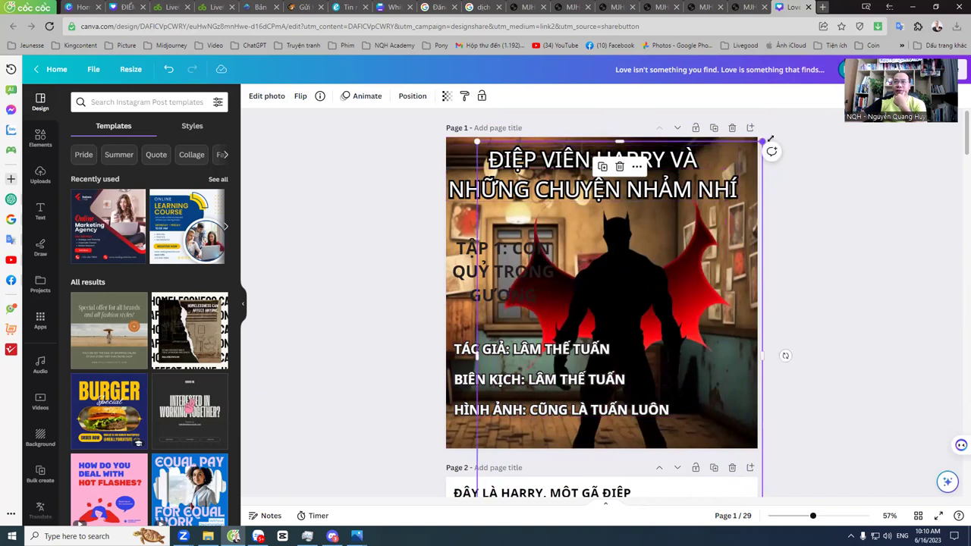
pyautogui.moveTo(770, 139); pyautogui.dragTo(806, 106)
pyautogui.moveTo(707, 293); pyautogui.dragTo(695, 289)
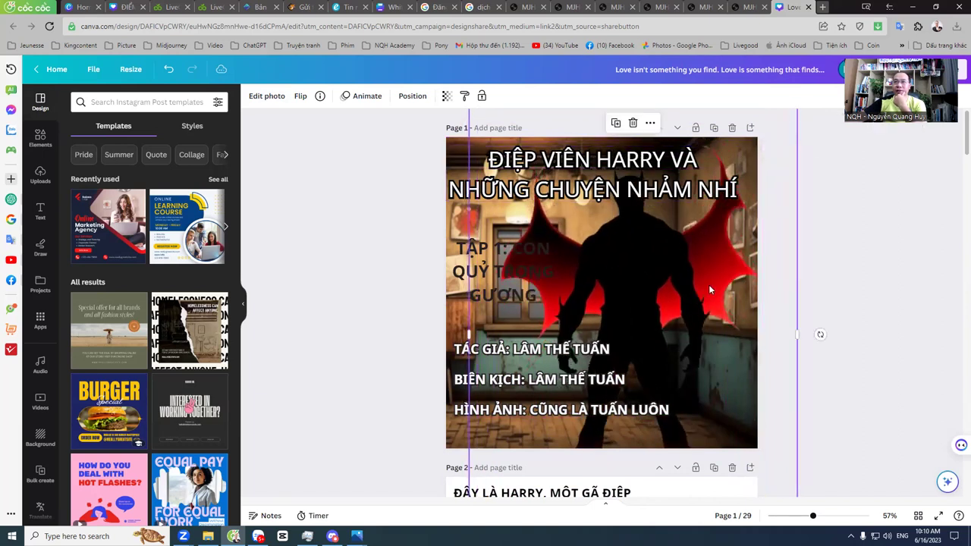
pyautogui.click(705, 199)
pyautogui.click(531, 273)
pyautogui.click(364, 255)
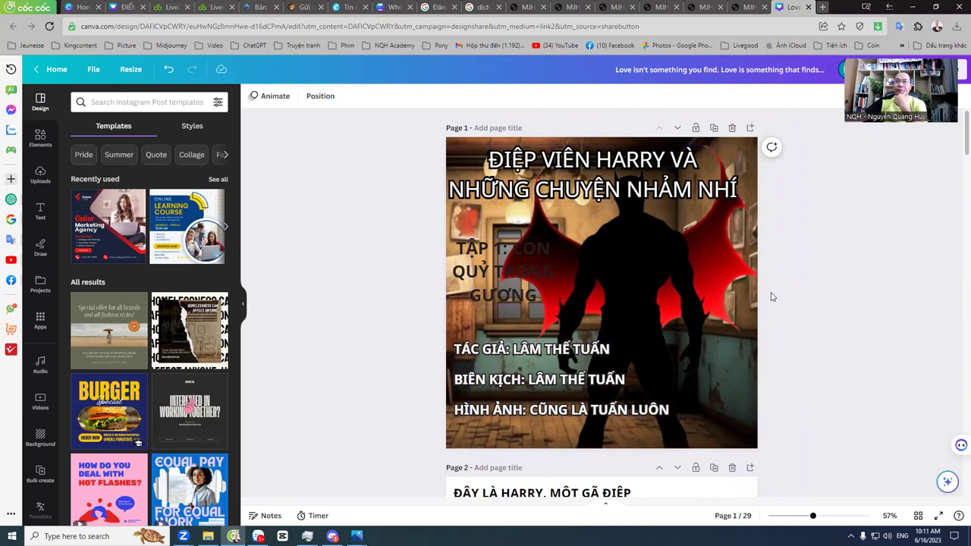
# Step: Nudge the episode subtitle and the main title slightly right and down, away from the cover's edges
pyautogui.moveTo(503, 255); pyautogui.dragTo(508, 261)
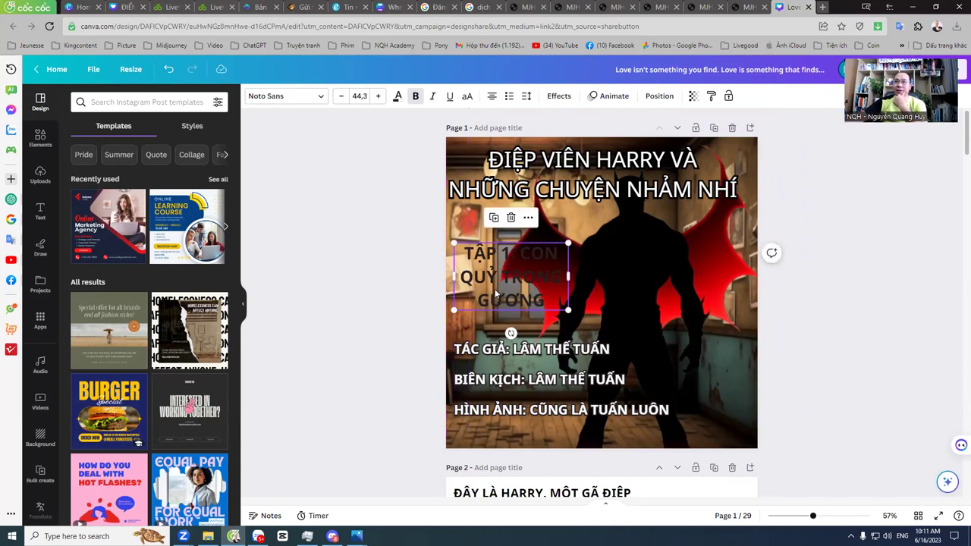
pyautogui.click(381, 290)
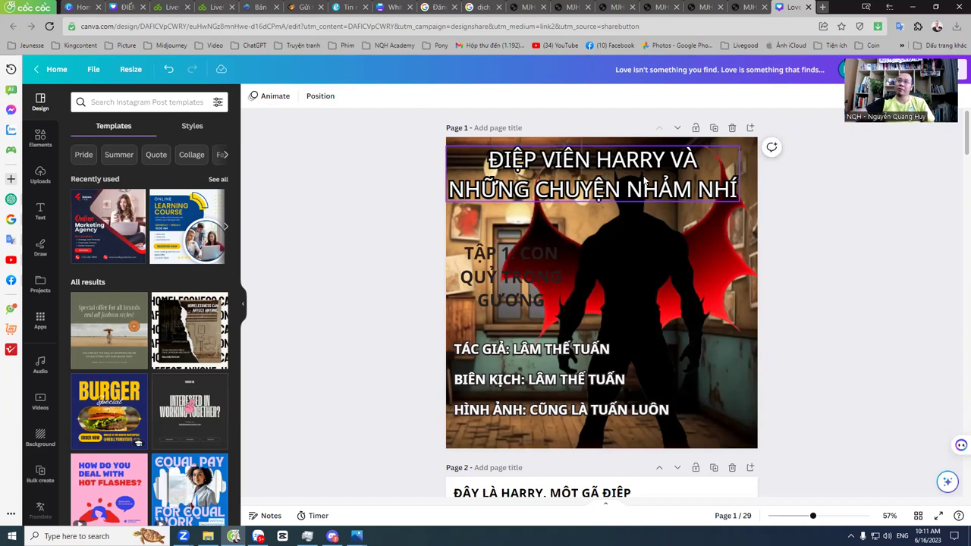
pyautogui.click(640, 195)
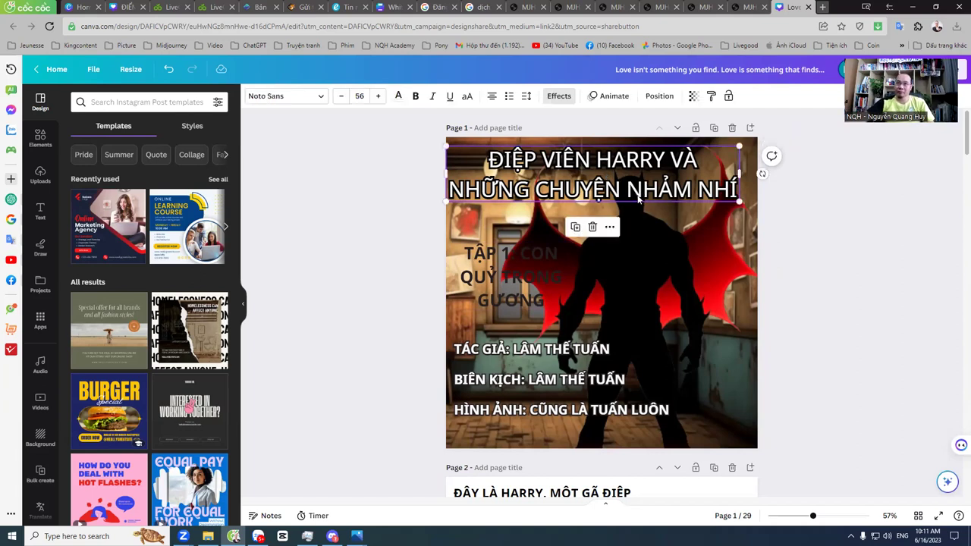
pyautogui.moveTo(627, 196); pyautogui.dragTo(654, 192)
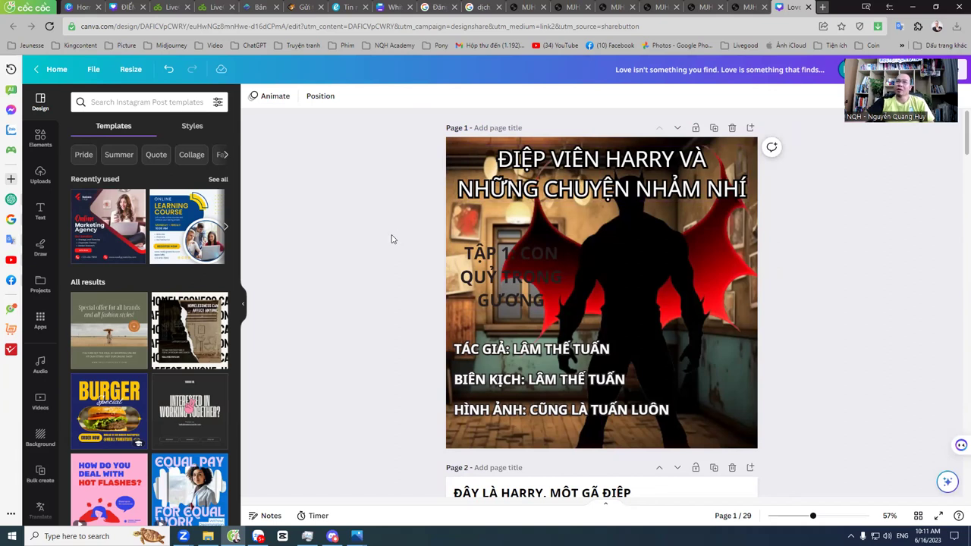
pyautogui.moveTo(578, 193); pyautogui.dragTo(592, 199)
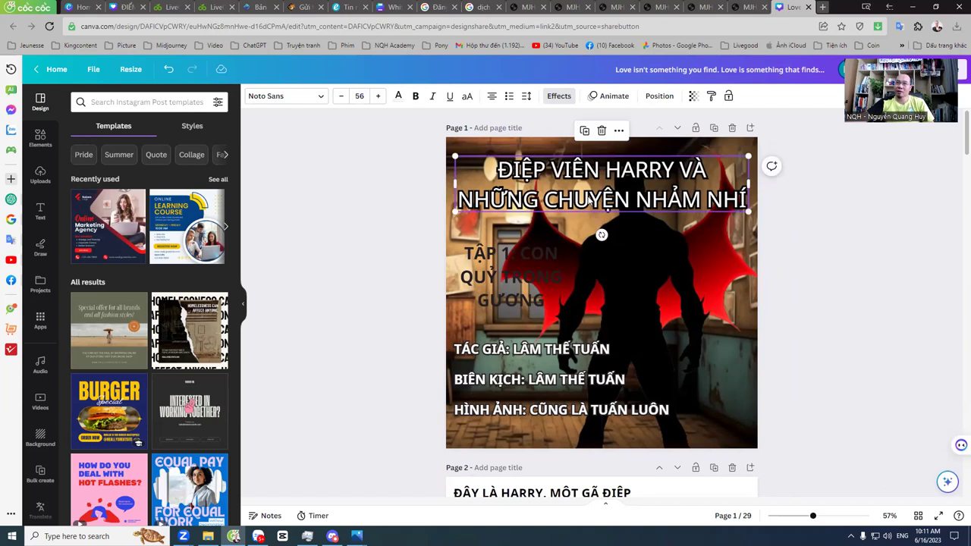
pyautogui.click(523, 249)
pyautogui.click(643, 197)
pyautogui.moveTo(515, 270)
pyautogui.mouseDown()
pyautogui.moveTo(516, 243)
pyautogui.moveTo(520, 274)
pyautogui.mouseUp()
# Step: Move the main title down to the middle of the cover at size 51.8, with the episode subtitle below its right end
pyautogui.moveTo(606, 180); pyautogui.dragTo(611, 225)
pyautogui.moveTo(516, 280); pyautogui.dragTo(689, 327)
pyautogui.moveTo(667, 235); pyautogui.dragTo(742, 284)
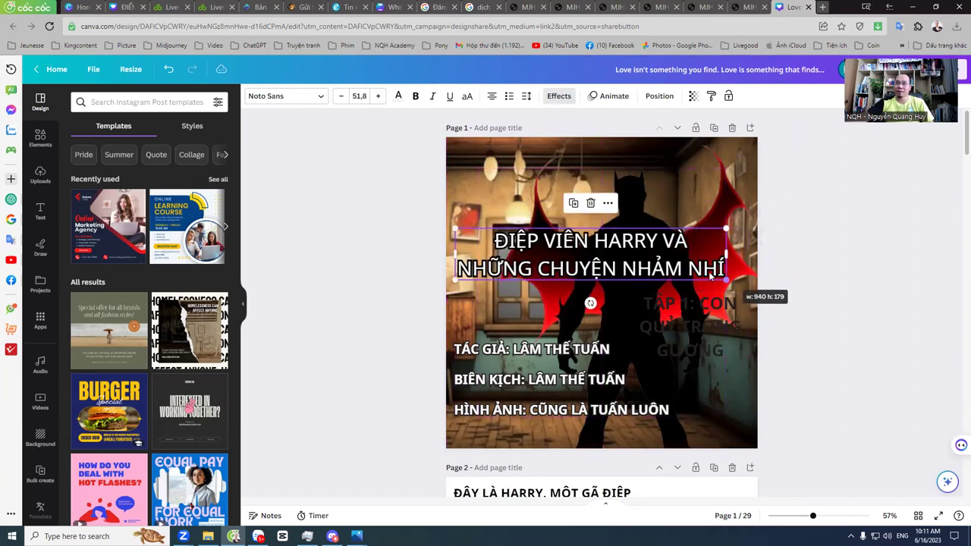
# Step: Shrink the episode subtitle to size 33.6, fit it on two lines and place it directly beneath the title
pyautogui.click(664, 319)
pyautogui.moveTo(664, 319); pyautogui.dragTo(522, 319)
pyautogui.moveTo(607, 327); pyautogui.dragTo(691, 308)
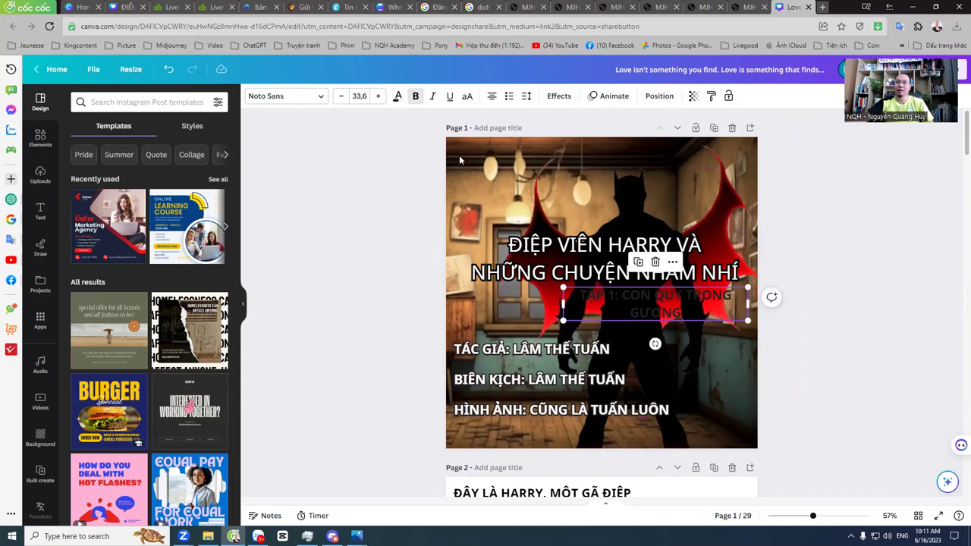
# Step: Change the episode subtitle's text colour to the white document colour
pyautogui.click(397, 97)
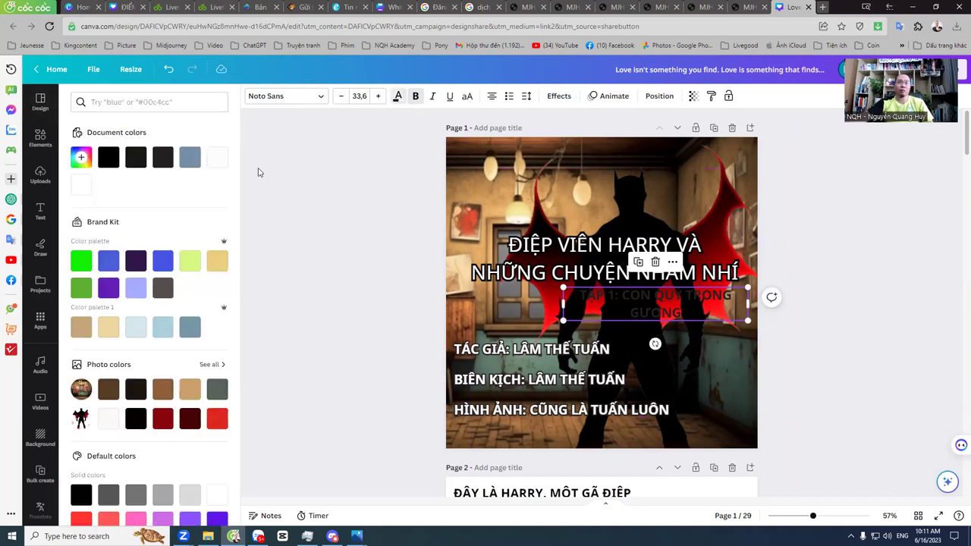
pyautogui.click(217, 159)
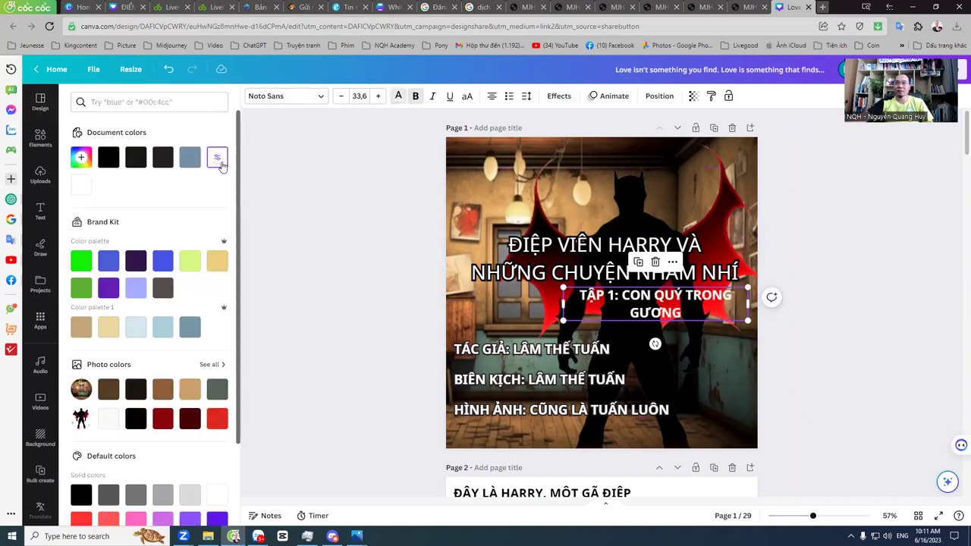
pyautogui.click(371, 297)
# Step: Tighten the credits block's line spacing, shrink the text and move it to the cover's lower-left corner
pyautogui.click(666, 410)
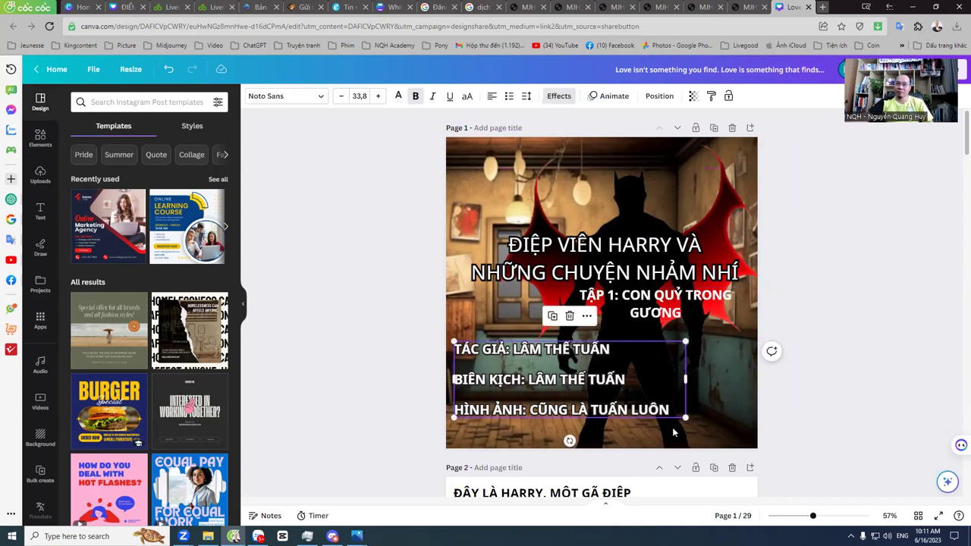
pyautogui.moveTo(687, 417); pyautogui.dragTo(681, 416)
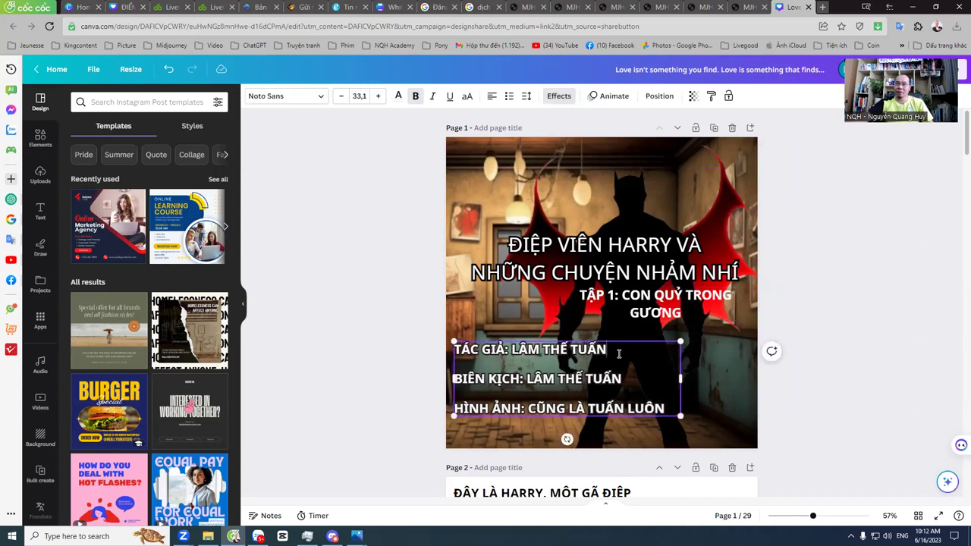
pyautogui.press('Delete')
pyautogui.hotkey('ctrl', 'z')
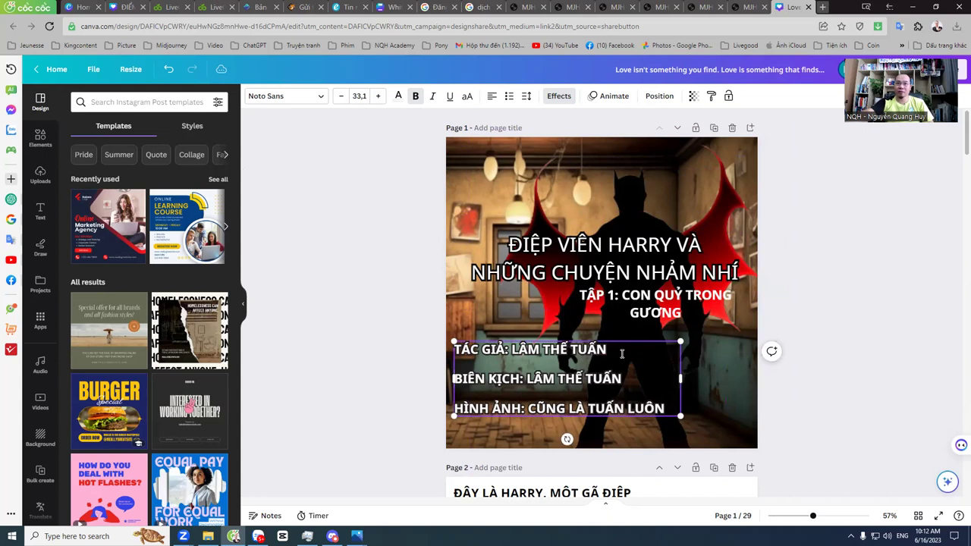
pyautogui.click(519, 96)
pyautogui.moveTo(644, 173); pyautogui.dragTo(522, 180)
pyautogui.moveTo(681, 391); pyautogui.dragTo(509, 427)
pyautogui.hotkey('ctrl', 'shift', '.')
# Step: Enlarge the main title to size 55 and reposition it with the subtitle across the demon's torso, just below the cover's centre
pyautogui.click(599, 270)
pyautogui.moveTo(657, 303); pyautogui.dragTo(649, 317)
pyautogui.moveTo(663, 247); pyautogui.dragTo(662, 262)
pyautogui.moveTo(468, 246); pyautogui.dragTo(457, 240)
pyautogui.moveTo(584, 269); pyautogui.dragTo(596, 265)
pyautogui.moveTo(645, 317); pyautogui.dragTo(643, 333)
pyautogui.moveTo(666, 253); pyautogui.dragTo(671, 273)
pyautogui.click(367, 280)
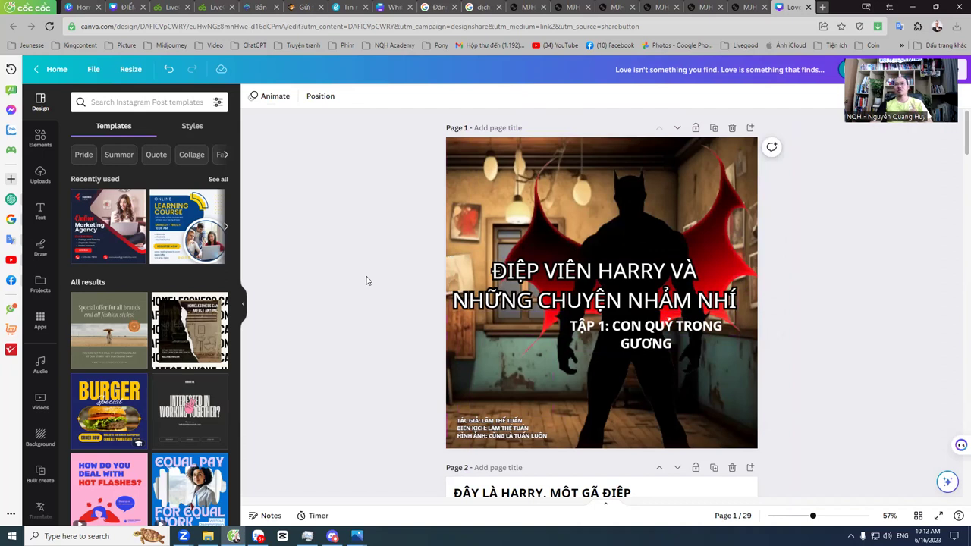
pyautogui.moveTo(601, 277); pyautogui.dragTo(609, 269)
pyautogui.moveTo(645, 334); pyautogui.dragTo(652, 323)
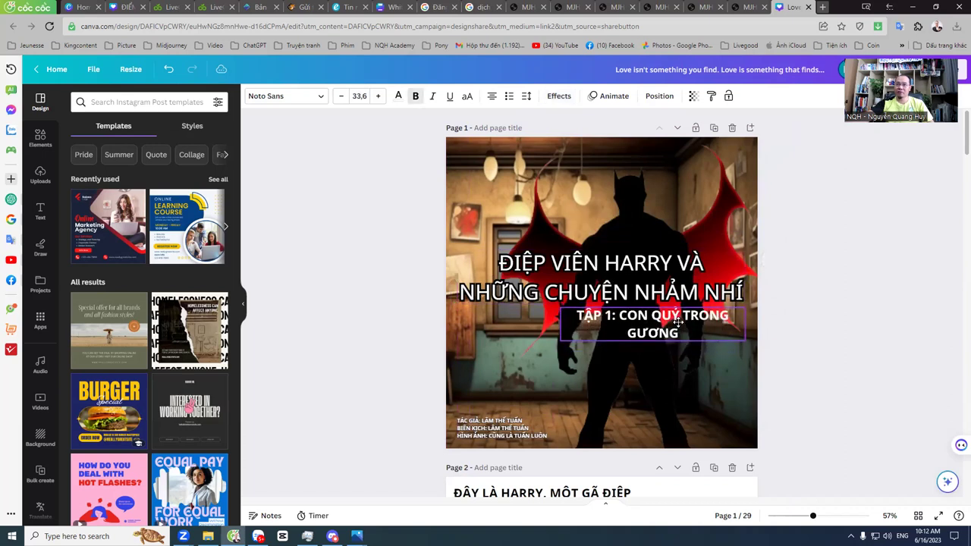
# Step: Enlarge the credits text slightly in the cover's lower-left corner
pyautogui.click(501, 424)
pyautogui.moveTo(550, 415); pyautogui.dragTo(556, 408)
pyautogui.click(309, 379)
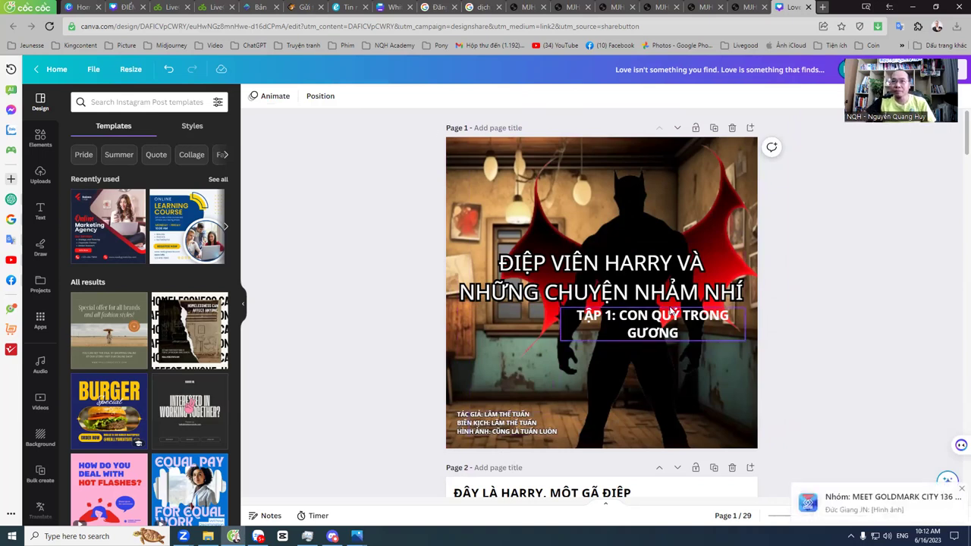
# Step: Apply the Shadow text effect to the episode subtitle and set its shadow colour to black
pyautogui.click(673, 327)
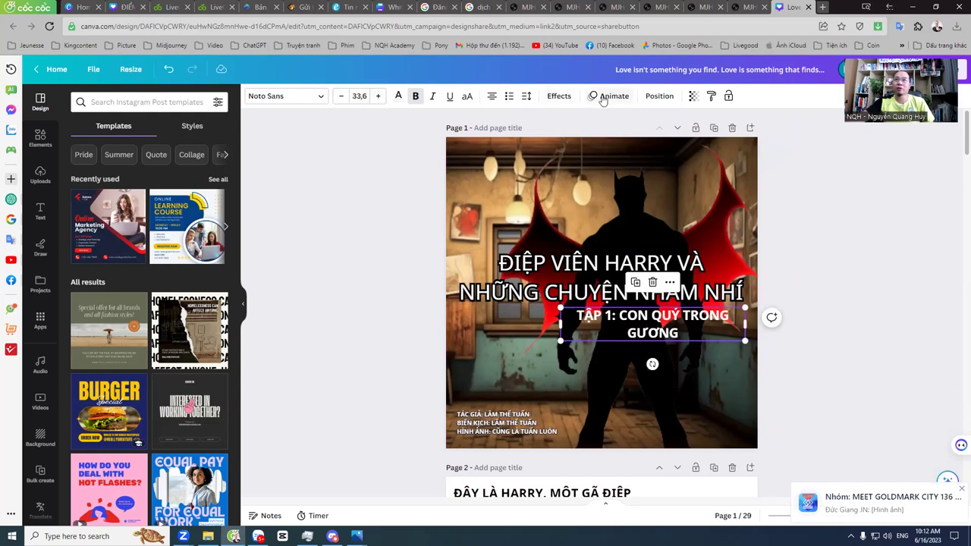
pyautogui.click(552, 97)
pyautogui.click(149, 160)
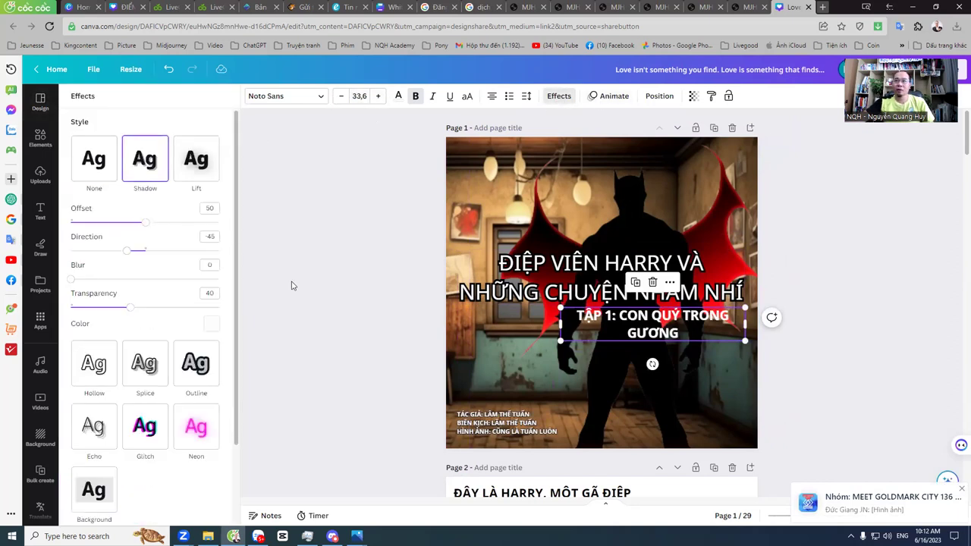
pyautogui.click(306, 287)
pyautogui.click(628, 331)
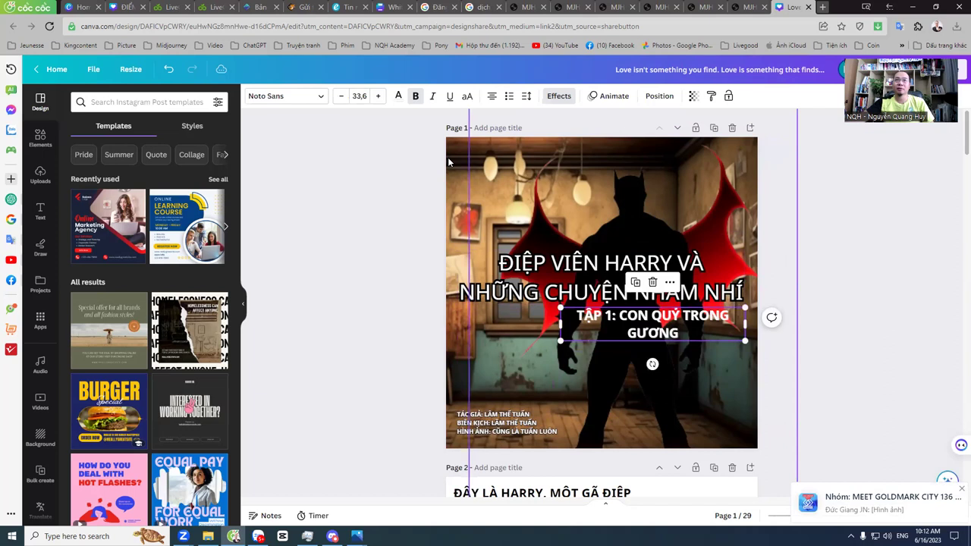
pyautogui.click(559, 97)
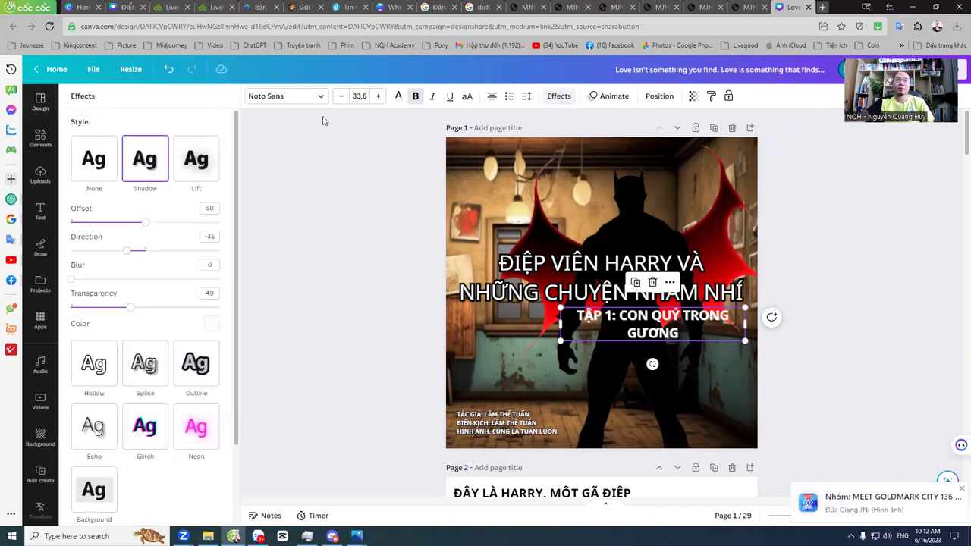
pyautogui.click(211, 325)
pyautogui.click(102, 166)
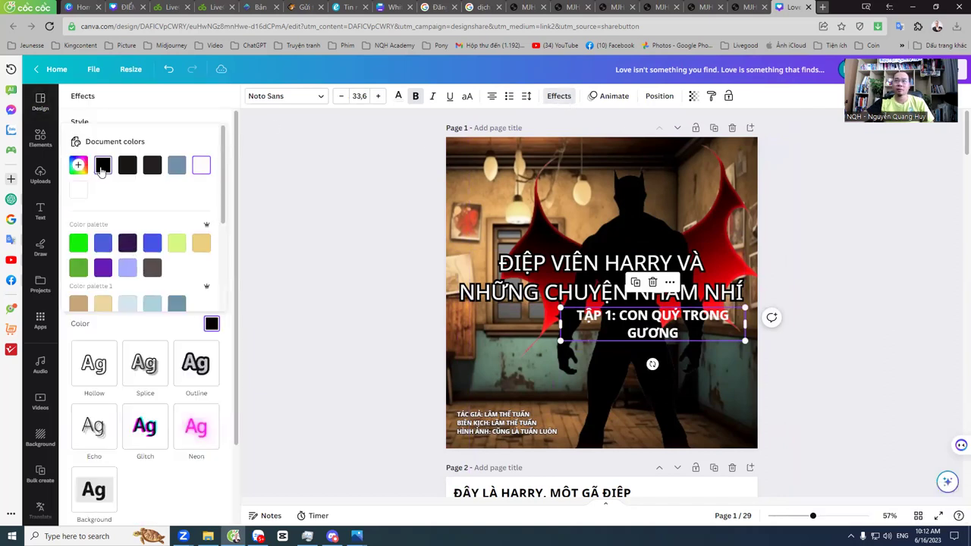
pyautogui.click(319, 250)
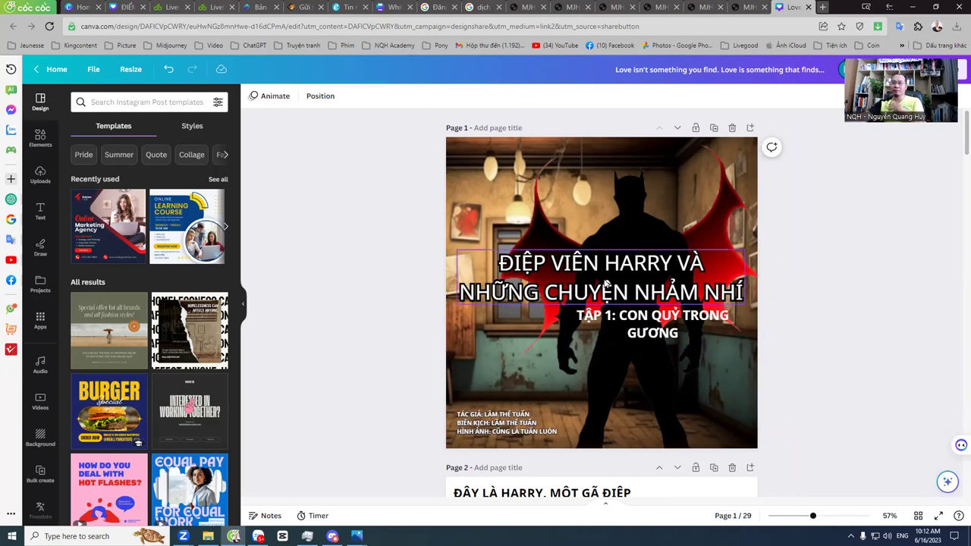
# Step: Raise the main title slightly and shift the cover's background photo to the right behind the demon
pyautogui.moveTo(606, 283); pyautogui.dragTo(605, 278)
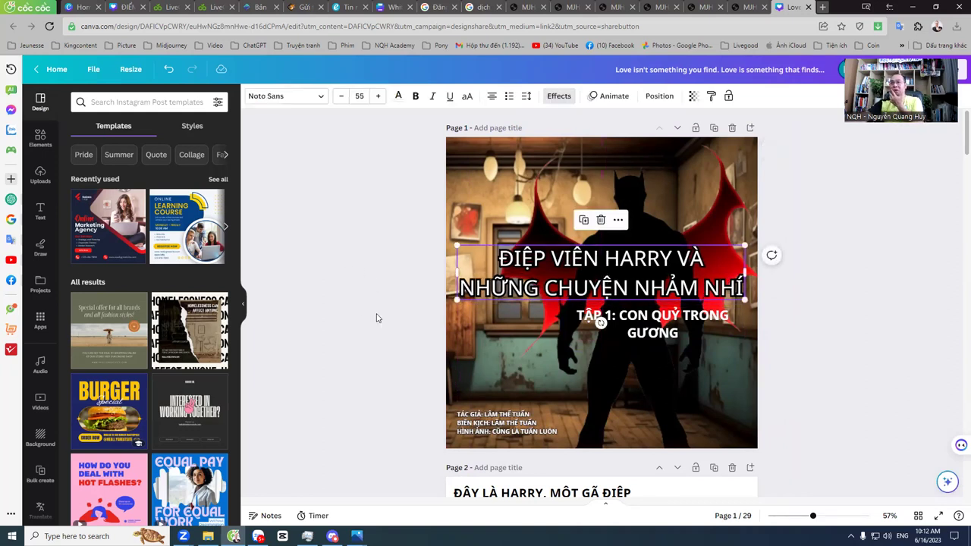
pyautogui.click(462, 179)
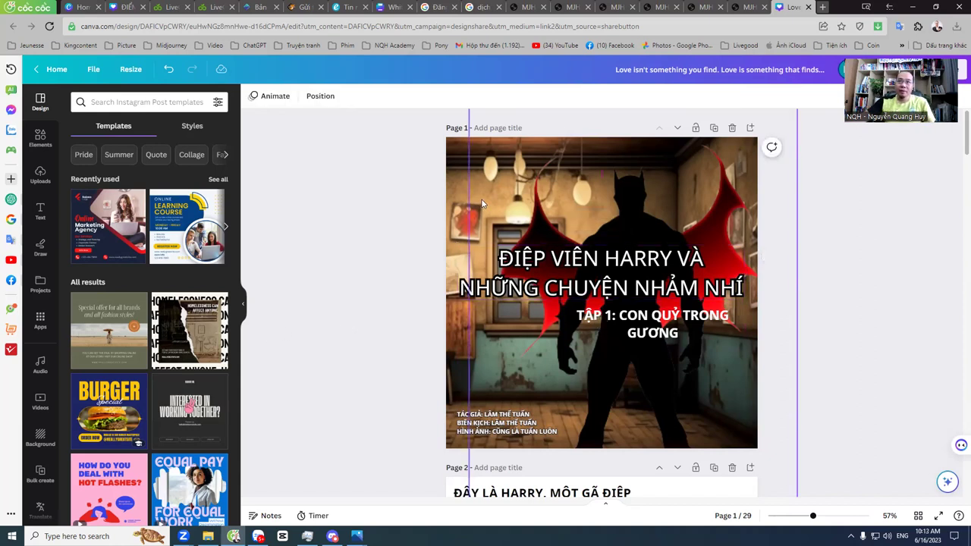
pyautogui.moveTo(462, 179); pyautogui.dragTo(523, 180)
pyautogui.click(363, 232)
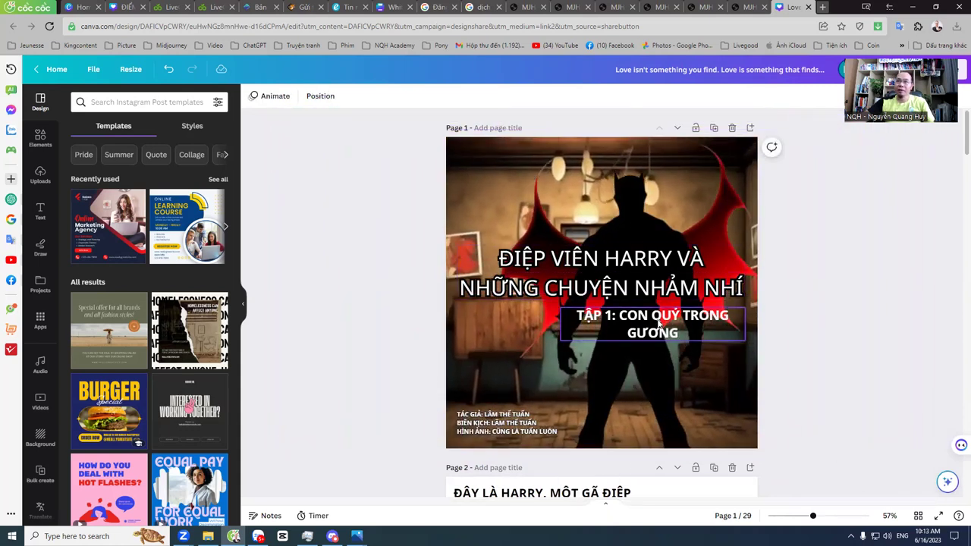
# Step: Widen the episode subtitle's text box so it fits on one line and centre it directly beneath the main title
pyautogui.click(739, 328)
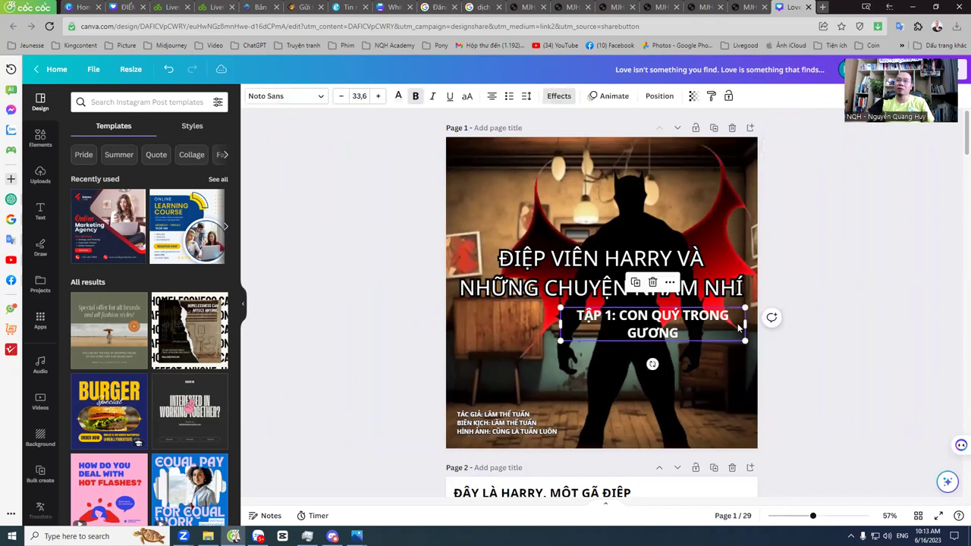
pyautogui.moveTo(745, 322); pyautogui.dragTo(702, 313)
pyautogui.click(329, 278)
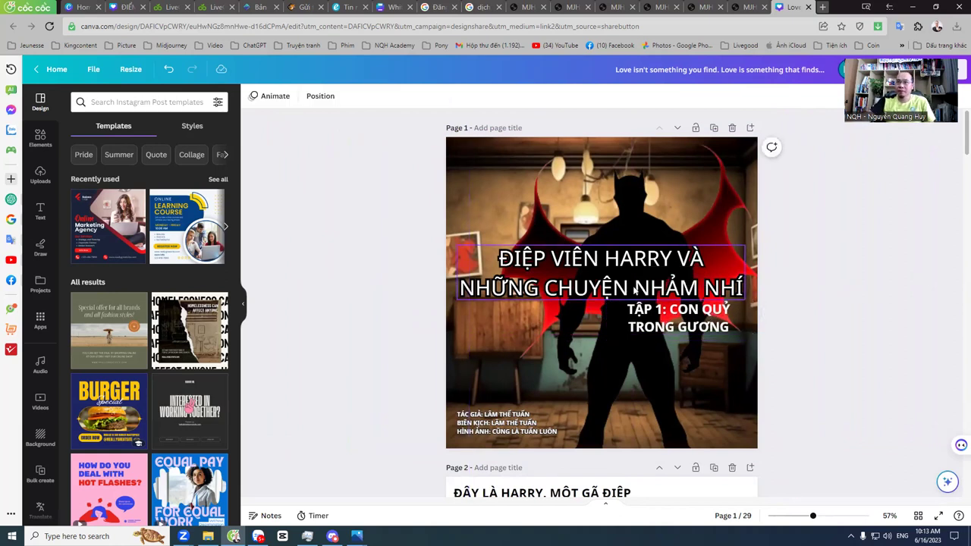
pyautogui.moveTo(674, 326); pyautogui.dragTo(682, 326)
pyautogui.moveTo(614, 318); pyautogui.dragTo(496, 309)
pyautogui.moveTo(587, 315); pyautogui.dragTo(560, 318)
pyautogui.click(374, 304)
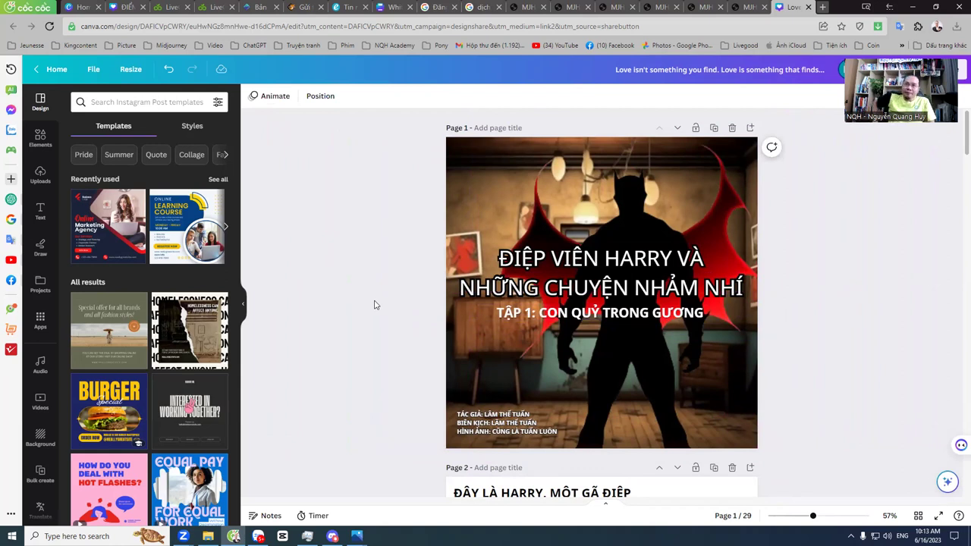
# Step: Shrink both text blocks on page 2 to about size 14.4 and stack them in the page's upper-left area
pyautogui.scroll(-3, 372, 308)
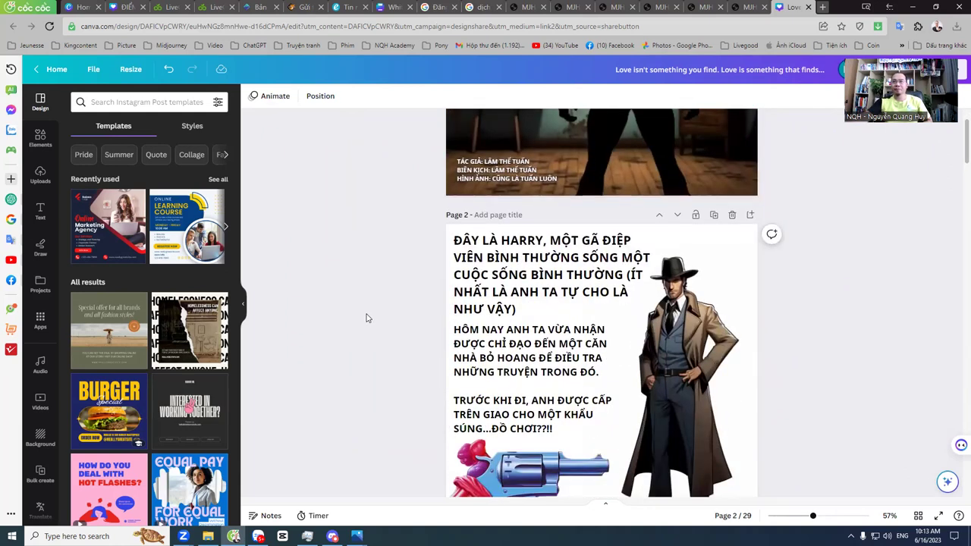
pyautogui.scroll(-1, 436, 388)
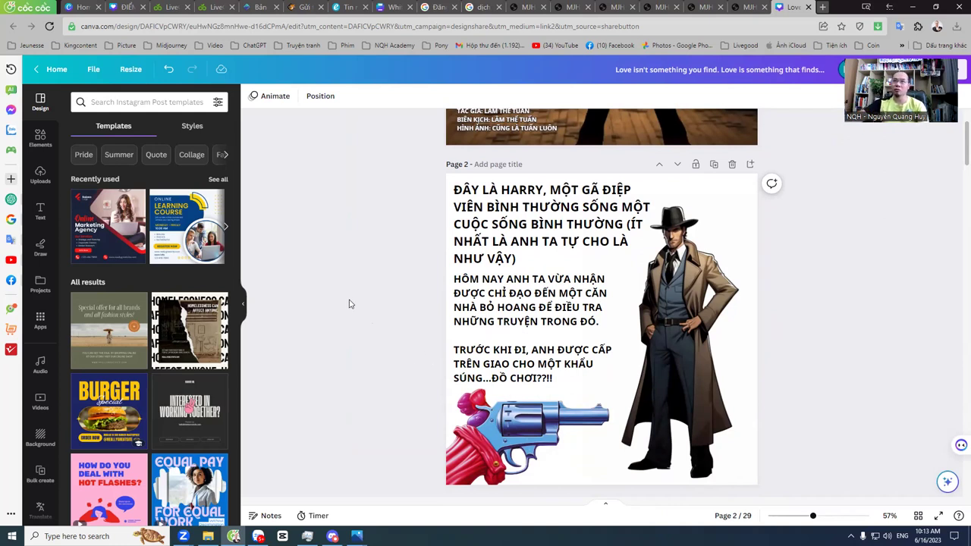
pyautogui.click(466, 239)
pyautogui.moveTo(626, 254); pyautogui.dragTo(600, 199)
pyautogui.moveTo(536, 198); pyautogui.dragTo(542, 210)
pyautogui.moveTo(561, 288); pyautogui.dragTo(568, 237)
pyautogui.moveTo(621, 333); pyautogui.dragTo(556, 249)
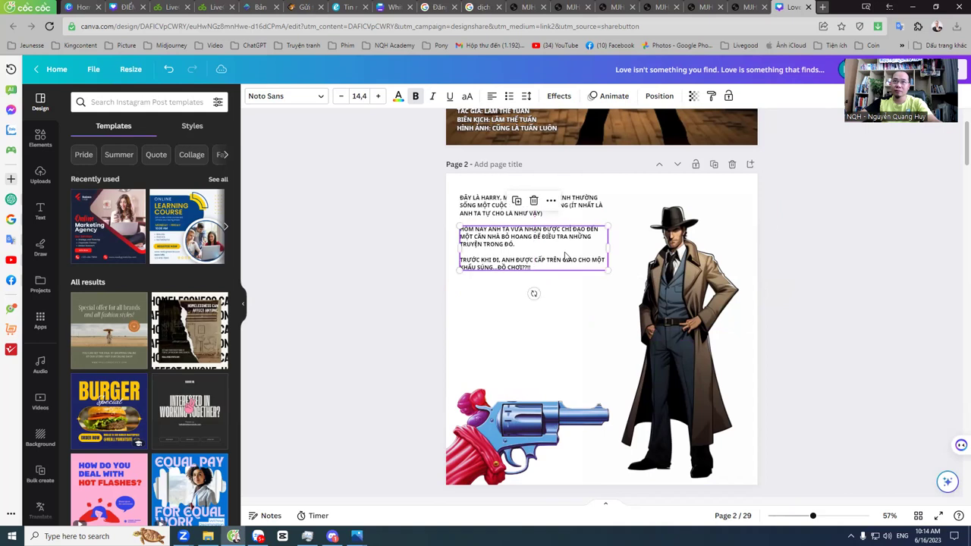
# Step: Remove the blank line inside page 2's second text block and move the block up directly beneath the first one
pyautogui.click(553, 249)
pyautogui.press('BackSpace')
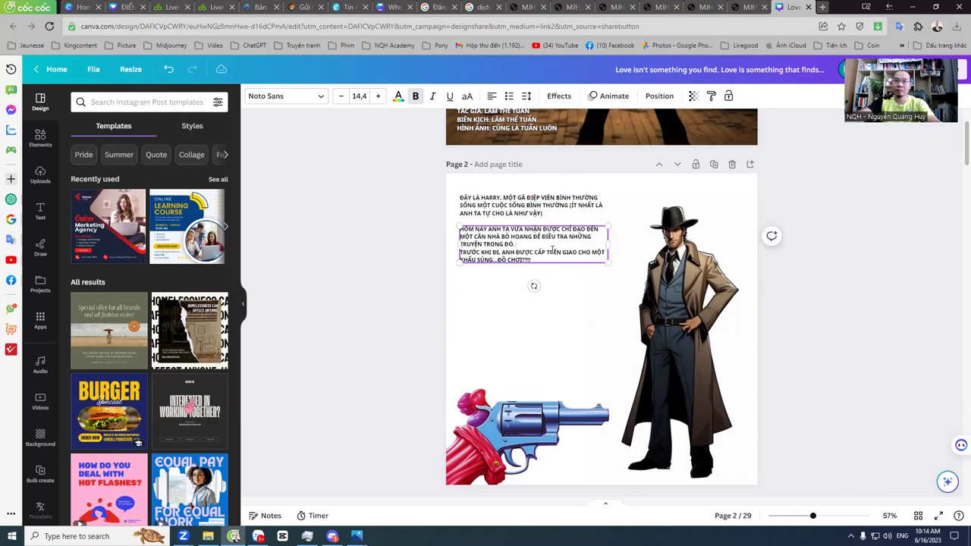
pyautogui.moveTo(606, 265)
pyautogui.mouseDown()
pyautogui.moveTo(555, 240)
pyautogui.moveTo(608, 257)
pyautogui.mouseUp()
pyautogui.click(529, 281)
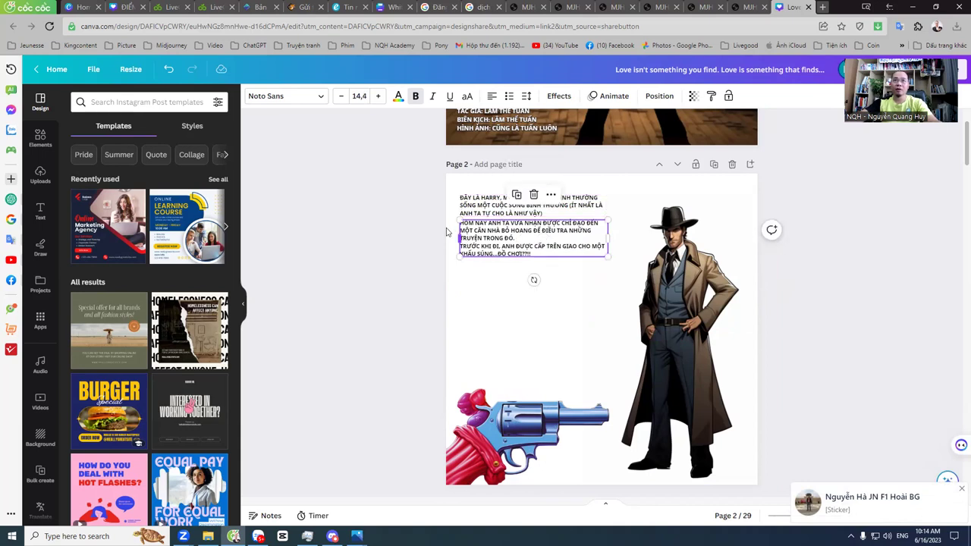
pyautogui.click(391, 220)
# Step: Search the elements library for "bubble"
pyautogui.click(40, 137)
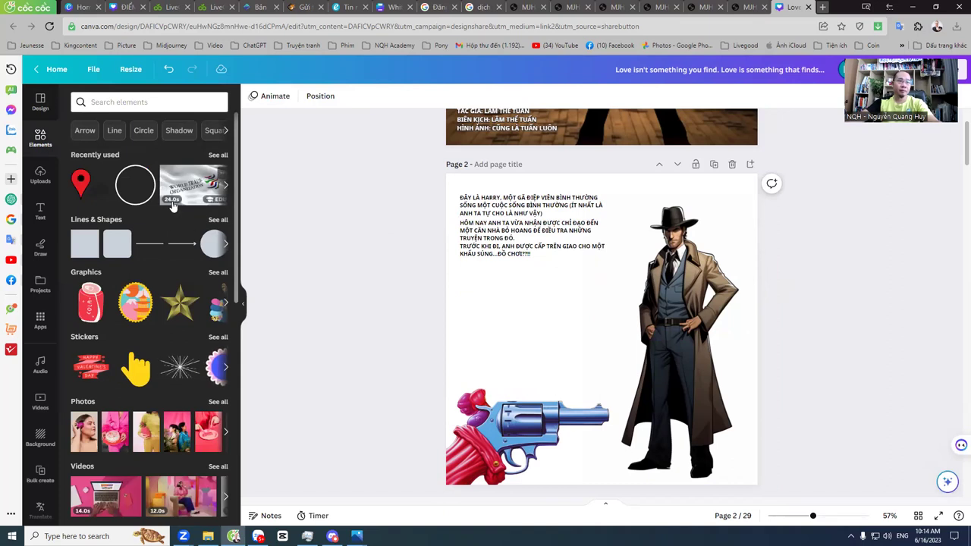
pyautogui.scroll(-4, 169, 207)
pyautogui.scroll(-15, 161, 248)
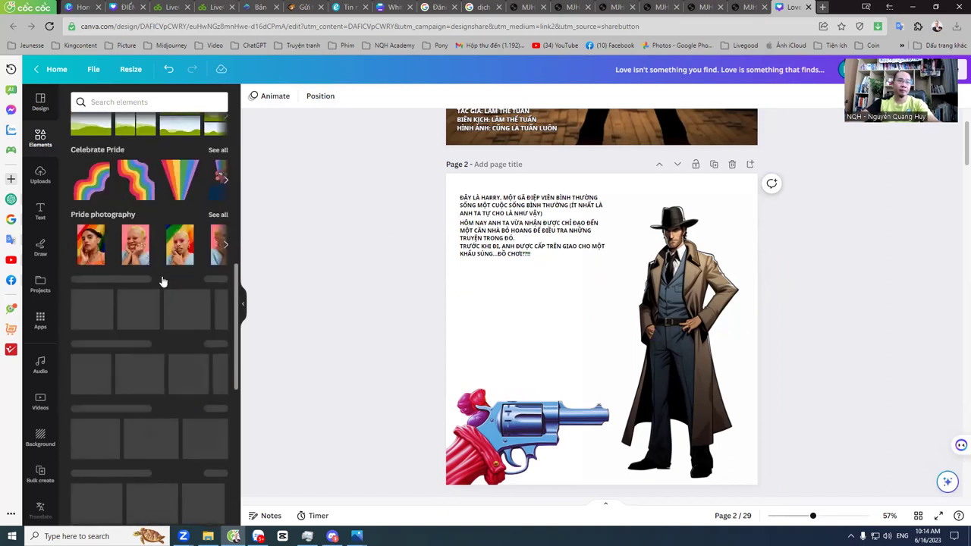
pyautogui.scroll(2, 161, 222)
pyautogui.click(148, 101)
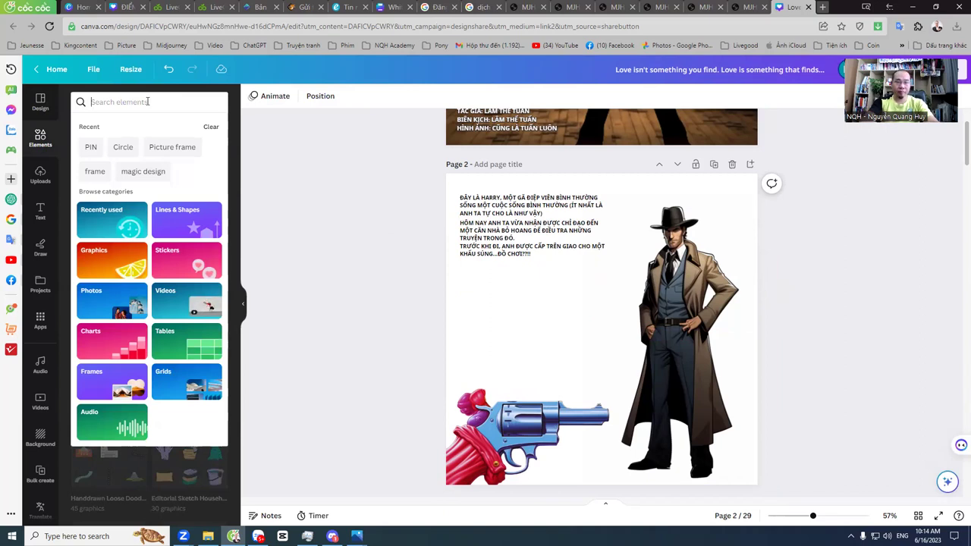
pyautogui.write('bub')
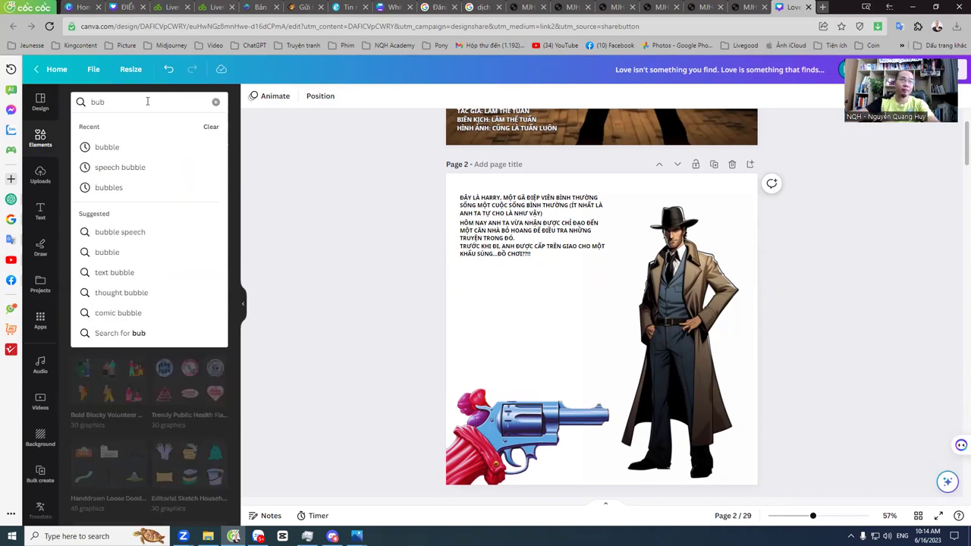
pyautogui.click(122, 147)
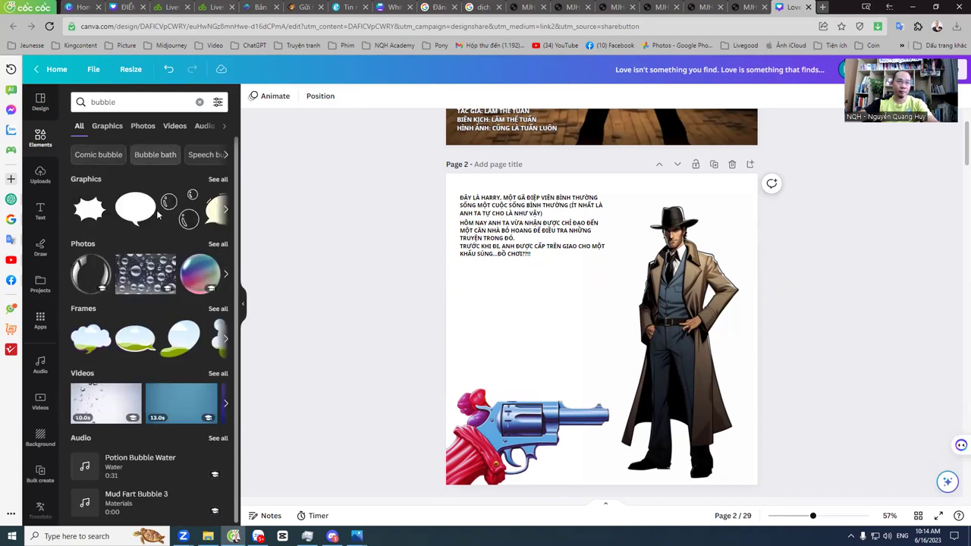
# Step: Try out the bubble graphics on page 2 and add a white rounded rectangle with a black outline below the text blocks
pyautogui.click(136, 211)
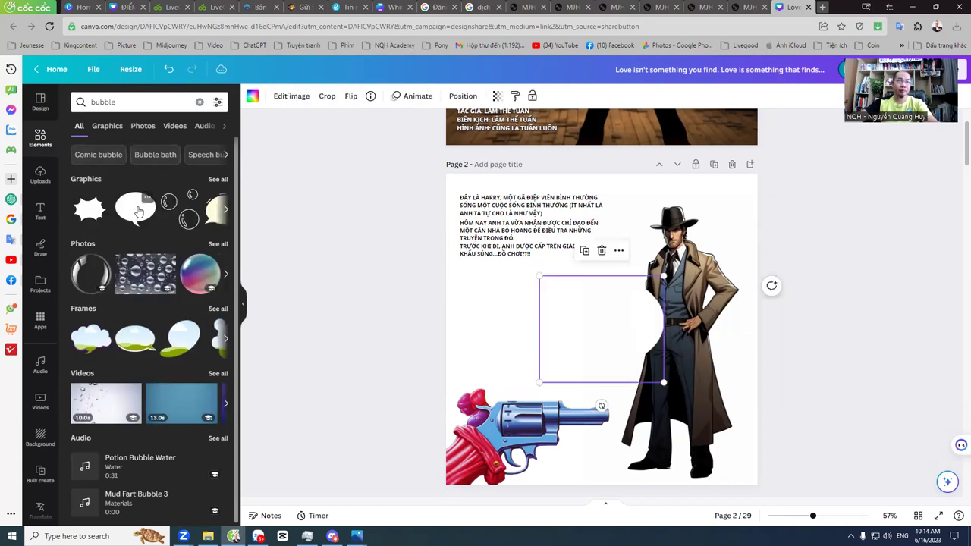
pyautogui.click(218, 180)
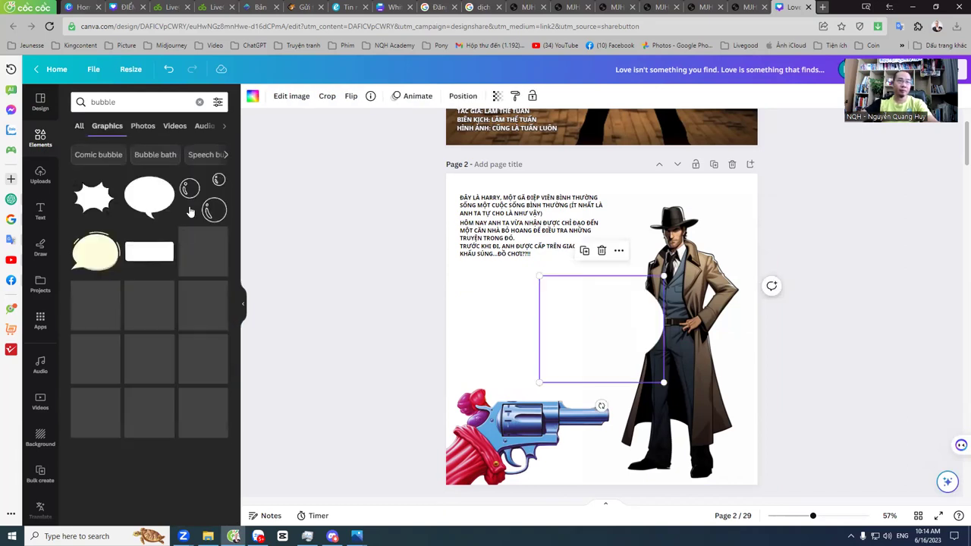
pyautogui.scroll(-10, 146, 352)
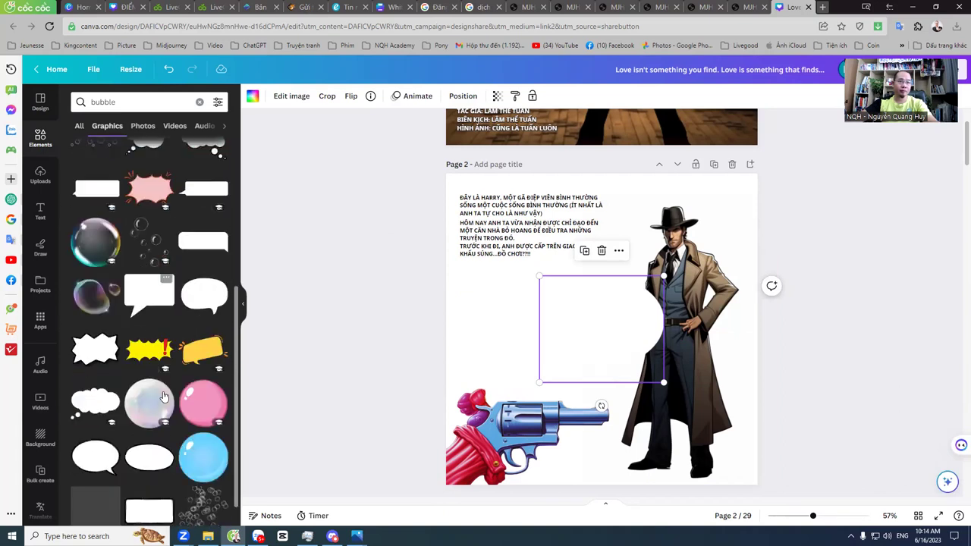
pyautogui.click(147, 296)
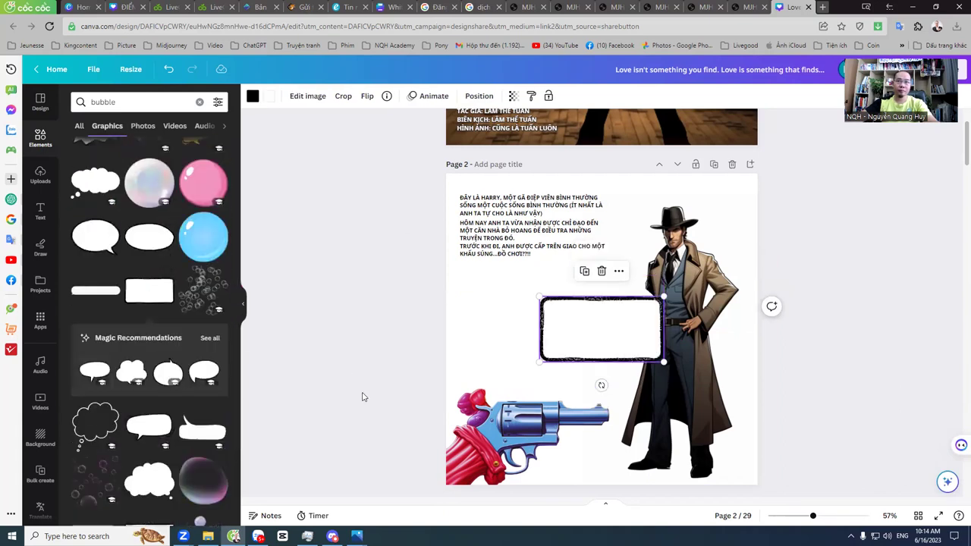
pyautogui.scroll(-3, 151, 406)
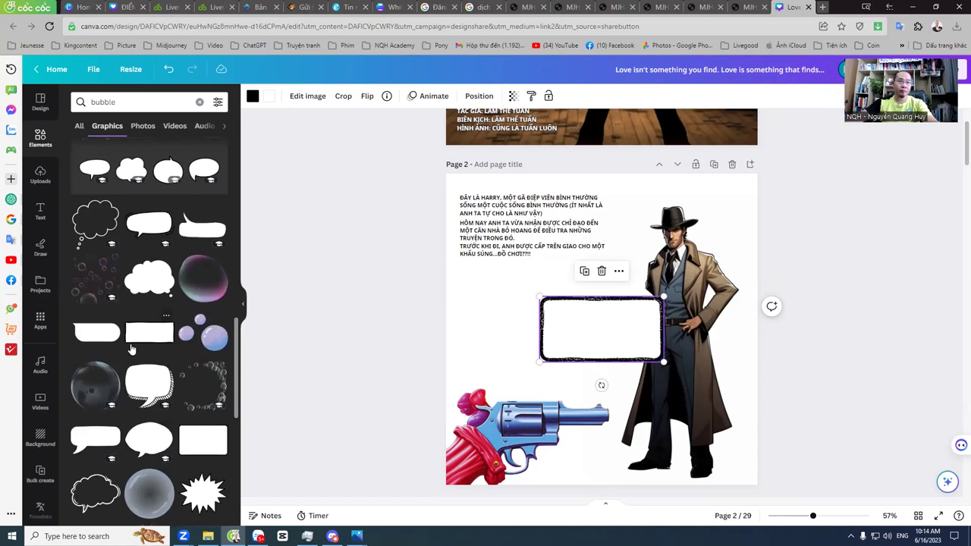
pyautogui.click(203, 440)
pyautogui.scroll(-1, 203, 440)
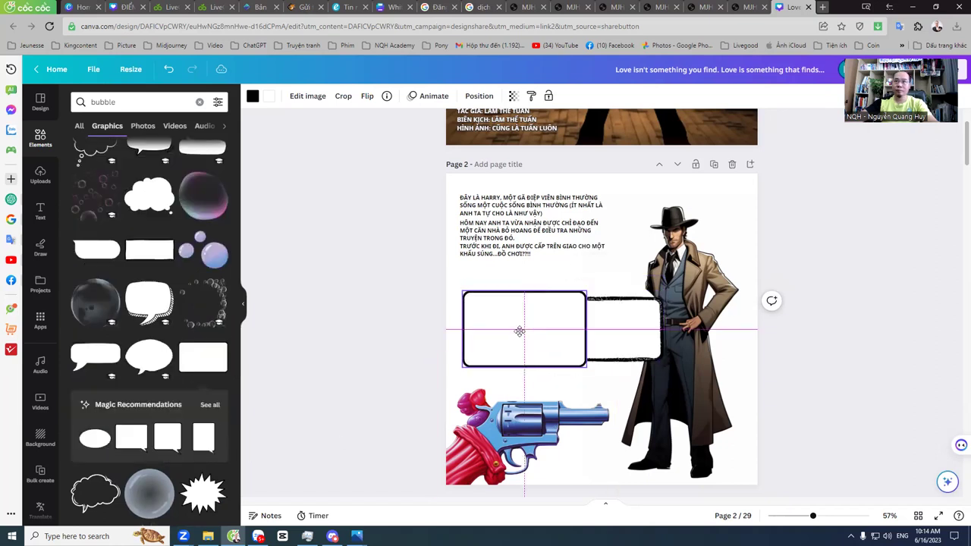
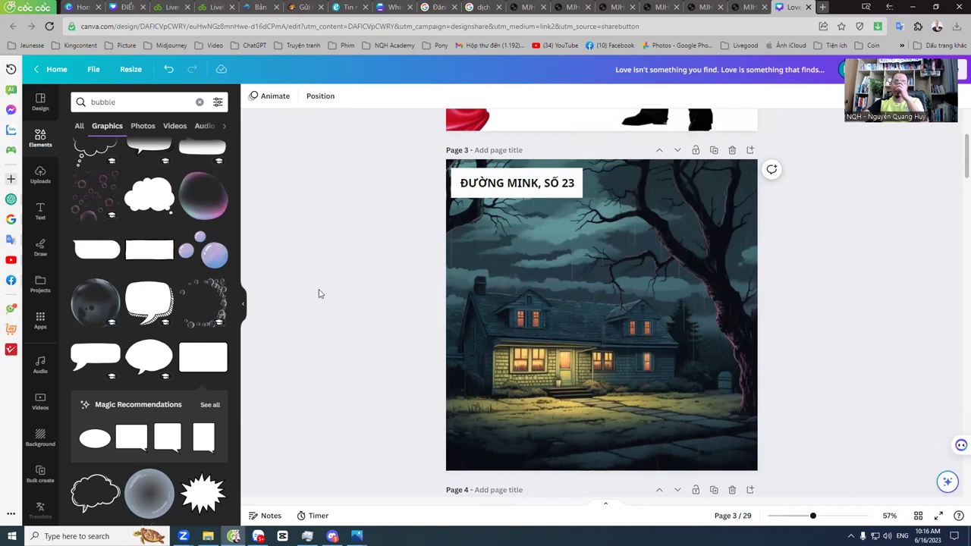
# Step: Shrink the upper speech text on page 4 to about size 14.2 and scale its bubble down to fit around it
pyautogui.click(516, 183)
pyautogui.click(391, 339)
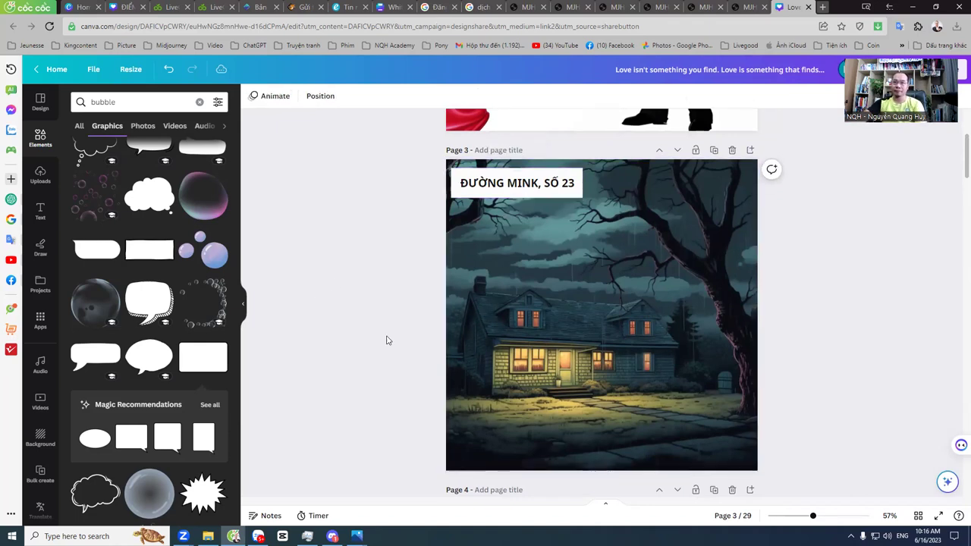
pyautogui.scroll(-3, 383, 359)
pyautogui.scroll(-1, 384, 360)
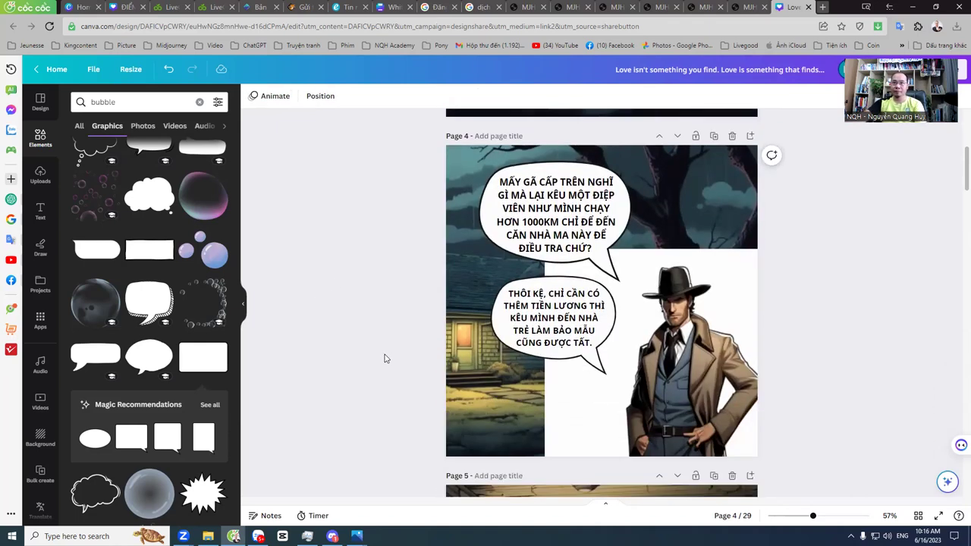
pyautogui.click(589, 250)
pyautogui.moveTo(620, 257); pyautogui.dragTo(574, 226)
pyautogui.moveTo(533, 201); pyautogui.dragTo(567, 233)
pyautogui.click(493, 183)
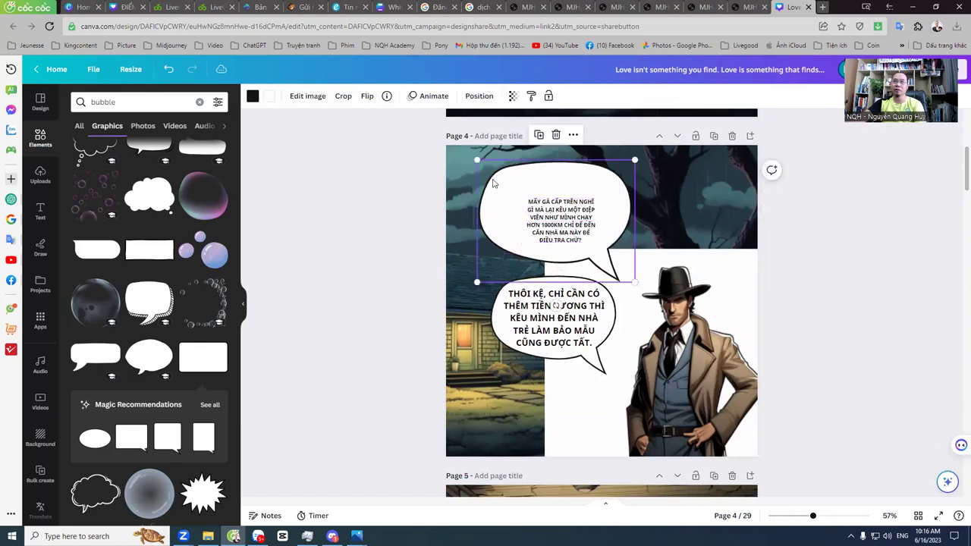
pyautogui.moveTo(477, 158); pyautogui.dragTo(518, 194)
pyautogui.moveTo(615, 260); pyautogui.dragTo(599, 246)
# Step: Remove the background from the detective photo on page 4 and shift him slightly up and to the left
pyautogui.click(687, 292)
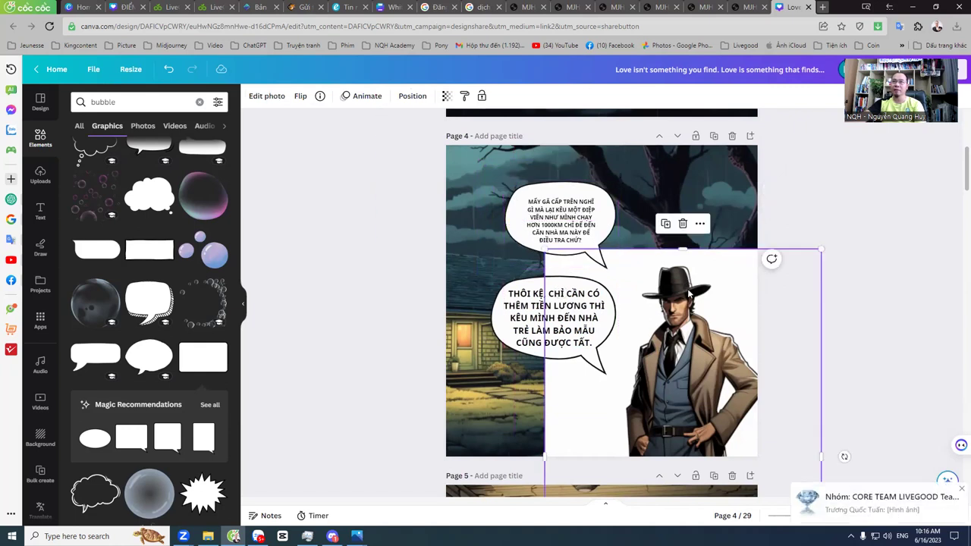
pyautogui.click(277, 98)
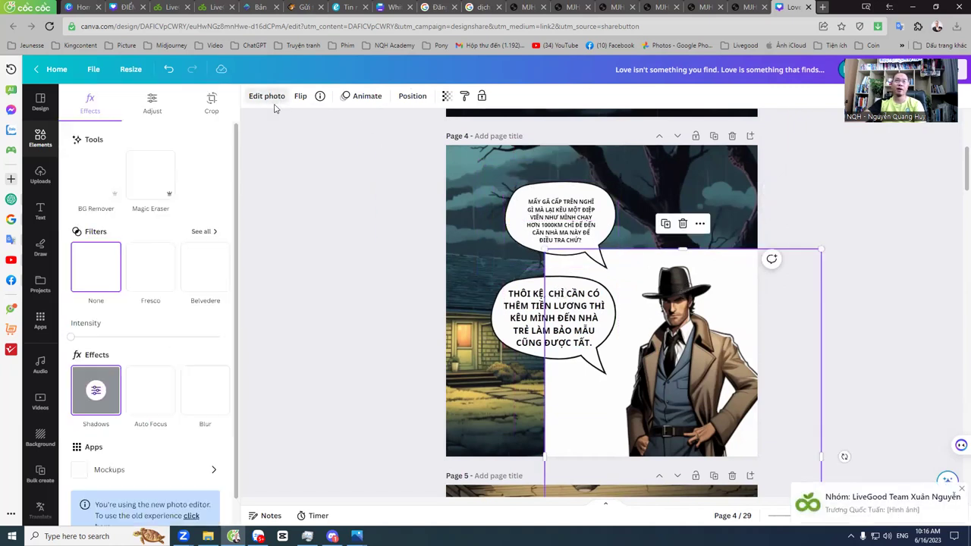
pyautogui.click(94, 182)
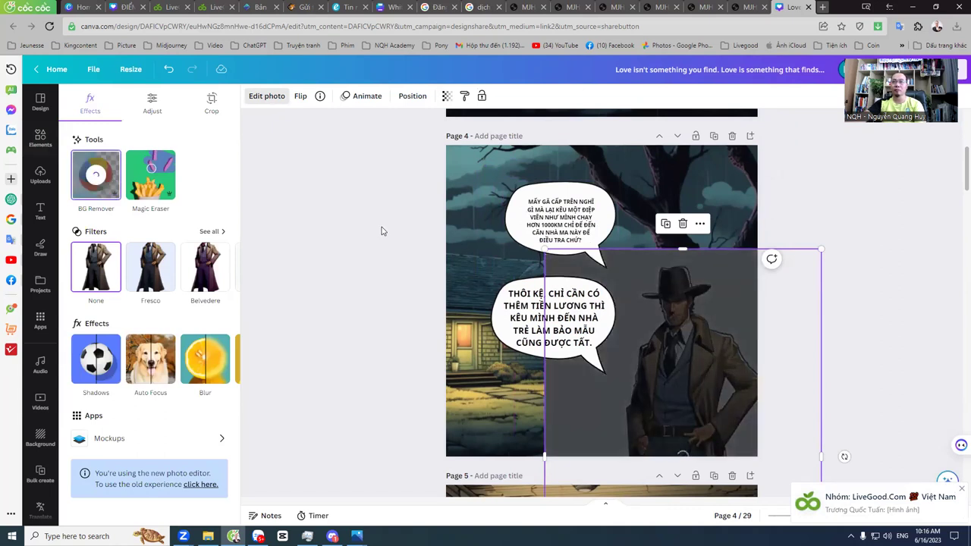
pyautogui.moveTo(736, 309); pyautogui.dragTo(706, 280)
# Step: Move page 4's upper speech text and bubble up together and shrink the bubble slightly more around the text
pyautogui.click(515, 215)
pyautogui.moveTo(516, 215); pyautogui.dragTo(555, 190)
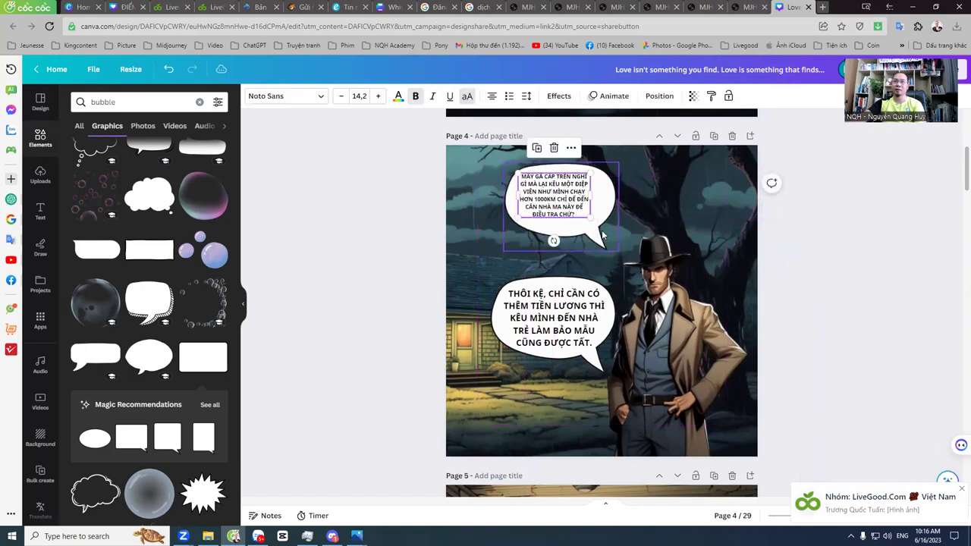
pyautogui.click(576, 231)
pyautogui.moveTo(577, 238); pyautogui.dragTo(581, 239)
# Step: Move page 4's lower speech bubble down and flip it vertically so its tail points up
pyautogui.moveTo(574, 360); pyautogui.dragTo(575, 406)
pyautogui.click(368, 96)
pyautogui.click(400, 143)
# Step: Shrink the lower speech text to about size 14.7, scale its bubble to fit, and place both beside the detective's waist
pyautogui.moveTo(591, 315); pyautogui.dragTo(570, 421)
pyautogui.click(502, 425)
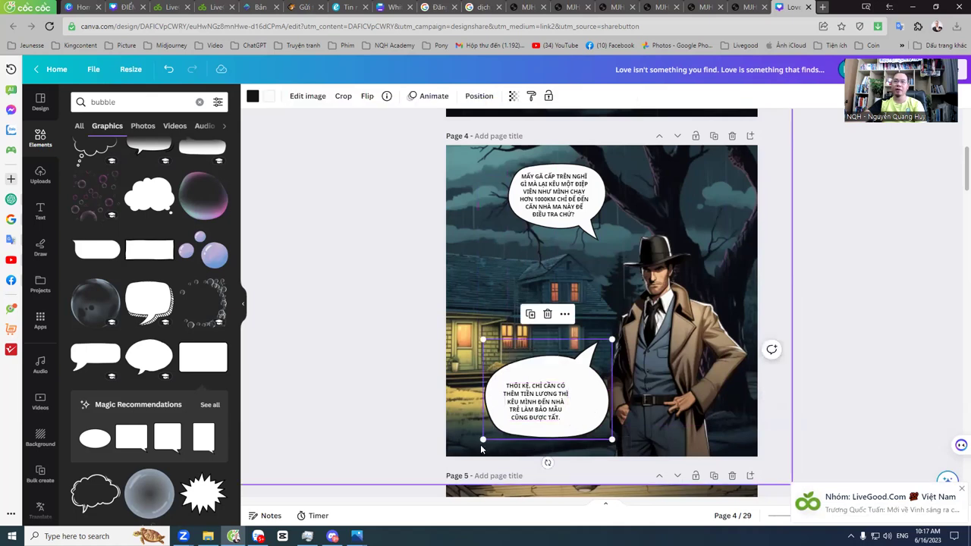
pyautogui.moveTo(502, 427); pyautogui.dragTo(533, 382)
pyautogui.click(504, 402)
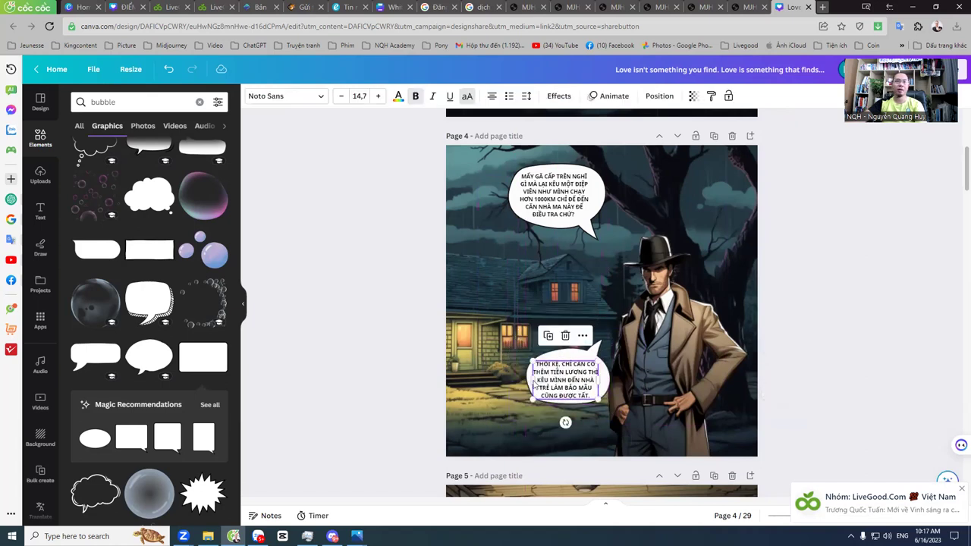
pyautogui.click(163, 195)
pyautogui.moveTo(613, 297); pyautogui.dragTo(536, 291)
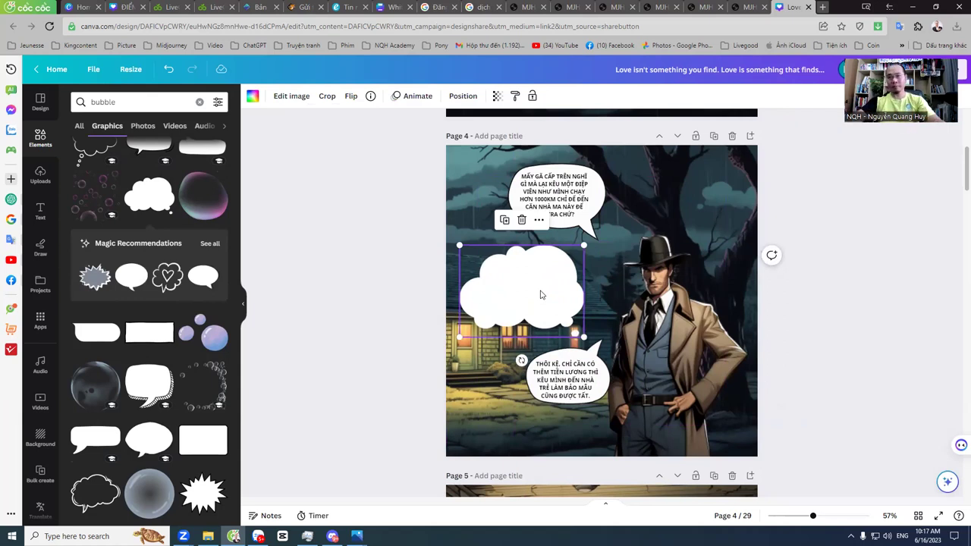
pyautogui.press('Delete')
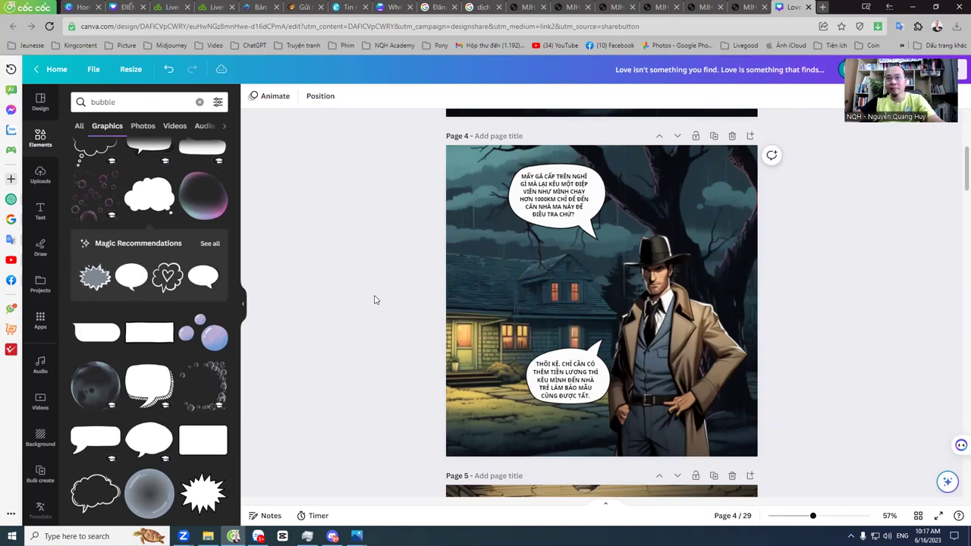
# Step: Centre the lower speech text inside its bubble on page 4
pyautogui.click(571, 377)
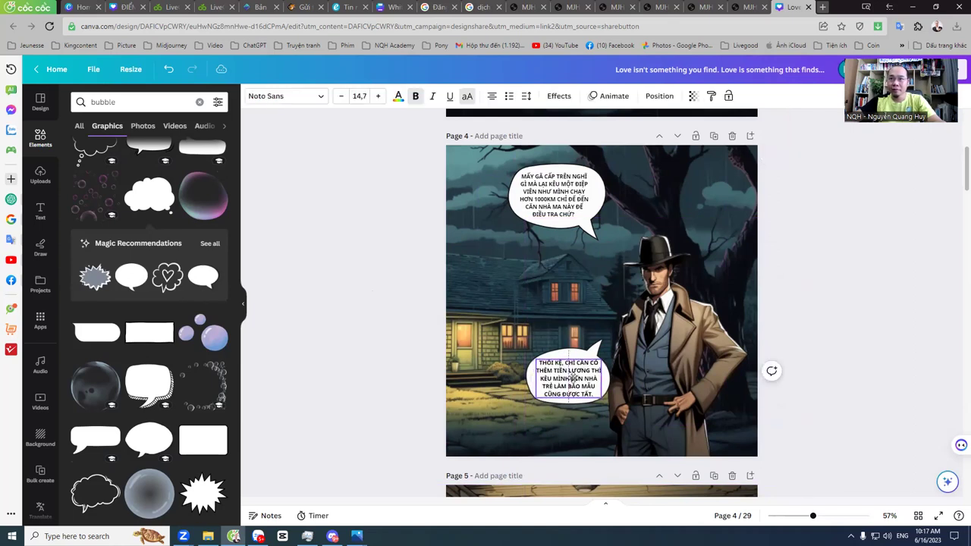
pyautogui.moveTo(570, 378); pyautogui.dragTo(571, 378)
pyautogui.click(387, 380)
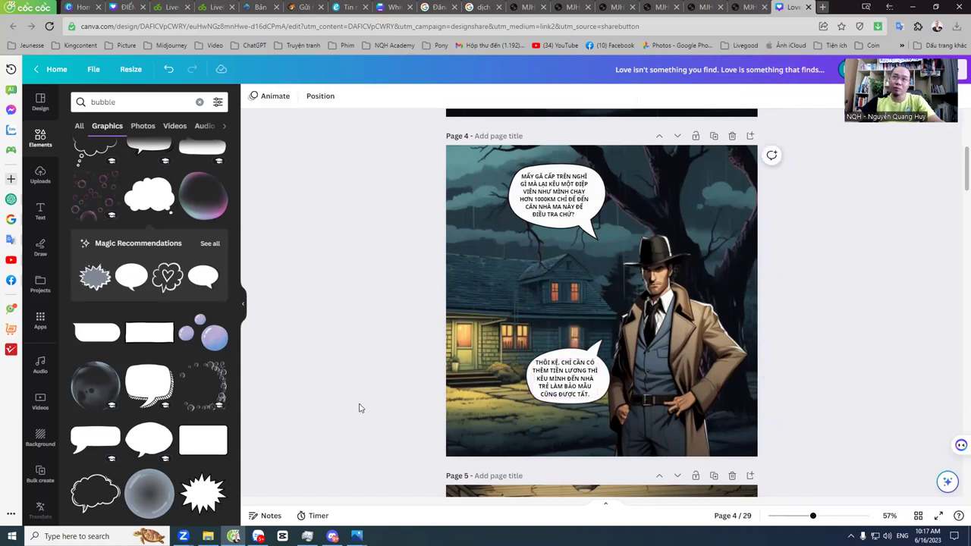
# Step: Replace the plain white box behind page 5's narration with a black-outlined rounded rectangle and move the text over it
pyautogui.scroll(-4, 358, 401)
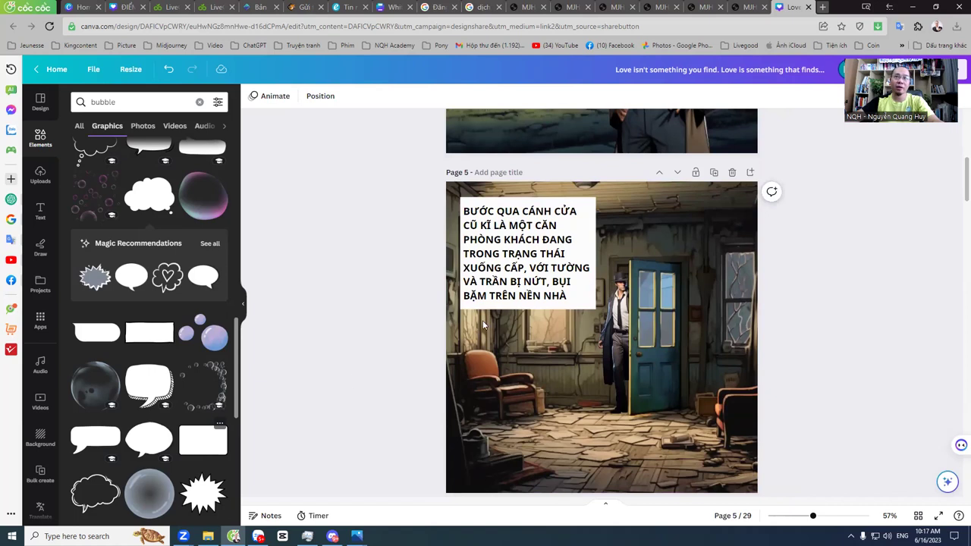
pyautogui.moveTo(613, 330); pyautogui.dragTo(644, 230)
pyautogui.moveTo(509, 267); pyautogui.dragTo(627, 280)
pyautogui.click(490, 276)
pyautogui.press('Delete')
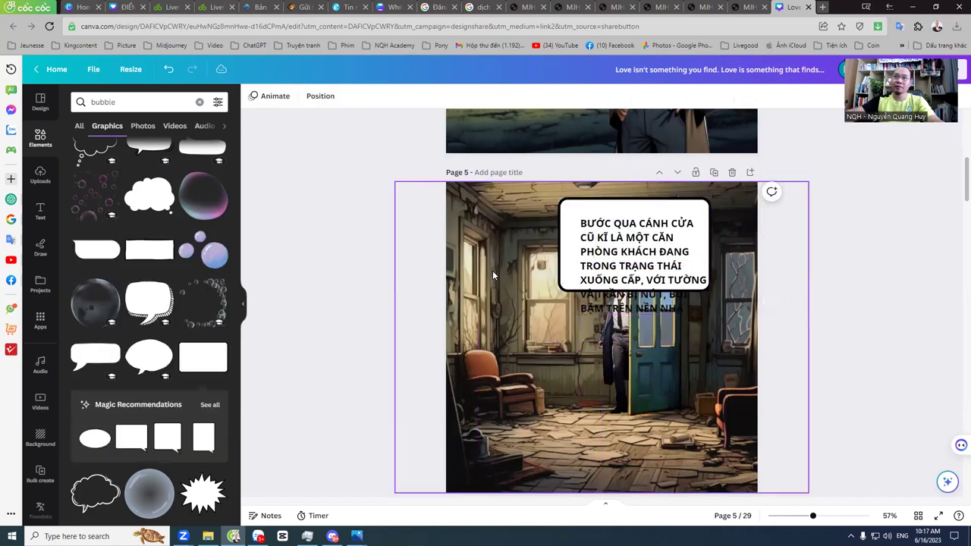
# Step: Move page 5's outlined box and narration into the page's upper-left corner, shrinking the text to about size 16.5 and the box with it
pyautogui.moveTo(583, 218); pyautogui.dragTo(486, 208)
pyautogui.moveTo(692, 295); pyautogui.dragTo(547, 223)
pyautogui.click(607, 282)
pyautogui.moveTo(604, 275); pyautogui.dragTo(573, 258)
# Step: Narrow page 5's narration text so it wraps inside the outlined box and fit the box tightly around it
pyautogui.click(569, 227)
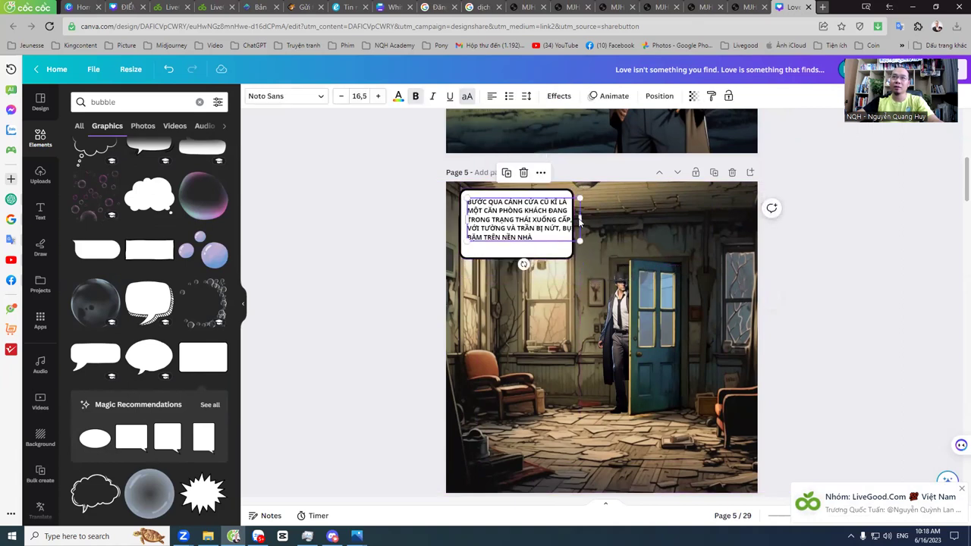
pyautogui.moveTo(582, 218); pyautogui.dragTo(563, 247)
pyautogui.click(569, 255)
pyautogui.click(352, 321)
# Step: Reduce the font size of the location caption on page 3 by five steps
pyautogui.scroll(4, 581, 297)
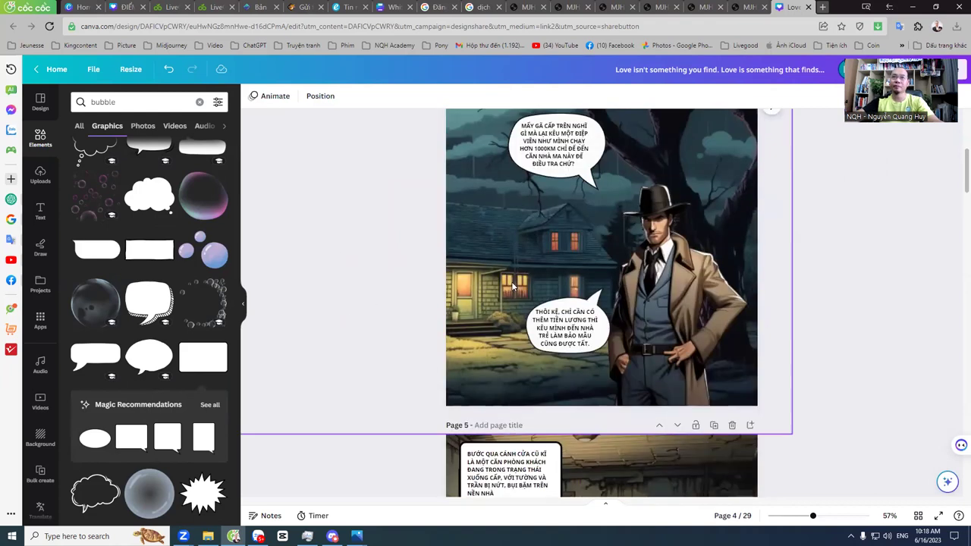
pyautogui.scroll(8, 581, 292)
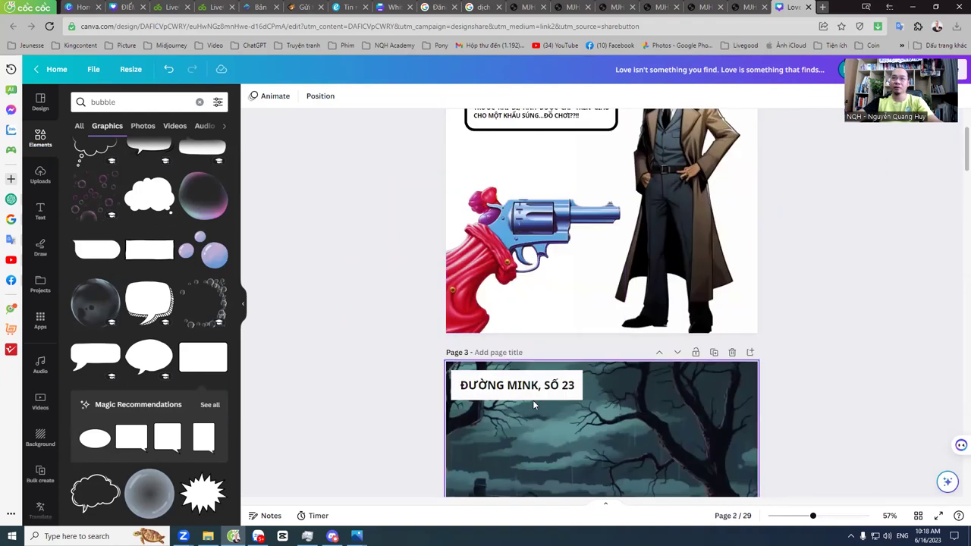
pyautogui.click(577, 393)
pyautogui.click(341, 96)
pyautogui.click(341, 97)
pyautogui.click(341, 96)
pyautogui.click(341, 96)
pyautogui.click(342, 96)
pyautogui.click(360, 429)
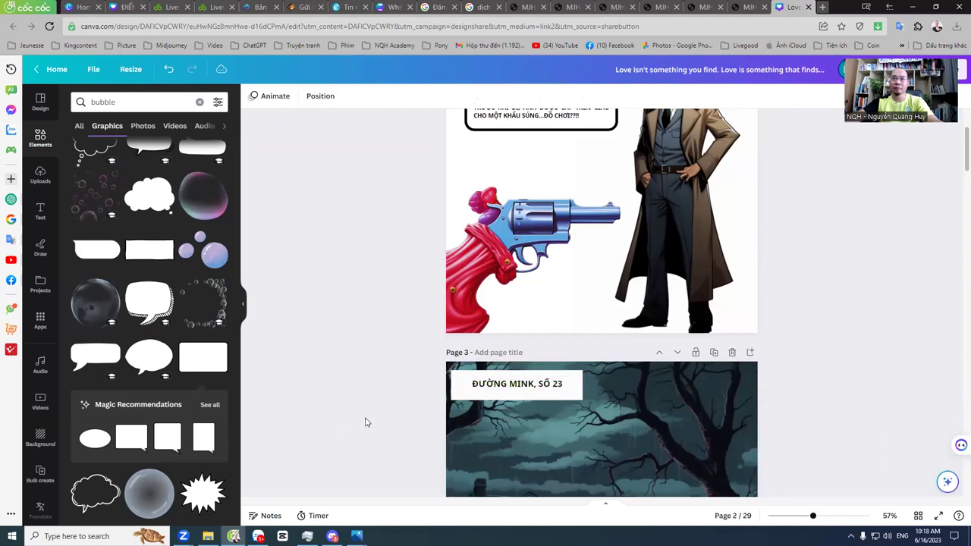
pyautogui.scroll(-5, 403, 331)
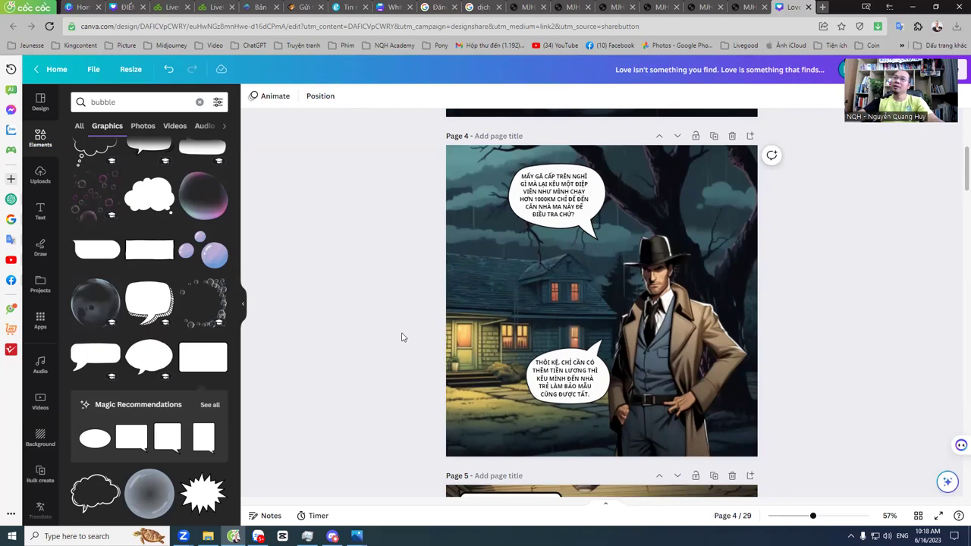
pyautogui.scroll(-5, 402, 337)
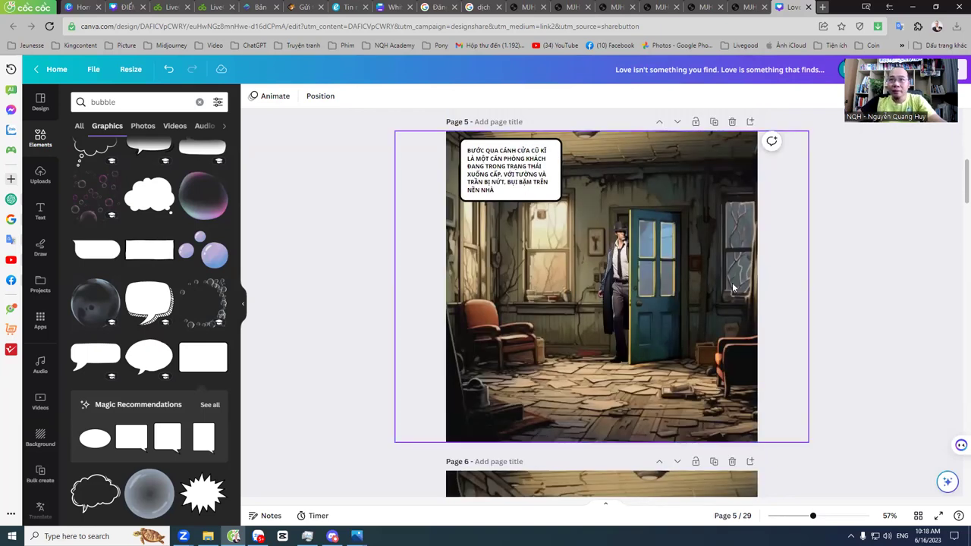
# Step: Reposition the agent and the blue door on page 5 so he stands right behind the door's open edge
pyautogui.moveTo(626, 261); pyautogui.dragTo(619, 260)
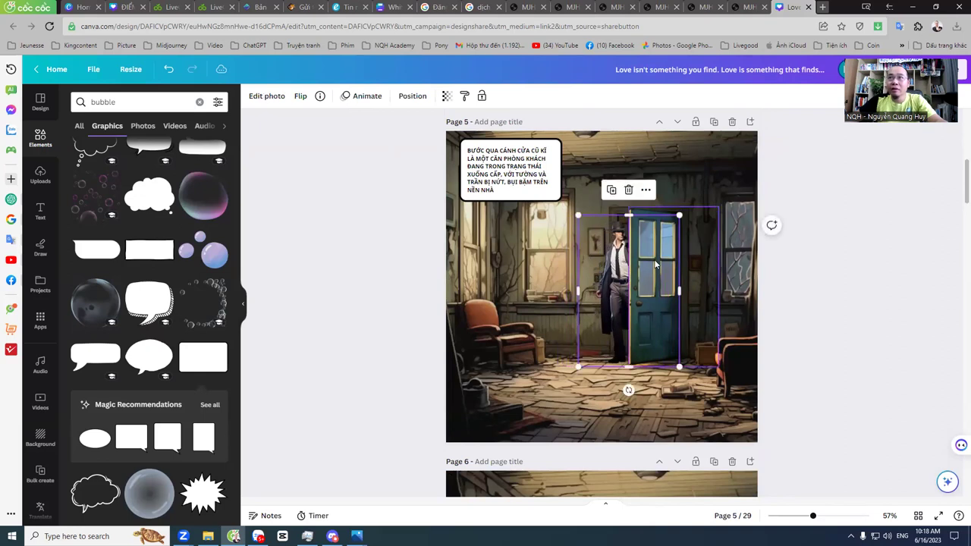
pyautogui.click(686, 260)
pyautogui.moveTo(686, 260); pyautogui.dragTo(772, 260)
pyautogui.click(761, 390)
pyautogui.moveTo(597, 262)
pyautogui.mouseDown()
pyautogui.moveTo(562, 264)
pyautogui.moveTo(623, 272)
pyautogui.moveTo(601, 272)
pyautogui.mouseUp()
pyautogui.click(737, 277)
pyautogui.moveTo(738, 277); pyautogui.dragTo(649, 277)
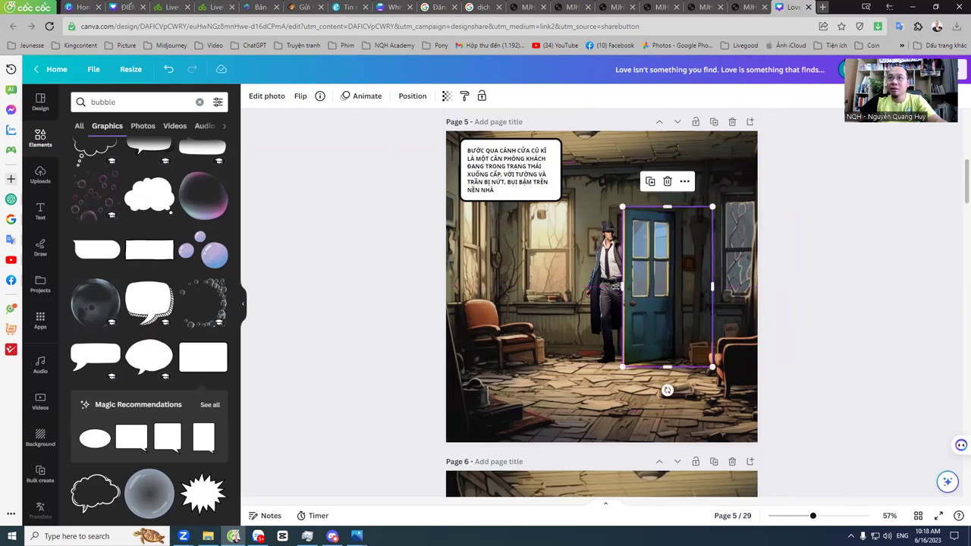
pyautogui.click(846, 321)
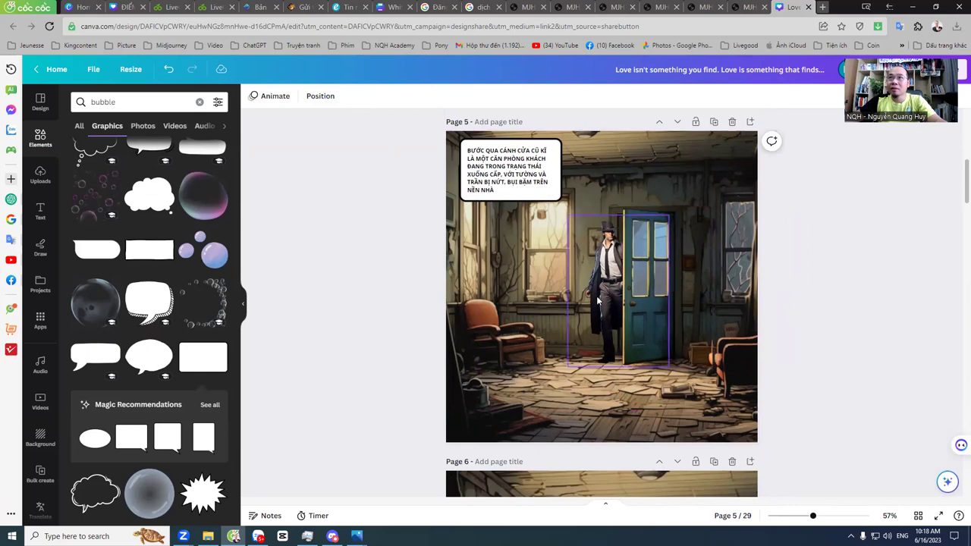
pyautogui.click(652, 309)
pyautogui.click(876, 315)
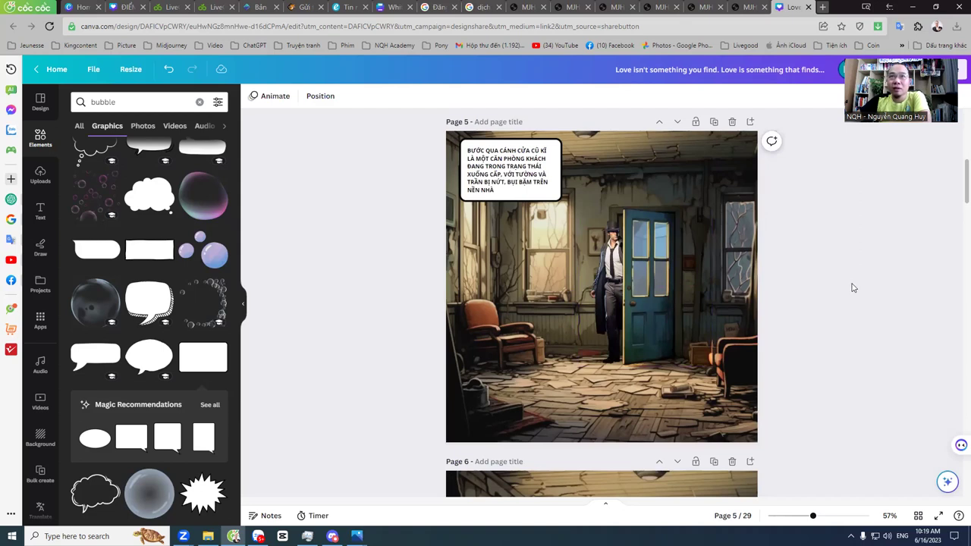
# Step: Replace the second "BÌNH THƯỜNG" in page 2's first narration paragraph with "NHÀM CHÁN"
pyautogui.scroll(10, 544, 258)
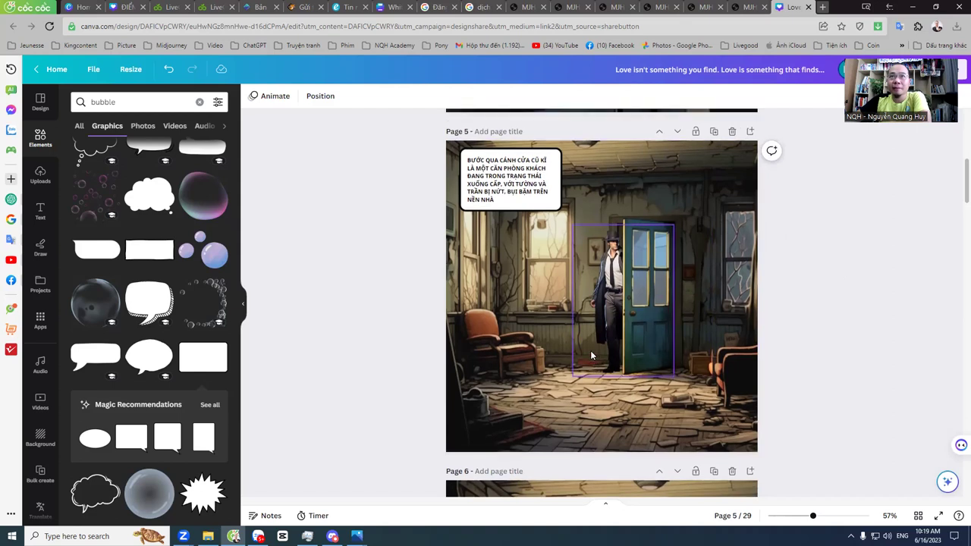
pyautogui.scroll(5, 529, 339)
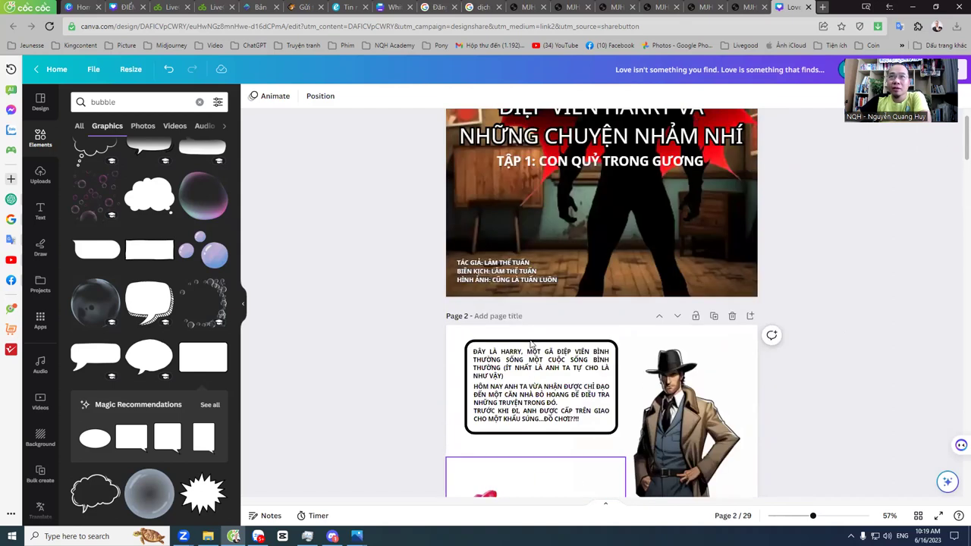
pyautogui.click(533, 369)
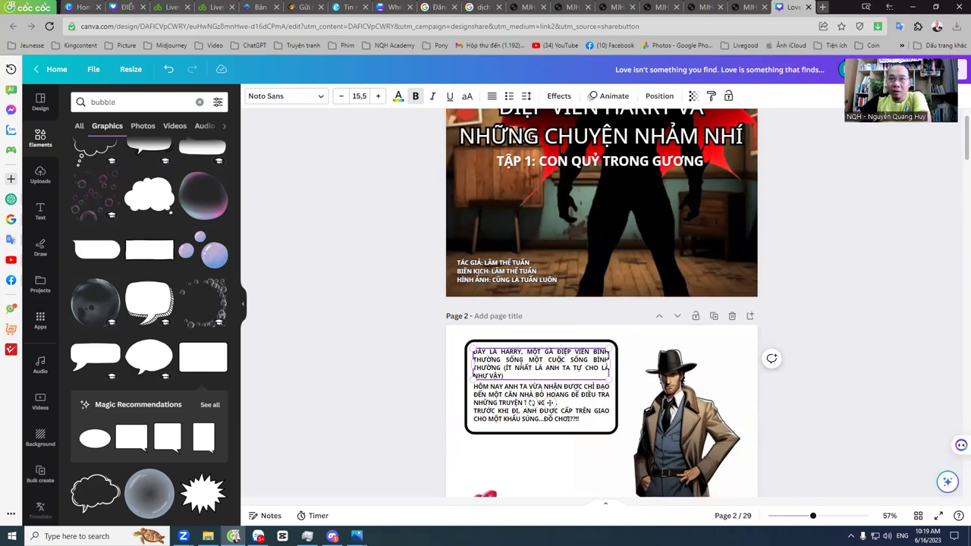
pyautogui.moveTo(593, 360); pyautogui.dragTo(503, 369)
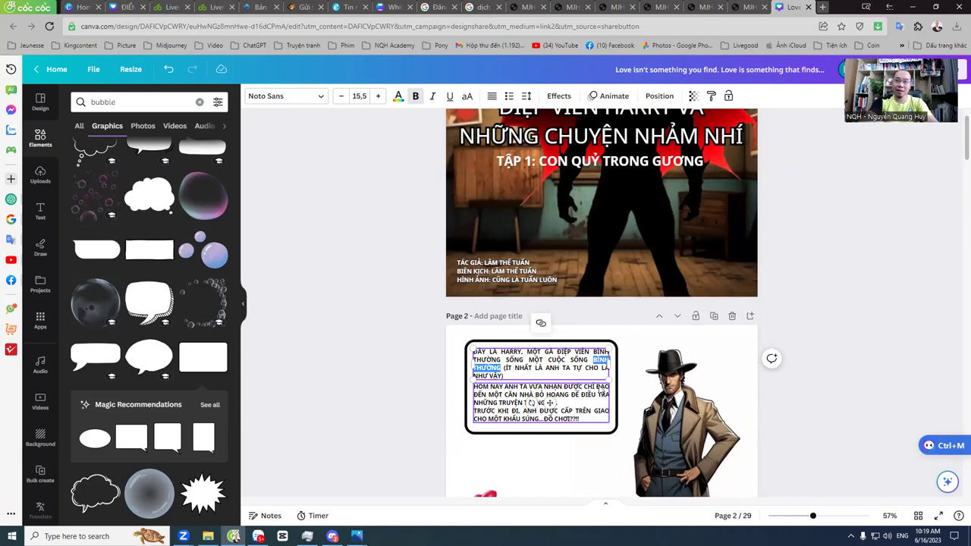
pyautogui.write('NHÀM CHÁN')
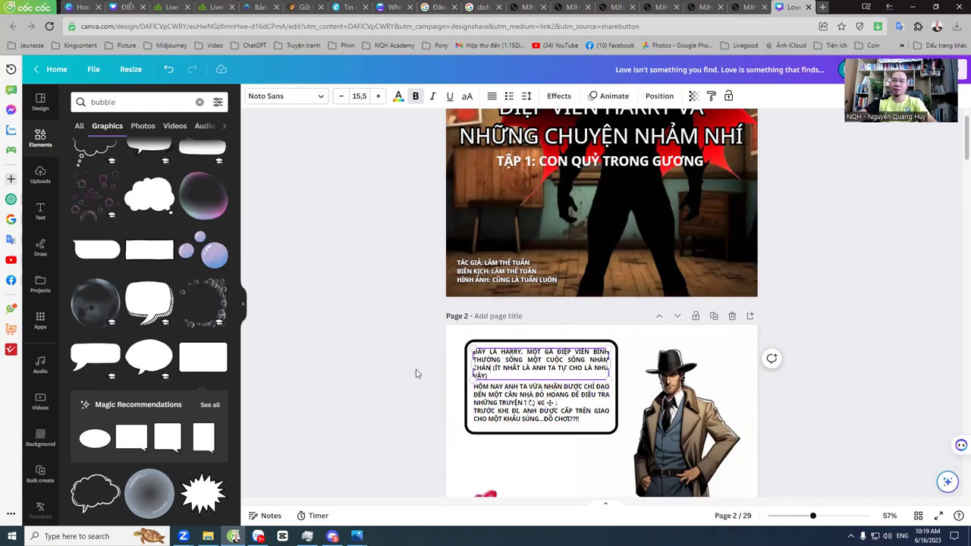
pyautogui.click(370, 364)
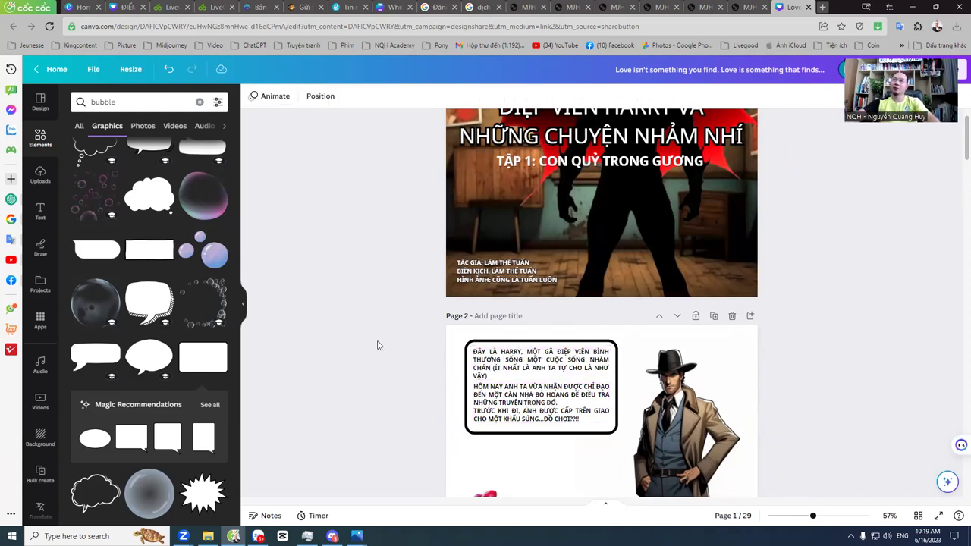
# Step: Shrink the speech text on page 6 to about half its size and scale its speech bubble down
pyautogui.scroll(-10, 383, 379)
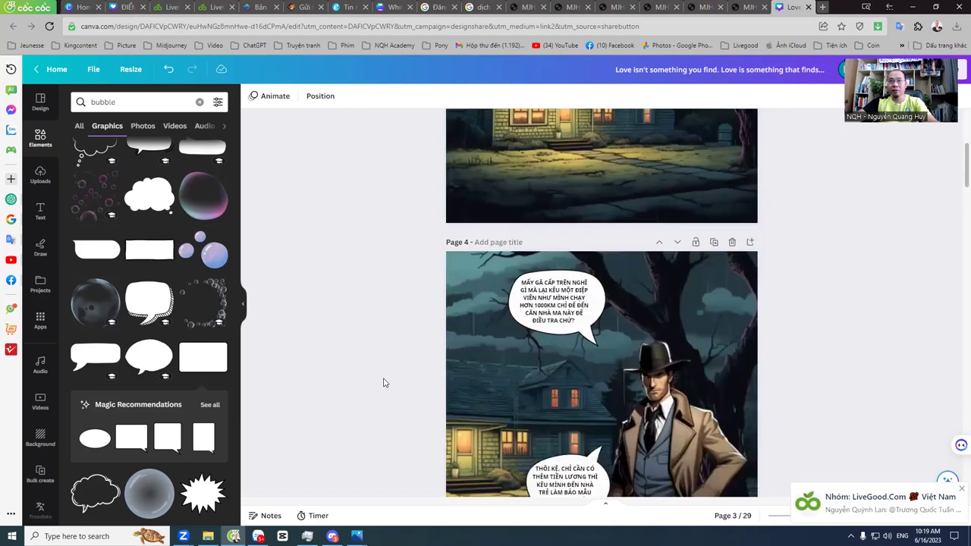
pyautogui.scroll(-8, 383, 383)
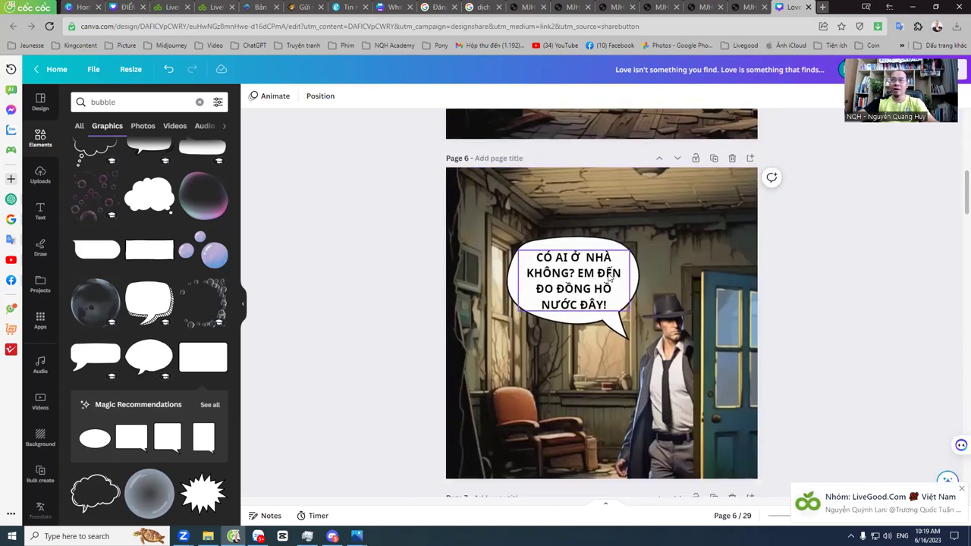
pyautogui.click(624, 263)
pyautogui.moveTo(630, 248); pyautogui.dragTo(590, 275)
pyautogui.click(524, 268)
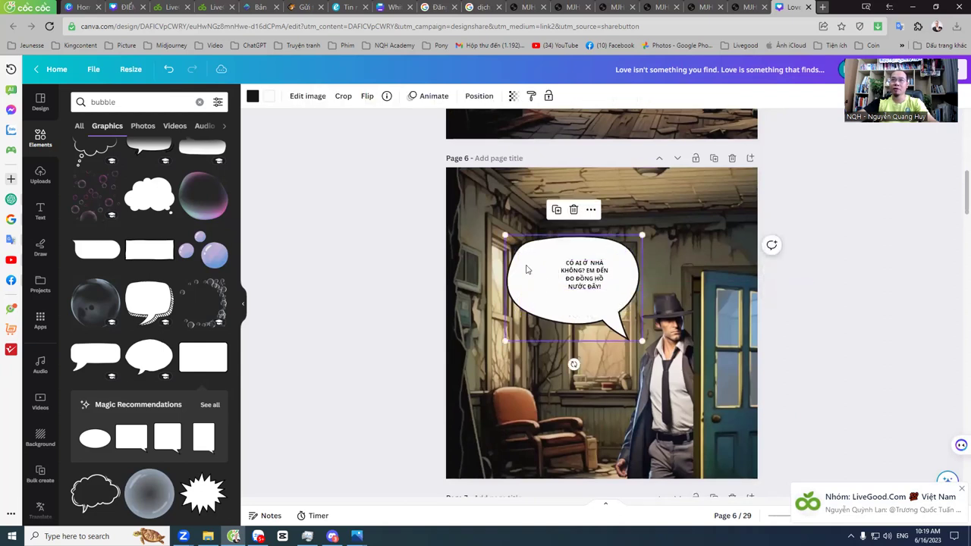
pyautogui.moveTo(509, 239); pyautogui.dragTo(542, 264)
# Step: Move page 6's agent further left and fit the speech bubble tightly around its text, just above his hat
pyautogui.moveTo(663, 359); pyautogui.dragTo(623, 369)
pyautogui.click(628, 273)
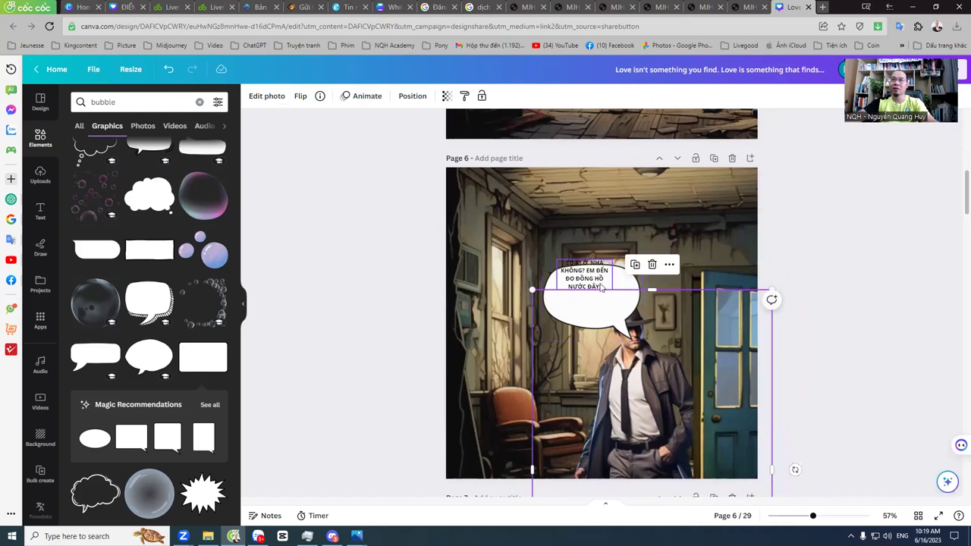
pyautogui.moveTo(627, 272); pyautogui.dragTo(595, 263)
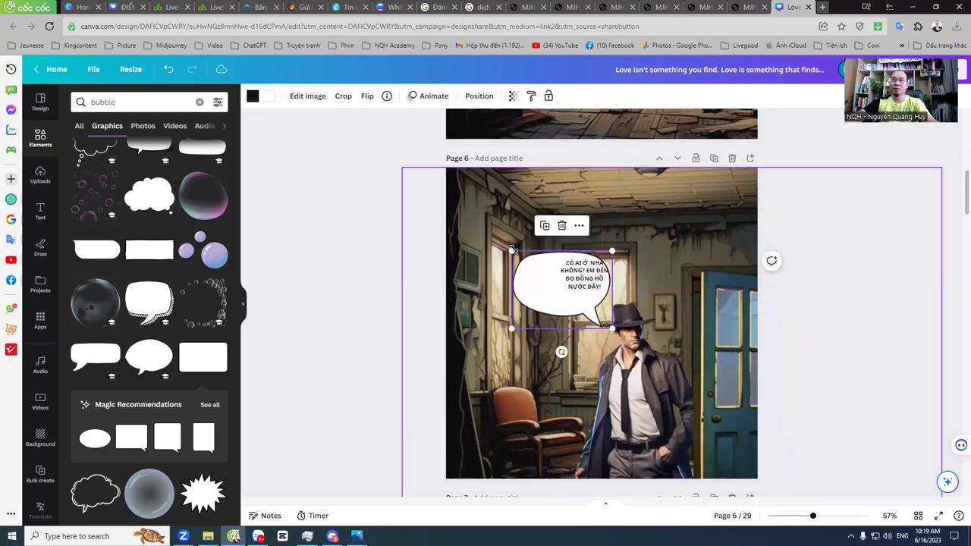
pyautogui.moveTo(514, 253); pyautogui.dragTo(533, 267)
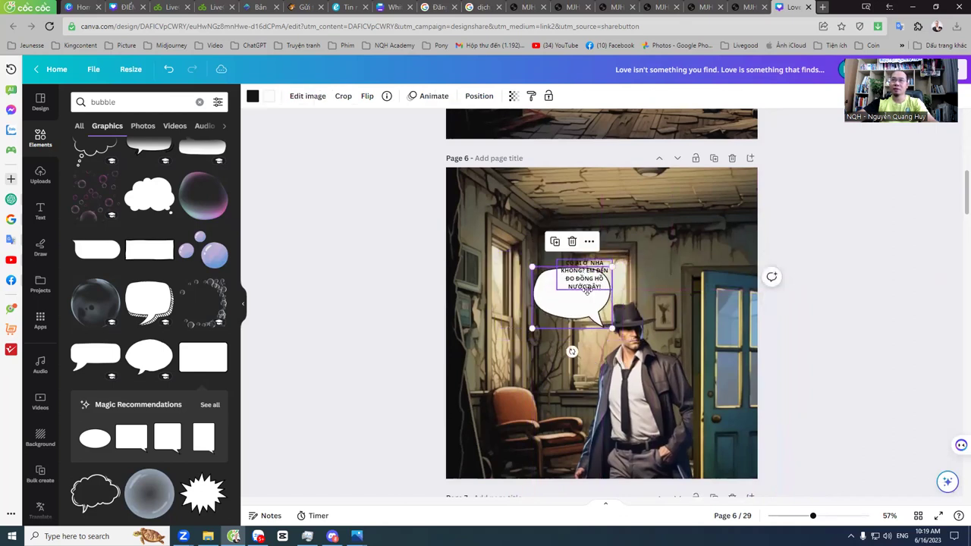
pyautogui.moveTo(597, 266); pyautogui.dragTo(606, 247)
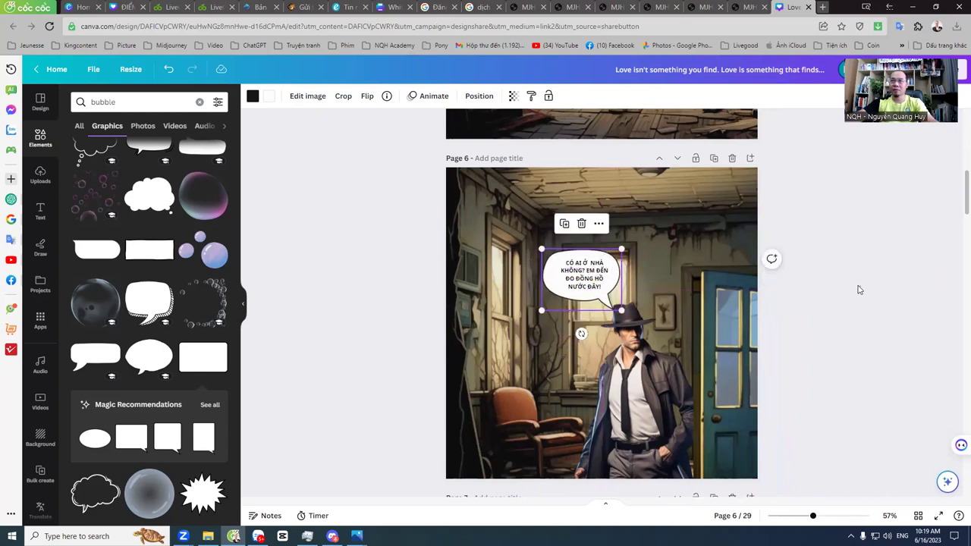
pyautogui.click(859, 289)
# Step: Shift the blue door on page 6 slightly outward, toward the page's right edge
pyautogui.moveTo(956, 186); pyautogui.dragTo(957, 182)
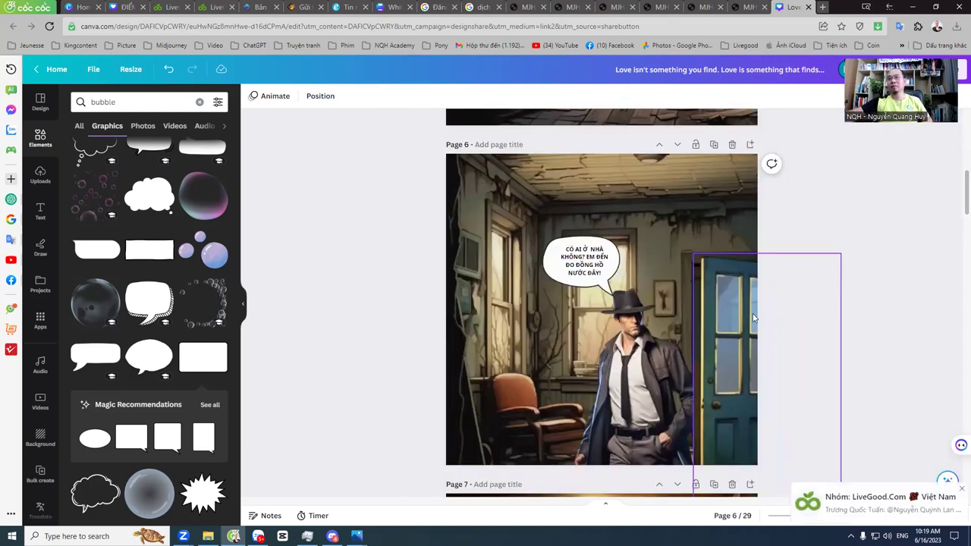
pyautogui.moveTo(754, 319); pyautogui.dragTo(740, 328)
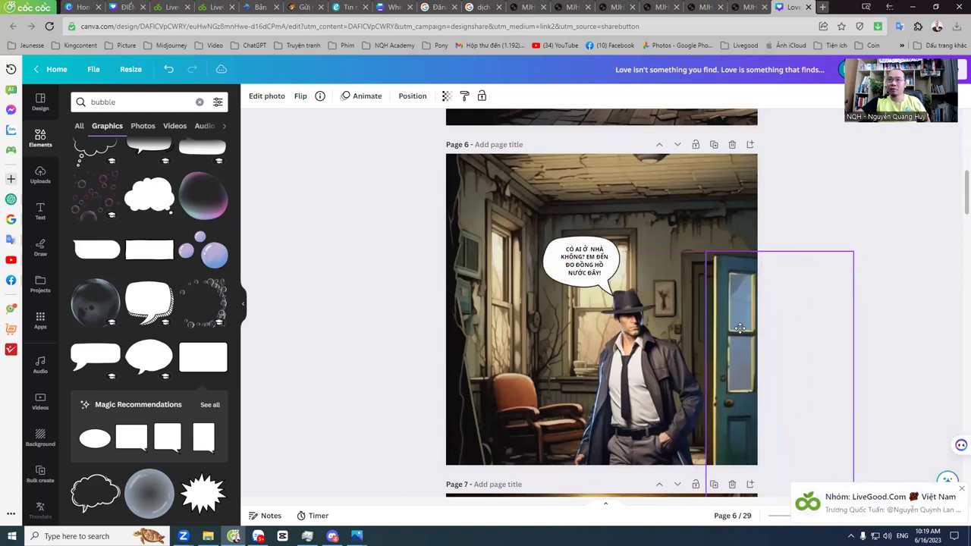
pyautogui.click(919, 325)
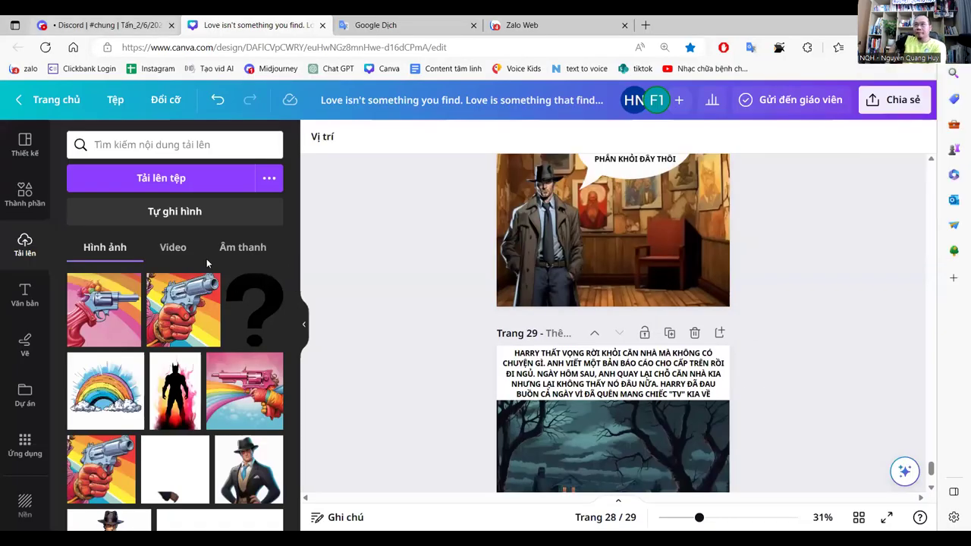
# Step: Switch to Discord and look through the Midjourney image history for the old wooden door generation
pyautogui.scroll(-15, 429, 293)
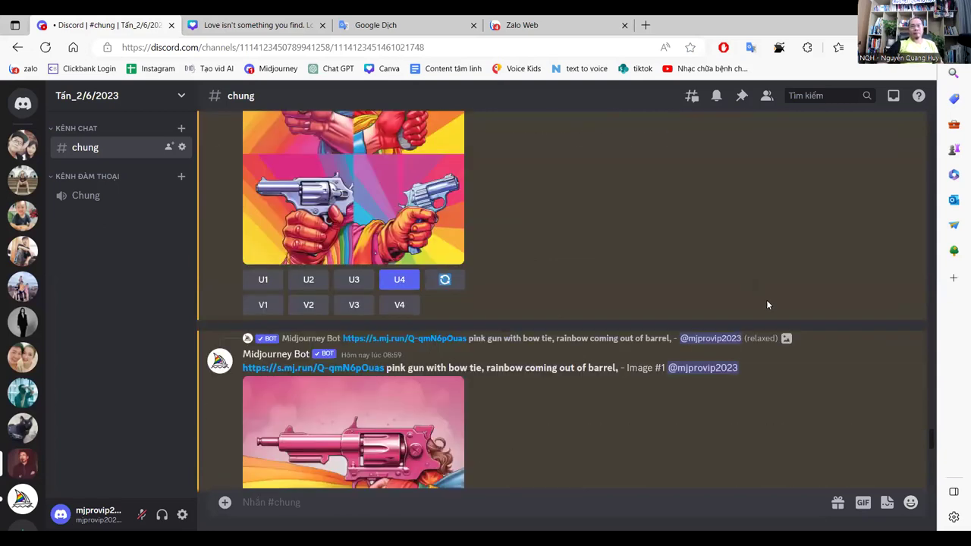
pyautogui.scroll(1, 767, 303)
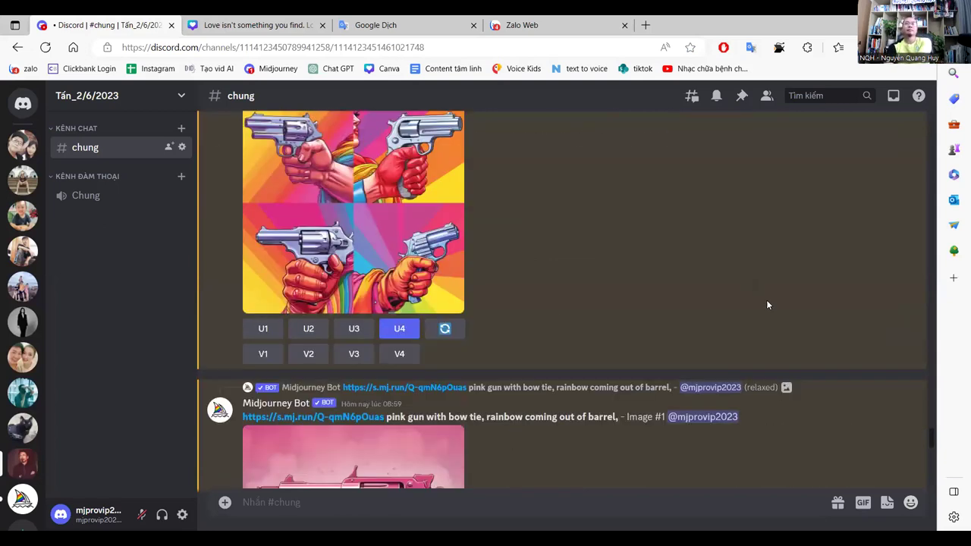
pyautogui.scroll(20, 932, 440)
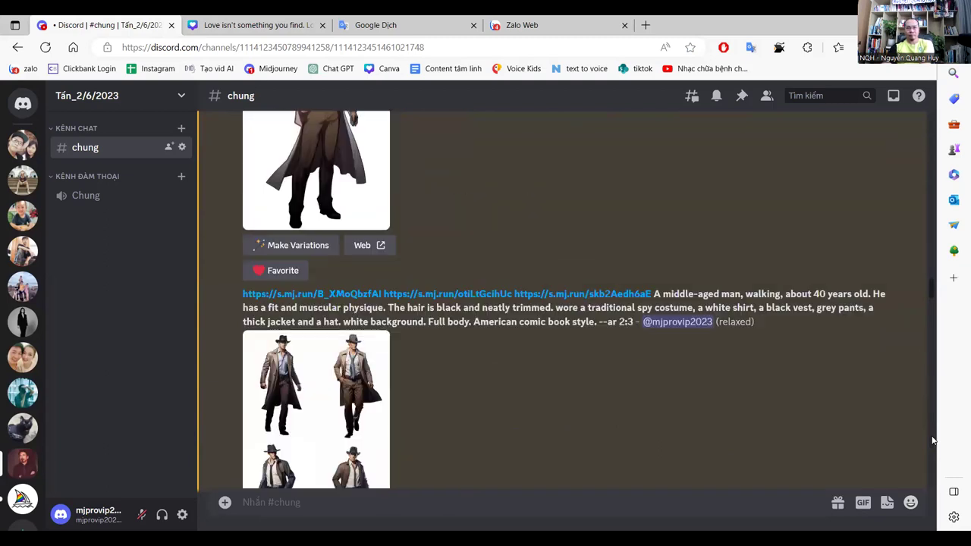
pyautogui.scroll(1, 933, 440)
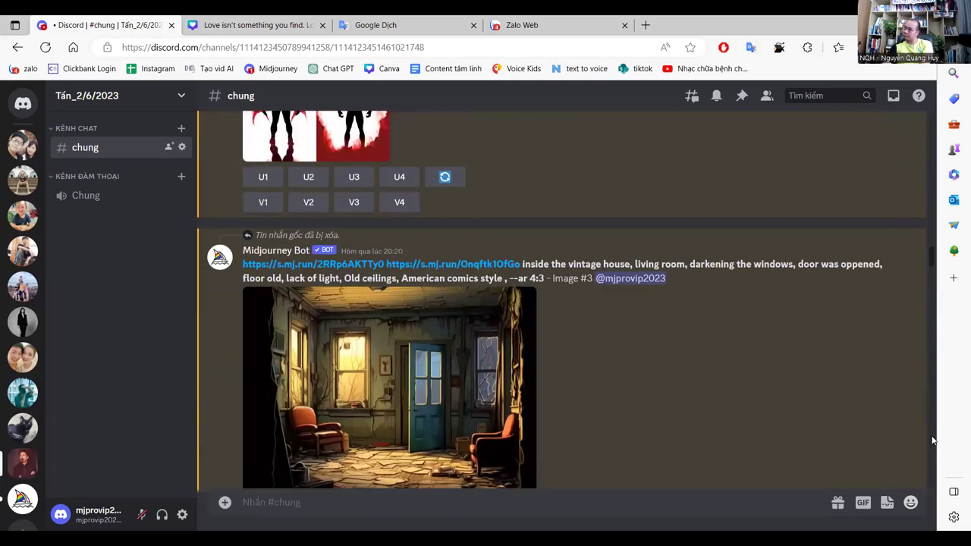
pyautogui.scroll(-10, 425, 261)
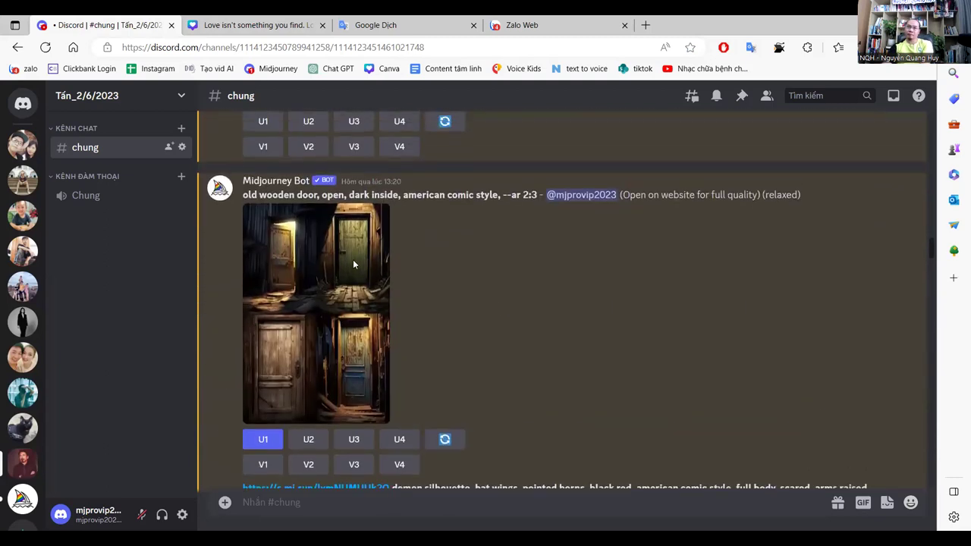
pyautogui.scroll(2, 341, 346)
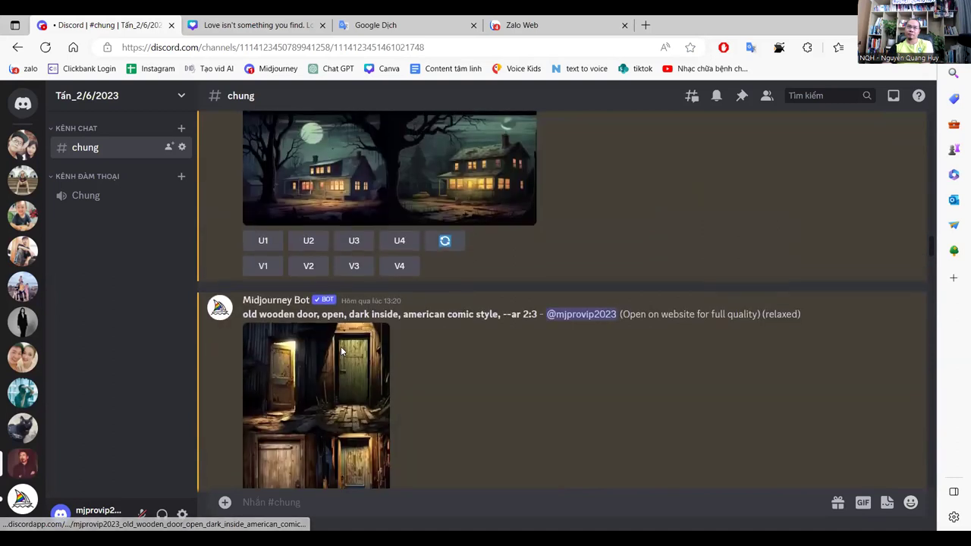
pyautogui.scroll(-4, 341, 346)
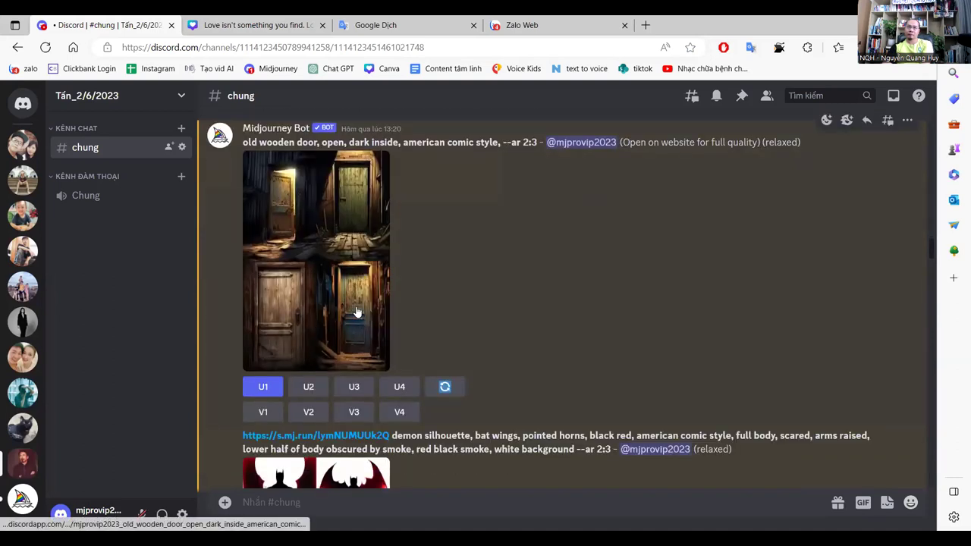
pyautogui.scroll(1, 356, 312)
pyautogui.scroll(2, 321, 245)
pyautogui.scroll(-1, 258, 270)
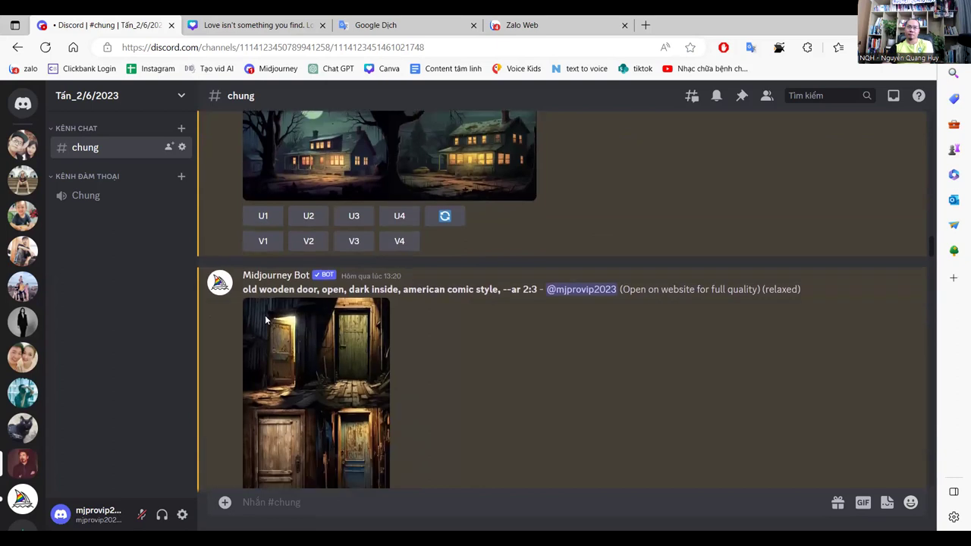
# Step: Examine the prompt "old wooden door, open, dark inside, american comic style" and its generated door images
pyautogui.moveTo(244, 258); pyautogui.dragTo(481, 257)
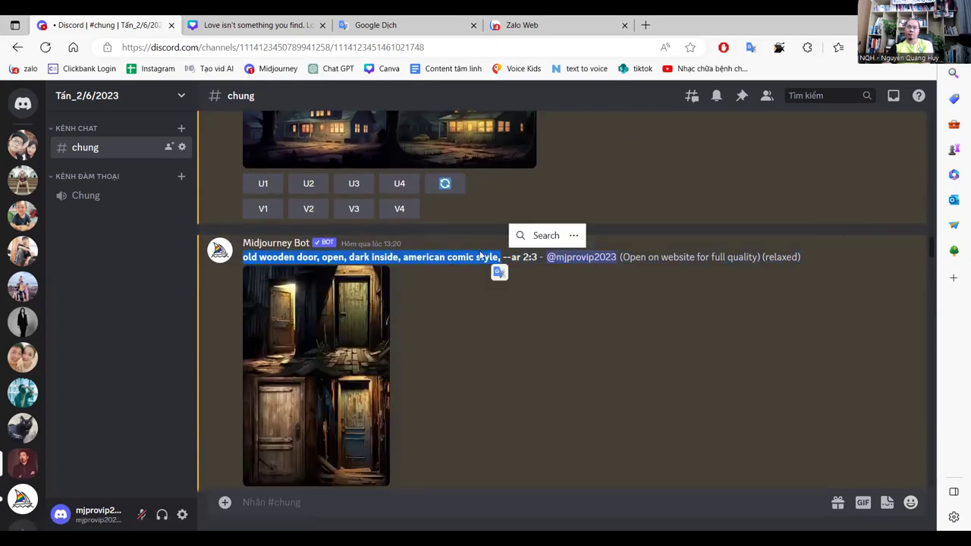
pyautogui.click(434, 308)
pyautogui.scroll(8, 435, 305)
pyautogui.scroll(-5, 435, 302)
pyautogui.scroll(-5, 425, 298)
pyautogui.scroll(2, 406, 286)
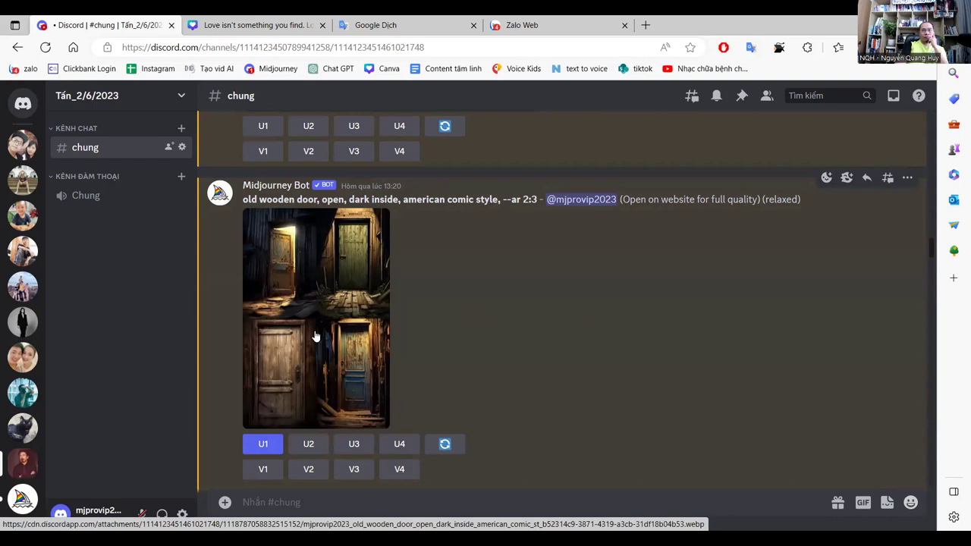
pyautogui.scroll(-2, 391, 341)
pyautogui.scroll(2, 383, 332)
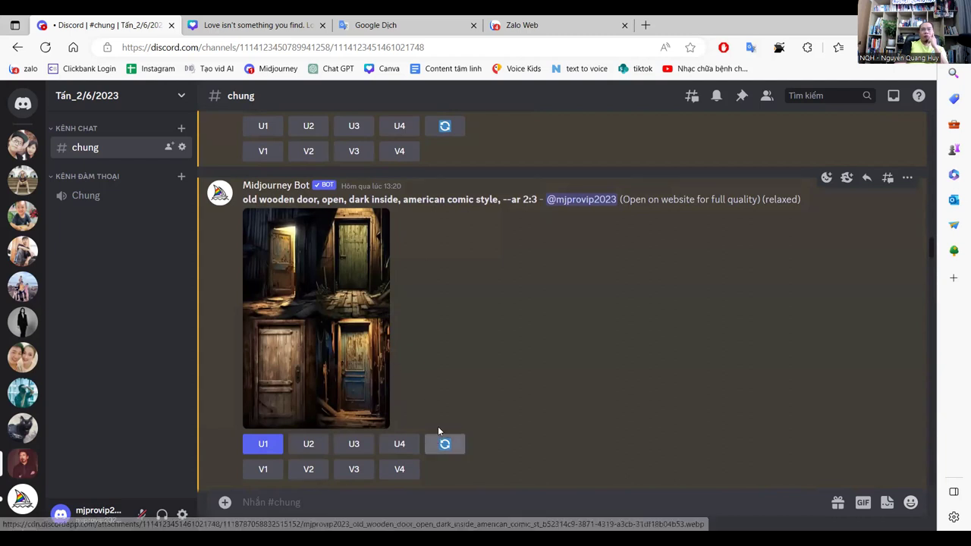
pyautogui.scroll(1, 401, 334)
pyautogui.scroll(-1, 403, 335)
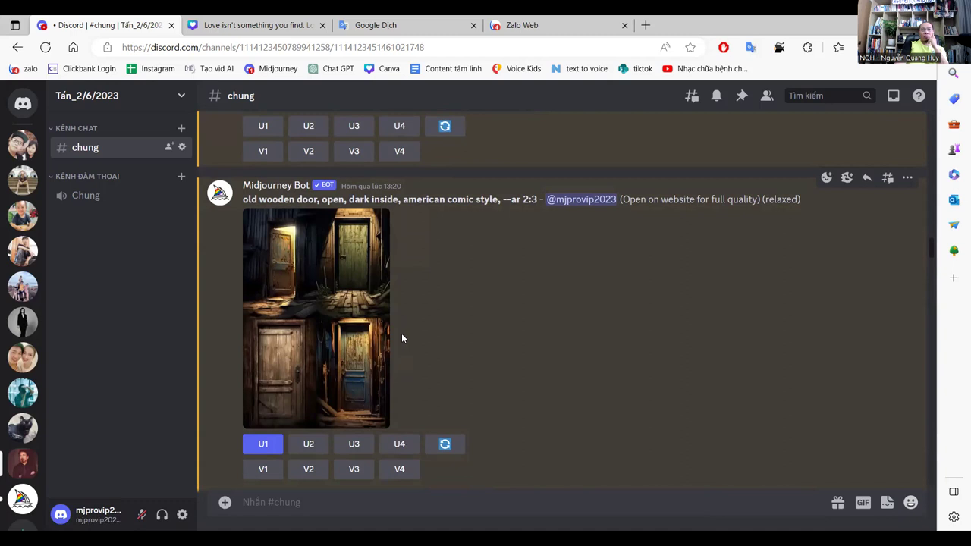
pyautogui.scroll(1, 402, 333)
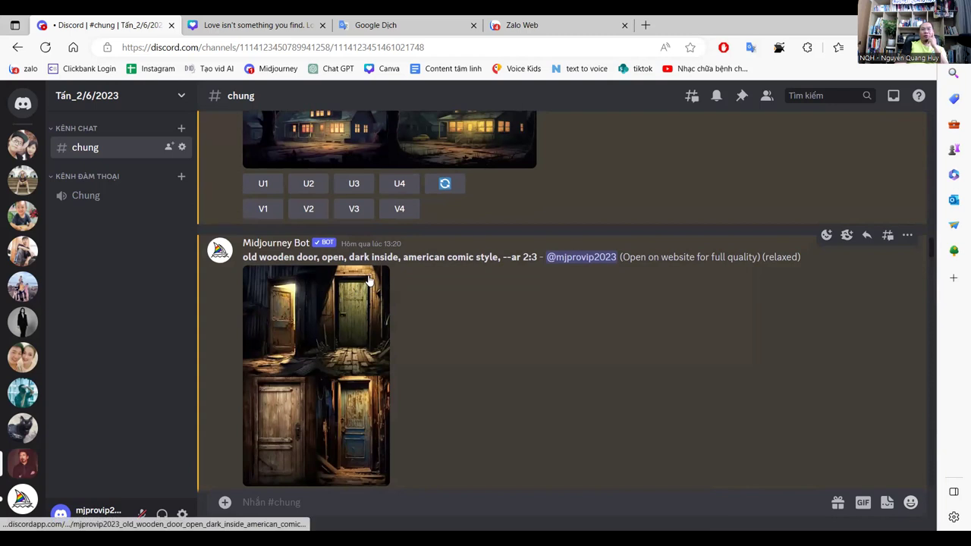
pyautogui.scroll(-2, 377, 289)
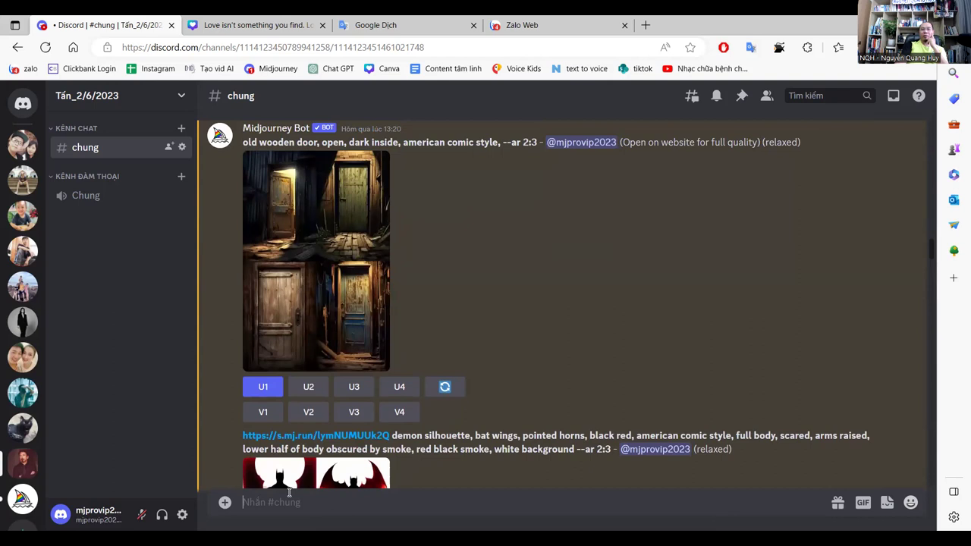
pyautogui.write('OPP')
pyautogui.press('BackSpace')
pyautogui.press('BackSpace')
pyautogui.press('BackSpace')
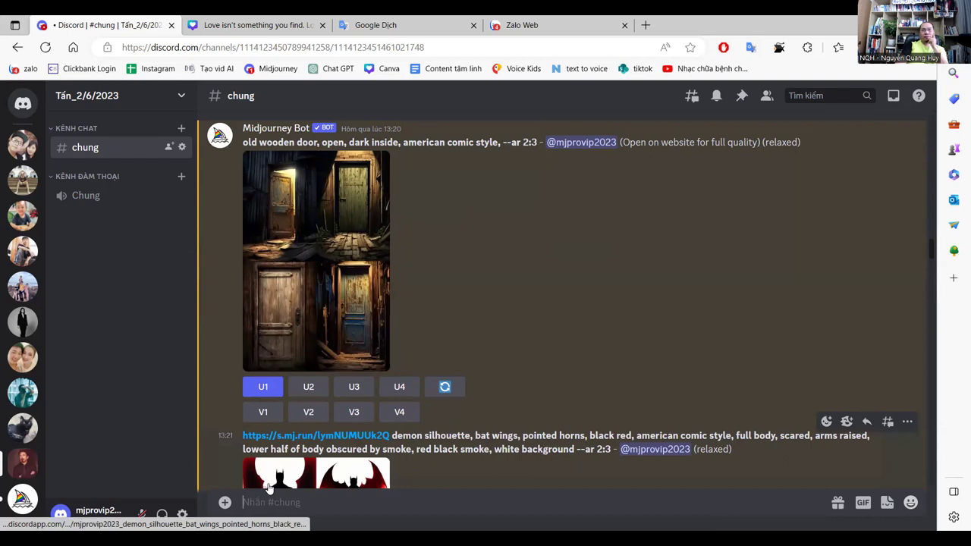
pyautogui.write('/')
pyautogui.click(306, 254)
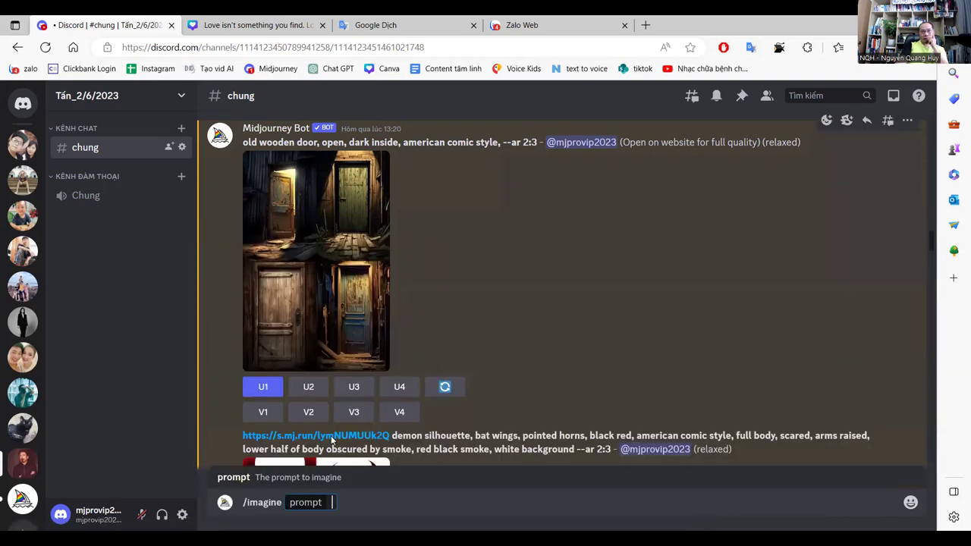
pyautogui.write('OPPEN')
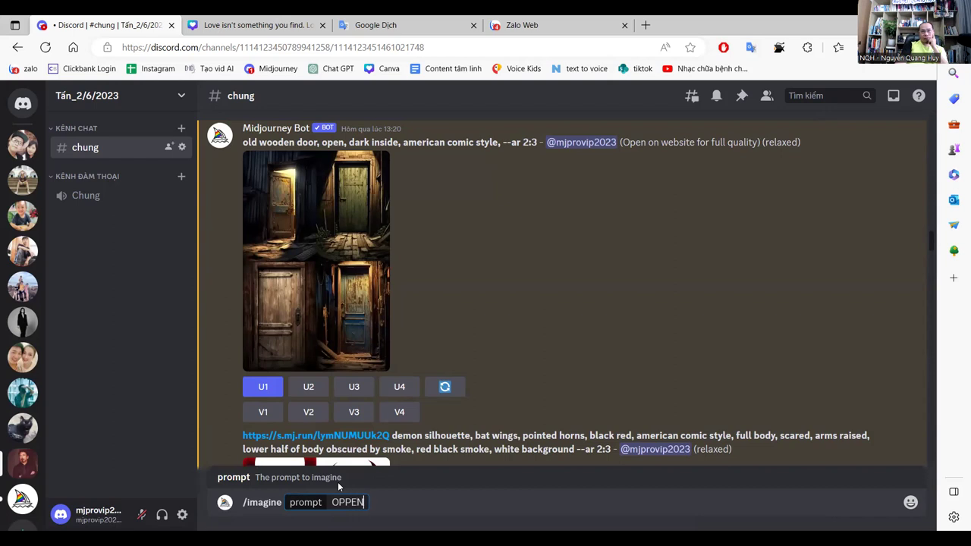
# Step: Switch to Google Translate, translate "CÁNH CỬA CŨ KĨ, CỬA MỞ" from Vietnamese to English and copy the translation
pyautogui.click(376, 25)
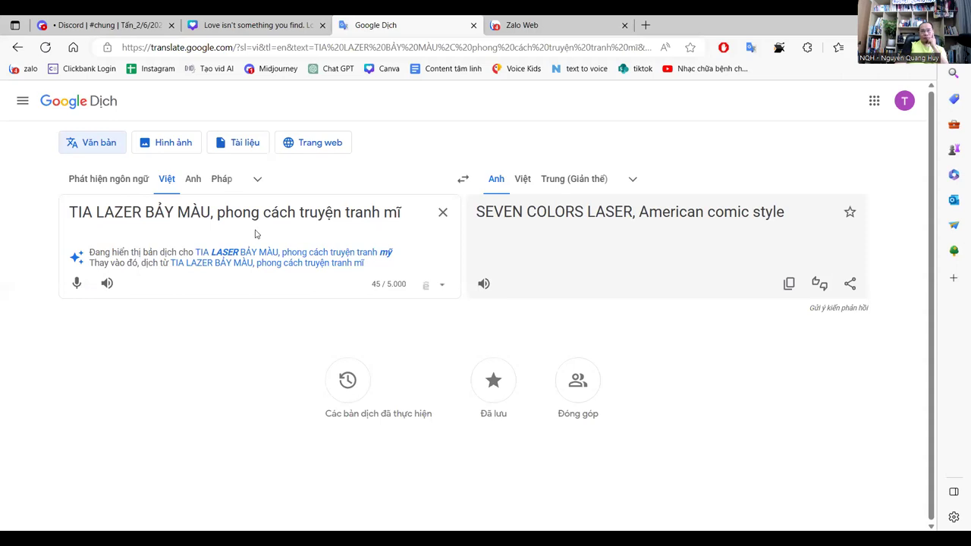
pyautogui.hotkey('ctrl', 'a')
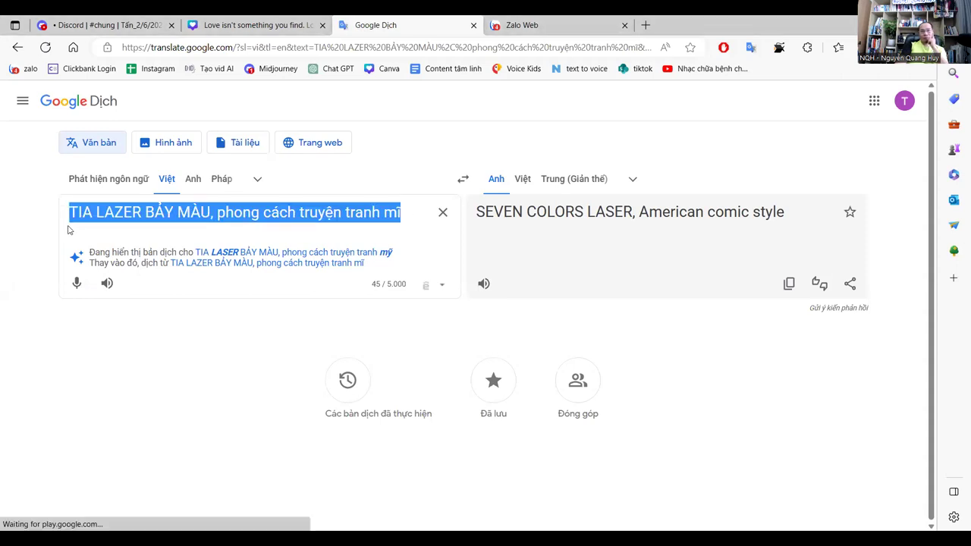
pyautogui.write('CÁNH ')
pyautogui.write('CỬA ')
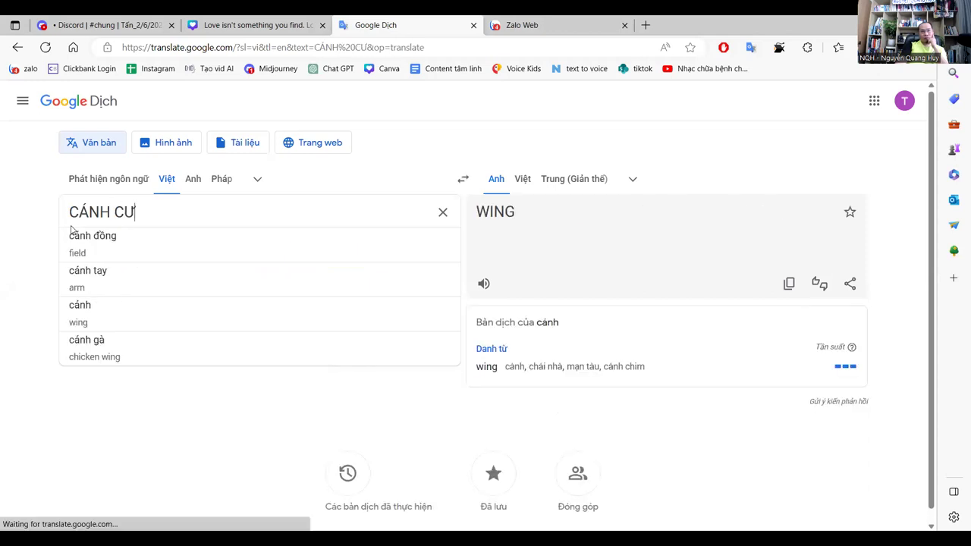
pyautogui.write('CŨ KH')
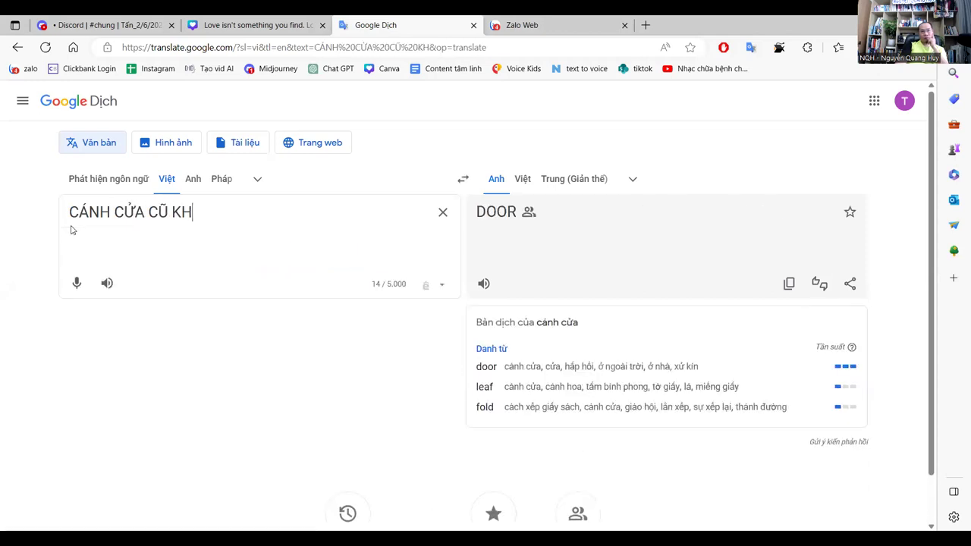
pyautogui.press('BackSpace')
pyautogui.write('Ĩ, CỬA MỞ')
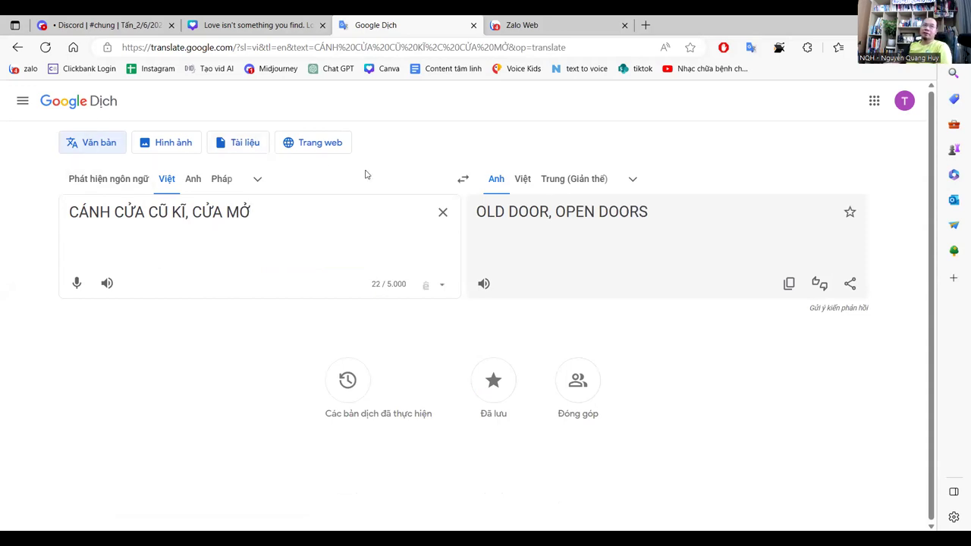
pyautogui.click(788, 283)
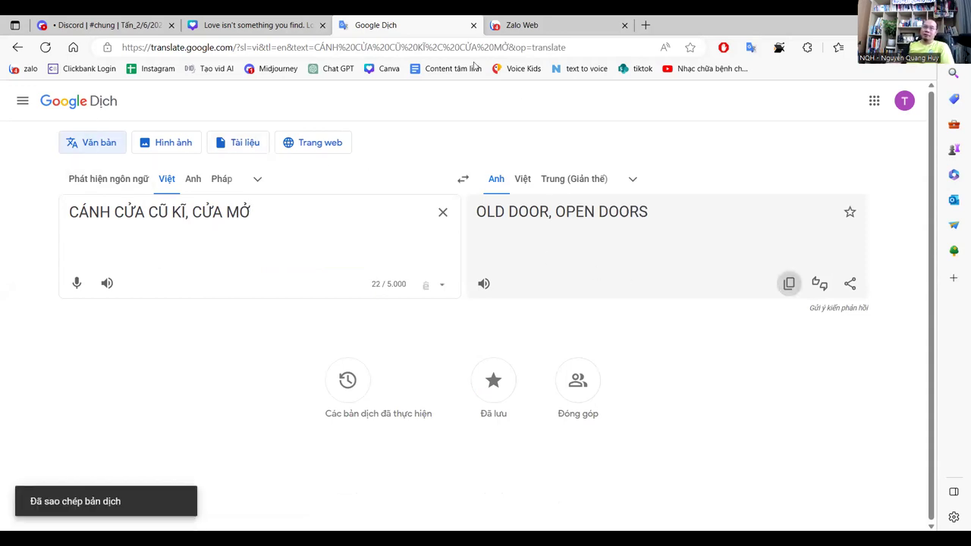
# Step: Return to Discord, discard the "OPPEN" draft and start a fresh, empty /imagine prompt
pyautogui.click(110, 25)
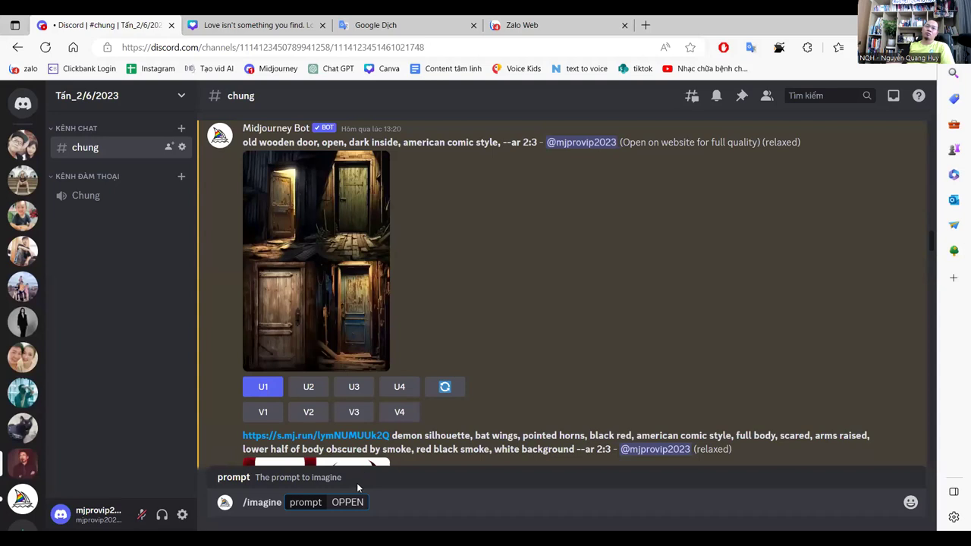
pyautogui.press('BackSpace')
pyautogui.press('BackSpace')
pyautogui.press('BackSpace')
pyautogui.press('BackSpace')
pyautogui.press('BackSpace')
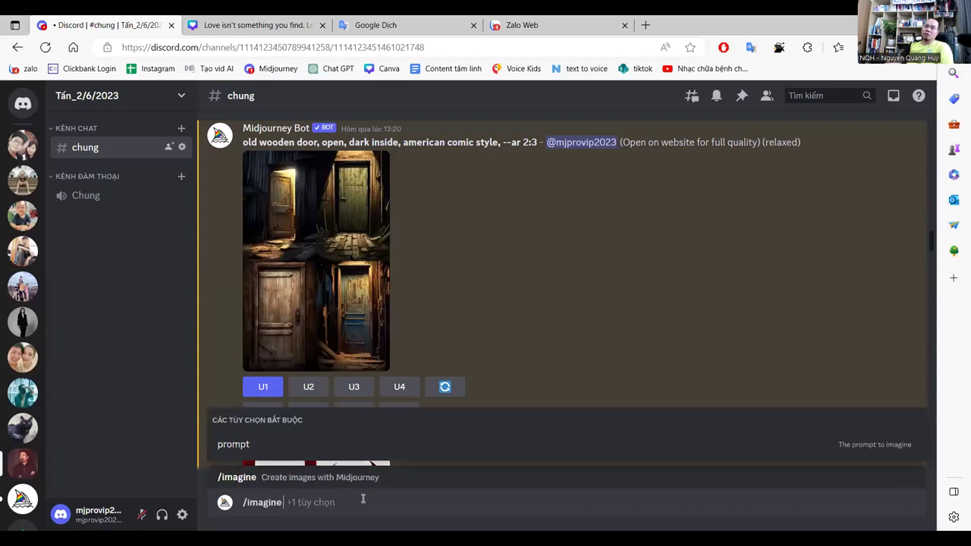
pyautogui.press('BackSpace')
pyautogui.press('BackSpace')
pyautogui.press('BackSpace')
pyautogui.press('BackSpace')
pyautogui.press('BackSpace')
pyautogui.press('BackSpace')
pyautogui.press('BackSpace')
pyautogui.press('BackSpace')
pyautogui.press('BackSpace')
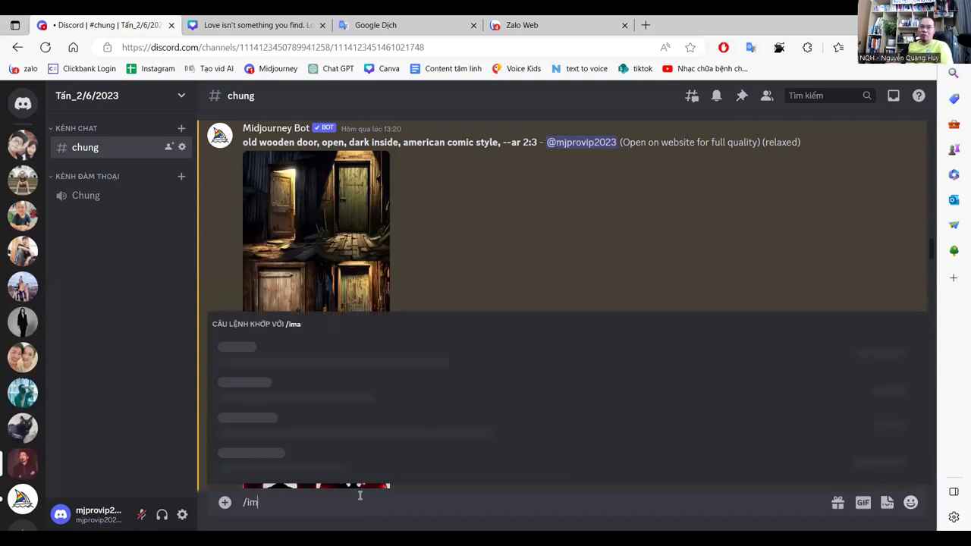
pyautogui.write('/')
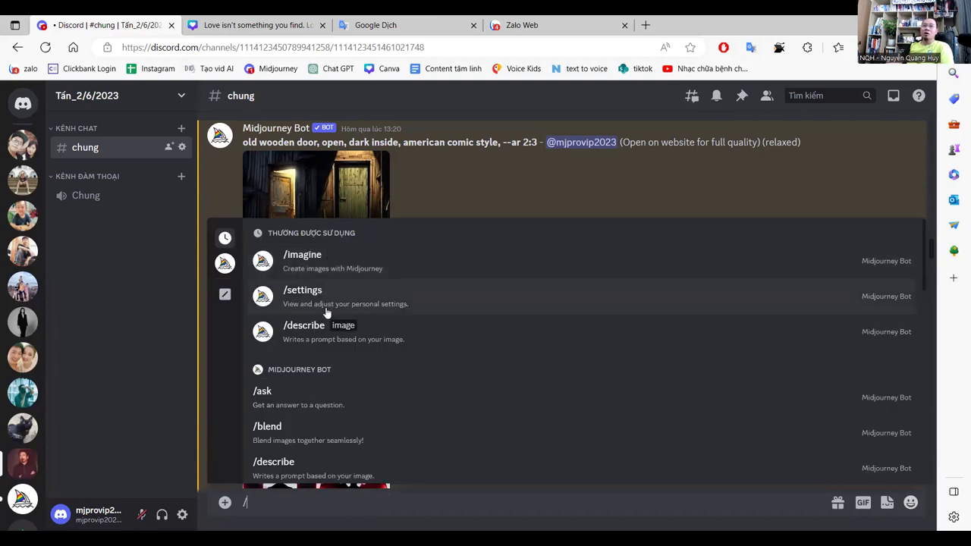
pyautogui.click(321, 271)
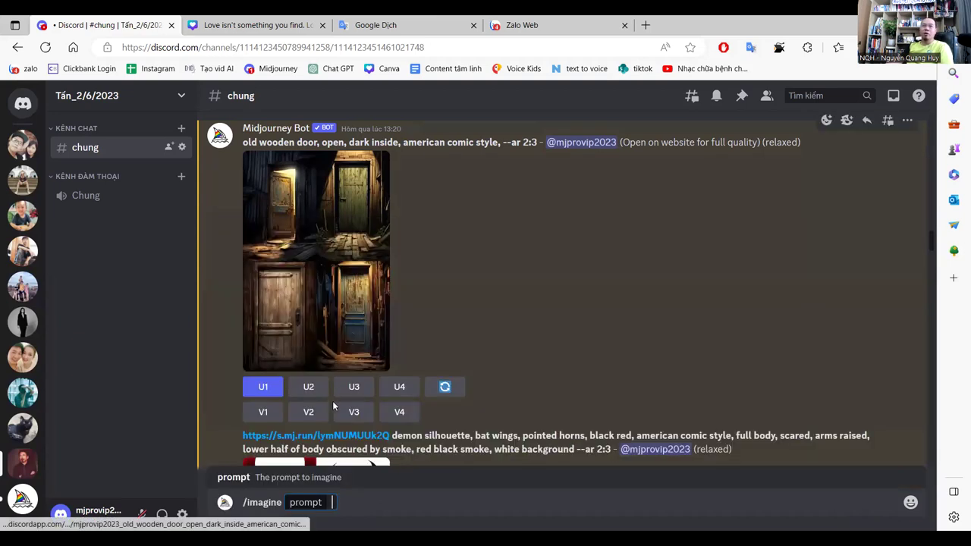
# Step: Switch to Google Translate, shorten the Vietnamese phrase to "CÁNH CỬA CŨ KĨ MỞ" and copy its English translation
pyautogui.click(387, 25)
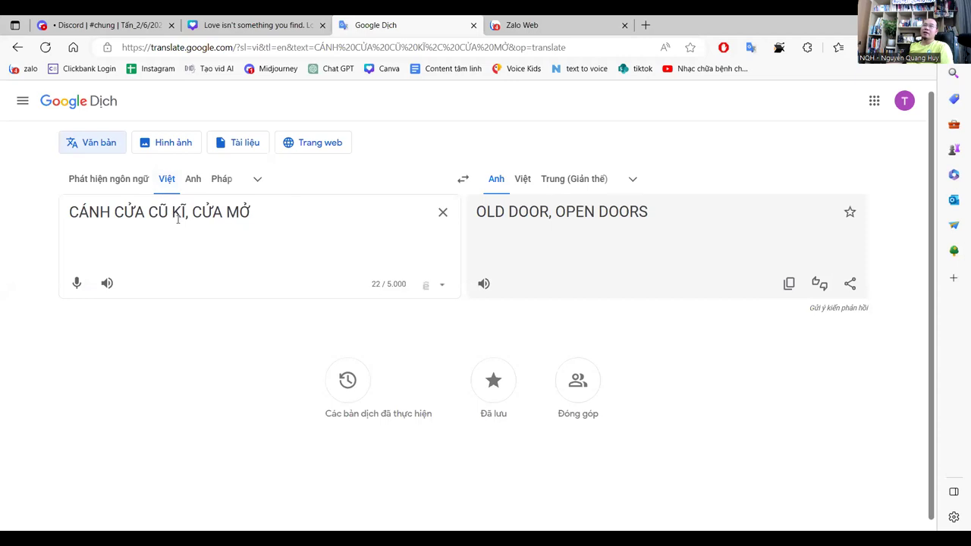
pyautogui.press('BackSpace')
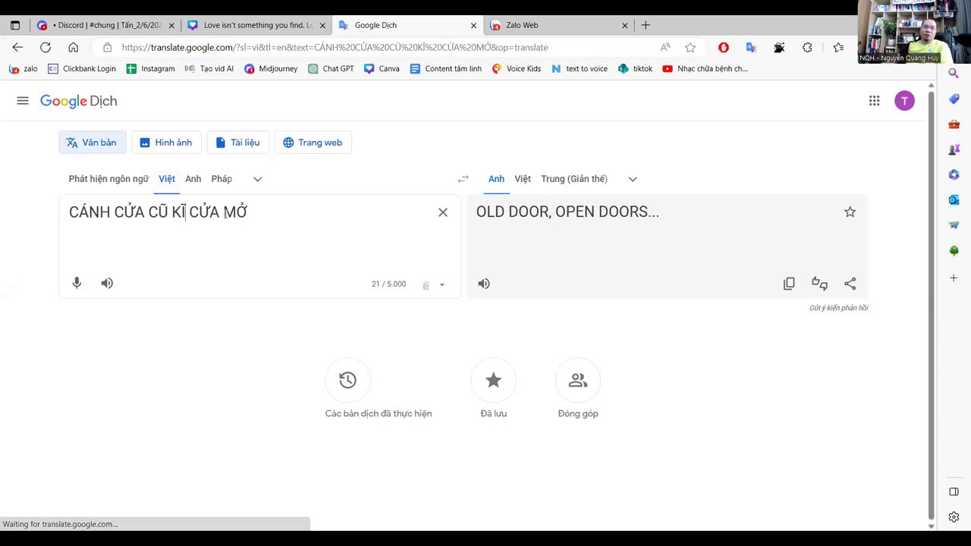
pyautogui.press('BackSpace')
pyautogui.press('BackSpace')
pyautogui.press('BackSpace')
pyautogui.write('ĐƯỢC')
pyautogui.press('BackSpace')
pyautogui.press('BackSpace')
pyautogui.press('BackSpace')
pyautogui.press('BackSpace')
pyautogui.press('BackSpace')
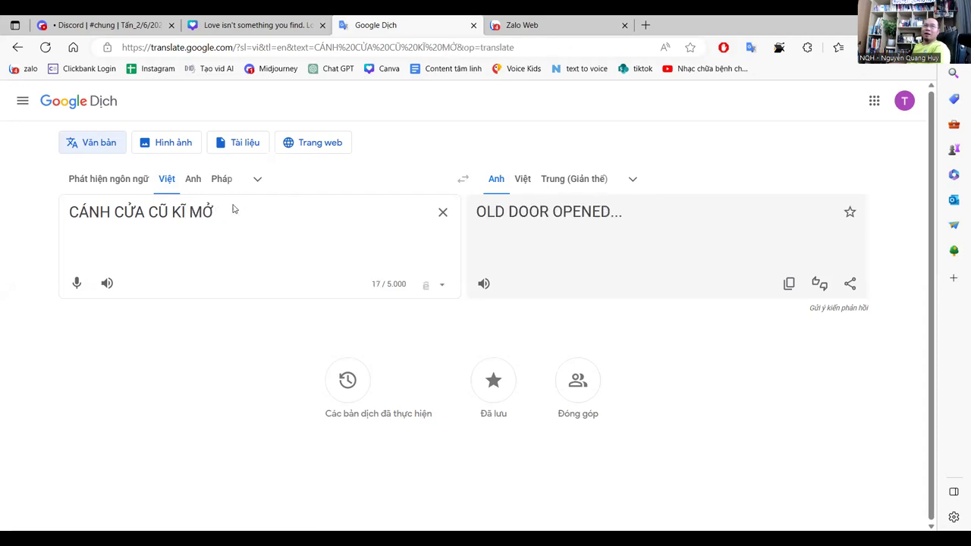
pyautogui.click(789, 283)
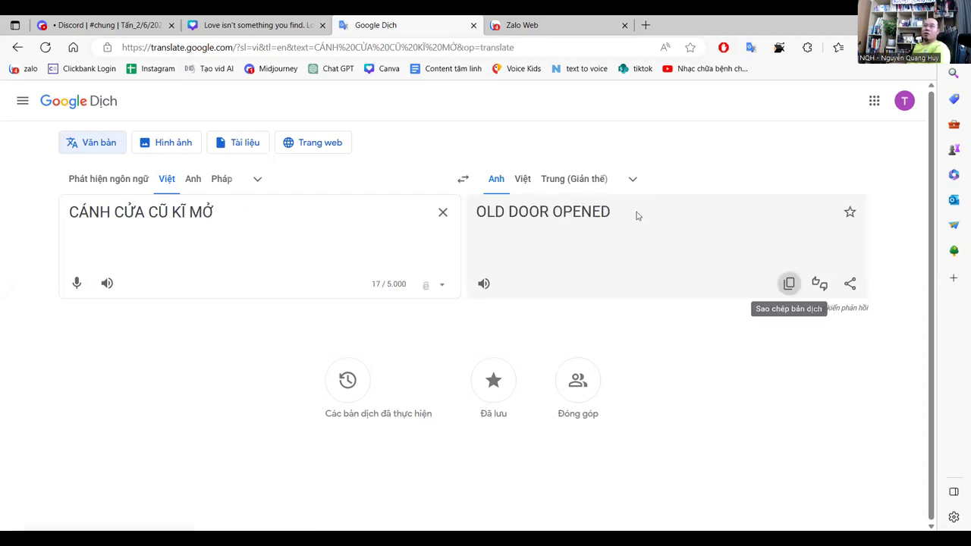
# Step: Switch to Discord and paste the translated phrase "OLD DOOR OPENED" into the /imagine prompt
pyautogui.moveTo(123, 19)
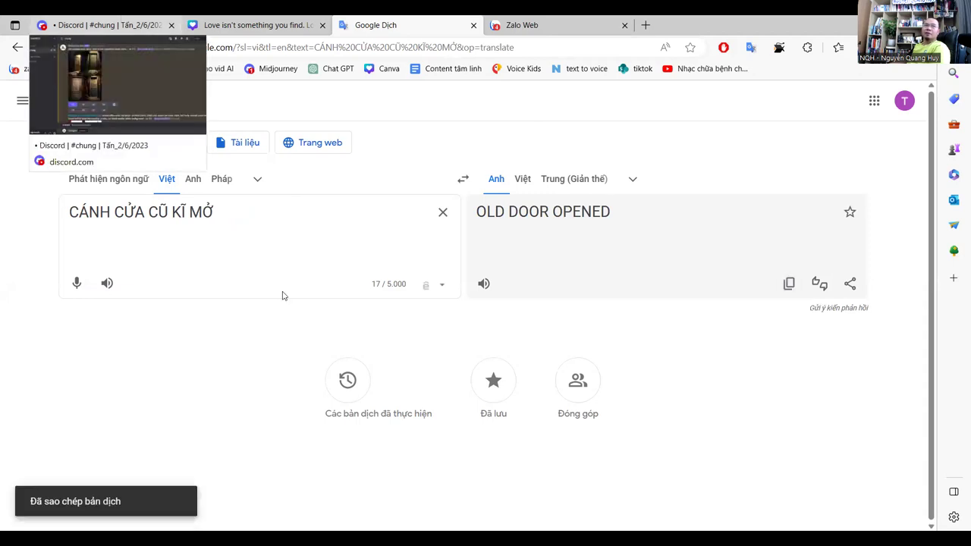
pyautogui.hotkey('ctrl', '1')
pyautogui.click(300, 508)
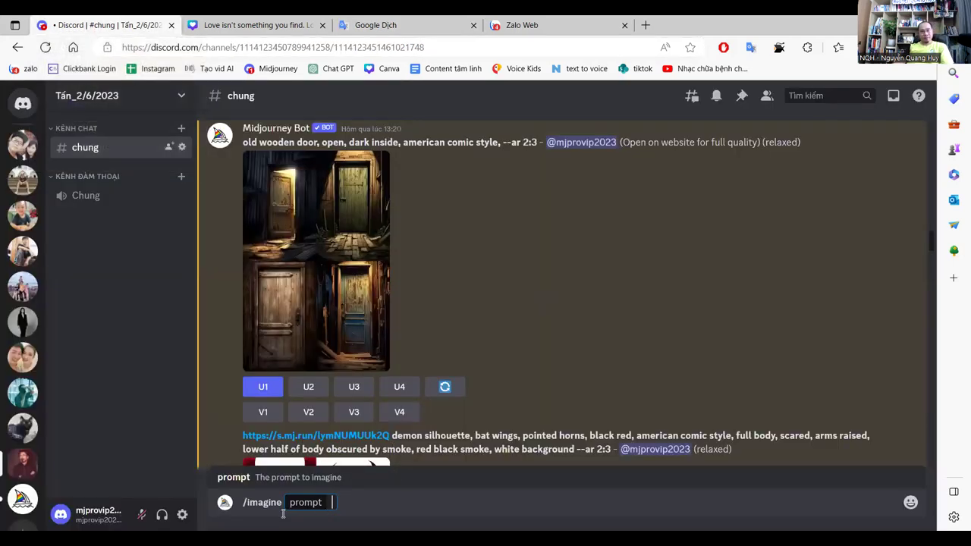
pyautogui.hotkey('ctrl', '/')
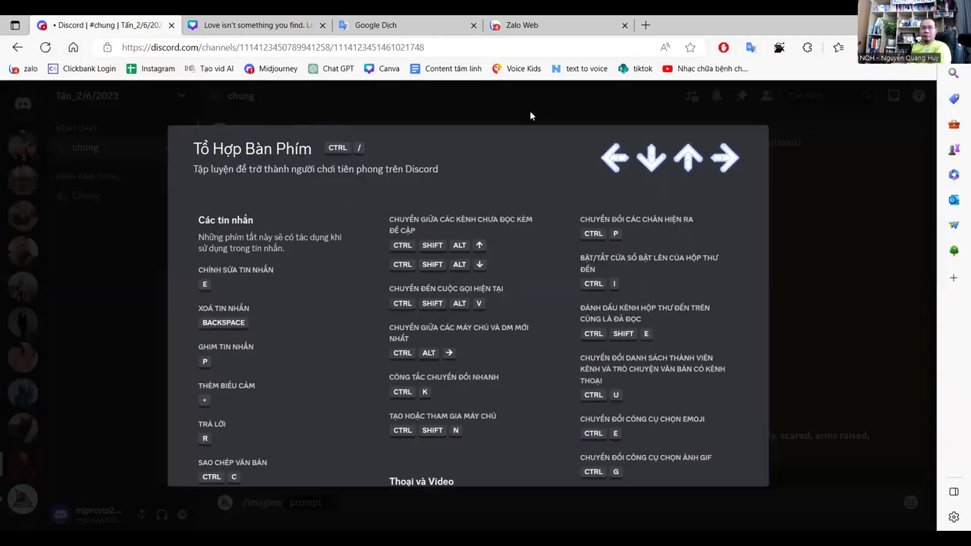
pyautogui.click(525, 114)
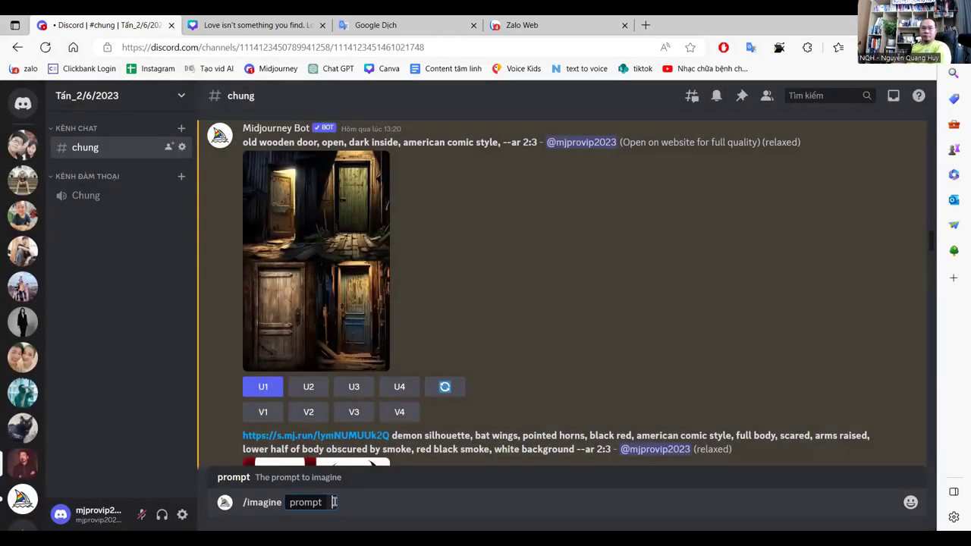
pyautogui.hotkey('ctrl', 'v')
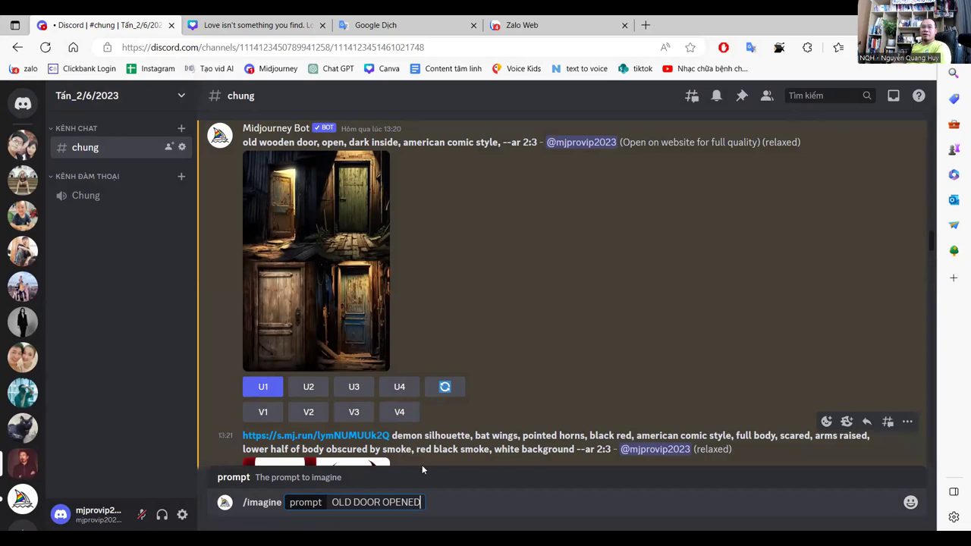
# Step: Extend the prompt with ", dark inside, american comic style" copied from the older wooden door prompt, and submit it
pyautogui.click(395, 24)
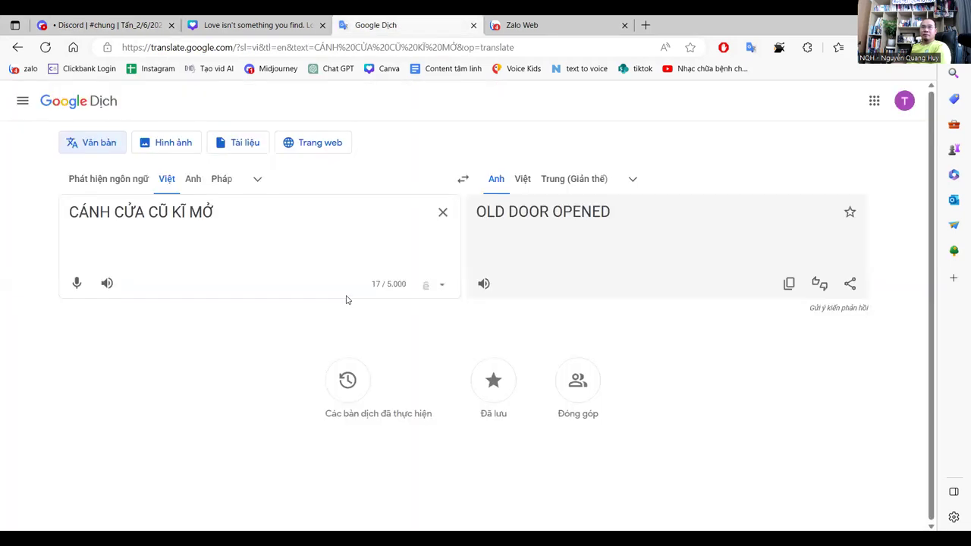
pyautogui.click(50, 22)
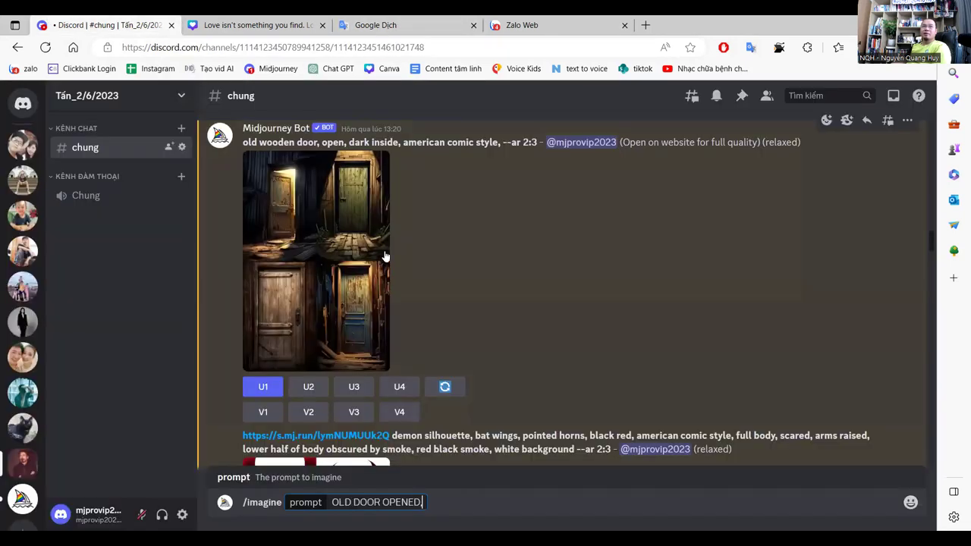
pyautogui.moveTo(404, 142); pyautogui.dragTo(501, 144)
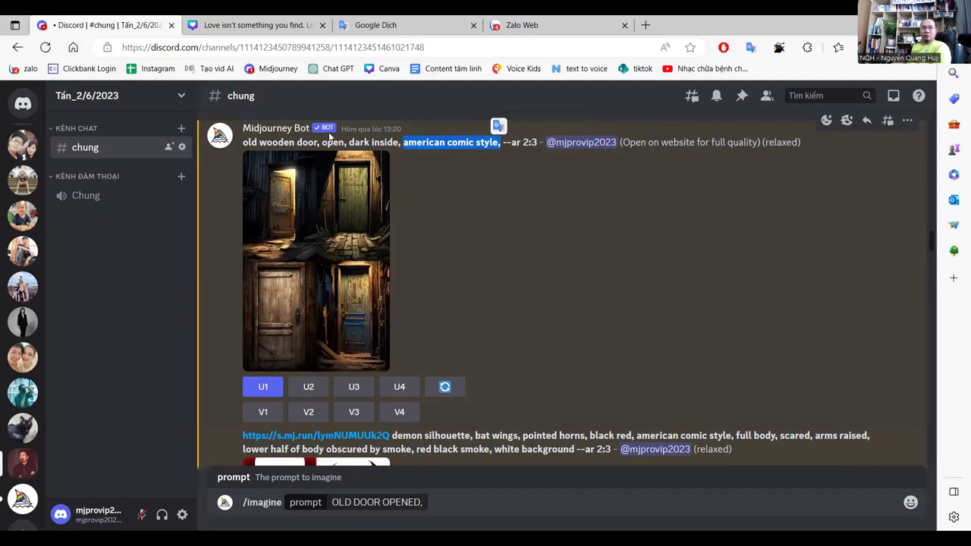
pyautogui.moveTo(350, 143); pyautogui.dragTo(383, 143)
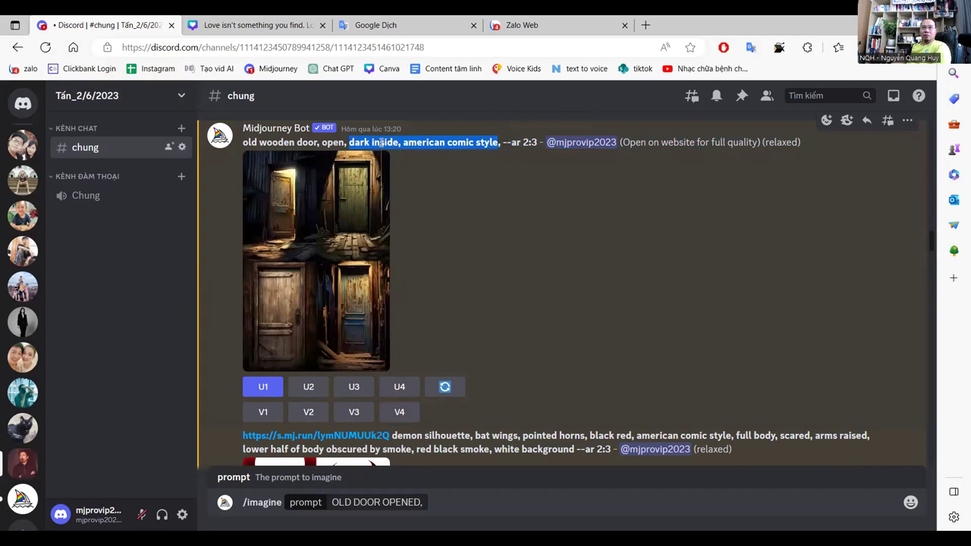
pyautogui.click(424, 502)
pyautogui.hotkey('ctrl', 'v')
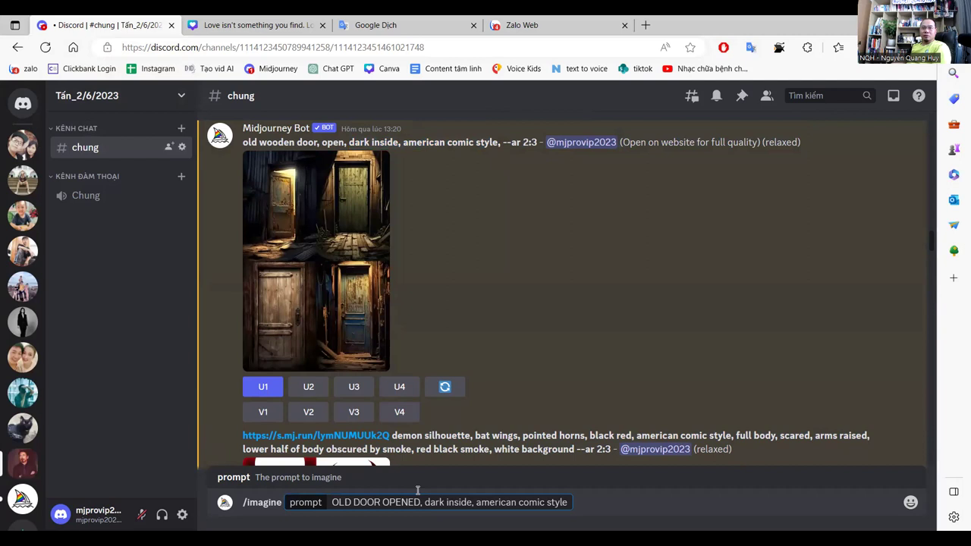
pyautogui.press('Return')
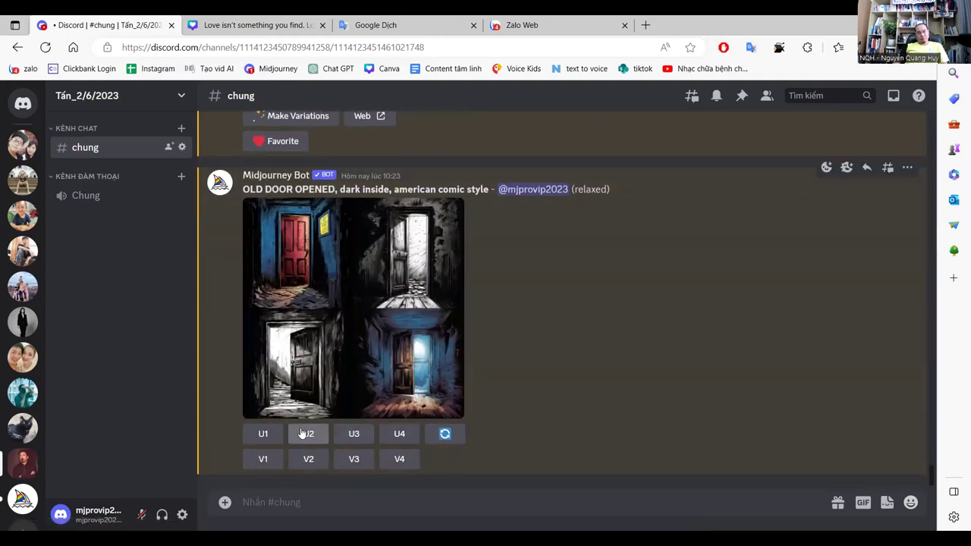
# Step: Upscale the third image of the "OLD DOOR OPENED" grid and bring the enlarged result into view
pyautogui.click(354, 434)
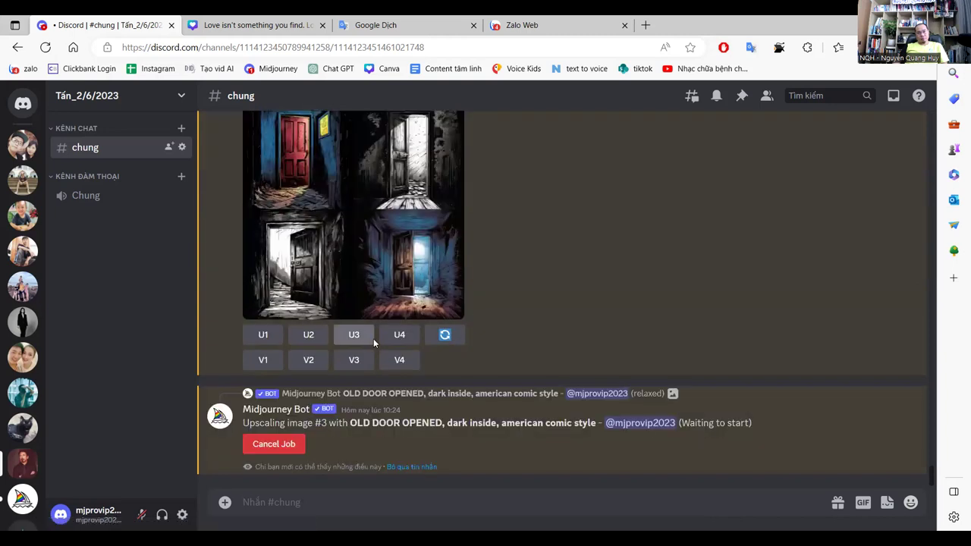
pyautogui.scroll(15, 367, 414)
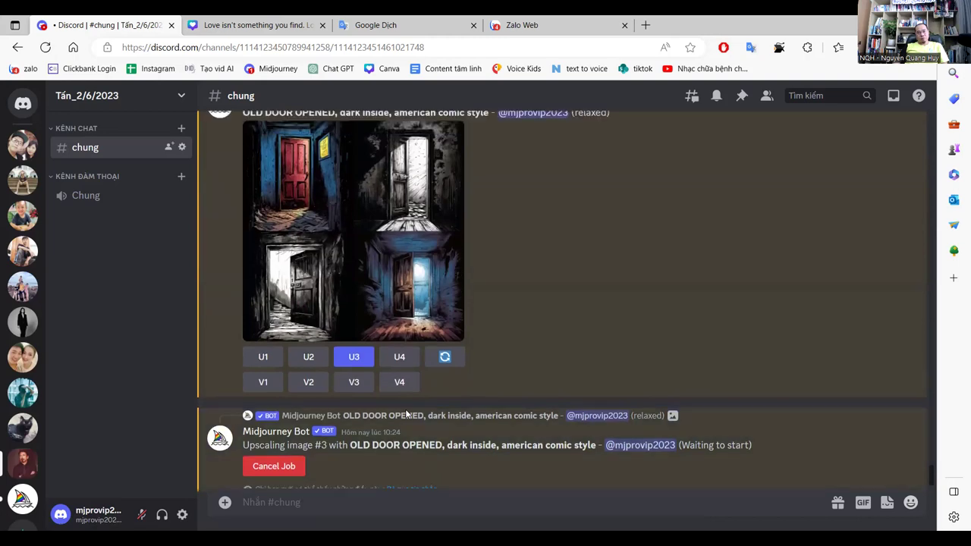
pyautogui.scroll(-20, 375, 345)
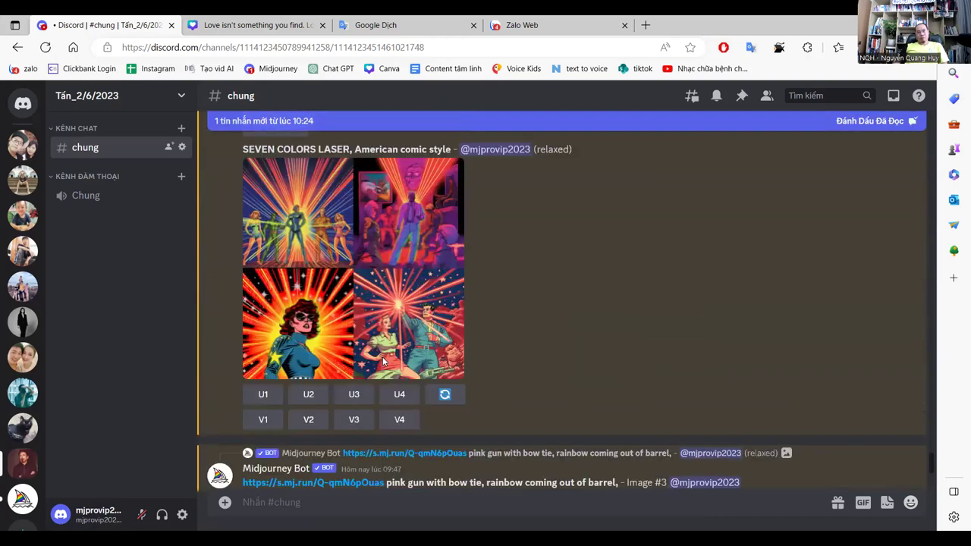
pyautogui.scroll(-5, 341, 295)
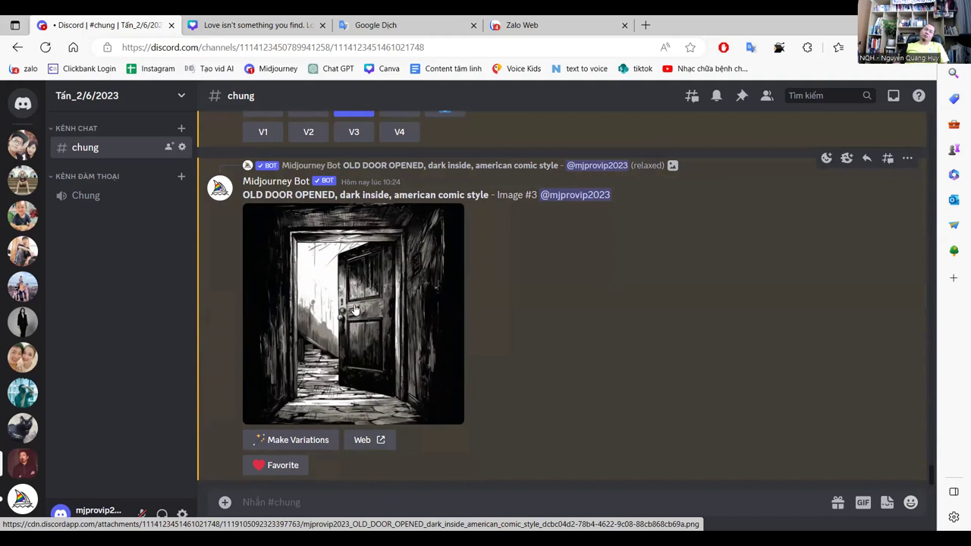
# Step: Find the old-wall room image with devil pictures in the channel history and paste its link into a new /imagine prompt
pyautogui.scroll(5, 355, 310)
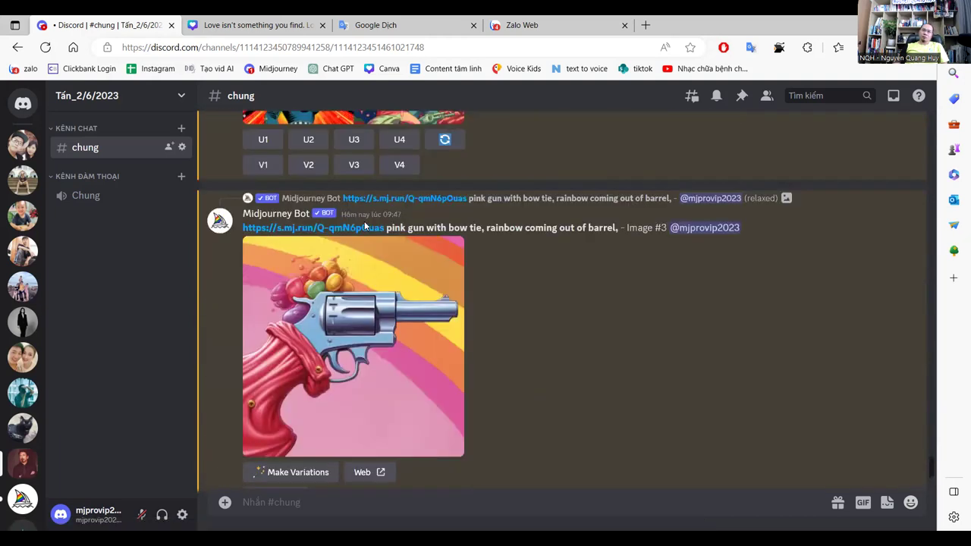
pyautogui.scroll(1, 364, 226)
pyautogui.scroll(15, 364, 228)
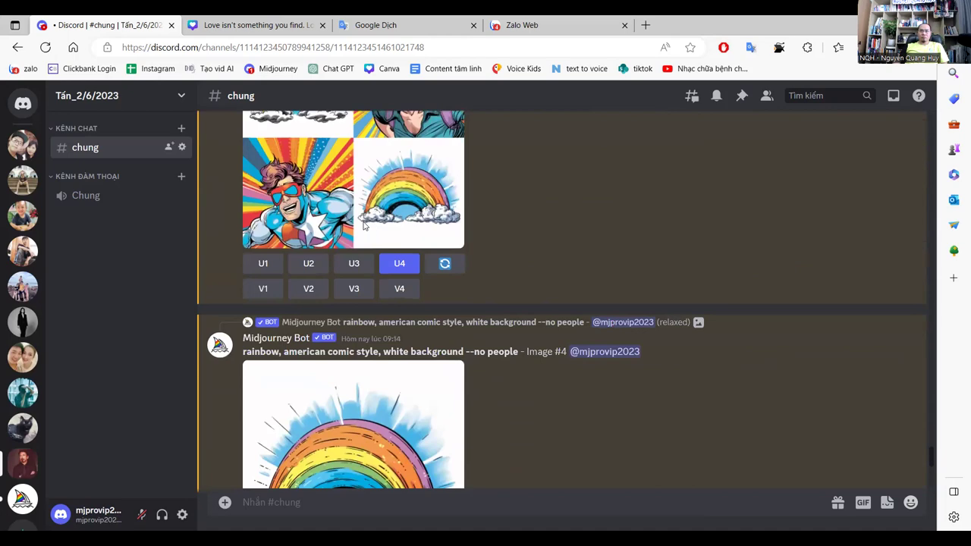
pyautogui.scroll(-15, 334, 228)
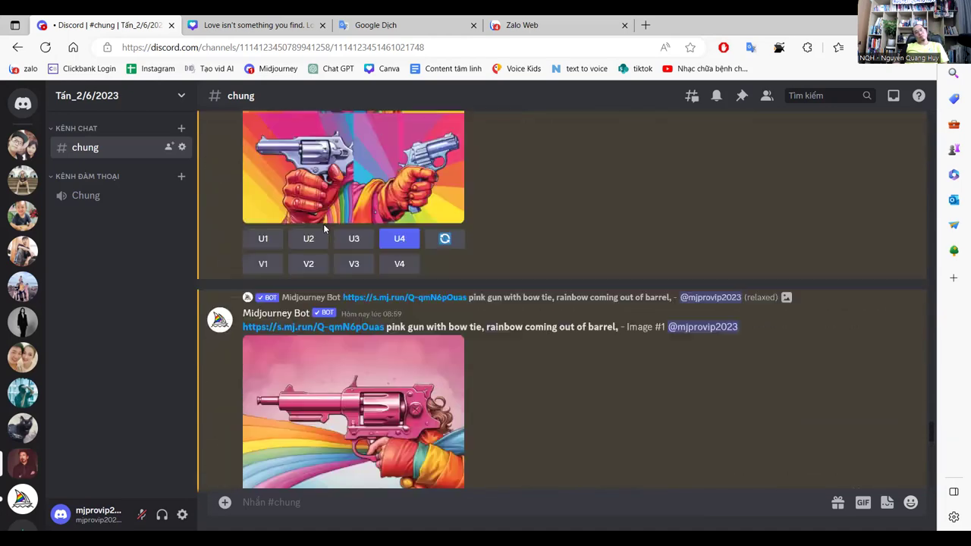
pyautogui.scroll(-15, 308, 237)
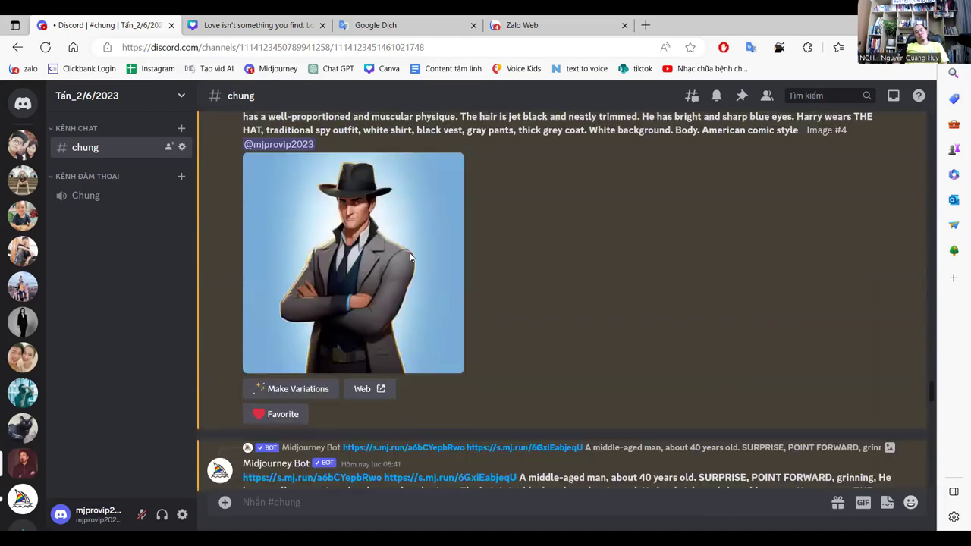
pyautogui.scroll(10, 305, 235)
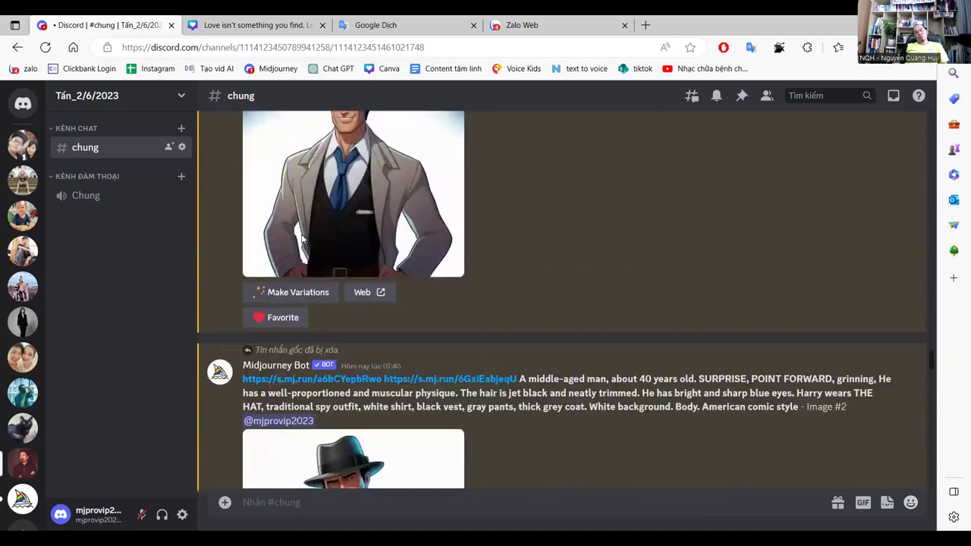
pyautogui.scroll(-15, 286, 243)
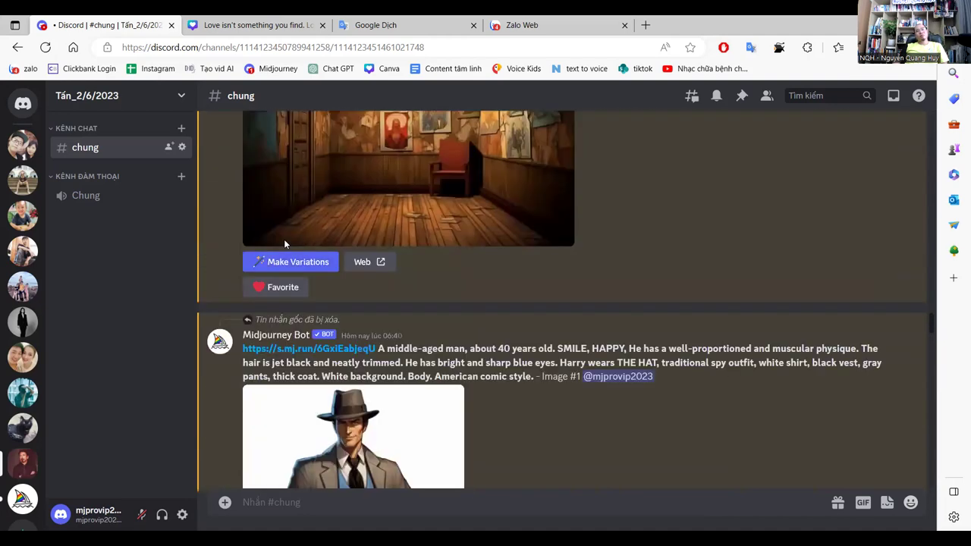
pyautogui.scroll(-1, 300, 255)
pyautogui.scroll(3, 395, 317)
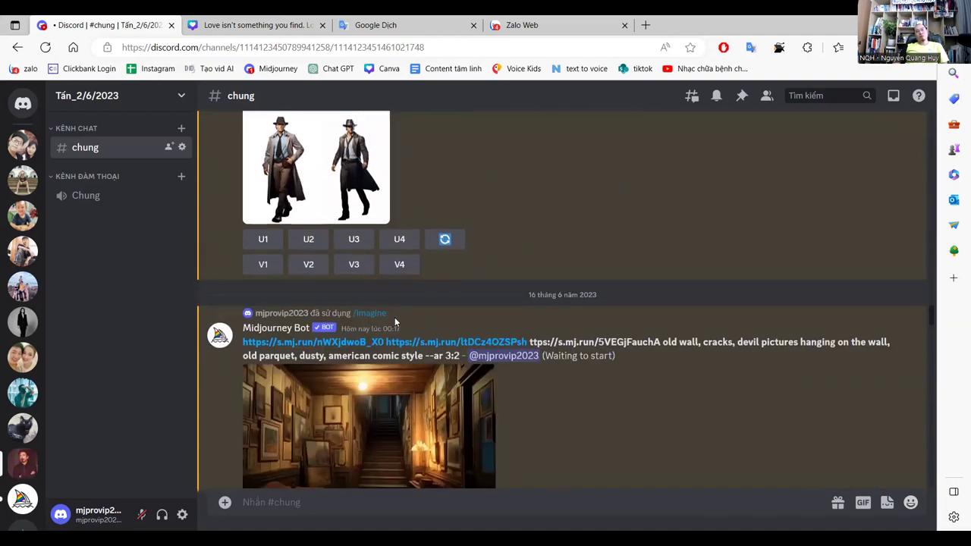
pyautogui.scroll(-6, 380, 305)
pyautogui.scroll(5, 383, 298)
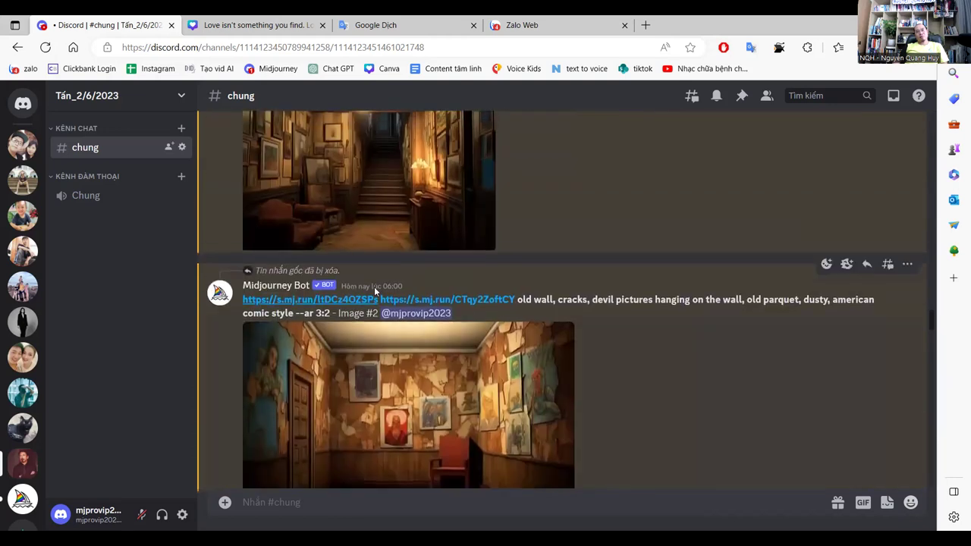
pyautogui.scroll(-6, 350, 276)
pyautogui.scroll(-1, 340, 274)
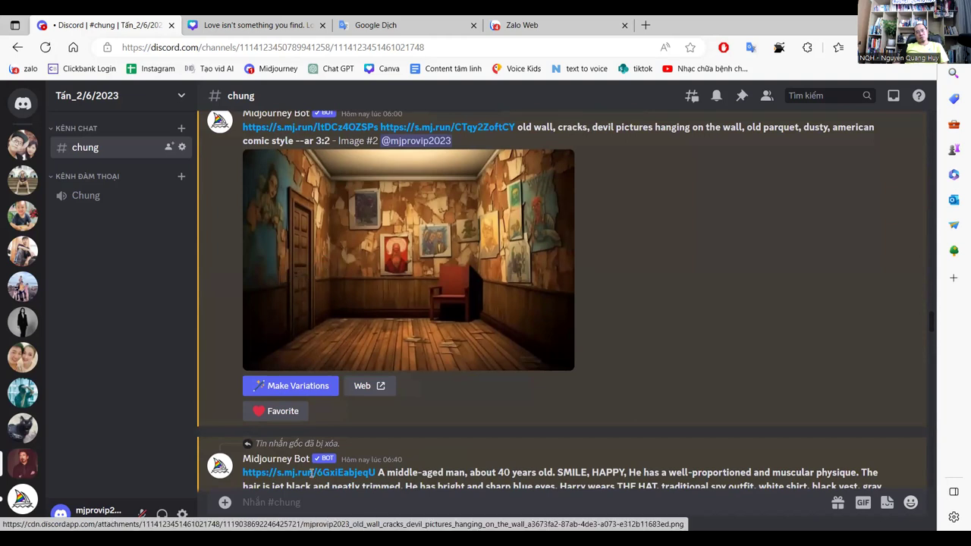
pyautogui.write('/')
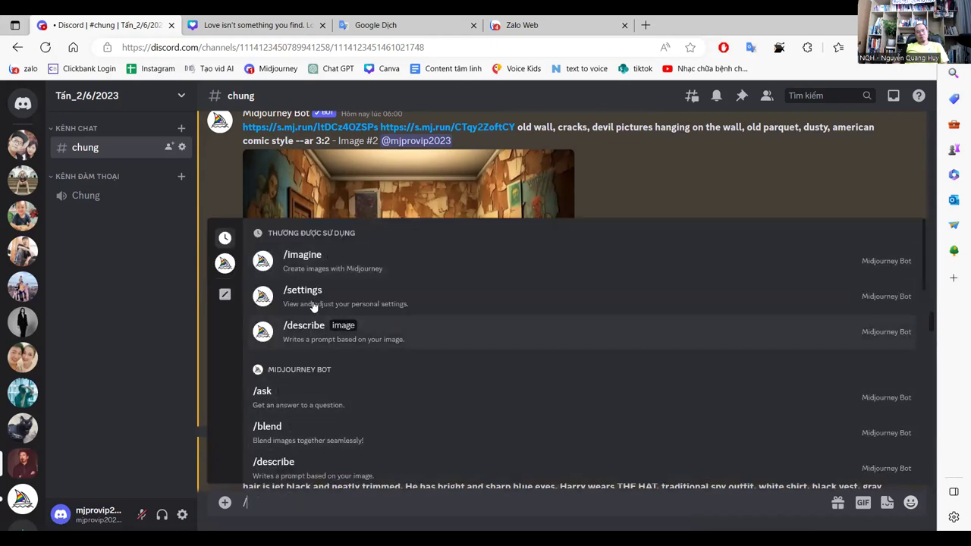
pyautogui.click(314, 273)
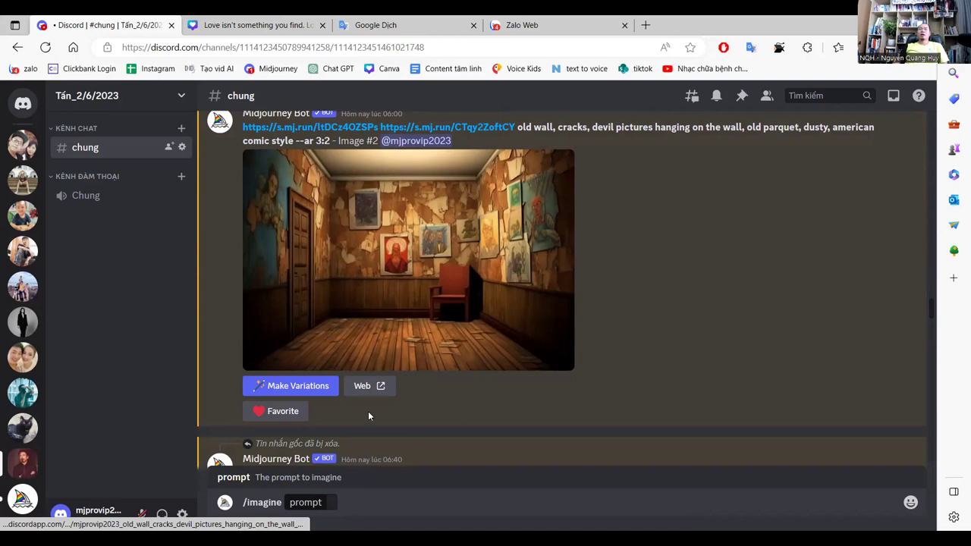
pyautogui.hotkey('ctrl', 'v')
# Step: Go to the upscaled "OLD DOOR OPENED" image and select its prompt text "OLD DOOR OPENED, dark inside, american comic style"
pyautogui.scroll(-10, 470, 329)
pyautogui.scroll(-10, 438, 346)
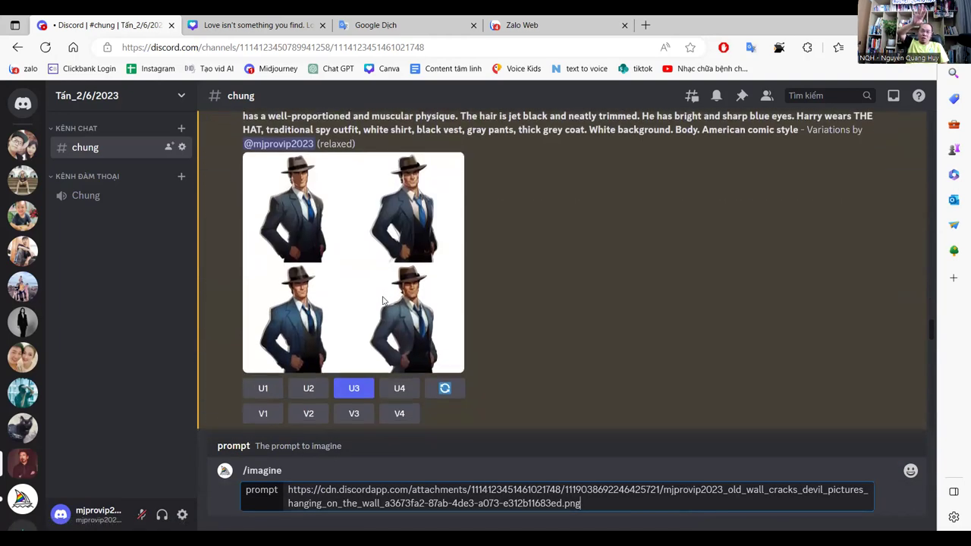
pyautogui.scroll(-8, 409, 319)
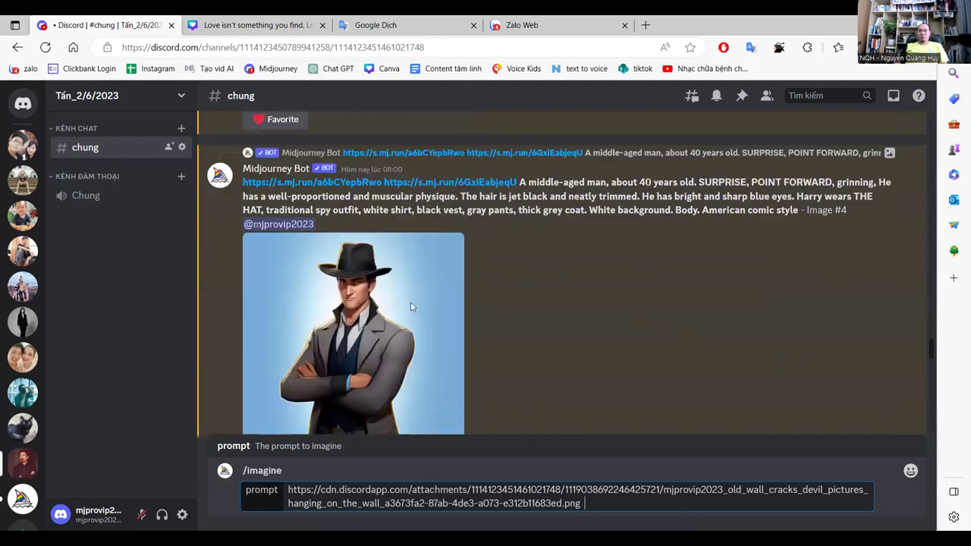
pyautogui.scroll(-15, 410, 302)
pyautogui.scroll(-15, 351, 325)
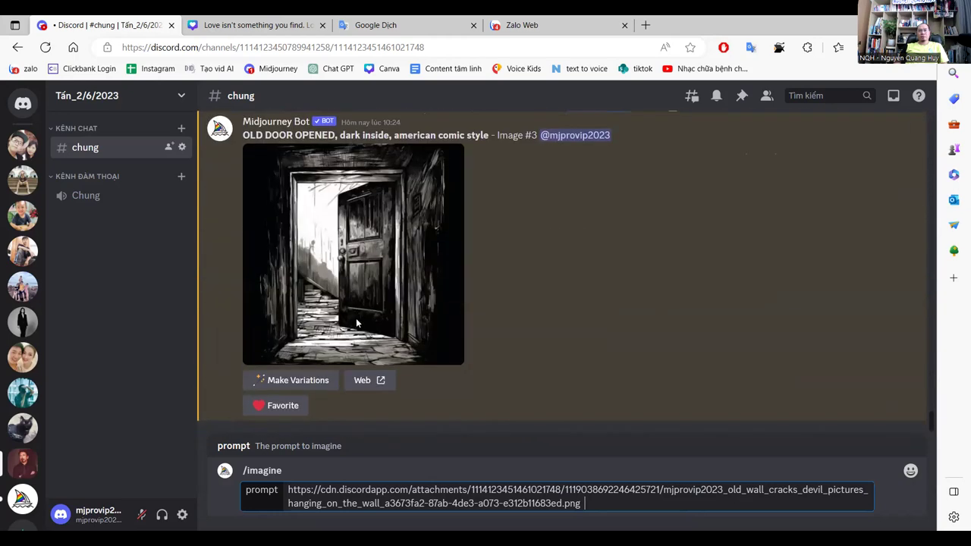
pyautogui.scroll(3, 395, 328)
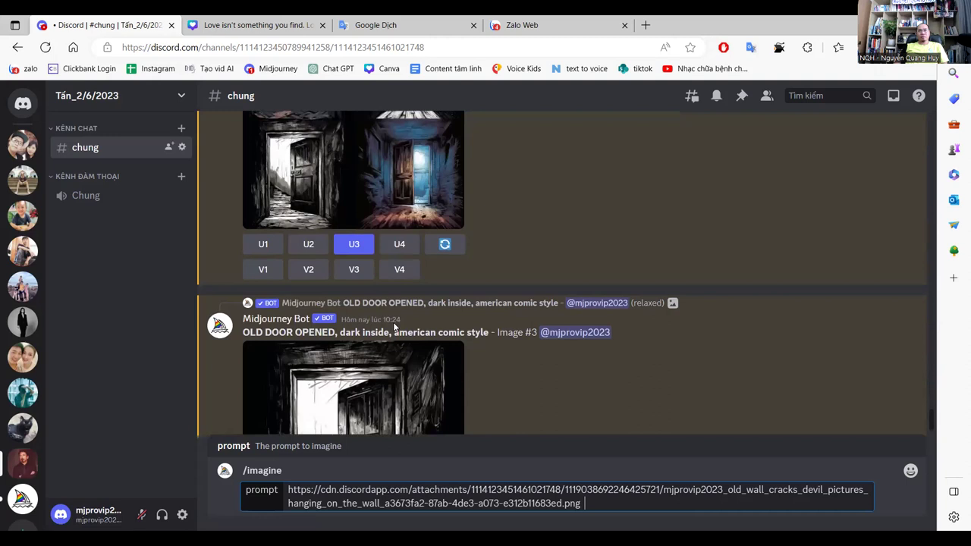
pyautogui.moveTo(244, 333); pyautogui.dragTo(486, 336)
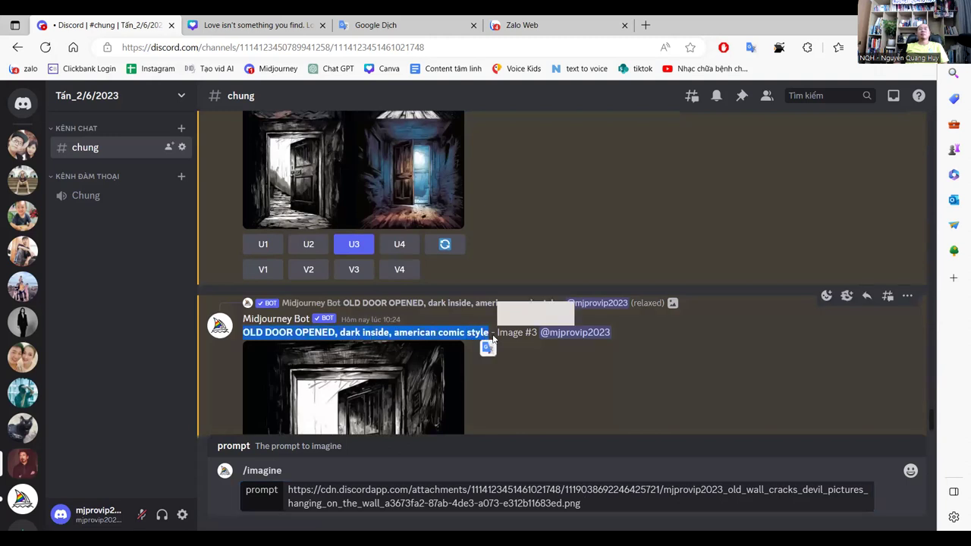
# Step: Return to the old-wall room image and highlight its prompt from "old wall, cracks, devil pictures" through "--ar 3:2" for review
pyautogui.scroll(5, 636, 431)
pyautogui.scroll(10, 510, 278)
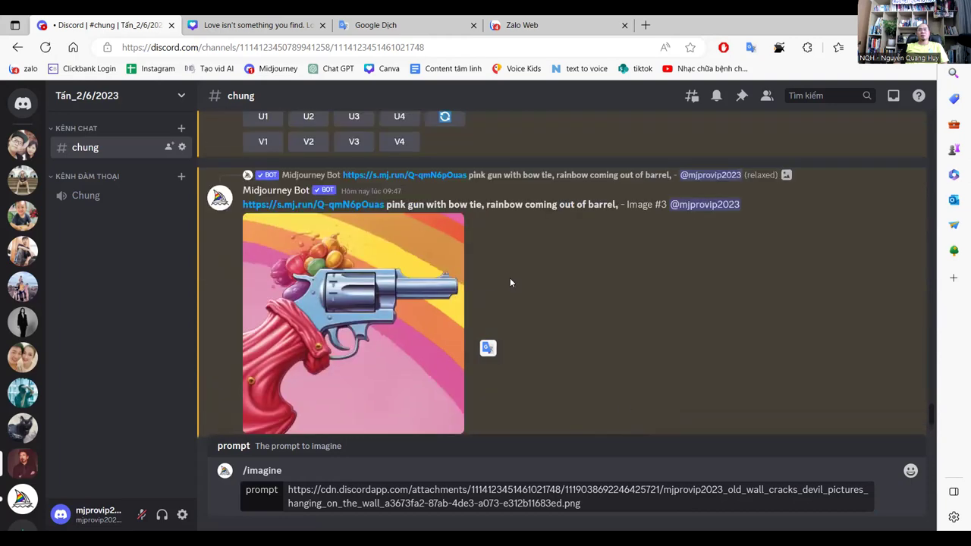
pyautogui.scroll(-10, 510, 271)
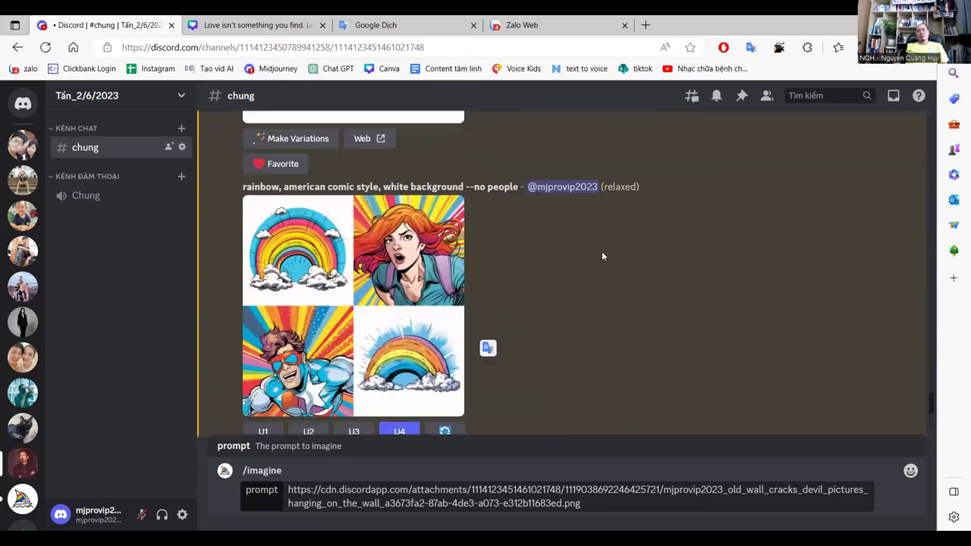
pyautogui.scroll(10, 413, 228)
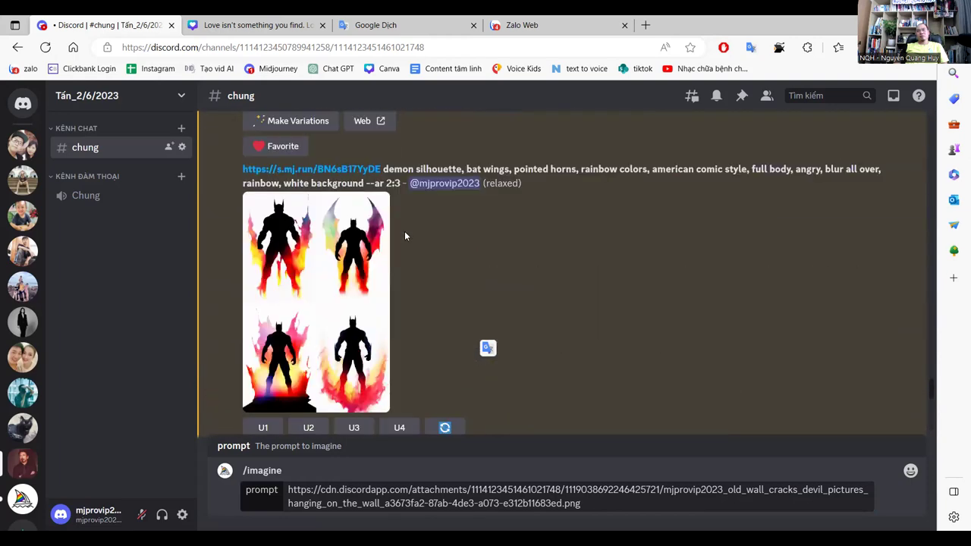
pyautogui.scroll(-10, 328, 346)
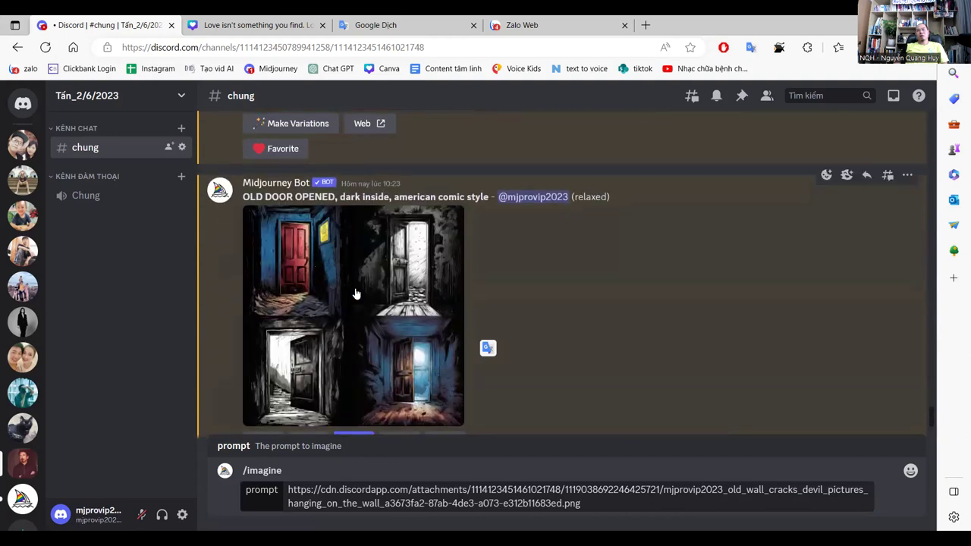
pyautogui.scroll(-3, 346, 273)
pyautogui.scroll(10, 362, 255)
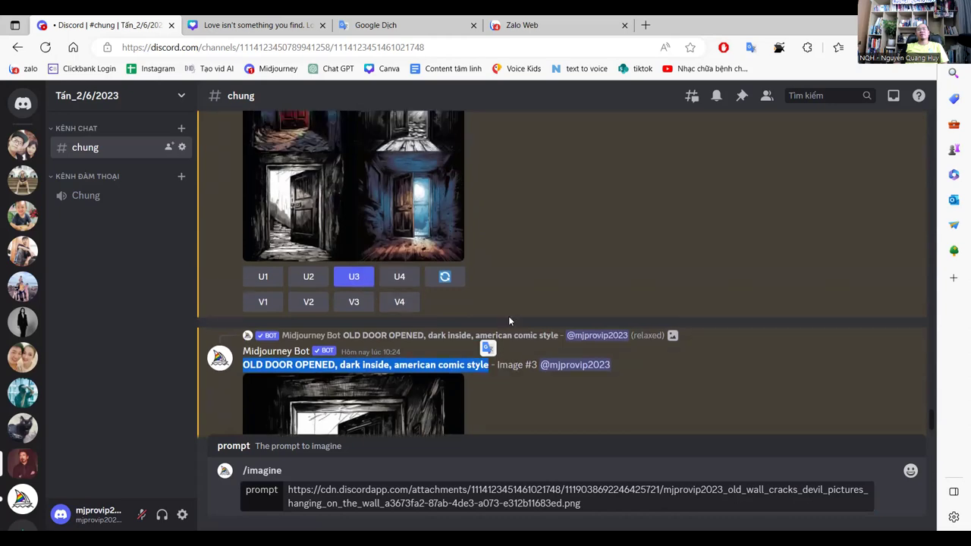
pyautogui.scroll(-10, 361, 256)
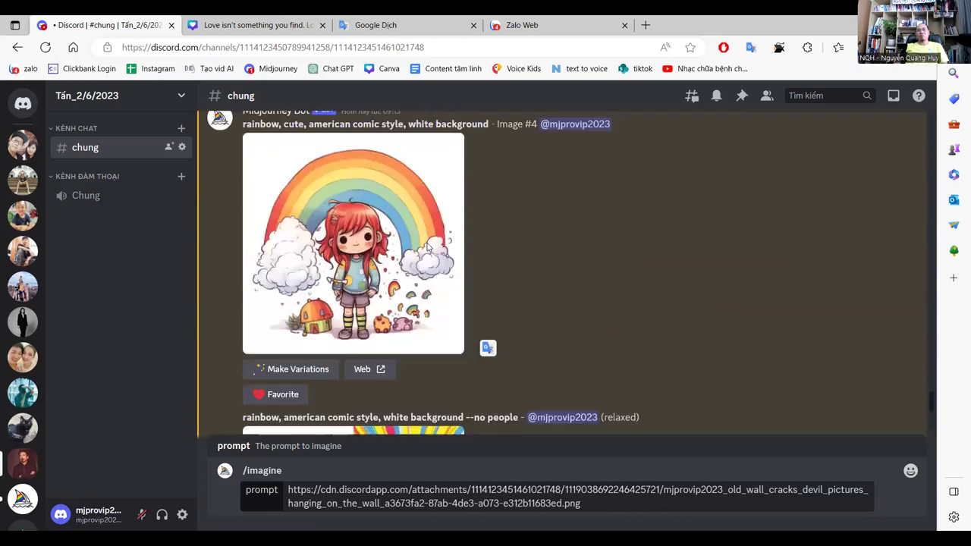
pyautogui.scroll(-10, 422, 236)
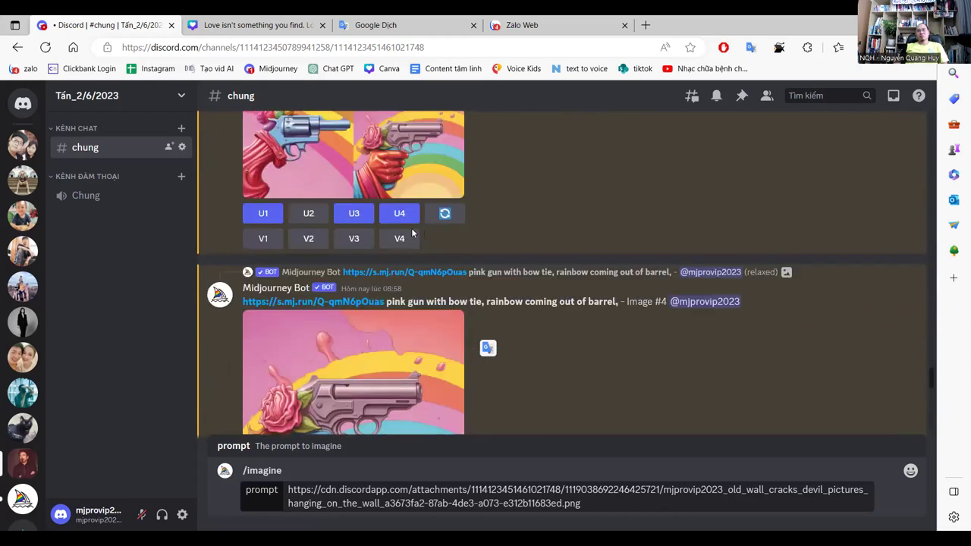
pyautogui.scroll(10, 387, 221)
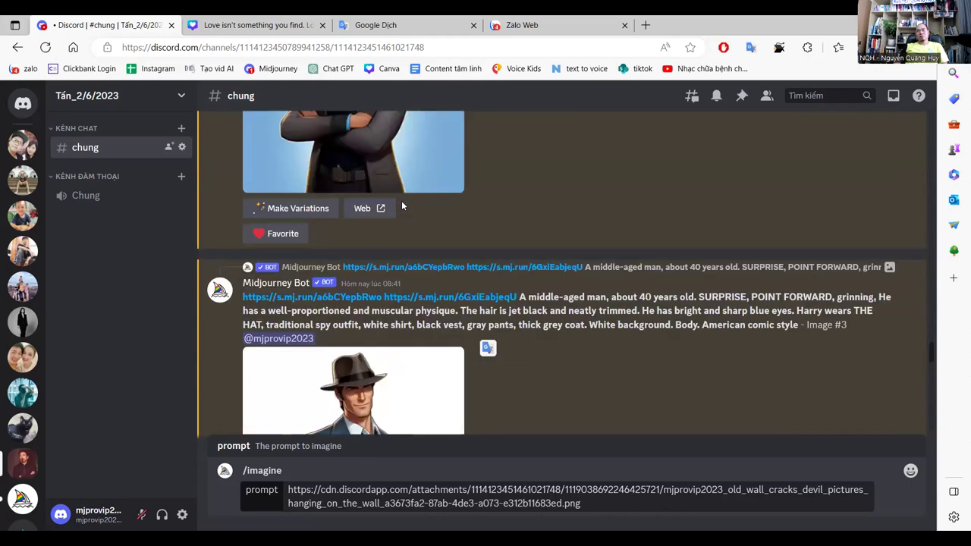
pyautogui.scroll(10, 408, 208)
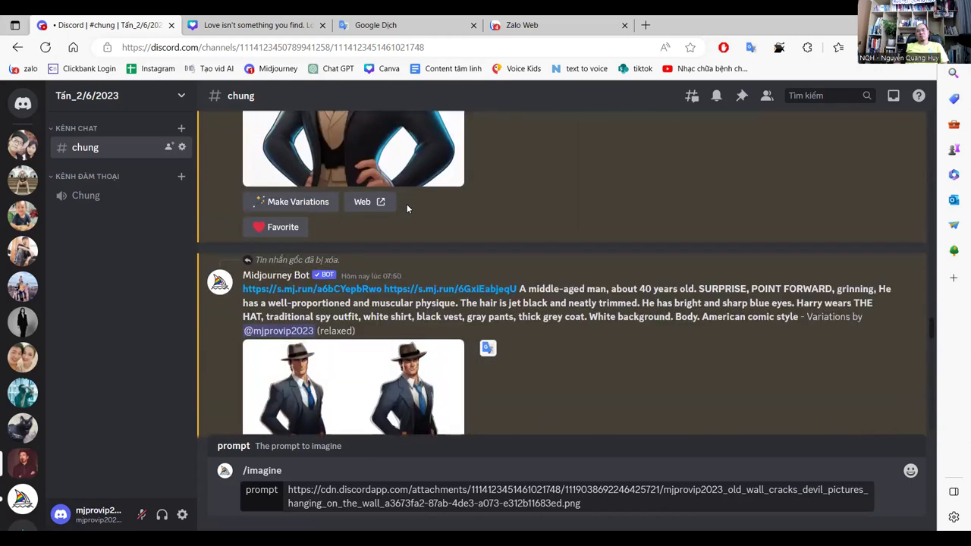
pyautogui.scroll(10, 408, 207)
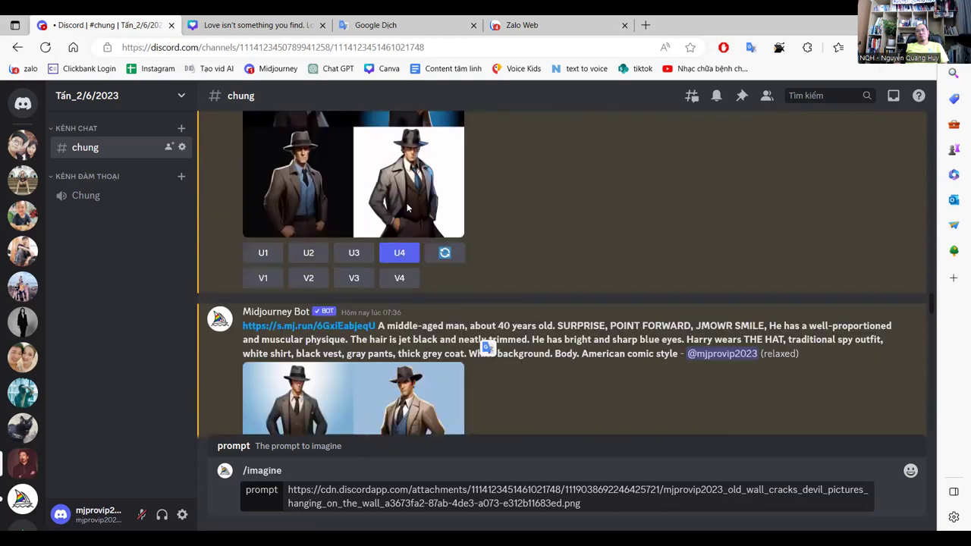
pyautogui.scroll(-3, 406, 208)
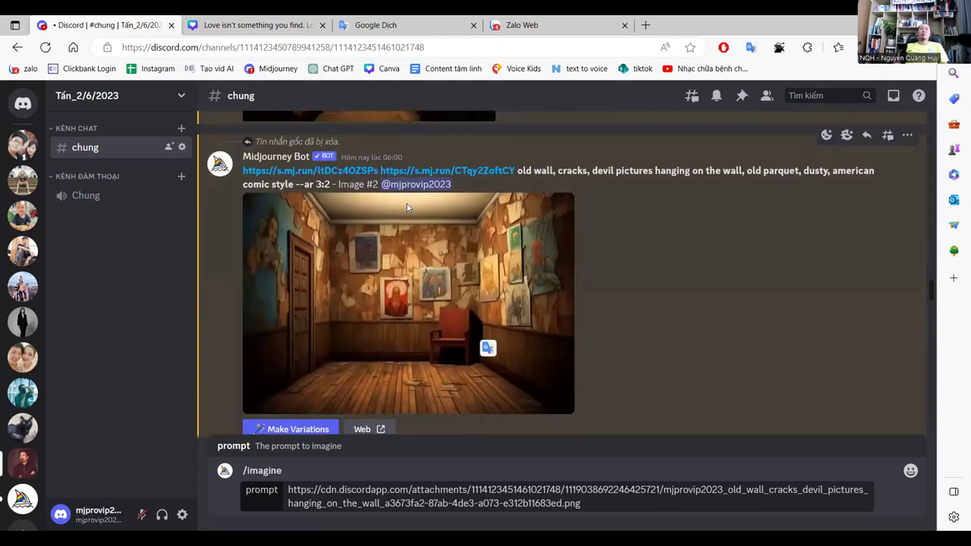
pyautogui.moveTo(517, 170); pyautogui.dragTo(332, 180)
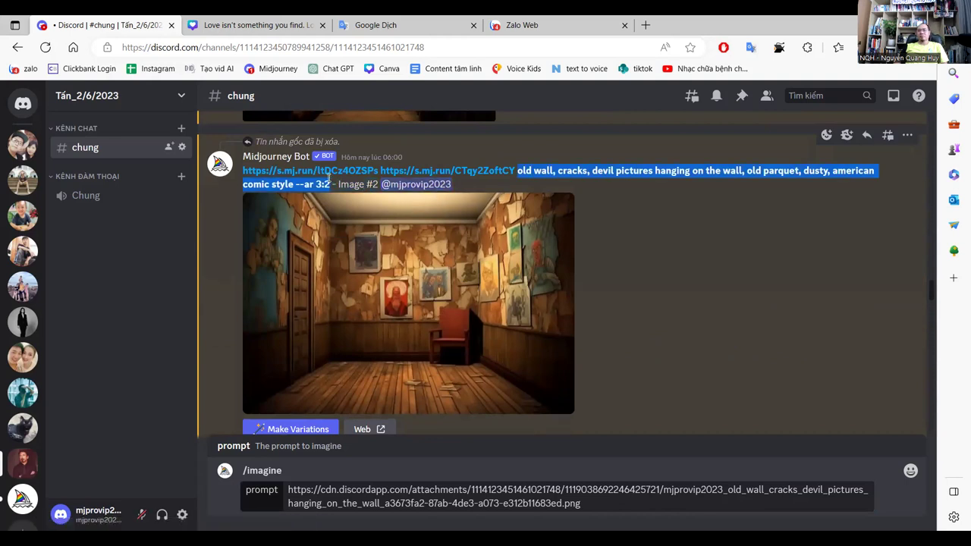
pyautogui.moveTo(328, 179); pyautogui.dragTo(326, 180)
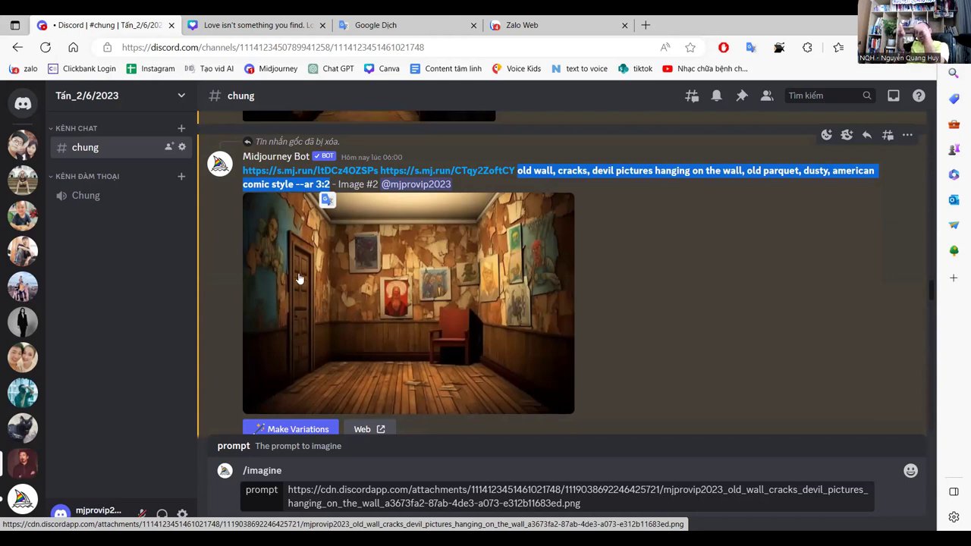
# Step: Clear the pasted room image link from the /imagine prompt
pyautogui.click(606, 497)
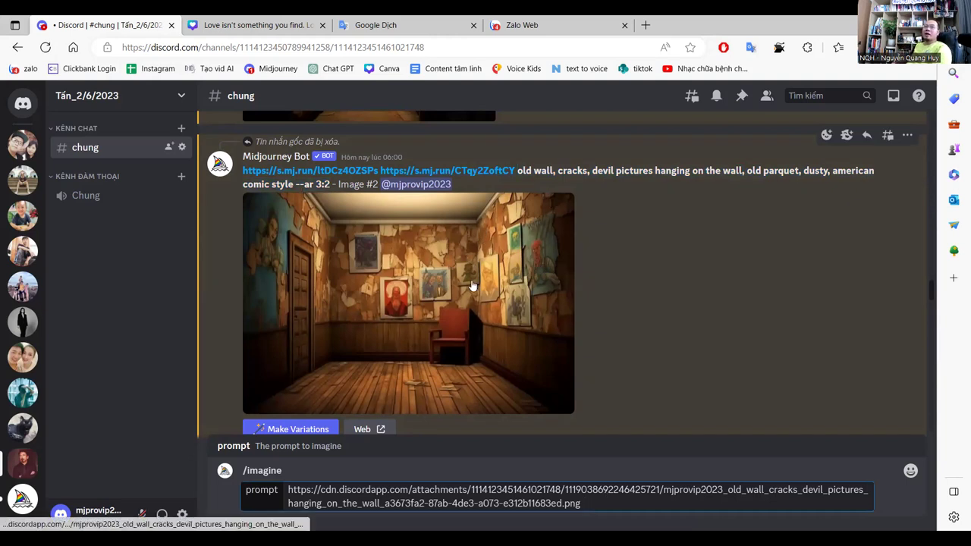
pyautogui.scroll(10, 465, 308)
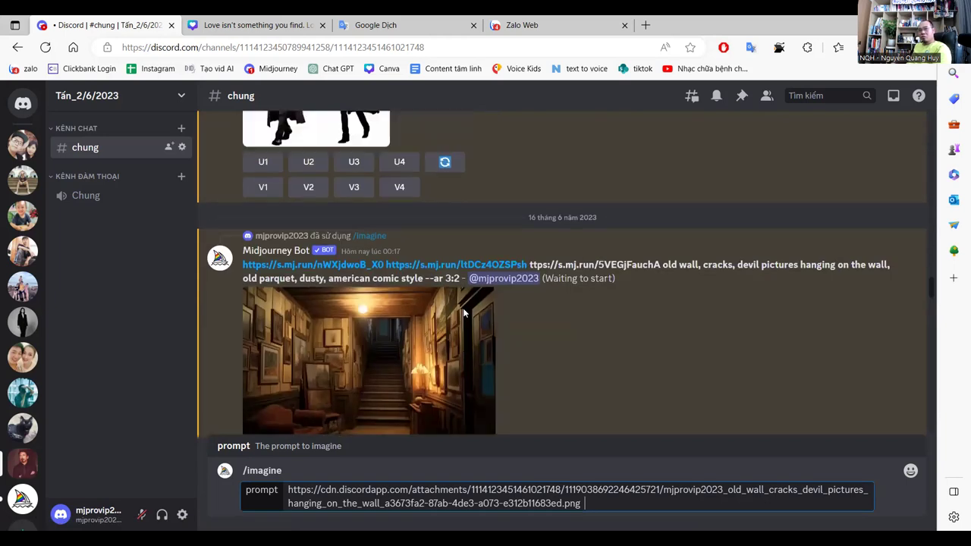
pyautogui.scroll(3, 459, 307)
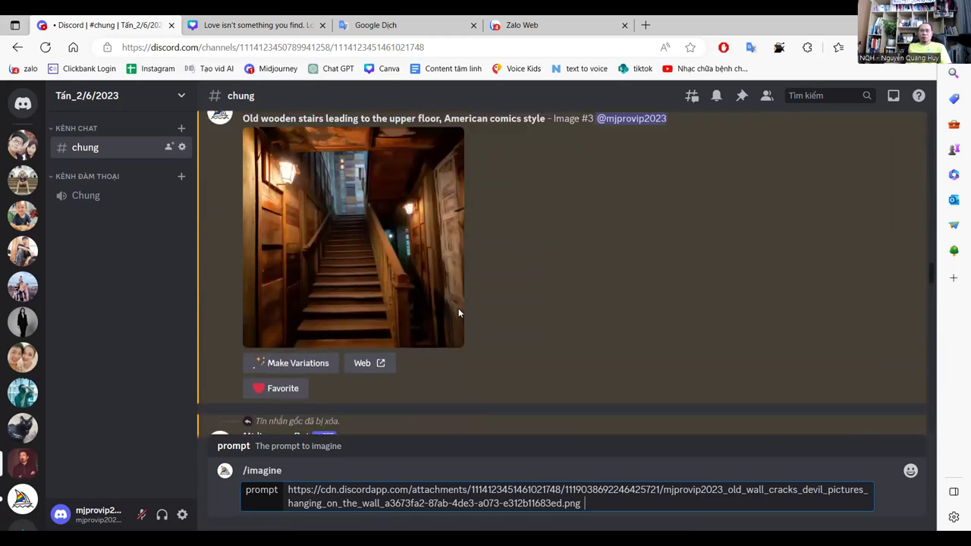
pyautogui.moveTo(580, 503); pyautogui.dragTo(345, 475)
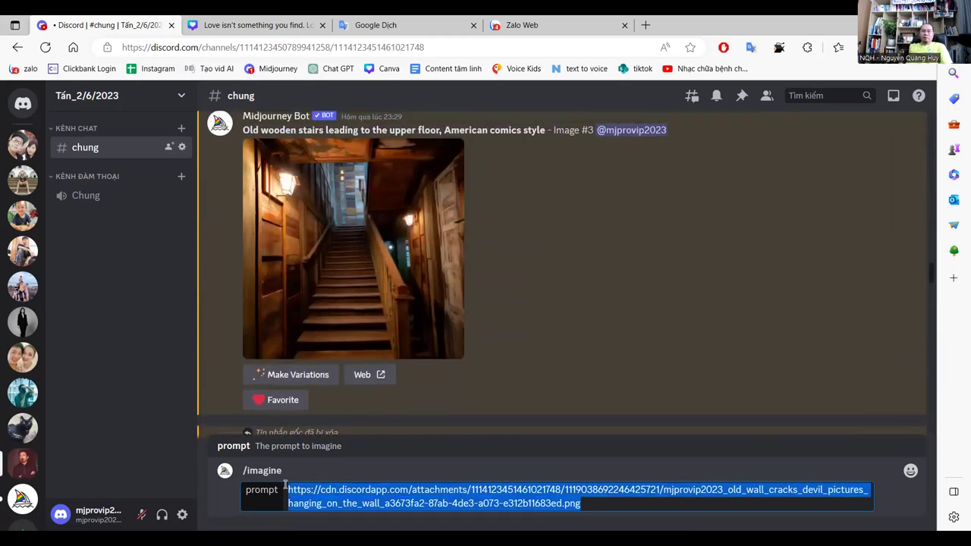
pyautogui.press('BackSpace')
# Step: Look through the channel history for earlier old wooden door generations and check their images and prompts
pyautogui.scroll(-10, 453, 317)
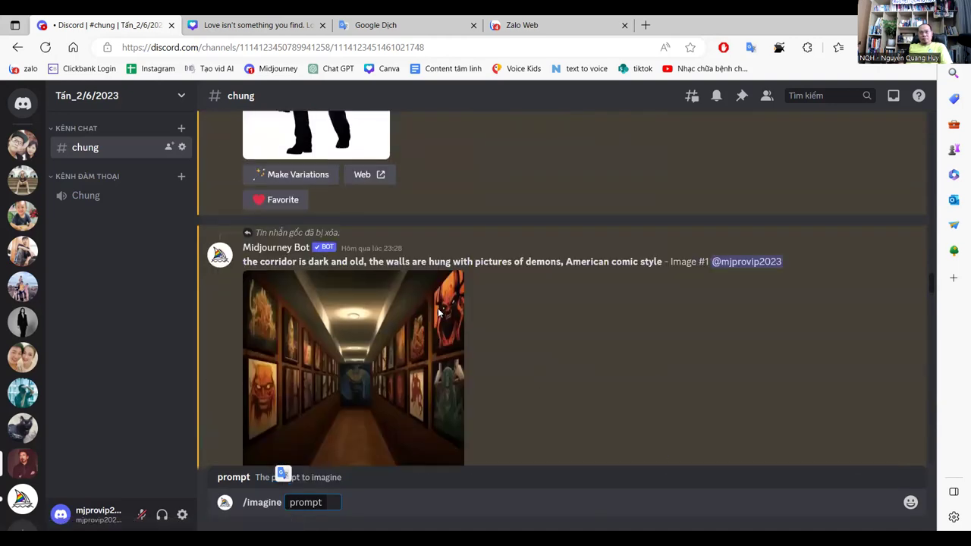
pyautogui.scroll(-10, 465, 277)
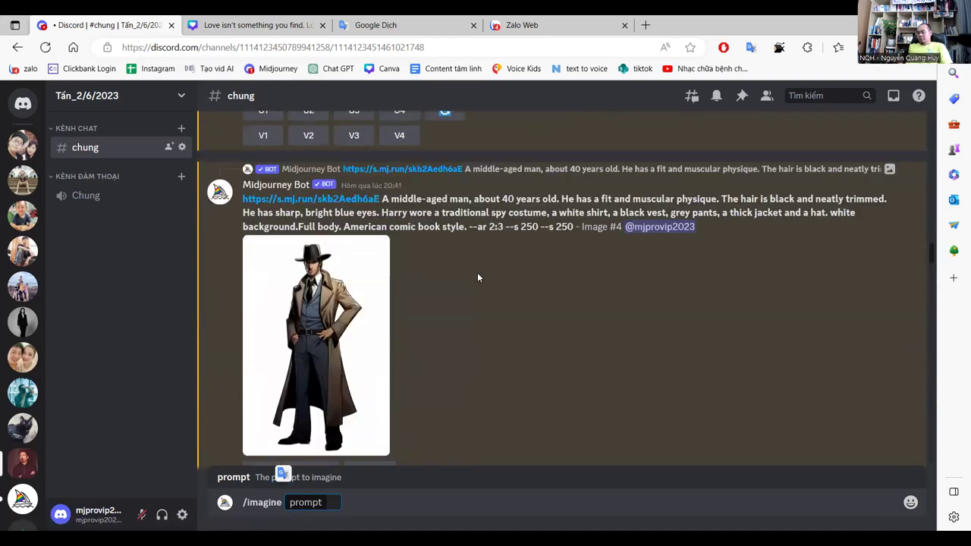
pyautogui.scroll(15, 469, 275)
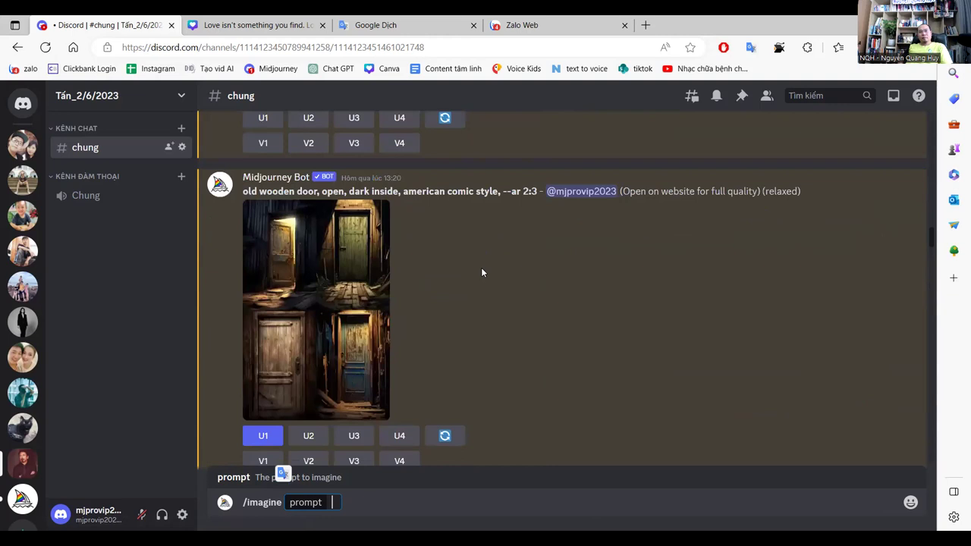
pyautogui.scroll(2, 397, 302)
pyautogui.scroll(-2, 342, 364)
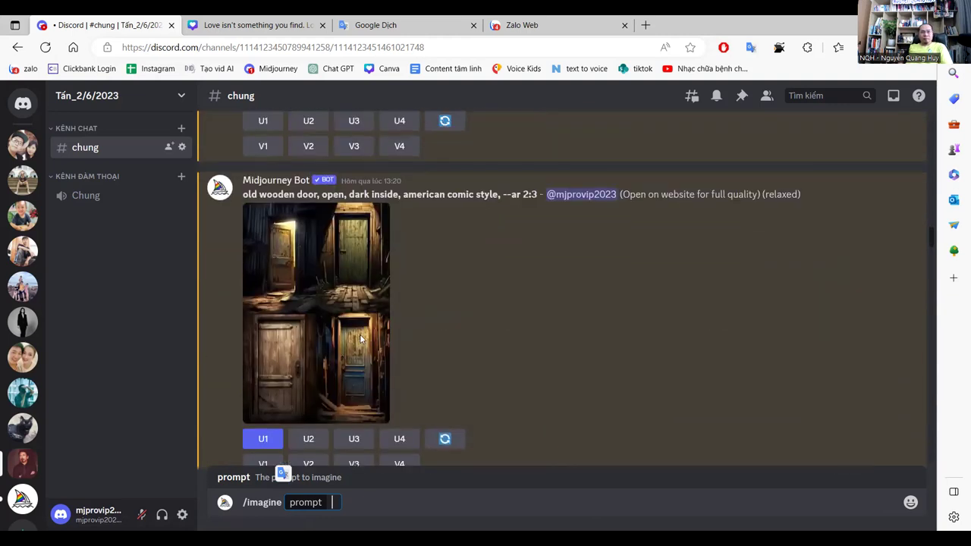
pyautogui.scroll(-3, 279, 448)
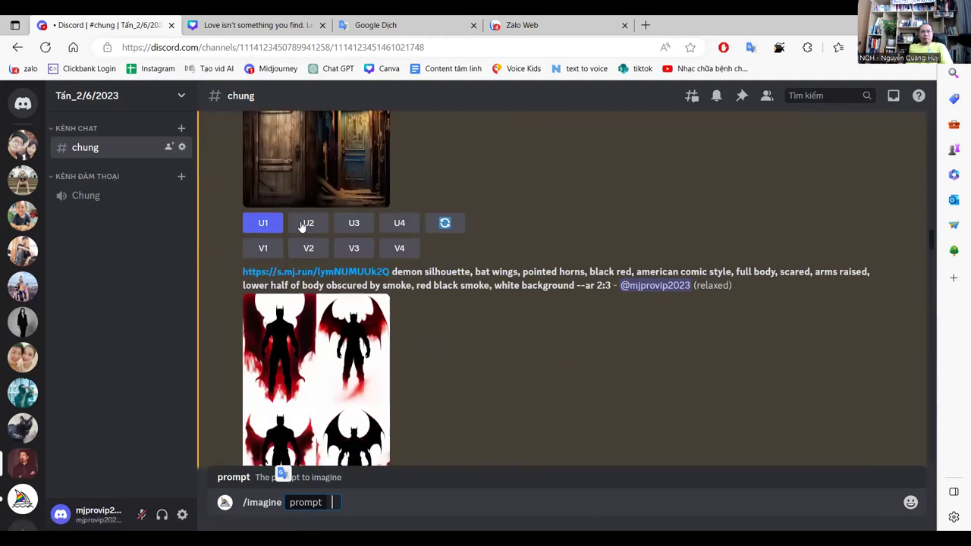
pyautogui.scroll(2, 292, 311)
pyautogui.scroll(3, 314, 329)
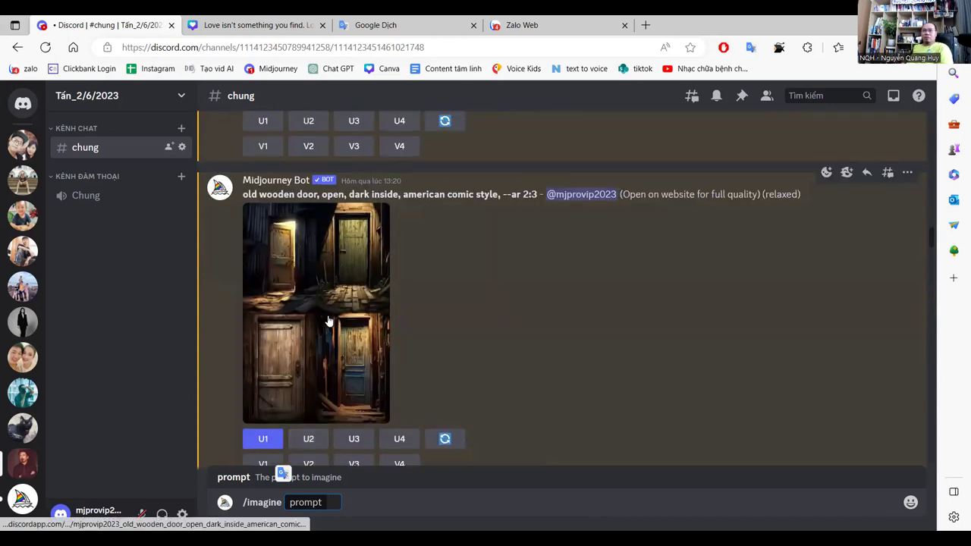
pyautogui.scroll(-4, 316, 379)
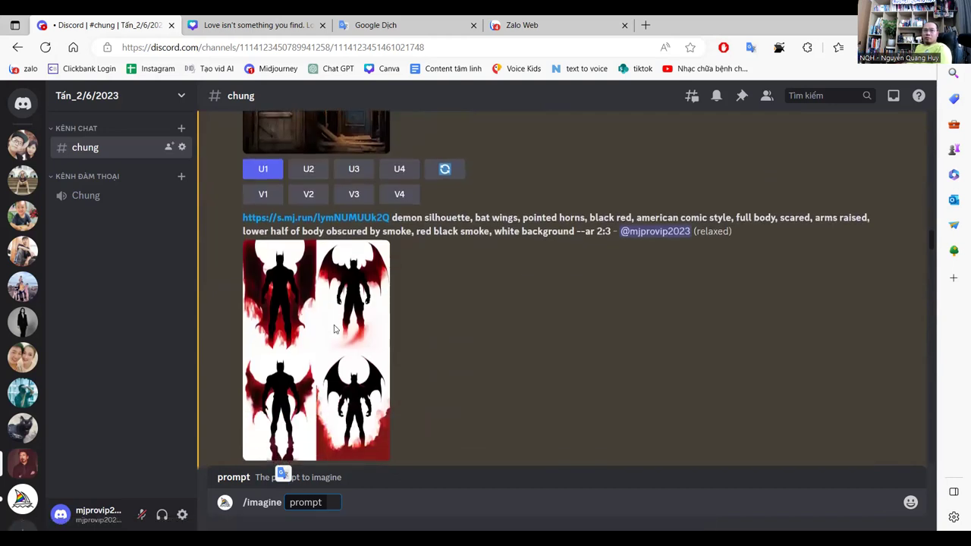
pyautogui.scroll(2, 311, 349)
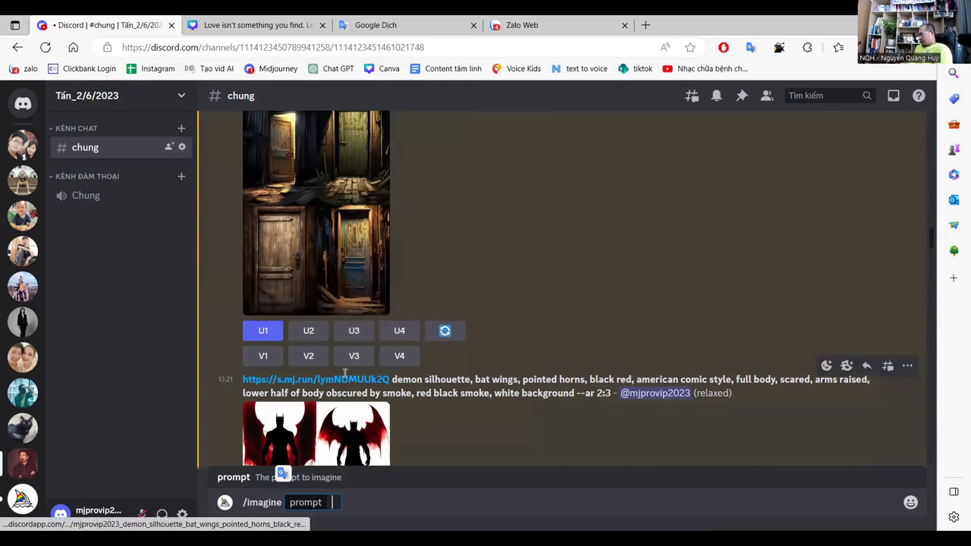
pyautogui.scroll(10, 392, 252)
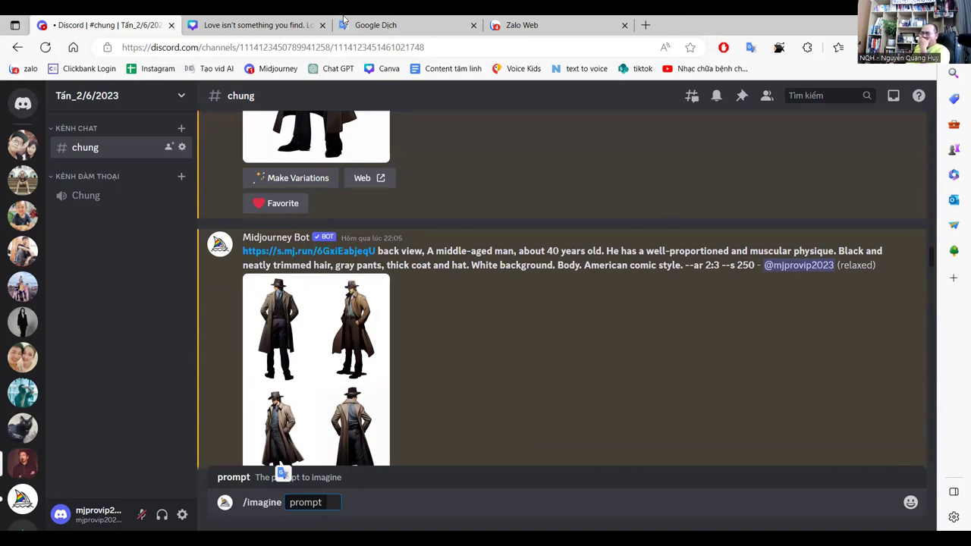
pyautogui.scroll(-1, 357, 440)
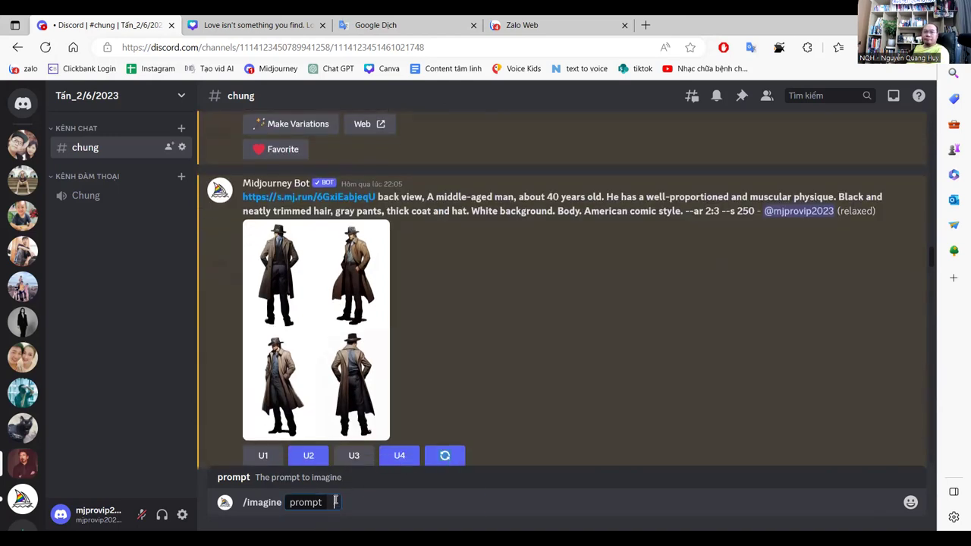
# Step: Enter "dark inside, american comic style" as the /imagine prompt, and translate "CÁNH CỬA GỖ CŨ KĨ MỞ" into English in Google Translate and copy the result
pyautogui.write('dark inside, american comic style')
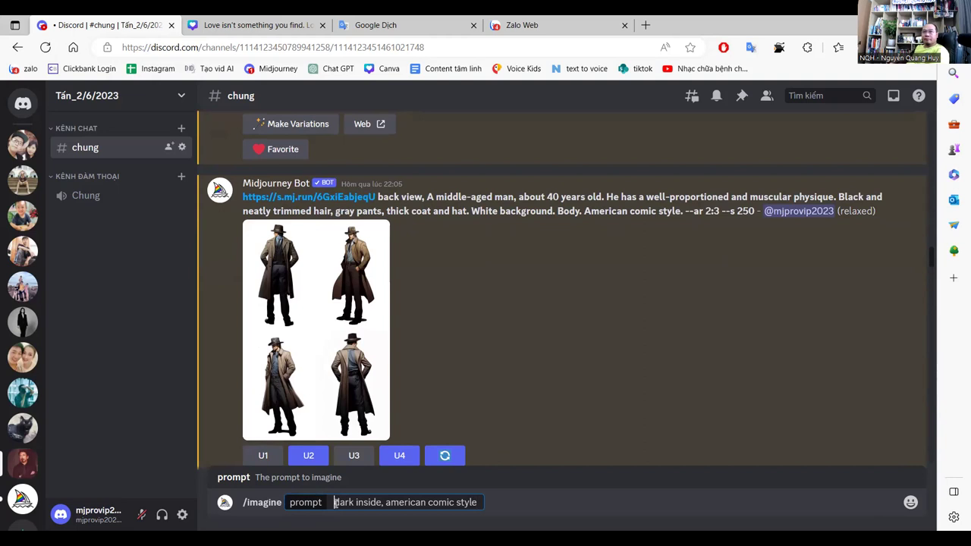
pyautogui.click(379, 25)
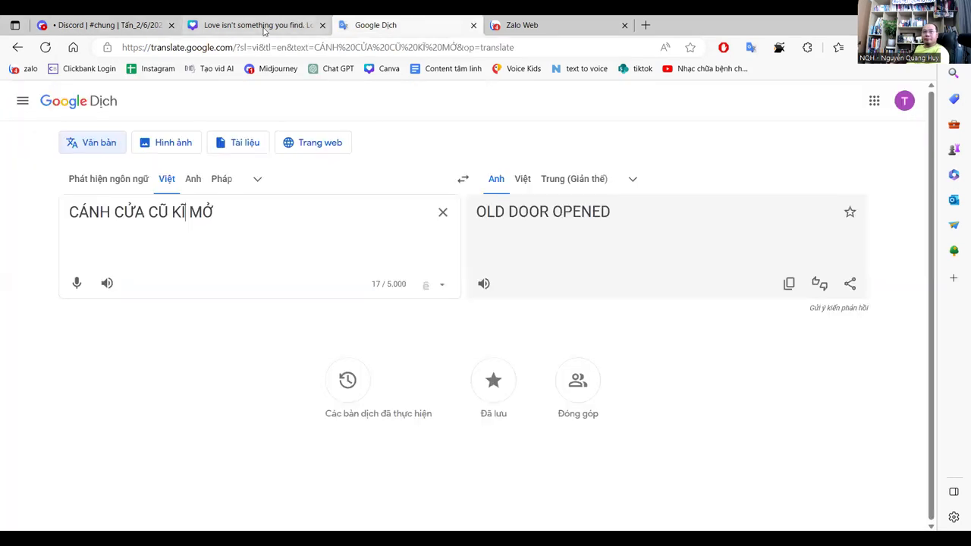
pyautogui.click(81, 23)
pyautogui.click(376, 25)
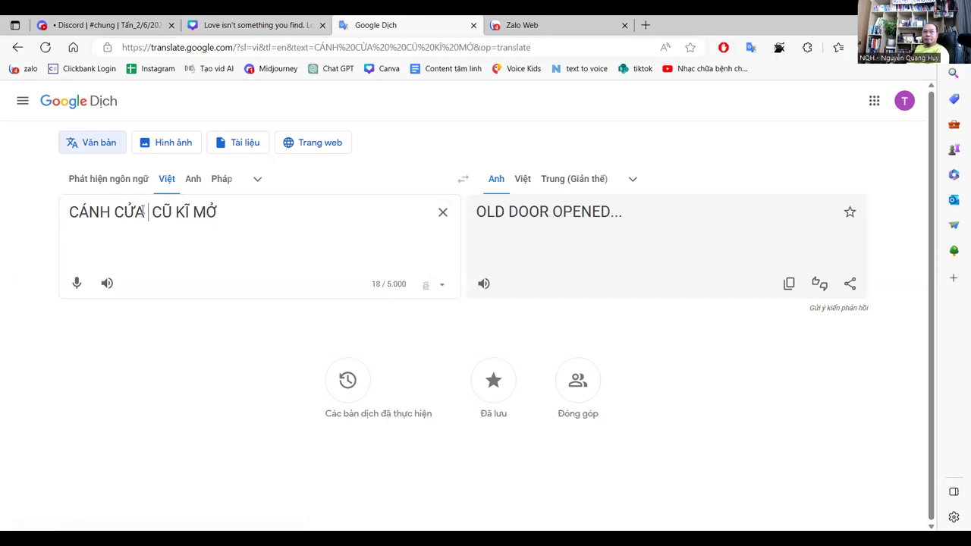
pyautogui.write('GỖ')
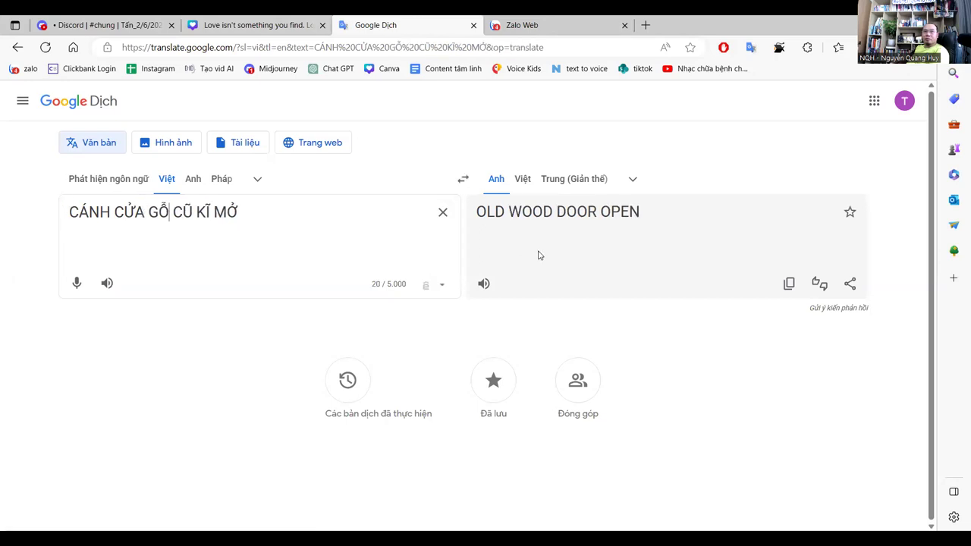
pyautogui.click(789, 283)
# Step: Back in Discord, put "OLD WOOD DOOR OPEN," before "dark inside, american comic style" in the /imagine prompt and submit it
pyautogui.click(106, 25)
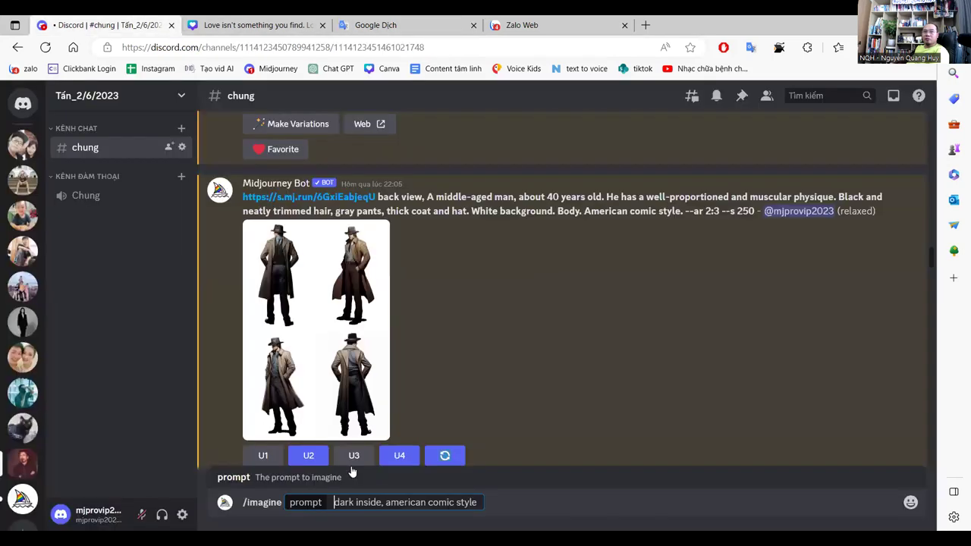
pyautogui.write('OLD WOOD DOOR OPEN')
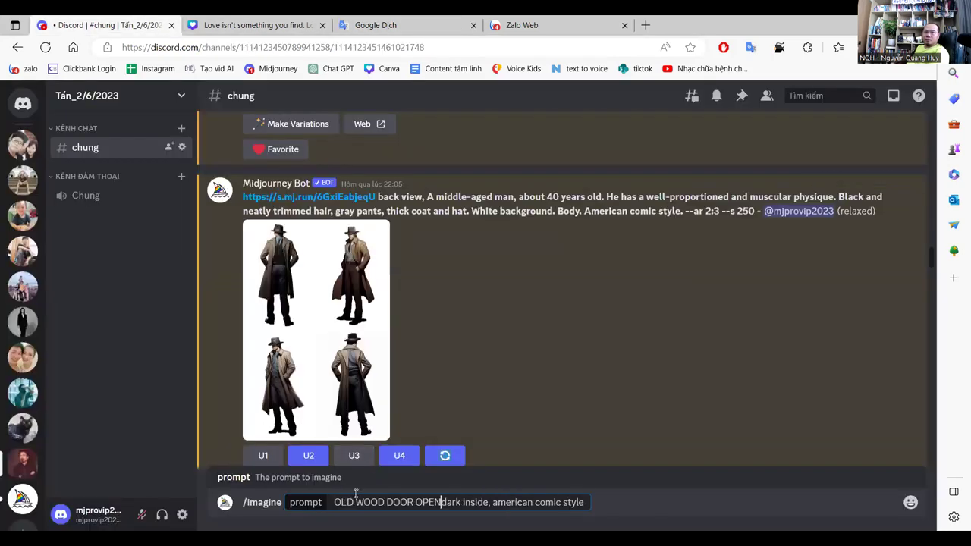
pyautogui.write(',')
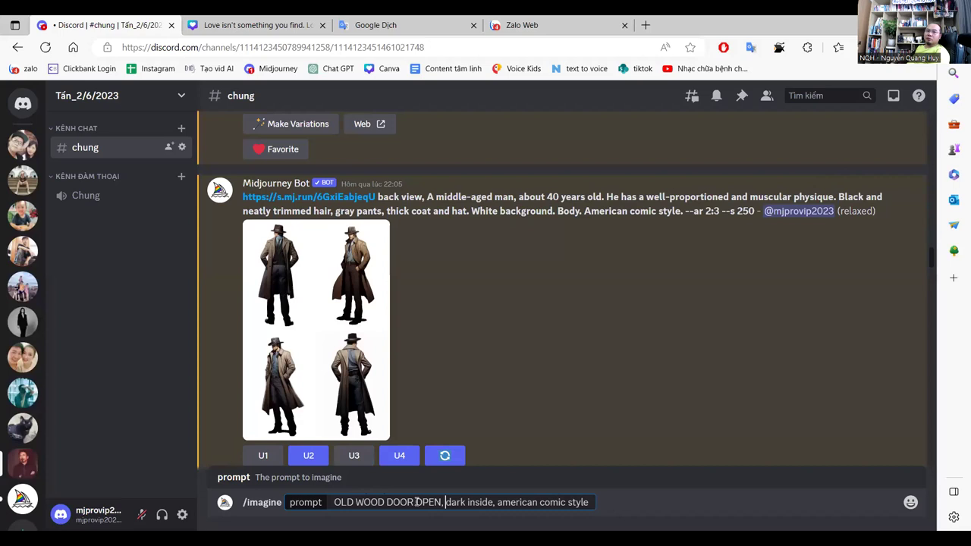
pyautogui.press('Return')
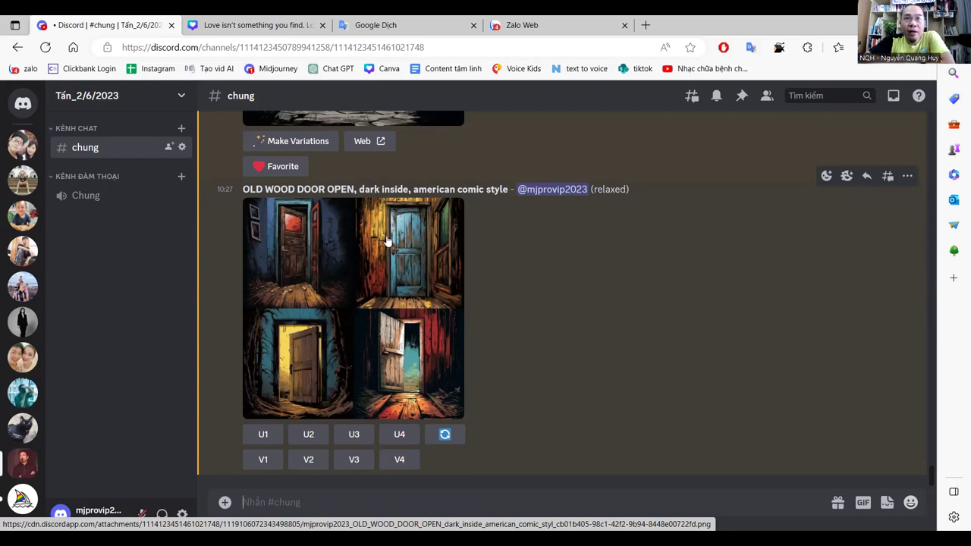
# Step: Upscale the third "OLD WOOD DOOR OPEN" image and save it as a PNG in the Saved Pictures folder
pyautogui.click(356, 436)
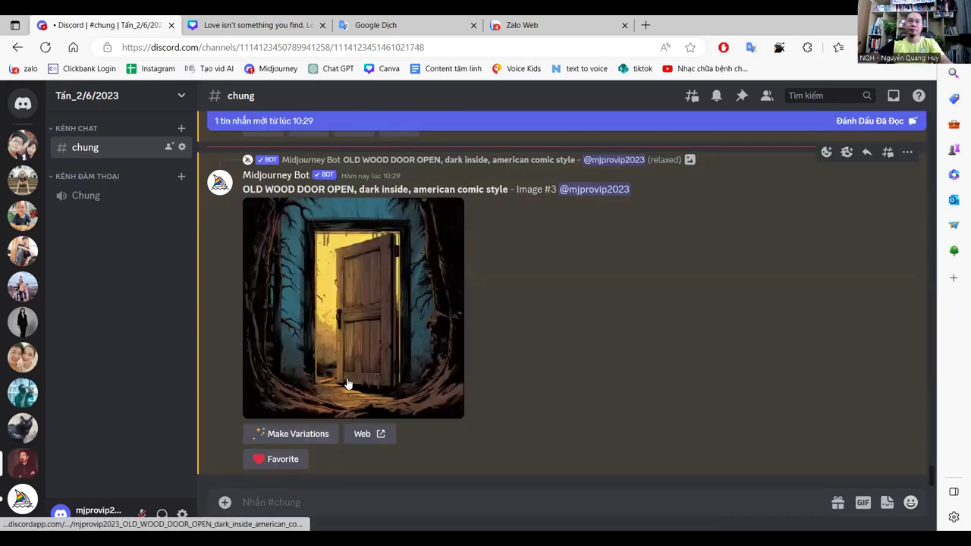
pyautogui.click(344, 320)
pyautogui.rightClick(418, 208)
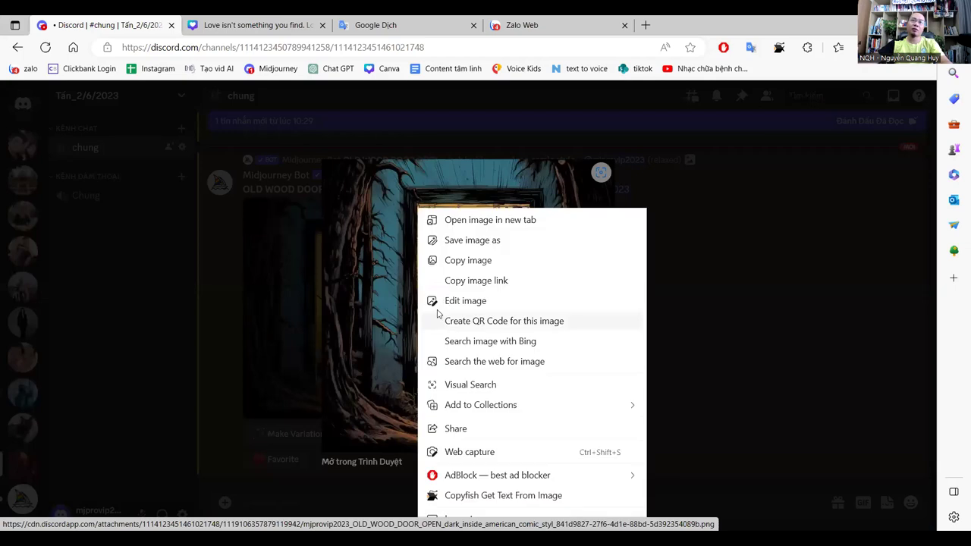
pyautogui.click(461, 246)
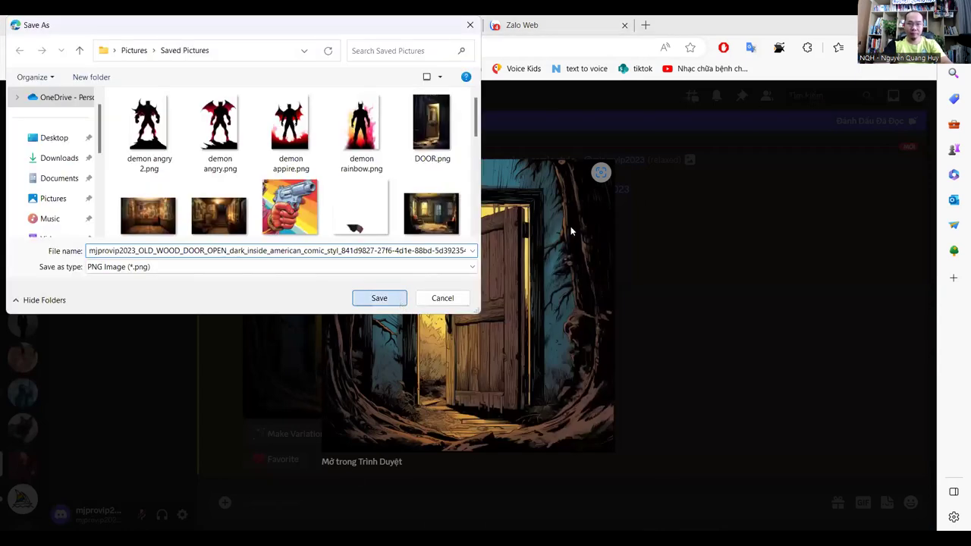
pyautogui.press('Return')
pyautogui.click(318, 500)
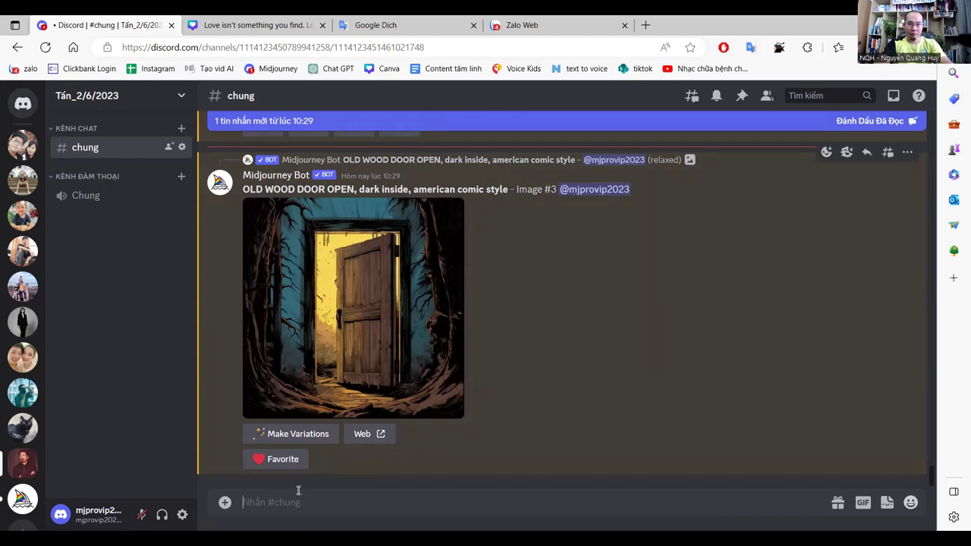
pyautogui.click(886, 505)
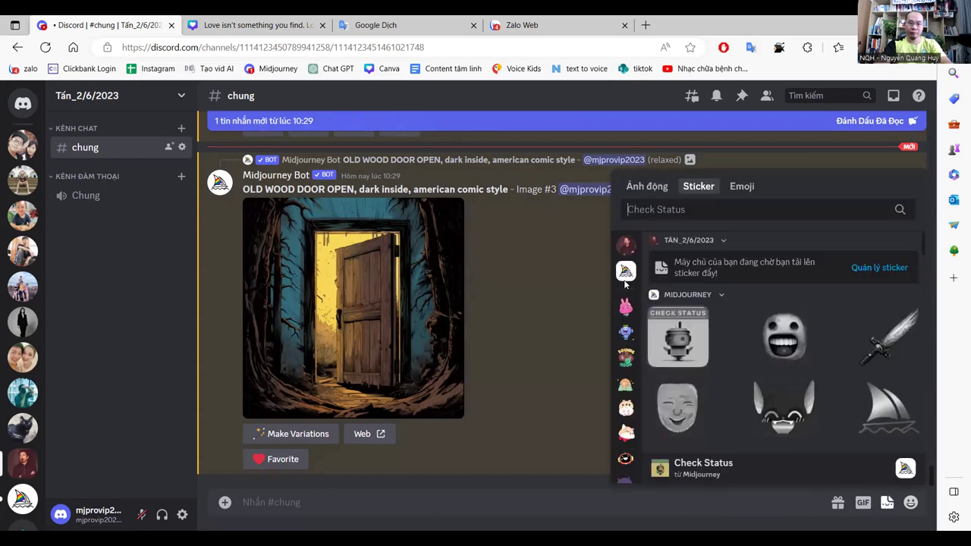
pyautogui.click(557, 470)
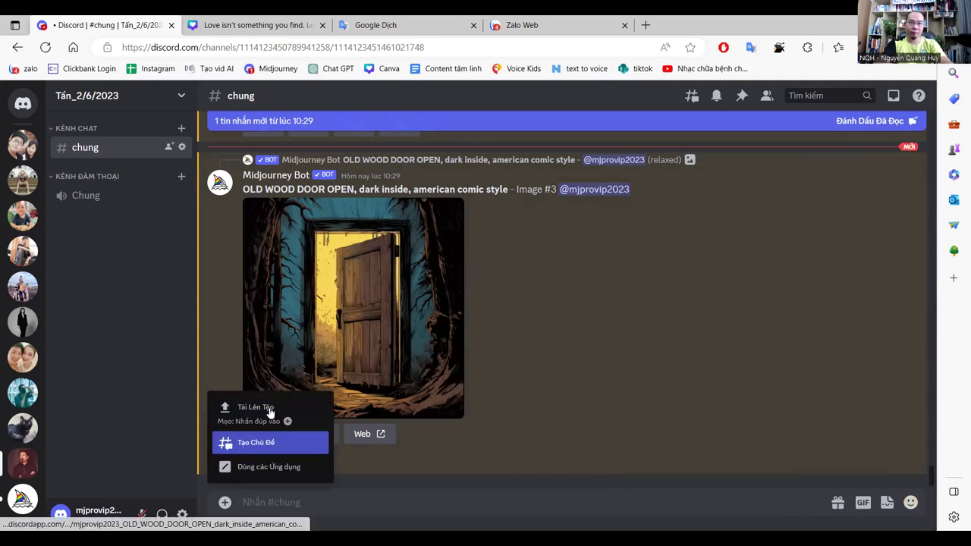
pyautogui.click(260, 357)
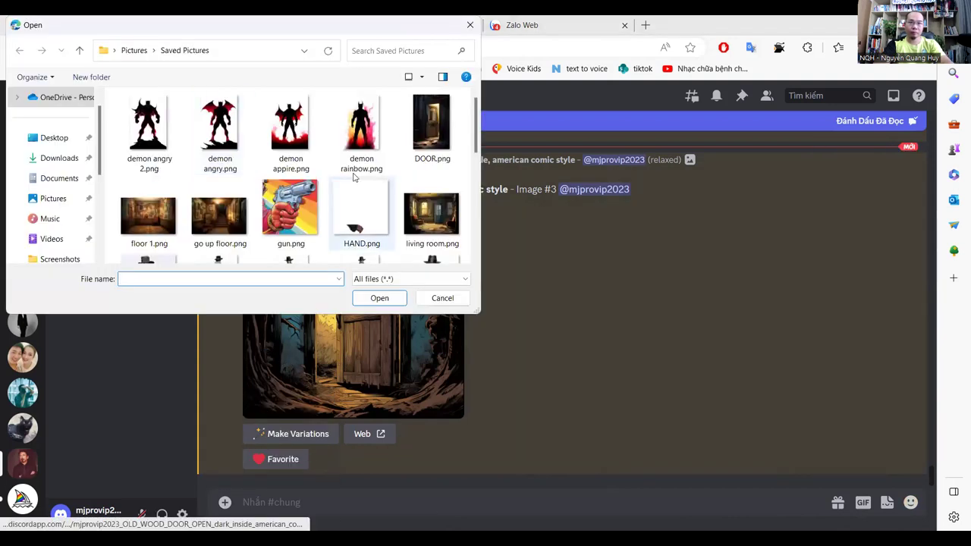
pyautogui.doubleClick(434, 126)
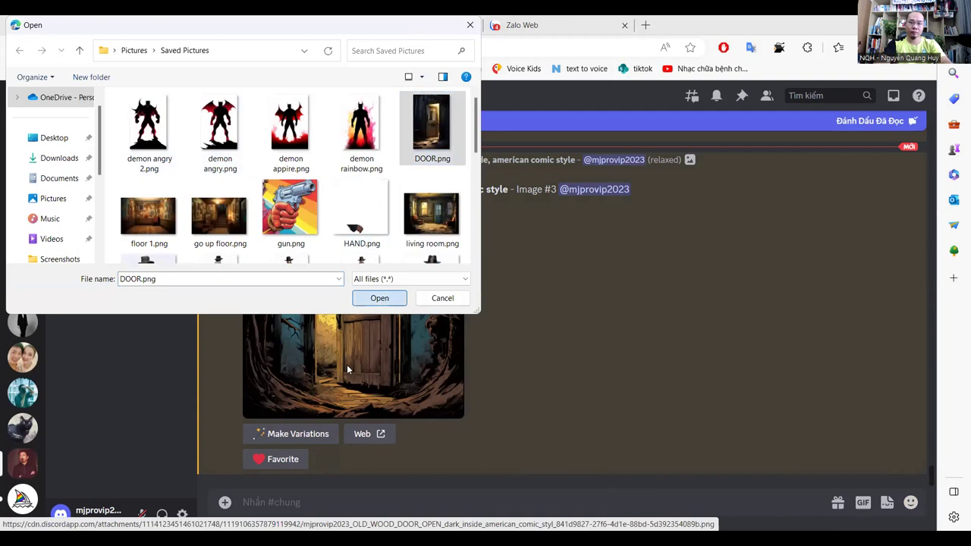
pyautogui.write('D')
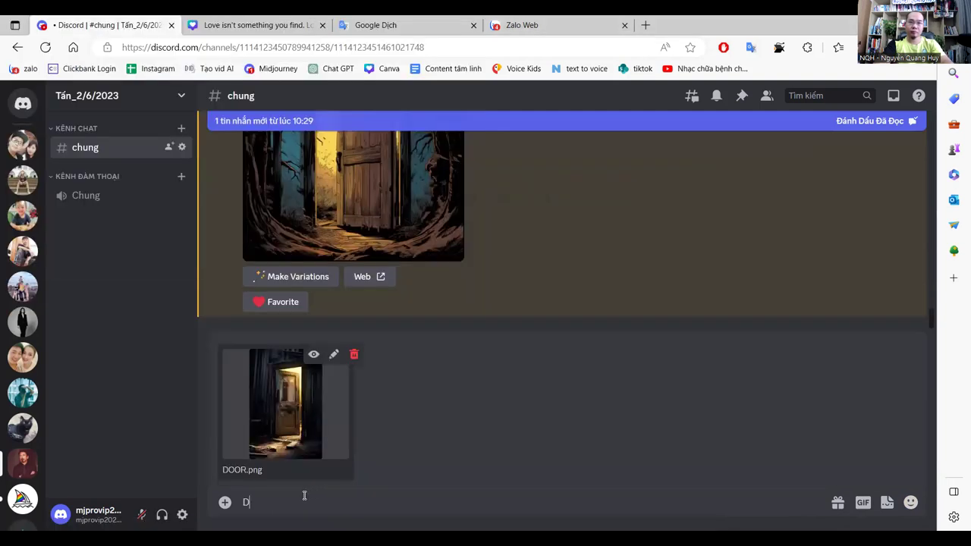
pyautogui.press('BackSpace')
# Step: Run Midjourney's /describe command on "living room.png" from the Saved Pictures folder
pyautogui.write('/D')
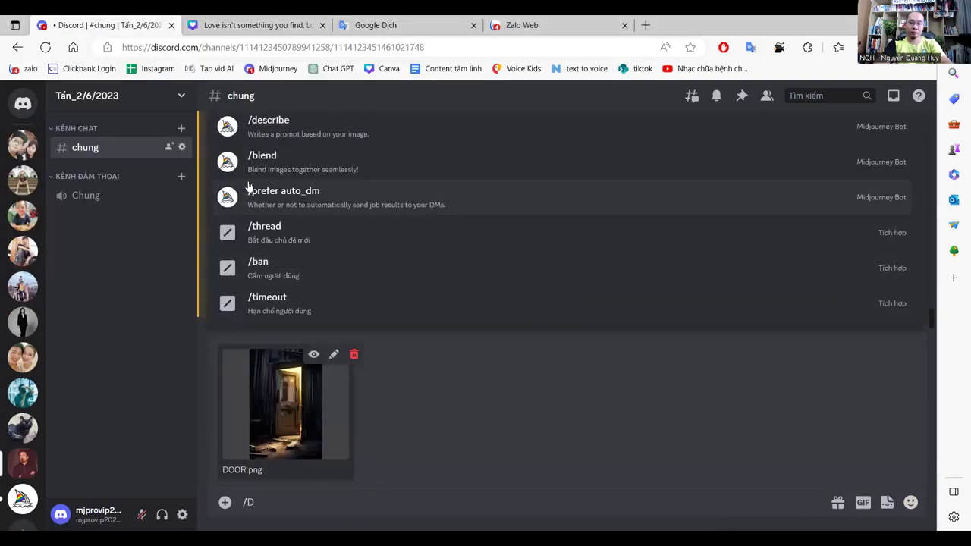
pyautogui.click(283, 141)
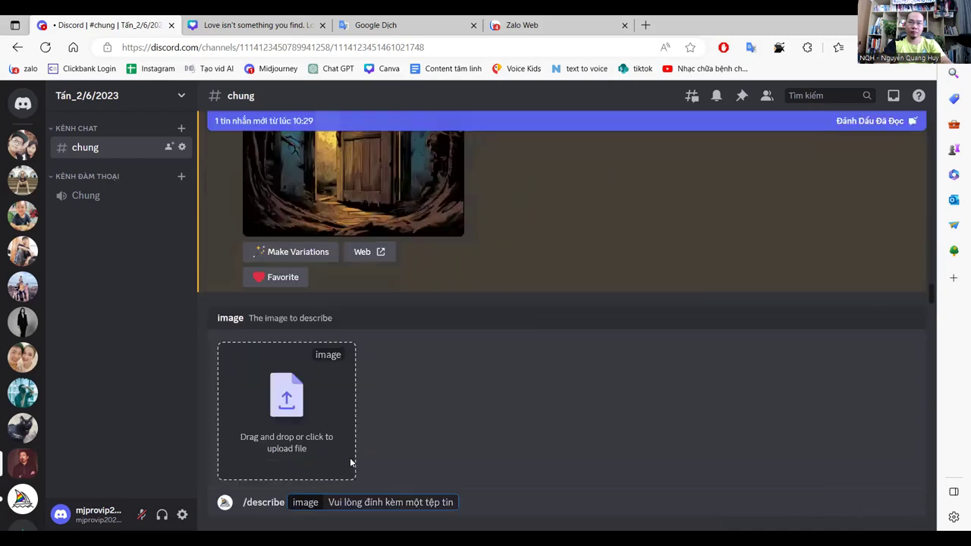
pyautogui.click(284, 400)
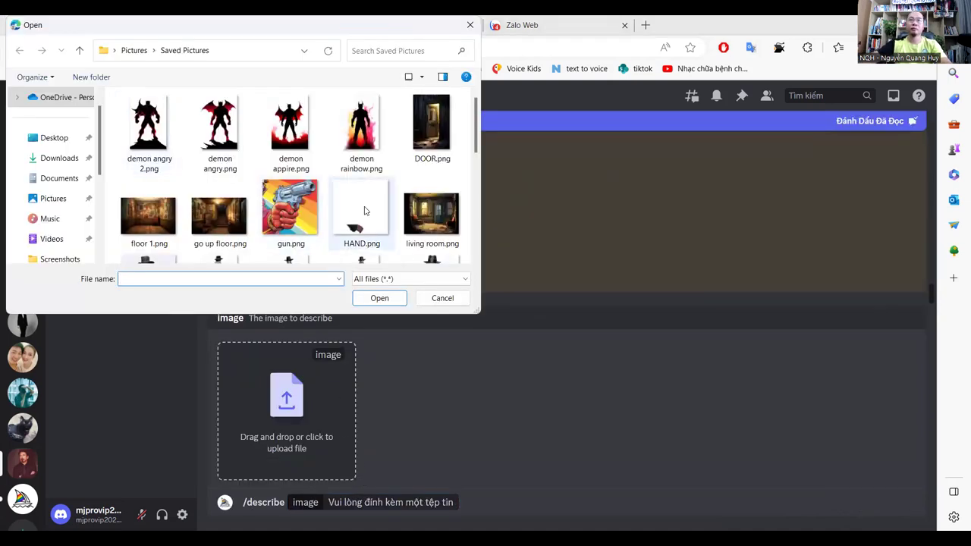
pyautogui.scroll(-5, 363, 201)
pyautogui.scroll(2, 361, 189)
pyautogui.click(431, 127)
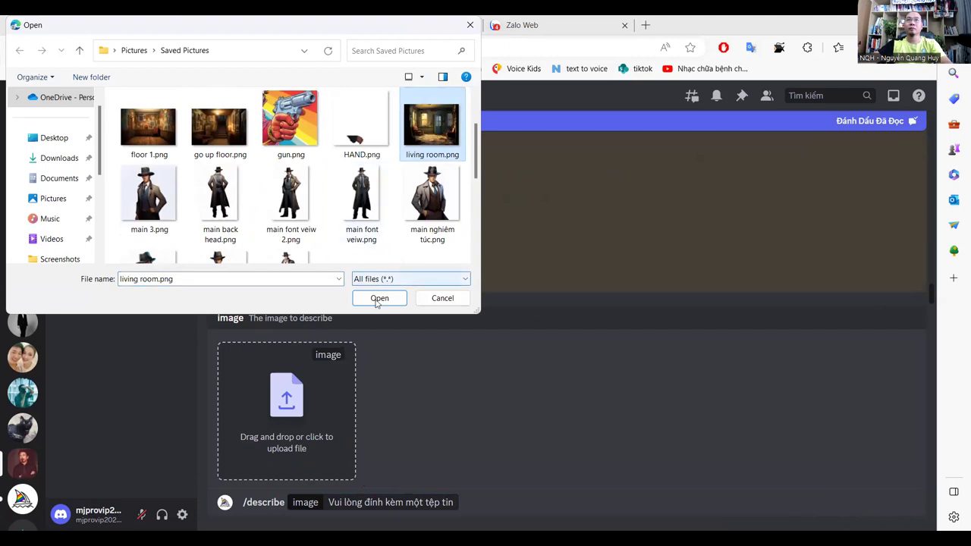
pyautogui.click(377, 302)
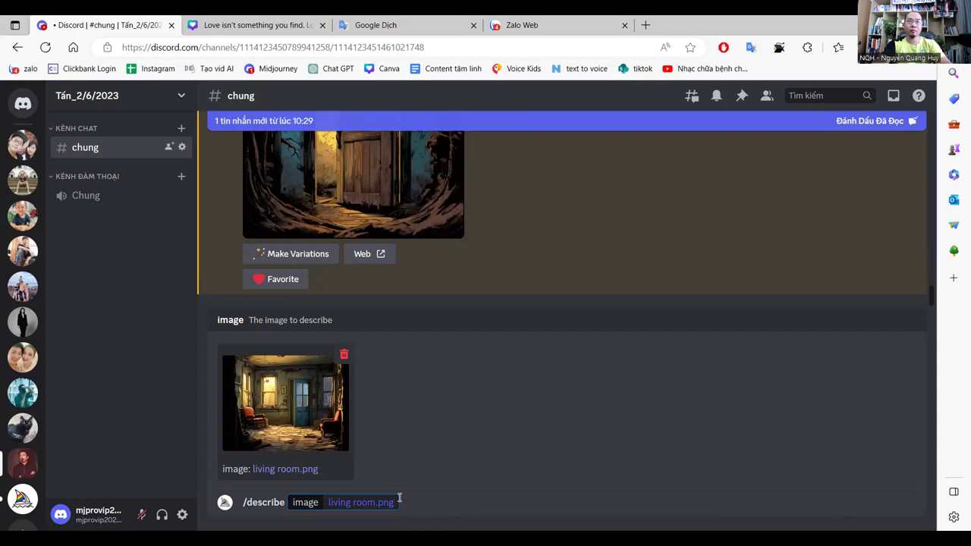
pyautogui.press('Return')
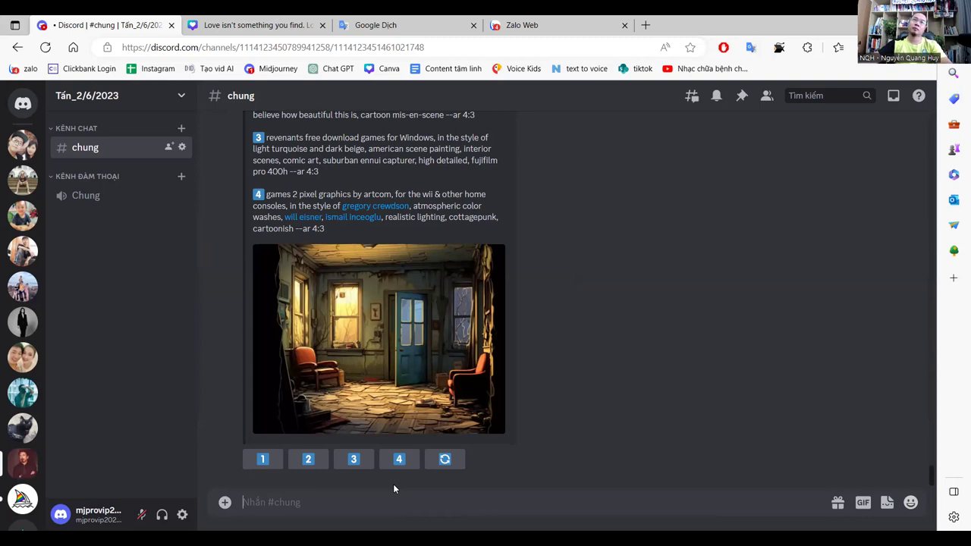
# Step: Copy the first suggested description, from "an old abandoned living room" through "--ar 4:3"
pyautogui.scroll(3, 386, 277)
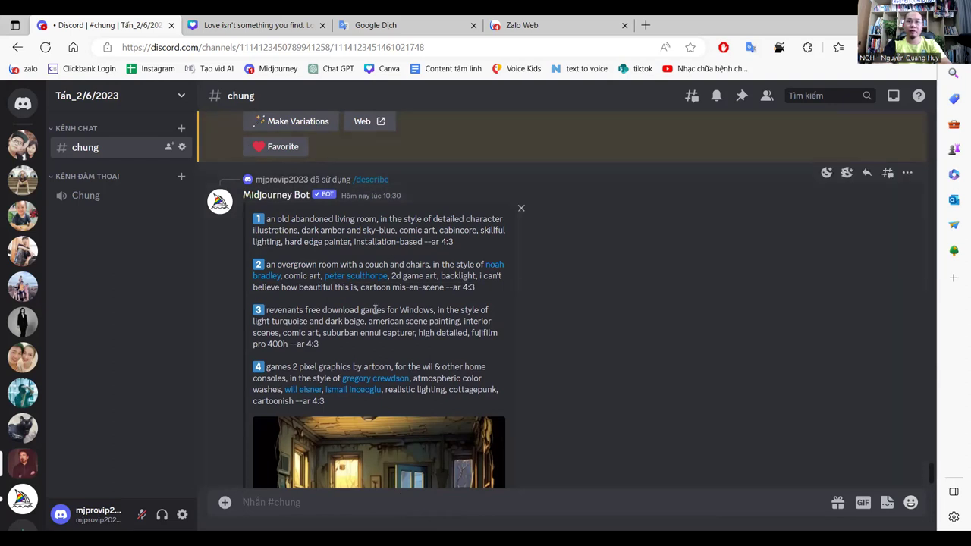
pyautogui.moveTo(268, 220); pyautogui.dragTo(452, 243)
pyautogui.hotkey('ctrl', 'c')
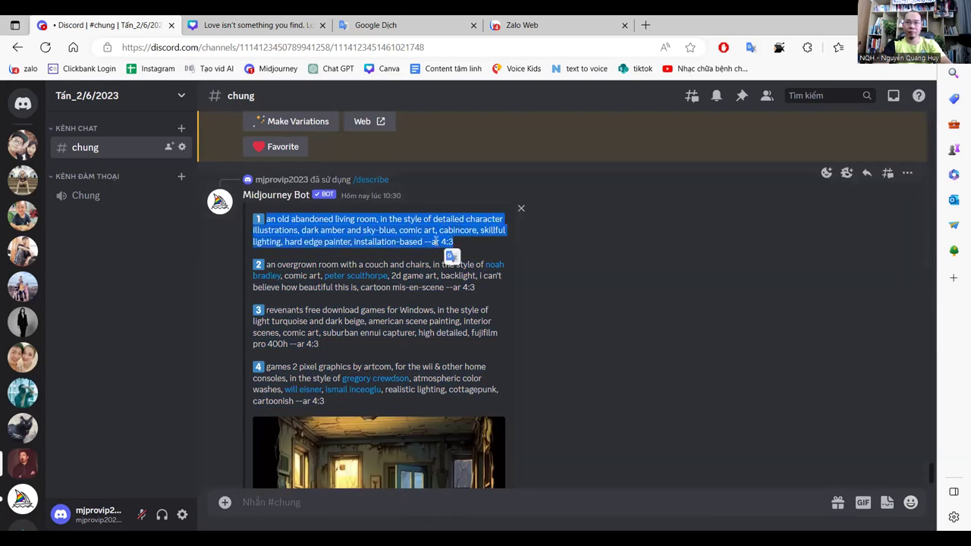
# Step: Submit a Midjourney /imagine prompt using the copied description, from "an old abandoned living room" through "--ar 4:3"
pyautogui.click(272, 501)
pyautogui.write('/')
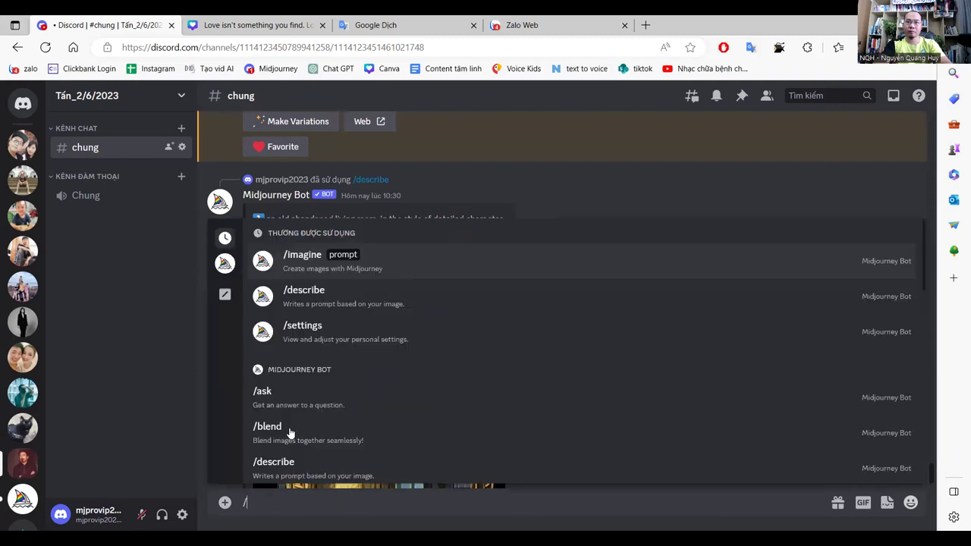
pyautogui.click(326, 258)
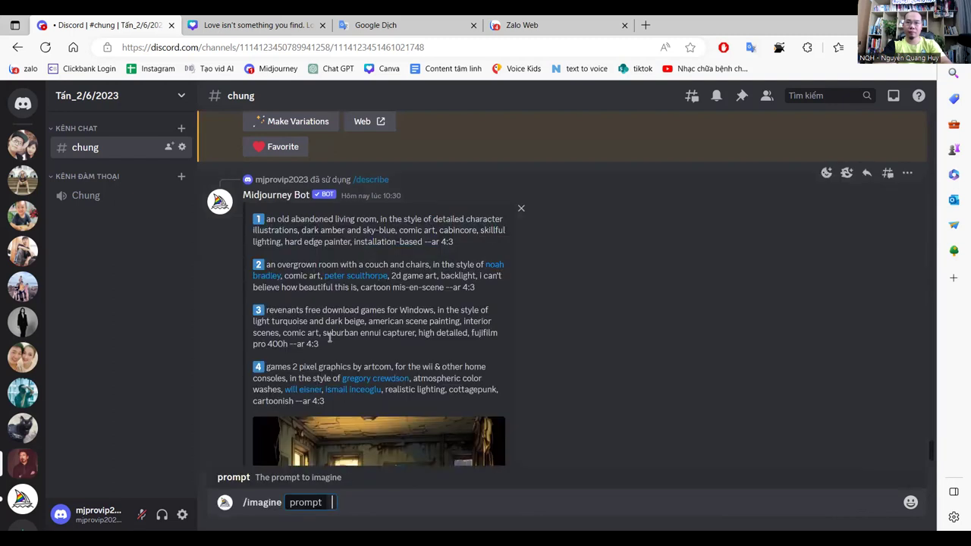
pyautogui.hotkey('ctrl', 'v')
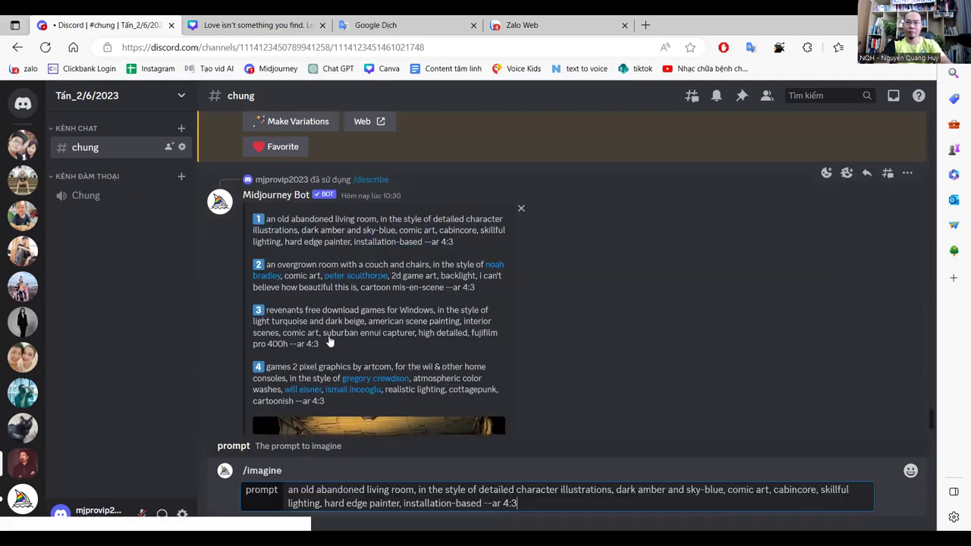
pyautogui.press('Return')
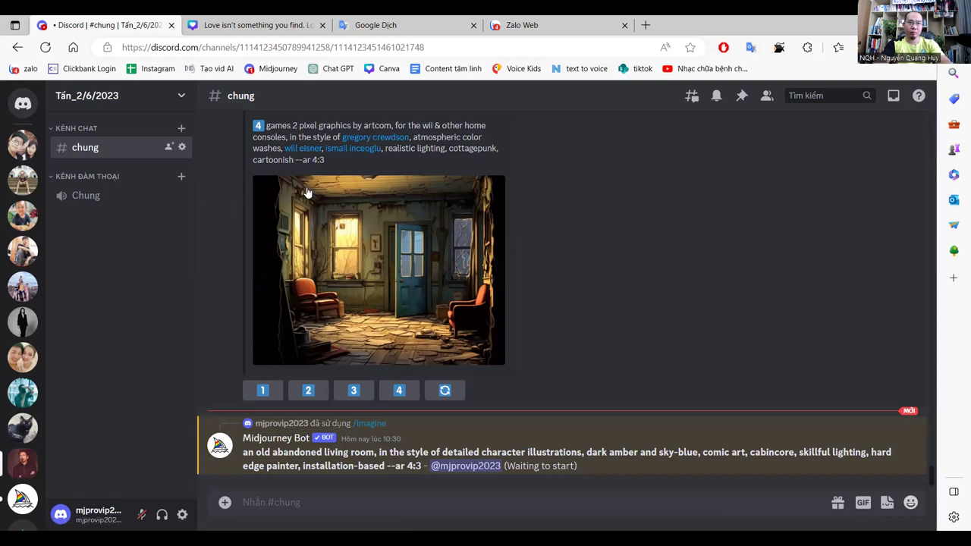
# Step: In Google Translate, replace the source text with the copied living-room description and translate it from English to Vietnamese
pyautogui.scroll(2, 307, 192)
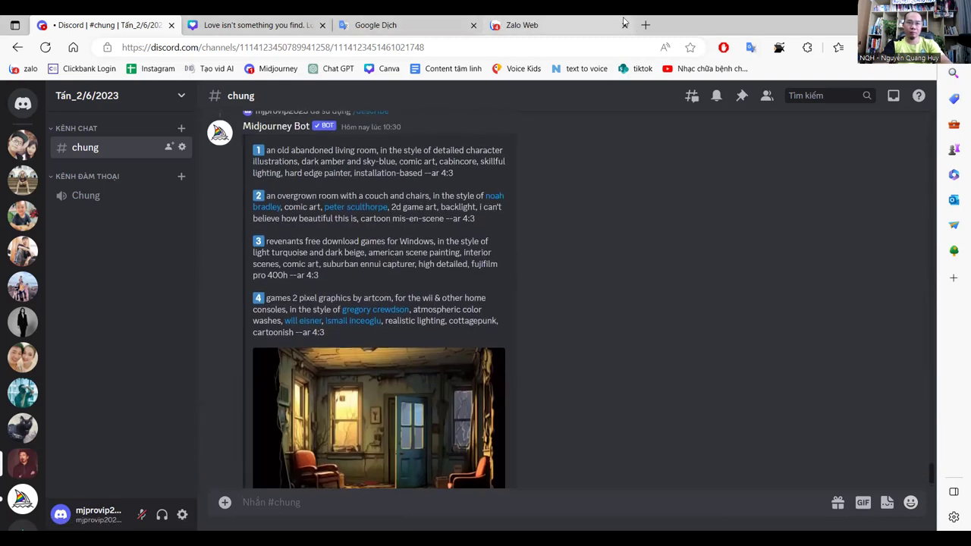
pyautogui.click(371, 22)
pyautogui.moveTo(238, 212); pyautogui.dragTo(23, 222)
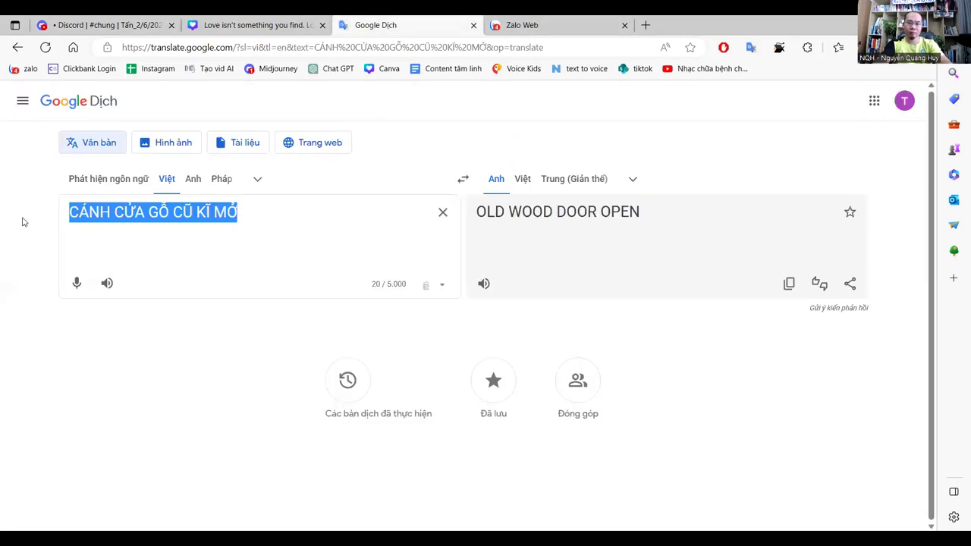
pyautogui.hotkey('ctrl', 'v')
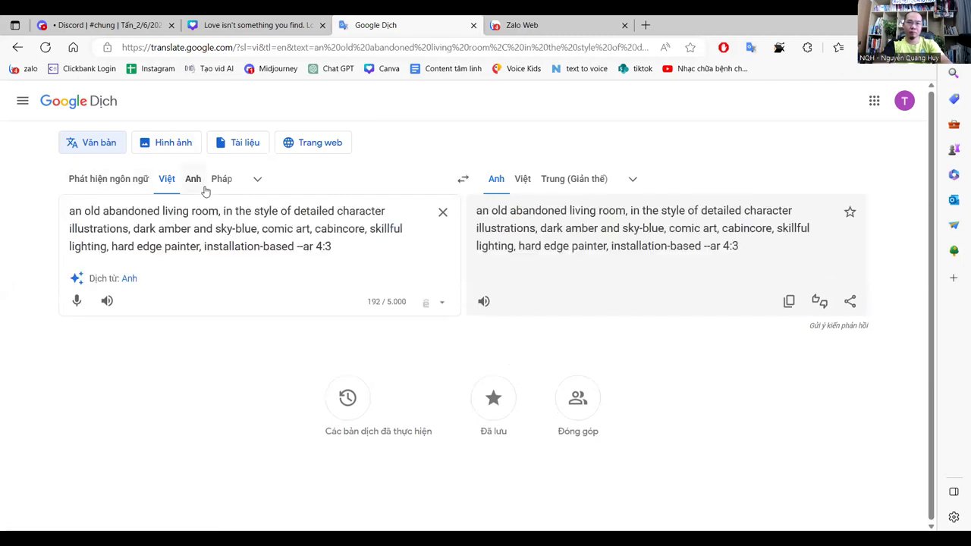
pyautogui.click(196, 182)
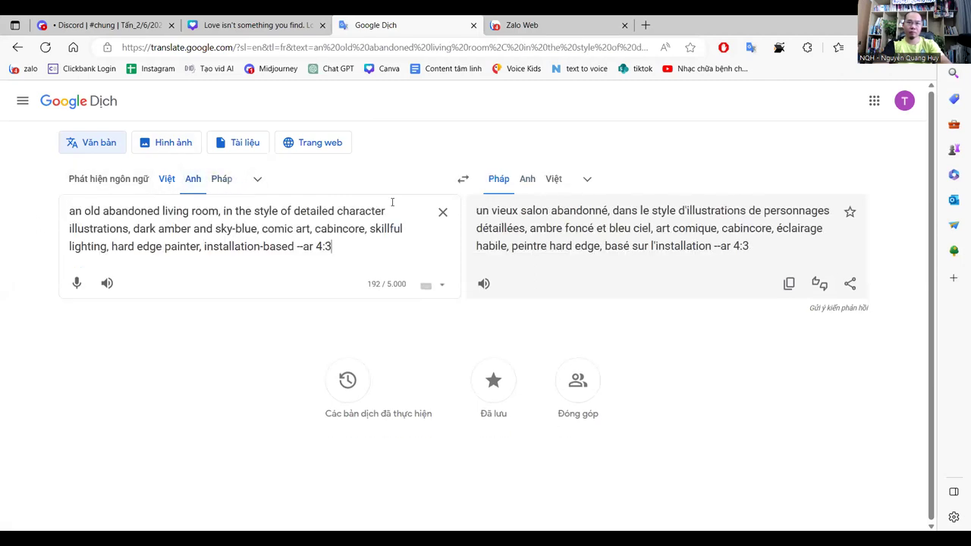
pyautogui.click(553, 179)
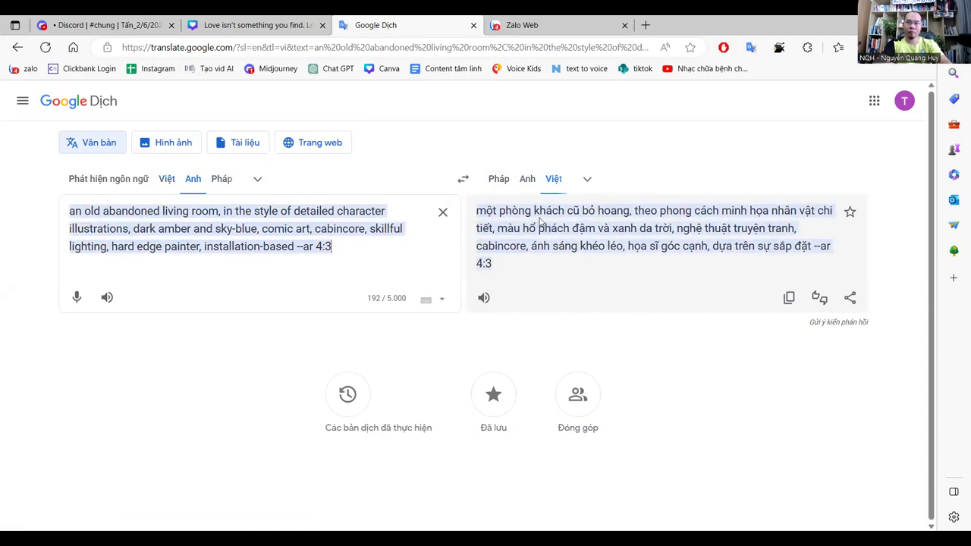
pyautogui.hotkey('ctrl', 'a')
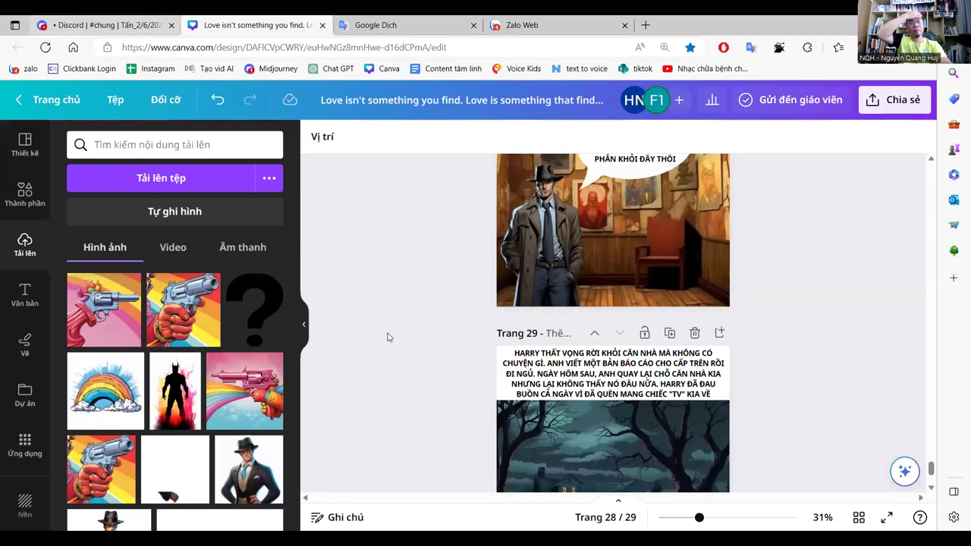
# Step: Back in Discord, compare the four generated abandoned living room images with the original described picture
pyautogui.hotkey('ctrl', 'shift', 'Tab')
pyautogui.hotkey('ctrl', 'shift', 'Tab')
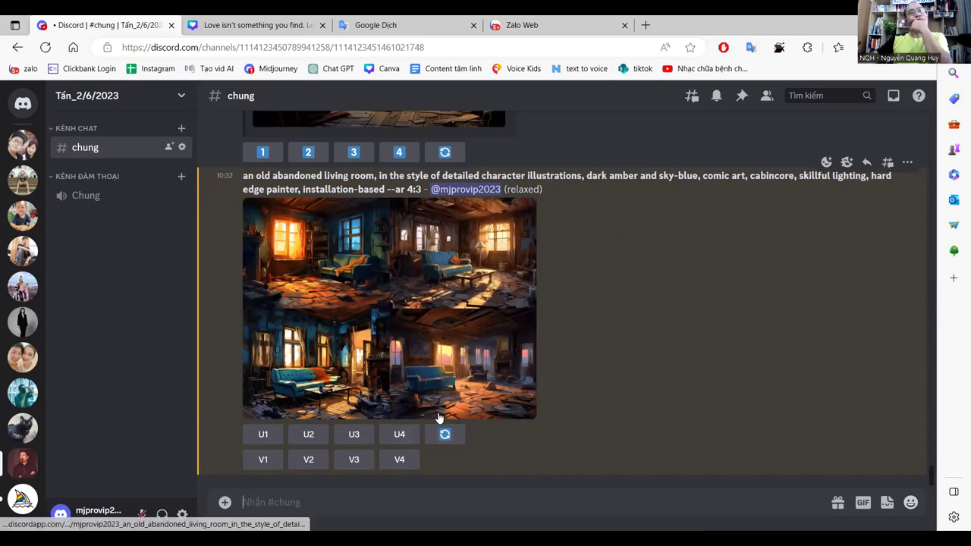
pyautogui.scroll(3, 383, 239)
pyautogui.scroll(-2, 405, 288)
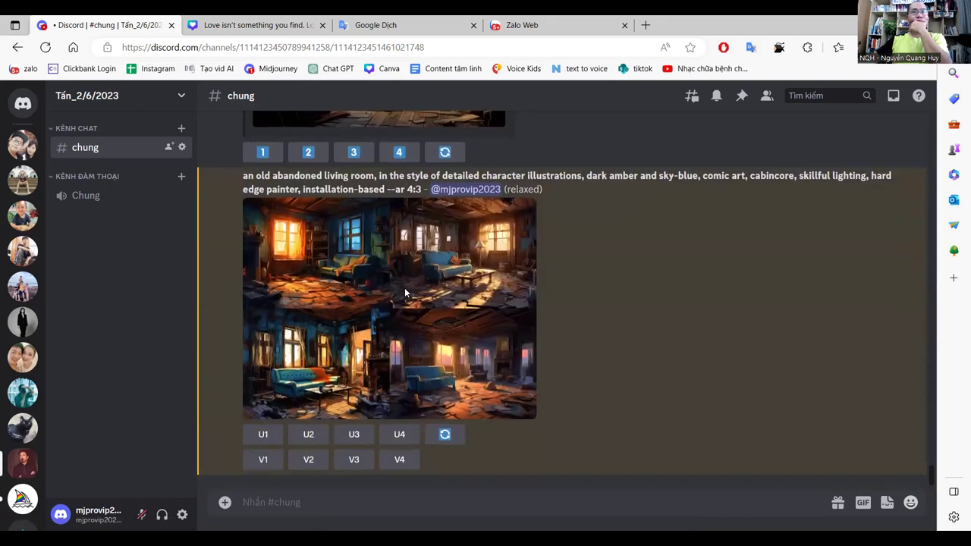
pyautogui.scroll(1, 435, 327)
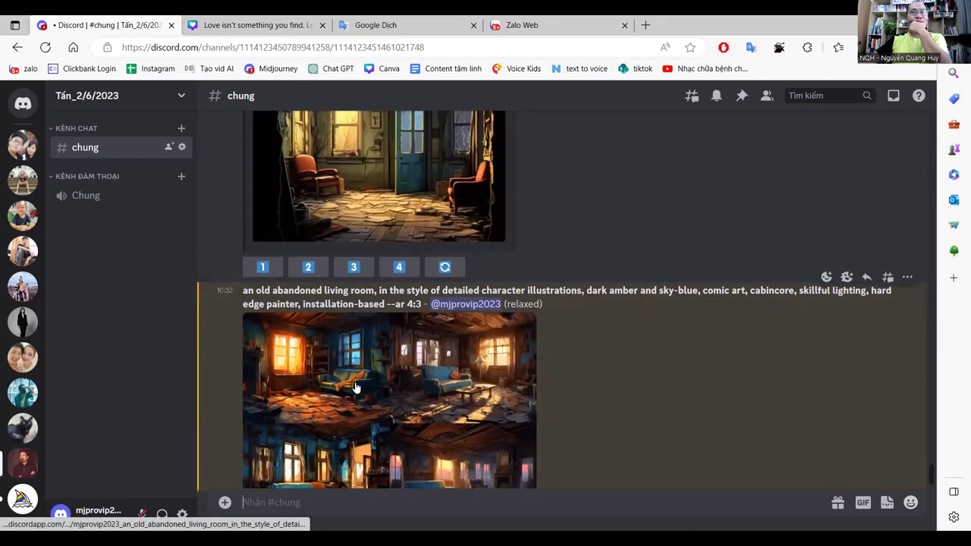
pyautogui.scroll(1, 398, 271)
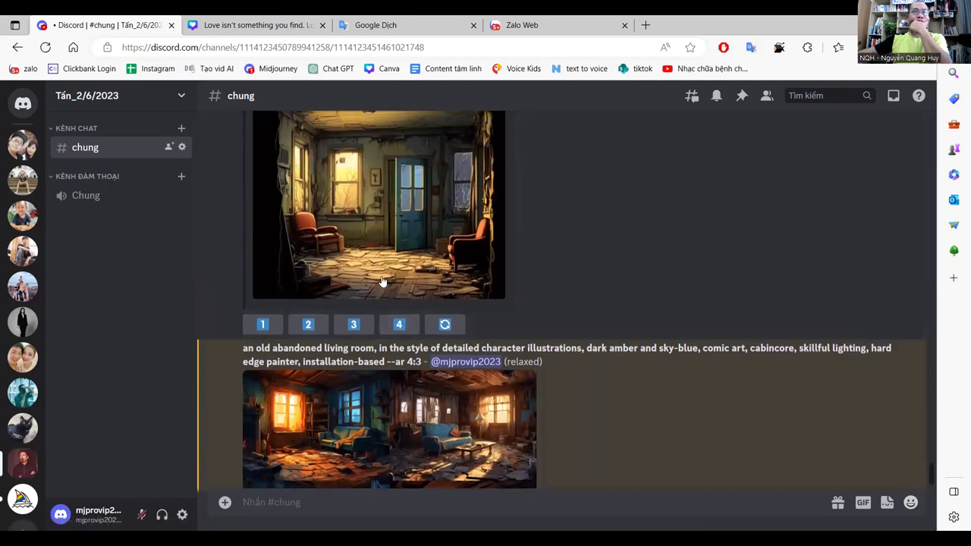
pyautogui.scroll(-3, 407, 270)
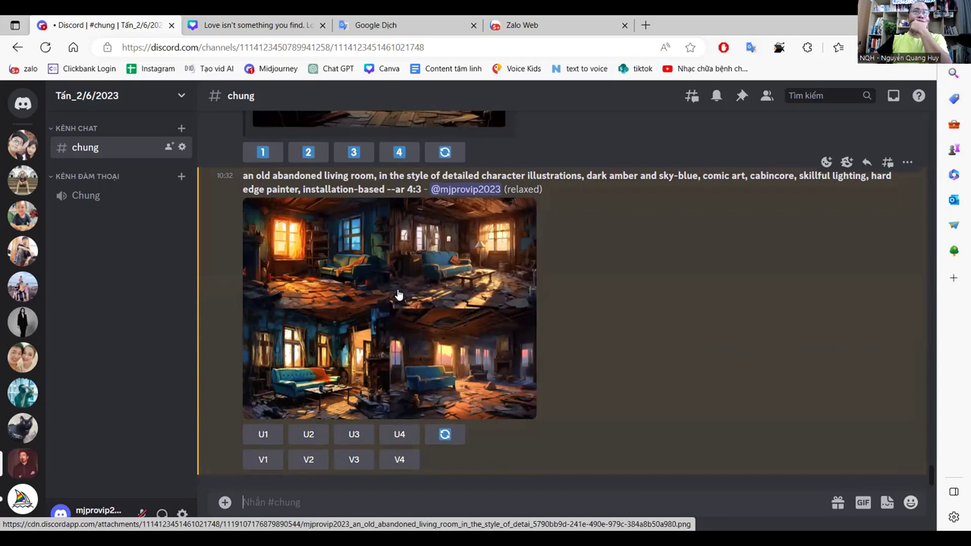
pyautogui.scroll(3, 349, 263)
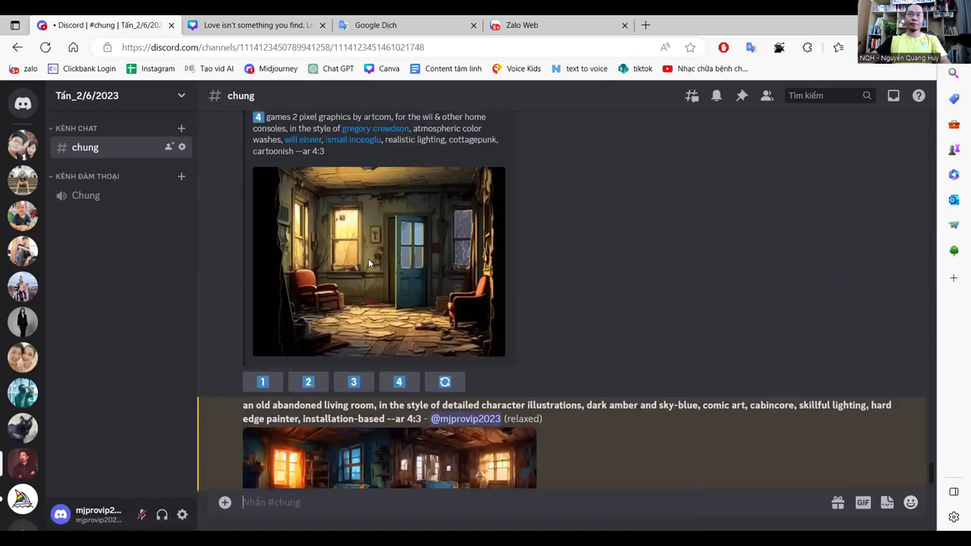
pyautogui.scroll(-3, 368, 258)
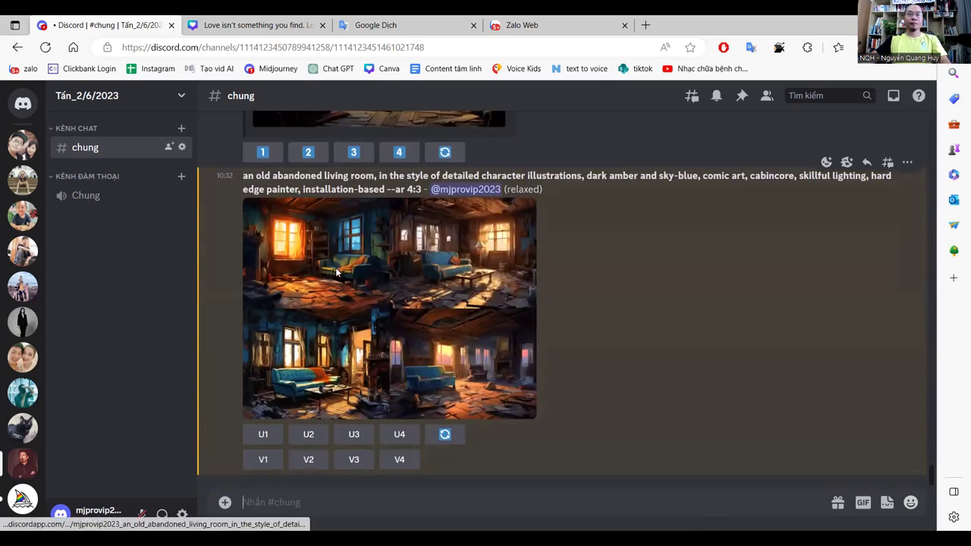
pyautogui.scroll(3, 375, 272)
pyautogui.scroll(-3, 374, 271)
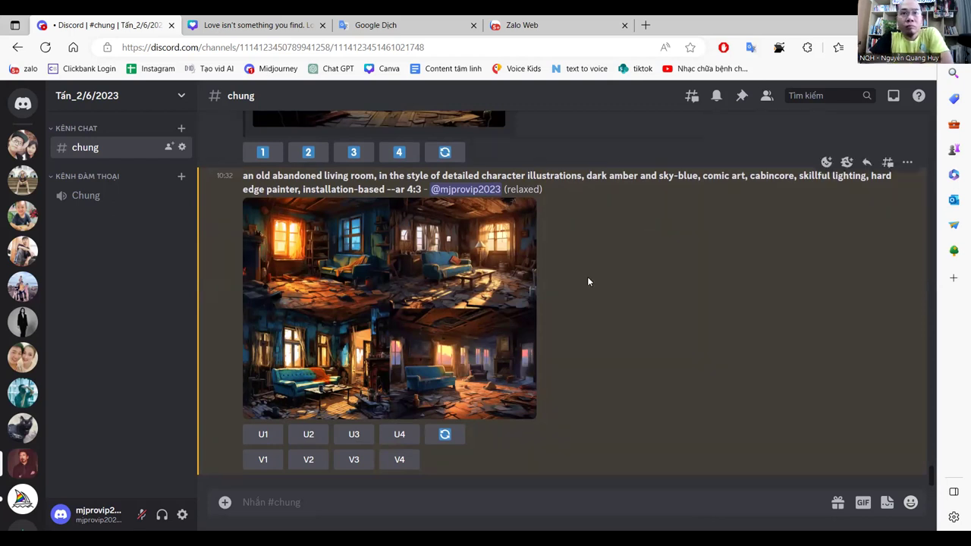
pyautogui.scroll(2, 455, 379)
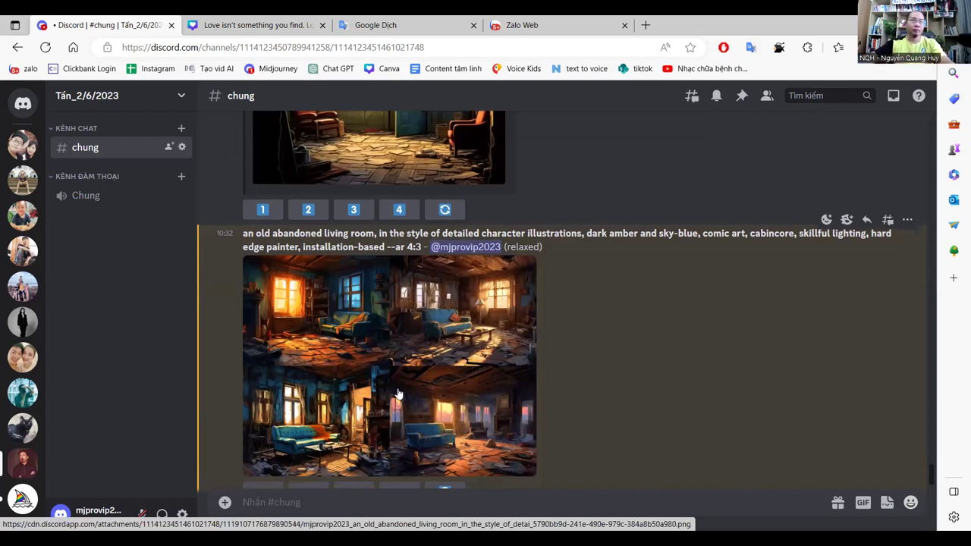
pyautogui.scroll(1, 410, 402)
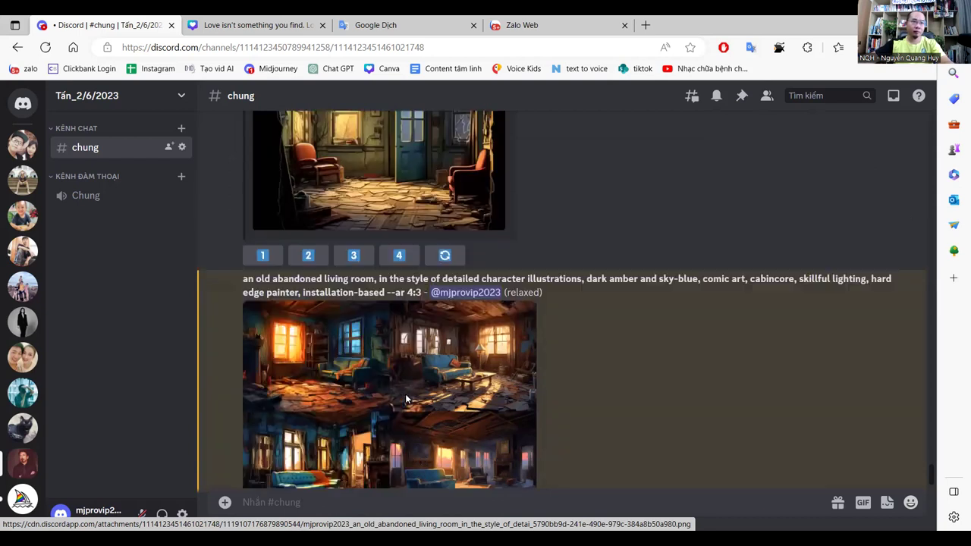
pyautogui.scroll(-2, 409, 375)
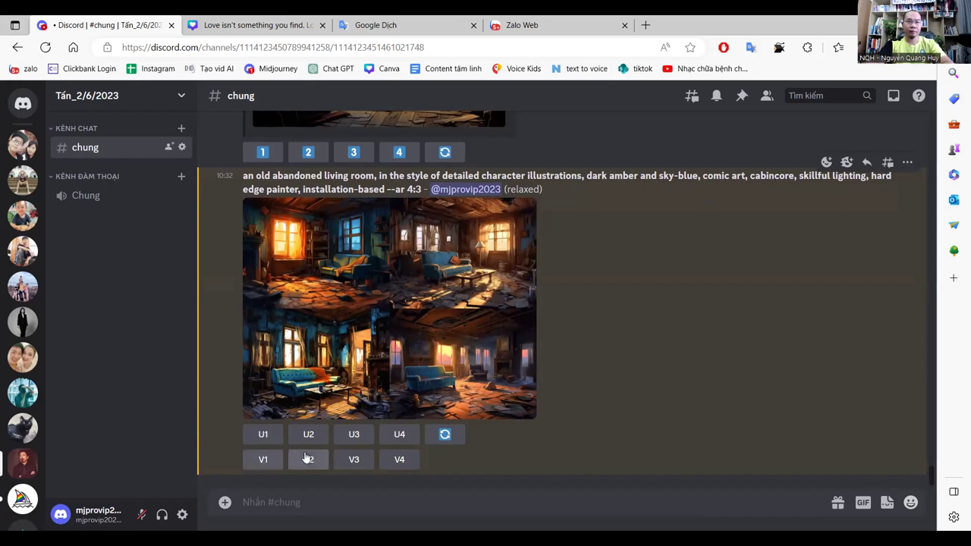
pyautogui.scroll(3, 356, 193)
pyautogui.scroll(-1, 360, 174)
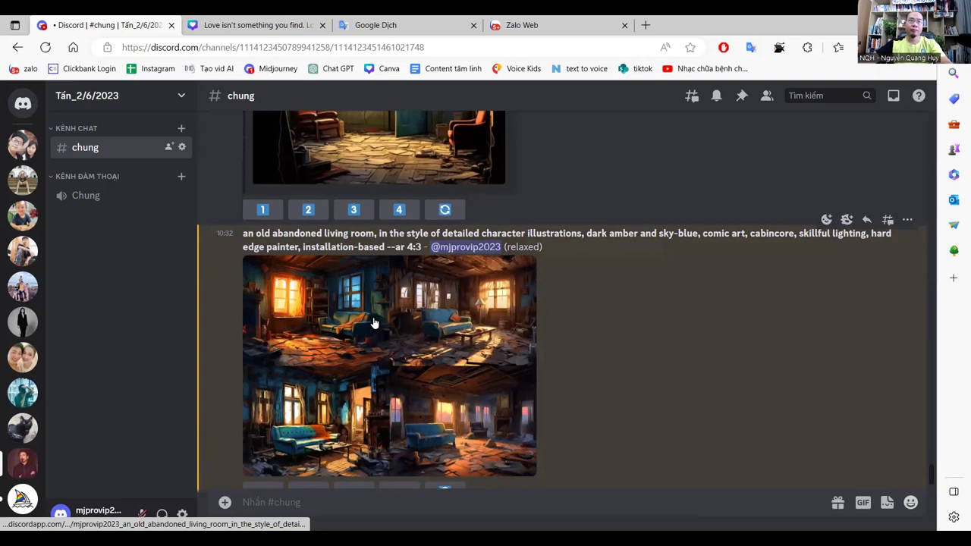
# Step: View the abandoned living room grid enlarged, close it, and upscale the first image
pyautogui.click(311, 302)
pyautogui.press('Escape')
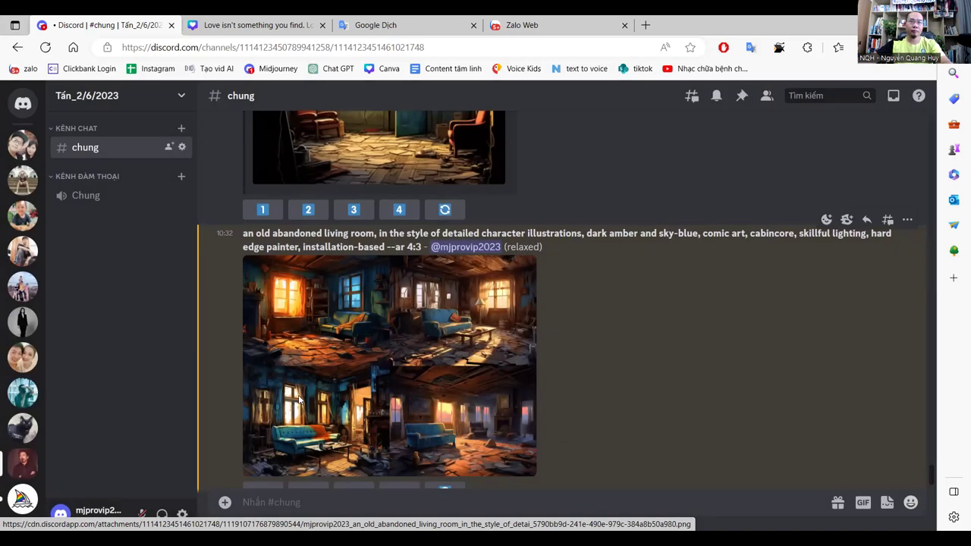
pyautogui.scroll(-1, 300, 401)
pyautogui.click(278, 434)
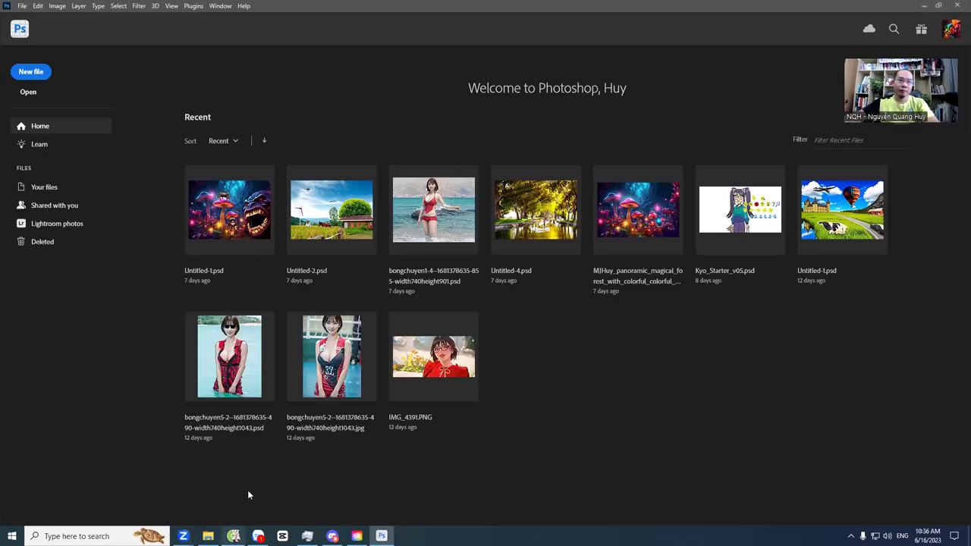
# Step: In Photoshop, create a new document from the Default Photoshop Size preset, 7 x 5 inches at 300 ppi
pyautogui.click(30, 73)
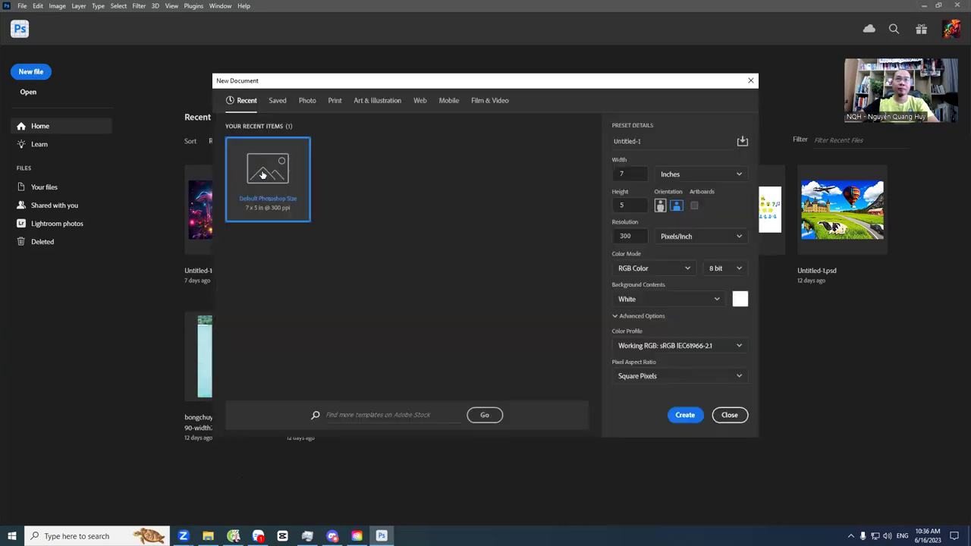
pyautogui.click(687, 416)
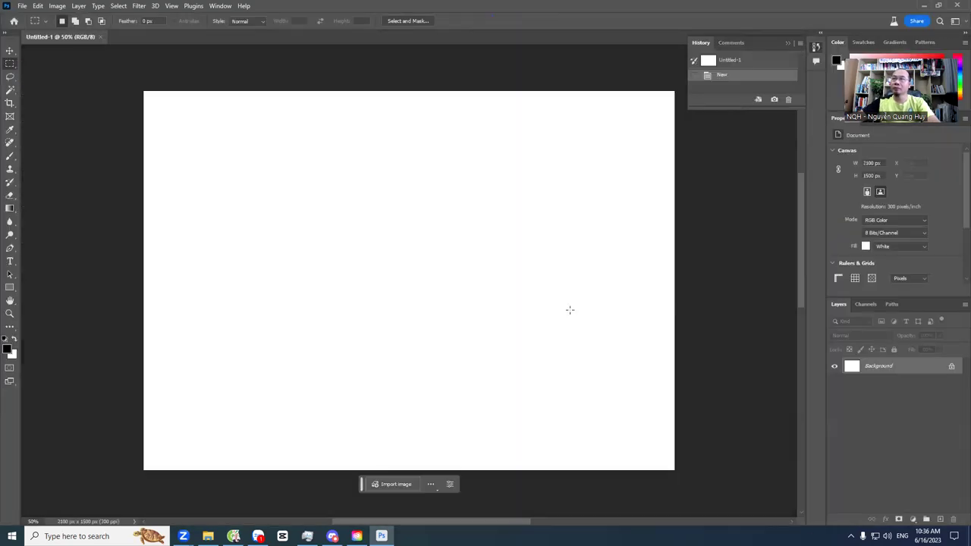
pyautogui.click(388, 486)
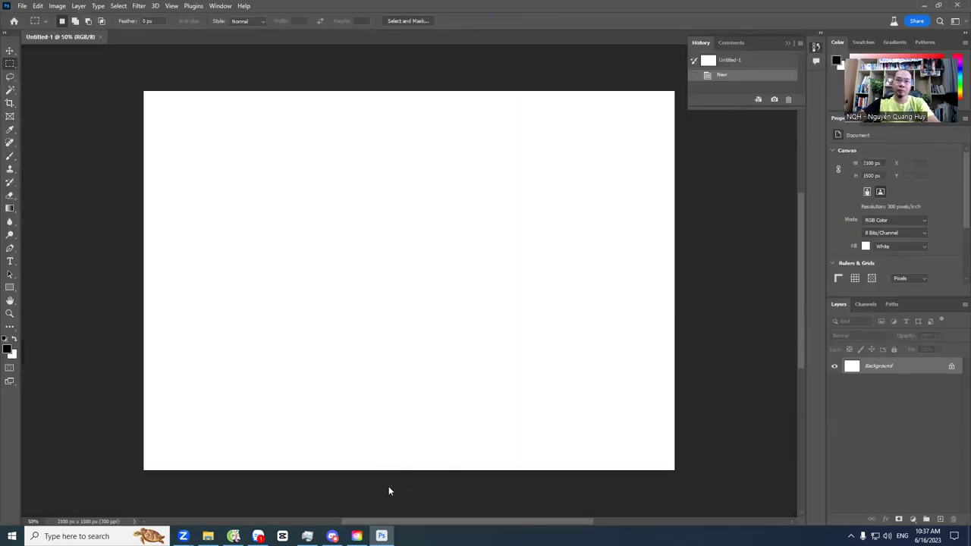
pyautogui.scroll(-3, 281, 174)
pyautogui.scroll(3, 290, 173)
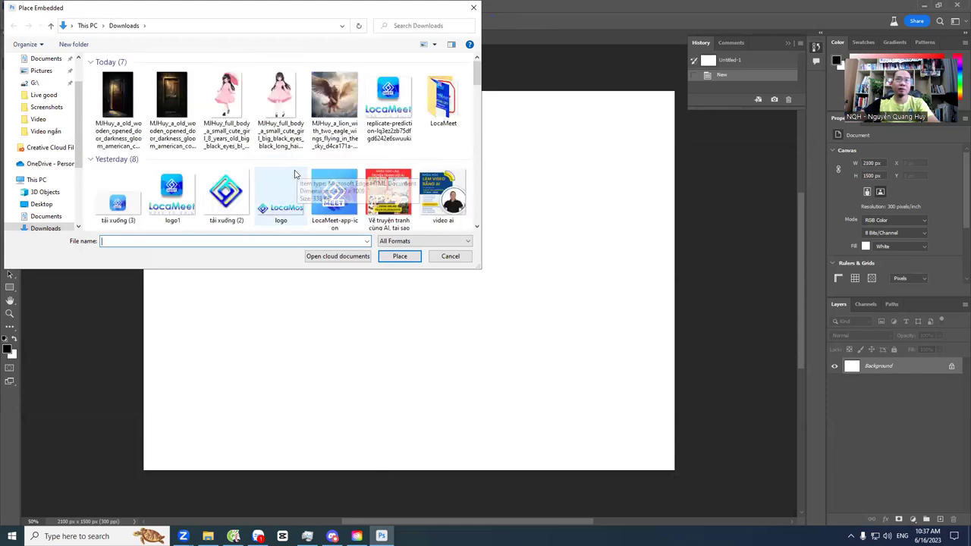
pyautogui.scroll(-2, 203, 193)
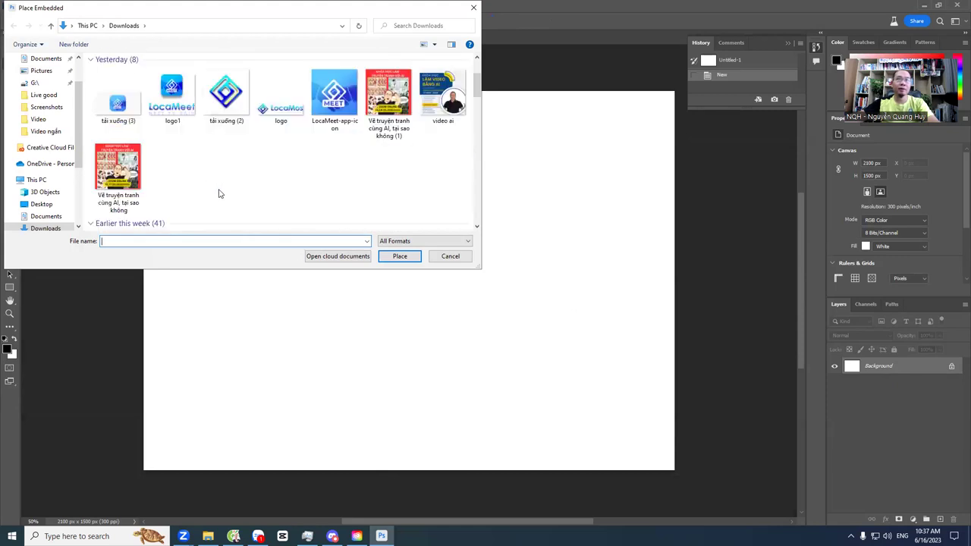
pyautogui.scroll(2, 219, 193)
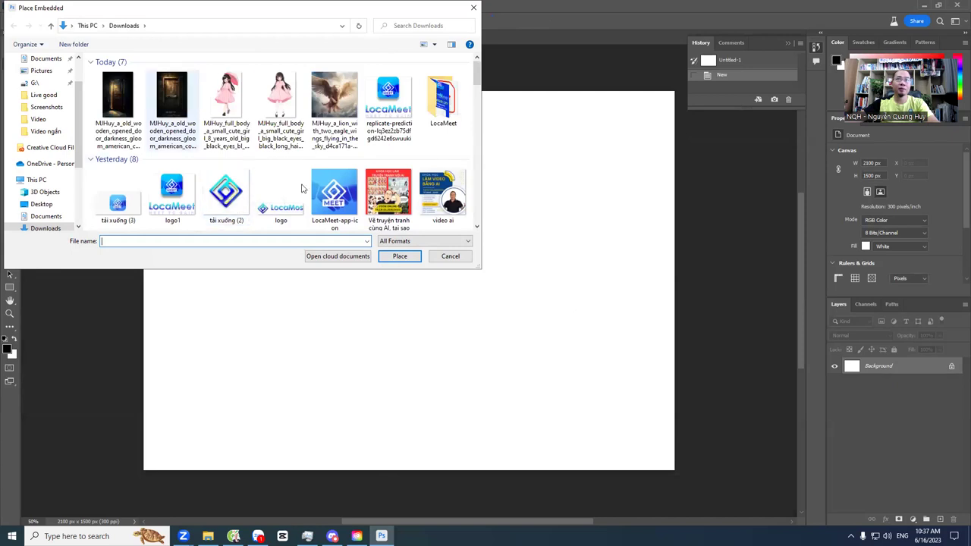
pyautogui.click(447, 257)
# Step: In the Zalo group chat, open the living-room picture with the blue door, check its save folder without saving, and return to Photoshop
pyautogui.click(258, 537)
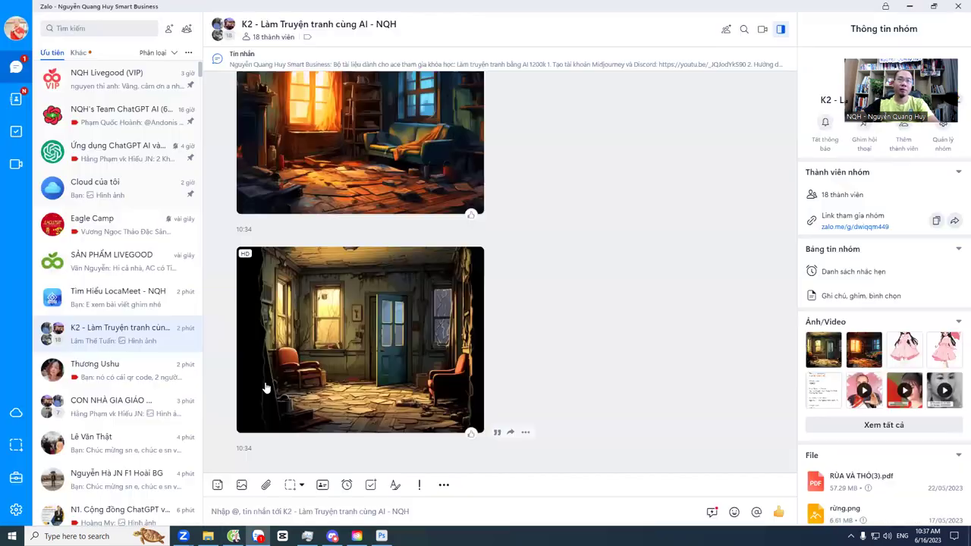
pyautogui.click(369, 284)
pyautogui.rightClick(418, 222)
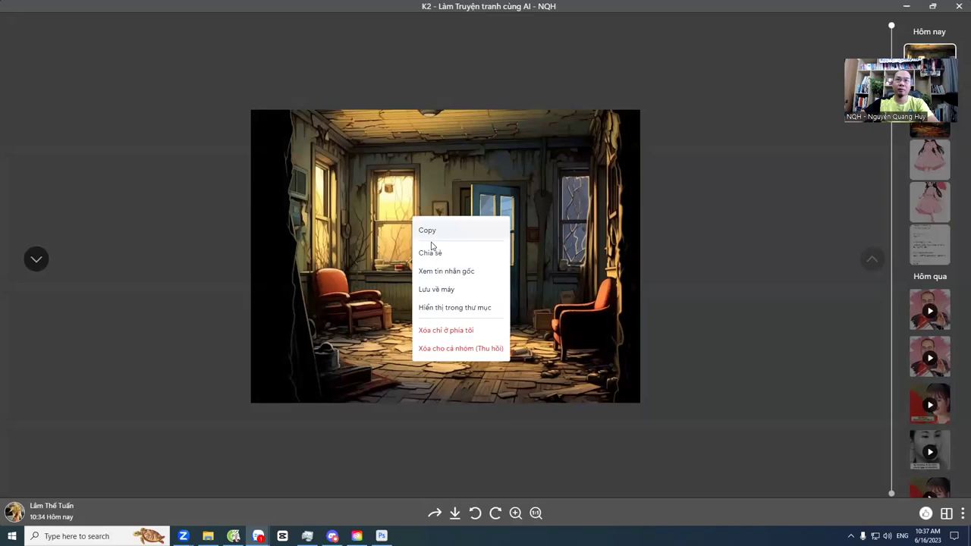
pyautogui.click(440, 292)
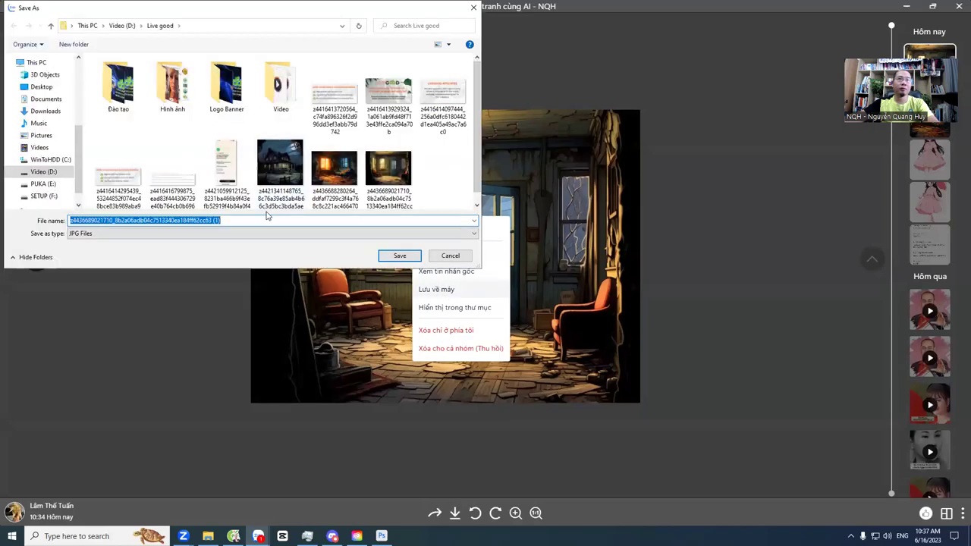
pyautogui.click(450, 257)
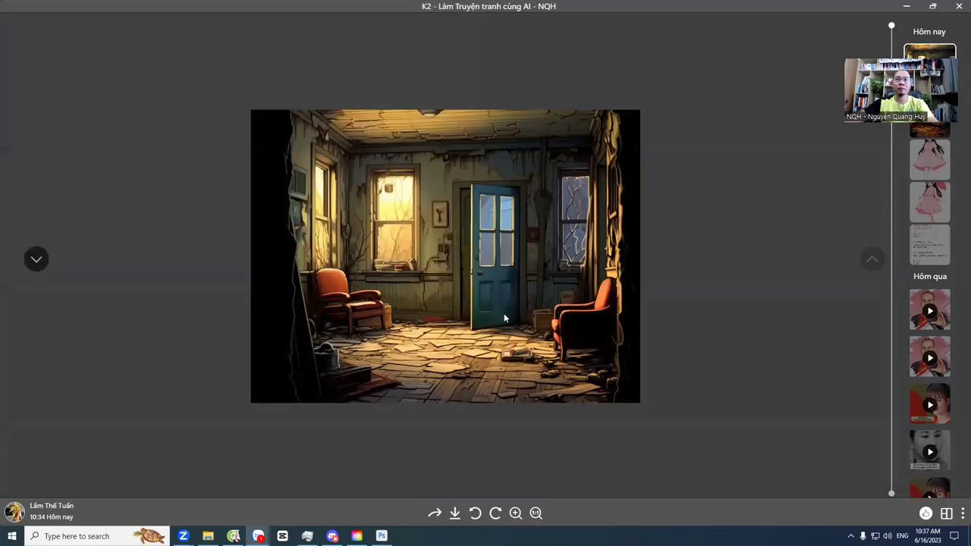
pyautogui.press('Escape')
pyautogui.click(382, 535)
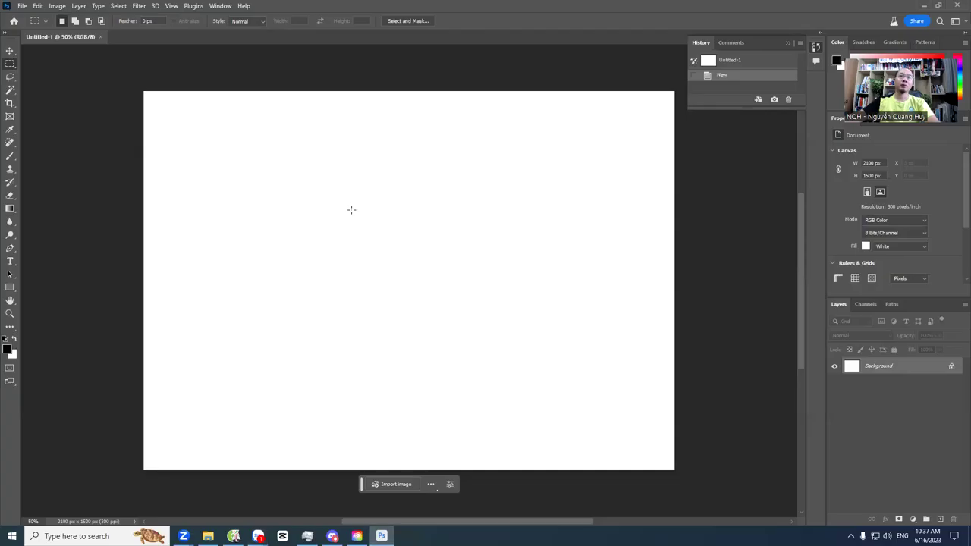
# Step: Place the old wooden opened door picture from the Downloads folder as an embedded image at its default size on the canvas
pyautogui.click(396, 484)
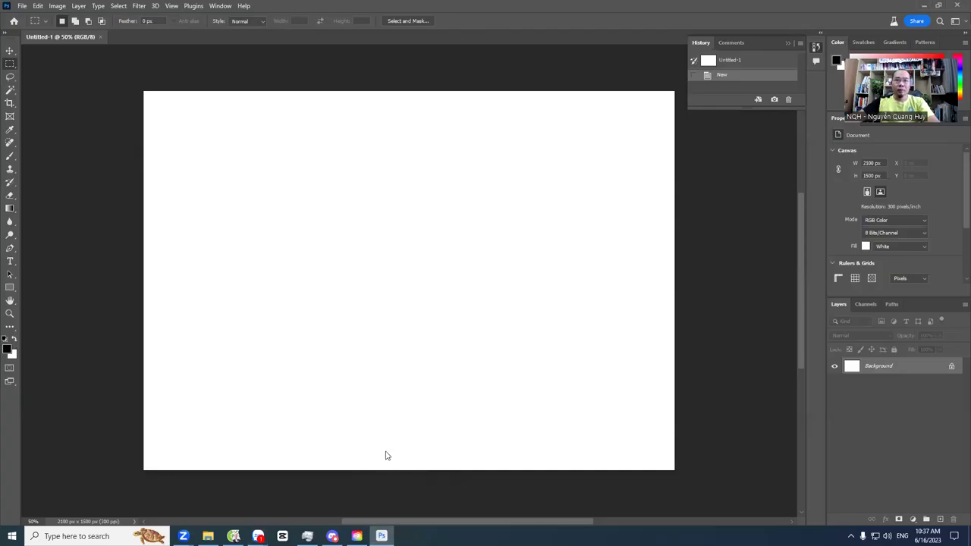
pyautogui.scroll(-10, 468, 138)
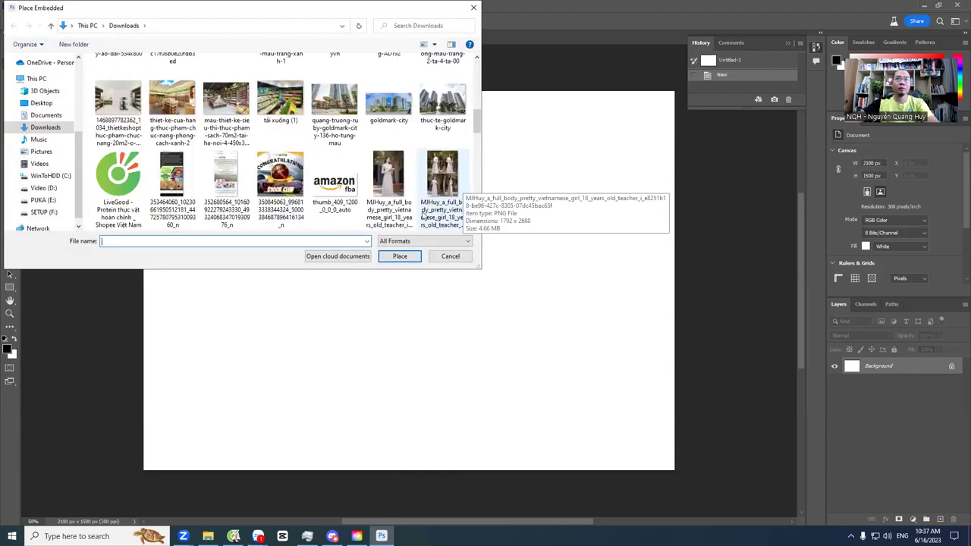
pyautogui.scroll(3, 429, 210)
pyautogui.moveTo(479, 135); pyautogui.dragTo(483, 59)
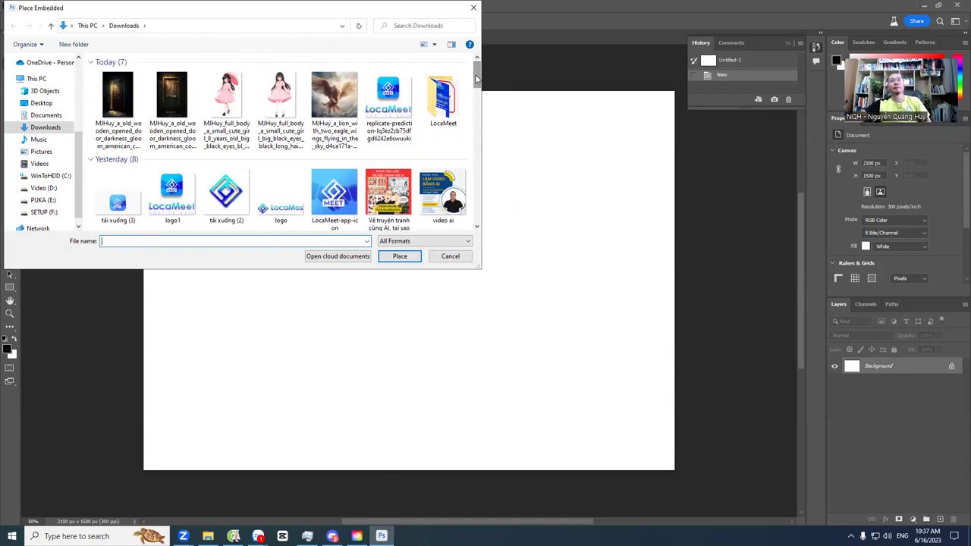
pyautogui.click(176, 107)
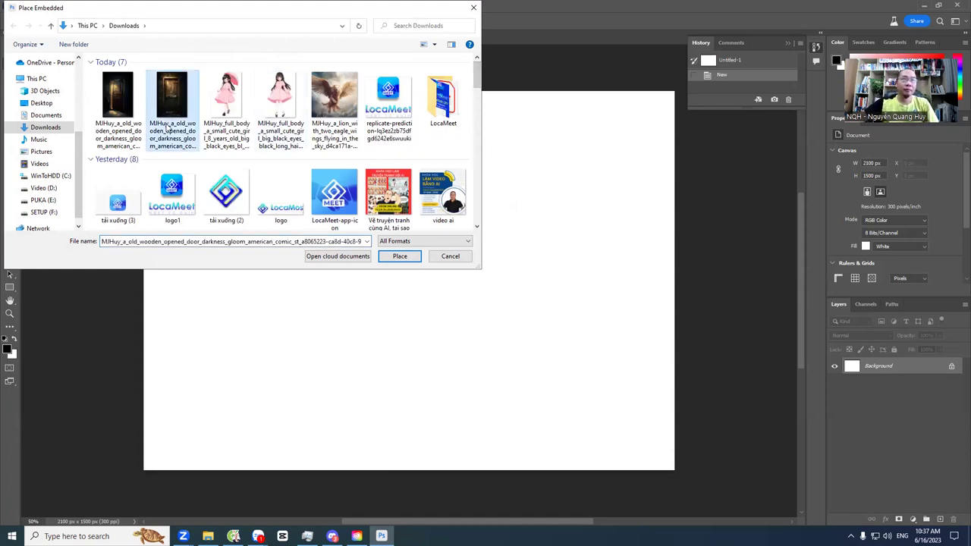
pyautogui.click(399, 259)
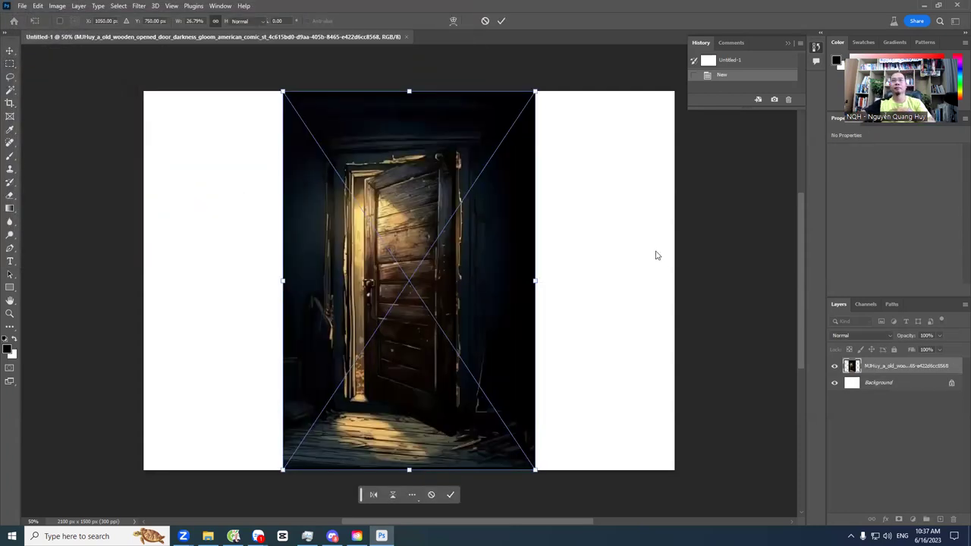
pyautogui.press('Return')
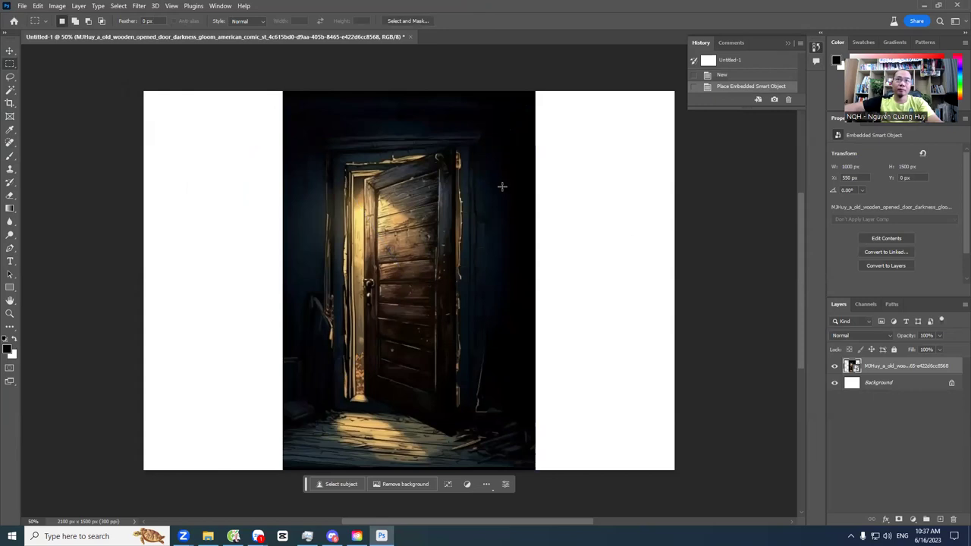
# Step: Select a rectangle around the whole door and its frame, and run Generative Fill with the prompt "opened door"
pyautogui.moveTo(339, 157); pyautogui.dragTo(471, 440)
pyautogui.moveTo(446, 185); pyautogui.dragTo(440, 178)
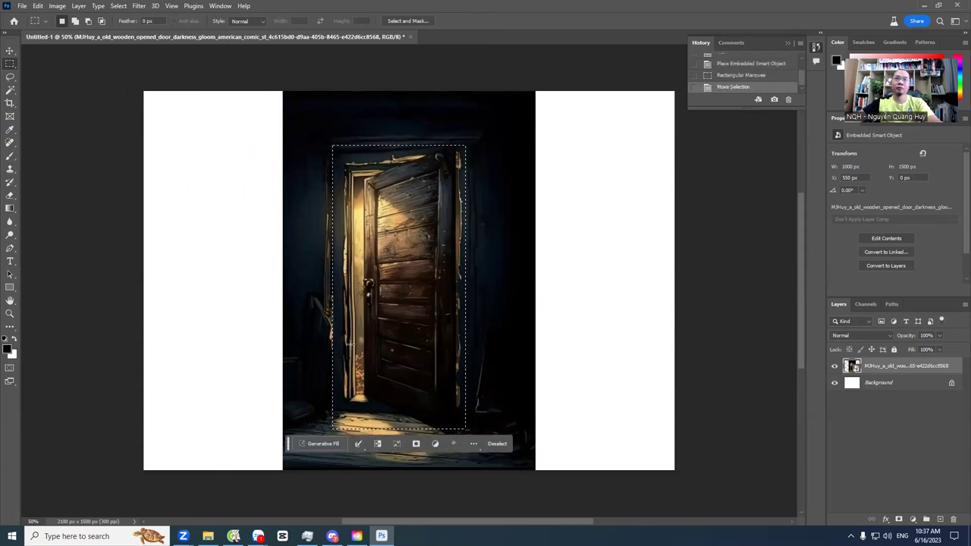
pyautogui.moveTo(326, 132); pyautogui.dragTo(491, 442)
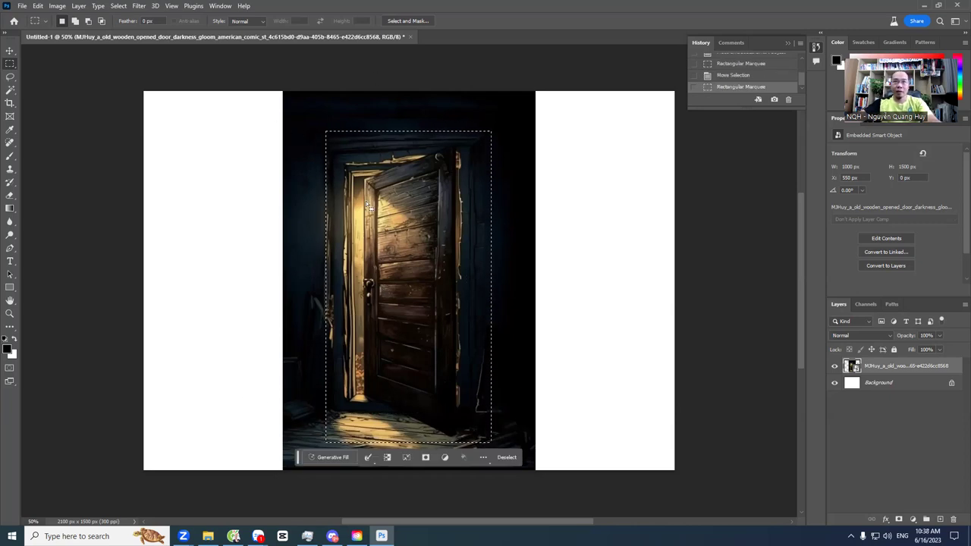
pyautogui.click(333, 458)
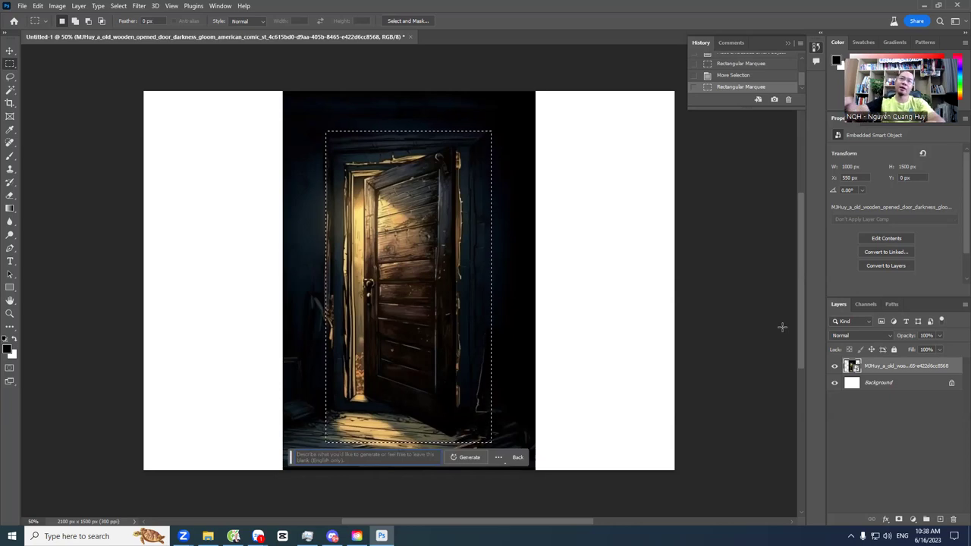
pyautogui.write('open')
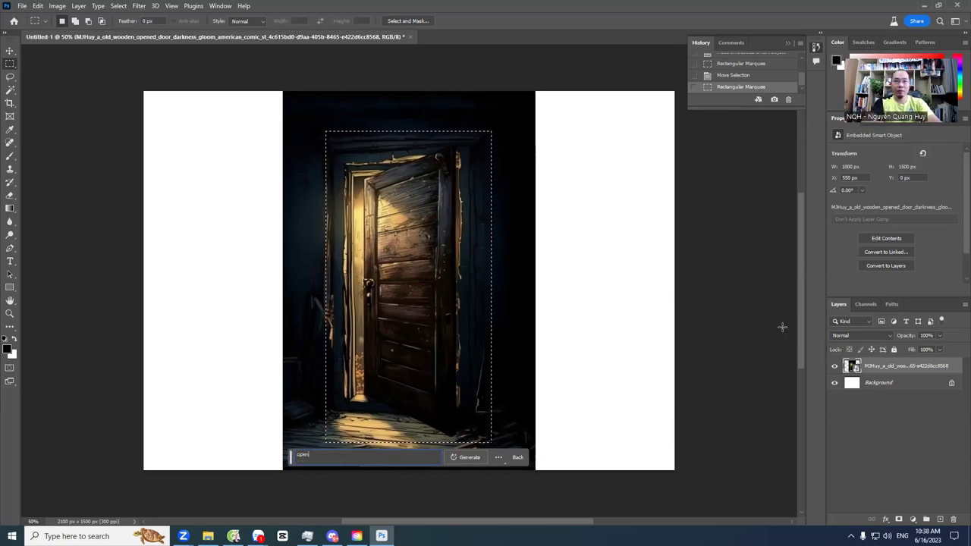
pyautogui.write('ed door')
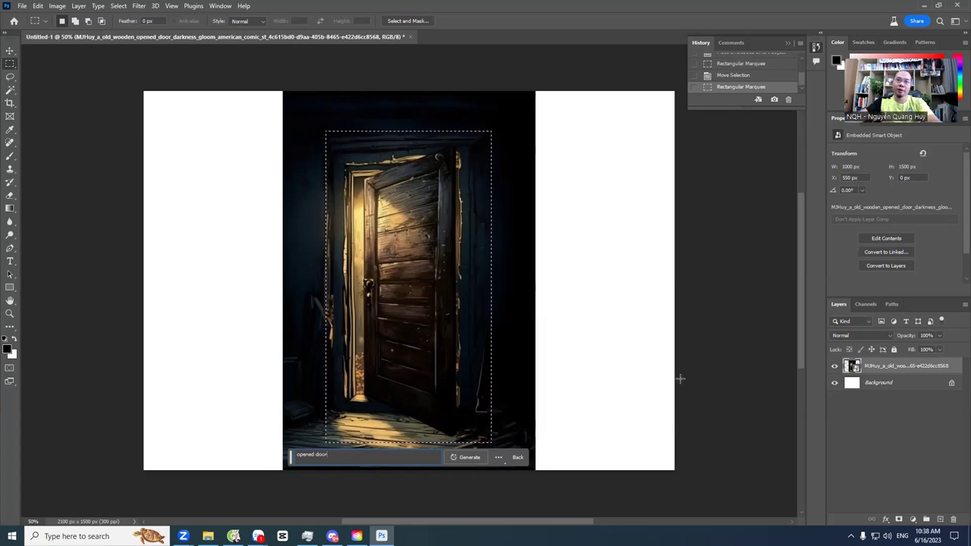
pyautogui.press('Return')
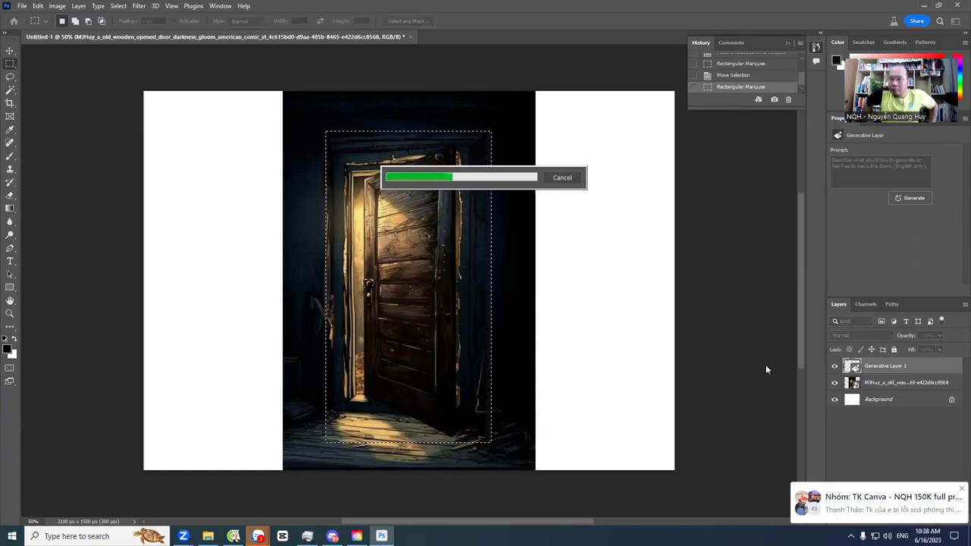
# Step: Switch to the TK Canva group in Zalo and send "e kiểm tra xem tk đã đăng nhập đúng và vào đúng nhóm chưa"
pyautogui.click(896, 495)
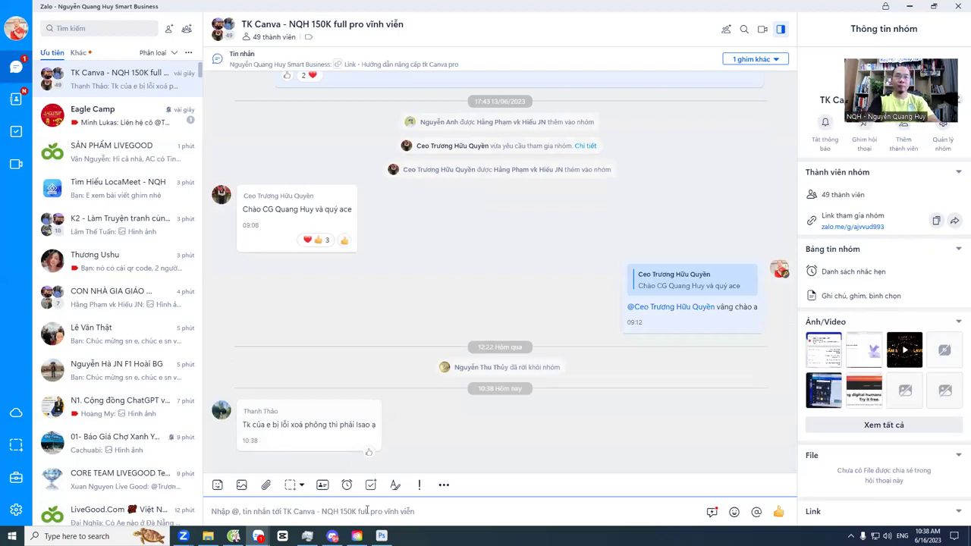
pyautogui.write('e k')
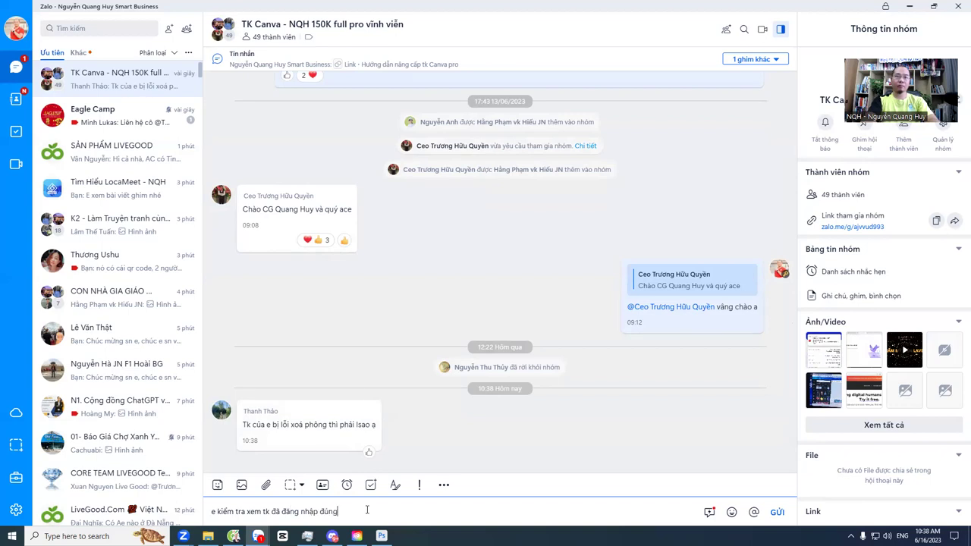
pyautogui.write('v')
pyautogui.write('a')
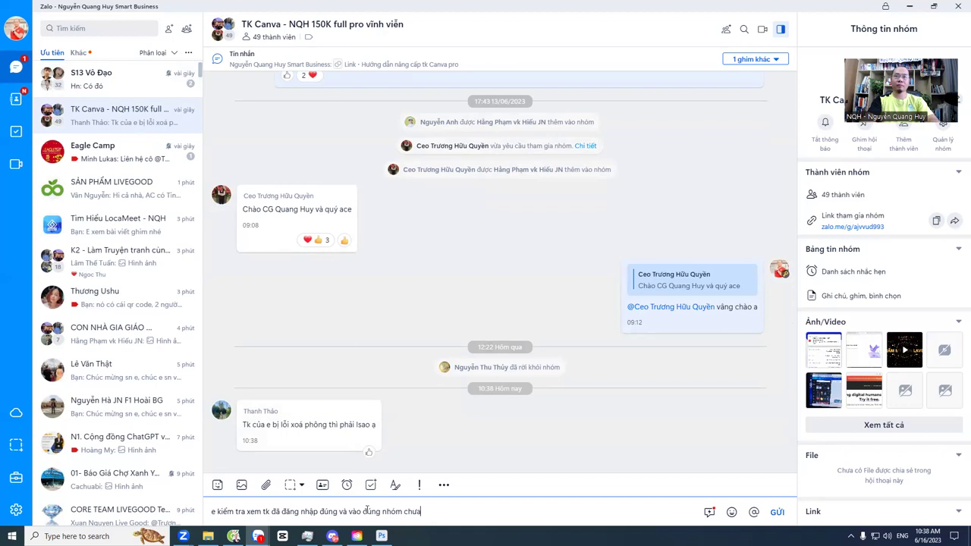
pyautogui.write('o đúng nhóm chưa')
pyautogui.press('Return')
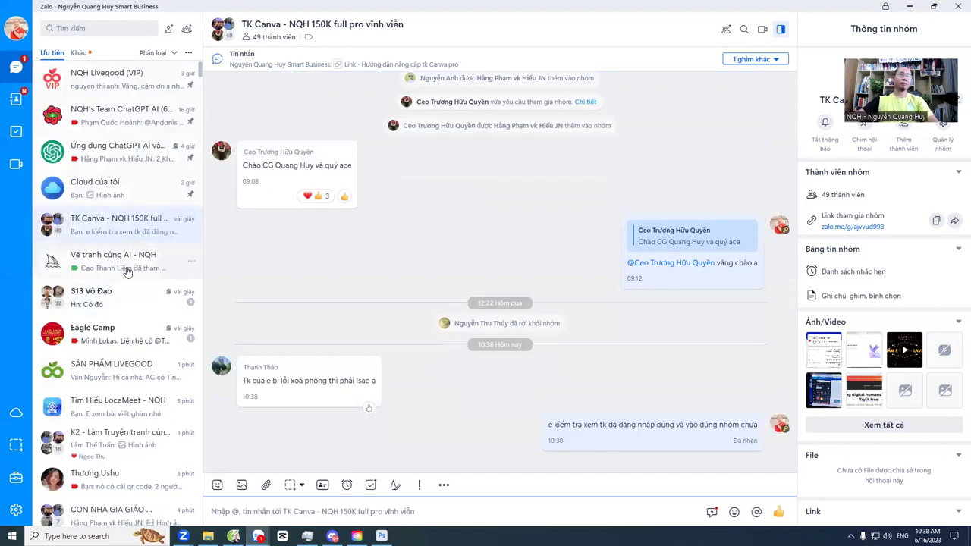
# Step: In the K2 comic group chat, reply to the payment screenshot with "e gửi lại email đăng nhập canva nhé"
pyautogui.scroll(-2, 121, 281)
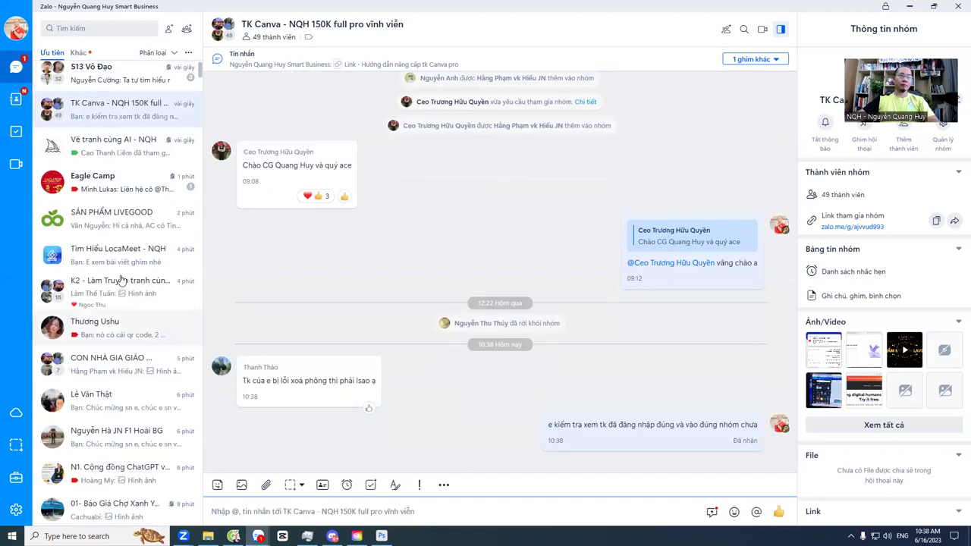
pyautogui.click(113, 286)
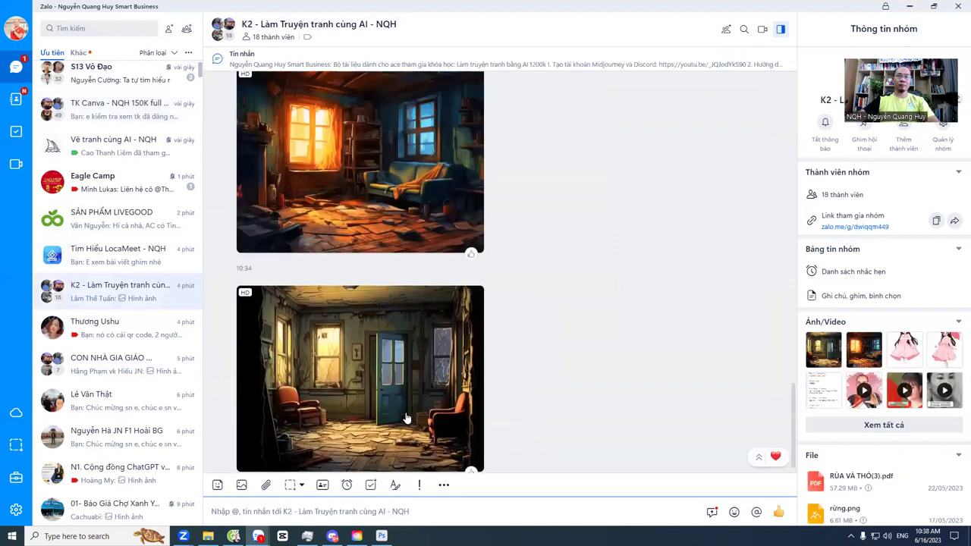
pyautogui.scroll(10, 406, 418)
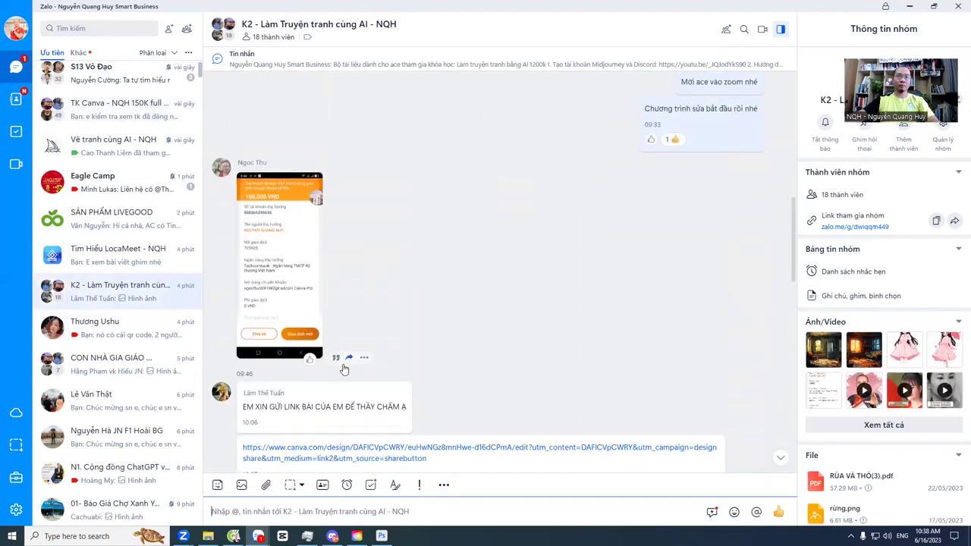
pyautogui.click(336, 360)
pyautogui.write('e gửi lại email đăng nhập ca')
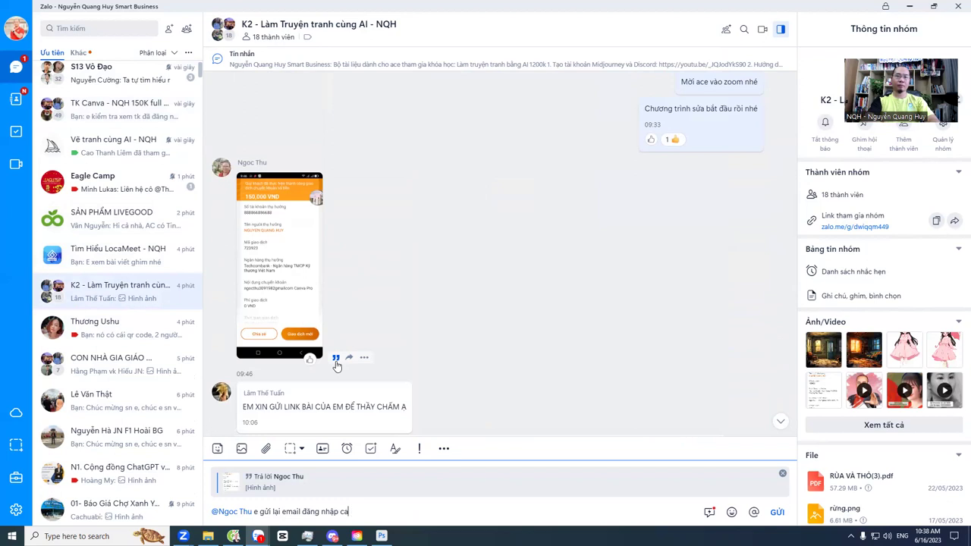
pyautogui.press('Return')
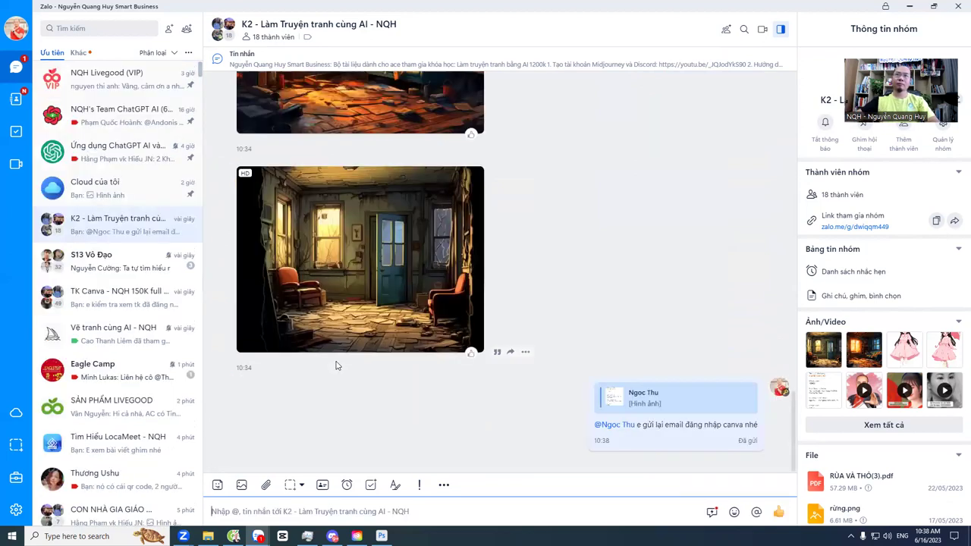
# Step: Return to Photoshop and review the "opened door" fill variations through to the third one
pyautogui.hotkey('alt', 'Tab')
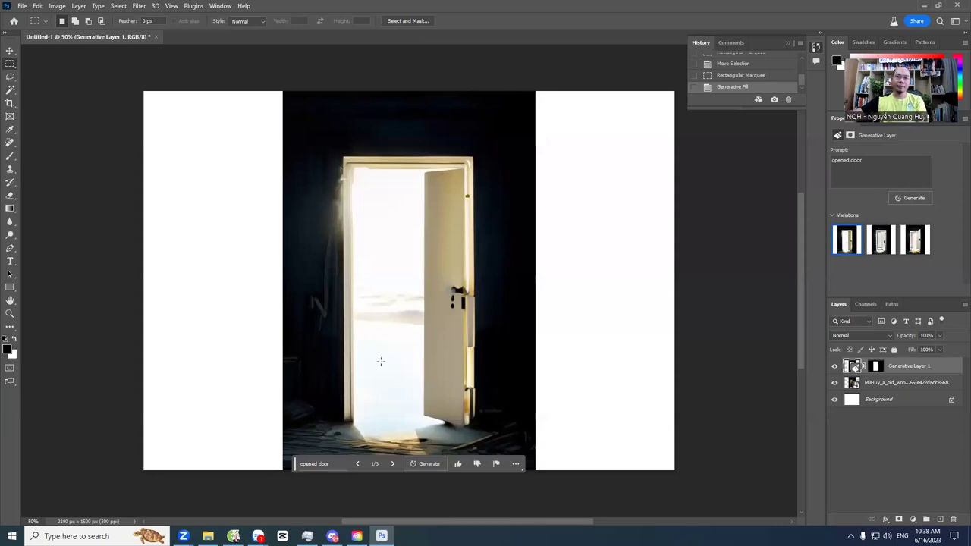
pyautogui.click(392, 465)
pyautogui.click(392, 464)
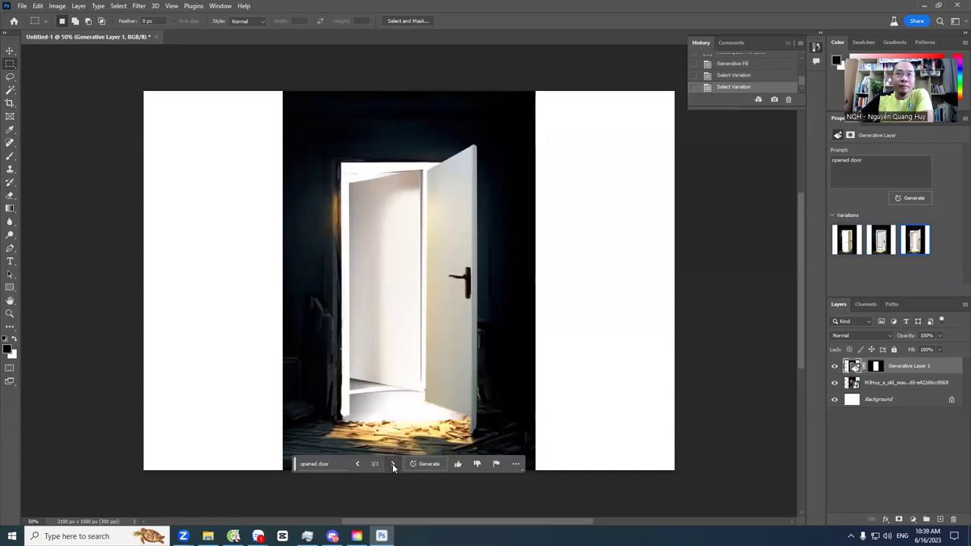
# Step: Regenerate the door fill with the prompt "old wooden opened door, darkness, gloom, american comic style" and choose the third variation
pyautogui.click(313, 463)
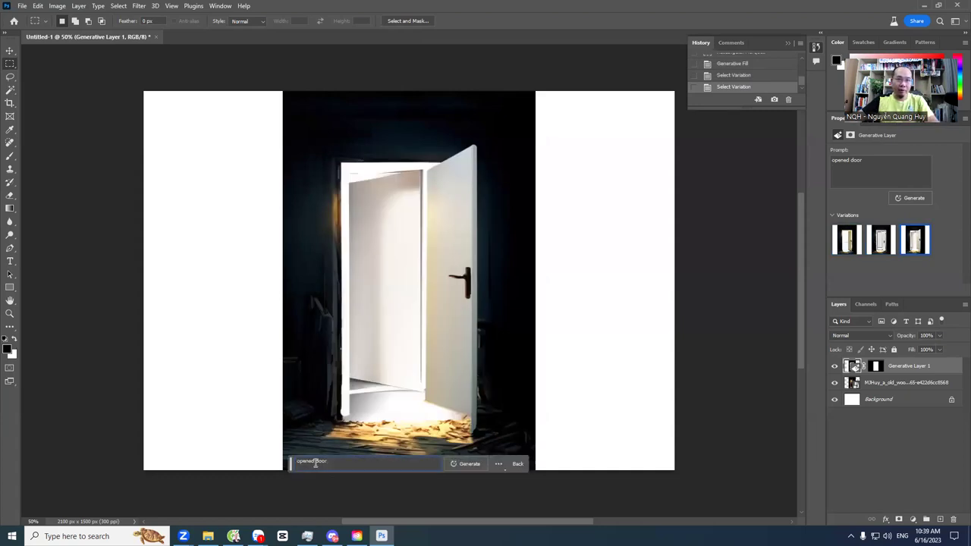
pyautogui.write('ol ')
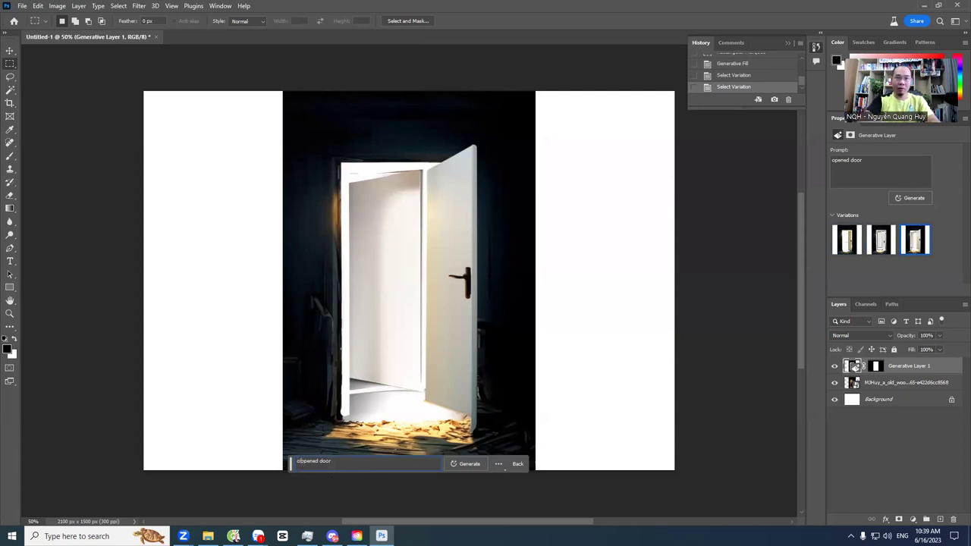
pyautogui.write(' wooden')
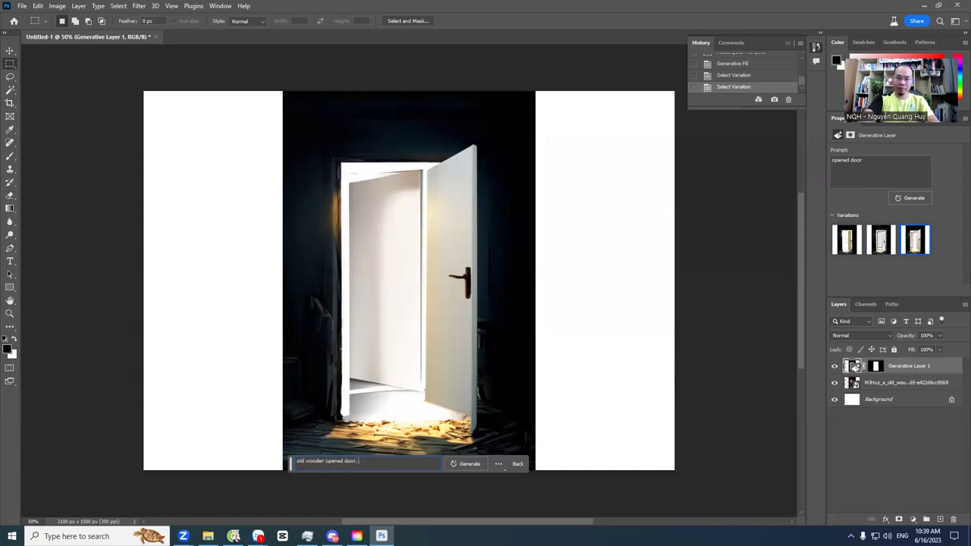
pyautogui.write('s, gloom, american comic')
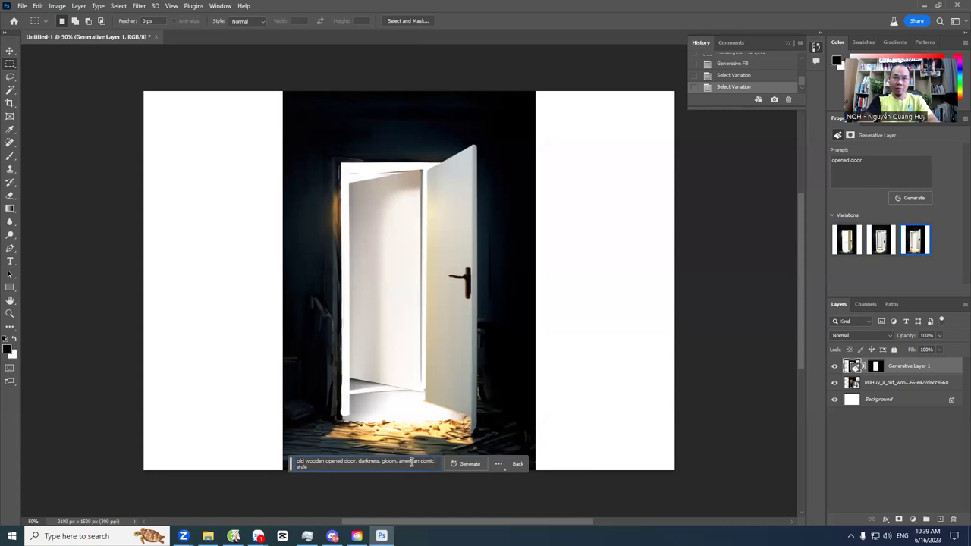
pyautogui.click(481, 465)
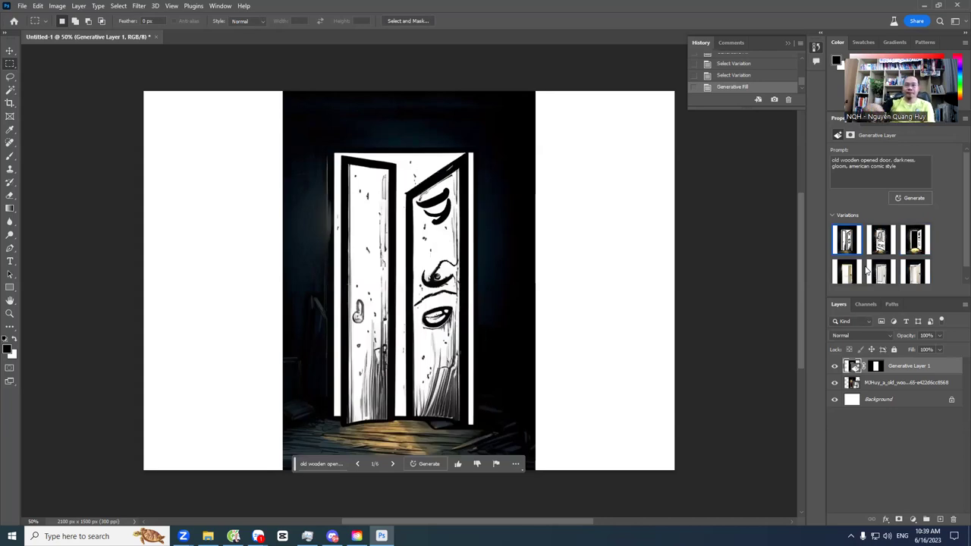
pyautogui.click(393, 464)
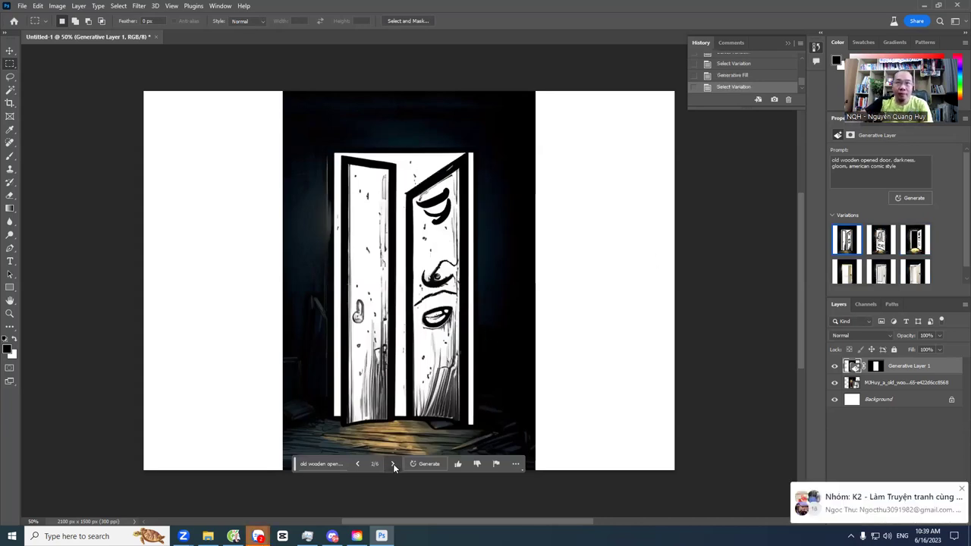
pyautogui.click(395, 464)
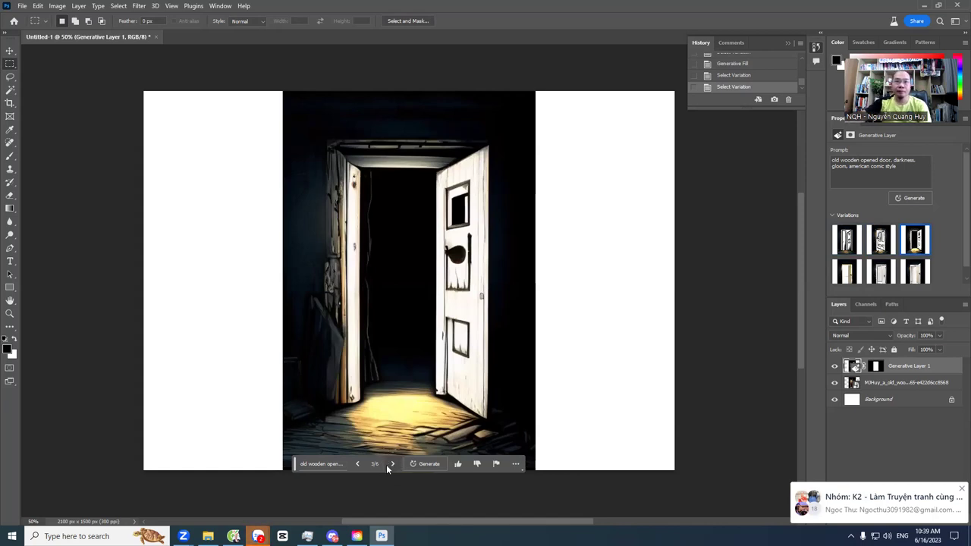
# Step: Review the remaining door variations of Generative Layer 1, then hide that layer to reveal the original door image
pyautogui.click(391, 463)
pyautogui.click(391, 464)
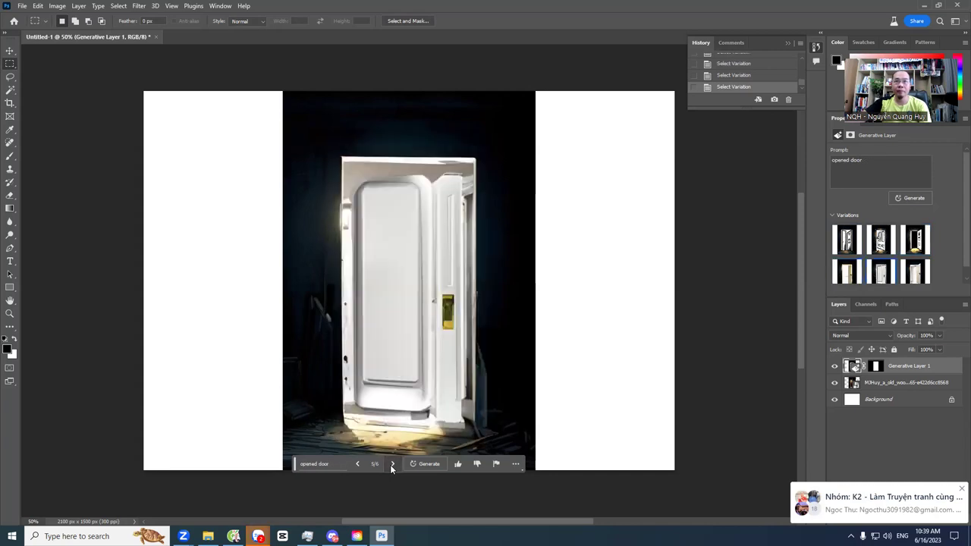
pyautogui.click(392, 464)
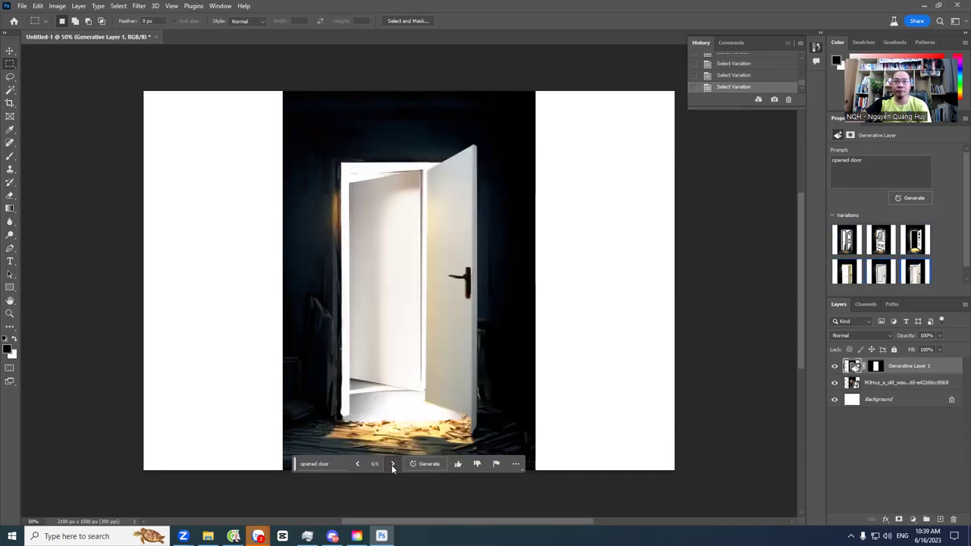
pyautogui.click(392, 464)
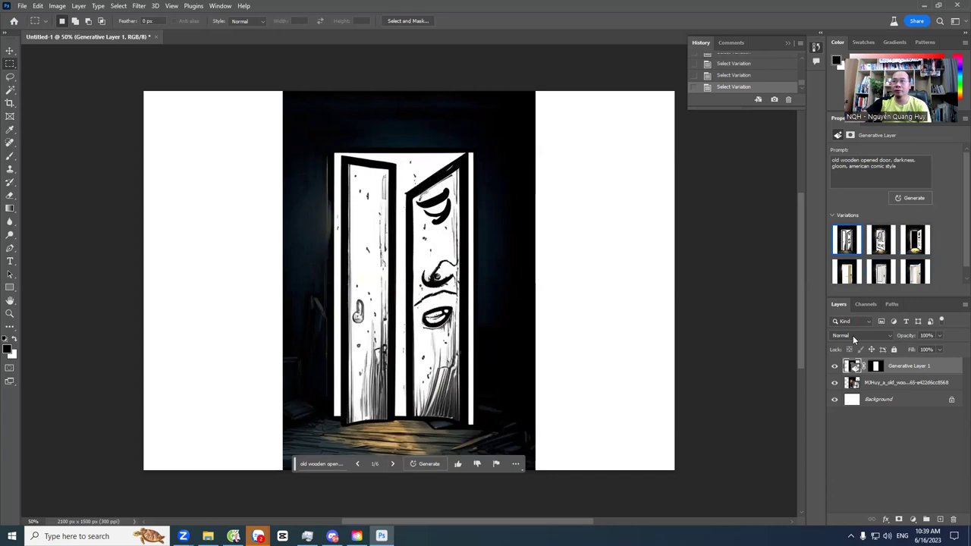
pyautogui.click(835, 366)
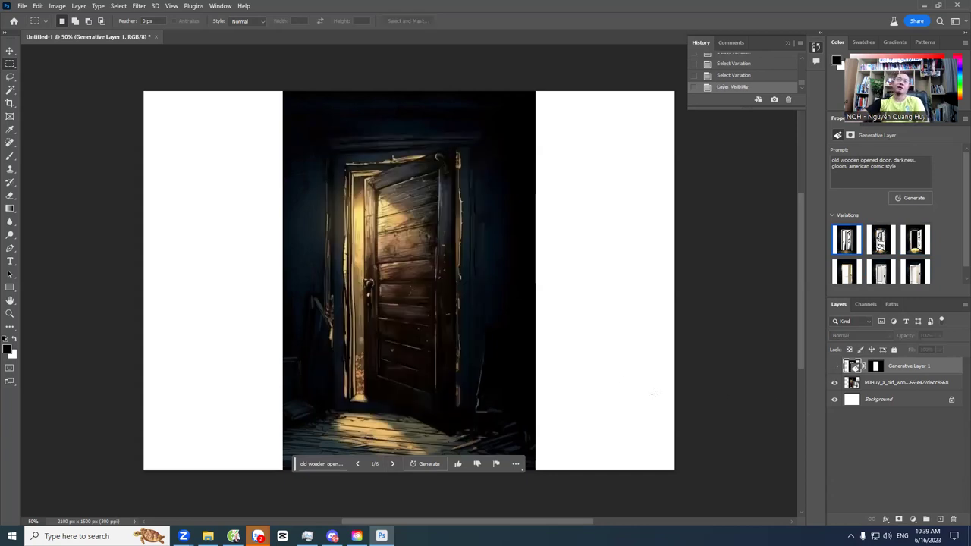
# Step: Select most of the central door picture, invert the selection, and run Generative Fill without a prompt to extend the scene sideways
pyautogui.moveTo(291, 91); pyautogui.dragTo(525, 470)
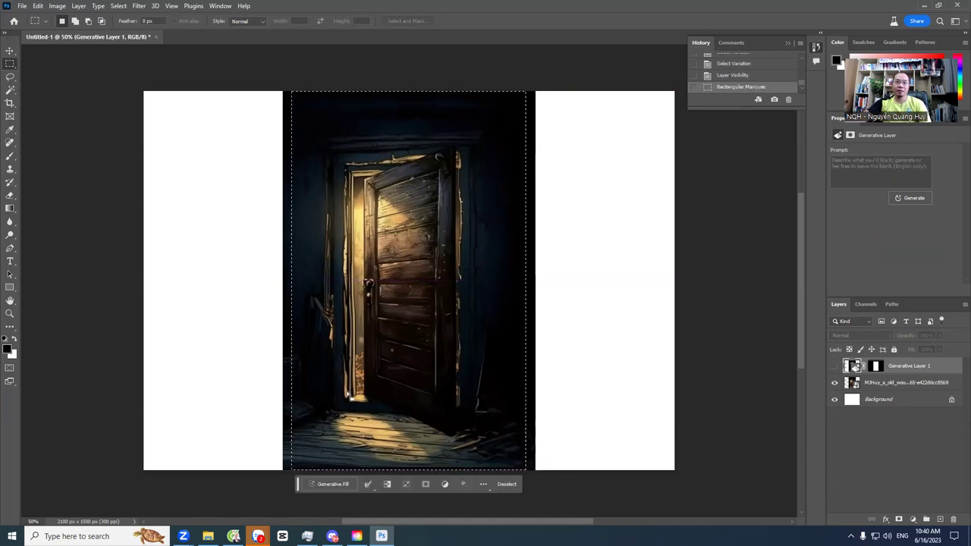
pyautogui.rightClick(349, 371)
pyautogui.click(395, 191)
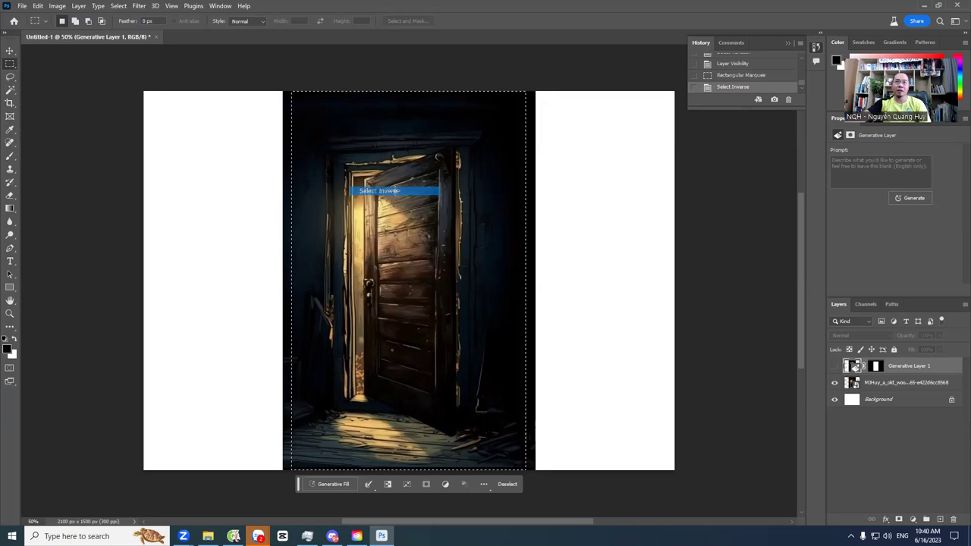
pyautogui.click(341, 485)
pyautogui.click(469, 484)
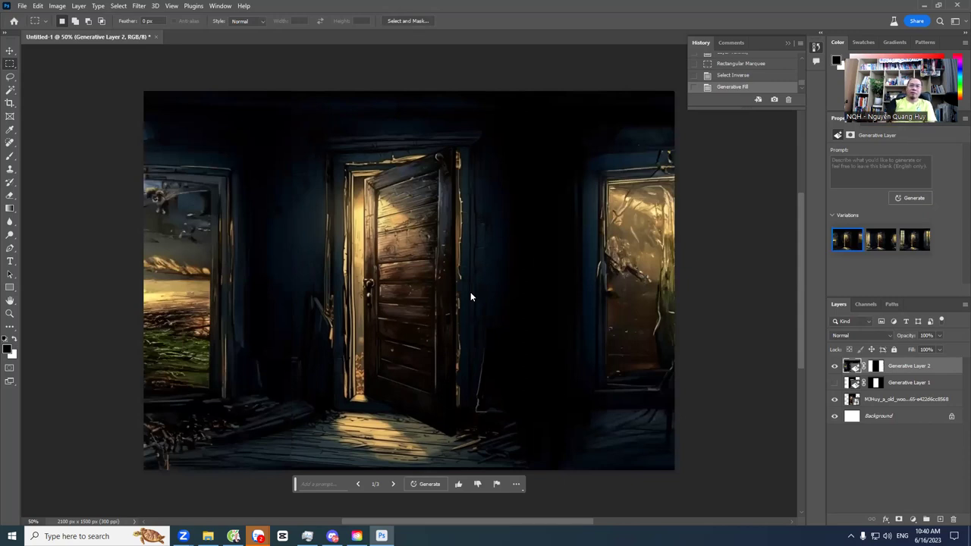
# Step: Compare the three generated variations of the surroundings on both sides of the door
pyautogui.click(392, 484)
pyautogui.click(392, 484)
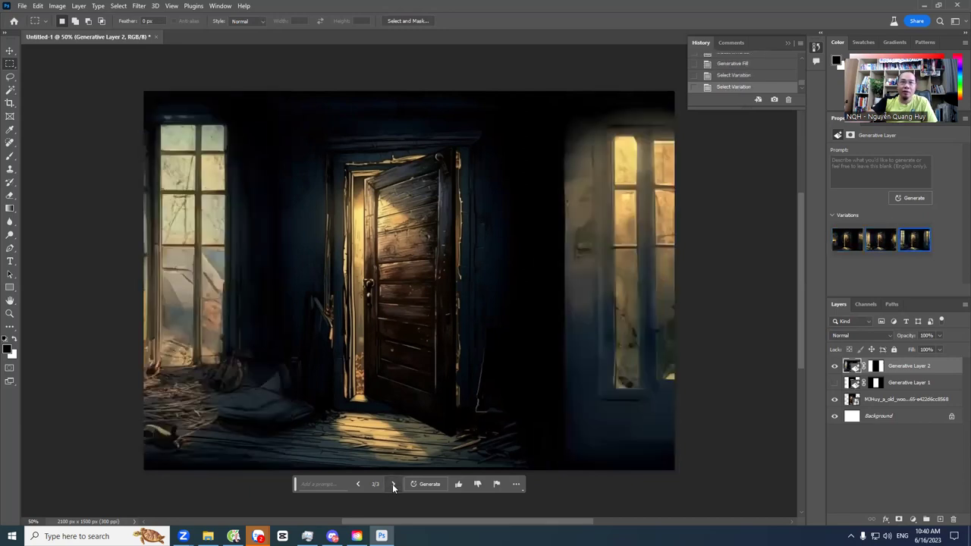
pyautogui.click(392, 484)
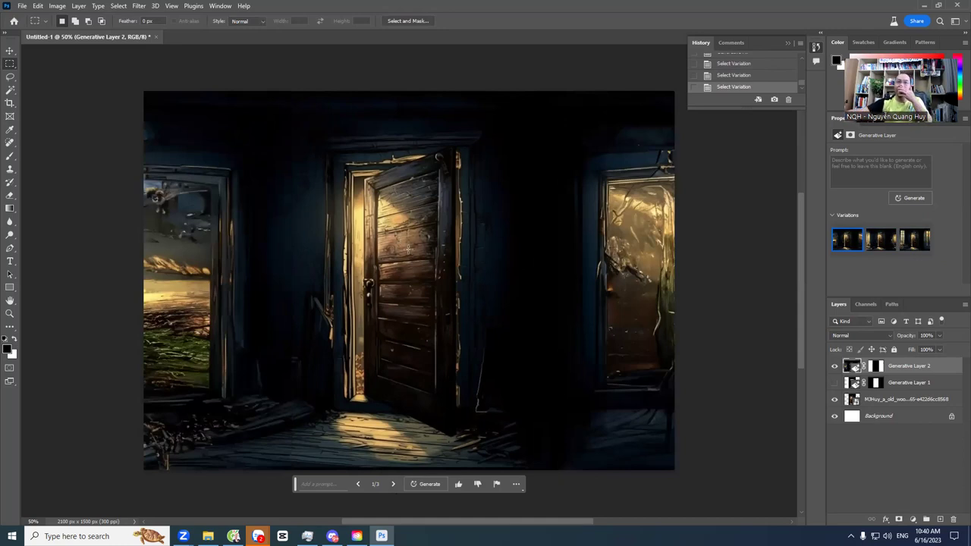
pyautogui.click(395, 484)
pyautogui.click(395, 486)
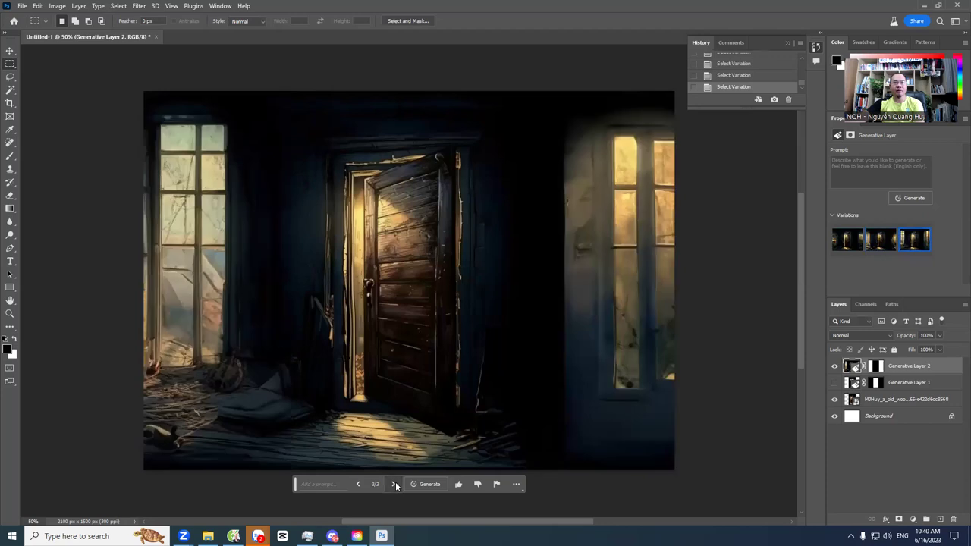
pyautogui.click(395, 486)
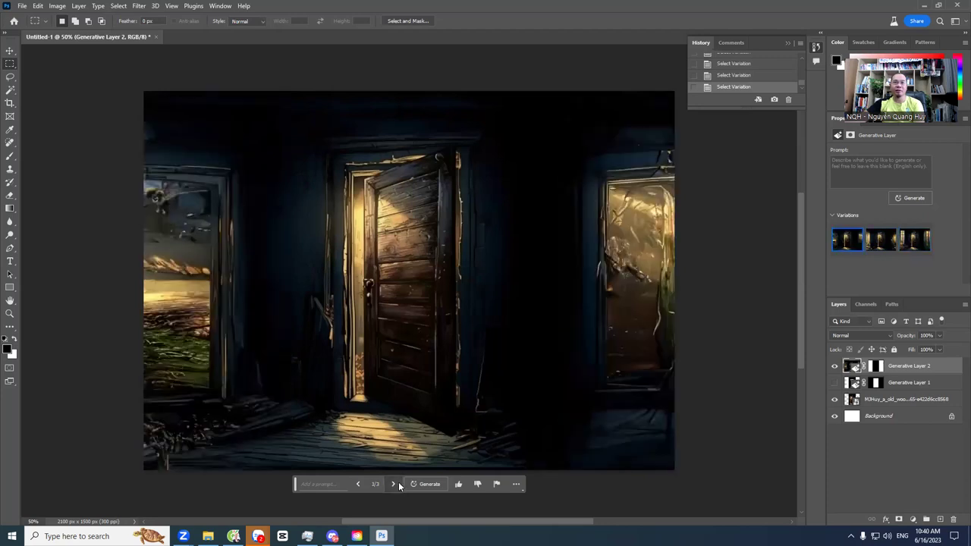
# Step: Generate another set of variations for the surroundings and choose the second one, with dark blue walls and no windows
pyautogui.click(425, 486)
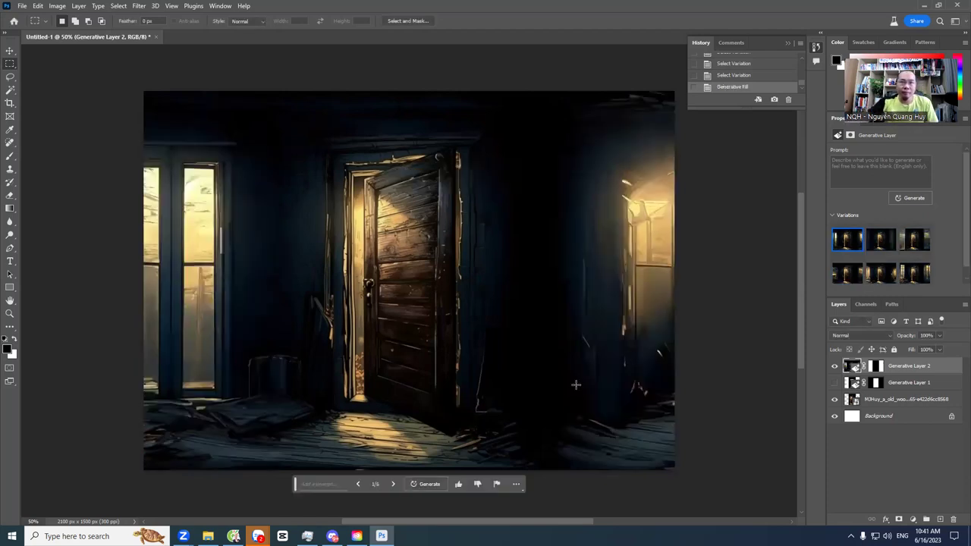
pyautogui.click(394, 484)
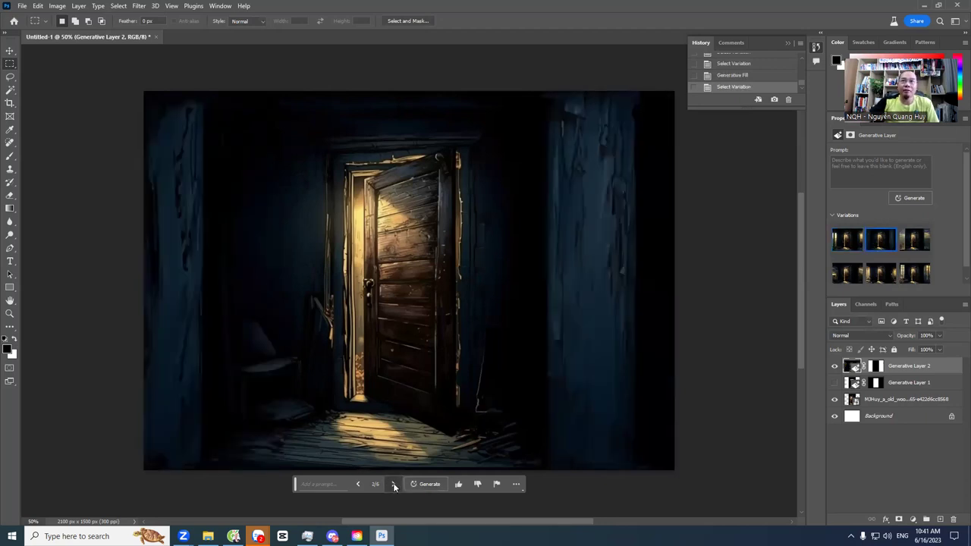
pyautogui.click(394, 484)
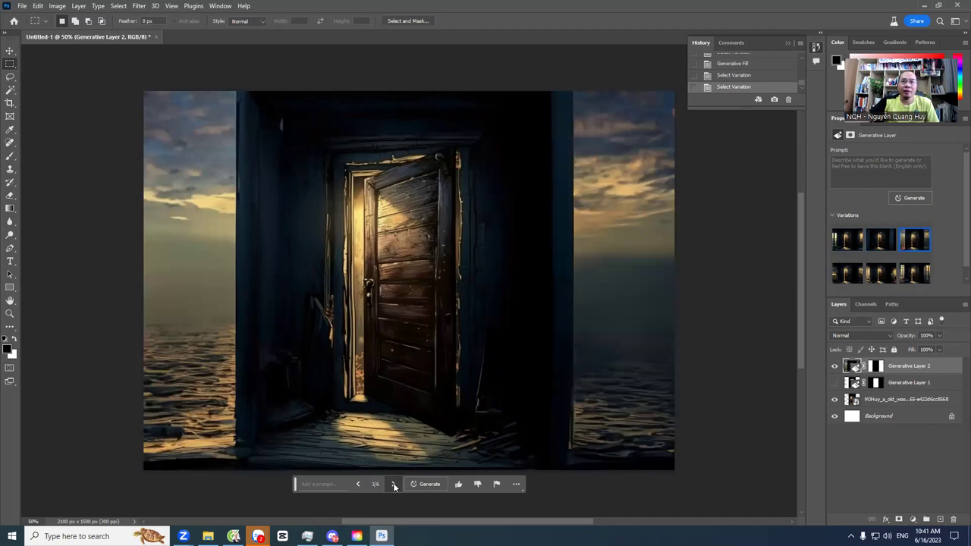
pyautogui.click(393, 484)
pyautogui.click(393, 485)
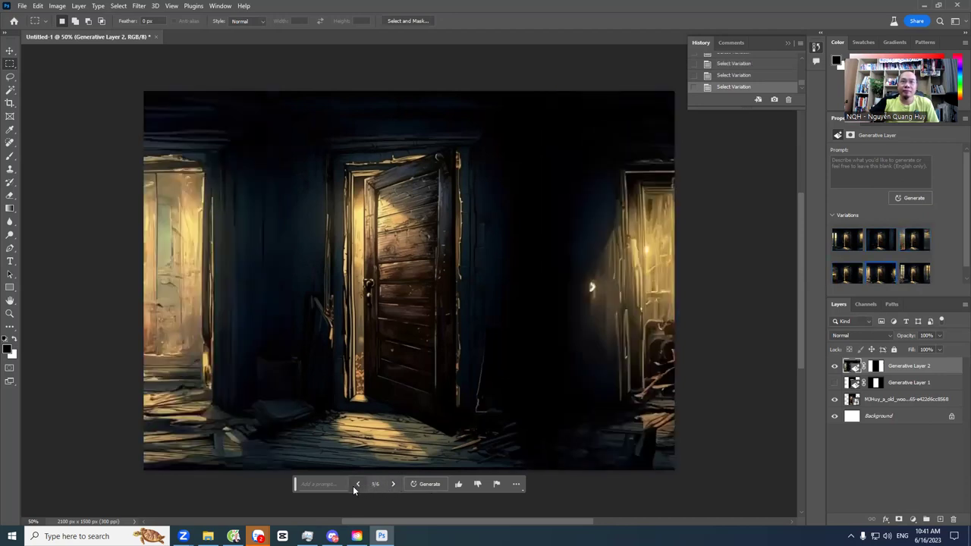
pyautogui.doubleClick(357, 485)
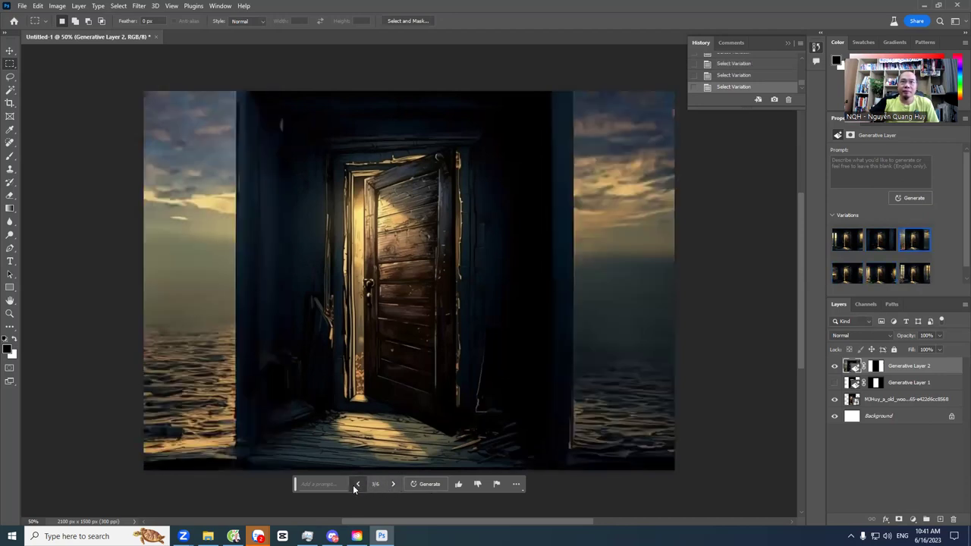
pyautogui.click(355, 485)
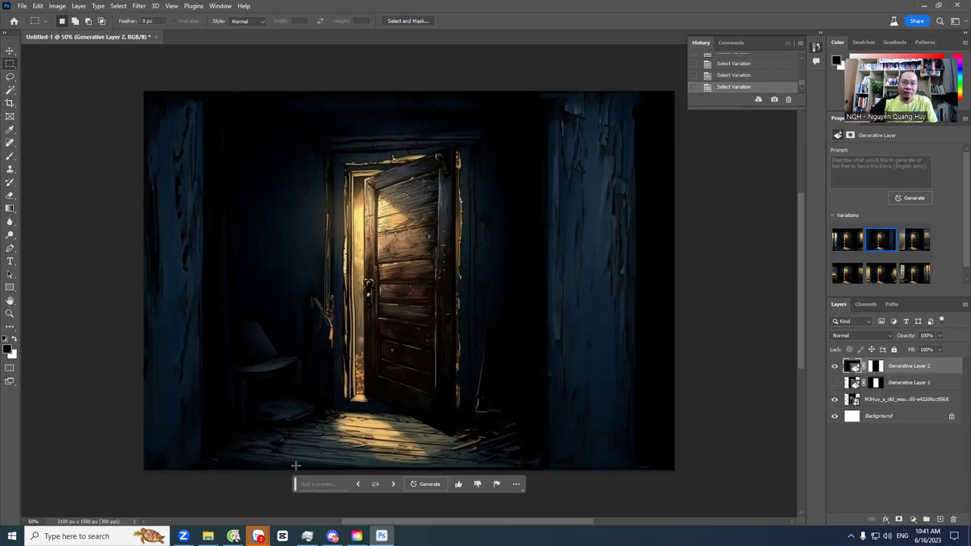
# Step: Switch to the Zalo group chat, view the shared picture of the room with the blue door enlarged, and close it
pyautogui.moveTo(182, 536)
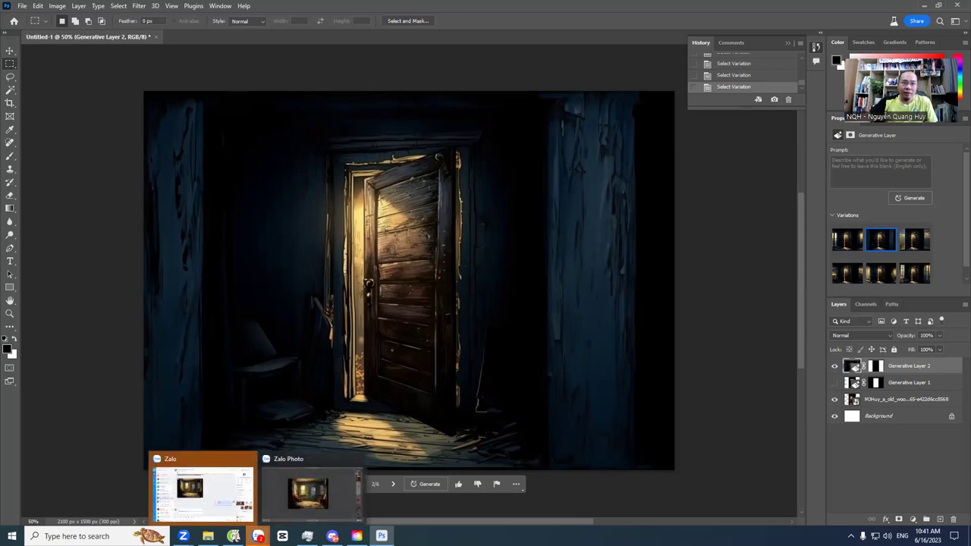
pyautogui.click(211, 507)
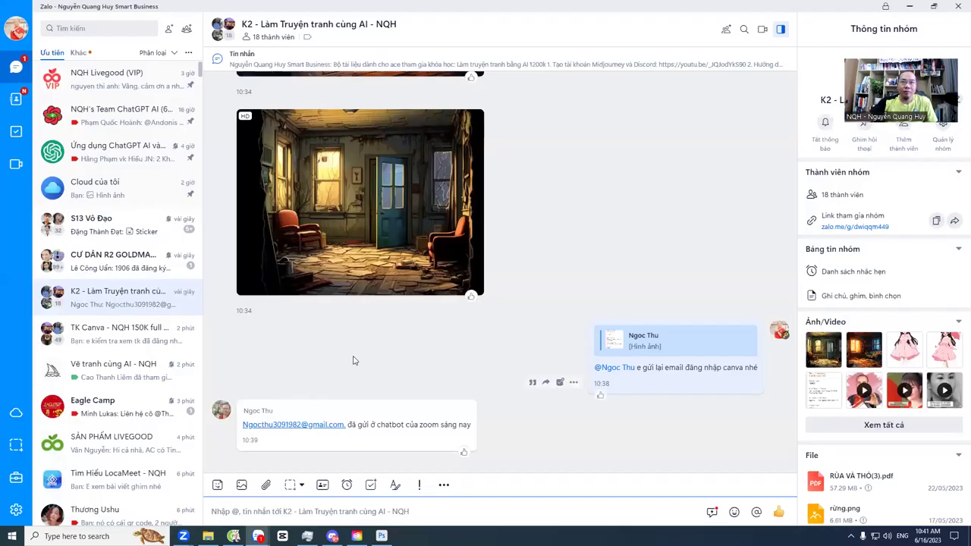
pyautogui.click(332, 380)
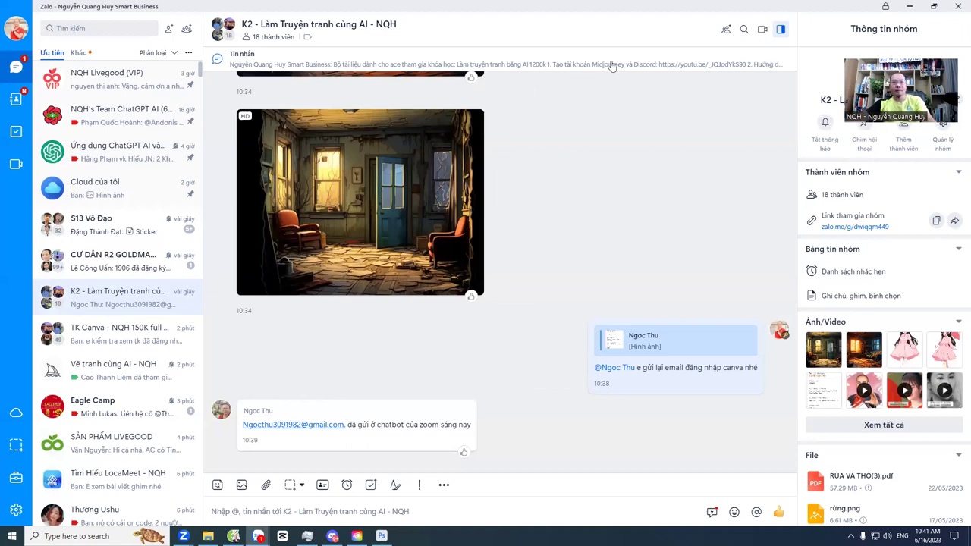
pyautogui.click(415, 201)
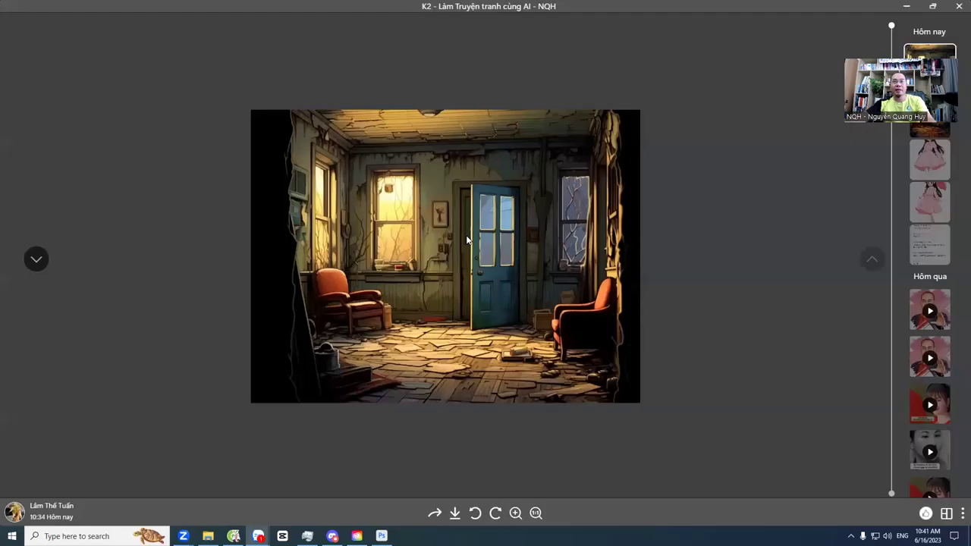
pyautogui.press('Escape')
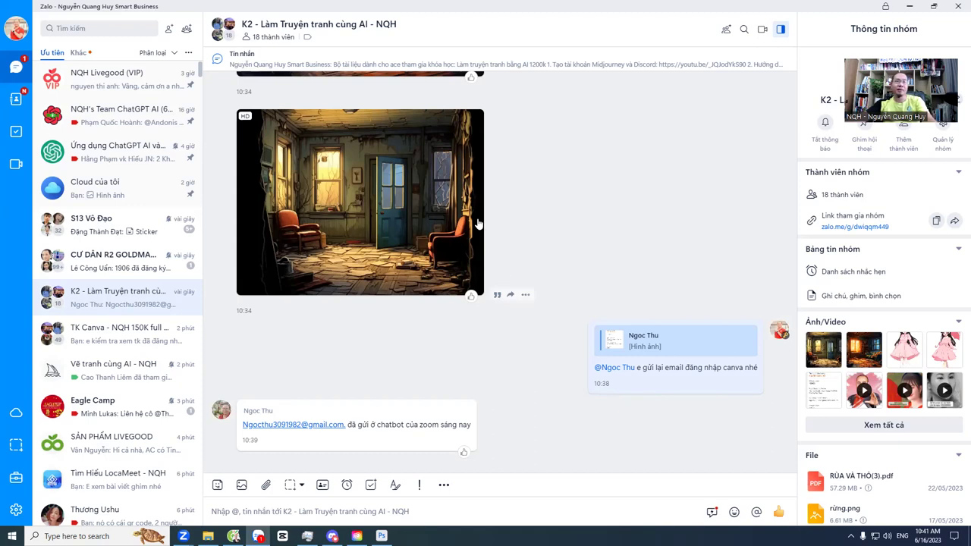
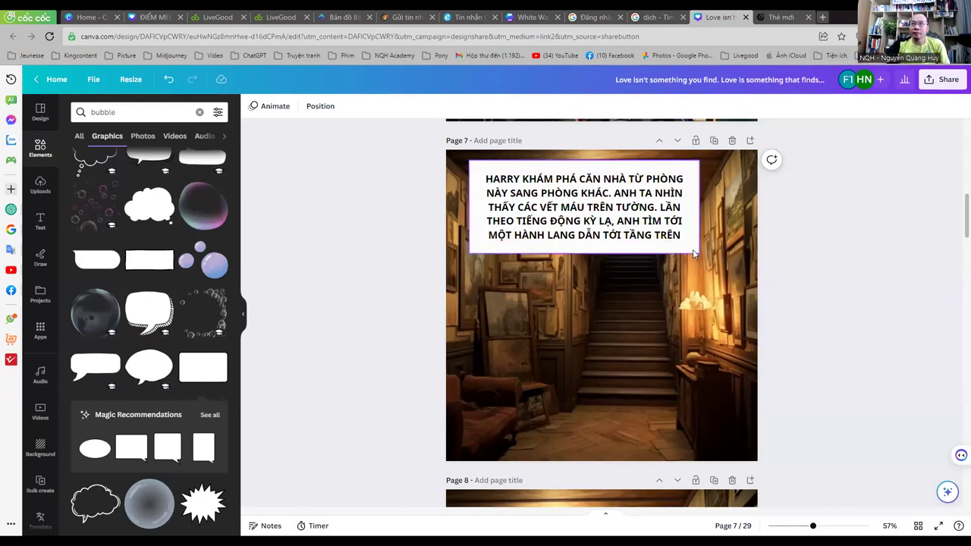
# Step: Scale the page 7 caption text down to about size 14.6 at the upper-left part of its white box
pyautogui.click(675, 235)
pyautogui.moveTo(676, 237)
pyautogui.mouseDown()
pyautogui.moveTo(688, 235)
pyautogui.moveTo(641, 221)
pyautogui.moveTo(688, 235)
pyautogui.mouseUp()
pyautogui.moveTo(689, 240); pyautogui.dragTo(589, 206)
pyautogui.moveTo(661, 226)
pyautogui.mouseDown()
pyautogui.moveTo(637, 230)
pyautogui.moveTo(665, 288)
pyautogui.moveTo(663, 218)
pyautogui.mouseUp()
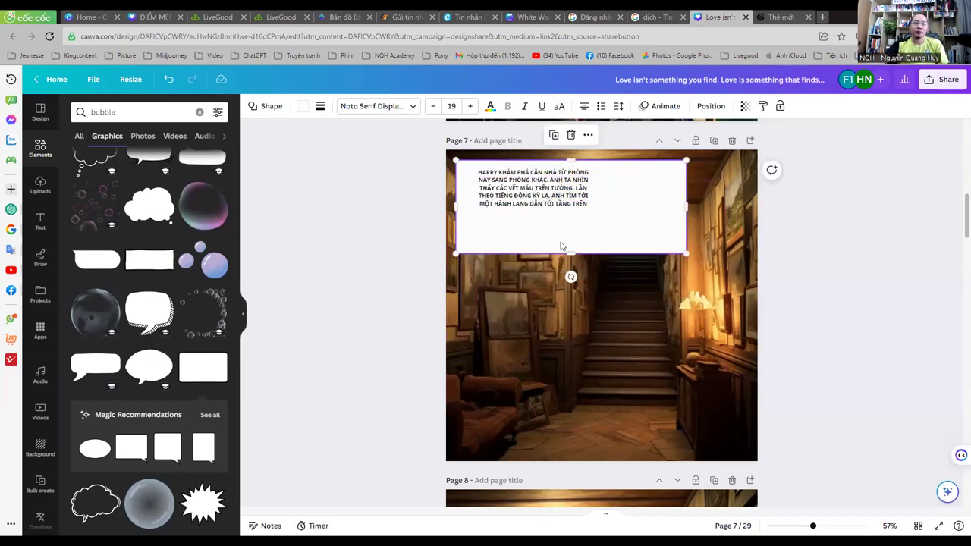
# Step: Replace the plain white caption box with a black-outlined rounded rectangle, and fit it behind the text at page 7's upper-left corner
pyautogui.press('Delete')
pyautogui.click(202, 367)
pyautogui.moveTo(636, 306); pyautogui.dragTo(558, 188)
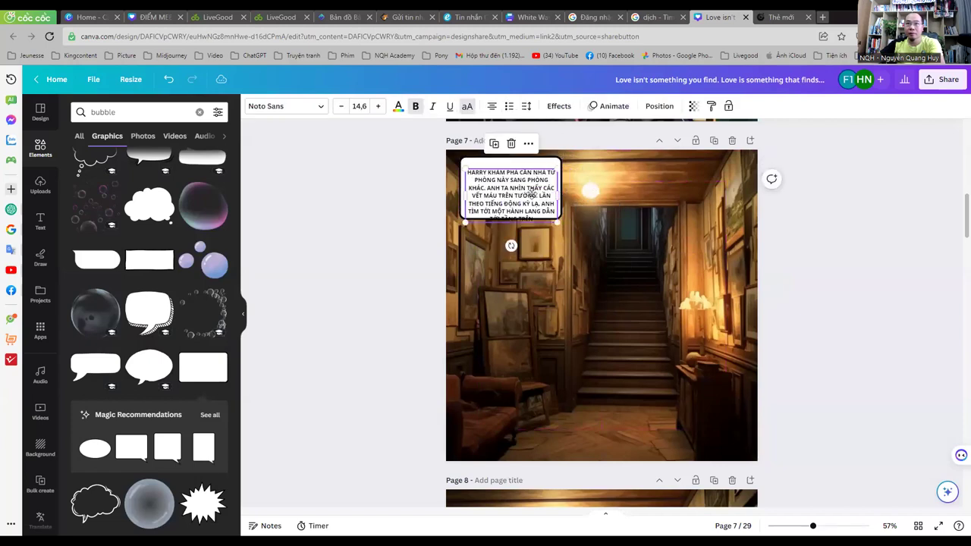
pyautogui.click(340, 245)
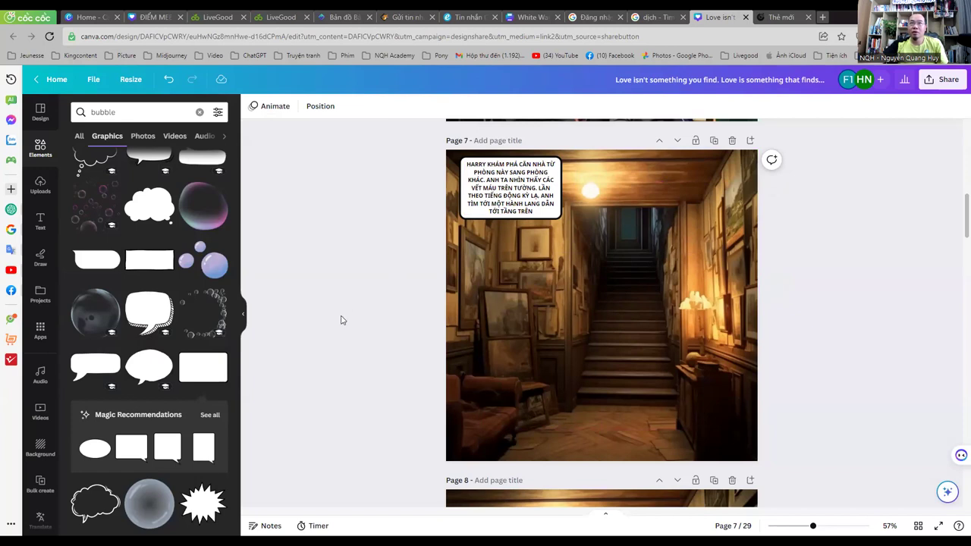
# Step: Search the graphics for "vết máu" to find a bloodstain for page 7
pyautogui.scroll(5, 367, 326)
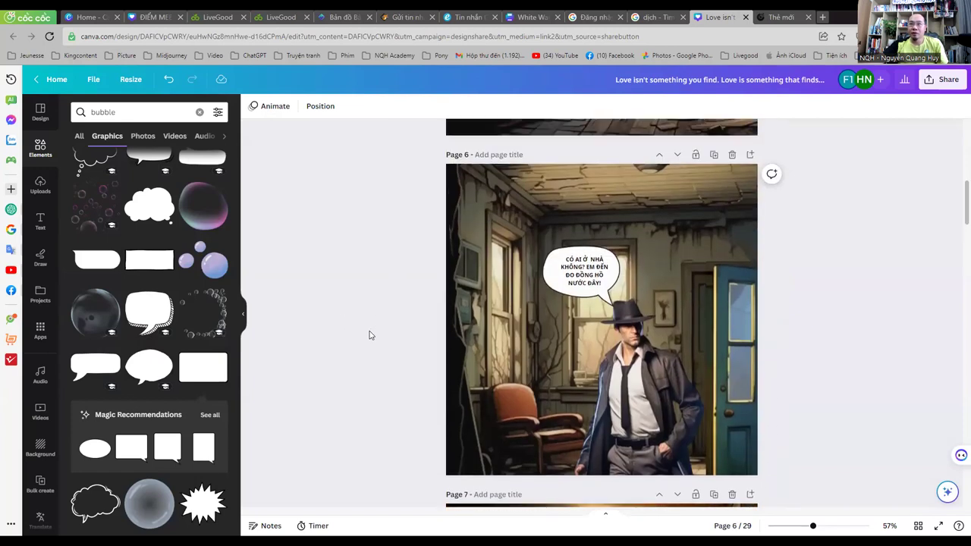
pyautogui.scroll(-5, 370, 335)
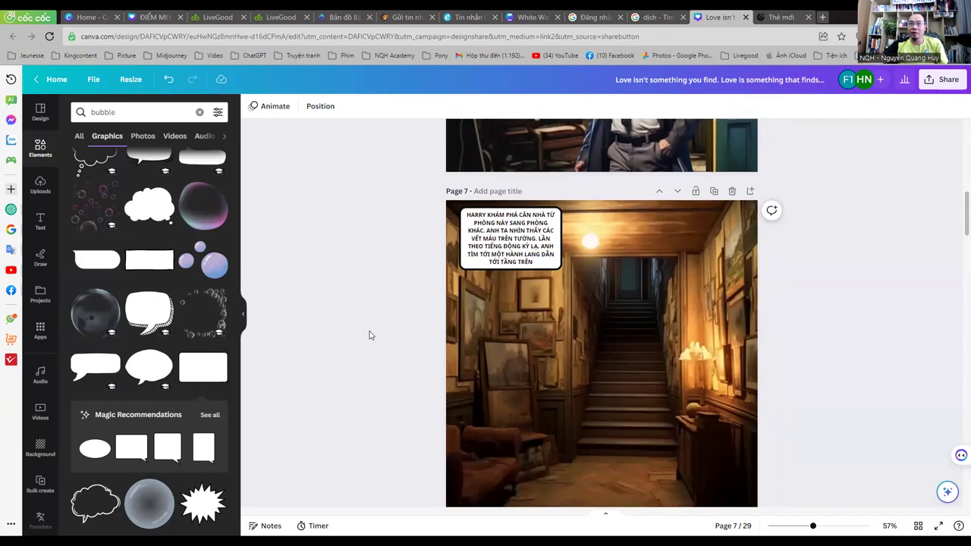
pyautogui.click(106, 111)
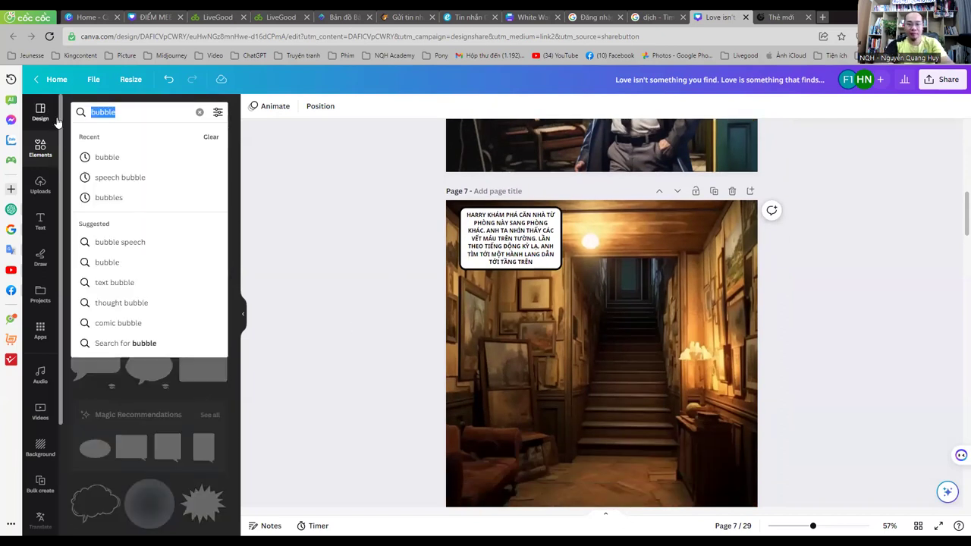
pyautogui.write('vết máu')
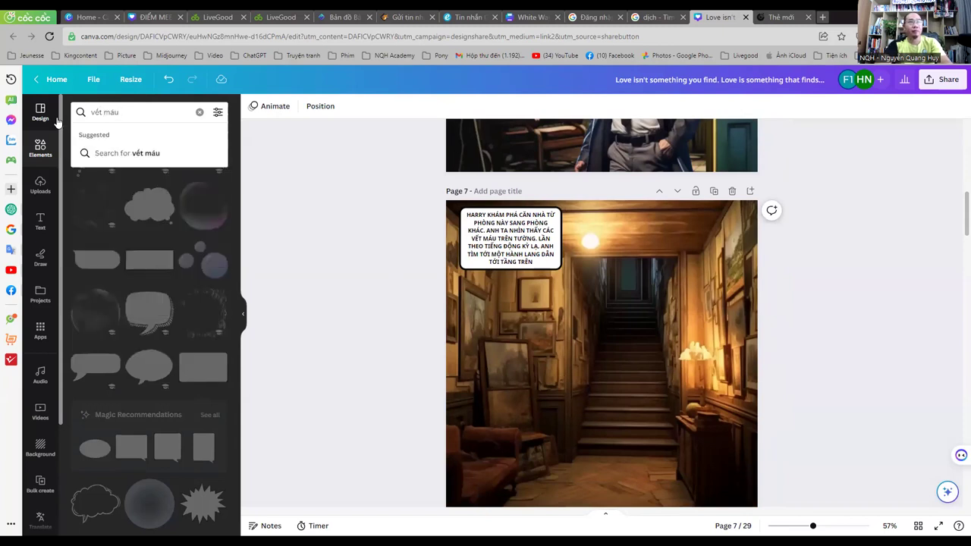
pyautogui.press('Return')
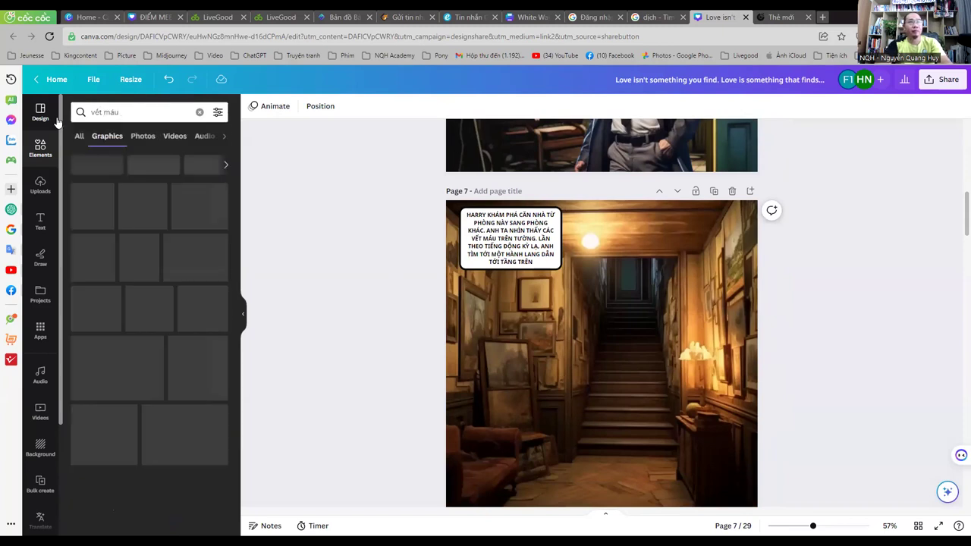
# Step: Replace the previous search term with "blood" and search the elements for it
pyautogui.click(150, 112)
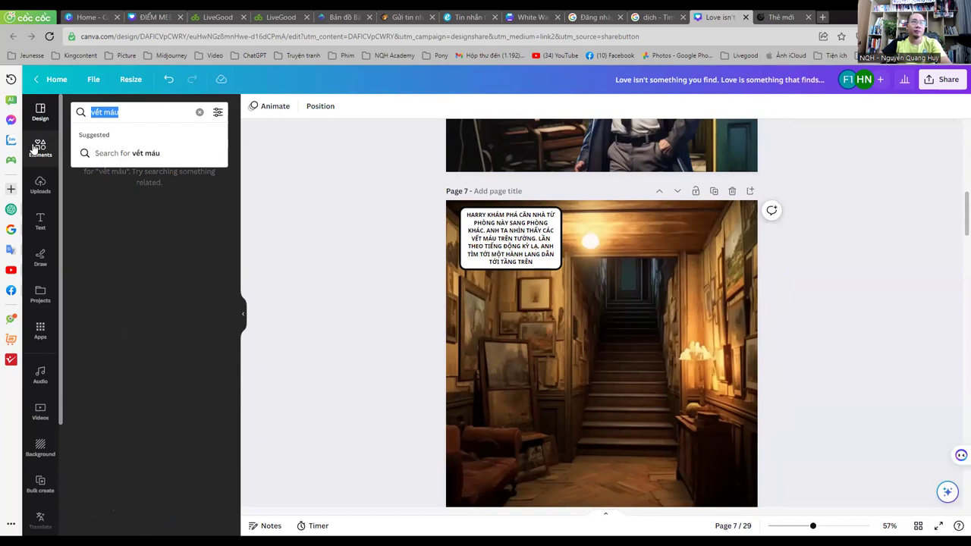
pyautogui.press('BackSpace')
pyautogui.click(151, 112)
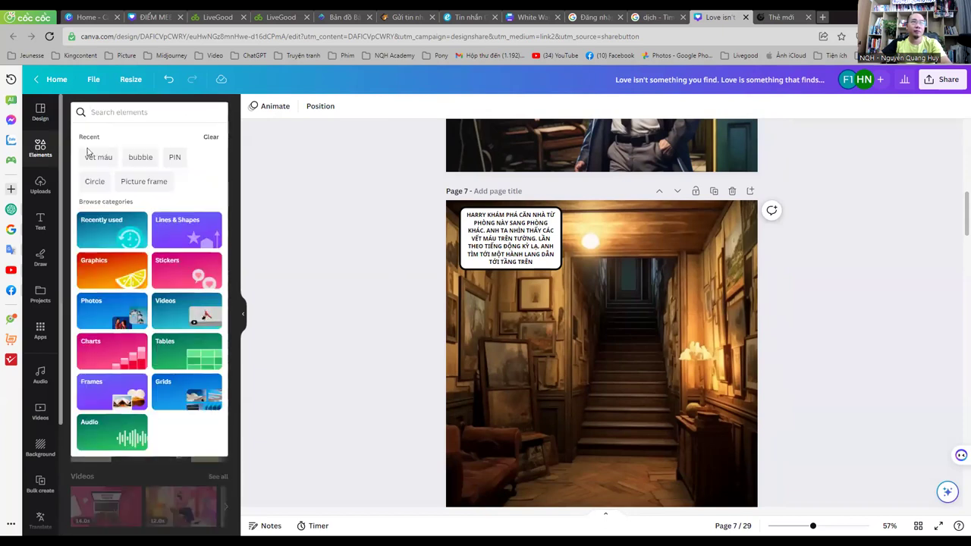
pyautogui.write('bllod')
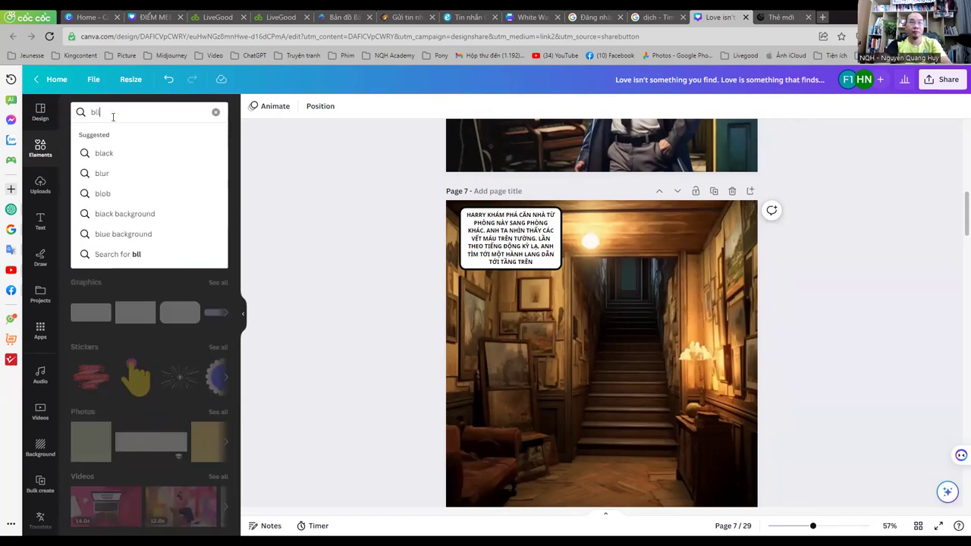
pyautogui.press('BackSpace')
pyautogui.press('BackSpace')
pyautogui.write('ood')
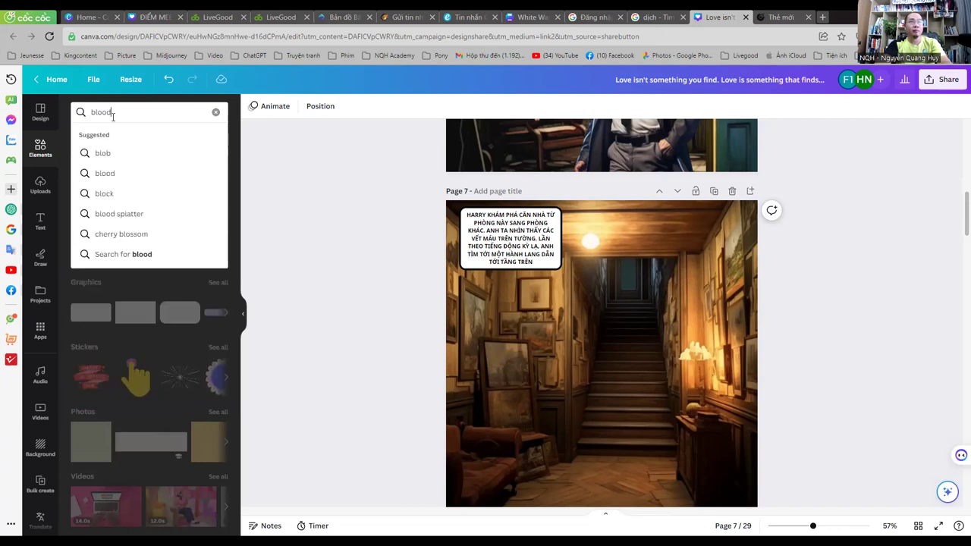
pyautogui.press('Return')
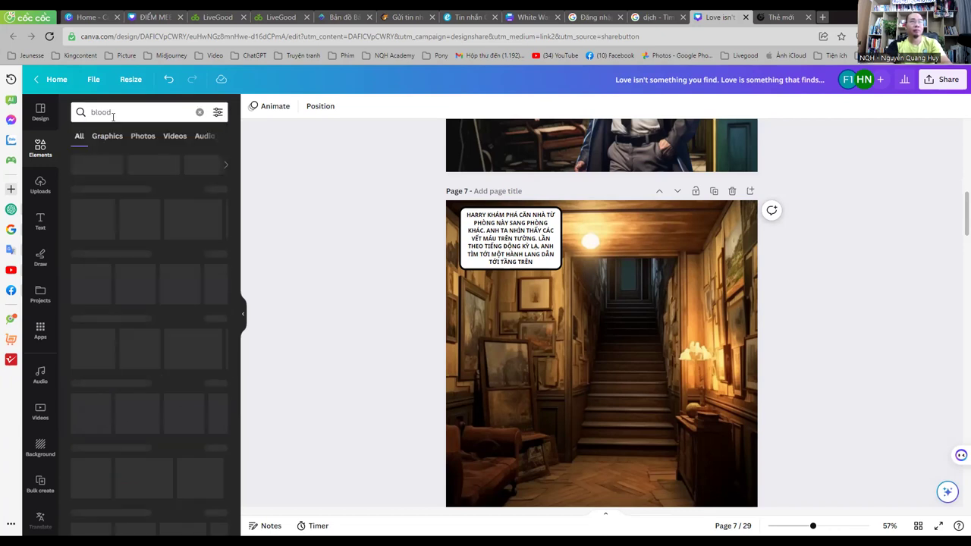
# Step: Add the bright red splatter graphic over page 7's left wall and the dark blood spray photo over the right side of the staircase
pyautogui.click(95, 230)
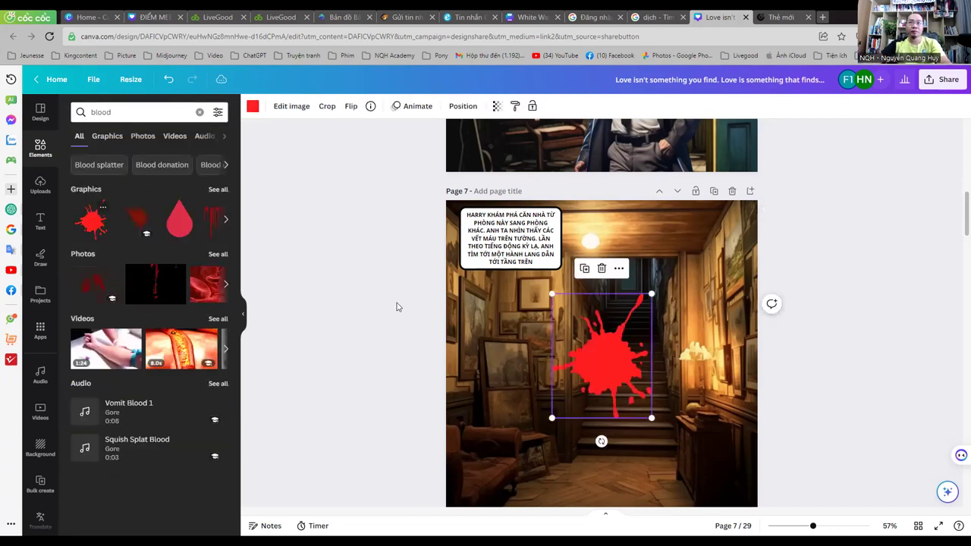
pyautogui.moveTo(606, 375); pyautogui.dragTo(548, 381)
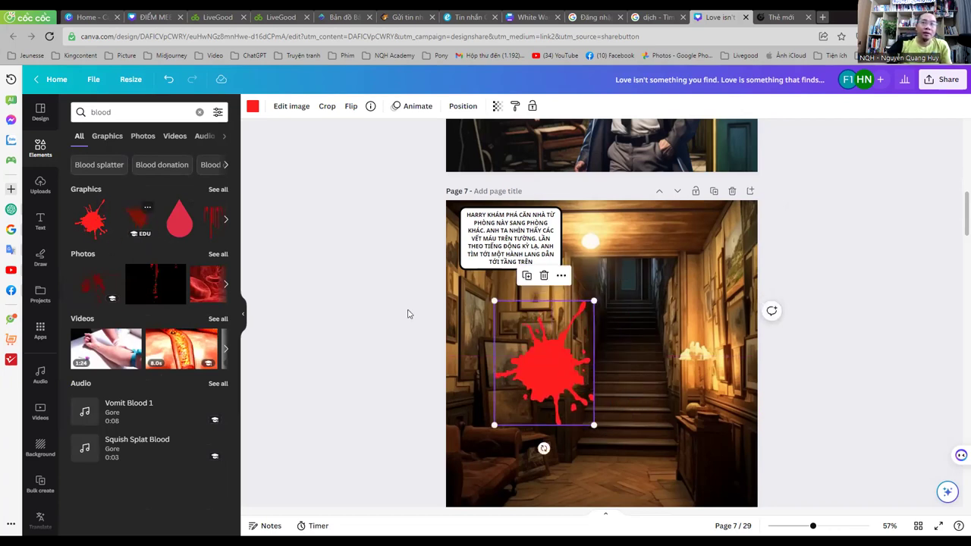
pyautogui.click(95, 284)
pyautogui.moveTo(605, 307); pyautogui.dragTo(663, 341)
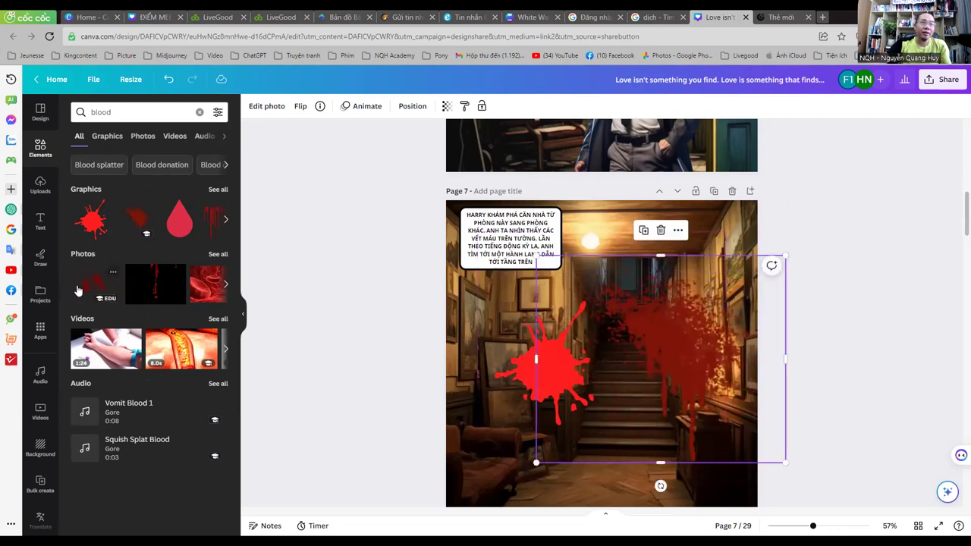
# Step: Add the dripping bloodstain graphic to page 7, shrunk to fit over the armchair in the lower-left corner
pyautogui.click(217, 189)
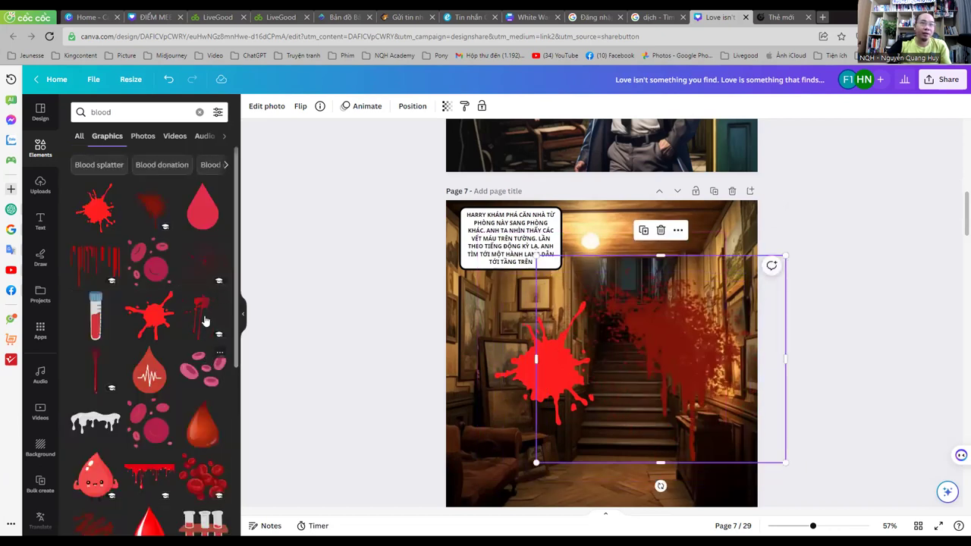
pyautogui.click(149, 314)
pyautogui.moveTo(650, 309); pyautogui.dragTo(507, 349)
pyautogui.moveTo(482, 380); pyautogui.dragTo(473, 443)
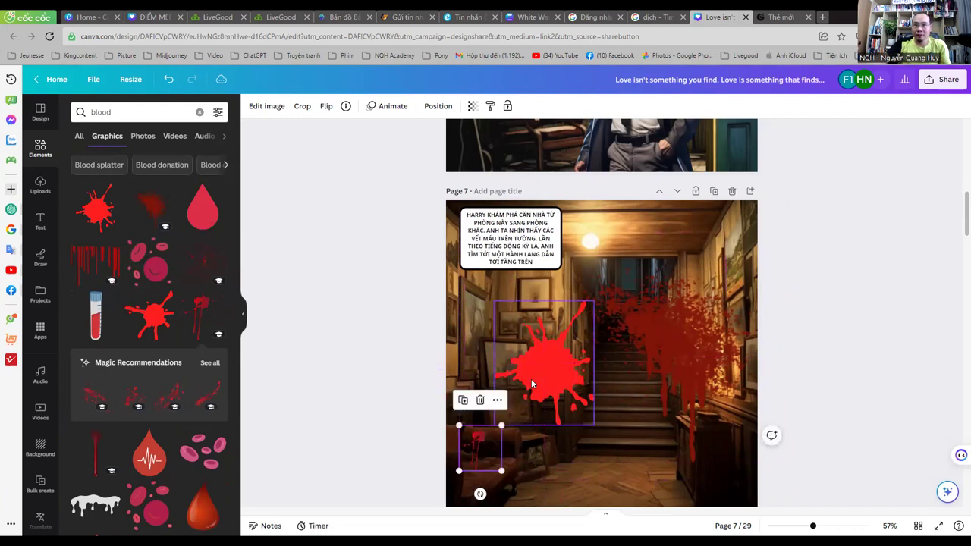
# Step: Move the bright red splatter from the left wall to the floor below the stairs and scale it down
pyautogui.moveTo(546, 365); pyautogui.dragTo(595, 457)
pyautogui.moveTo(642, 395); pyautogui.dragTo(600, 440)
pyautogui.moveTo(580, 486); pyautogui.dragTo(600, 478)
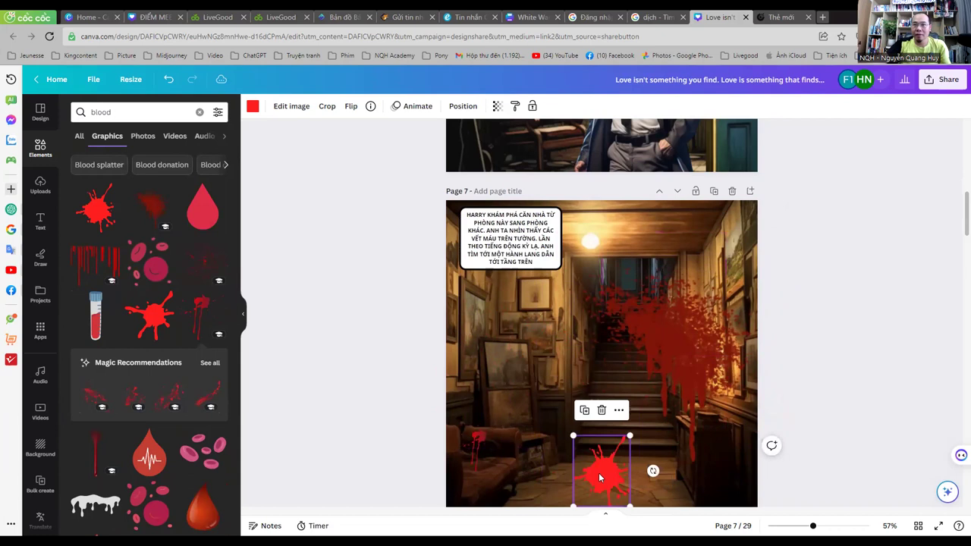
# Step: Set the floor splatter's transparency to 45, and shrink it further onto the floor beside the armchair
pyautogui.click(497, 105)
pyautogui.moveTo(457, 164); pyautogui.dragTo(446, 166)
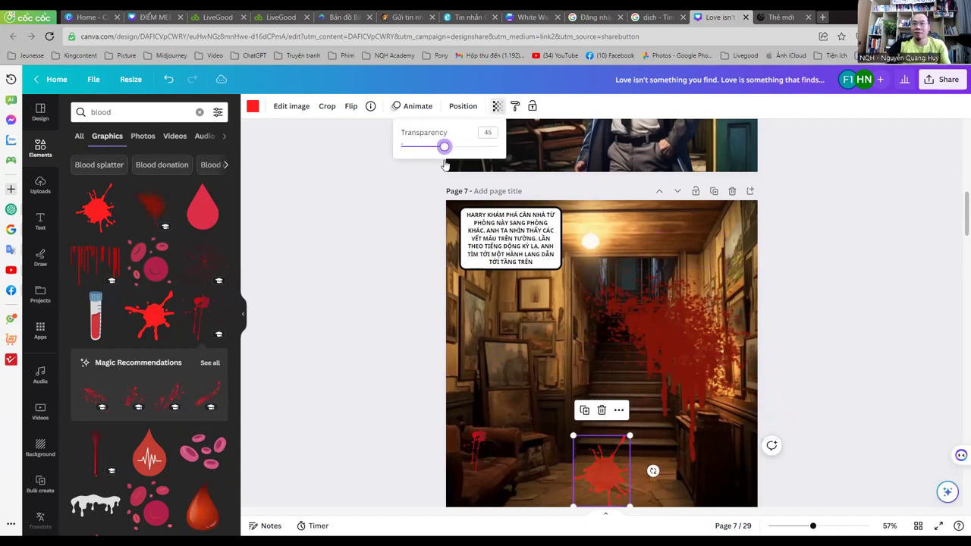
pyautogui.moveTo(606, 478); pyautogui.dragTo(596, 472)
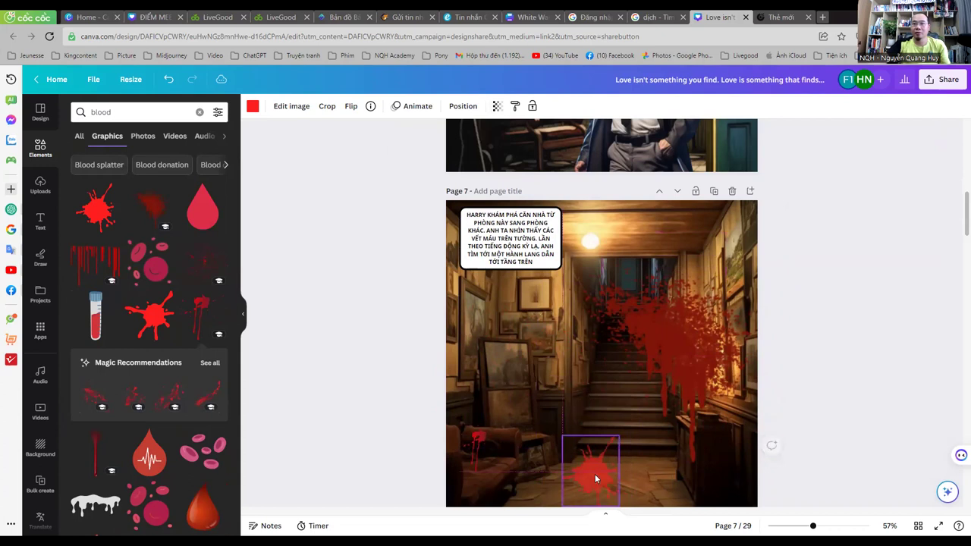
pyautogui.moveTo(621, 431); pyautogui.dragTo(558, 485)
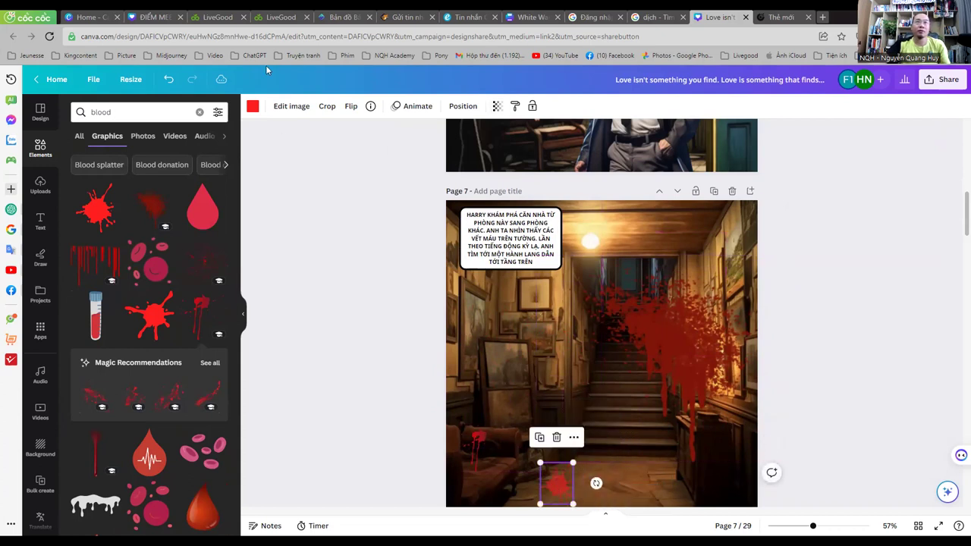
# Step: Try the ColorMix effect's Glow style on the floor splatter
pyautogui.click(291, 106)
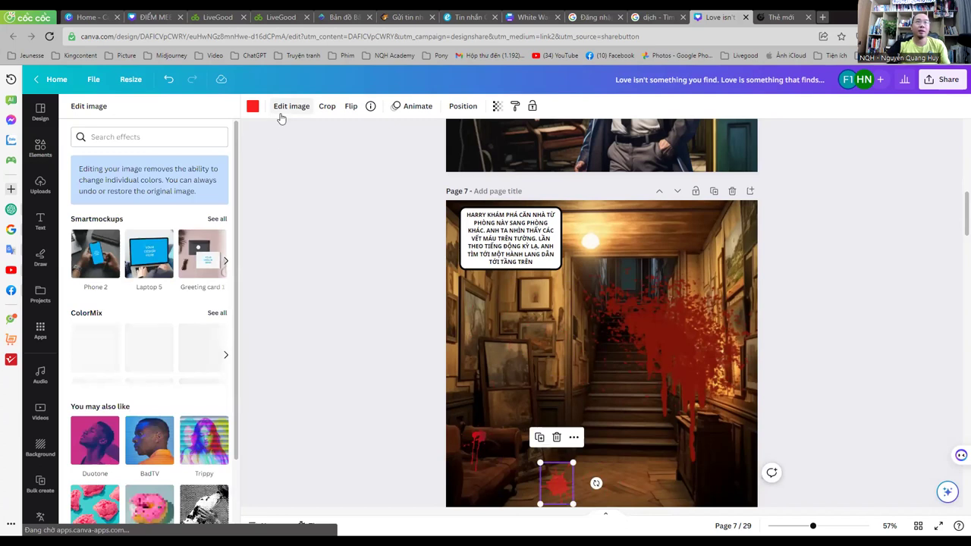
pyautogui.click(226, 356)
pyautogui.click(227, 356)
pyautogui.click(227, 356)
pyautogui.click(228, 357)
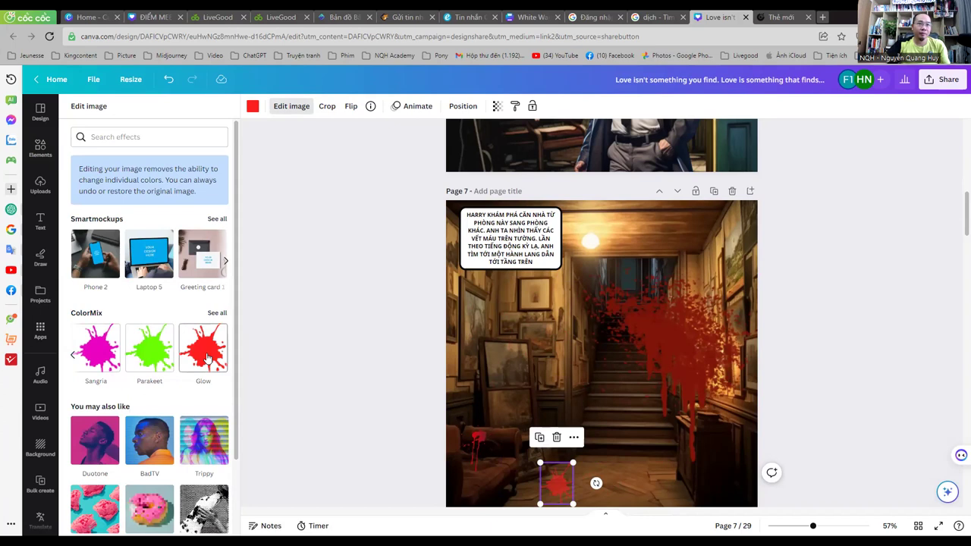
pyautogui.click(207, 357)
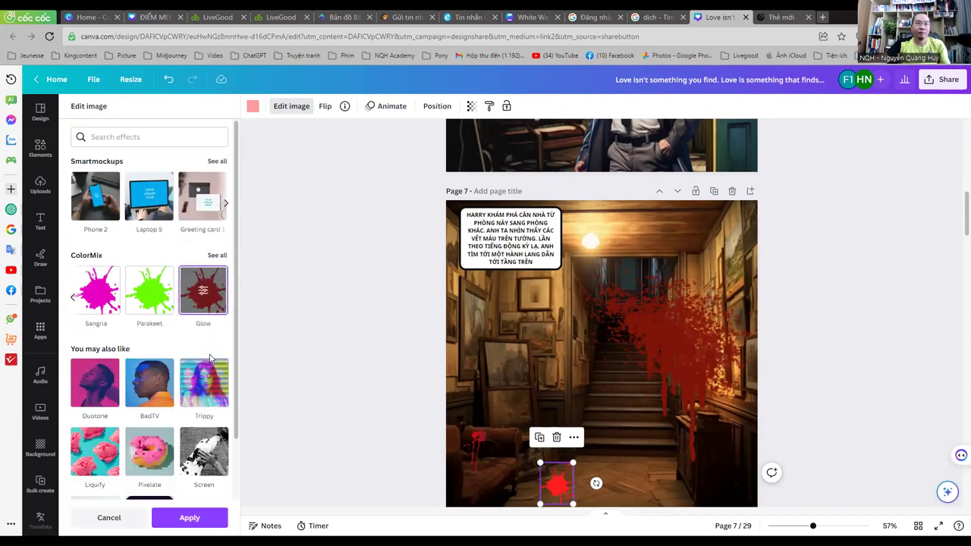
# Step: Check the description of the Screen effect and return to the list of image effects
pyautogui.scroll(-2, 186, 325)
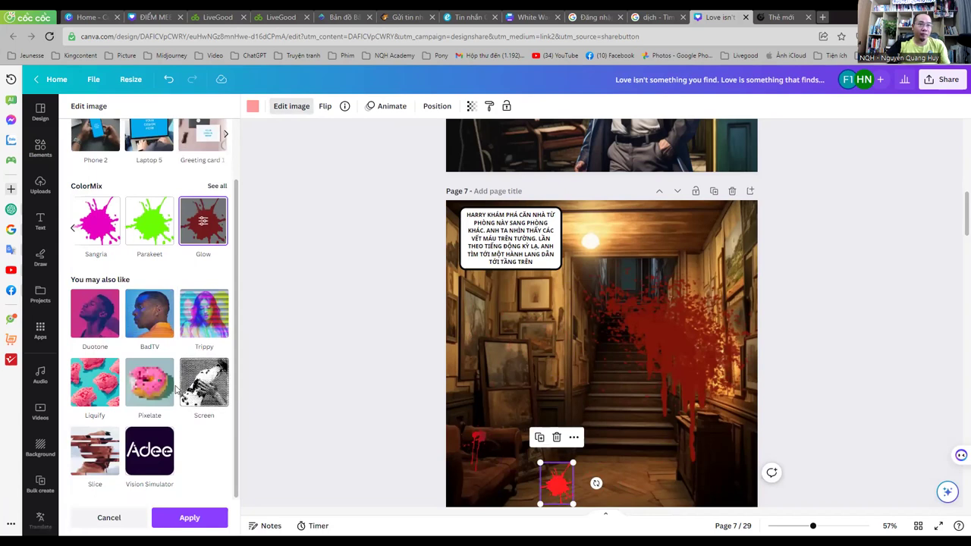
pyautogui.click(209, 387)
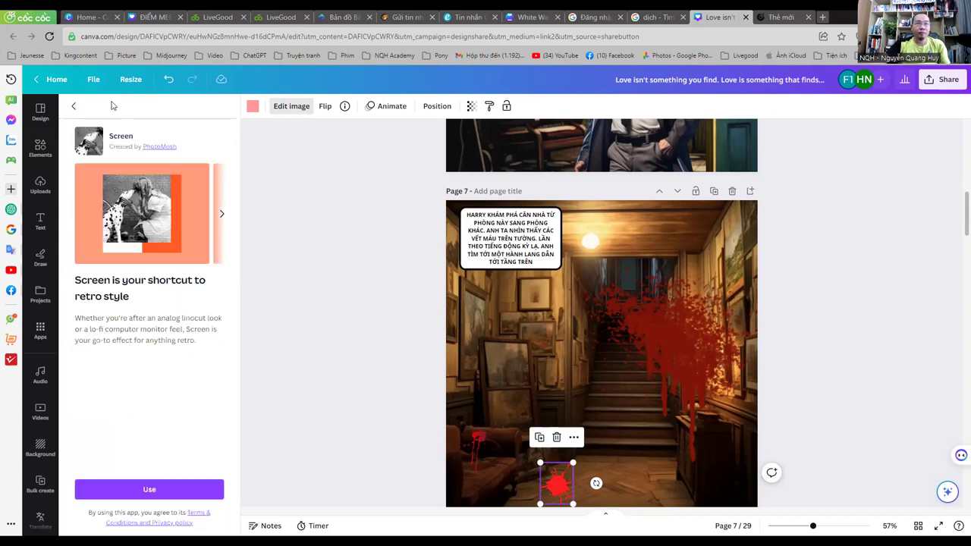
pyautogui.click(76, 110)
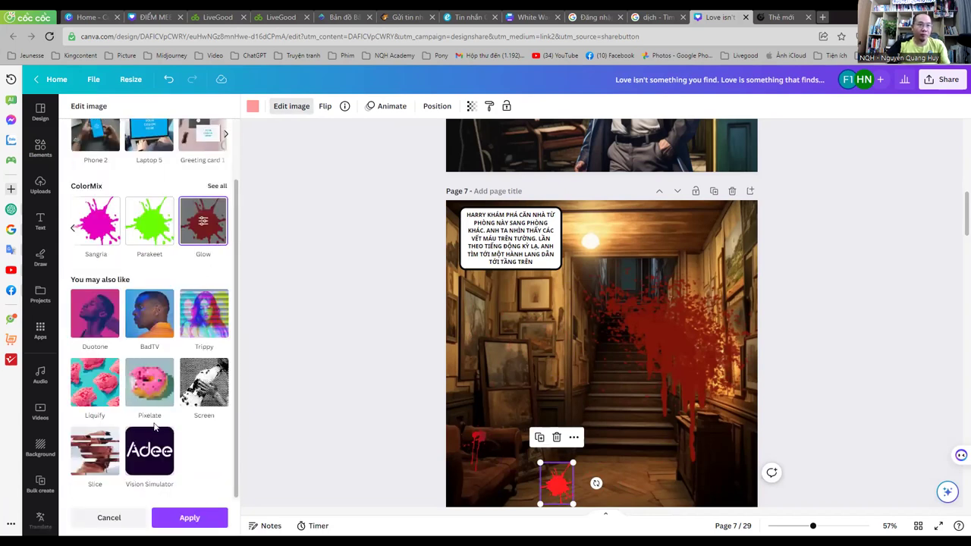
pyautogui.scroll(1, 156, 430)
pyautogui.scroll(1, 150, 211)
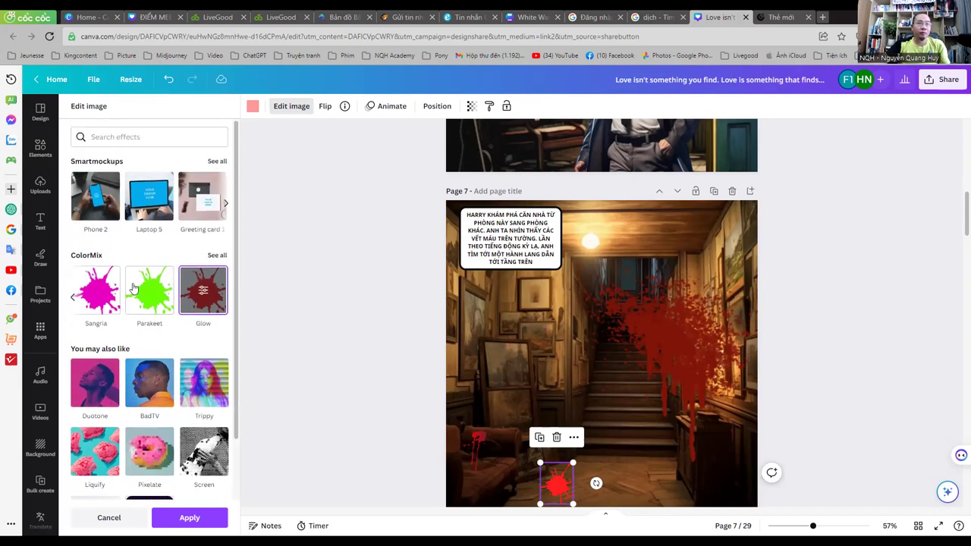
# Step: Try the ColorMix effect's Rainbow and Marmalade styles on the floor splatter
pyautogui.click(218, 256)
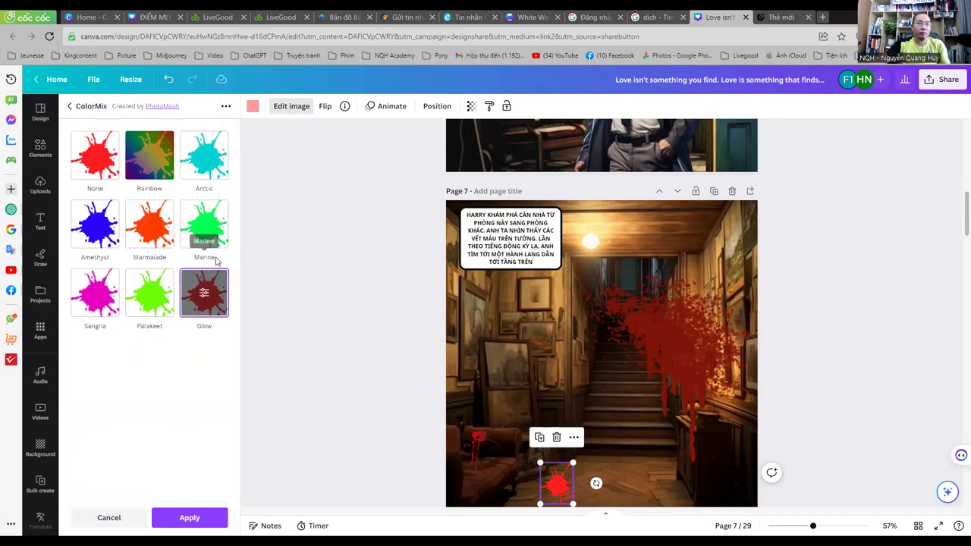
pyautogui.click(151, 154)
pyautogui.click(138, 233)
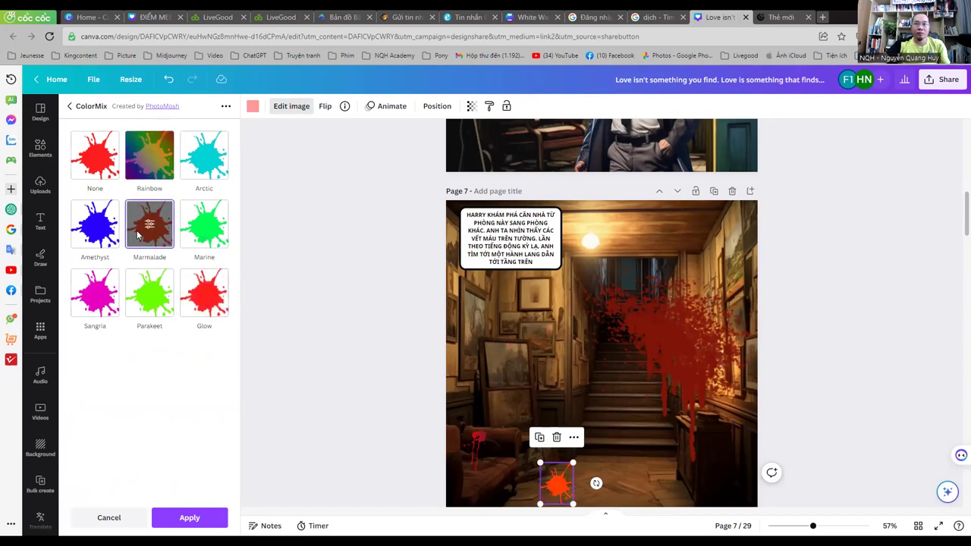
pyautogui.click(226, 106)
pyautogui.click(84, 111)
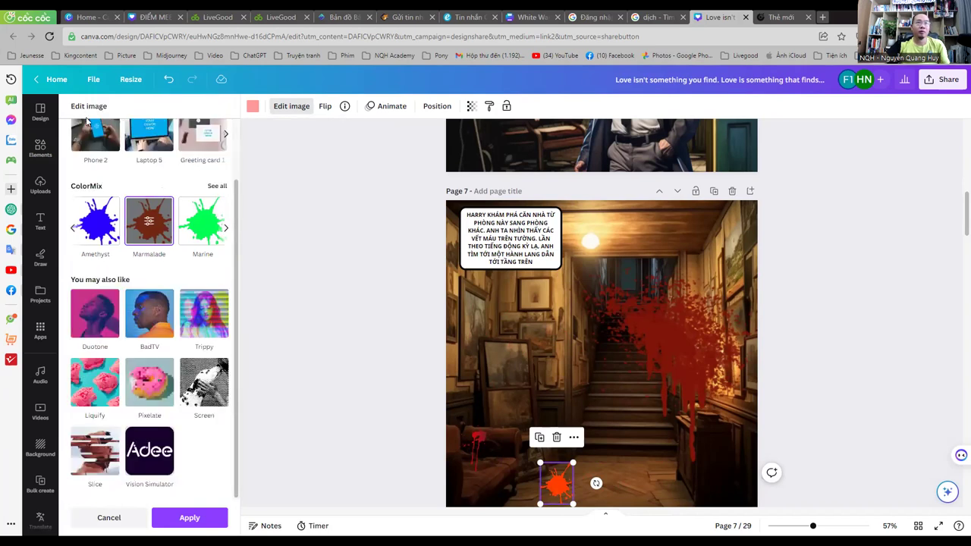
# Step: Look through the remaining image effects, opening the BadTV effect's page and returning to the list
pyautogui.scroll(2, 149, 216)
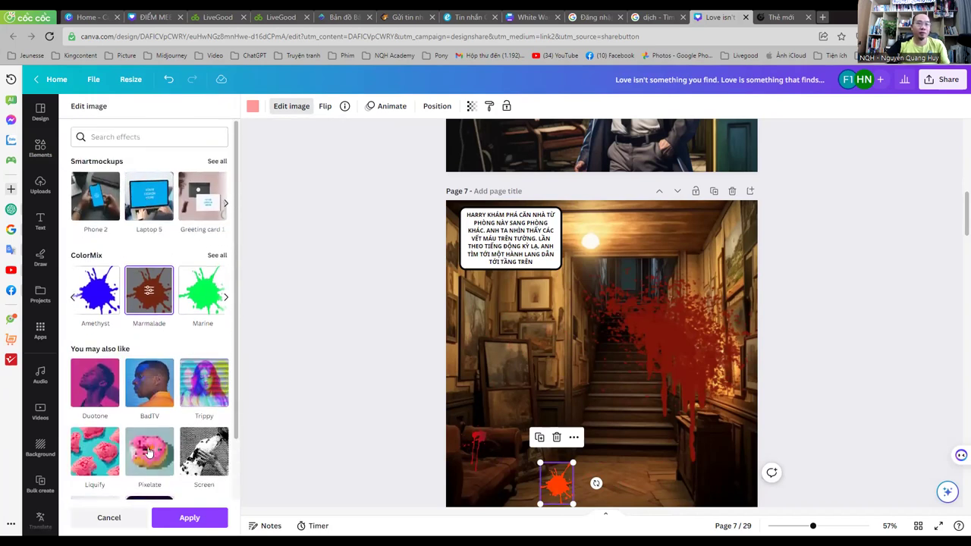
pyautogui.scroll(-2, 149, 453)
pyautogui.click(147, 321)
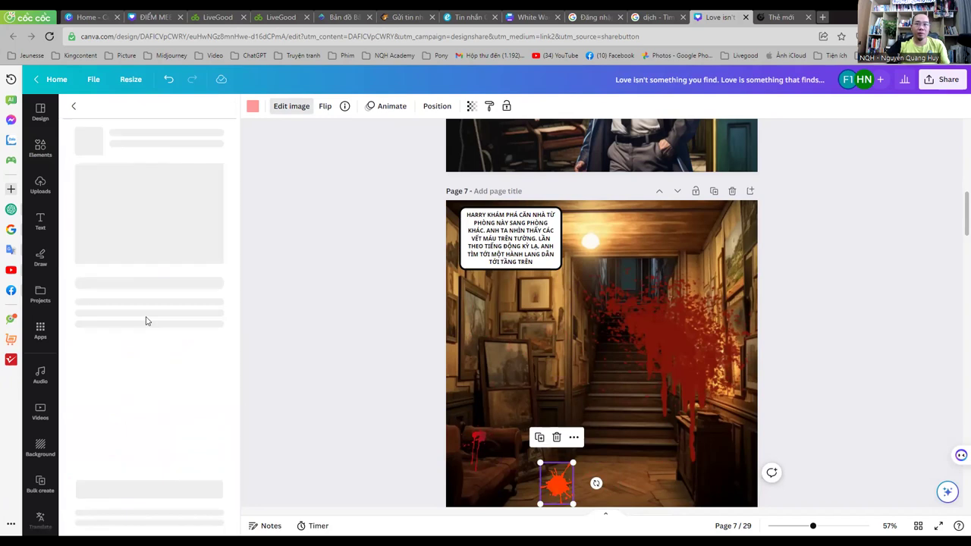
pyautogui.click(72, 107)
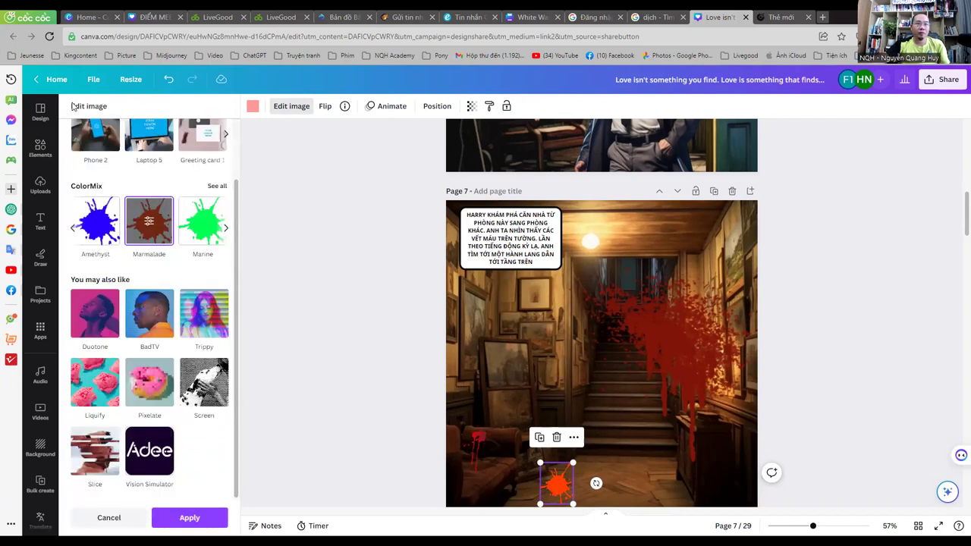
# Step: Enable the Liquify effect for the floor splatter, try its Smudge and Melt styles, and choose Shake
pyautogui.click(93, 391)
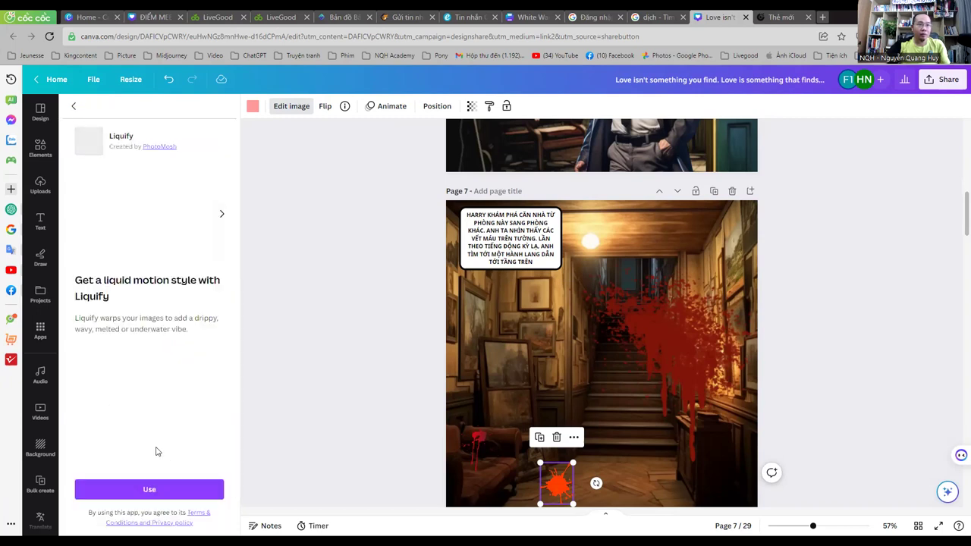
pyautogui.click(168, 489)
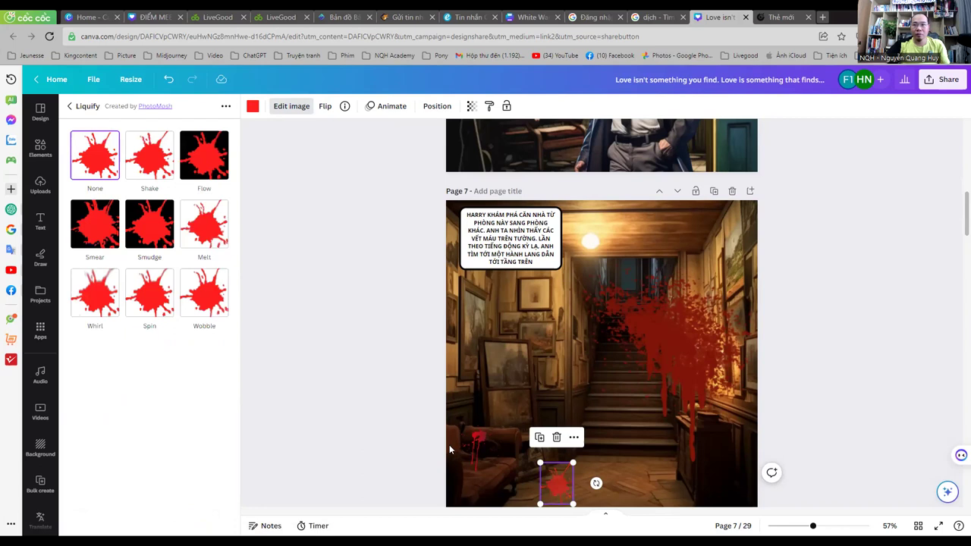
pyautogui.click(148, 230)
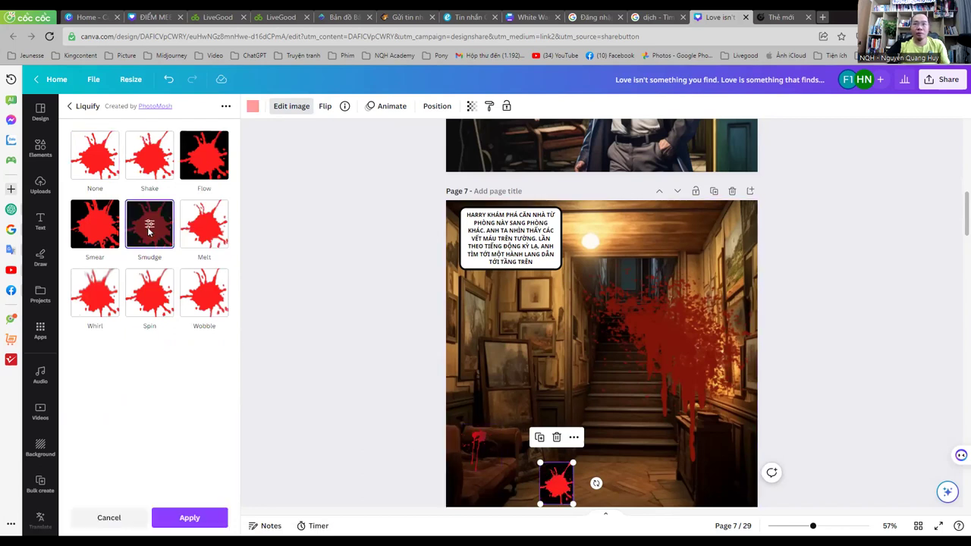
pyautogui.click(211, 225)
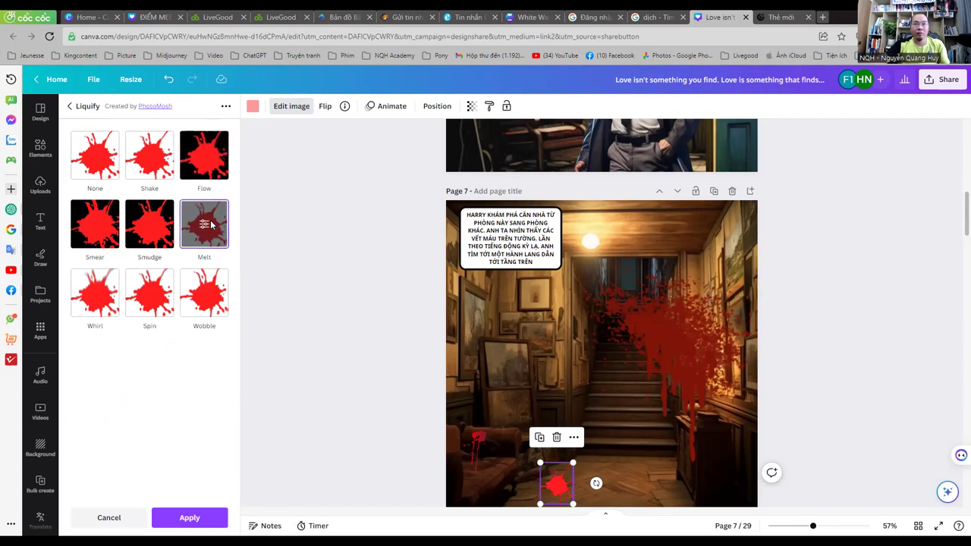
pyautogui.click(149, 157)
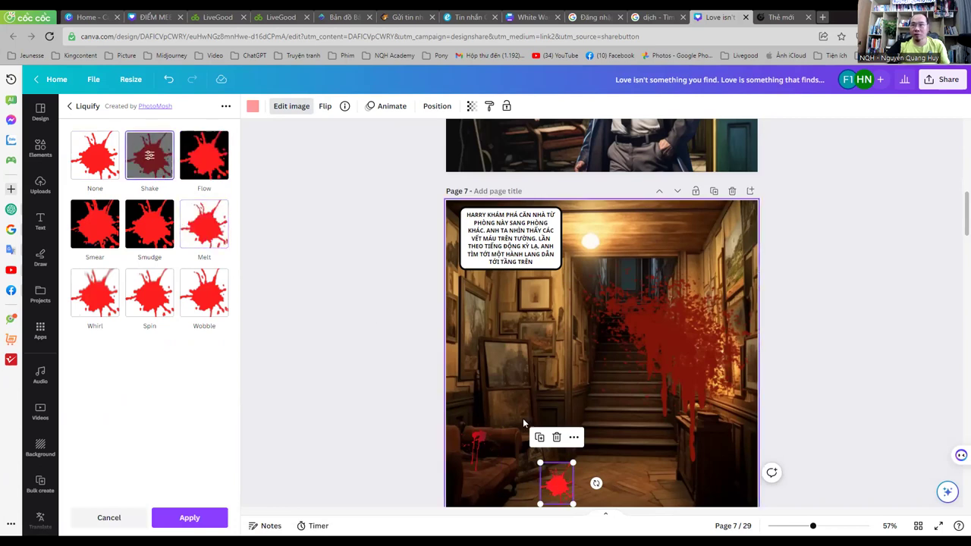
# Step: Adjust the floor splatter on page 7 to temperature -41, brightness -21 and contrast 52
pyautogui.click(659, 394)
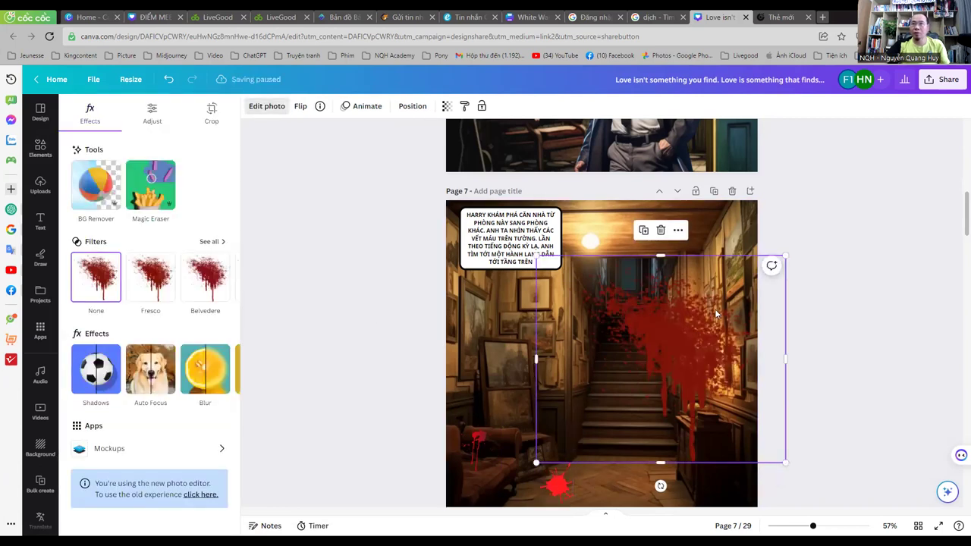
pyautogui.click(559, 483)
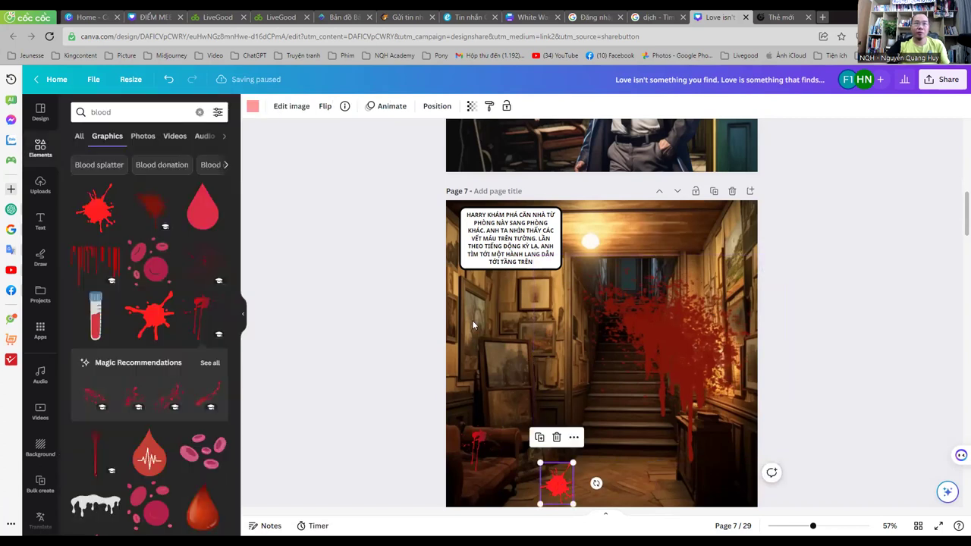
pyautogui.click(267, 107)
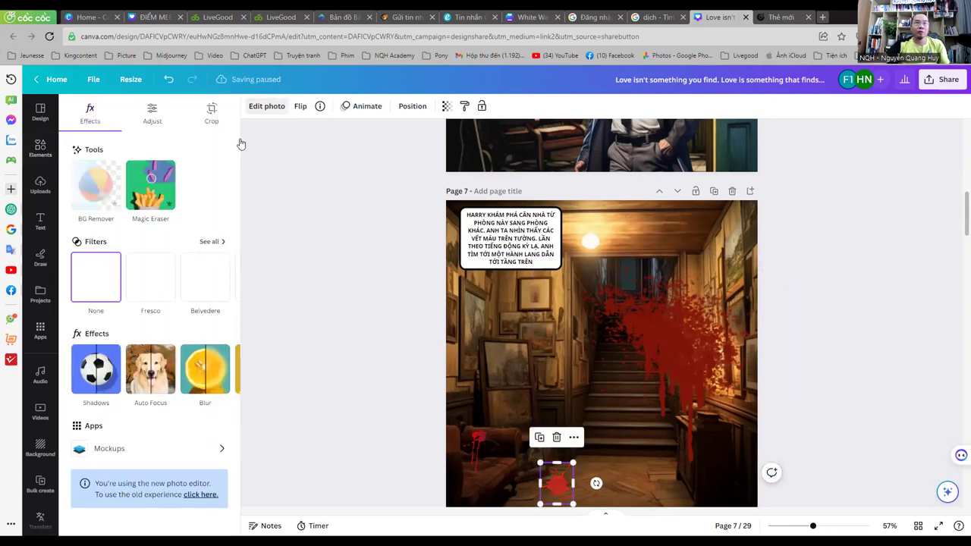
pyautogui.hscroll(10, 138, 291)
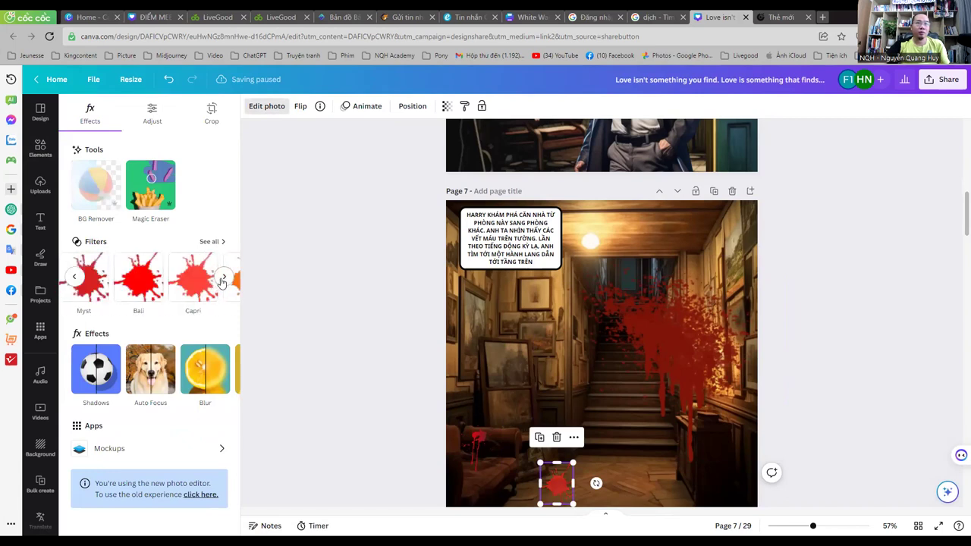
pyautogui.hscroll(3, 137, 290)
pyautogui.click(154, 112)
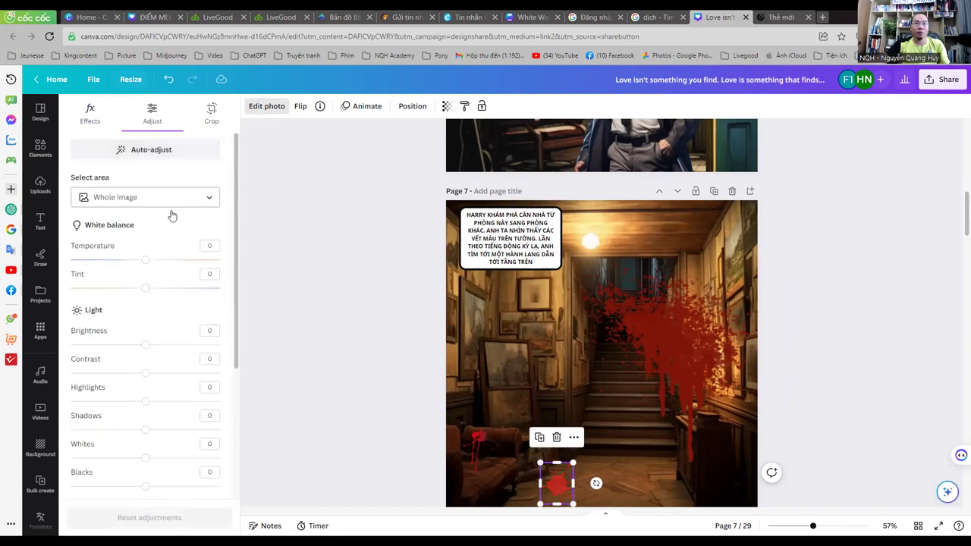
pyautogui.moveTo(147, 261); pyautogui.dragTo(76, 262)
pyautogui.moveTo(146, 345); pyautogui.dragTo(184, 383)
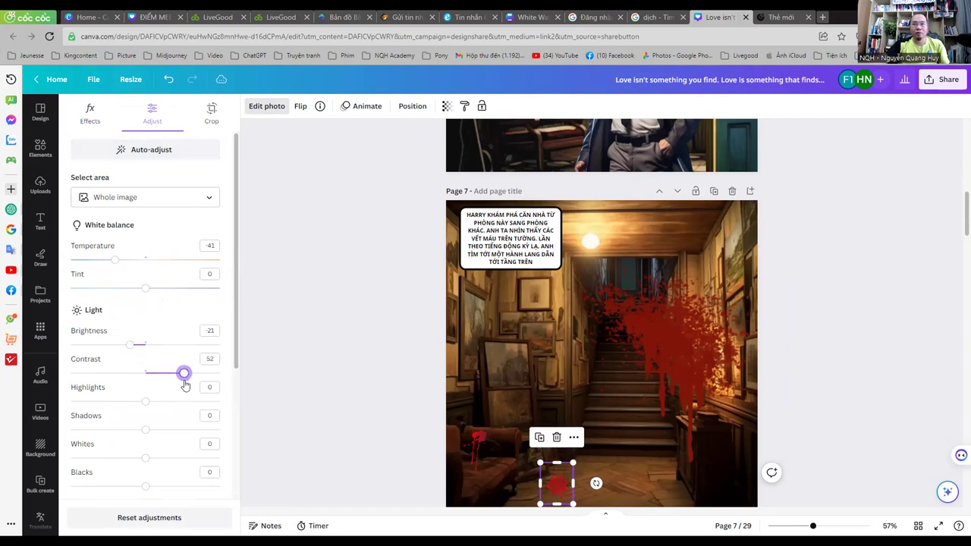
# Step: Shrink the large blood splatter over the staircase and place it on the picture wall beside the stairs
pyautogui.click(664, 359)
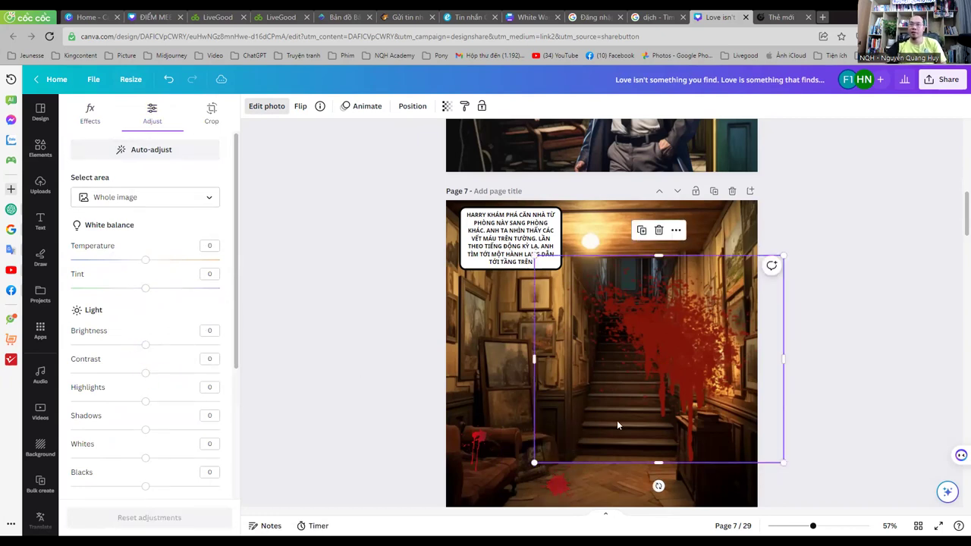
pyautogui.click(534, 467)
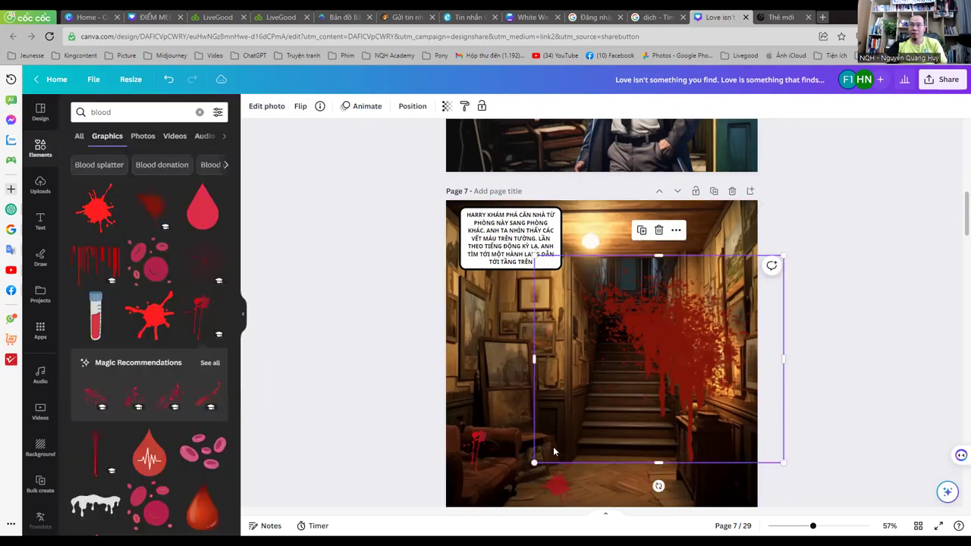
pyautogui.moveTo(535, 460); pyautogui.dragTo(654, 369)
pyautogui.moveTo(719, 305); pyautogui.dragTo(592, 382)
pyautogui.moveTo(650, 455); pyautogui.dragTo(597, 374)
pyautogui.moveTo(577, 356); pyautogui.dragTo(535, 368)
pyautogui.moveTo(568, 327); pyautogui.dragTo(562, 351)
pyautogui.moveTo(540, 387); pyautogui.dragTo(560, 394)
# Step: Nudge the sofa bloodstain to the right and set the transparency of both the sofa and wall stains to 71
pyautogui.moveTo(477, 446); pyautogui.dragTo(483, 445)
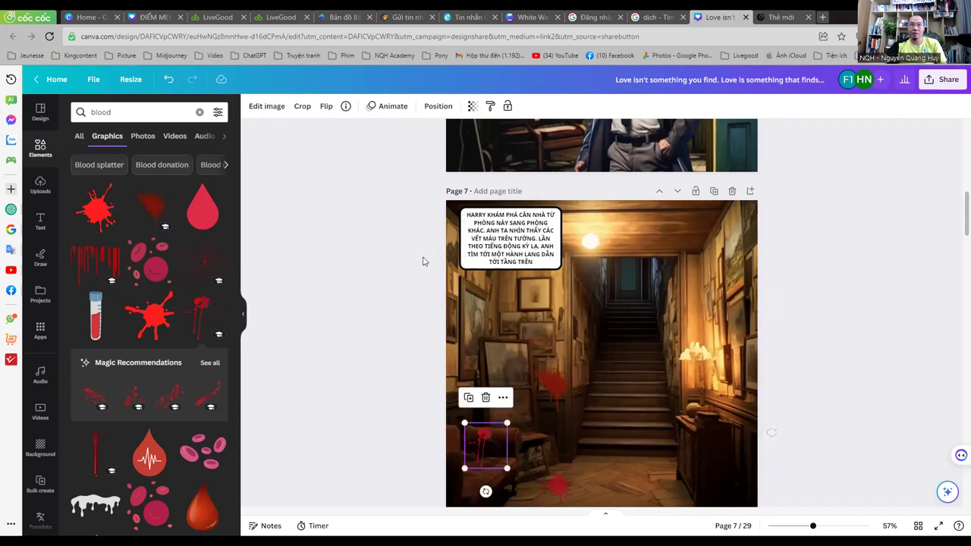
pyautogui.click(472, 107)
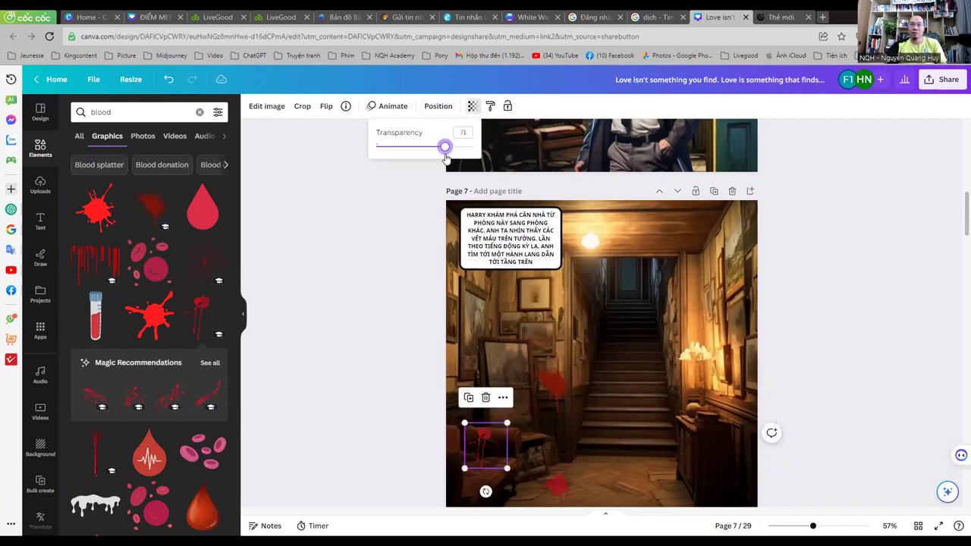
pyautogui.click(550, 386)
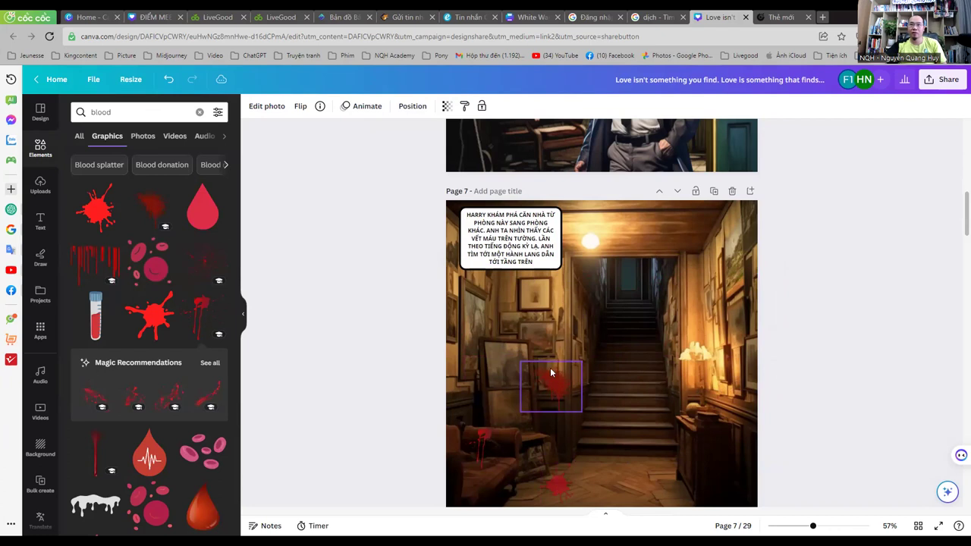
pyautogui.click(446, 106)
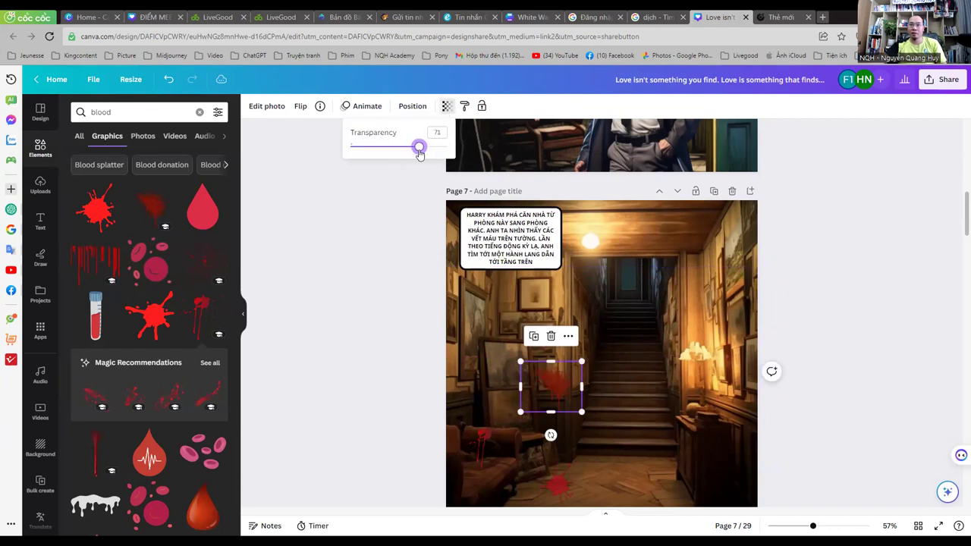
pyautogui.press('Escape')
# Step: Move the wall bloodstain onto the lower steps of the staircase
pyautogui.hotkey('shift', 'Down')
pyautogui.hotkey('shift', 'Down')
pyautogui.hotkey('shift', 'Right')
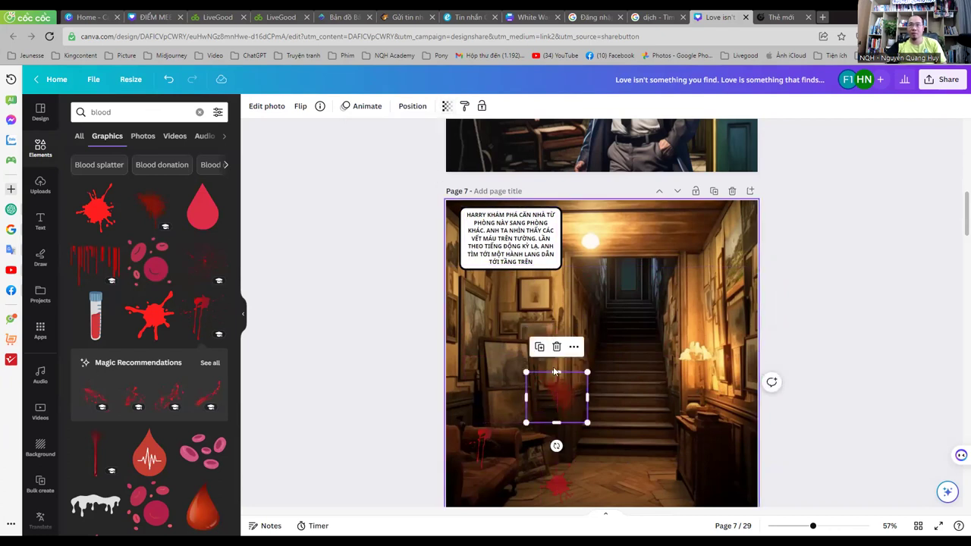
pyautogui.moveTo(559, 411); pyautogui.dragTo(624, 426)
pyautogui.click(630, 484)
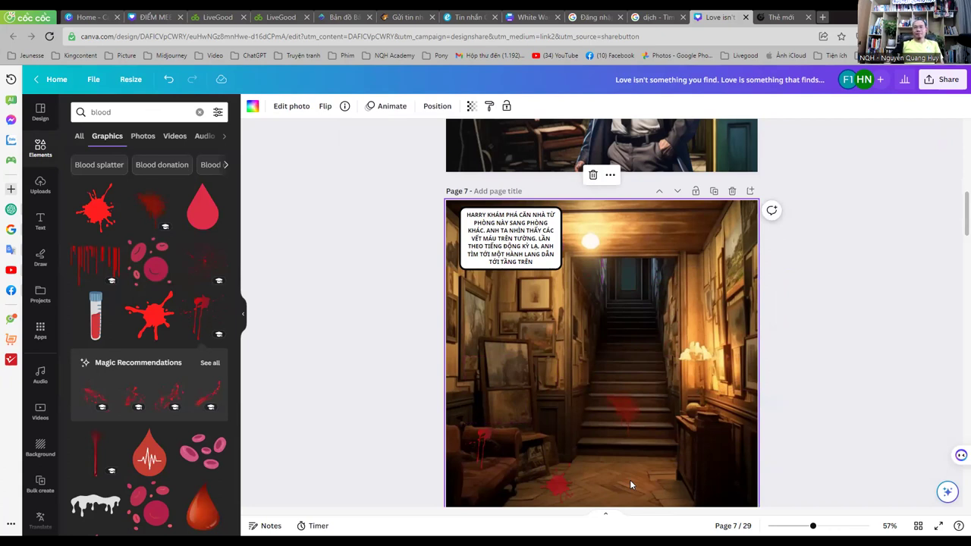
# Step: Duplicate the stair bloodstain, place the copy on the wall beside the picture frames and make it smaller
pyautogui.click(616, 403)
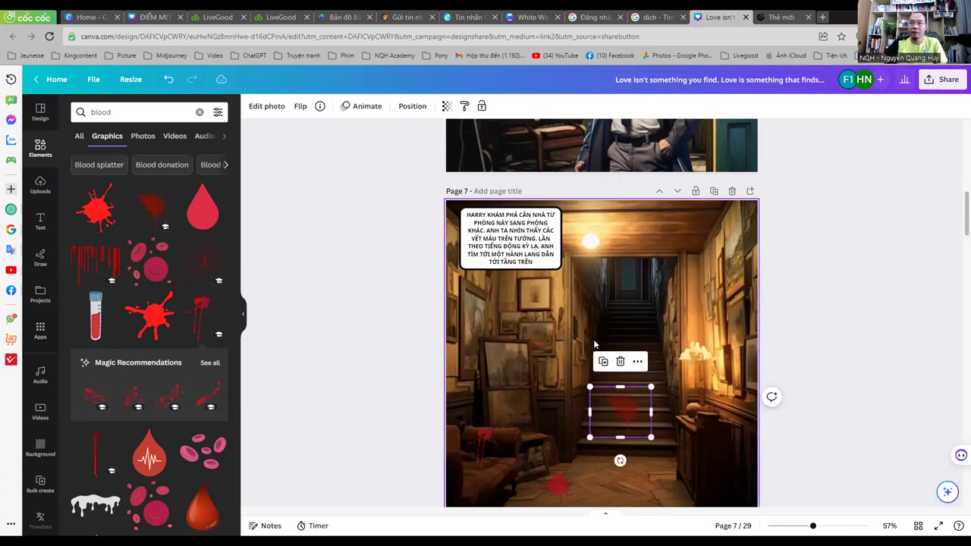
pyautogui.click(604, 362)
pyautogui.moveTo(619, 410); pyautogui.dragTo(543, 377)
pyautogui.click(624, 452)
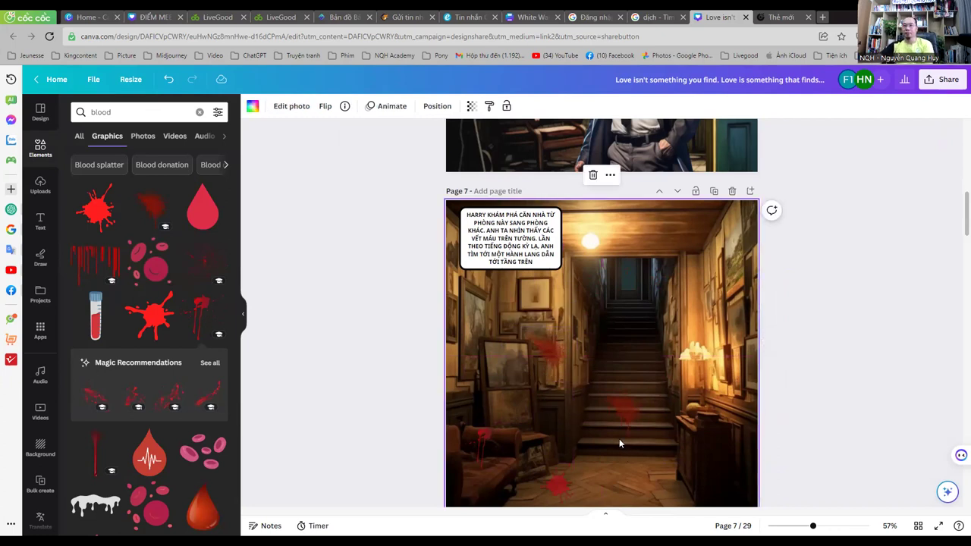
pyautogui.click(570, 355)
pyautogui.moveTo(578, 331); pyautogui.dragTo(563, 347)
pyautogui.moveTo(541, 362); pyautogui.dragTo(547, 372)
pyautogui.click(602, 445)
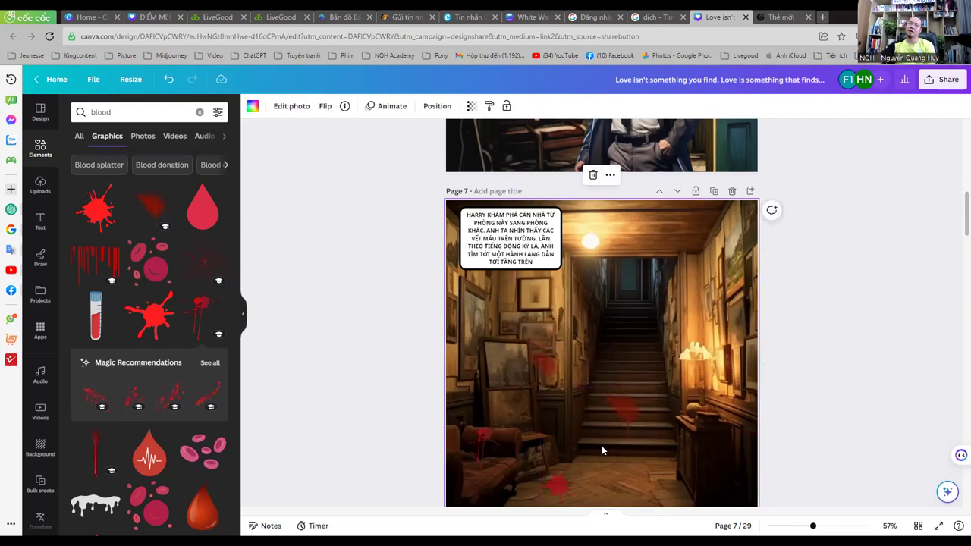
# Step: Move the floor splatter slightly to the right on the wooden floor and check its transparency setting
pyautogui.click(566, 487)
pyautogui.moveTo(566, 487); pyautogui.dragTo(583, 494)
pyautogui.click(447, 106)
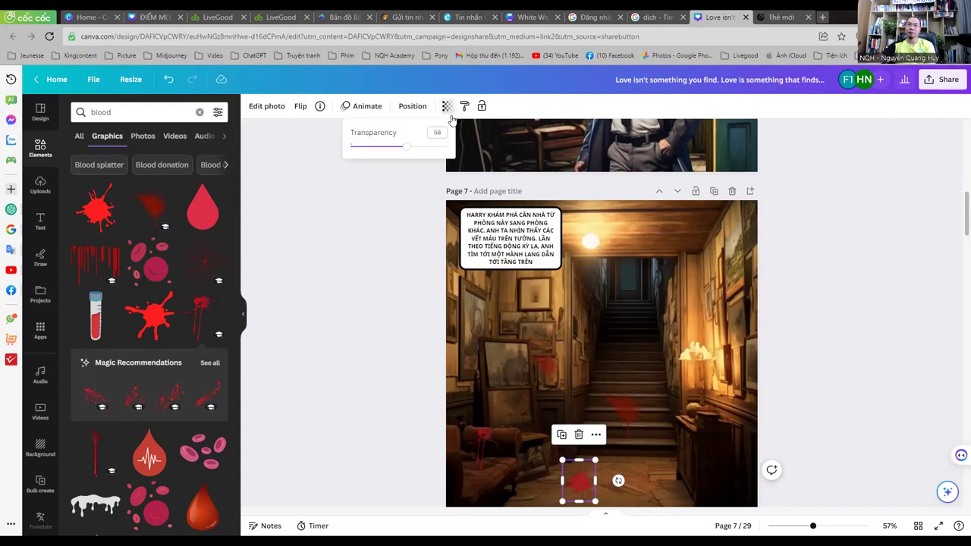
pyautogui.click(386, 362)
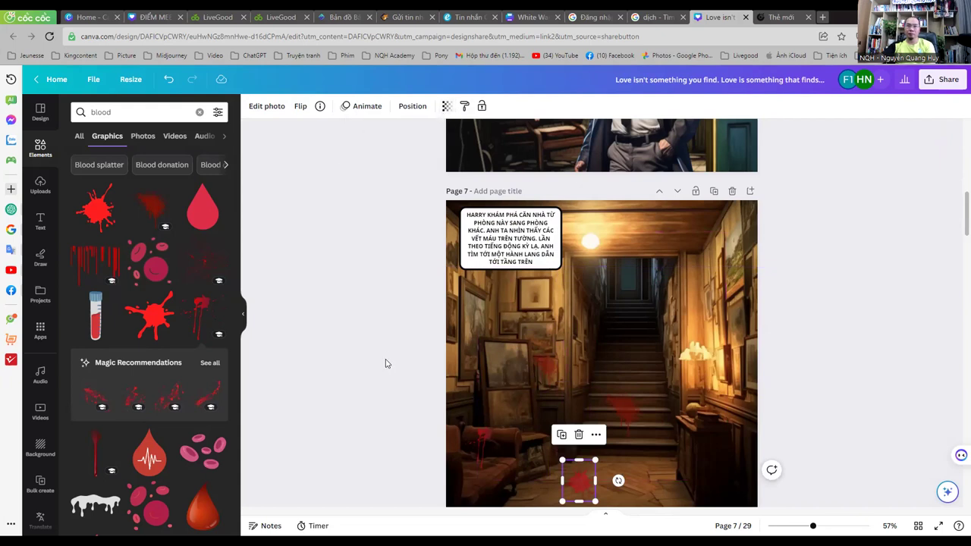
pyautogui.click(386, 363)
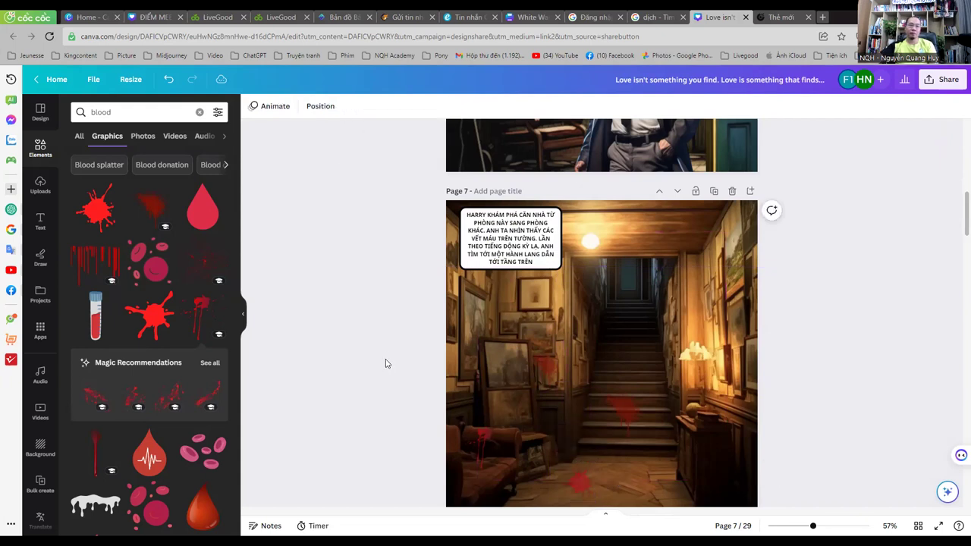
# Step: Add a recommended blood spatter graphic, shrink it onto the cabinet under the lamp and set its transparency to 59
pyautogui.click(137, 396)
pyautogui.moveTo(651, 340); pyautogui.dragTo(712, 345)
pyautogui.moveTo(633, 397); pyautogui.dragTo(696, 334)
pyautogui.moveTo(724, 311); pyautogui.dragTo(704, 417)
pyautogui.click(471, 107)
pyautogui.moveTo(468, 146); pyautogui.dragTo(433, 158)
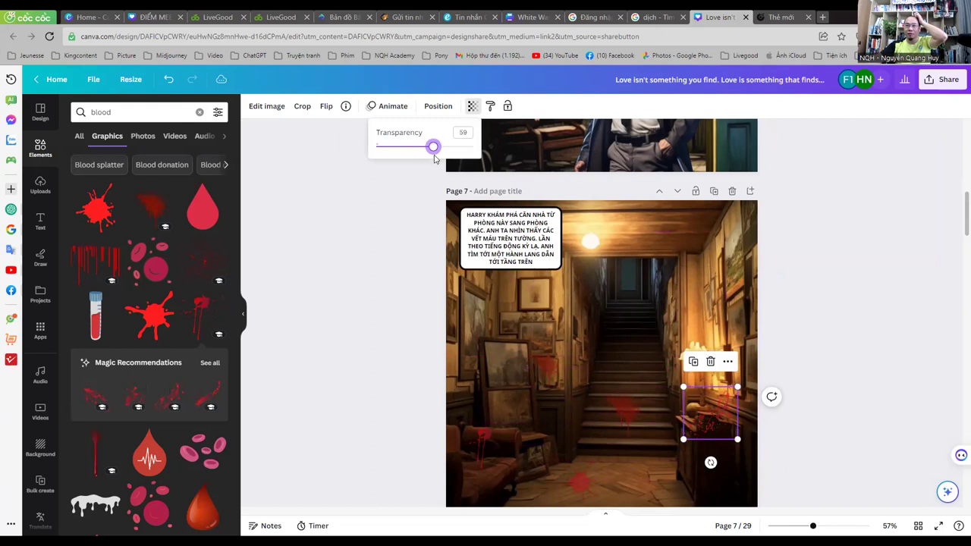
pyautogui.click(397, 297)
pyautogui.click(399, 295)
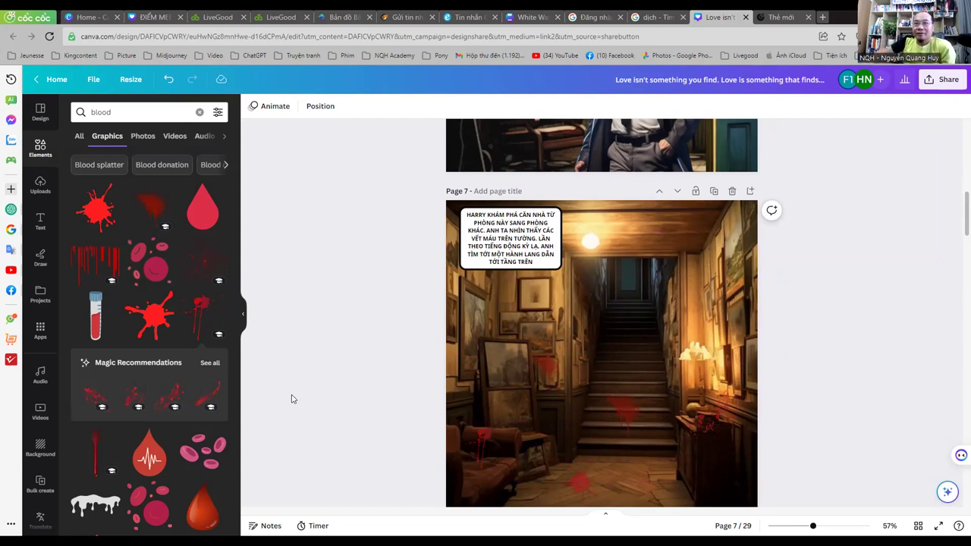
# Step: Shrink the speech text on page 8 to size 13,4
pyautogui.scroll(-2, 300, 394)
pyautogui.scroll(-2, 301, 393)
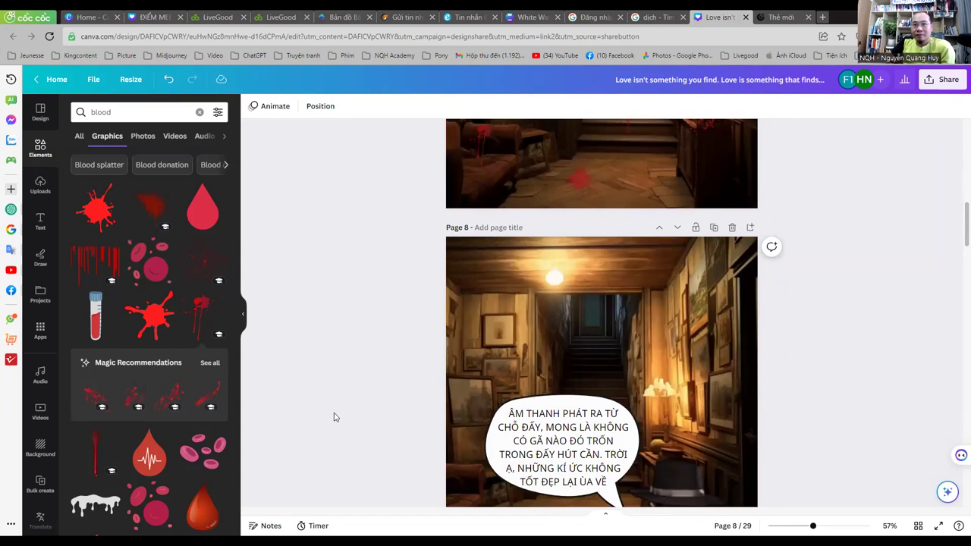
pyautogui.scroll(-2, 335, 416)
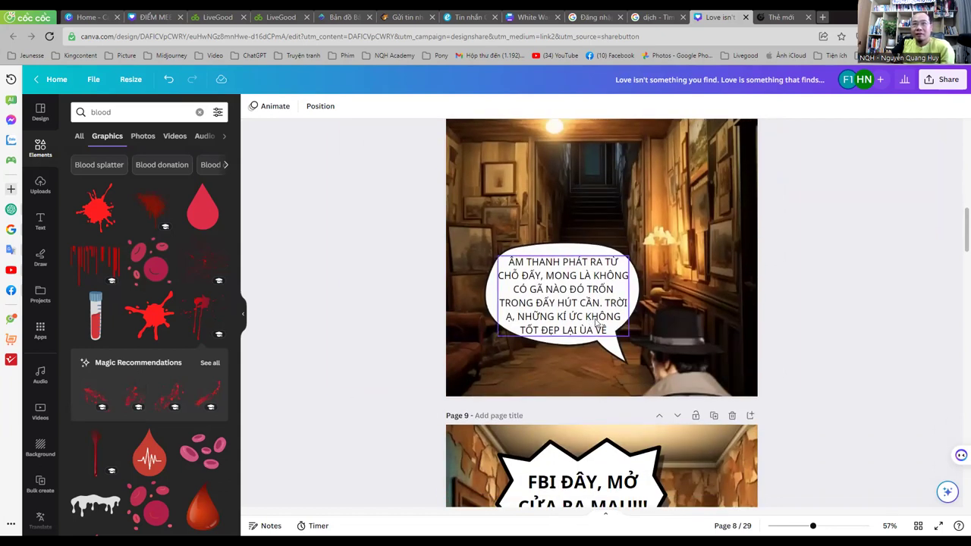
pyautogui.click(597, 324)
pyautogui.moveTo(597, 324); pyautogui.dragTo(606, 309)
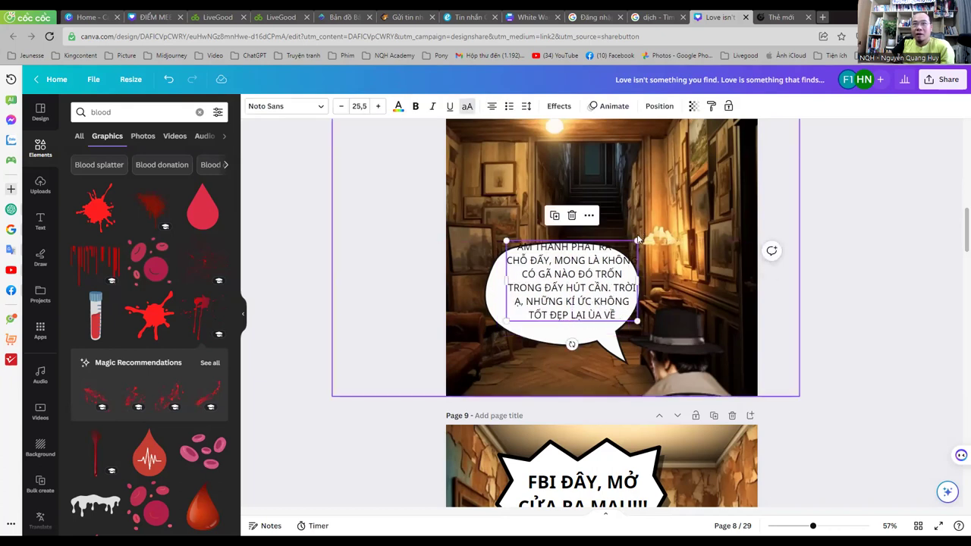
pyautogui.moveTo(637, 240); pyautogui.dragTo(576, 280)
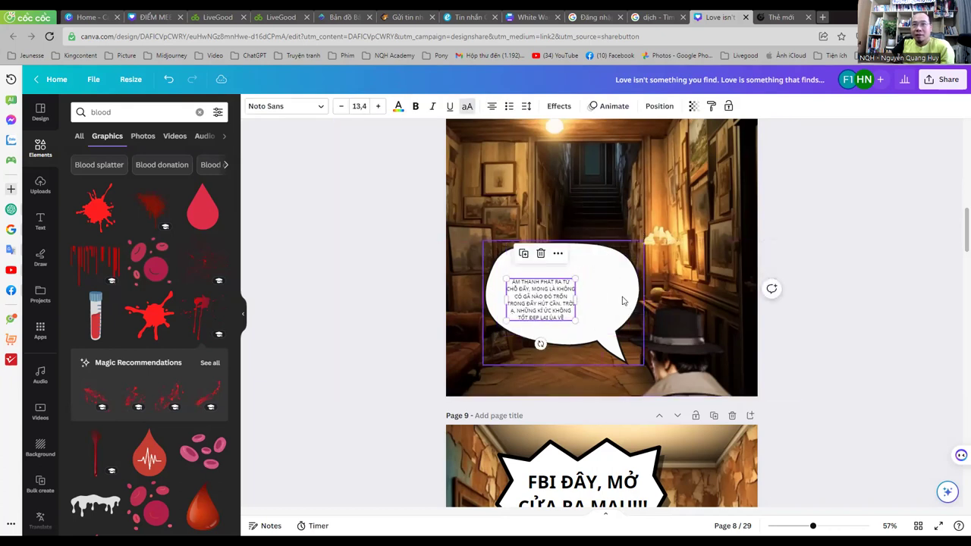
# Step: Shrink the page 8 speech bubble to fit the text, move it up beside the stairs and place the text inside
pyautogui.click(622, 301)
pyautogui.moveTo(643, 241); pyautogui.dragTo(578, 291)
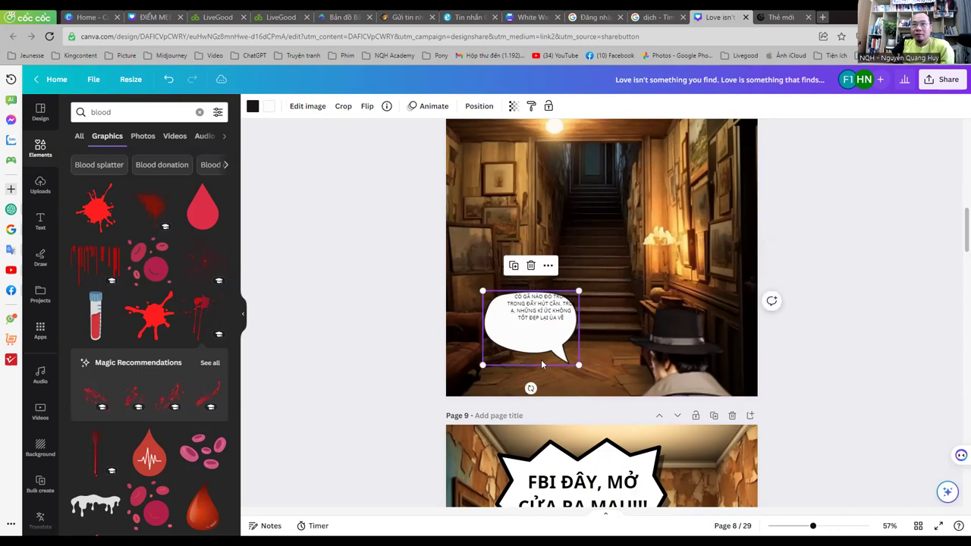
pyautogui.moveTo(542, 365); pyautogui.dragTo(575, 332)
pyautogui.moveTo(567, 297); pyautogui.dragTo(567, 271)
pyautogui.click(558, 275)
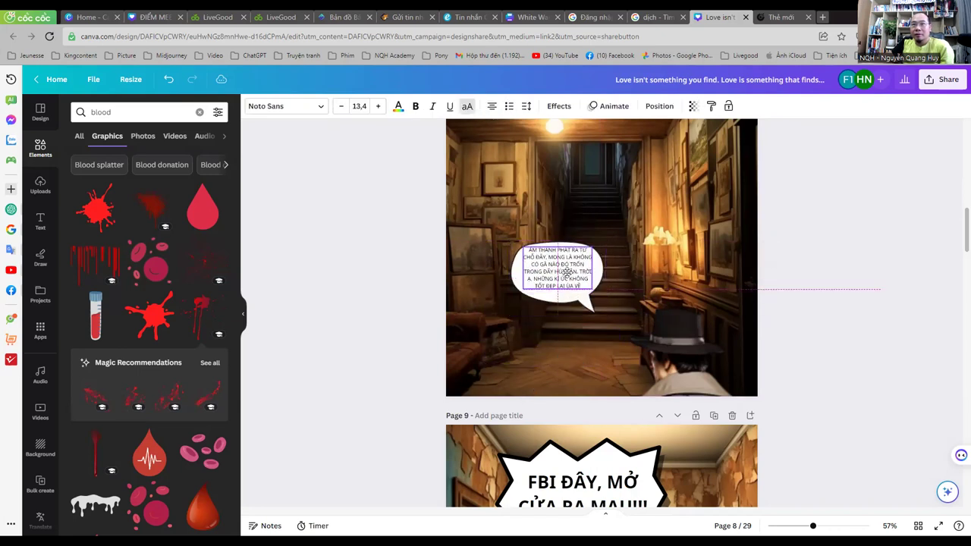
# Step: Move the detective figure up and left under the bubble's tail, with its base flush with the page's lower edge
pyautogui.moveTo(683, 350); pyautogui.dragTo(661, 315)
pyautogui.moveTo(697, 362); pyautogui.dragTo(704, 396)
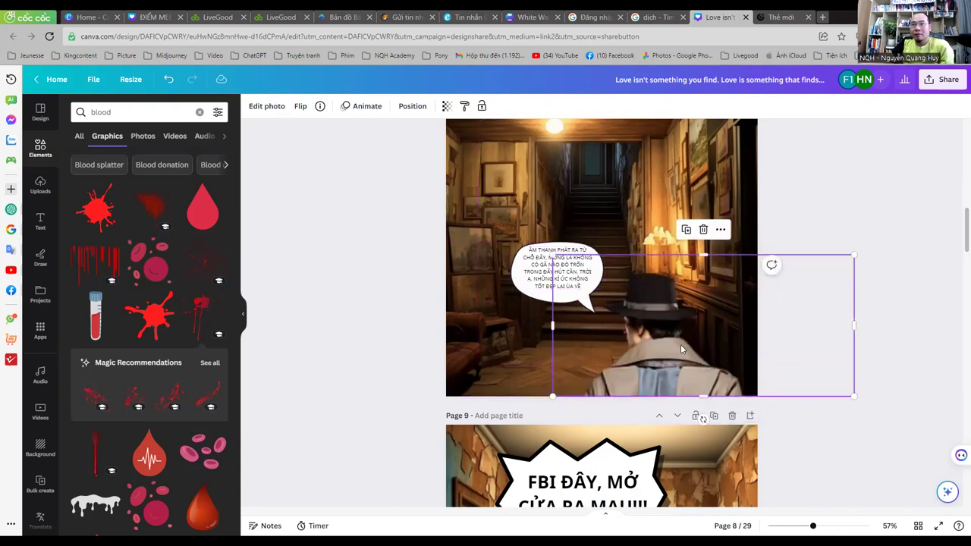
pyautogui.moveTo(651, 310); pyautogui.dragTo(624, 305)
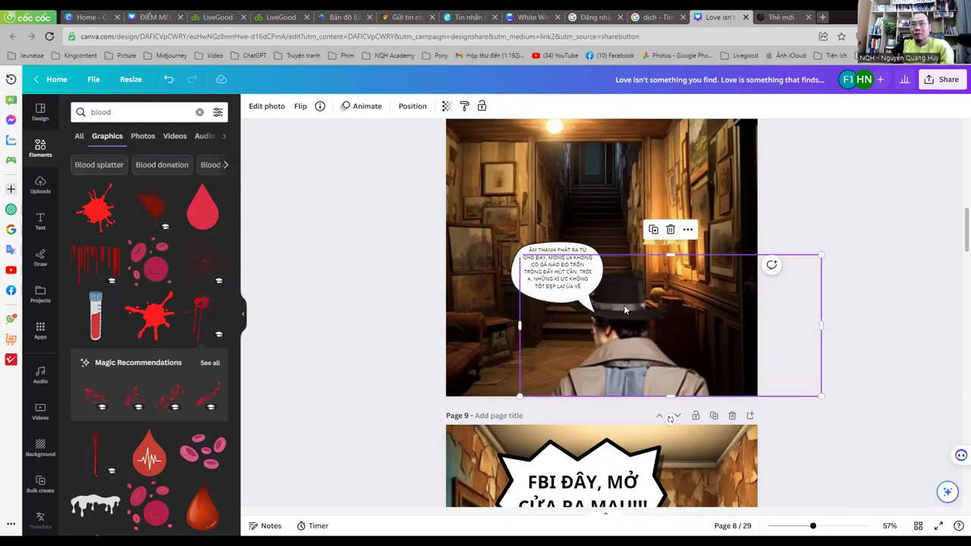
# Step: Shift the speech bubble up and left above the detective's hat and recentre its text inside it
pyautogui.moveTo(549, 271); pyautogui.dragTo(550, 277)
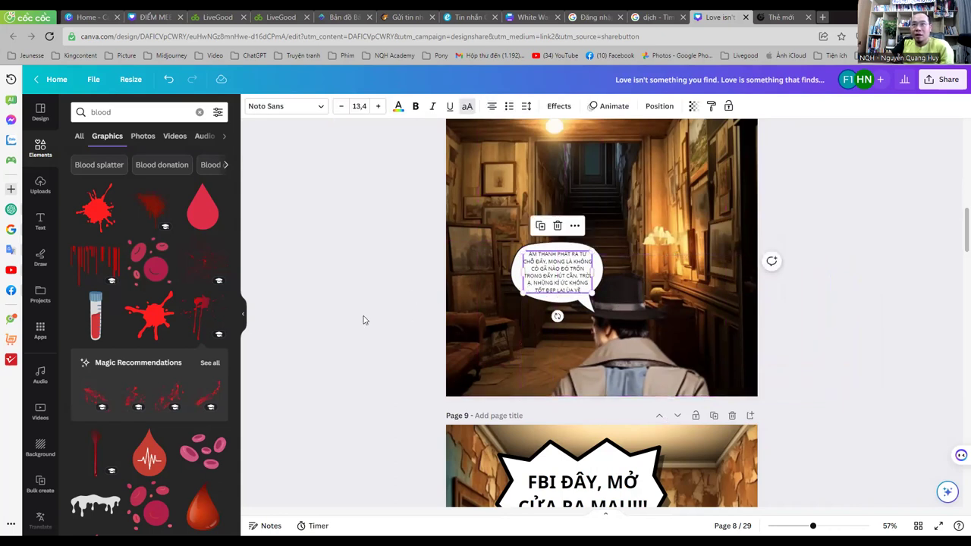
pyautogui.click(364, 321)
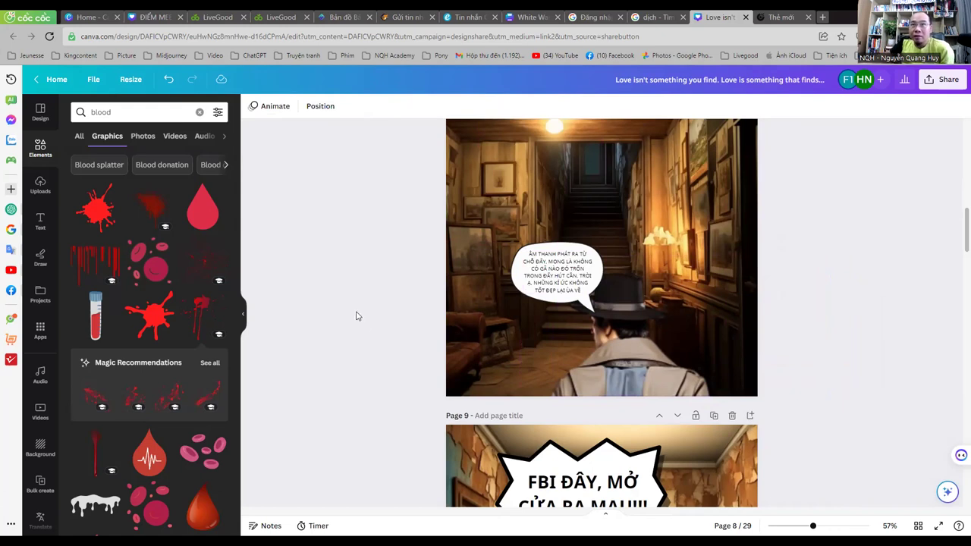
pyautogui.moveTo(596, 293); pyautogui.dragTo(580, 280)
pyautogui.click(562, 262)
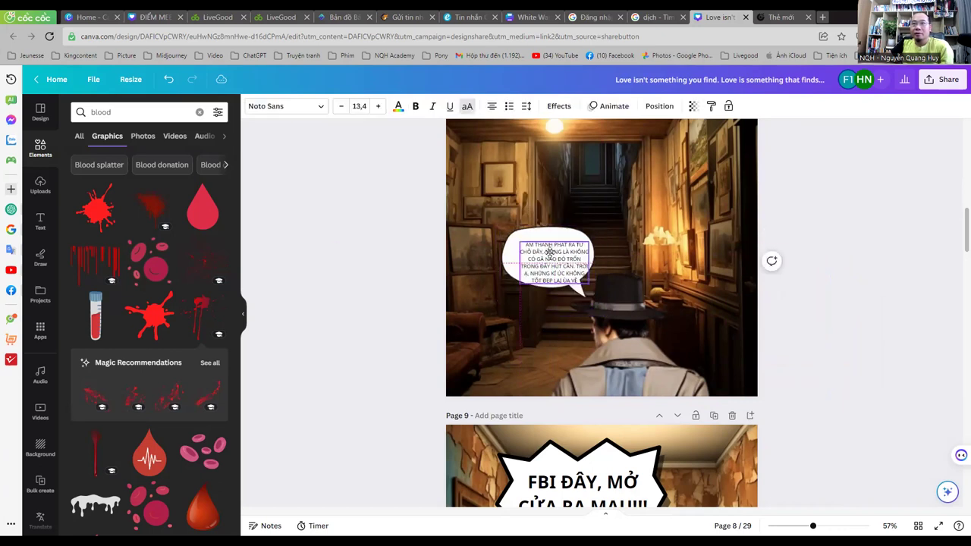
pyautogui.click(353, 327)
# Step: Copy the five bloodstain graphics from page 7 onto page 8 and shift them slightly left together
pyautogui.scroll(3, 353, 328)
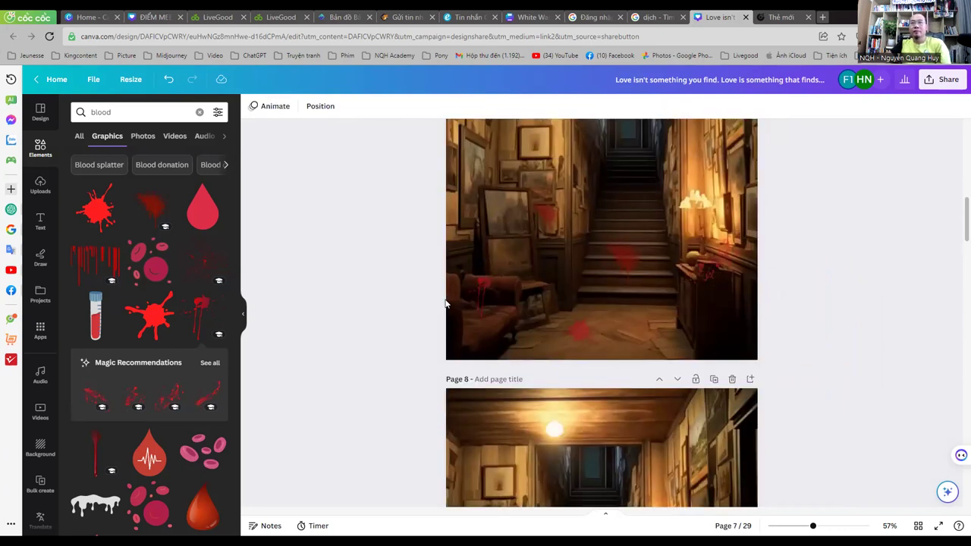
pyautogui.click(542, 217)
pyautogui.keyDown('shift'); pyautogui.click(501, 293); pyautogui.keyUp('shift')
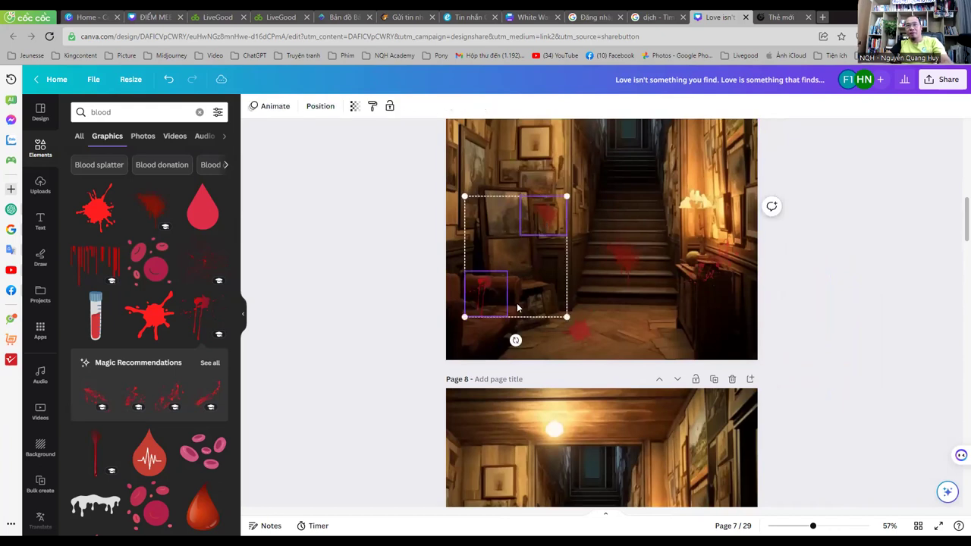
pyautogui.keyDown('shift'); pyautogui.click(577, 329); pyautogui.keyUp('shift')
pyautogui.keyDown('shift'); pyautogui.click(617, 261); pyautogui.keyUp('shift')
pyautogui.keyDown('shift'); pyautogui.click(730, 263); pyautogui.keyUp('shift')
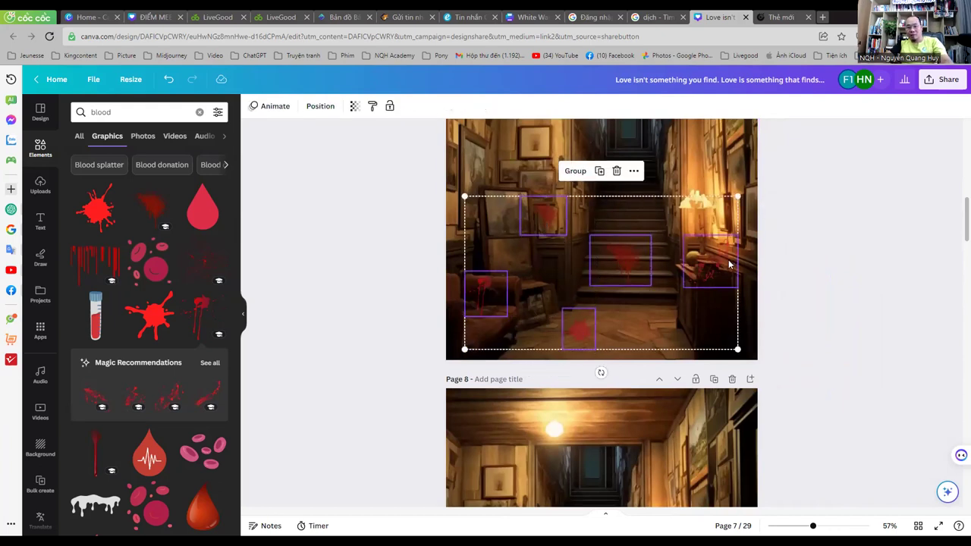
pyautogui.scroll(-5, 714, 304)
pyautogui.hotkey('ctrl', 'v')
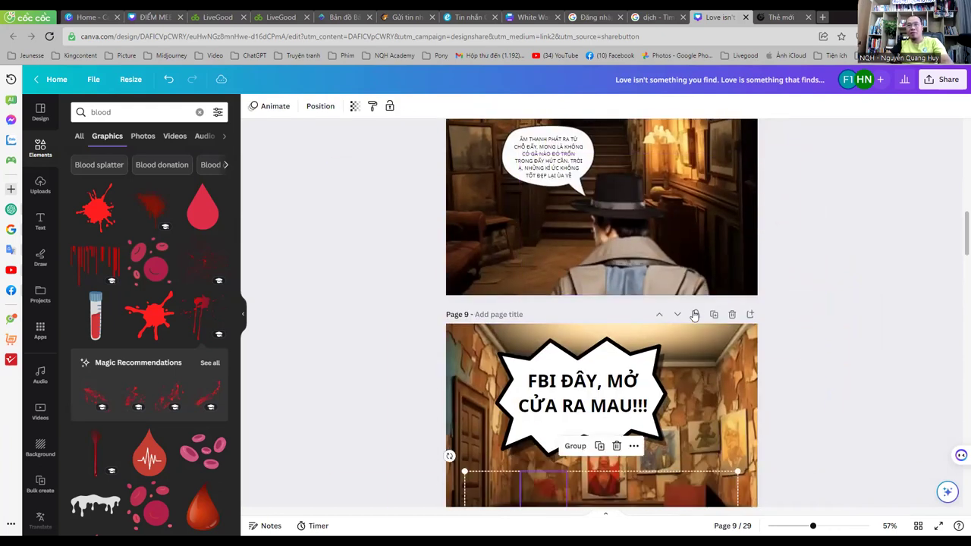
pyautogui.hotkey('ctrl', 'z')
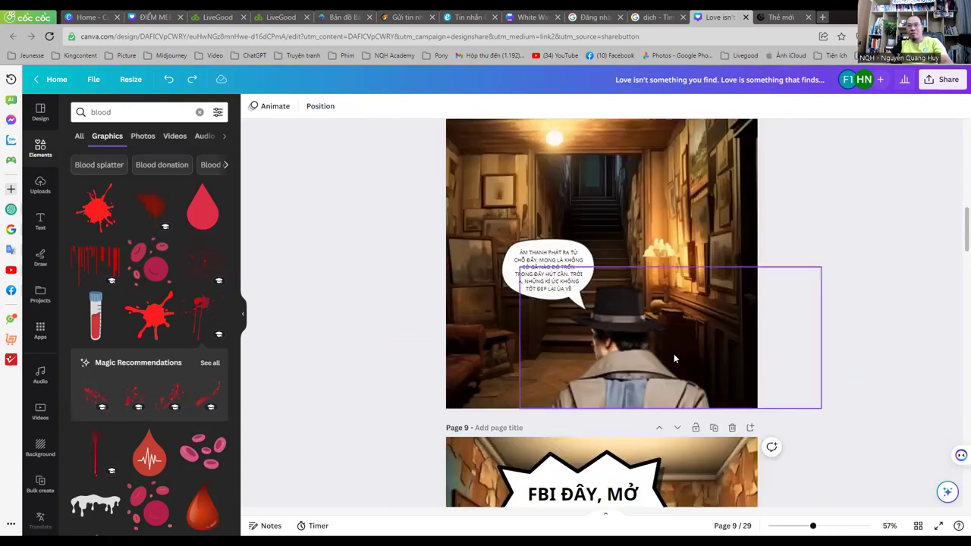
pyautogui.hotkey('ctrl', 'v')
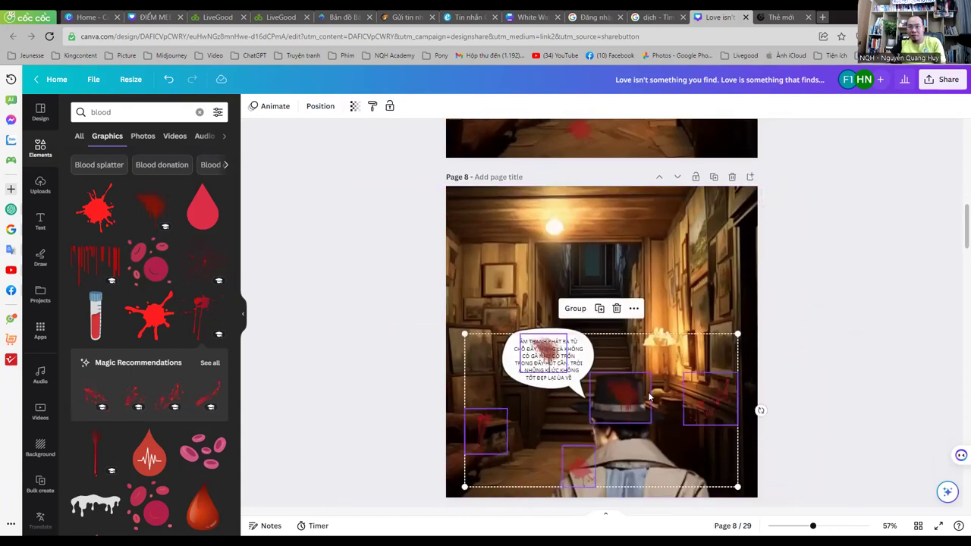
pyautogui.moveTo(619, 396); pyautogui.dragTo(590, 394)
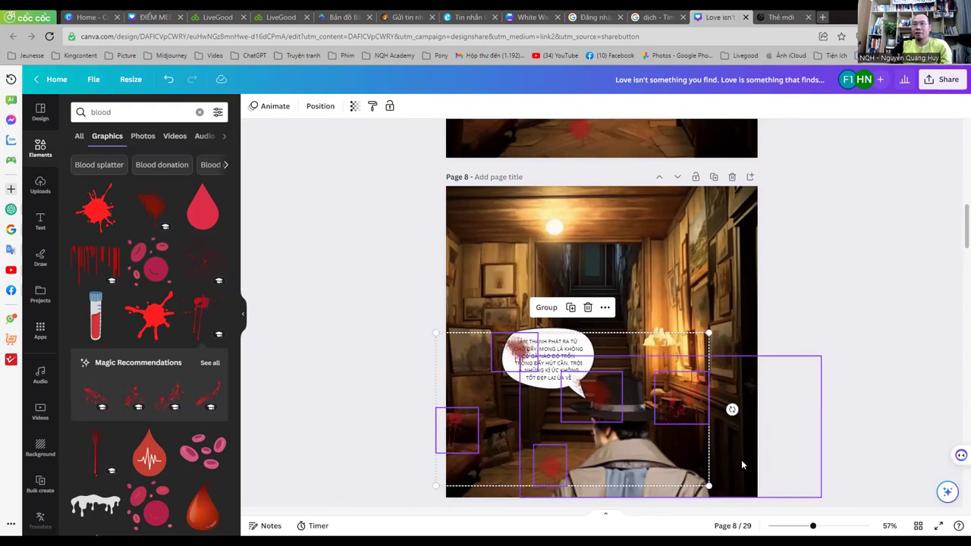
# Step: Bring the detective figure on page 8 to the front so that it covers the bloodstain on his hat
pyautogui.click(736, 479)
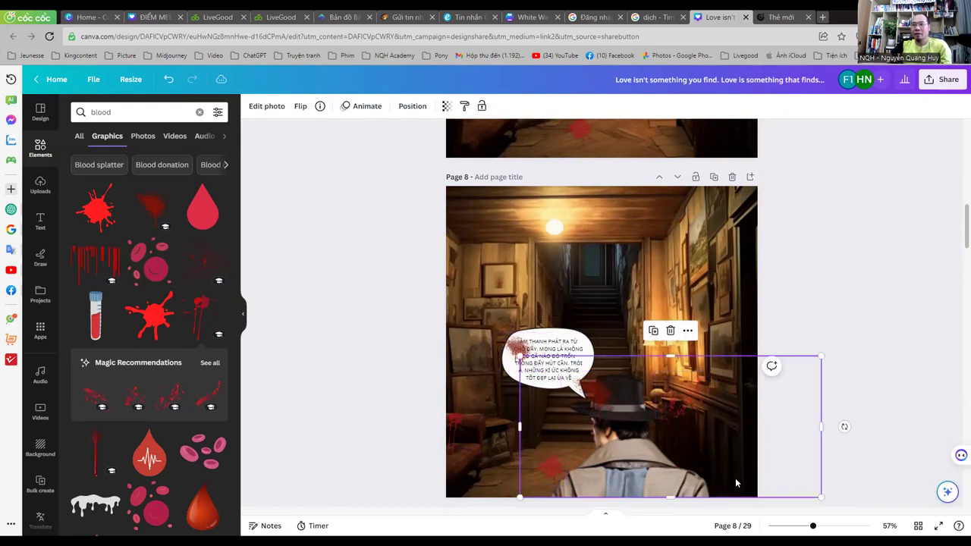
pyautogui.rightClick(739, 478)
pyautogui.moveTo(774, 363)
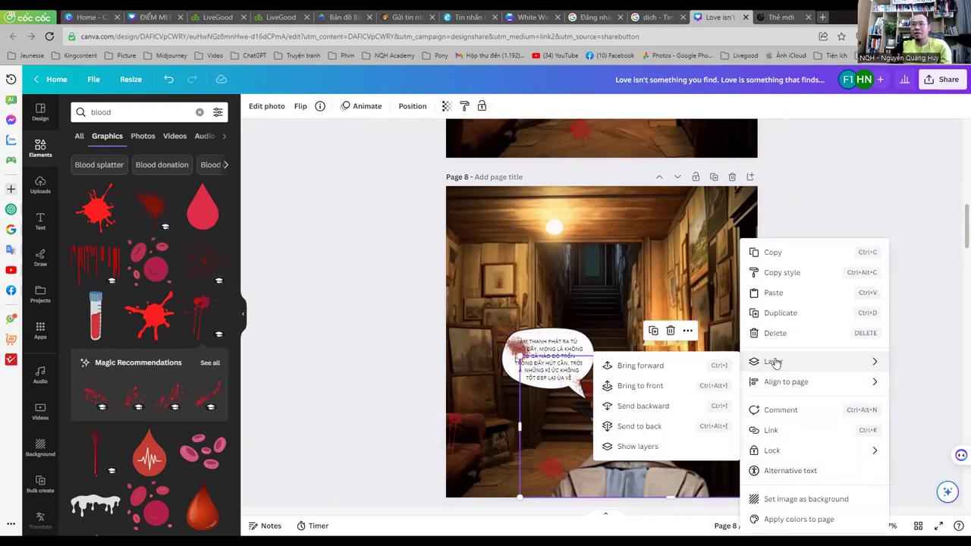
pyautogui.click(678, 370)
pyautogui.rightClick(798, 450)
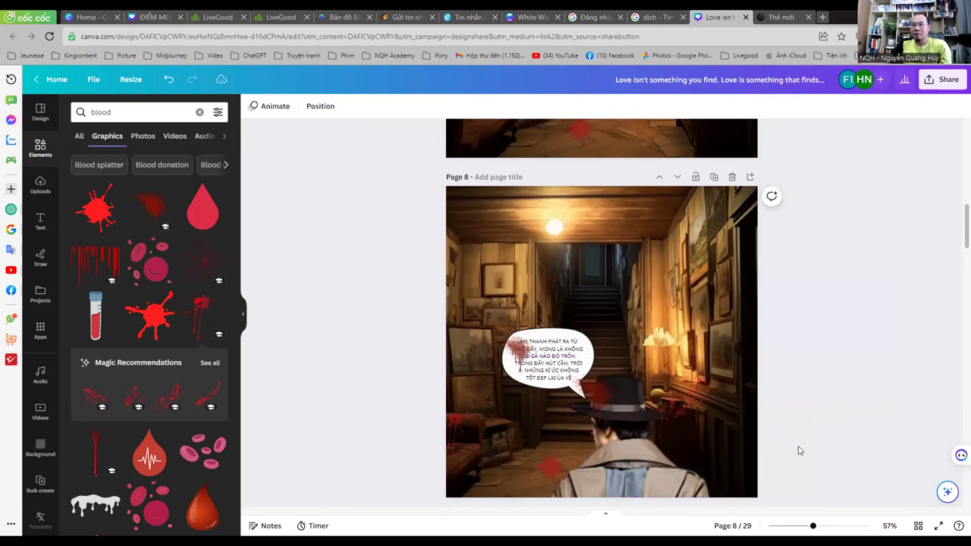
pyautogui.click(738, 462)
pyautogui.rightClick(736, 427)
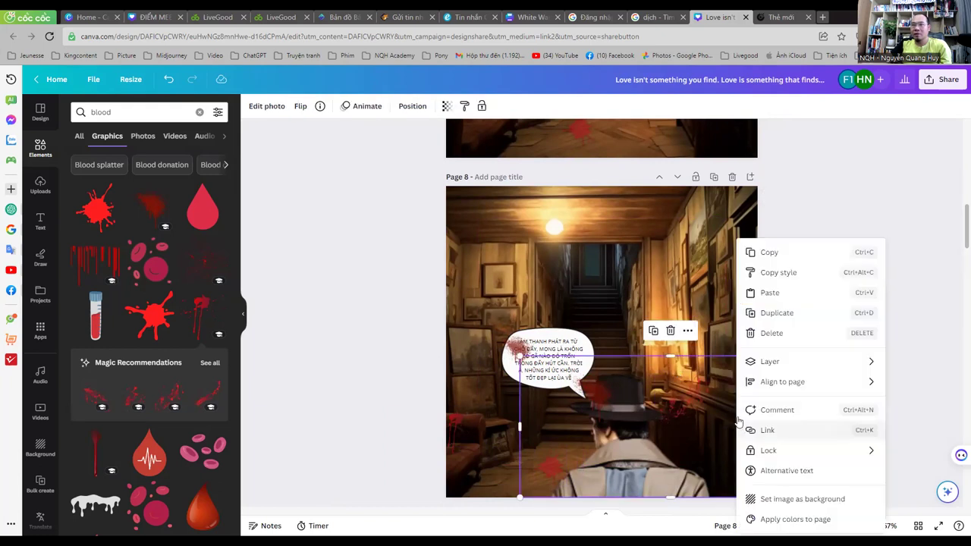
pyautogui.moveTo(764, 364)
pyautogui.click(663, 386)
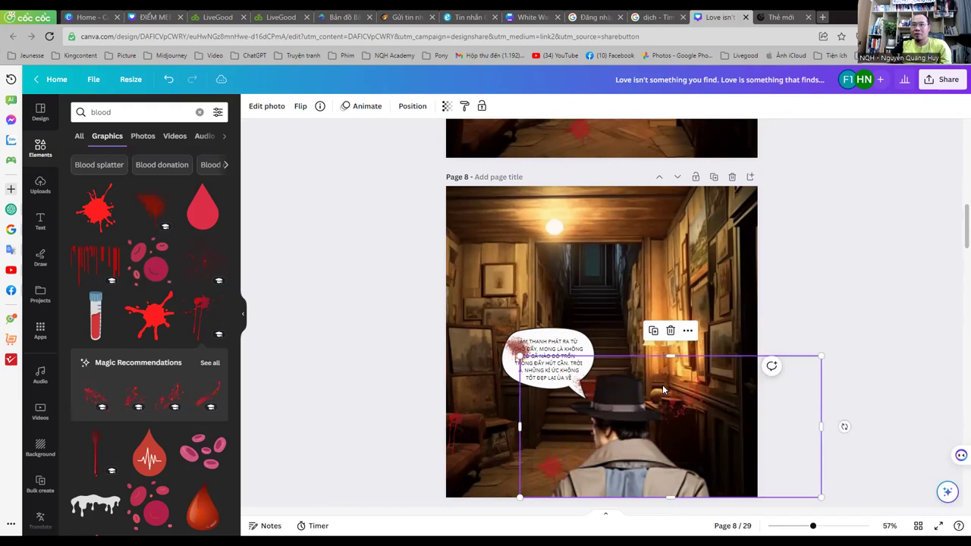
pyautogui.moveTo(645, 473)
pyautogui.mouseDown()
pyautogui.moveTo(623, 467)
pyautogui.moveTo(645, 471)
pyautogui.mouseUp()
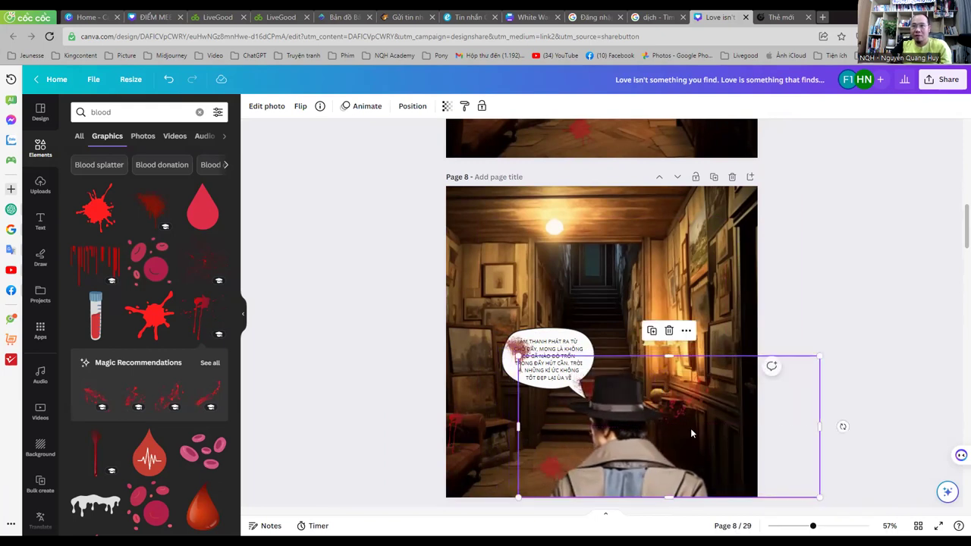
pyautogui.click(781, 321)
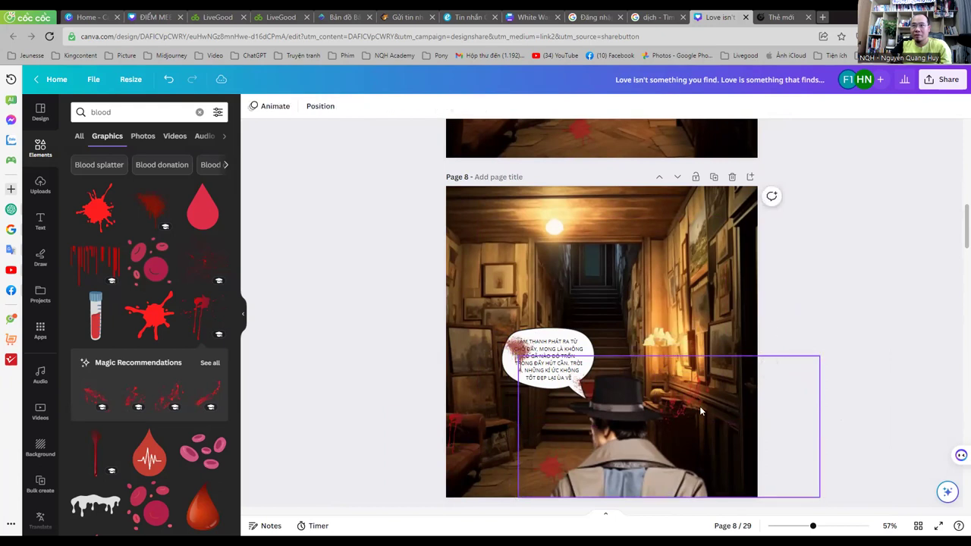
# Step: Send the bloodstain overlapping the page 8 speech text to the back, behind the bubble
pyautogui.click(548, 363)
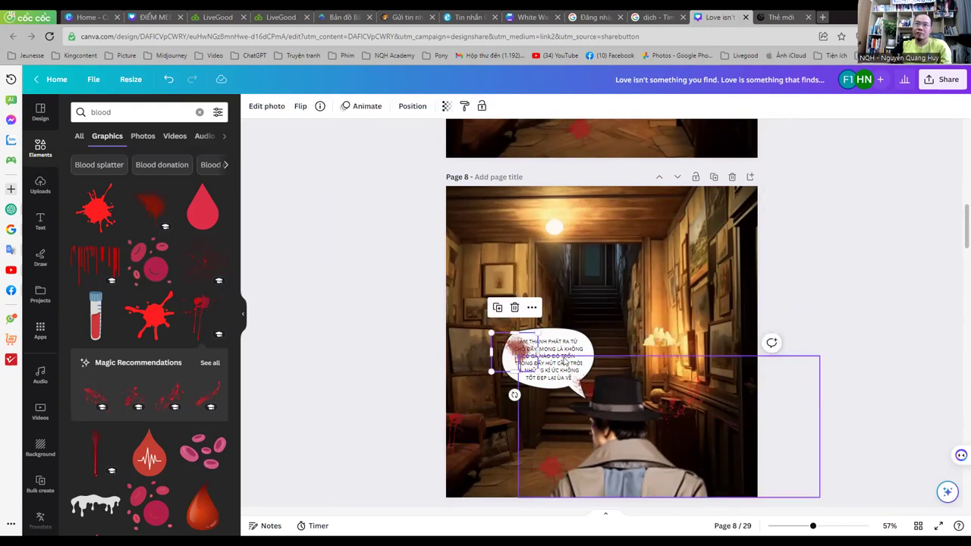
pyautogui.click(567, 364)
pyautogui.click(572, 345)
pyautogui.rightClick(571, 345)
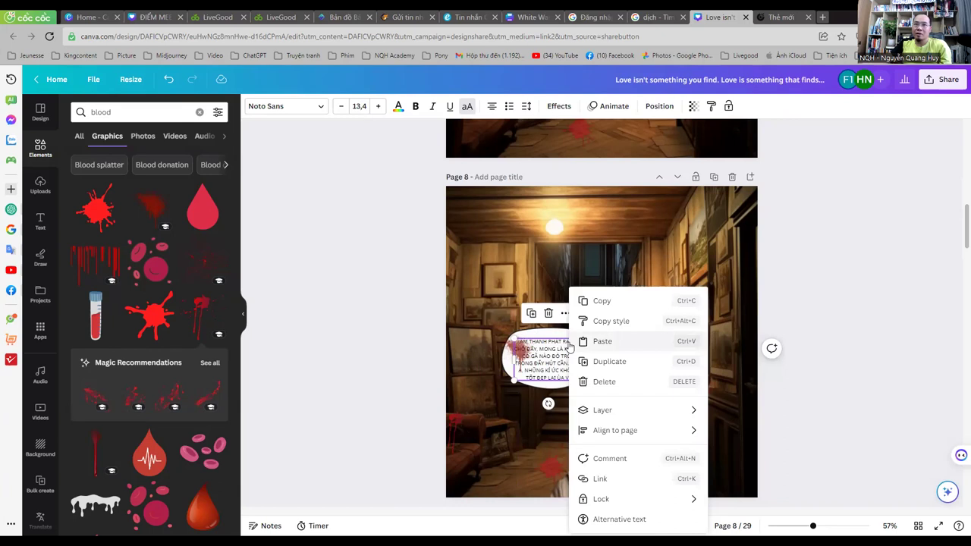
pyautogui.click(507, 350)
pyautogui.rightClick(509, 352)
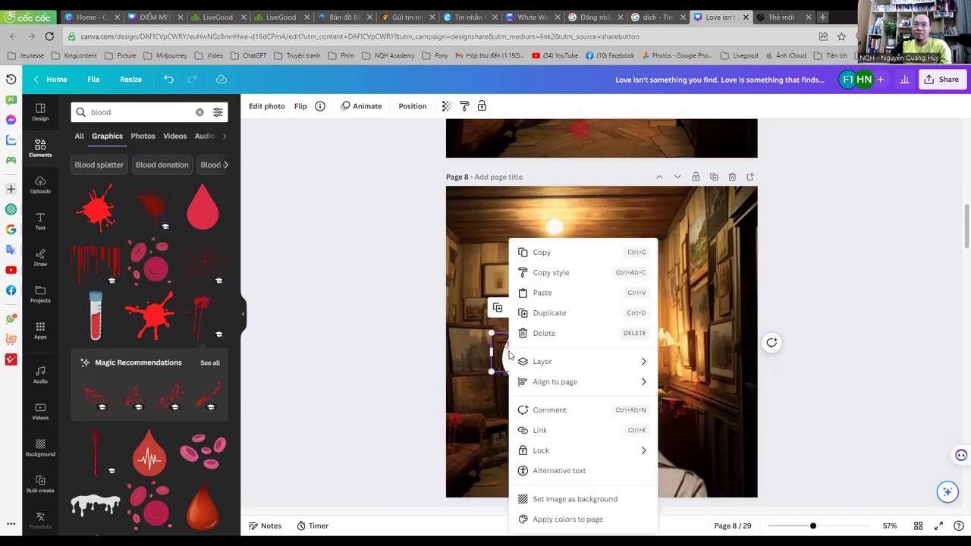
pyautogui.moveTo(574, 364)
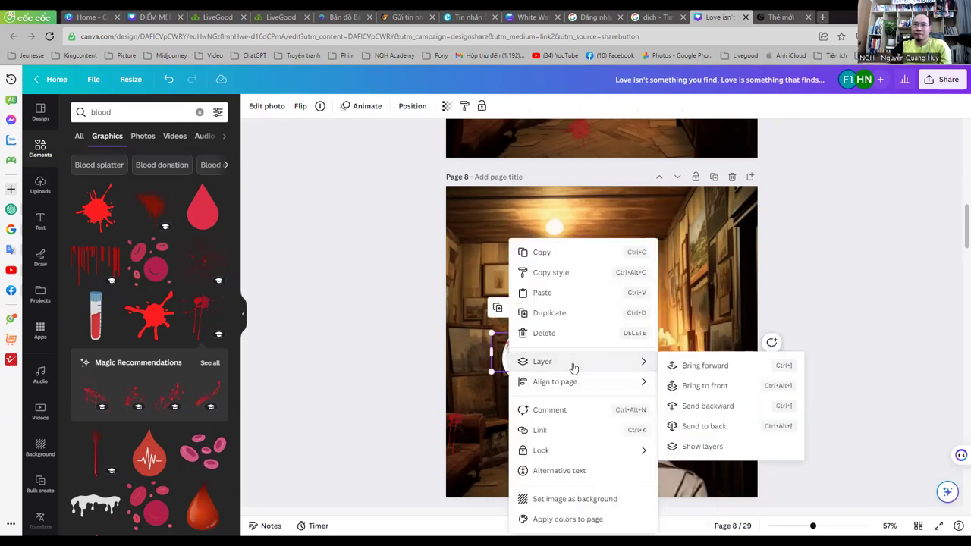
pyautogui.click(691, 422)
pyautogui.click(398, 392)
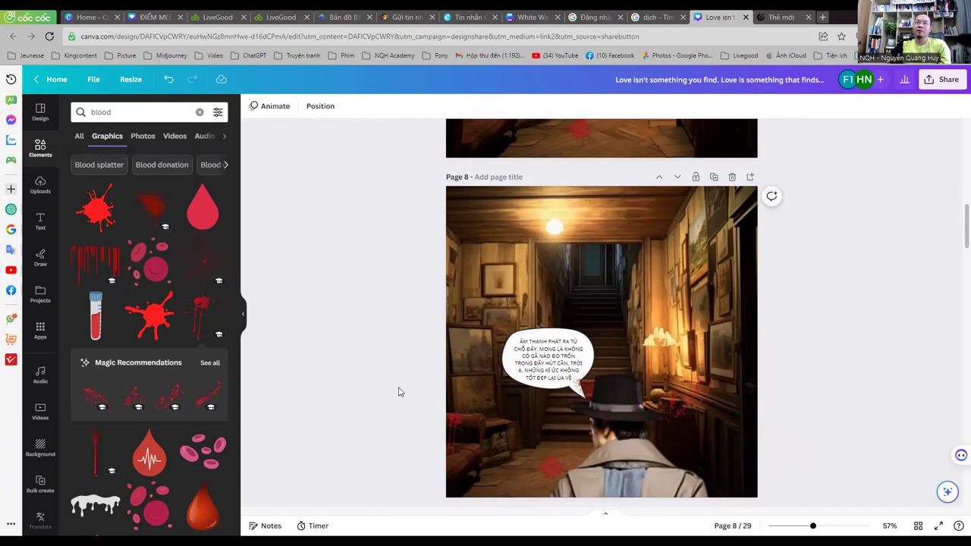
# Step: Move the detective aside to the right and send the staircase bloodstain backward until it lies behind the speech bubble's tail
pyautogui.click(583, 408)
pyautogui.moveTo(585, 392); pyautogui.dragTo(674, 390)
pyautogui.click(589, 392)
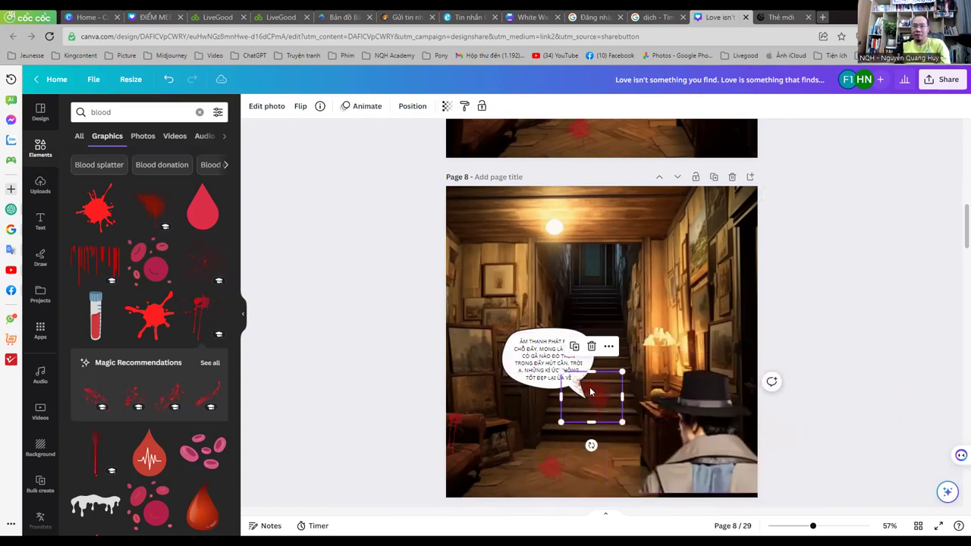
pyautogui.rightClick(594, 393)
pyautogui.moveTo(635, 367)
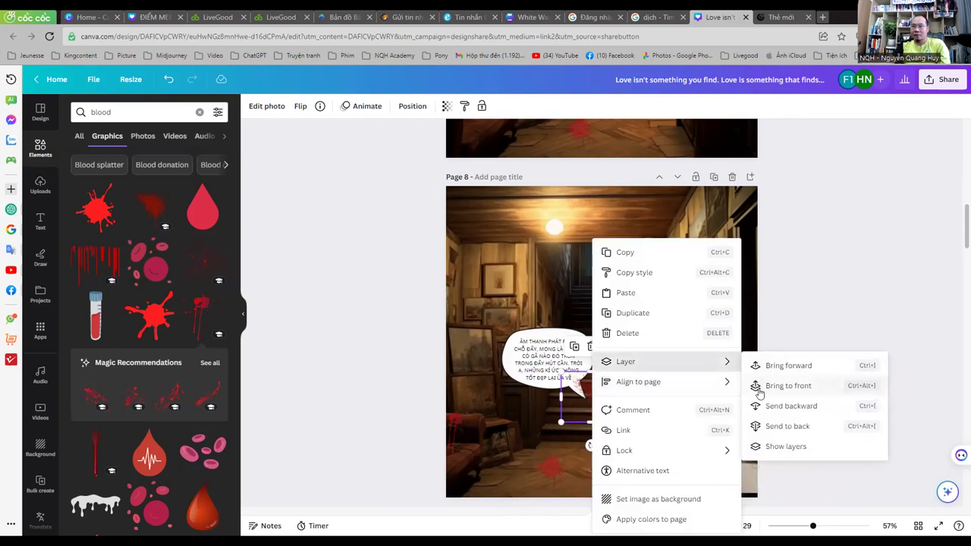
pyautogui.click(770, 413)
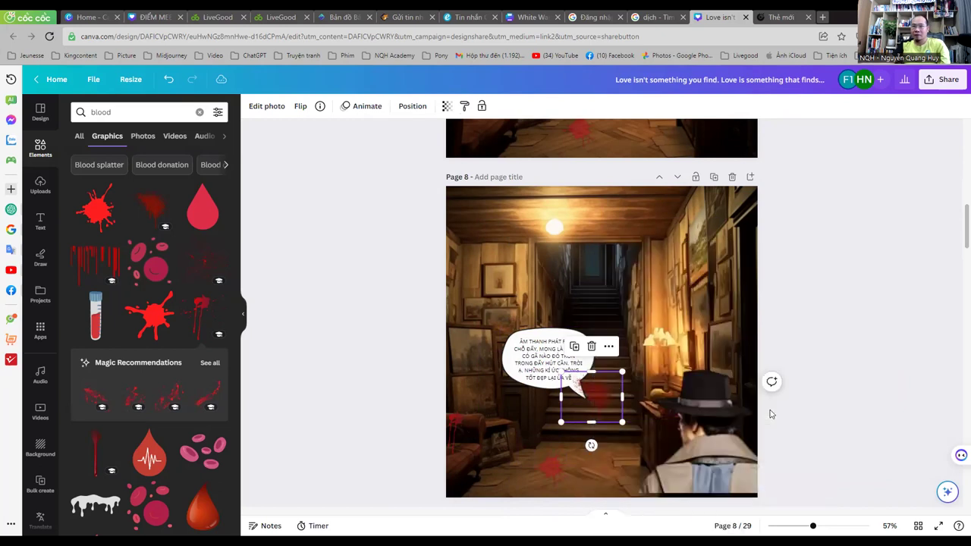
pyautogui.rightClick(592, 395)
pyautogui.moveTo(645, 369)
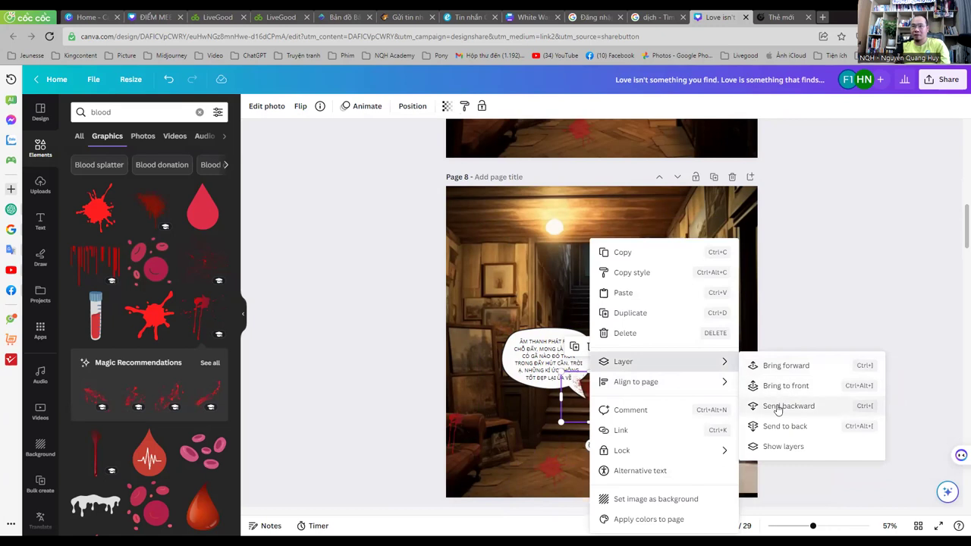
pyautogui.click(778, 407)
# Step: Return the detective figure under the bubble's tail and enlarge it slightly, keeping its base flush with the page's lower edge
pyautogui.moveTo(724, 431); pyautogui.dragTo(650, 441)
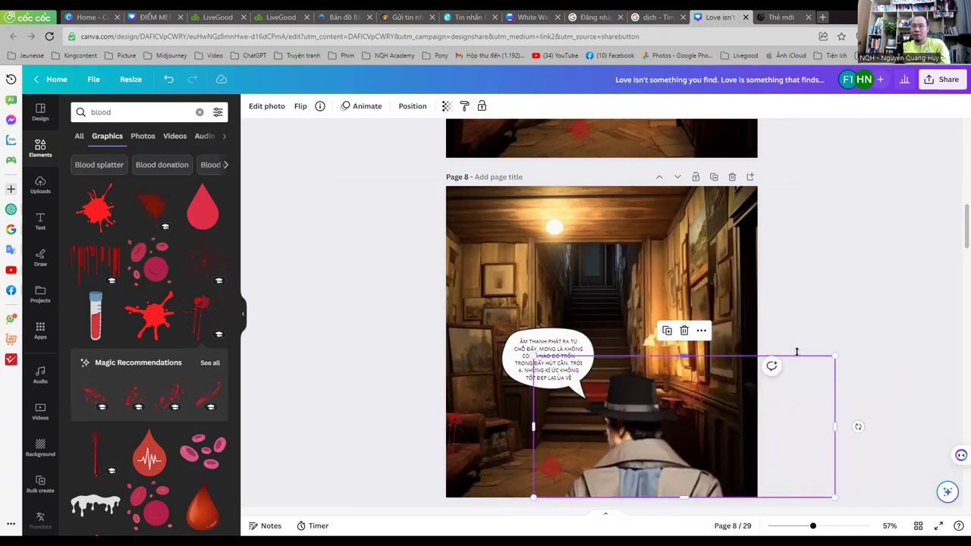
pyautogui.moveTo(833, 356); pyautogui.dragTo(865, 342)
pyautogui.moveTo(687, 402); pyautogui.dragTo(694, 417)
pyautogui.click(354, 395)
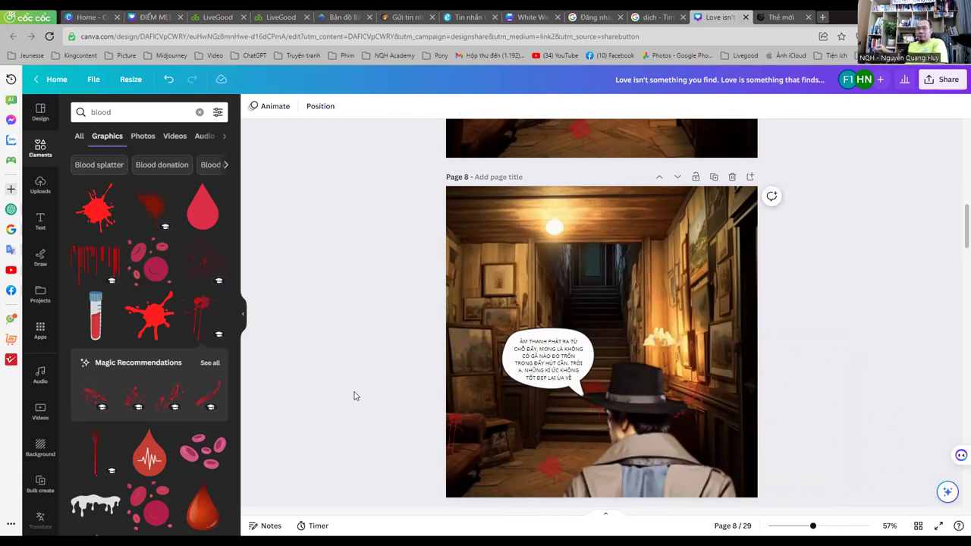
# Step: Nudge the detective figure on page 8 slightly left beneath the bubble's tail, with its base on the page's lower edge
pyautogui.scroll(9, 422, 377)
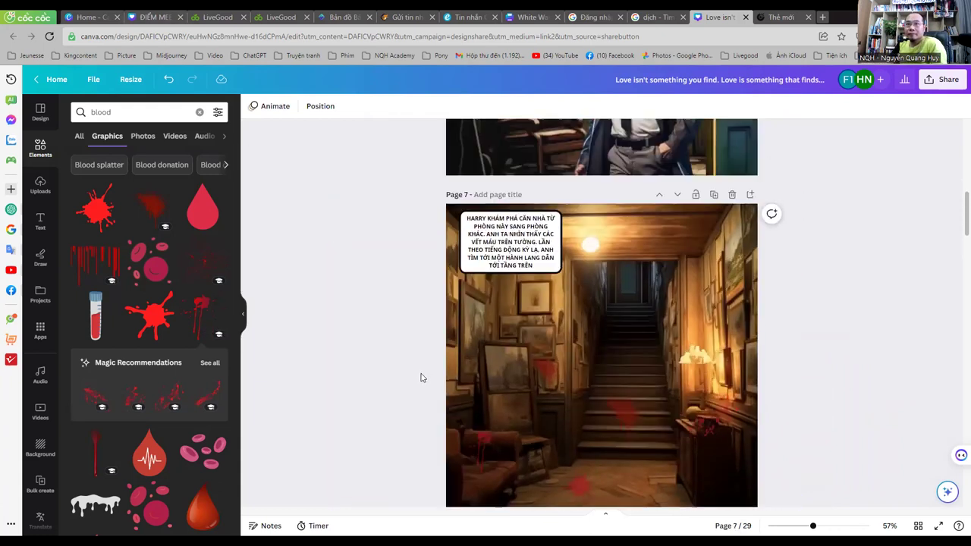
pyautogui.scroll(-9, 422, 377)
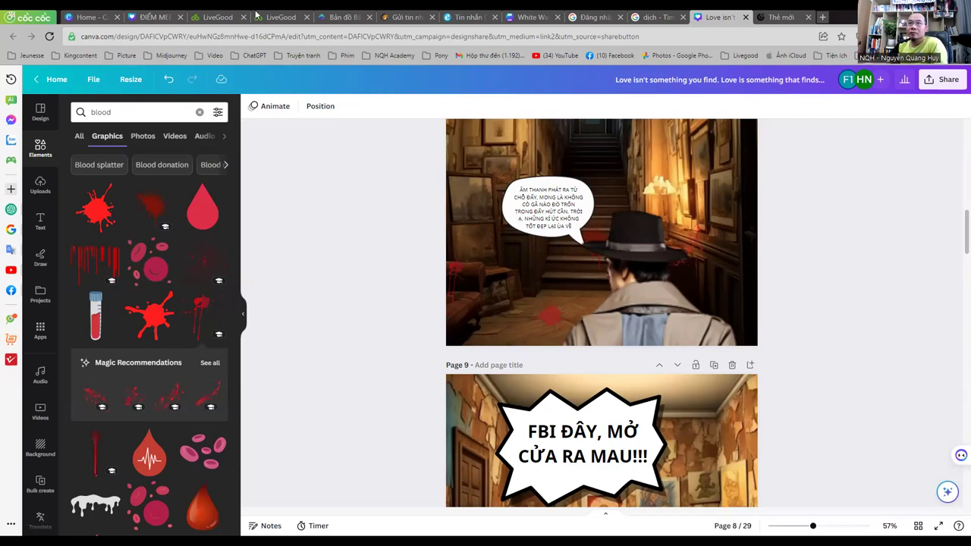
pyautogui.scroll(1, 369, 337)
pyautogui.scroll(8, 369, 337)
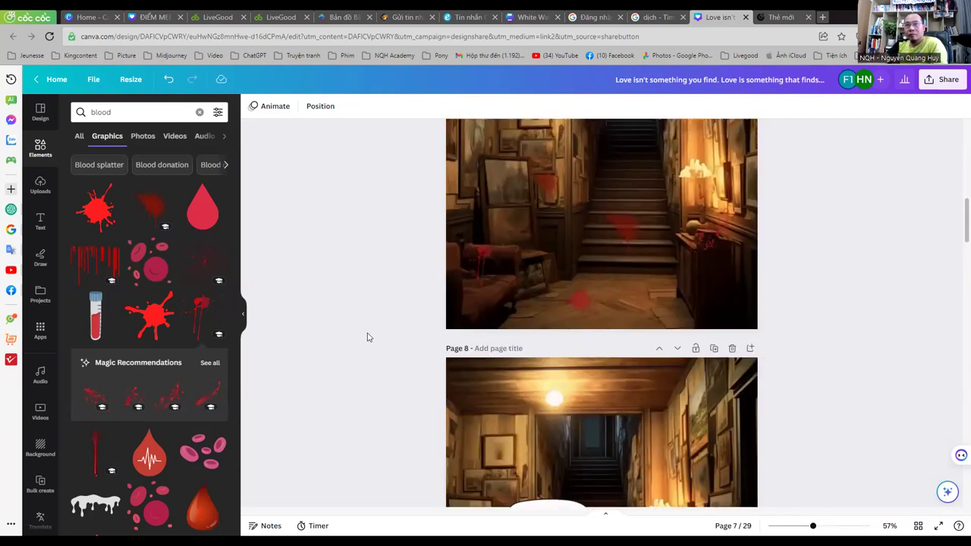
pyautogui.scroll(-8, 369, 337)
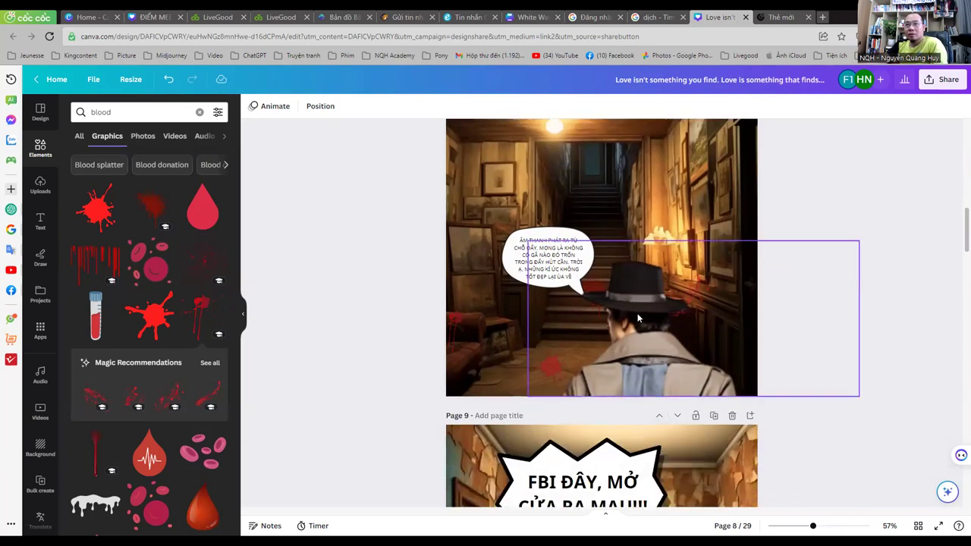
pyautogui.click(674, 370)
pyautogui.moveTo(674, 370); pyautogui.dragTo(715, 296)
pyautogui.moveTo(744, 238); pyautogui.dragTo(738, 330)
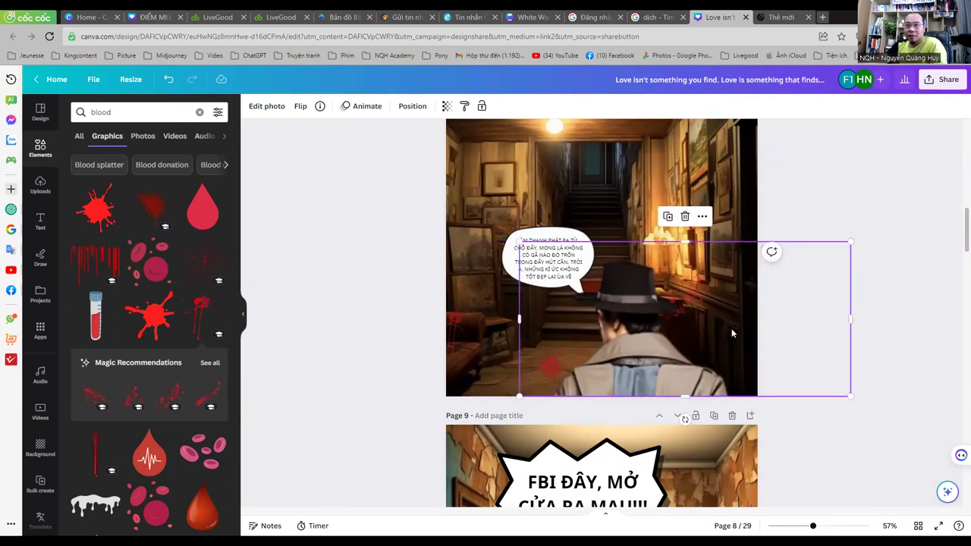
pyautogui.scroll(10, 353, 395)
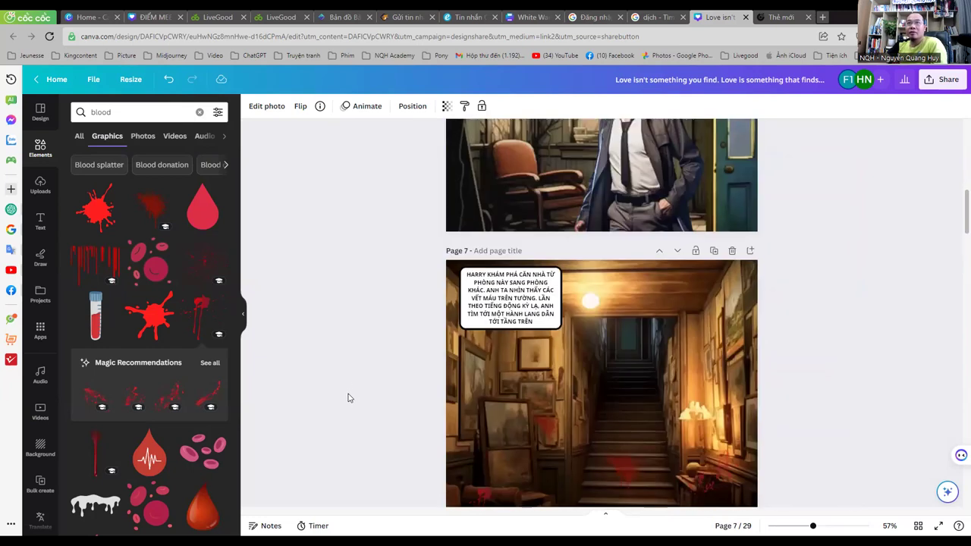
pyautogui.scroll(-15, 349, 398)
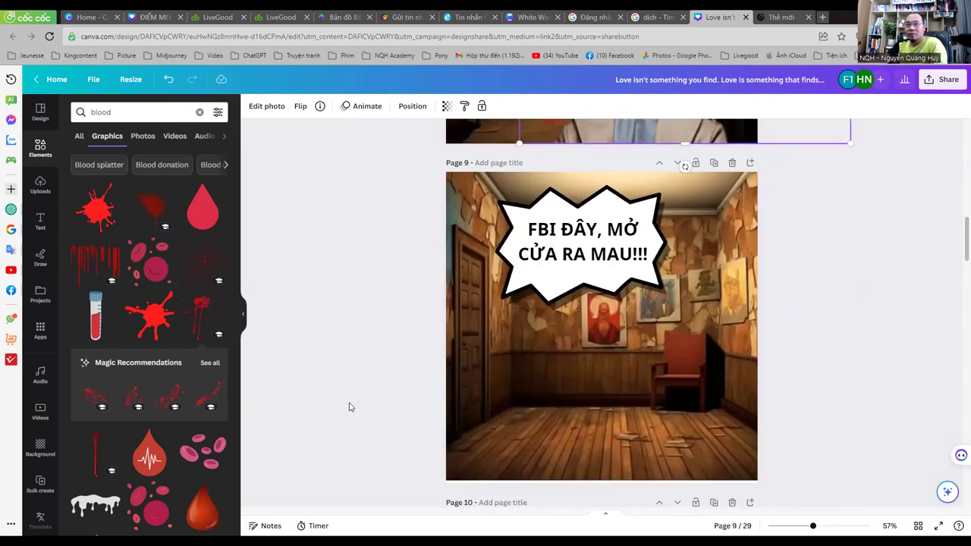
pyautogui.scroll(3, 356, 345)
pyautogui.click(357, 366)
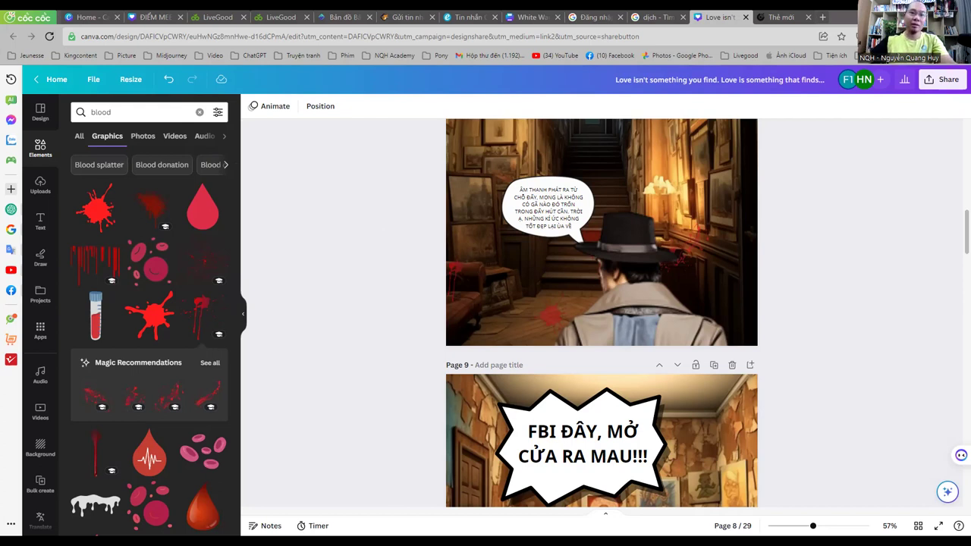
# Step: Raise the detective figure and extend its crop downward to reveal the coat and waist, ending at the page's lower edge
pyautogui.moveTo(645, 315); pyautogui.dragTo(644, 211)
pyautogui.moveTo(690, 244); pyautogui.dragTo(690, 439)
pyautogui.moveTo(688, 287); pyautogui.dragTo(671, 223)
pyautogui.moveTo(674, 374); pyautogui.dragTo(675, 325)
pyautogui.moveTo(684, 256)
pyautogui.mouseDown()
pyautogui.moveTo(686, 292)
pyautogui.moveTo(689, 273)
pyautogui.mouseUp()
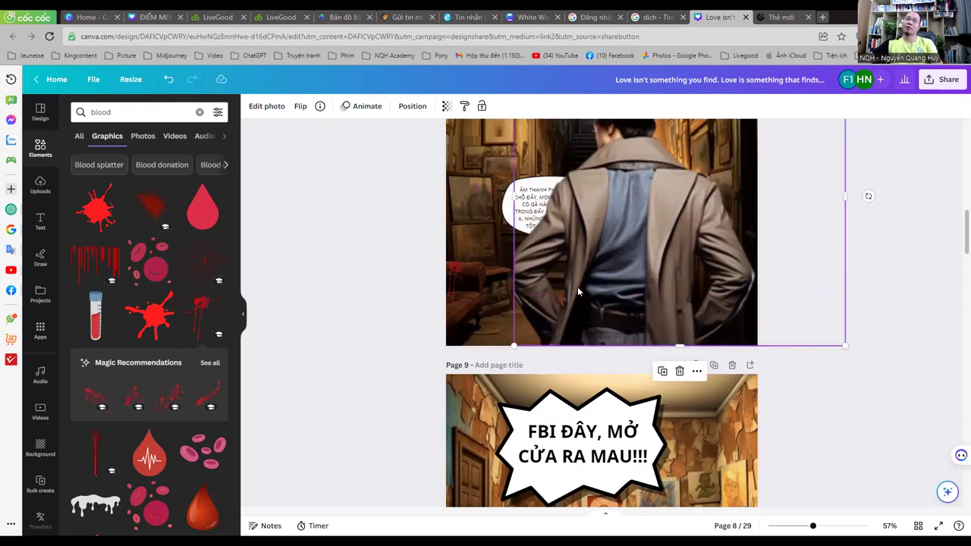
pyautogui.hotkey('ctrl', '-')
pyautogui.hotkey('ctrl', '-')
pyautogui.hotkey('ctrl', '-')
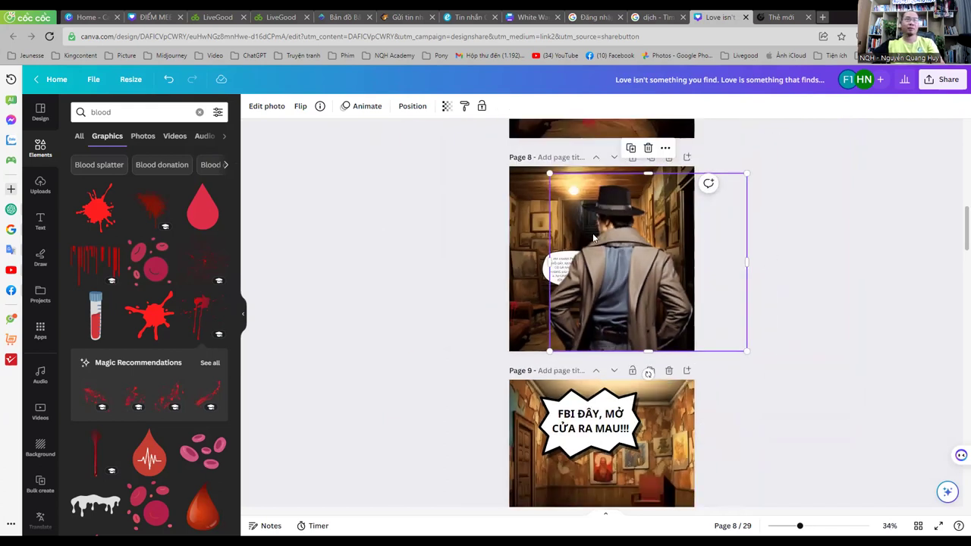
# Step: Shift the detective left on page 8 and brush over the blue shirt and trousers inside the open coat with Magic Eraser
pyautogui.moveTo(629, 248); pyautogui.dragTo(606, 248)
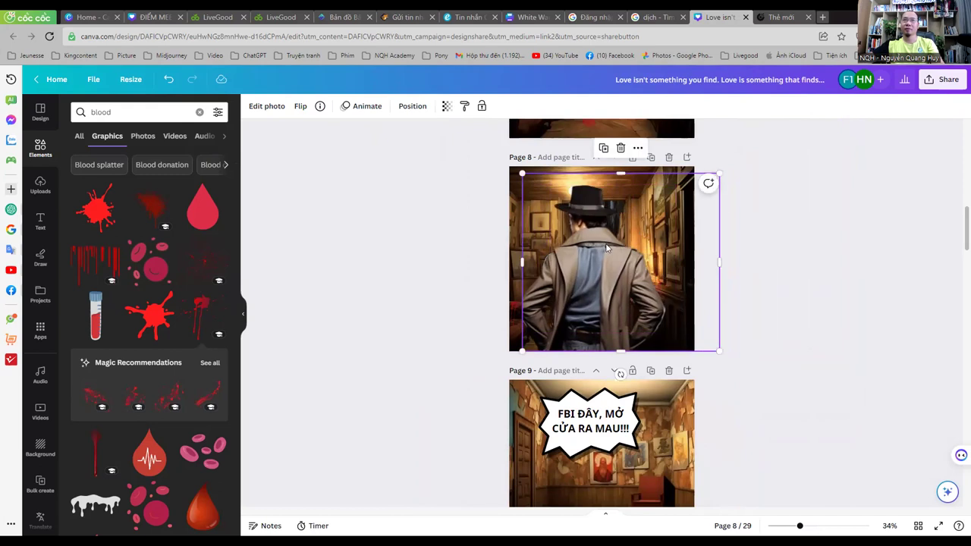
pyautogui.click(266, 108)
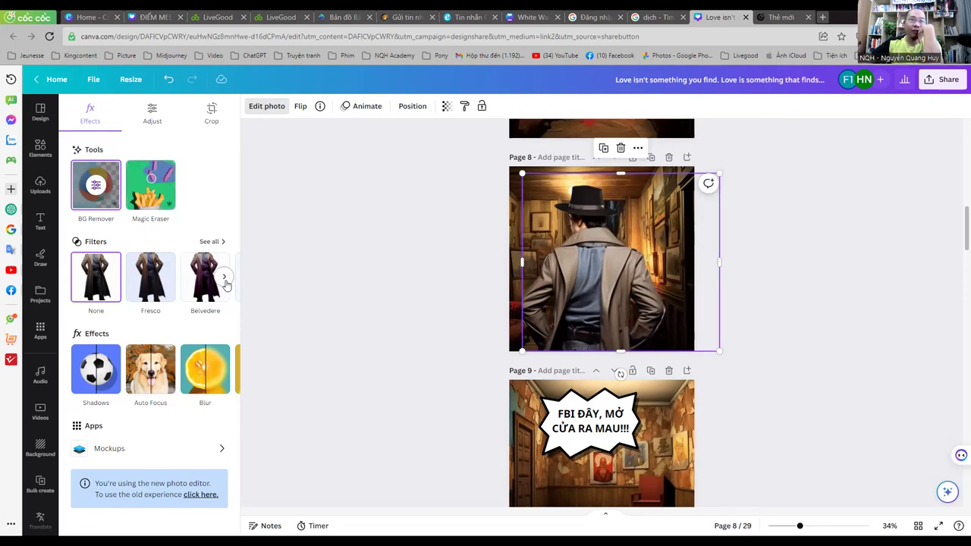
pyautogui.click(225, 279)
pyautogui.click(225, 280)
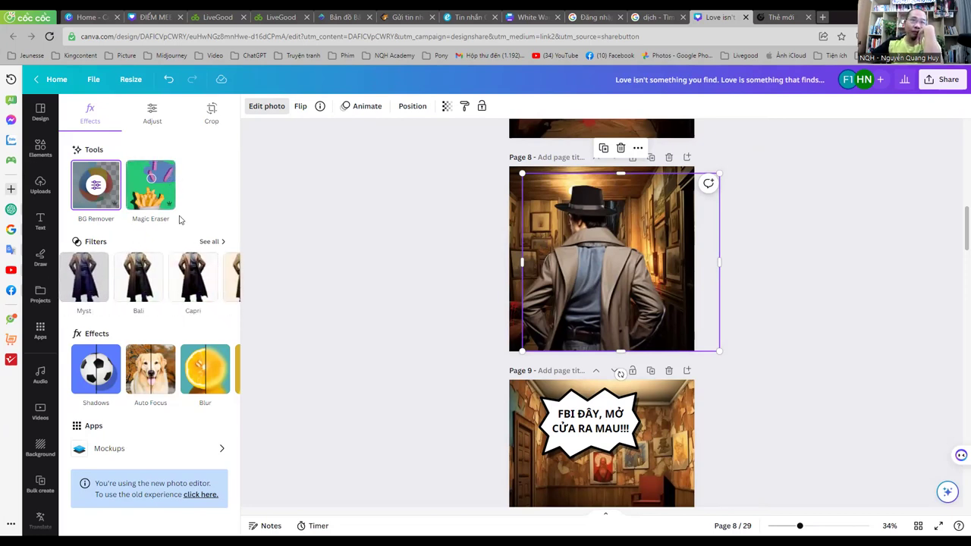
pyautogui.click(150, 183)
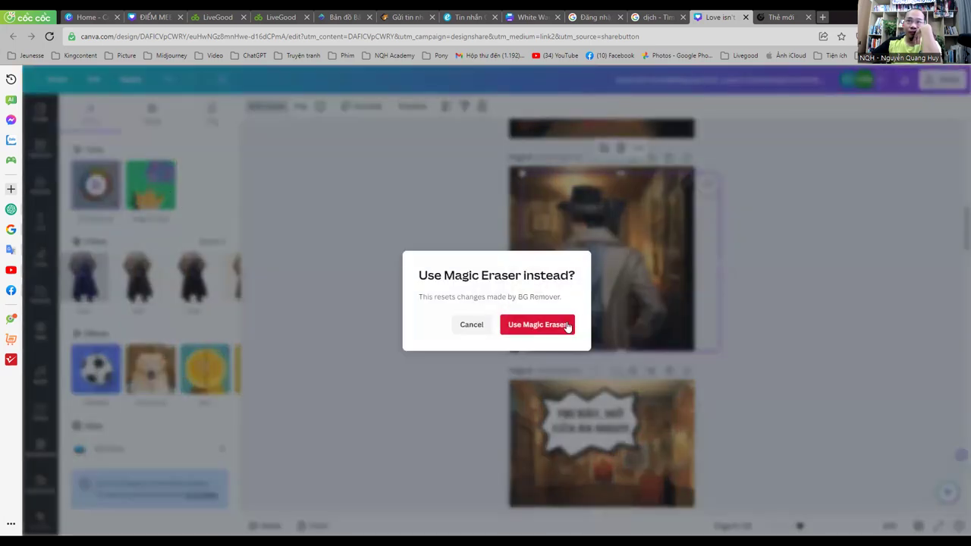
pyautogui.click(568, 324)
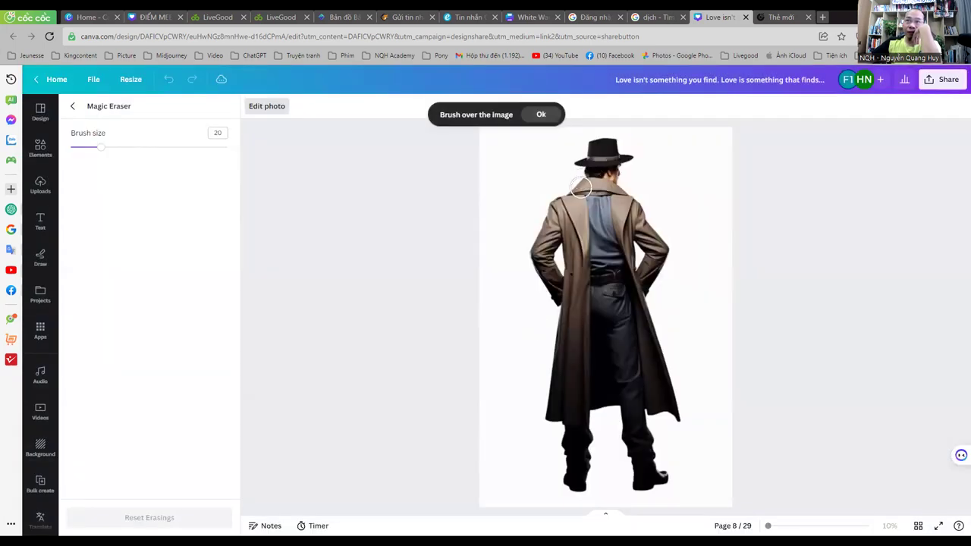
pyautogui.moveTo(589, 203)
pyautogui.mouseDown()
pyautogui.moveTo(573, 224)
pyautogui.moveTo(608, 226)
pyautogui.moveTo(609, 238)
pyautogui.moveTo(597, 239)
pyautogui.moveTo(612, 242)
pyautogui.moveTo(598, 280)
pyautogui.moveTo(621, 277)
pyautogui.moveTo(622, 288)
pyautogui.moveTo(614, 292)
pyautogui.moveTo(615, 258)
pyautogui.moveTo(661, 399)
pyautogui.moveTo(589, 396)
pyautogui.moveTo(606, 334)
pyautogui.moveTo(597, 291)
pyautogui.moveTo(622, 358)
pyautogui.moveTo(617, 304)
pyautogui.moveTo(626, 388)
pyautogui.moveTo(615, 390)
pyautogui.moveTo(594, 333)
pyautogui.moveTo(589, 401)
pyautogui.moveTo(642, 394)
pyautogui.moveTo(619, 368)
pyautogui.mouseUp()
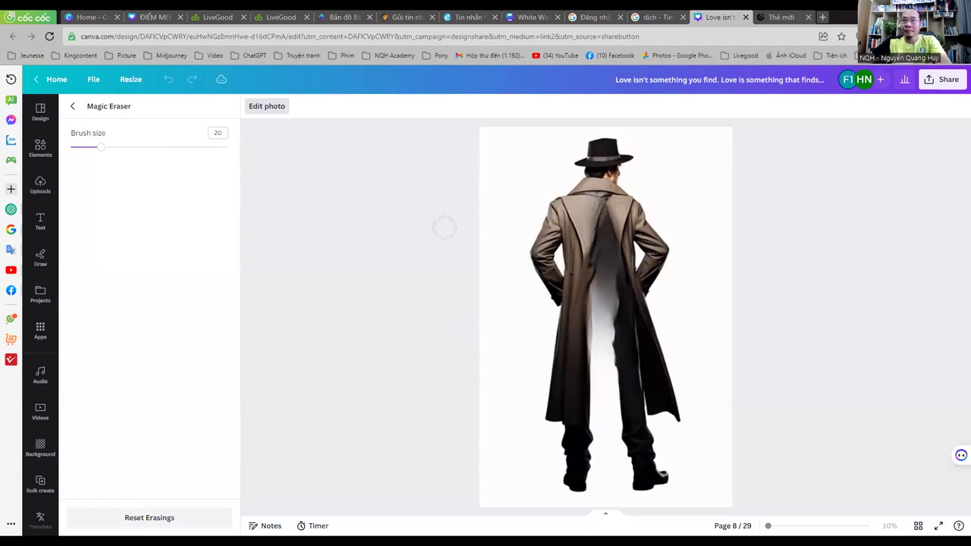
# Step: Erase the remaining dark patches and seams on the coat's back and the gap at its hem with Magic Eraser
pyautogui.moveTo(578, 211); pyautogui.dragTo(614, 205)
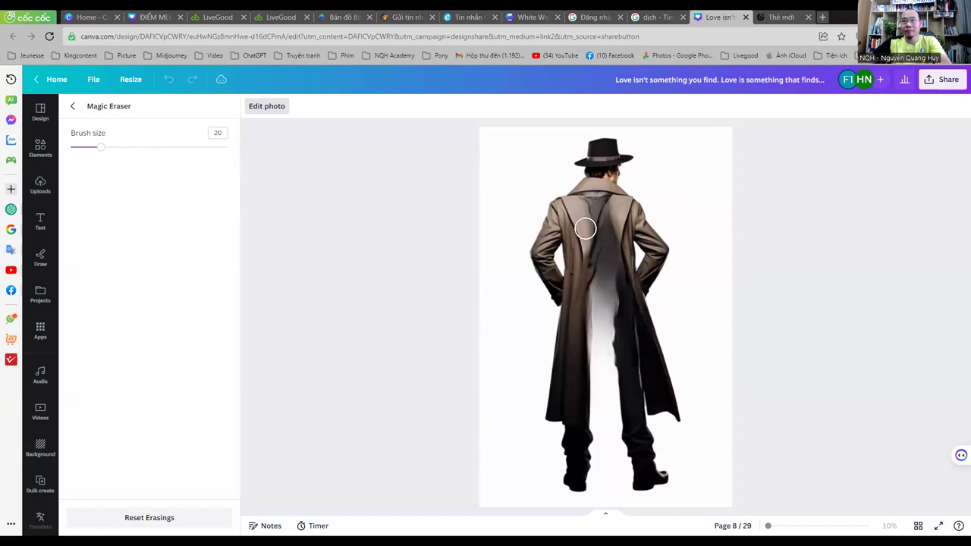
pyautogui.moveTo(585, 228); pyautogui.dragTo(615, 229)
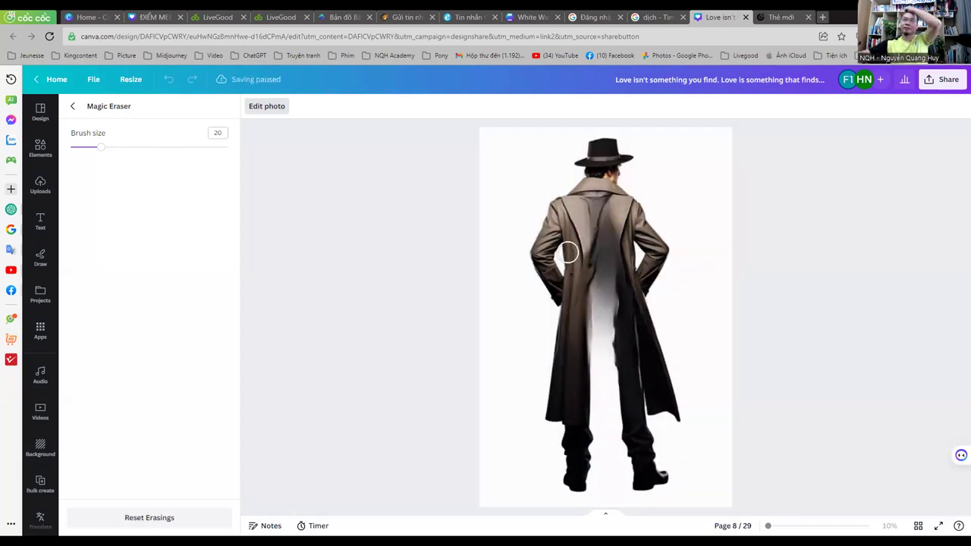
pyautogui.moveTo(574, 200); pyautogui.dragTo(595, 301)
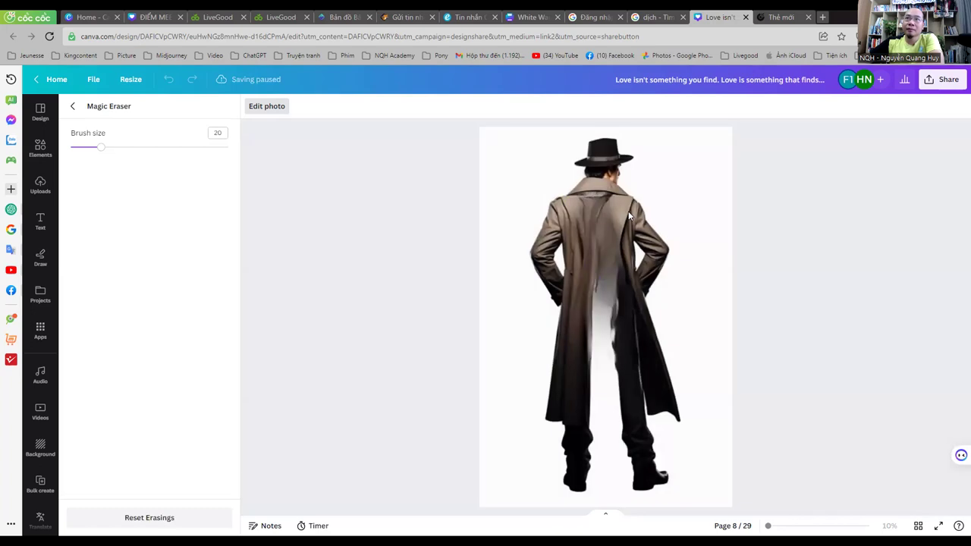
pyautogui.moveTo(630, 202)
pyautogui.mouseDown()
pyautogui.moveTo(613, 234)
pyautogui.moveTo(619, 296)
pyautogui.mouseUp()
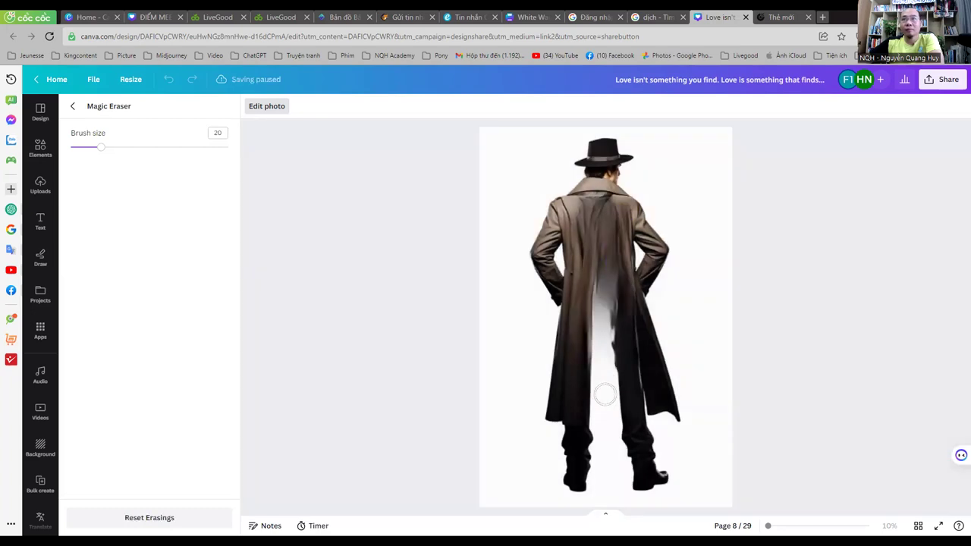
pyautogui.moveTo(585, 412); pyautogui.dragTo(634, 407)
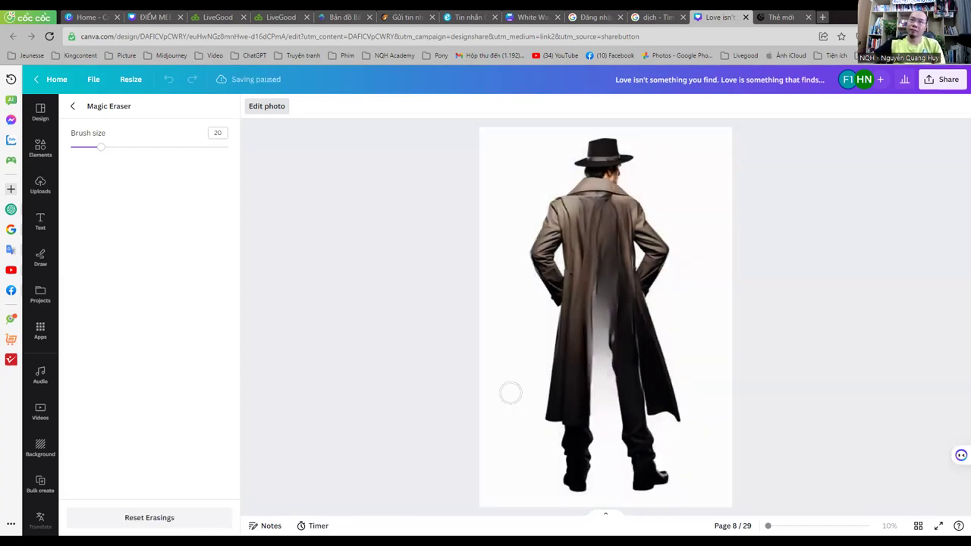
pyautogui.click(74, 107)
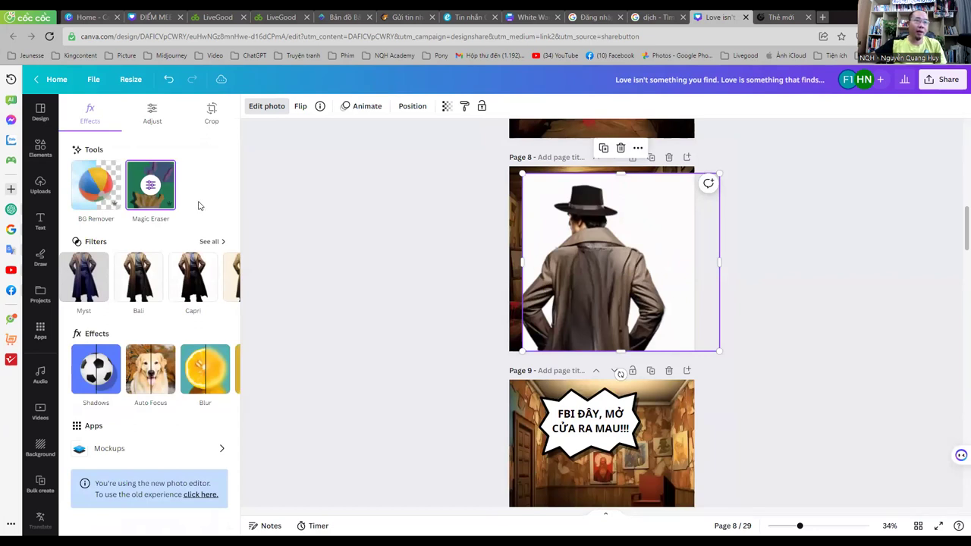
# Step: Move the retouched detective image left and down on page 8, past the page's left and lower edges
pyautogui.click(225, 371)
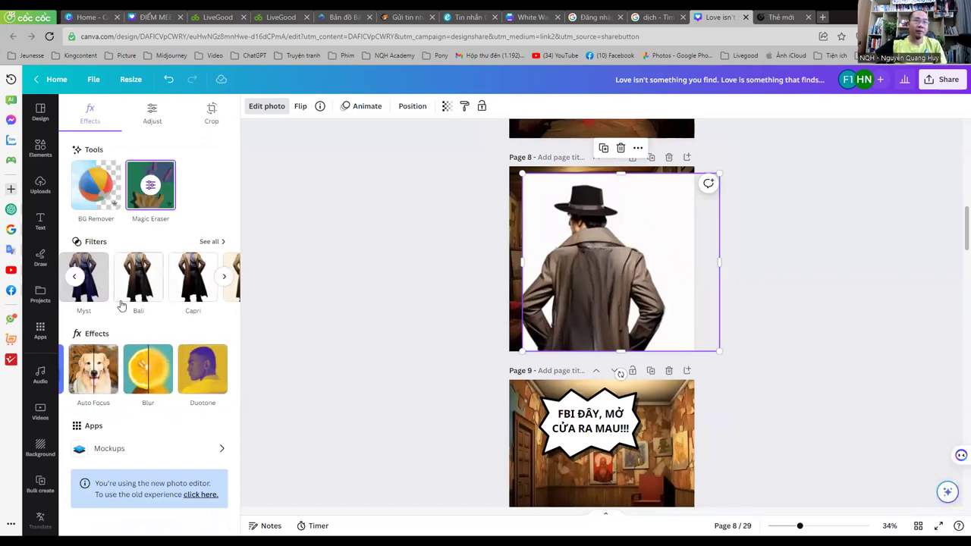
pyautogui.click(73, 370)
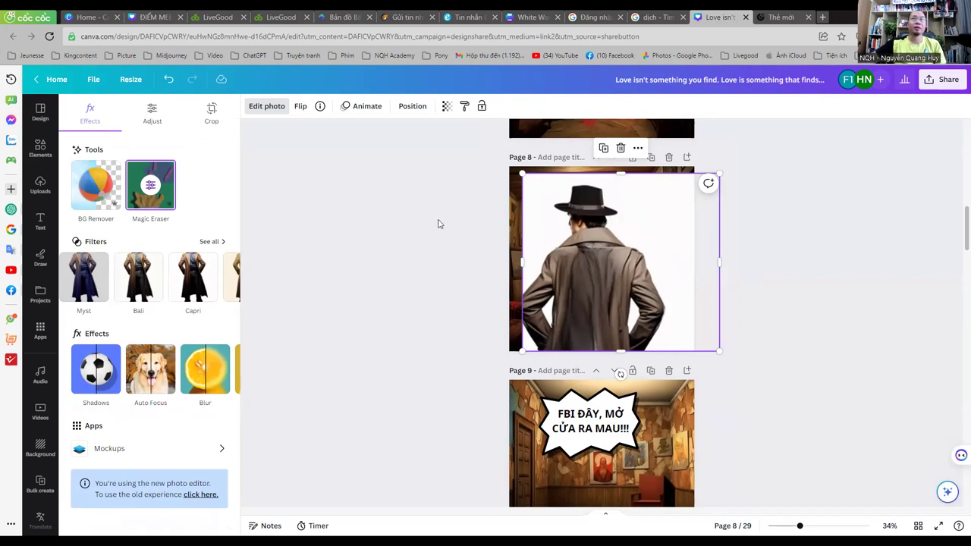
pyautogui.moveTo(553, 251); pyautogui.dragTo(584, 266)
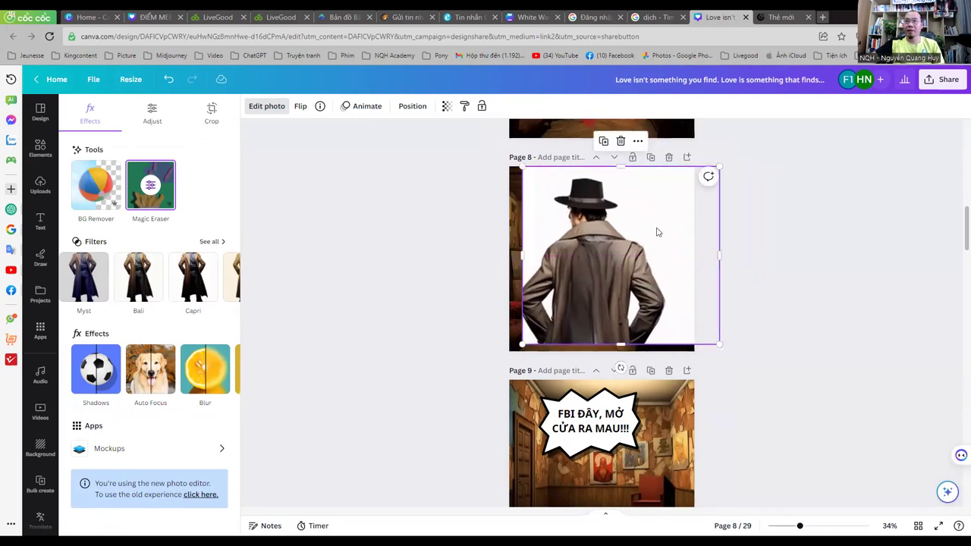
pyautogui.rightClick(592, 242)
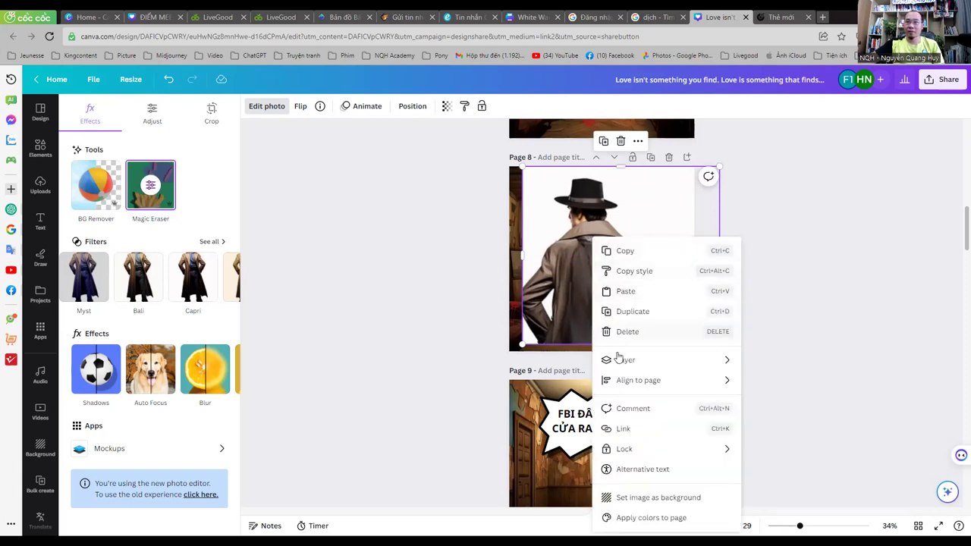
pyautogui.click(425, 309)
pyautogui.moveTo(670, 239); pyautogui.dragTo(627, 266)
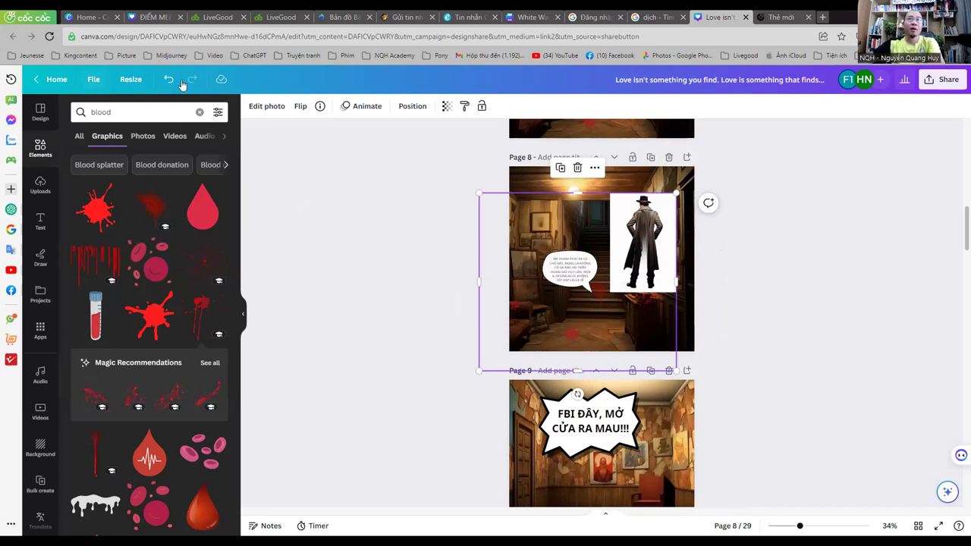
# Step: Switch to the Canva home page and create a blank square Instagram Post design
pyautogui.click(149, 14)
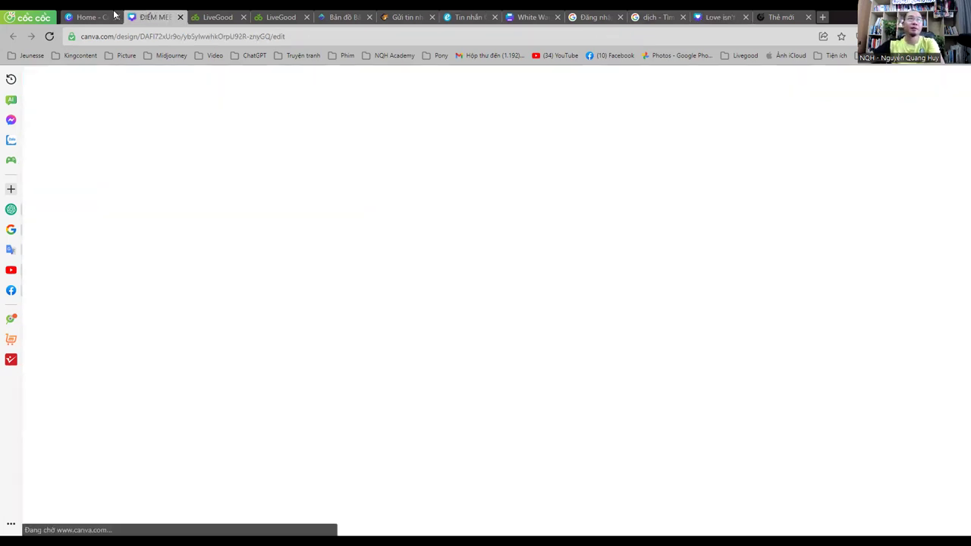
pyautogui.click(82, 13)
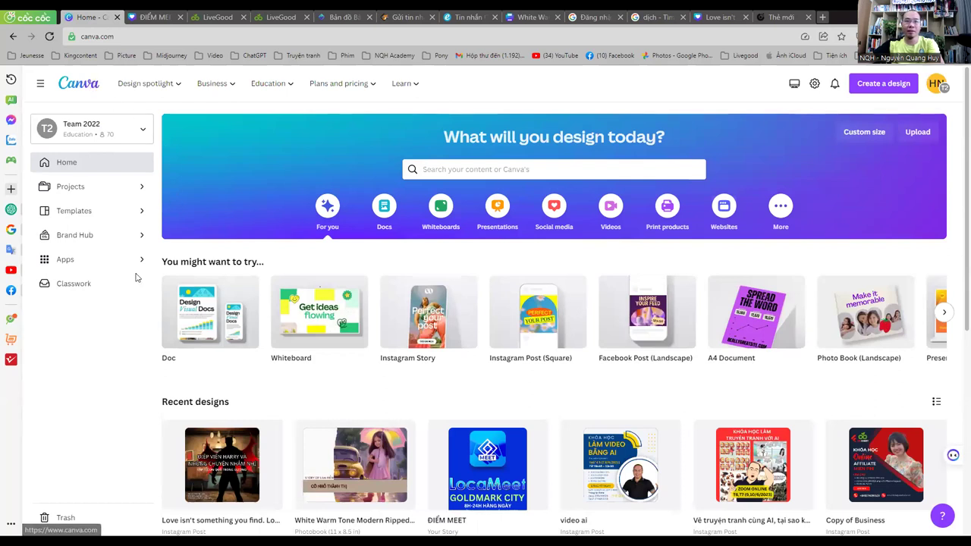
pyautogui.click(141, 130)
pyautogui.click(97, 79)
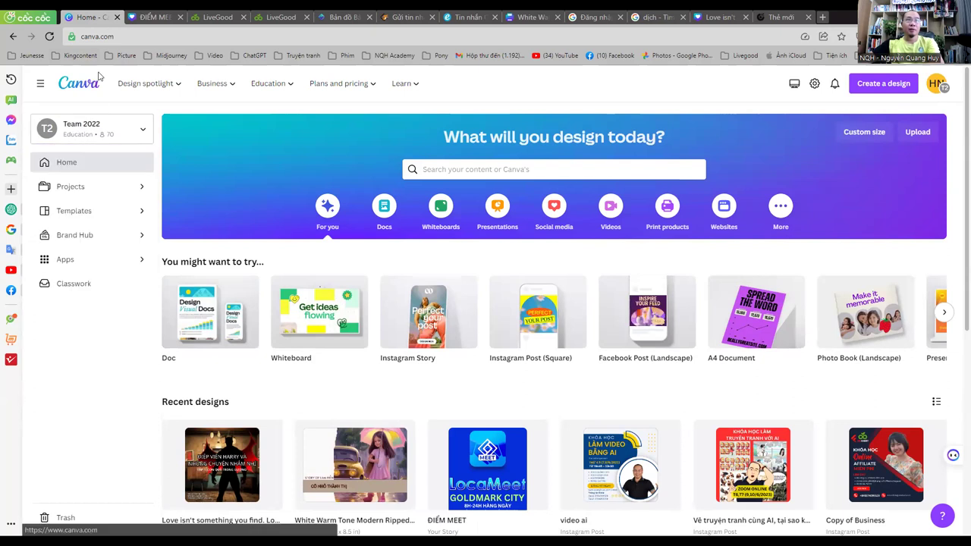
pyautogui.scroll(-3, 172, 414)
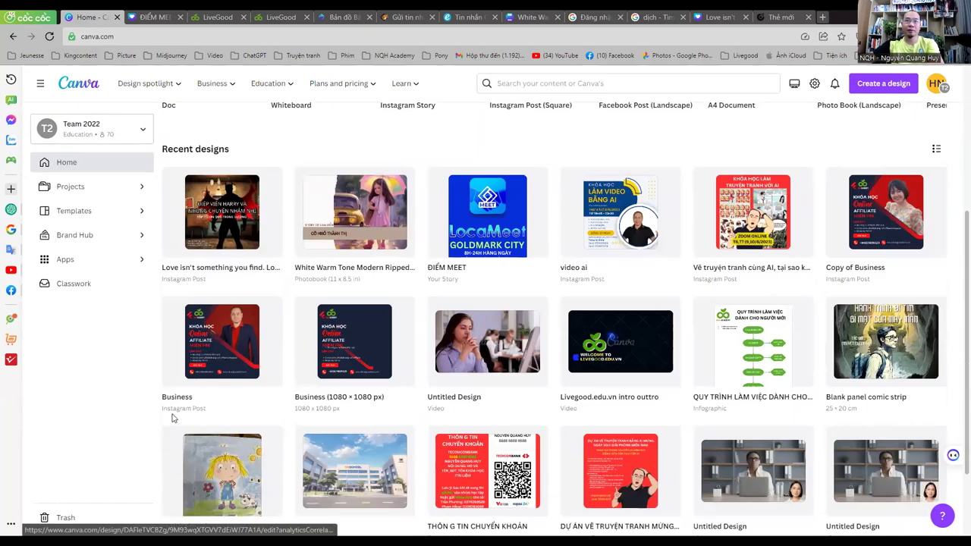
pyautogui.scroll(3, 173, 415)
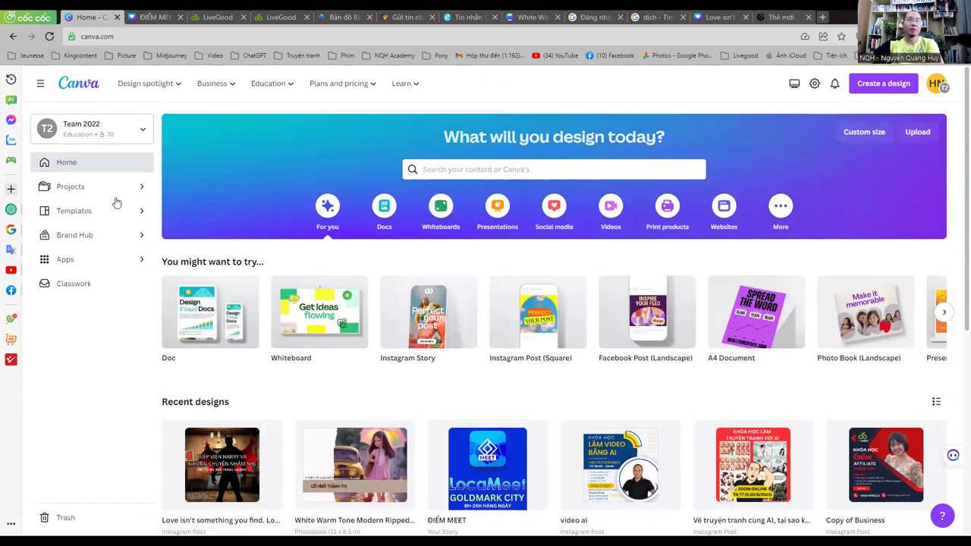
pyautogui.click(538, 311)
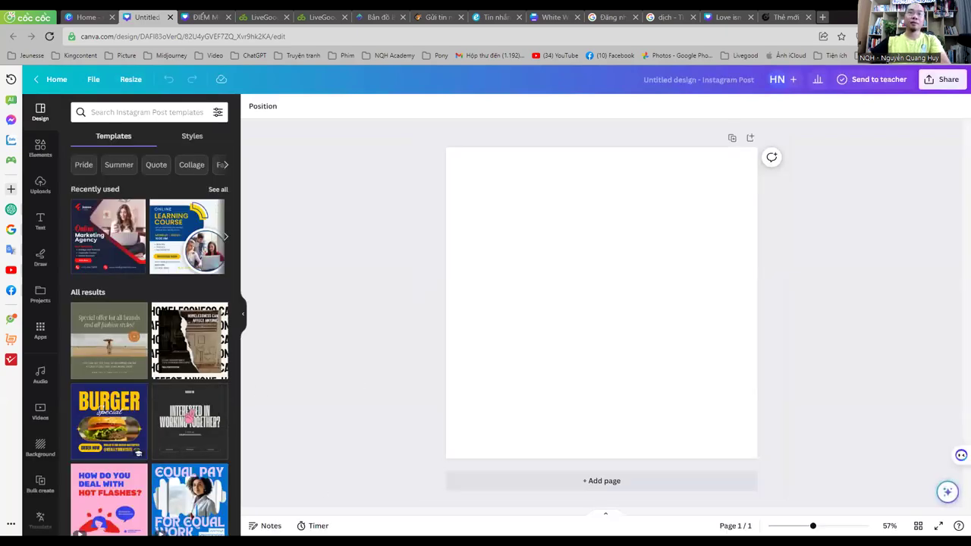
# Step: Copy the detective image from the comic into the blank square design and align it with the page's upper edge
pyautogui.click(721, 16)
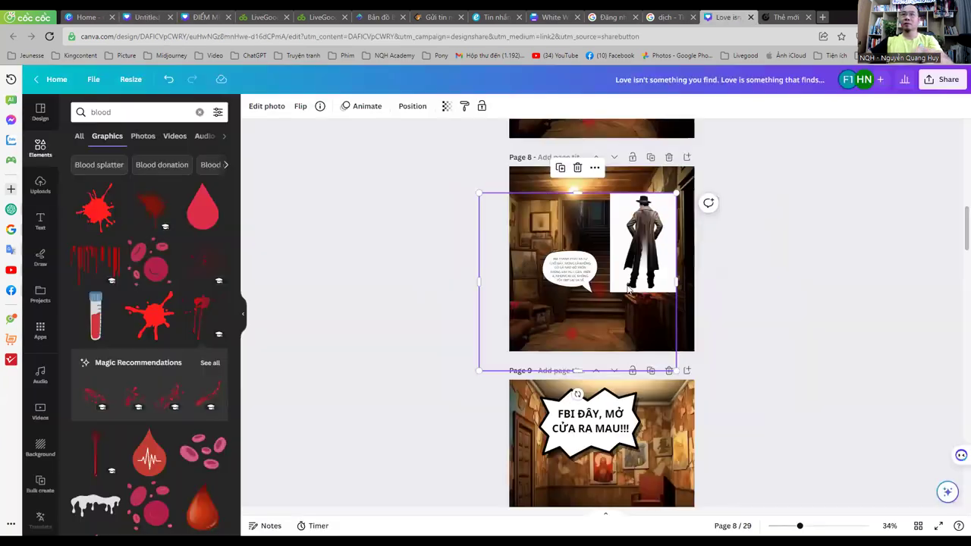
pyautogui.click(146, 17)
pyautogui.hotkey('ctrl', 'v')
pyautogui.moveTo(590, 329); pyautogui.dragTo(670, 266)
pyautogui.moveTo(670, 362); pyautogui.dragTo(654, 369)
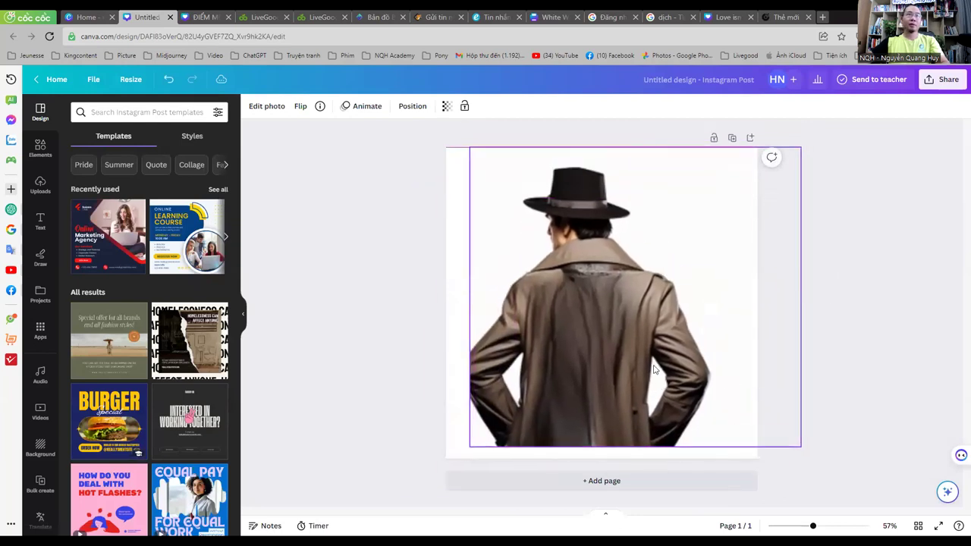
# Step: Check which photo editing tools and effects are available for the copied detective image
pyautogui.click(266, 106)
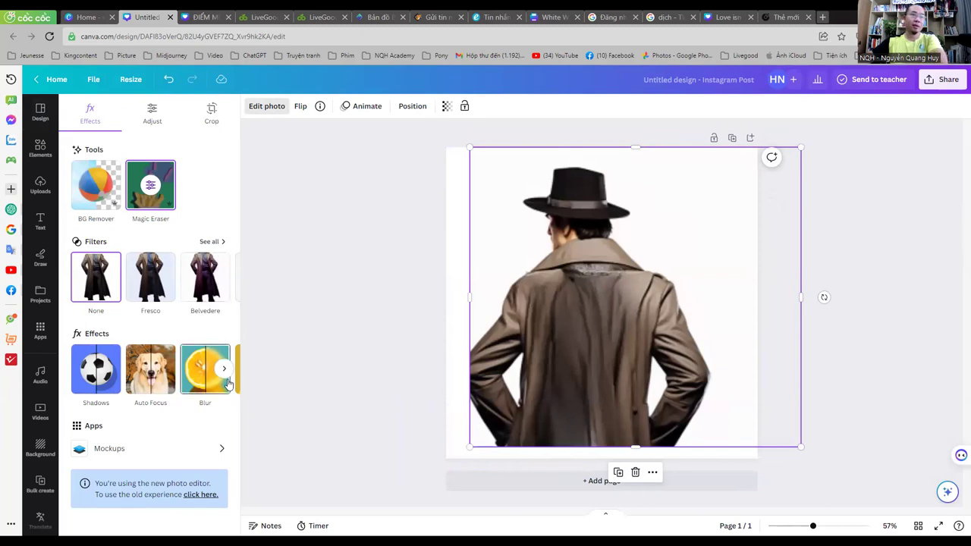
pyautogui.click(225, 372)
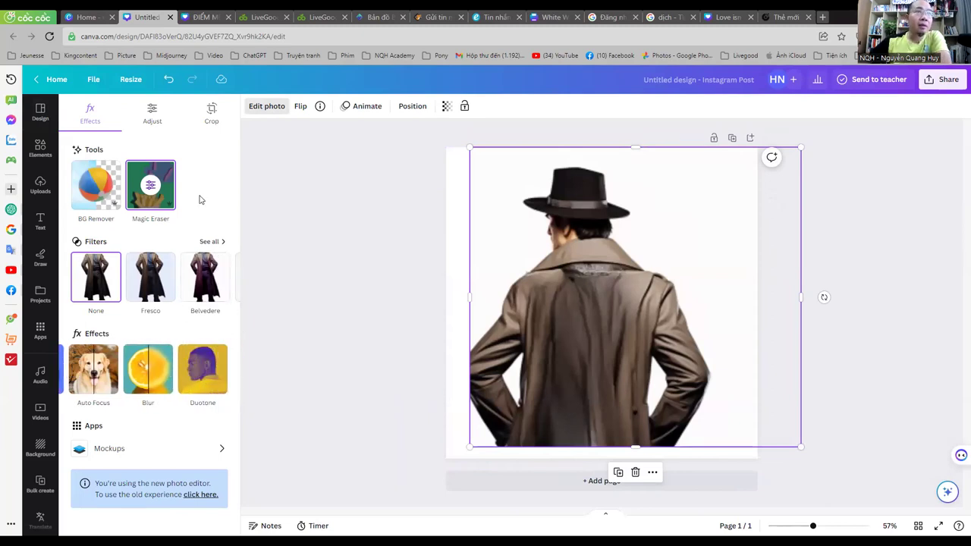
pyautogui.click(266, 202)
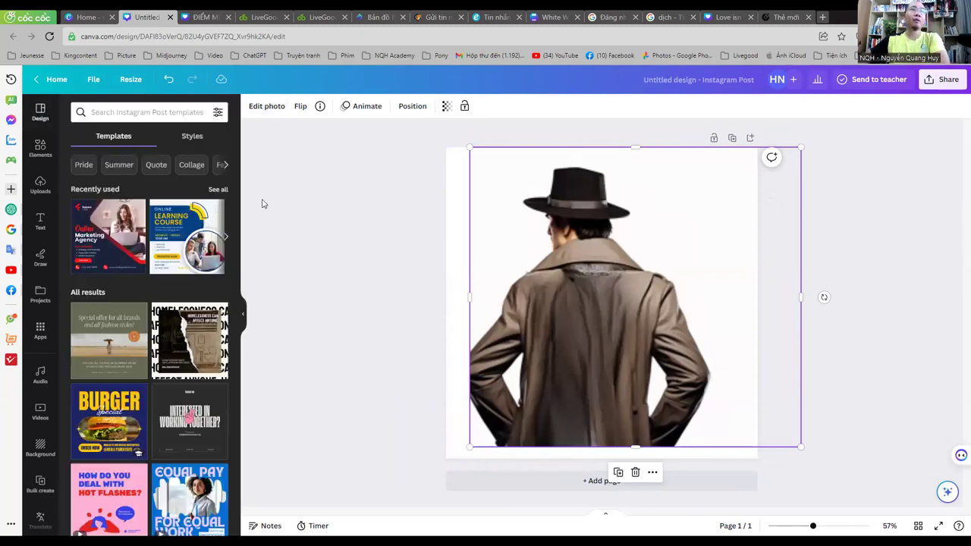
# Step: Switch to the NQH Academy team, create a blank Instagram Story design and paste the detective image into it
pyautogui.click(59, 82)
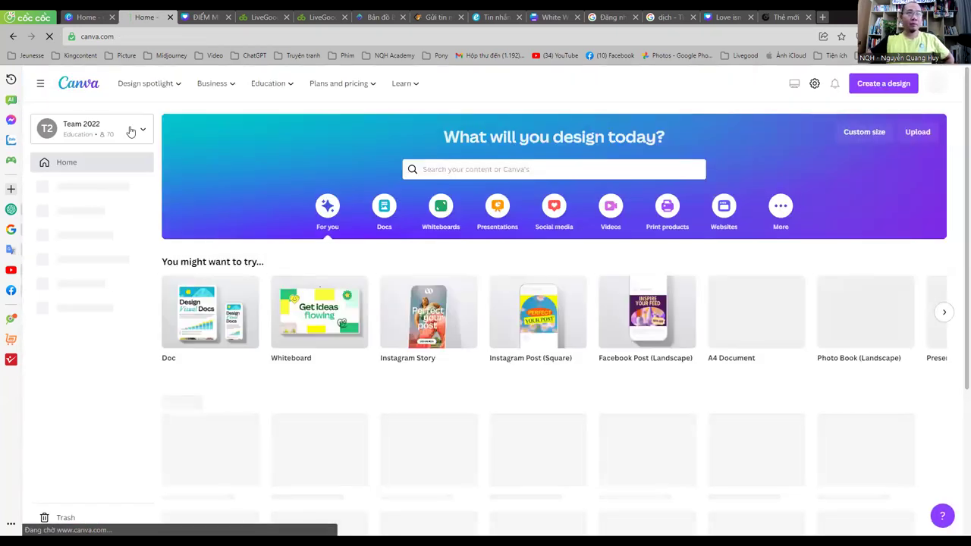
pyautogui.click(131, 131)
pyautogui.scroll(-2, 122, 243)
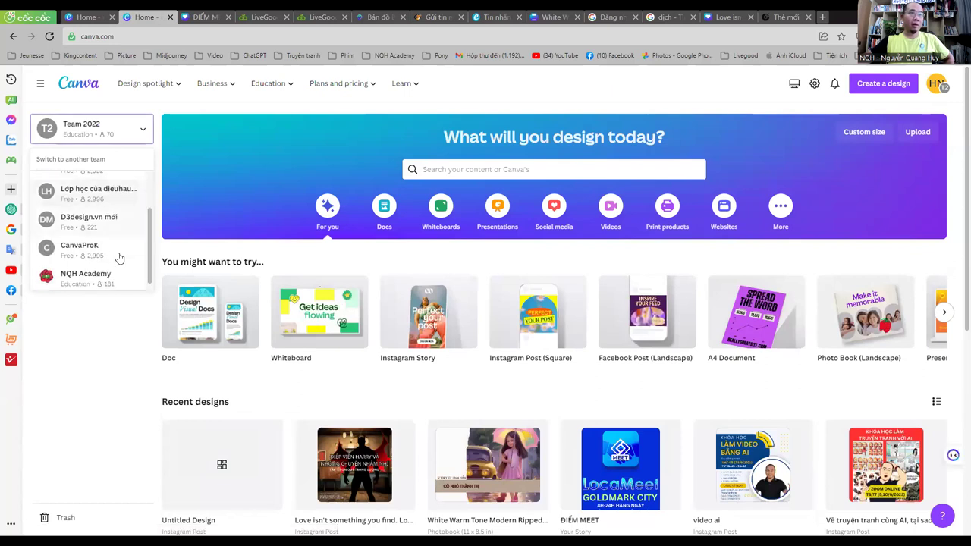
pyautogui.click(87, 272)
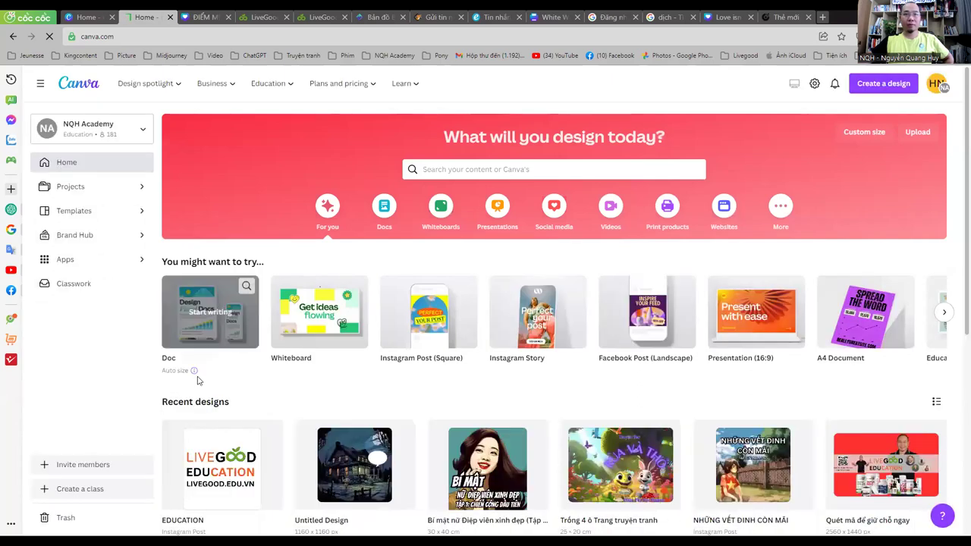
pyautogui.scroll(-2, 190, 383)
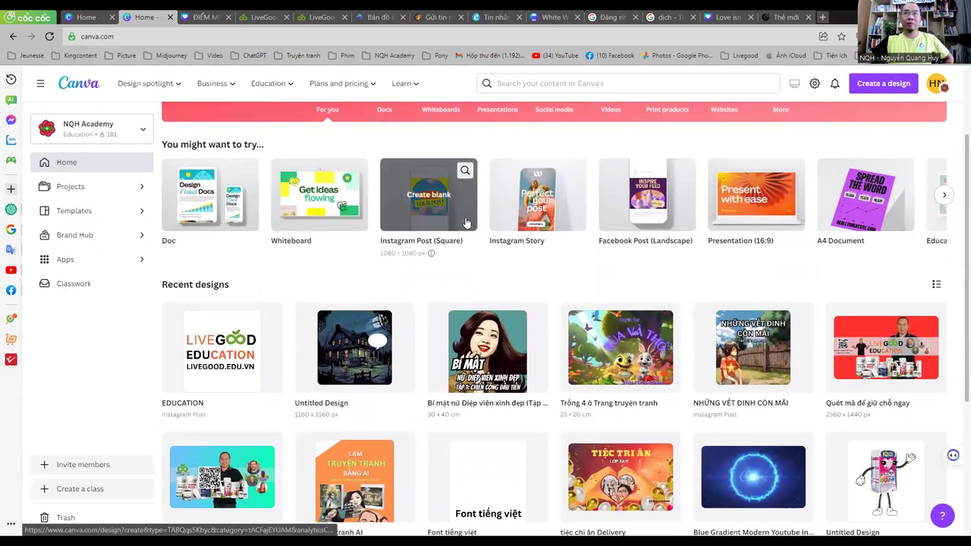
pyautogui.click(529, 206)
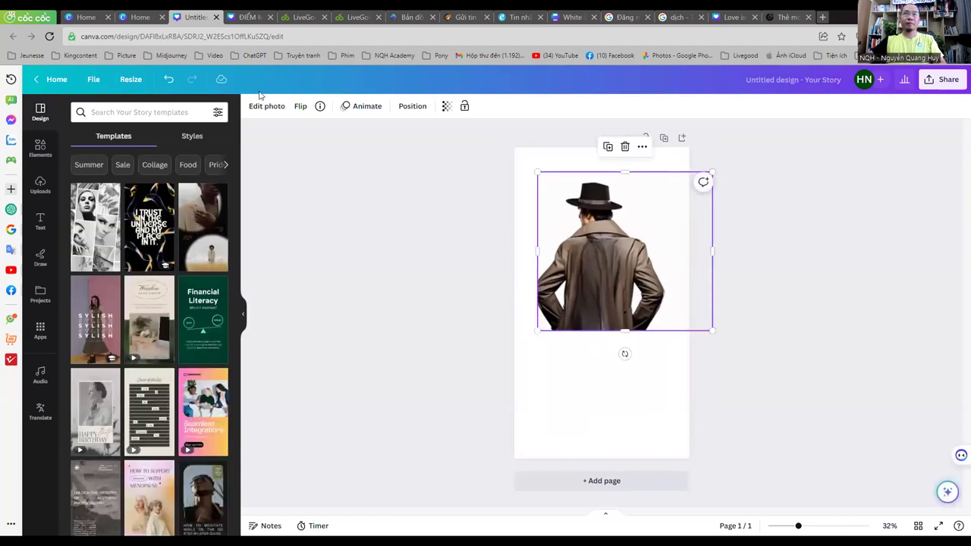
# Step: Extend the detective image's crop down to the boots, then scale and position the whole figure to fit the story page
pyautogui.click(266, 106)
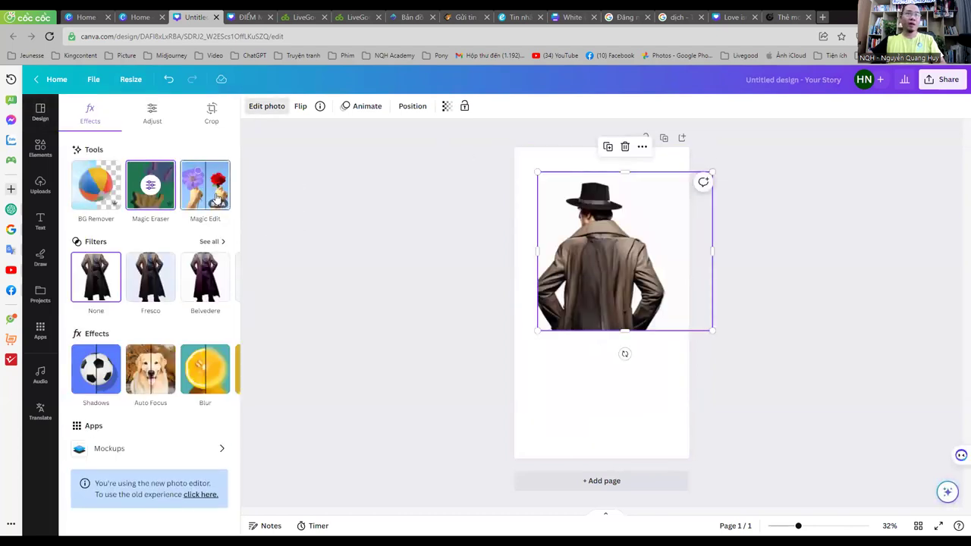
pyautogui.moveTo(625, 336); pyautogui.dragTo(618, 479)
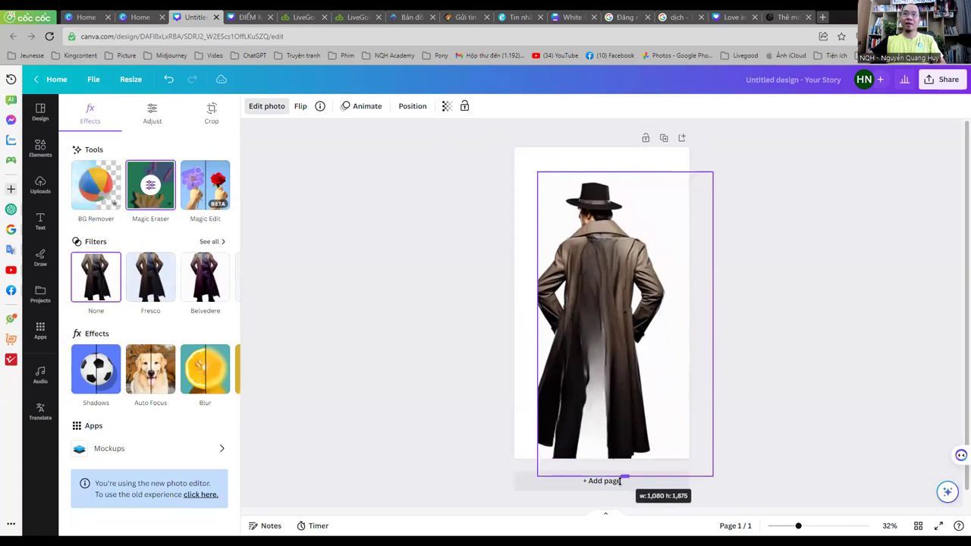
pyautogui.moveTo(623, 289); pyautogui.dragTo(612, 261)
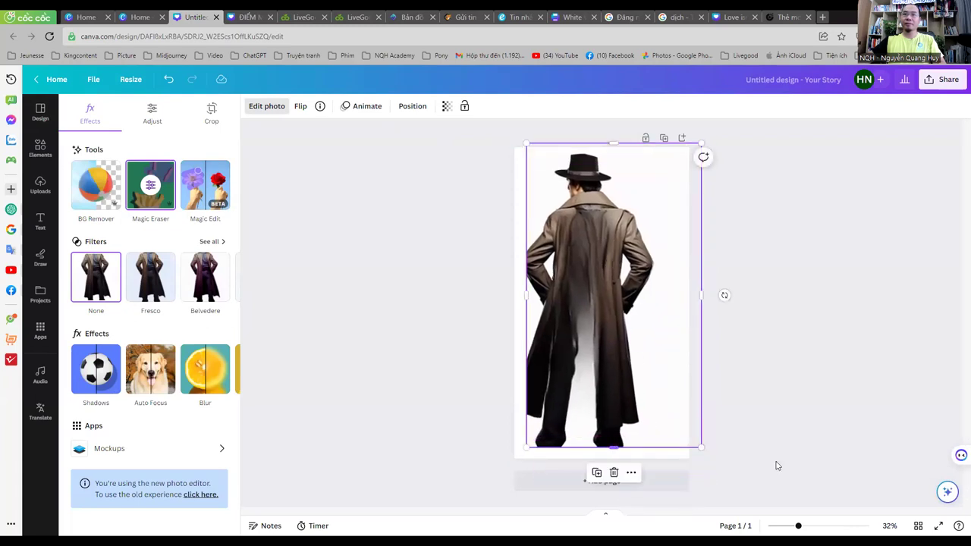
pyautogui.moveTo(702, 448); pyautogui.dragTo(672, 397)
pyautogui.moveTo(598, 397); pyautogui.dragTo(598, 453)
pyautogui.moveTo(608, 414)
pyautogui.mouseDown()
pyautogui.moveTo(634, 414)
pyautogui.moveTo(620, 413)
pyautogui.mouseUp()
# Step: Replace the Magic Eraser changes with Magic Edit and brush over the open back of the detective's coat from collar to hem
pyautogui.click(203, 193)
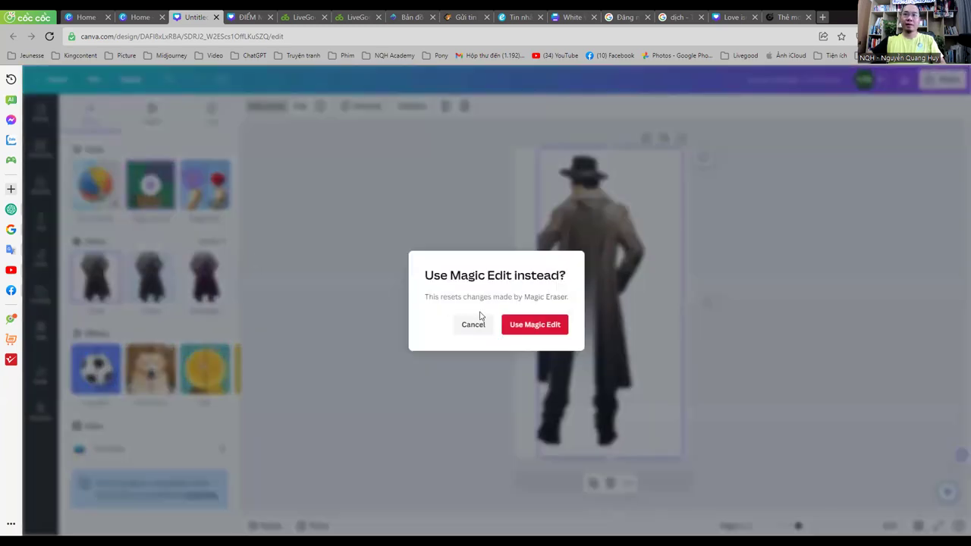
pyautogui.click(508, 326)
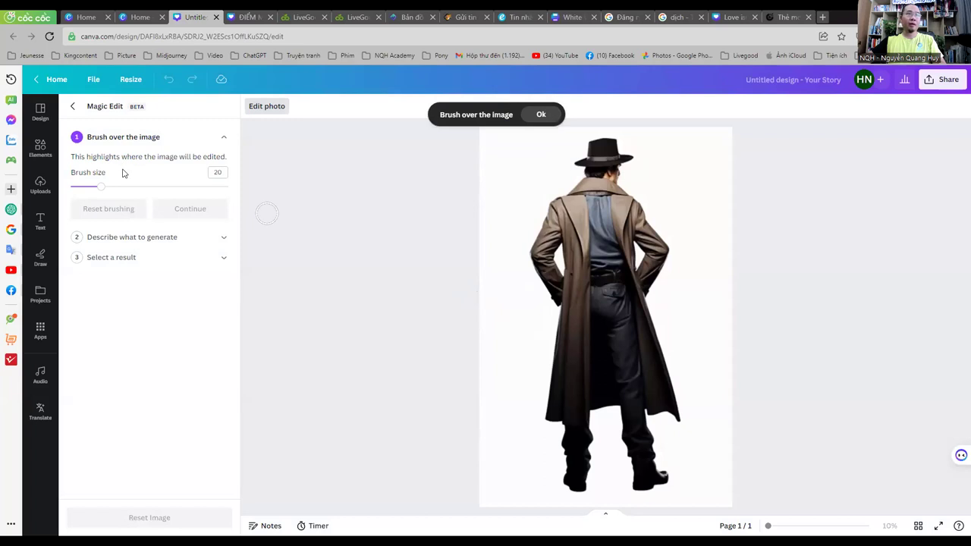
pyautogui.moveTo(567, 202)
pyautogui.mouseDown()
pyautogui.moveTo(620, 208)
pyautogui.moveTo(582, 234)
pyautogui.moveTo(588, 221)
pyautogui.moveTo(599, 229)
pyautogui.moveTo(619, 267)
pyautogui.moveTo(612, 233)
pyautogui.moveTo(578, 213)
pyautogui.moveTo(593, 270)
pyautogui.moveTo(582, 403)
pyautogui.moveTo(658, 399)
pyautogui.moveTo(616, 259)
pyautogui.moveTo(637, 325)
pyautogui.moveTo(627, 294)
pyautogui.moveTo(635, 370)
pyautogui.moveTo(601, 302)
pyautogui.moveTo(598, 312)
pyautogui.moveTo(607, 271)
pyautogui.moveTo(603, 385)
pyautogui.moveTo(601, 378)
pyautogui.moveTo(638, 396)
pyautogui.mouseUp()
pyautogui.moveTo(637, 341); pyautogui.dragTo(626, 355)
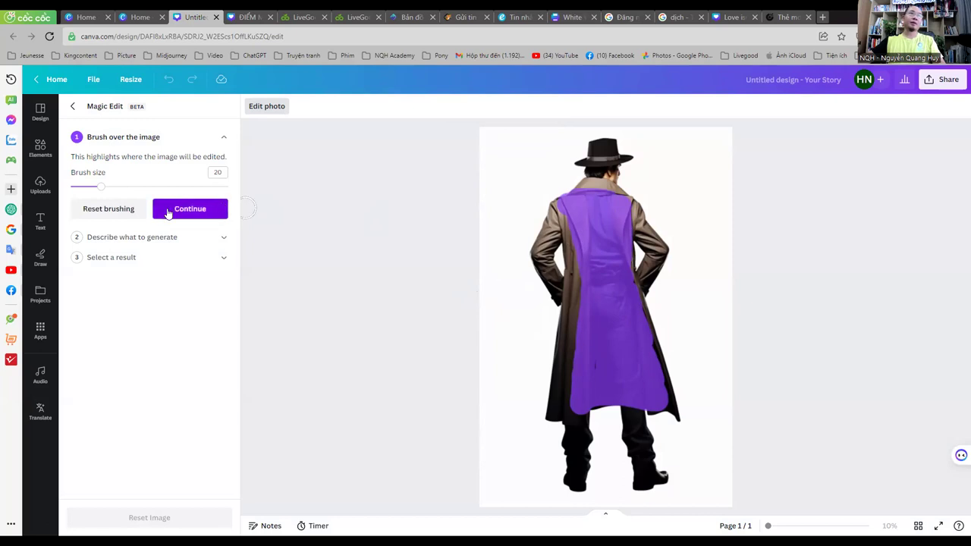
pyautogui.click(169, 212)
pyautogui.click(127, 215)
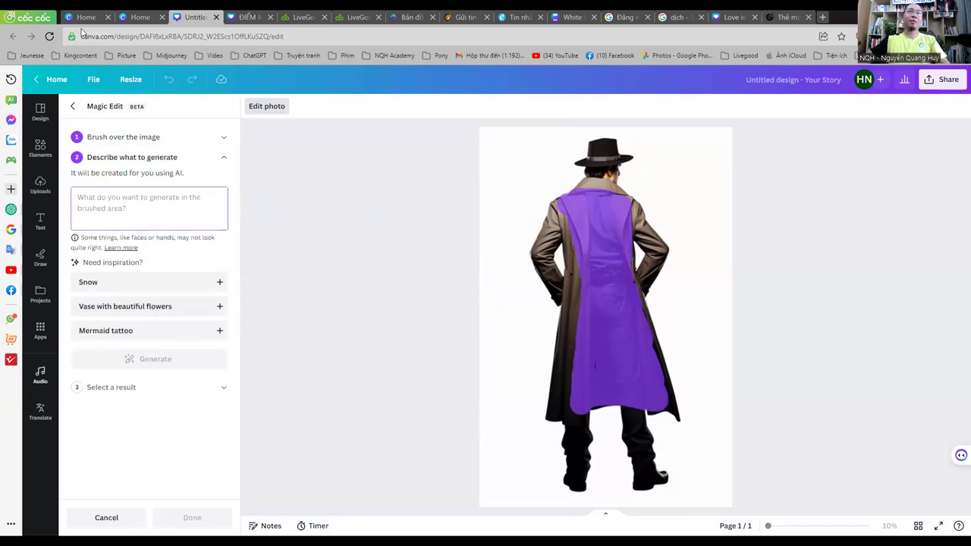
# Step: Switch to the Google translation page, translate "áo măng tô da bò nâu cũ" from Vietnamese to English and copy the translation
pyautogui.click(671, 17)
pyautogui.tripleClick(245, 200)
pyautogui.write('áo măng to')
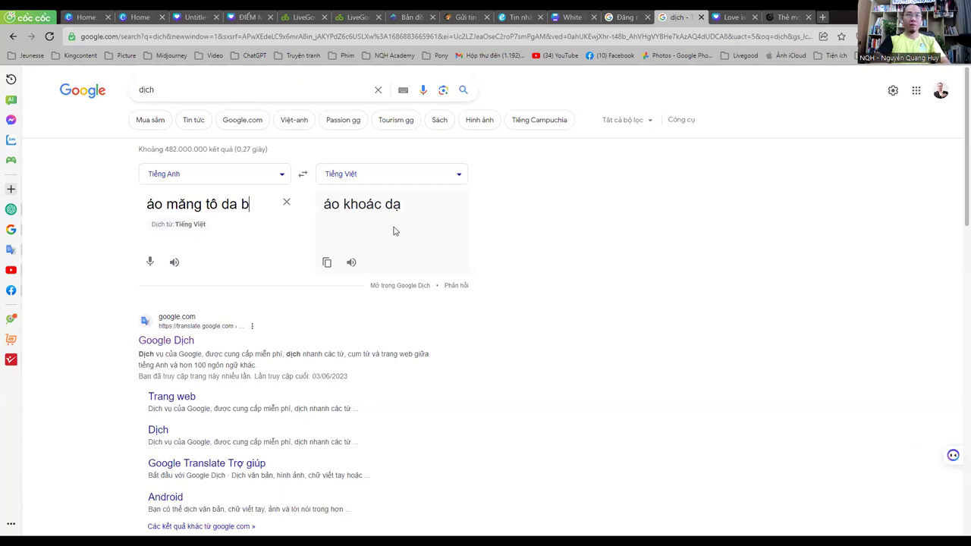
pyautogui.press('Return')
pyautogui.write('nâu,')
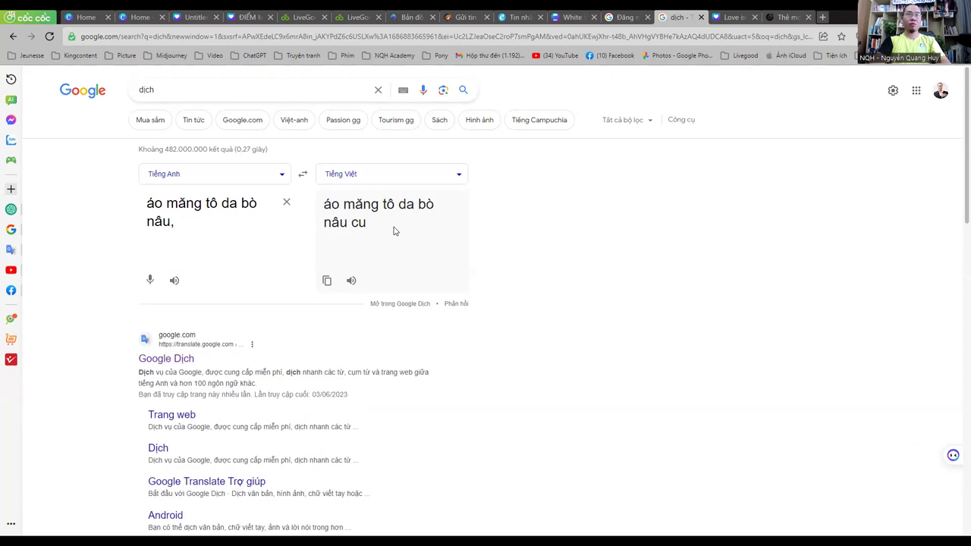
pyautogui.write(' cuũ')
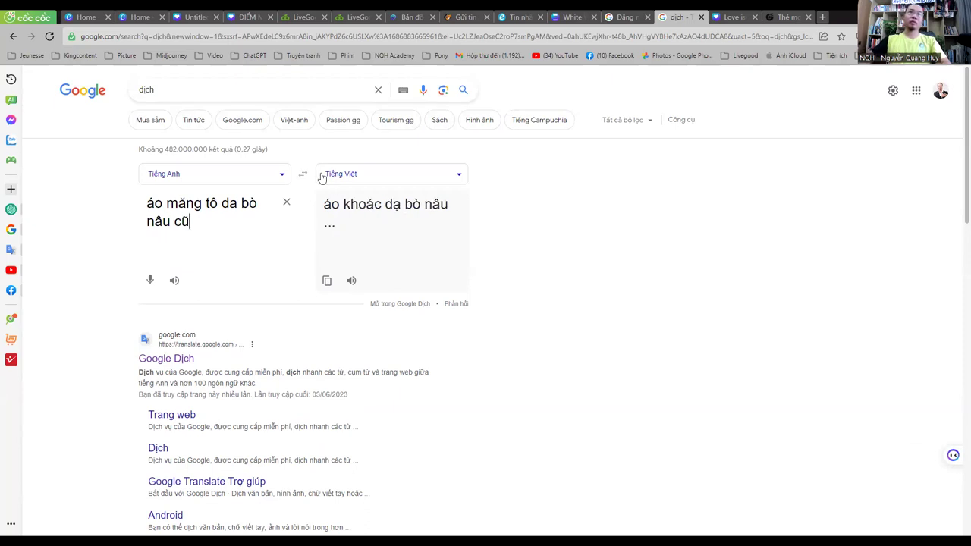
pyautogui.click(302, 174)
pyautogui.moveTo(439, 238); pyautogui.dragTo(323, 197)
pyautogui.hotkey('ctrl', 'c')
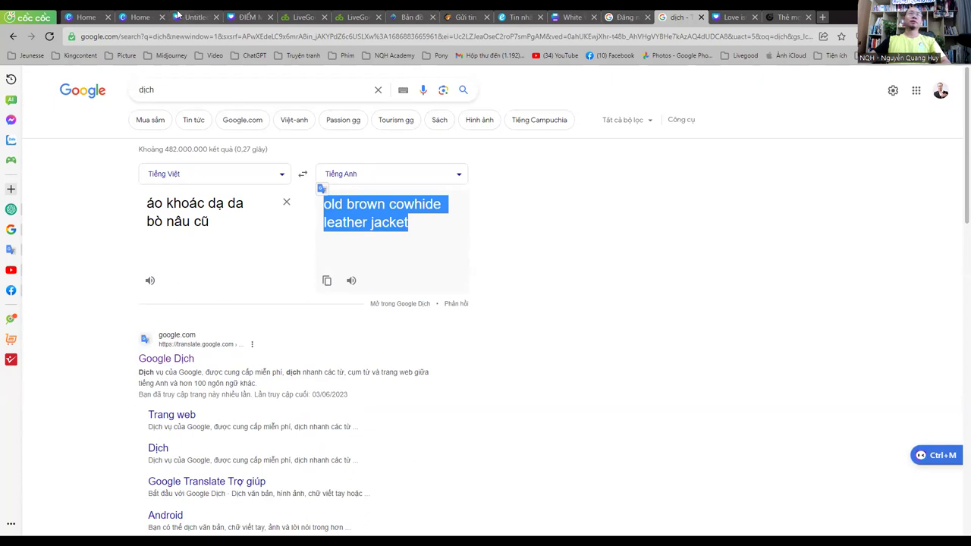
# Step: Close the LocaMeet poster design and generate Magic Edit results for the brushed coat back with the prompt "old brown cowhide leather jacket"
pyautogui.click(247, 17)
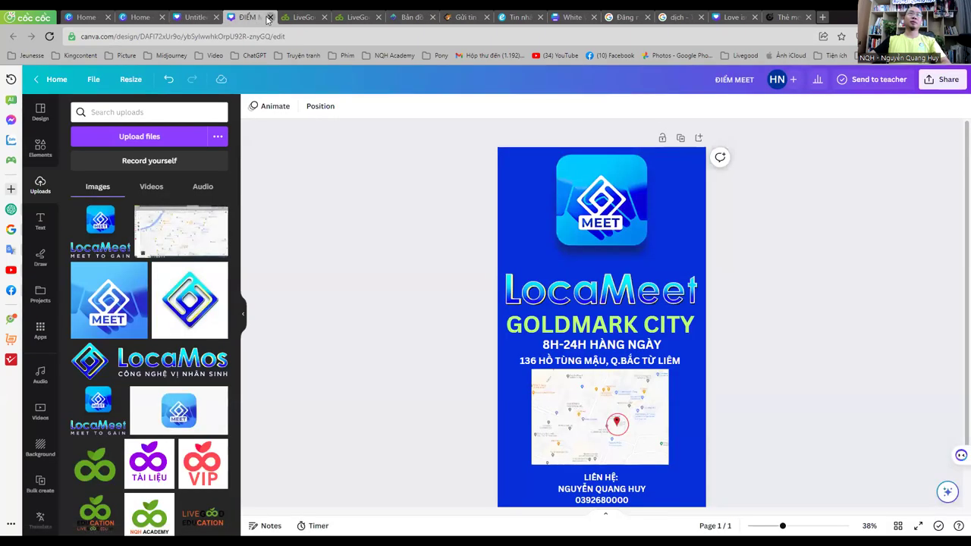
pyautogui.click(269, 16)
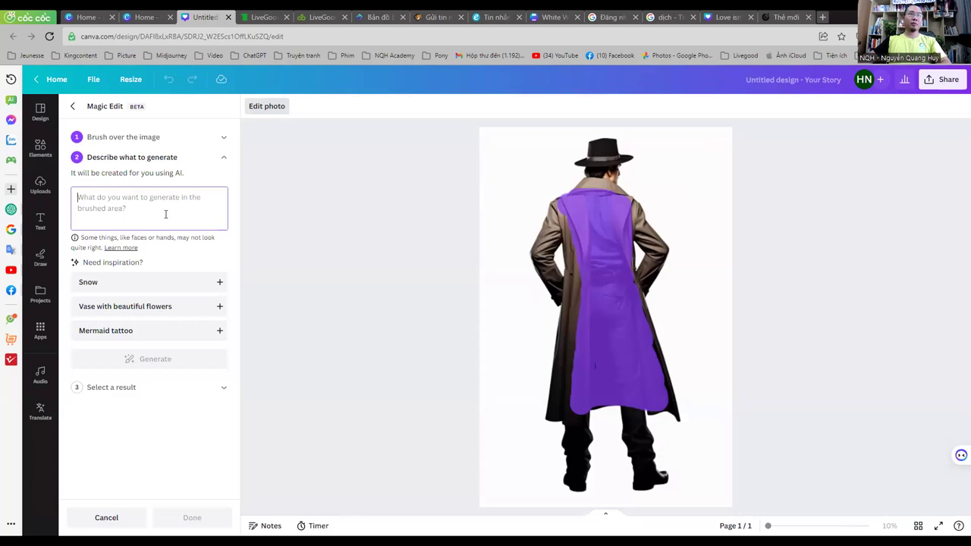
pyautogui.hotkey('ctrl', 'v')
pyautogui.click(156, 360)
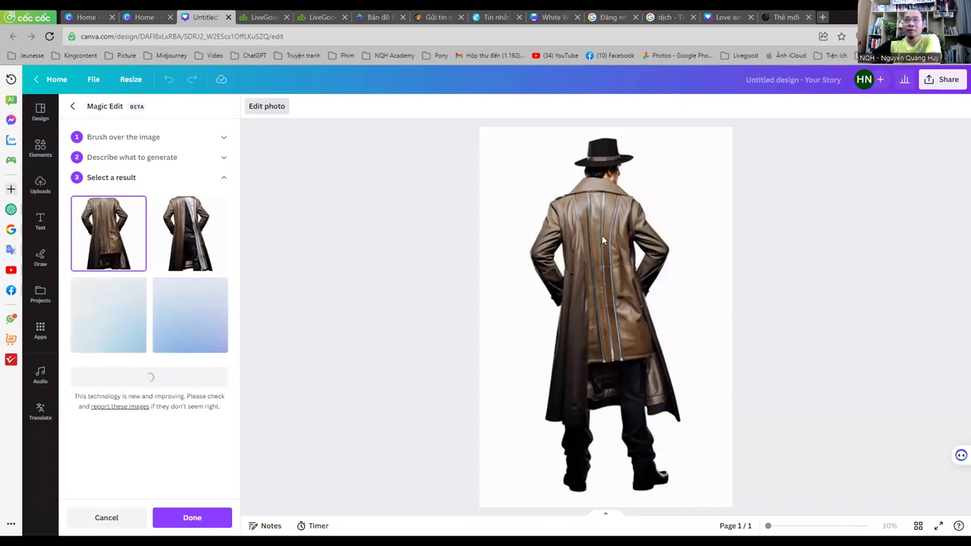
# Step: Apply the third result with the white shirt below the brown leather back, and widen the image's crop to include the detective's left elbow
pyautogui.click(97, 308)
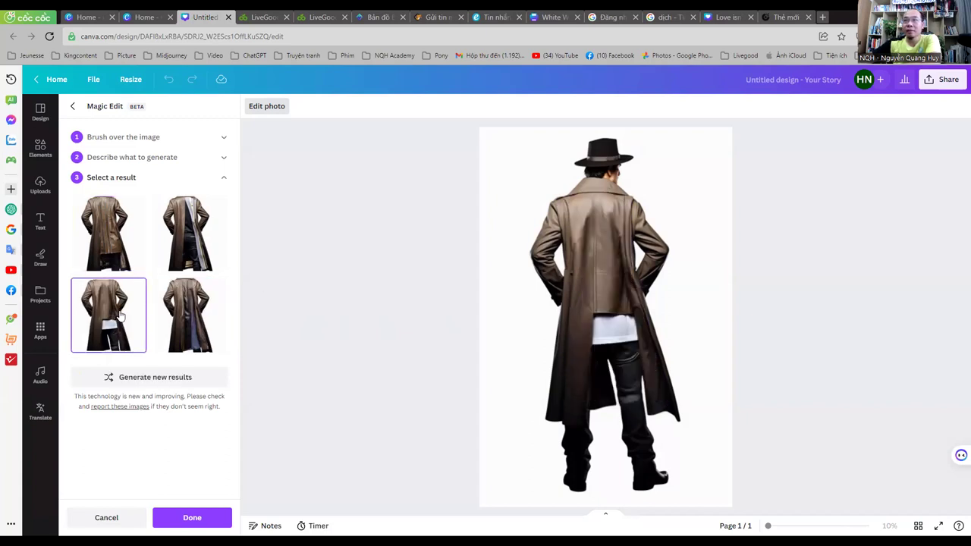
pyautogui.click(181, 329)
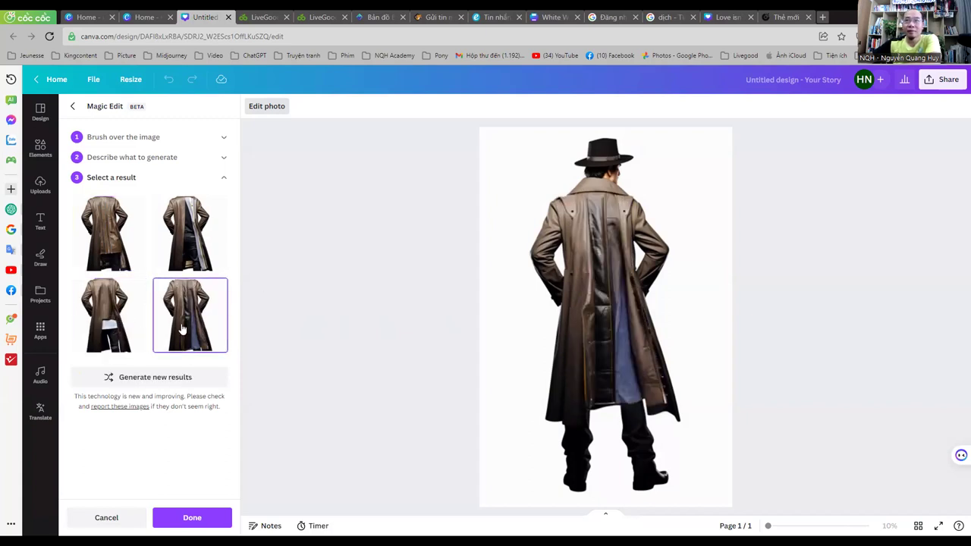
pyautogui.click(122, 334)
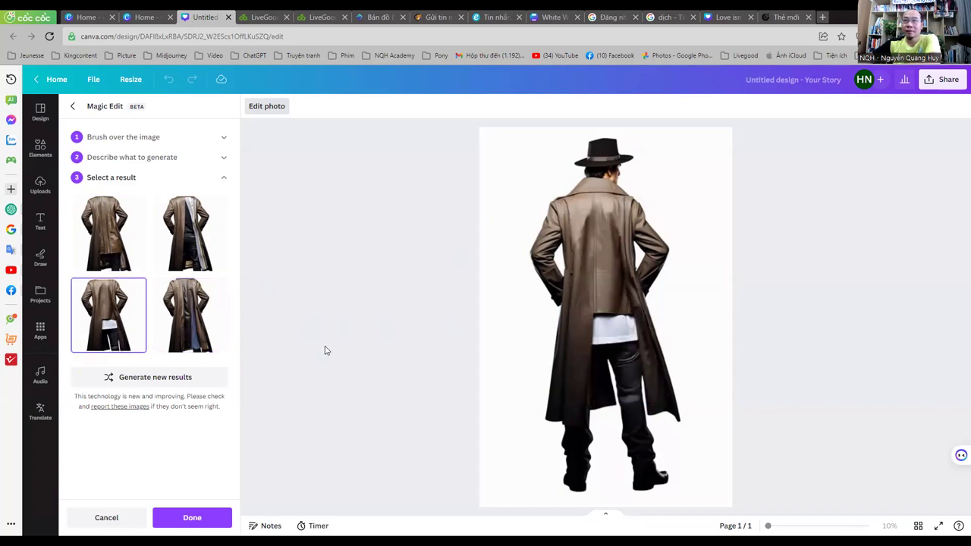
pyautogui.click(215, 522)
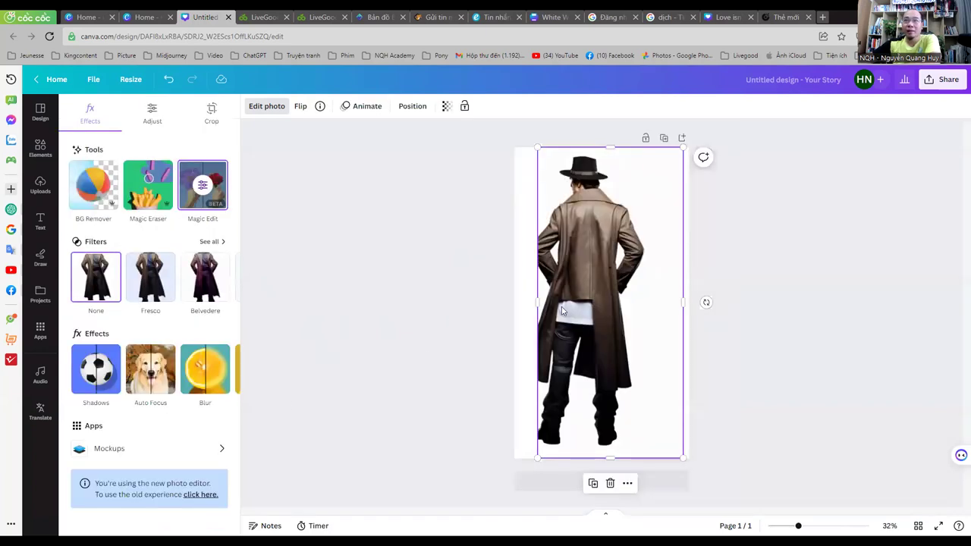
pyautogui.moveTo(535, 304); pyautogui.dragTo(511, 304)
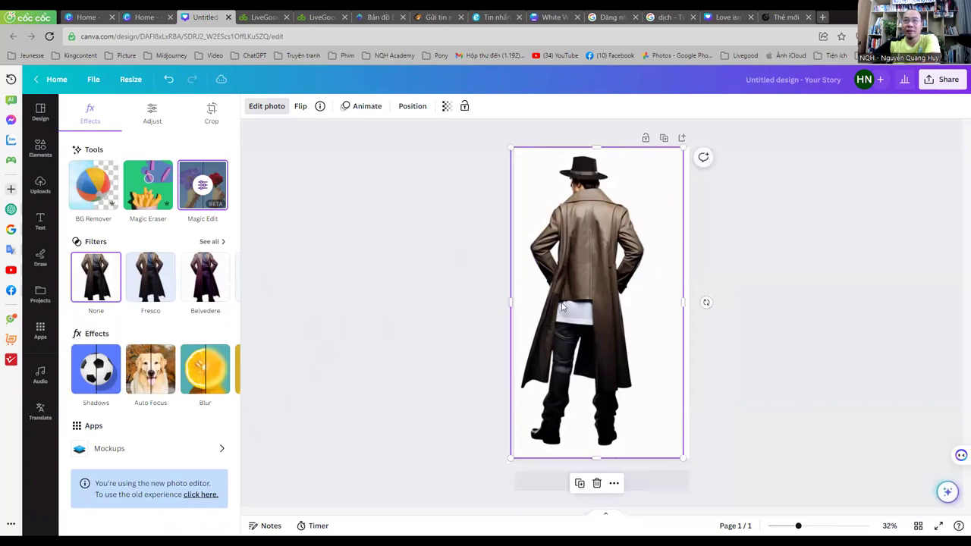
# Step: Brush over the white shirt and the gap in the lower coat with Magic Edit and generate results from the copied leather jacket prompt
pyautogui.click(203, 188)
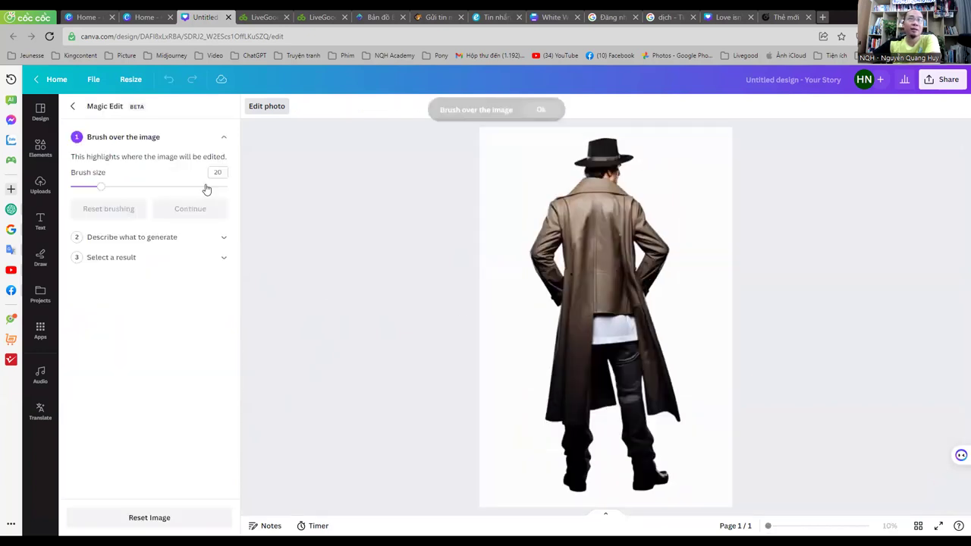
pyautogui.moveTo(591, 318)
pyautogui.mouseDown()
pyautogui.moveTo(622, 329)
pyautogui.moveTo(596, 341)
pyautogui.moveTo(644, 349)
pyautogui.moveTo(602, 373)
pyautogui.moveTo(615, 386)
pyautogui.moveTo(609, 372)
pyautogui.moveTo(601, 399)
pyautogui.moveTo(652, 405)
pyautogui.moveTo(645, 364)
pyautogui.moveTo(655, 392)
pyautogui.moveTo(611, 297)
pyautogui.moveTo(576, 340)
pyautogui.moveTo(587, 371)
pyautogui.moveTo(559, 354)
pyautogui.mouseUp()
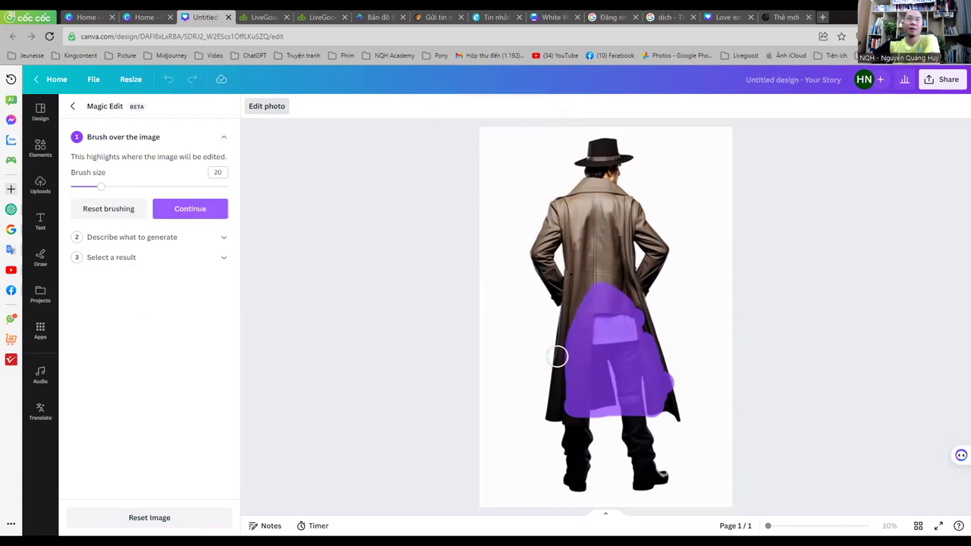
pyautogui.click(190, 209)
pyautogui.click(156, 214)
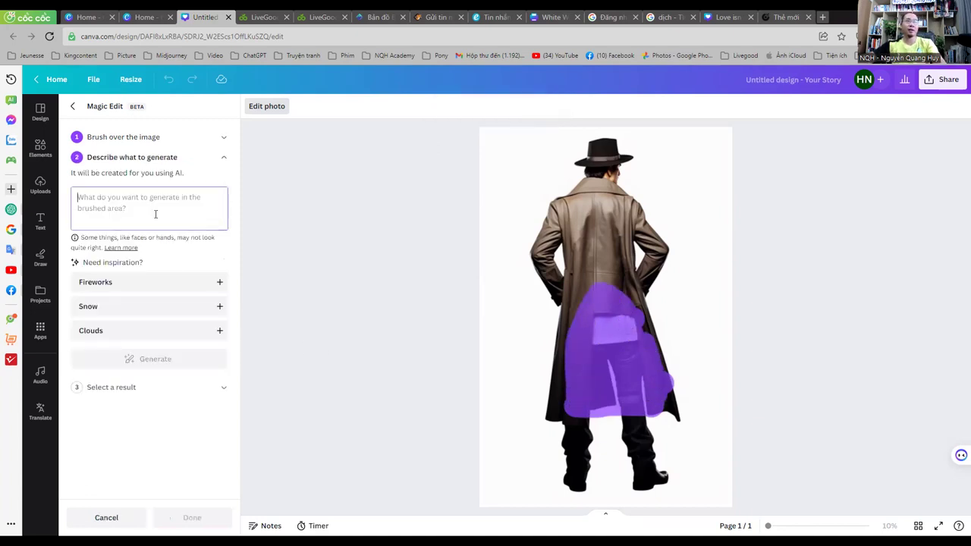
pyautogui.hotkey('ctrl', 'v')
pyautogui.click(156, 361)
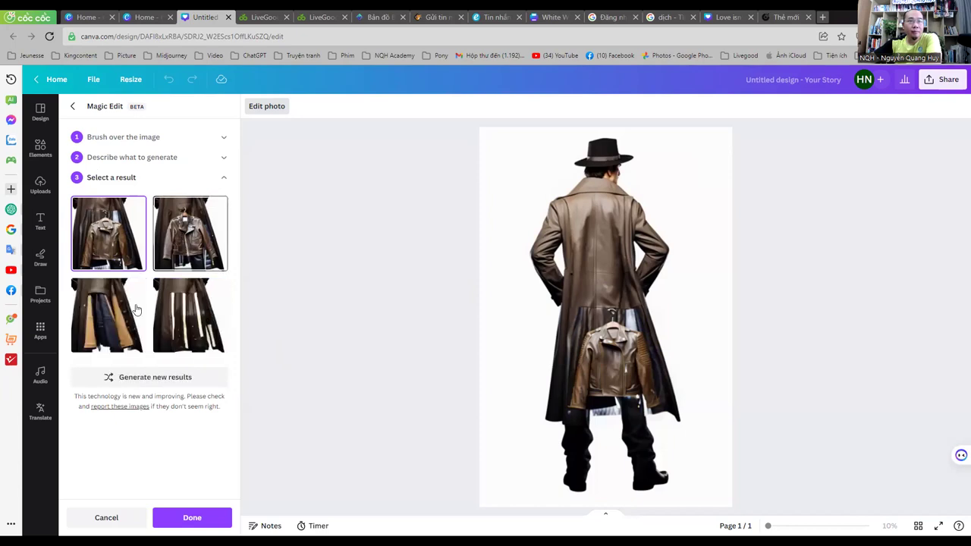
# Step: Compare the four generated versions of the lower coat on the detective image
pyautogui.click(133, 325)
pyautogui.click(182, 320)
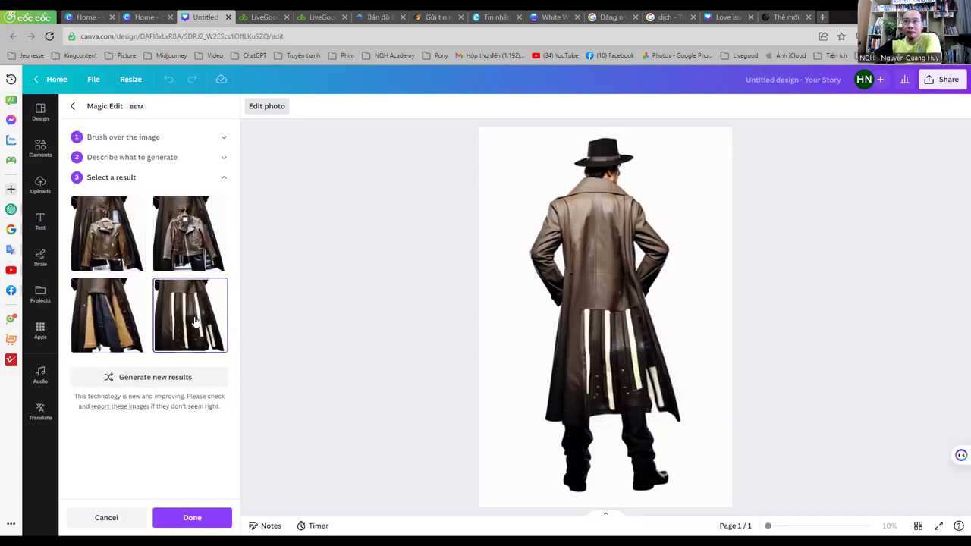
pyautogui.click(193, 242)
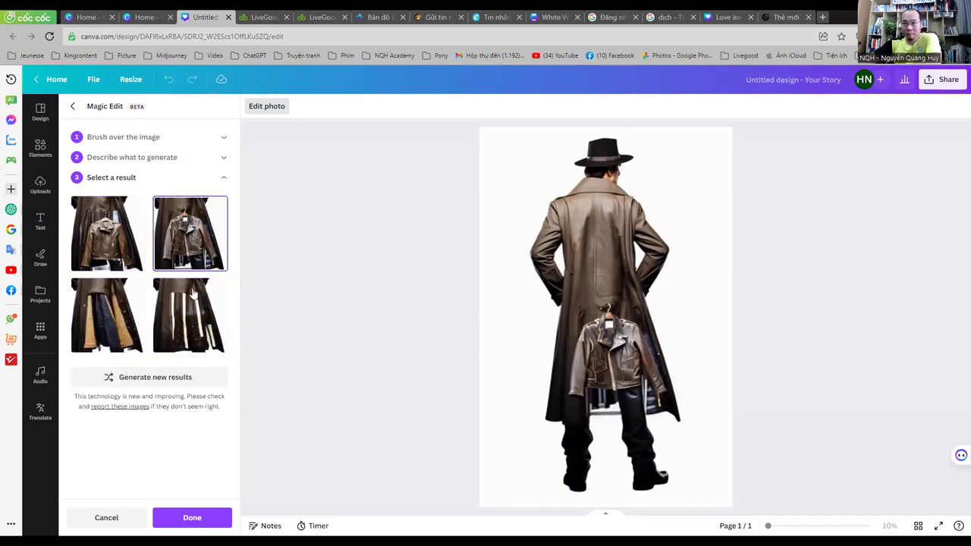
pyautogui.click(194, 311)
pyautogui.click(108, 254)
pyautogui.click(141, 328)
pyautogui.click(186, 329)
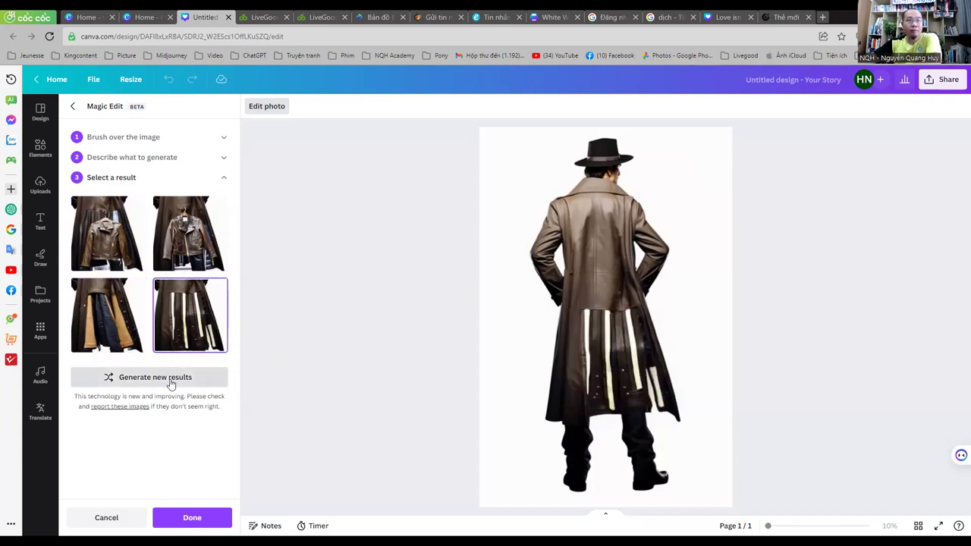
# Step: Generate new results for the lower coat and apply the third one, the brown leather panel with a cream strip
pyautogui.click(171, 380)
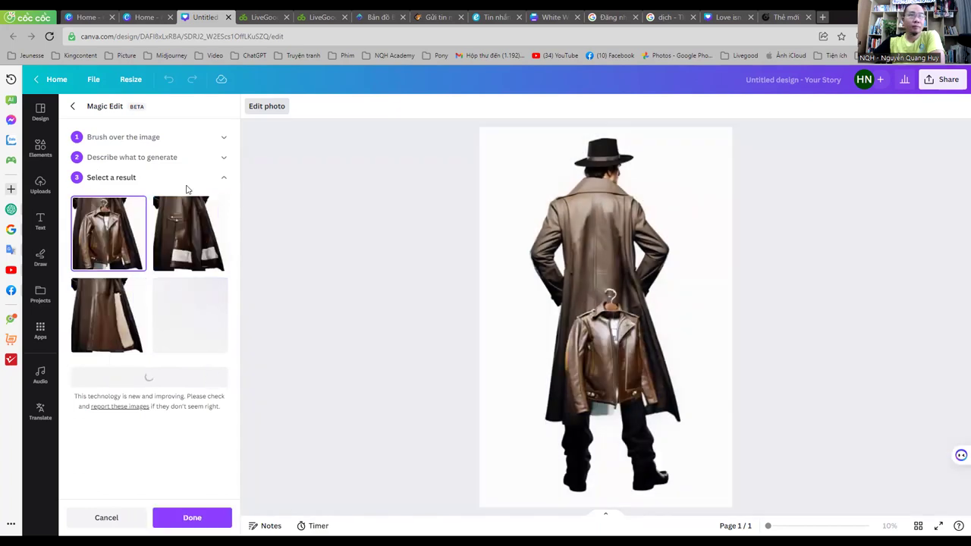
pyautogui.click(114, 334)
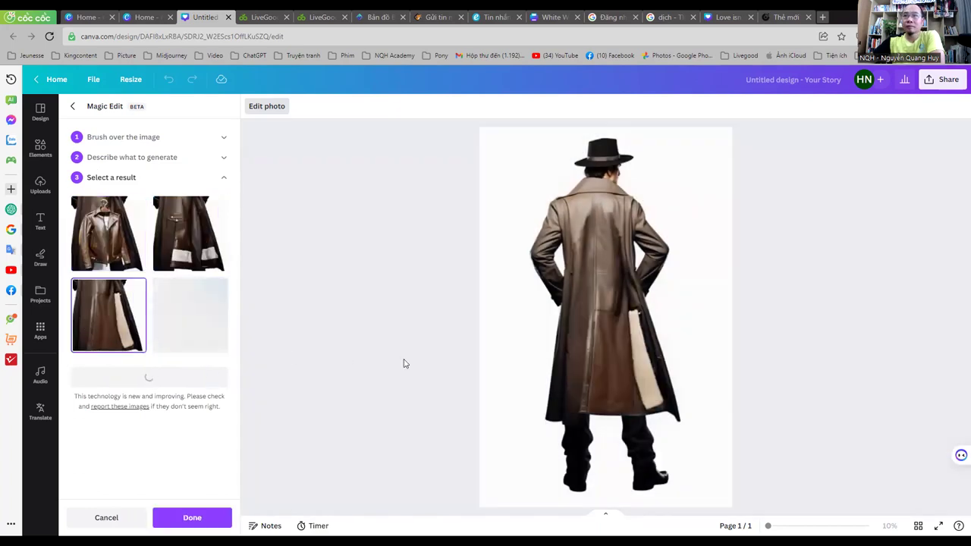
pyautogui.click(202, 251)
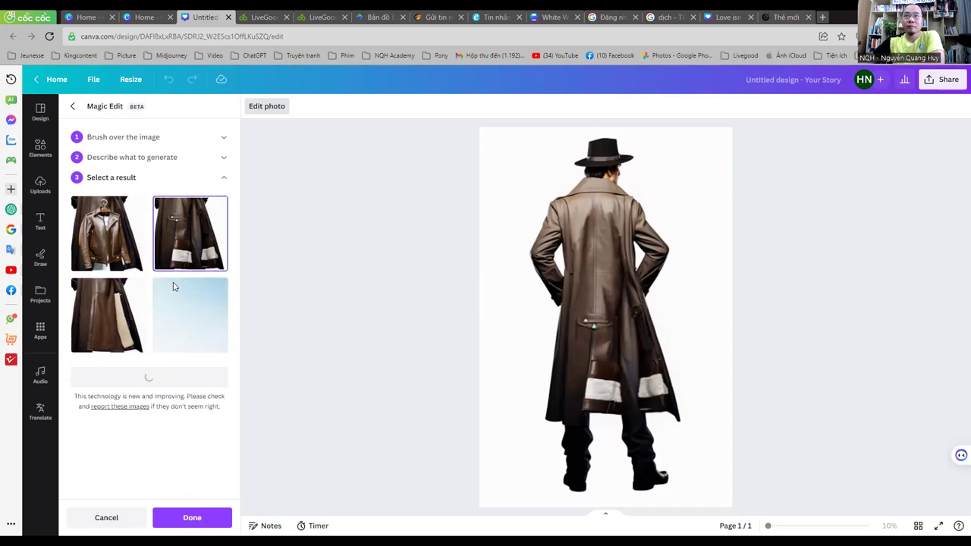
pyautogui.click(113, 317)
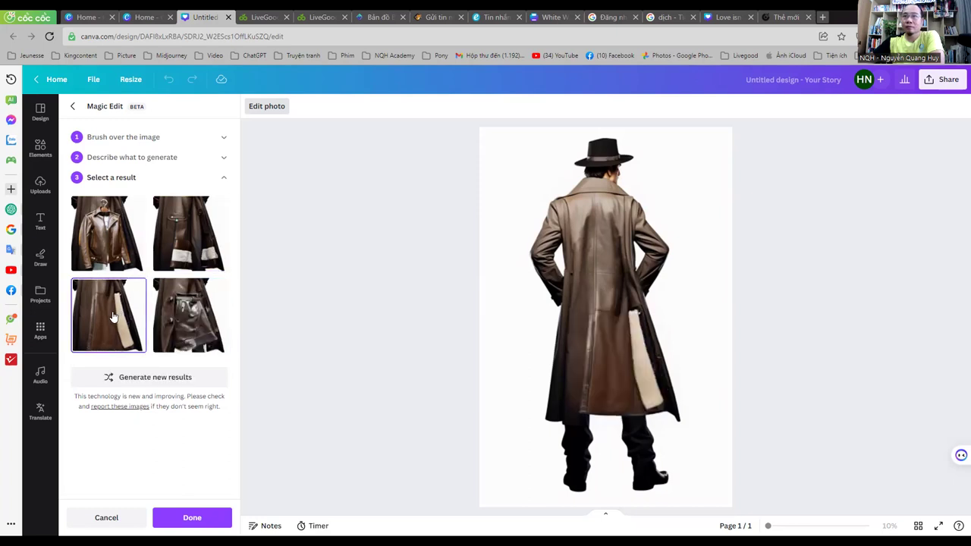
pyautogui.click(183, 319)
pyautogui.click(134, 323)
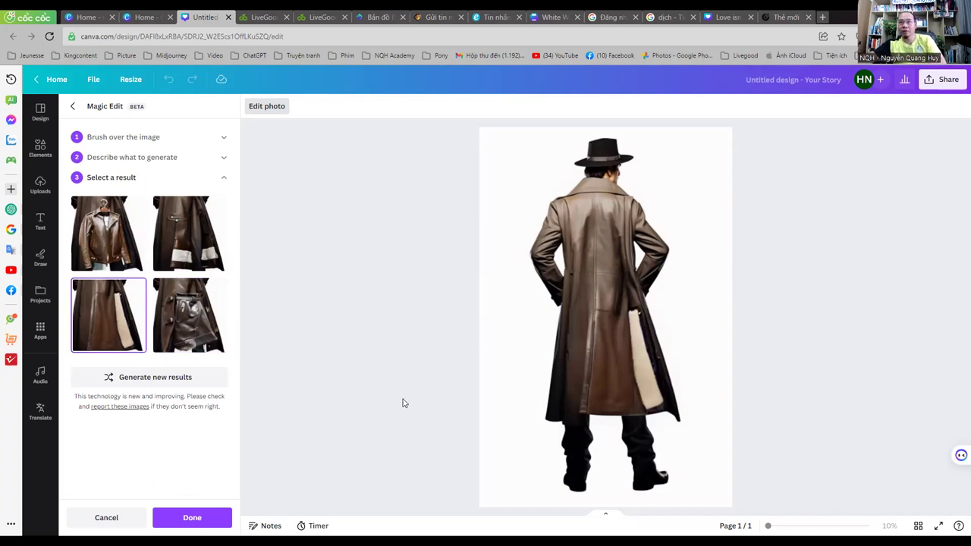
pyautogui.click(192, 517)
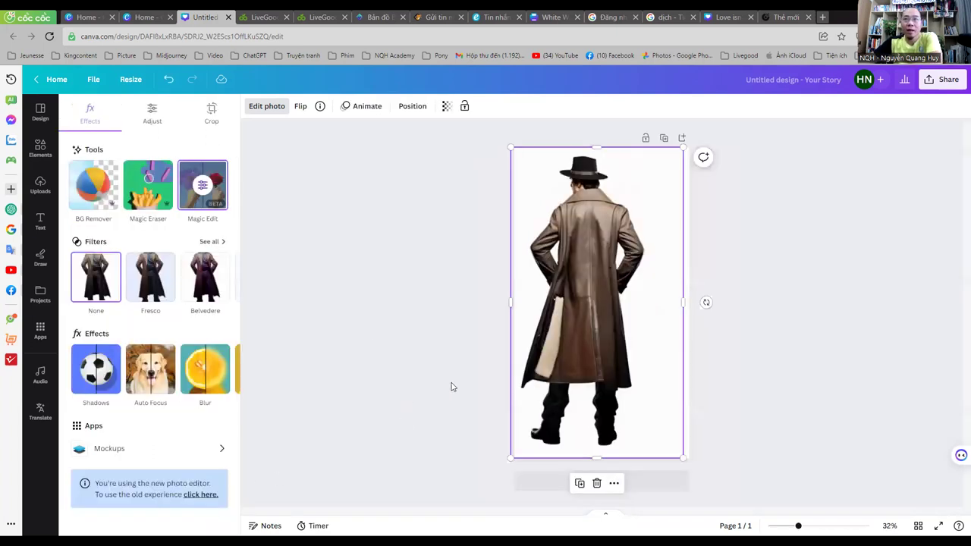
# Step: Brush over the cream strip on the lower coat with Magic Edit and generate leather replacements from the copied prompt
pyautogui.click(203, 185)
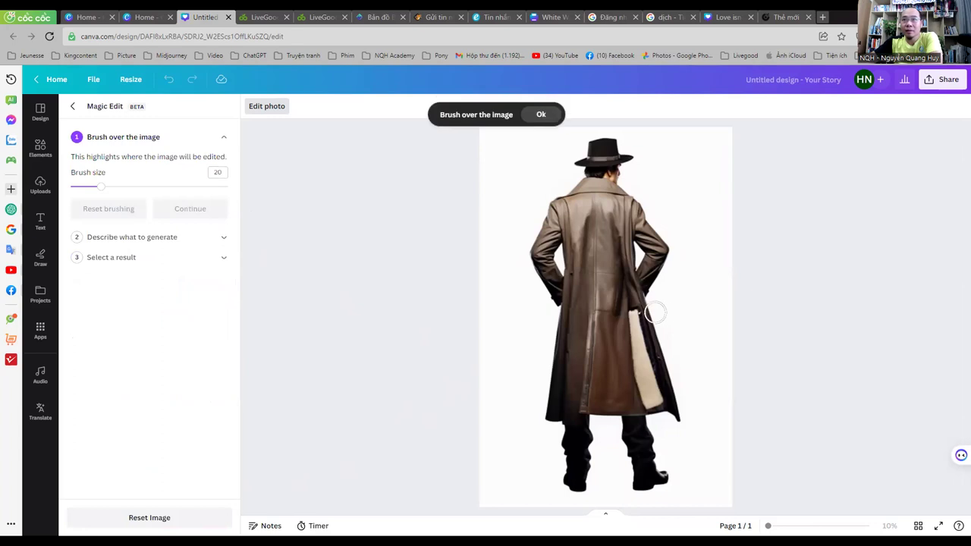
pyautogui.moveTo(623, 307)
pyautogui.mouseDown()
pyautogui.moveTo(651, 395)
pyautogui.moveTo(645, 368)
pyautogui.mouseUp()
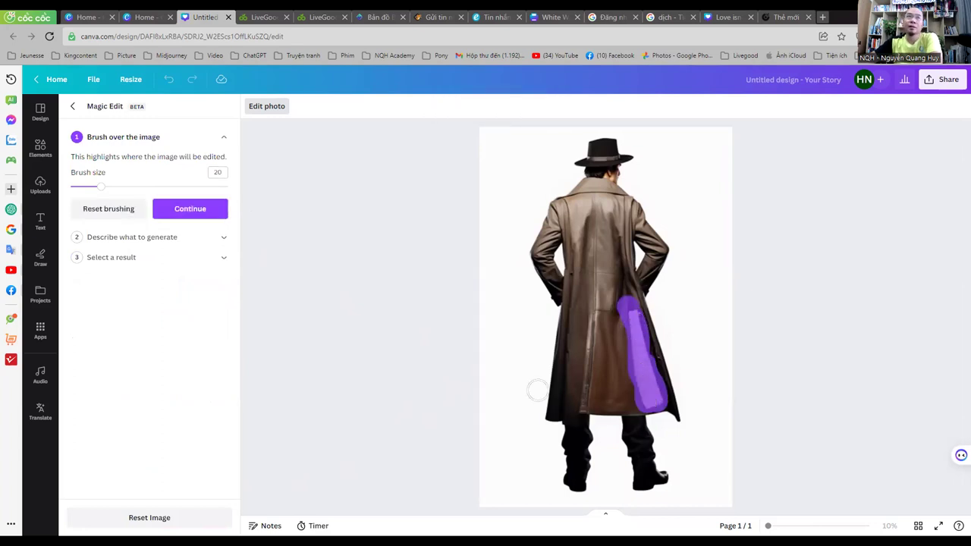
pyautogui.click(190, 209)
pyautogui.click(145, 202)
pyautogui.hotkey('ctrl', 'v')
pyautogui.click(163, 359)
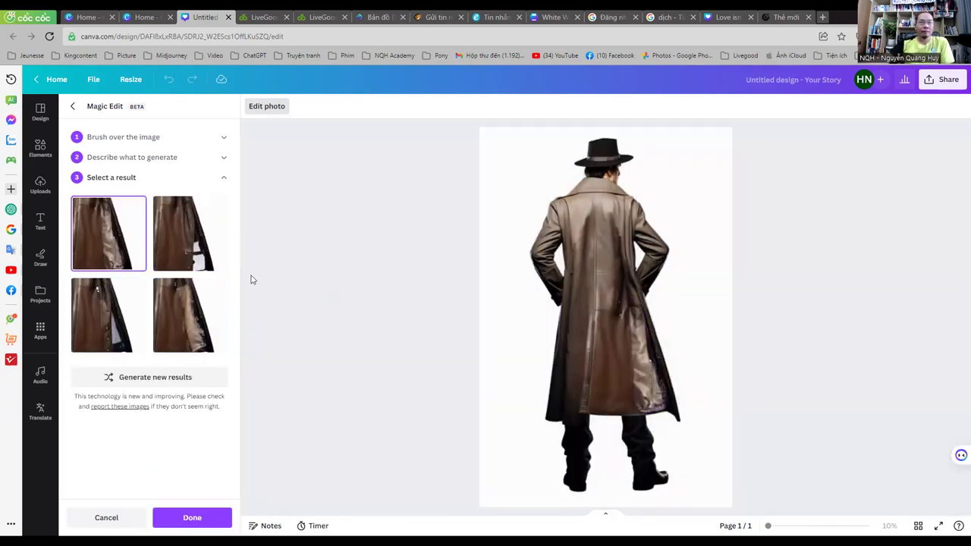
# Step: Compare the four leather replacements for the lower coat and apply the third one, with the small open gap near the hem
pyautogui.click(167, 238)
pyautogui.click(189, 329)
pyautogui.click(114, 328)
pyautogui.click(193, 333)
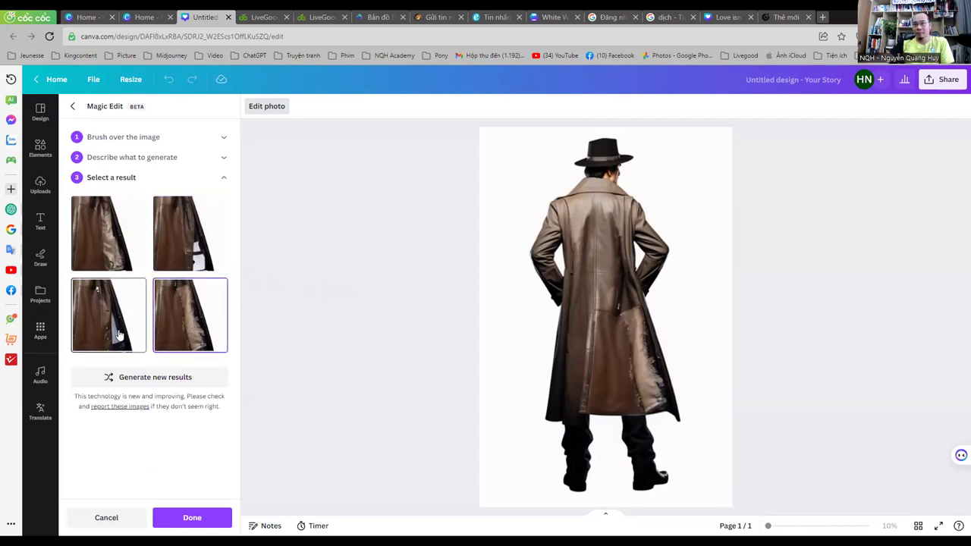
pyautogui.click(118, 335)
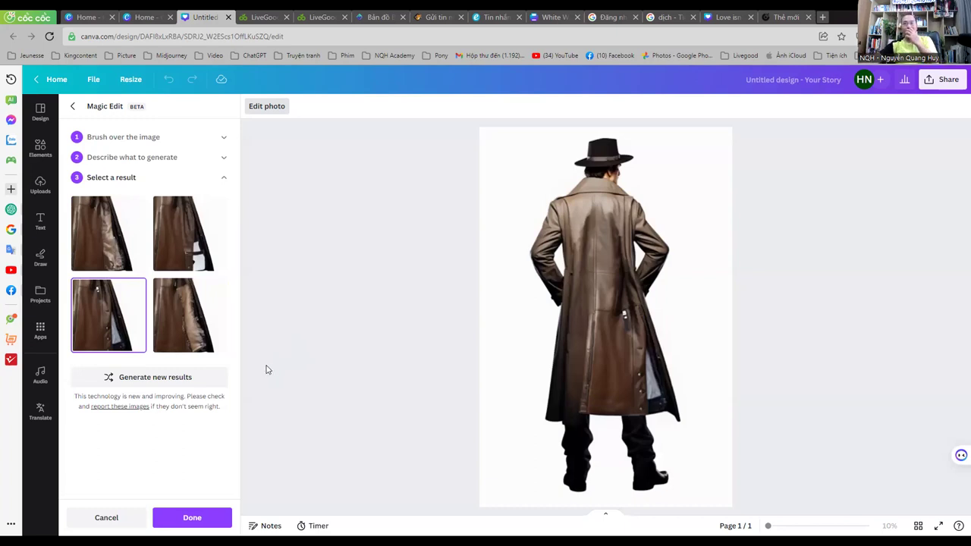
pyautogui.click(192, 518)
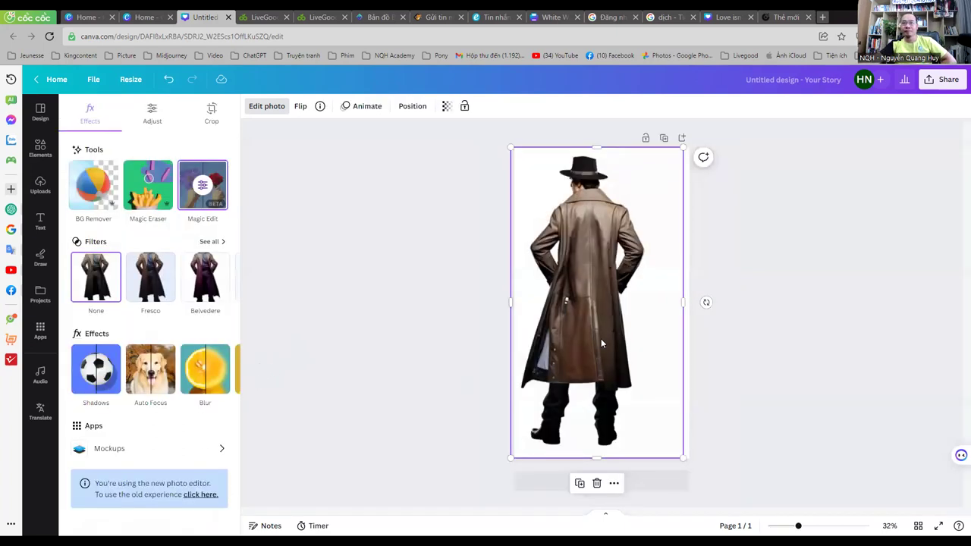
# Step: Brush over the remaining gap in the lower coat with Magic Edit and generate results from "old brown cowhide leather"
pyautogui.click(197, 205)
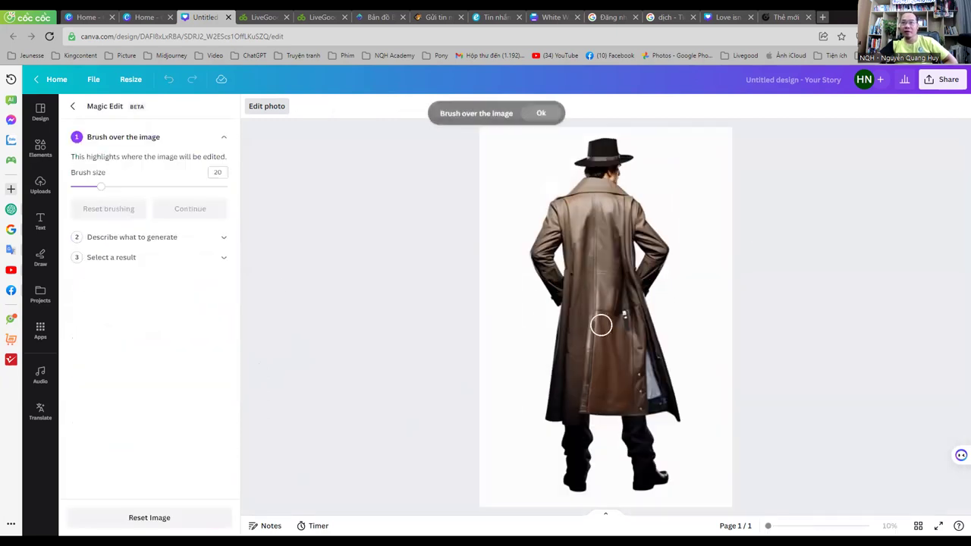
pyautogui.moveTo(630, 321)
pyautogui.mouseDown()
pyautogui.moveTo(660, 402)
pyautogui.moveTo(643, 401)
pyautogui.moveTo(640, 368)
pyautogui.mouseUp()
pyautogui.click(170, 210)
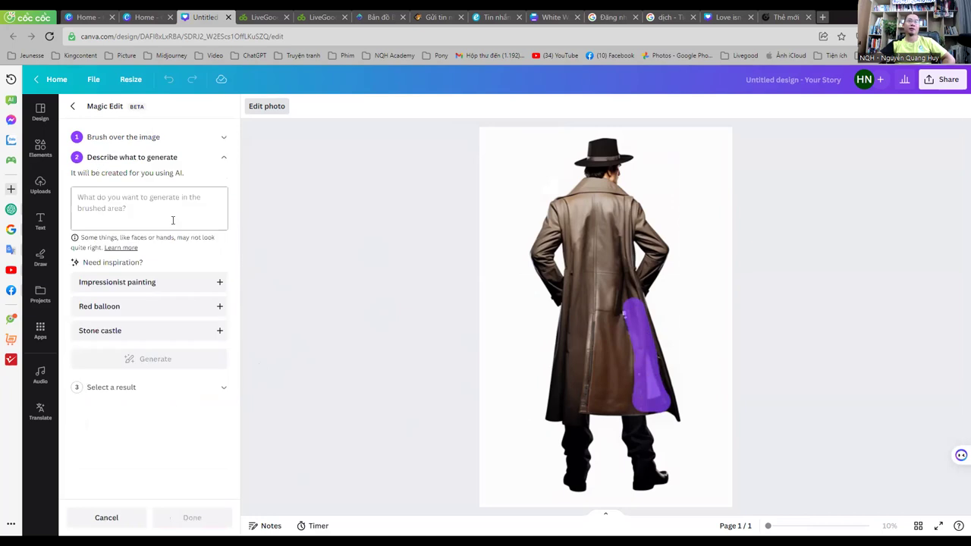
pyautogui.write('old brown cowhide leather jacket')
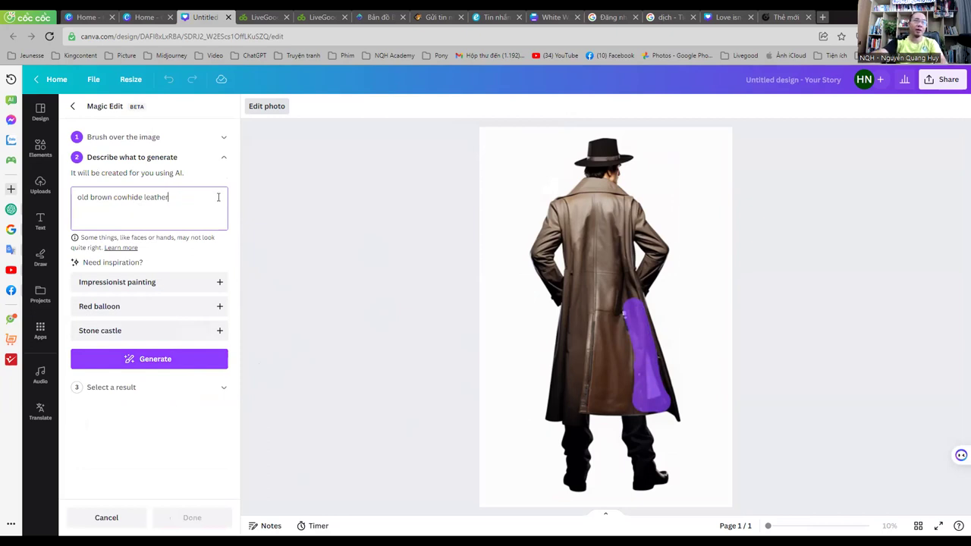
pyautogui.click(155, 359)
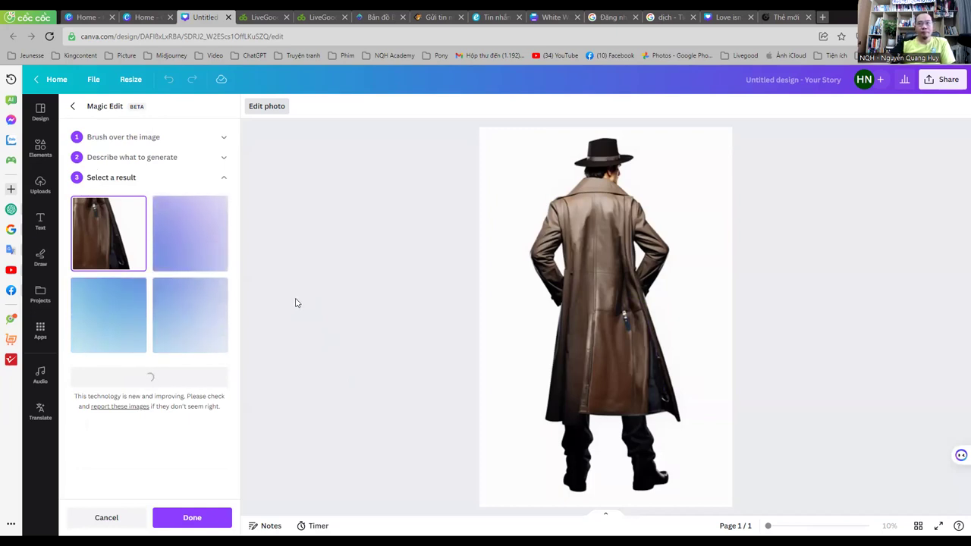
# Step: Compare the generated versions of the coat's lower edge and apply the fourth one, the continuous brown leather panel
pyautogui.click(193, 254)
pyautogui.click(111, 302)
pyautogui.click(180, 308)
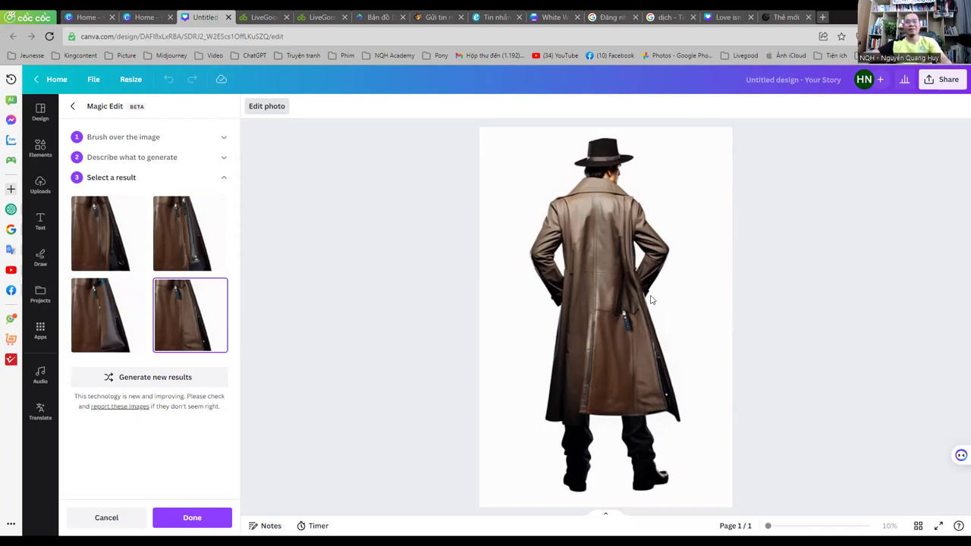
pyautogui.click(192, 517)
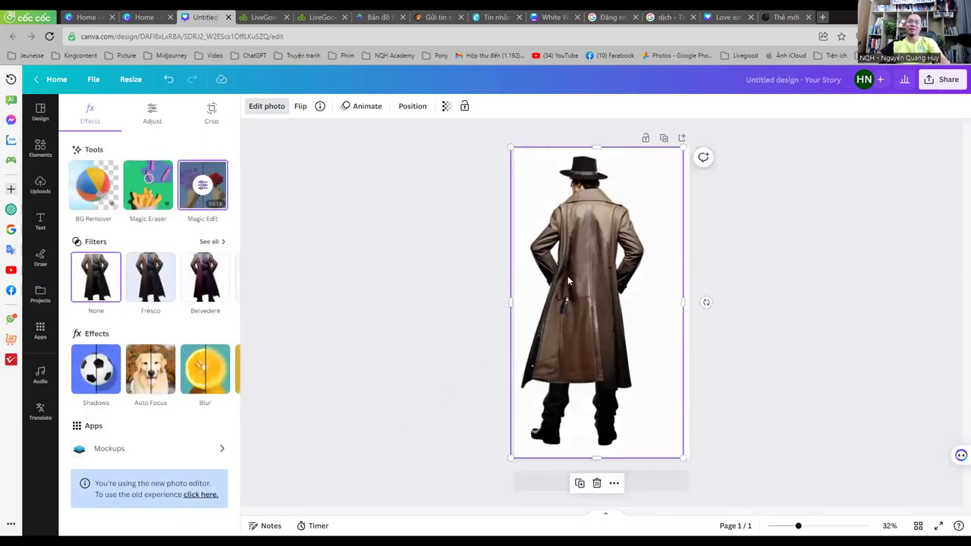
# Step: Switch to the comic design and paste the copied detective image onto page 8 over the staircase scene
pyautogui.click(738, 14)
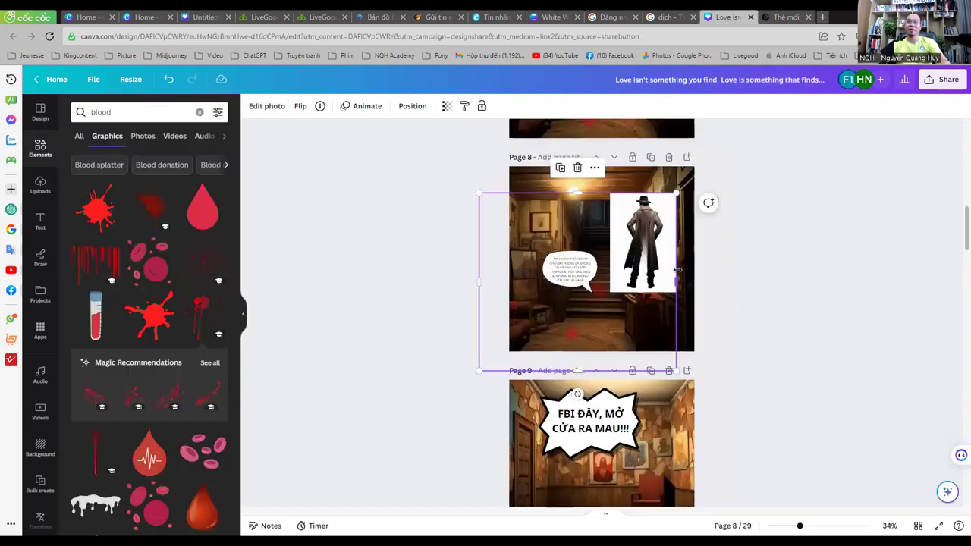
pyautogui.hotkey('ctrl', 'v')
pyautogui.moveTo(598, 296)
pyautogui.mouseDown()
pyautogui.moveTo(613, 297)
pyautogui.moveTo(600, 297)
pyautogui.mouseUp()
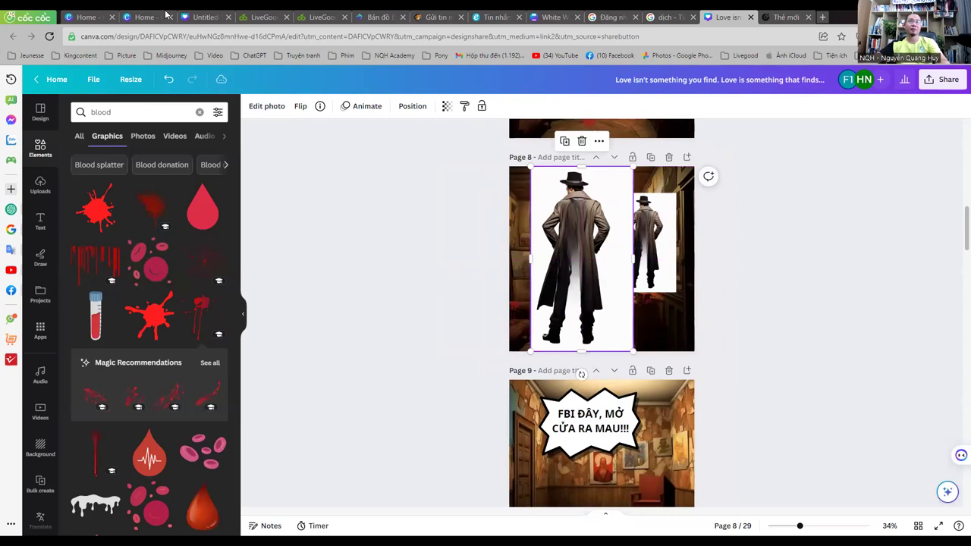
# Step: Return to the story design and reposition the detective image on the page
pyautogui.click(203, 16)
pyautogui.moveTo(604, 230); pyautogui.dragTo(609, 231)
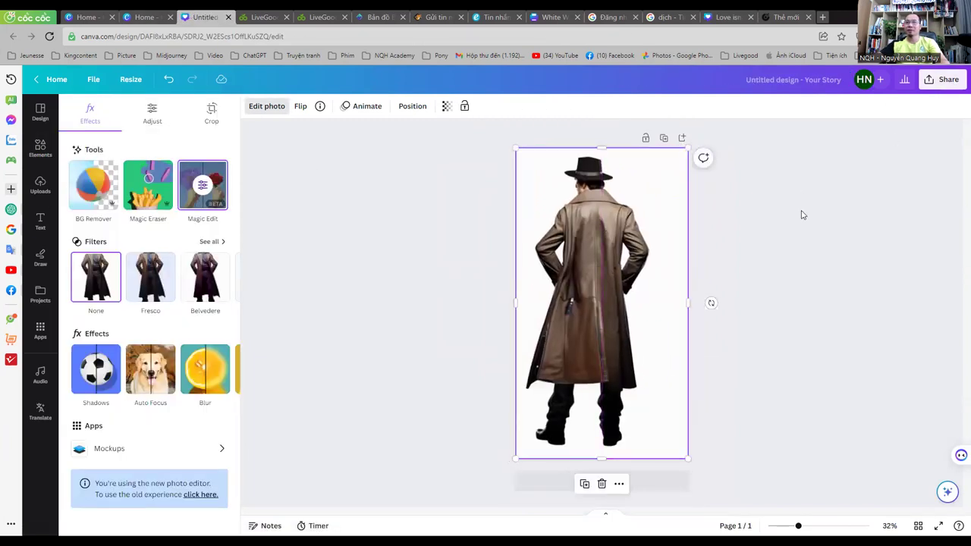
pyautogui.click(825, 149)
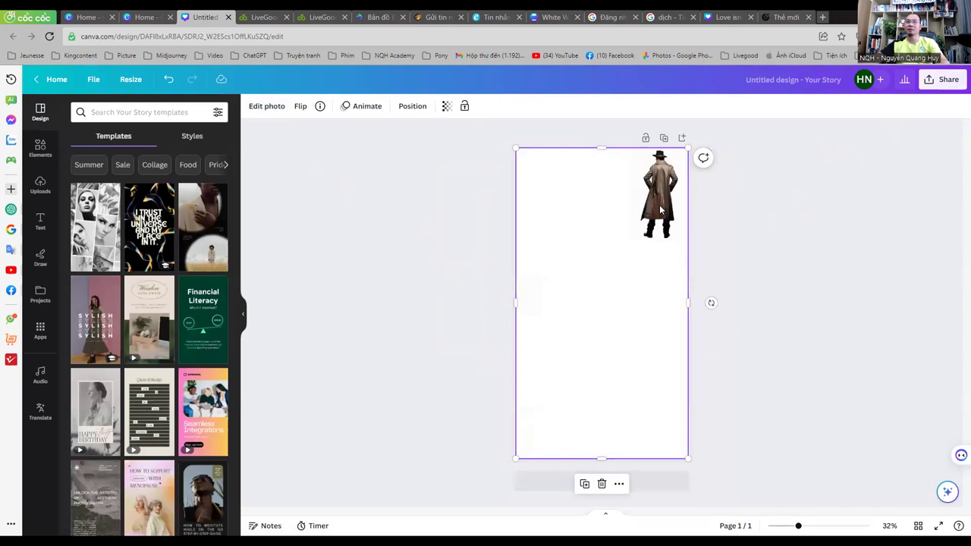
pyautogui.moveTo(661, 219); pyautogui.dragTo(627, 279)
# Step: Try to adjust the crop of the edited detective image by shifting it inside its frame
pyautogui.doubleClick(610, 313)
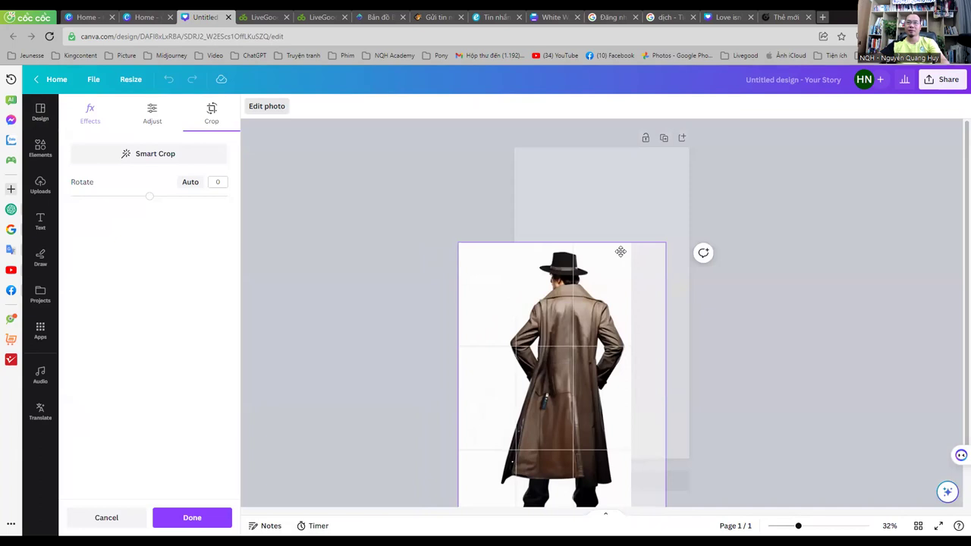
pyautogui.click(730, 332)
pyautogui.doubleClick(582, 346)
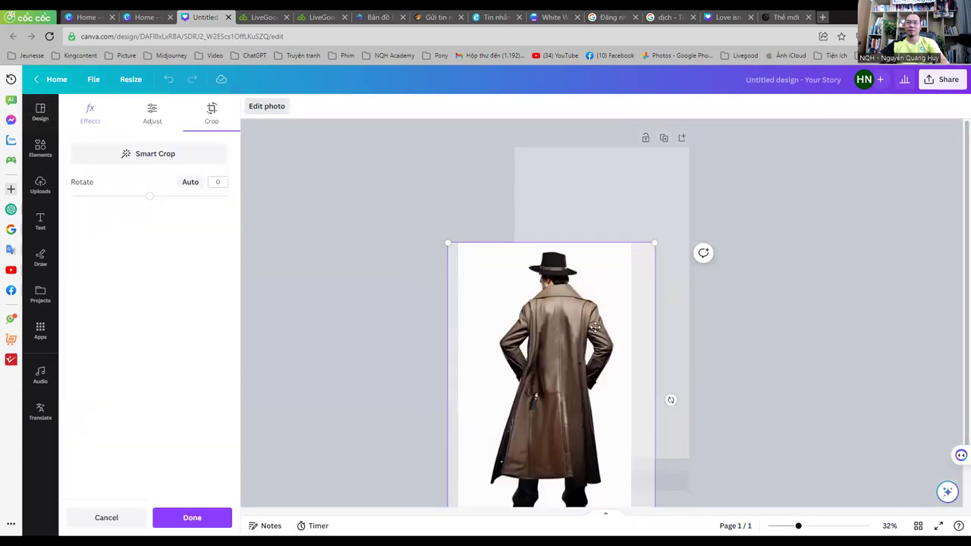
pyautogui.click(667, 303)
pyautogui.click(743, 297)
pyautogui.click(619, 302)
# Step: Move the detective image back over the page so that it fills the story area
pyautogui.moveTo(619, 303); pyautogui.dragTo(654, 237)
pyautogui.moveTo(576, 486); pyautogui.dragTo(572, 466)
pyautogui.moveTo(577, 386); pyautogui.dragTo(609, 357)
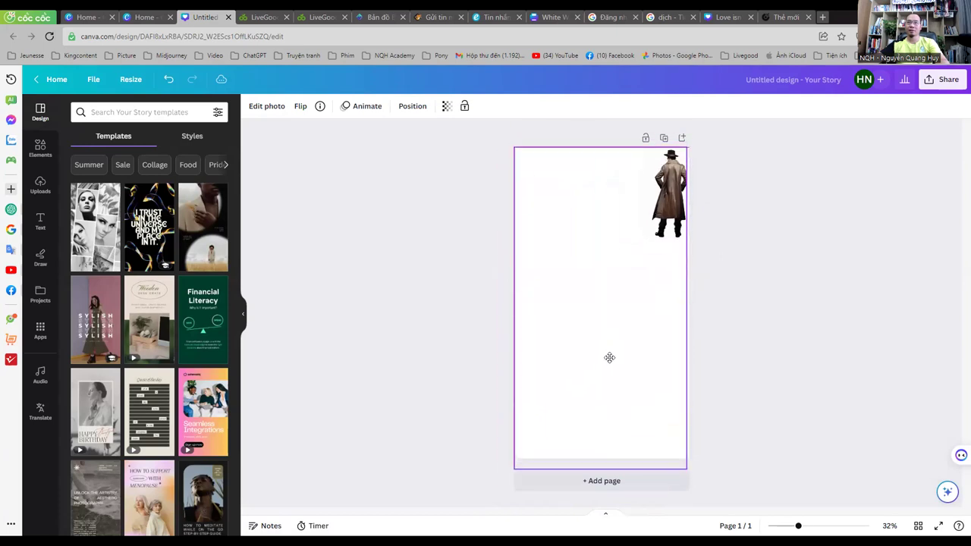
pyautogui.click(745, 343)
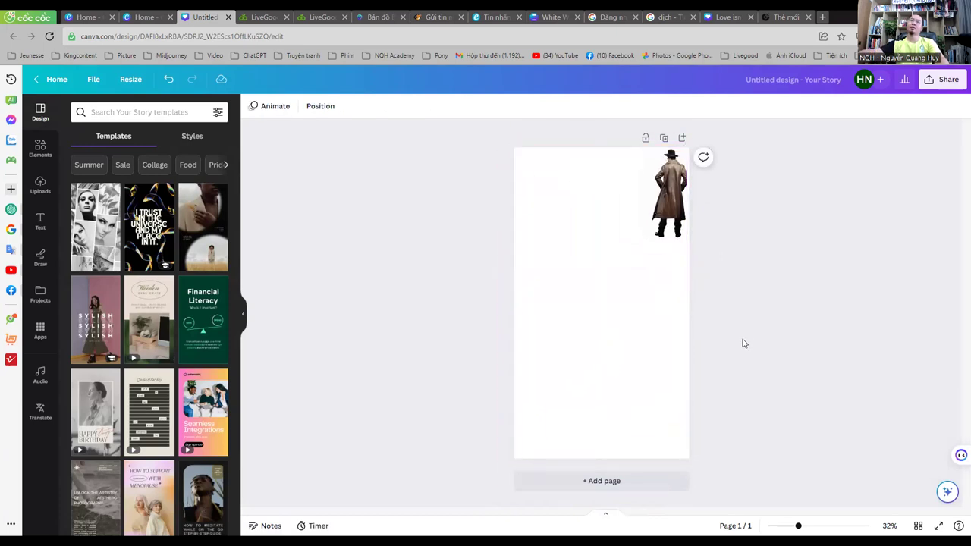
# Step: Set the detective image as the page background and open its crop without changing it
pyautogui.rightClick(675, 215)
pyautogui.click(723, 431)
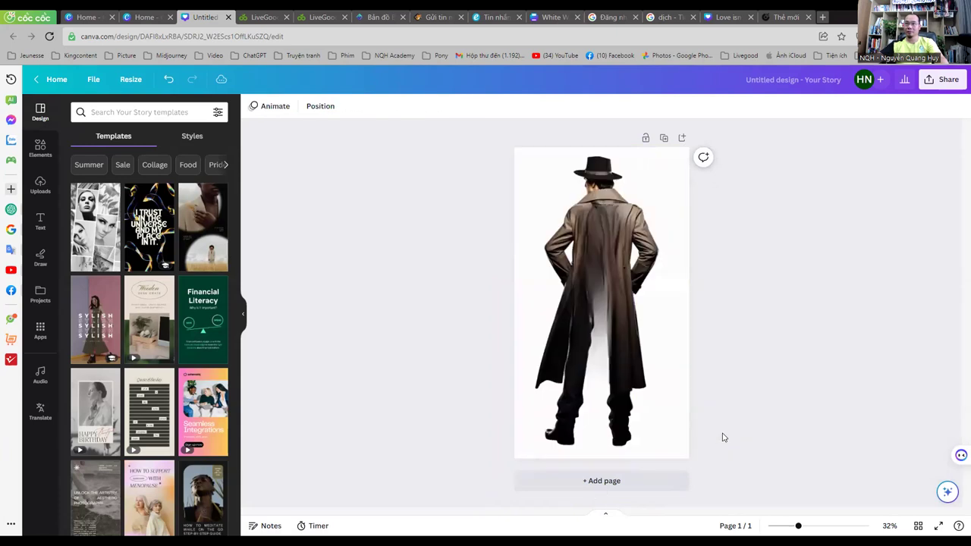
pyautogui.click(612, 351)
pyautogui.doubleClick(611, 351)
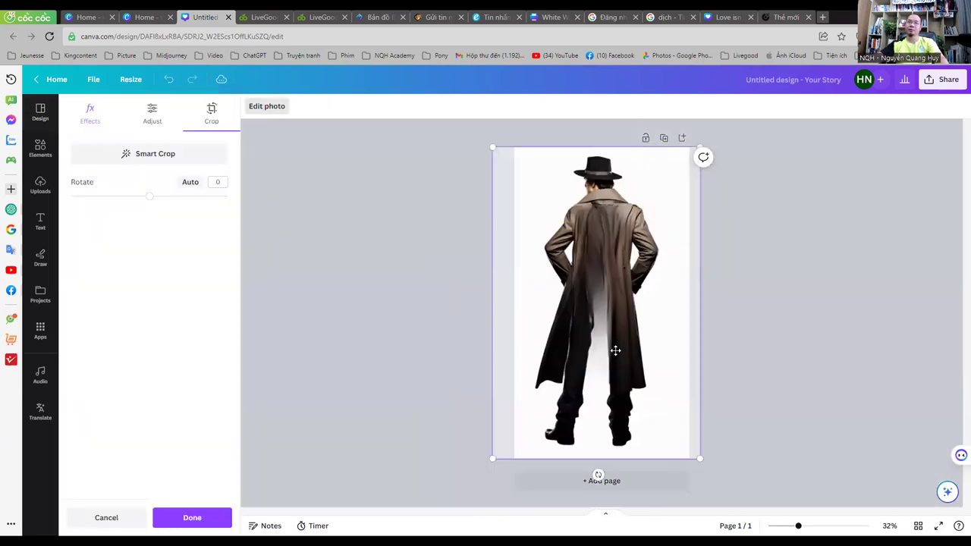
pyautogui.click(285, 474)
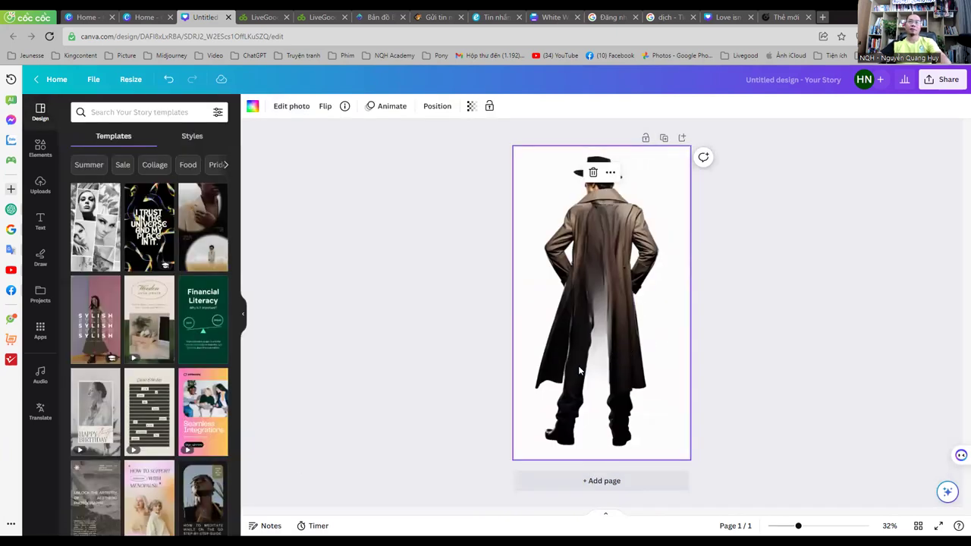
pyautogui.click(404, 176)
# Step: Undo the recent background and position changes of the detective image and redo them
pyautogui.click(167, 79)
pyautogui.click(167, 79)
pyautogui.click(167, 79)
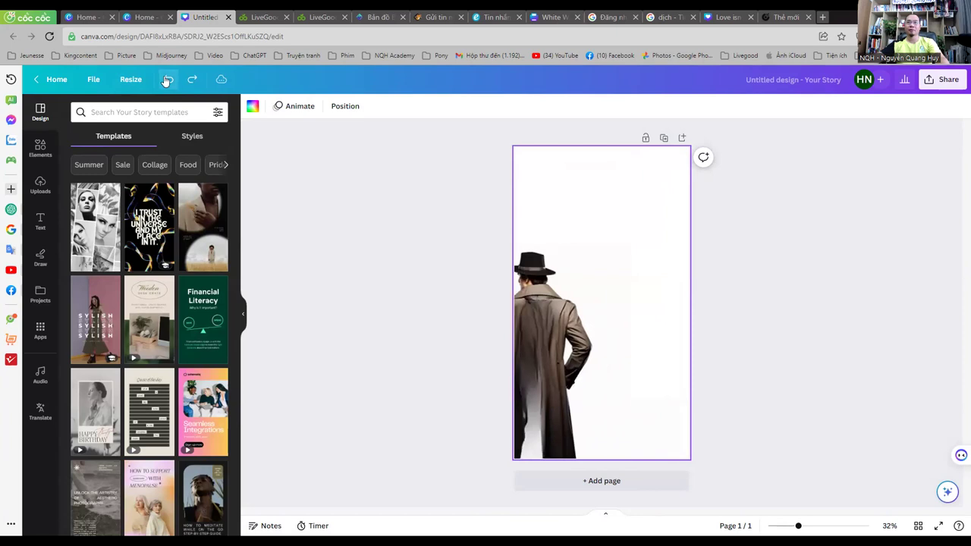
pyautogui.click(192, 79)
pyautogui.click(192, 79)
pyautogui.click(192, 78)
pyautogui.click(192, 79)
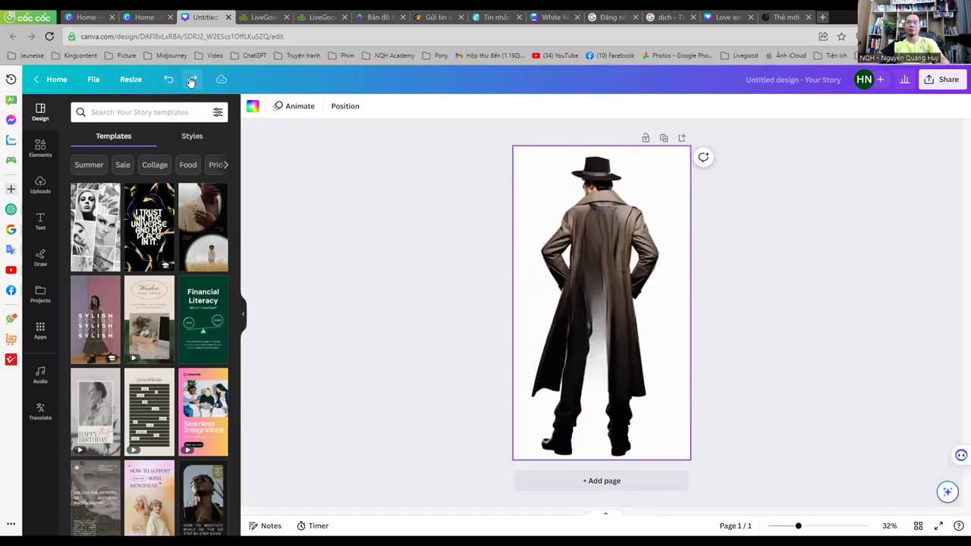
pyautogui.click(192, 79)
# Step: Detach the detective image from the page background and move it slightly sideways
pyautogui.rightClick(554, 207)
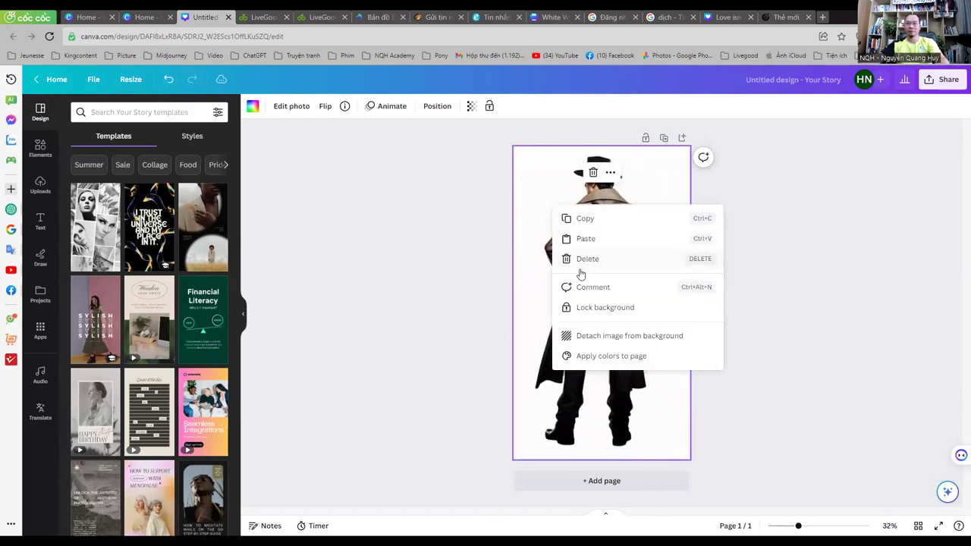
pyautogui.click(604, 336)
pyautogui.moveTo(607, 363)
pyautogui.mouseDown()
pyautogui.moveTo(565, 375)
pyautogui.moveTo(593, 363)
pyautogui.mouseUp()
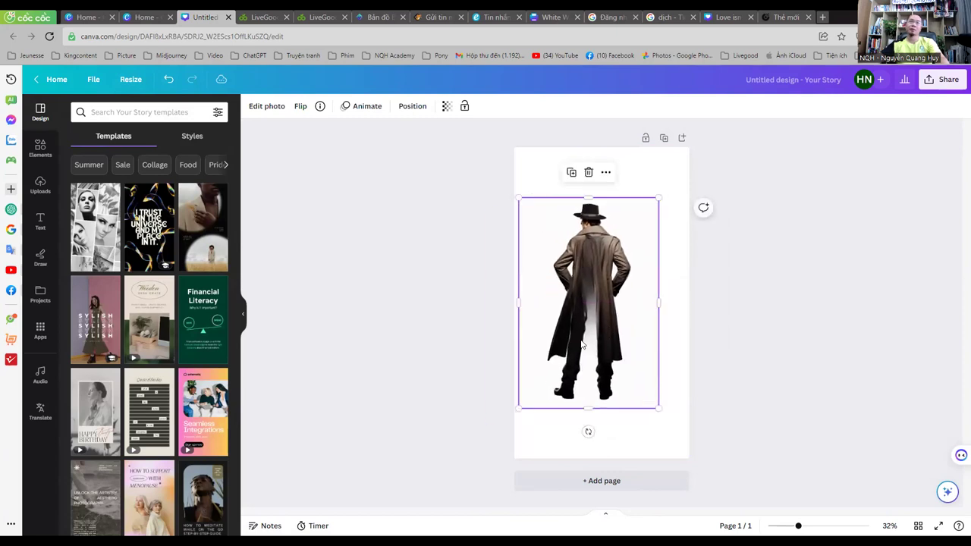
# Step: Undo the detaching, background and repositioning changes to the detective image
pyautogui.click(169, 79)
pyautogui.click(169, 79)
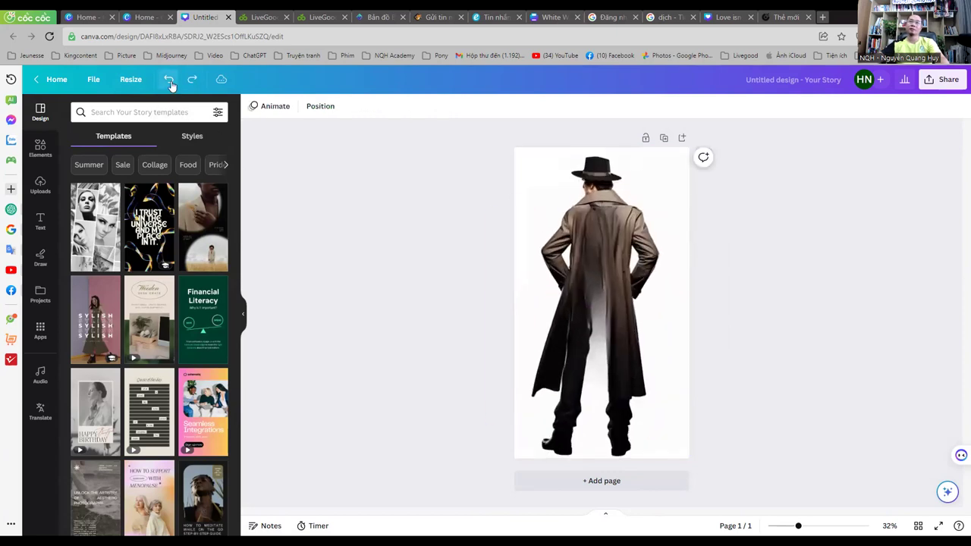
pyautogui.click(169, 80)
pyautogui.click(169, 80)
pyautogui.click(169, 79)
pyautogui.click(169, 79)
pyautogui.click(169, 80)
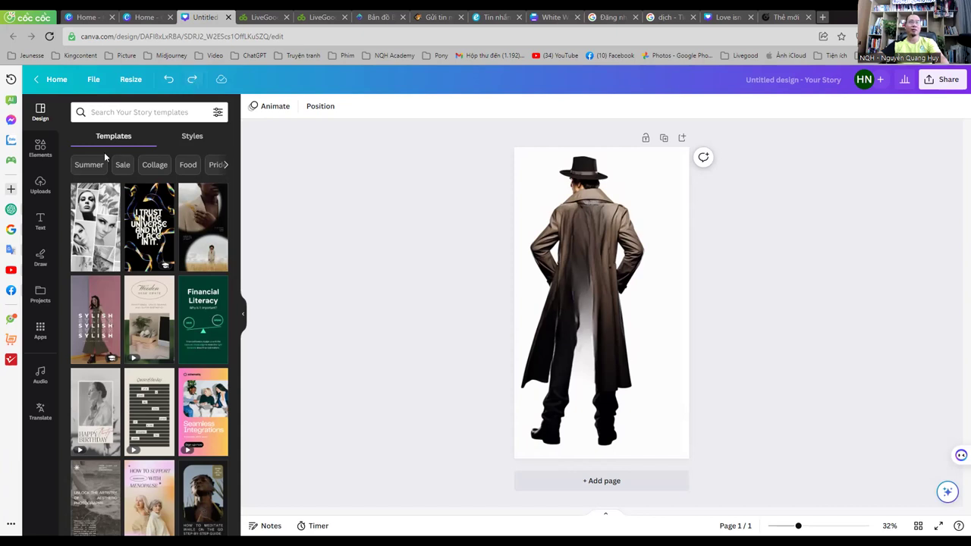
# Step: Switch the detective image from Magic Eraser to Magic Edit and brush over the shirt, trousers and coat opening from collar to hem
pyautogui.click(563, 223)
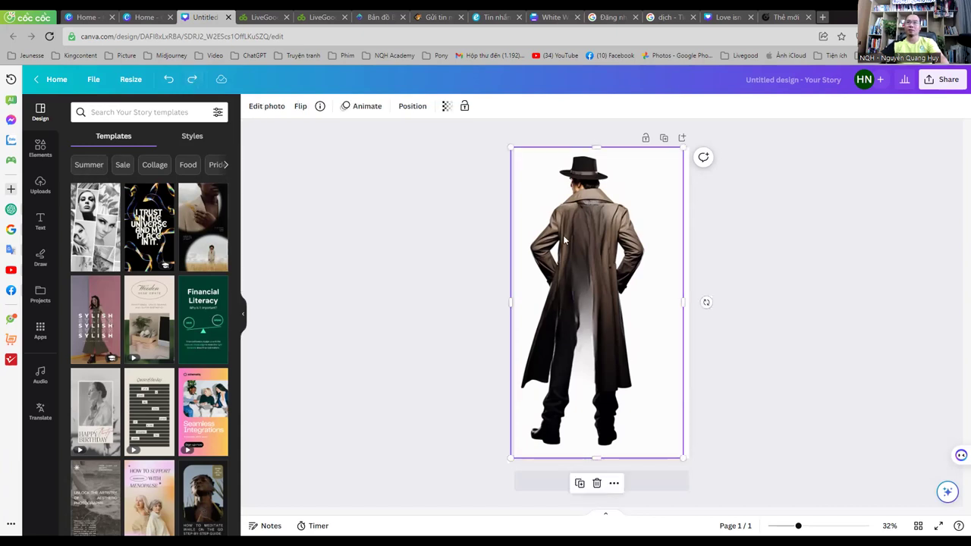
pyautogui.click(267, 107)
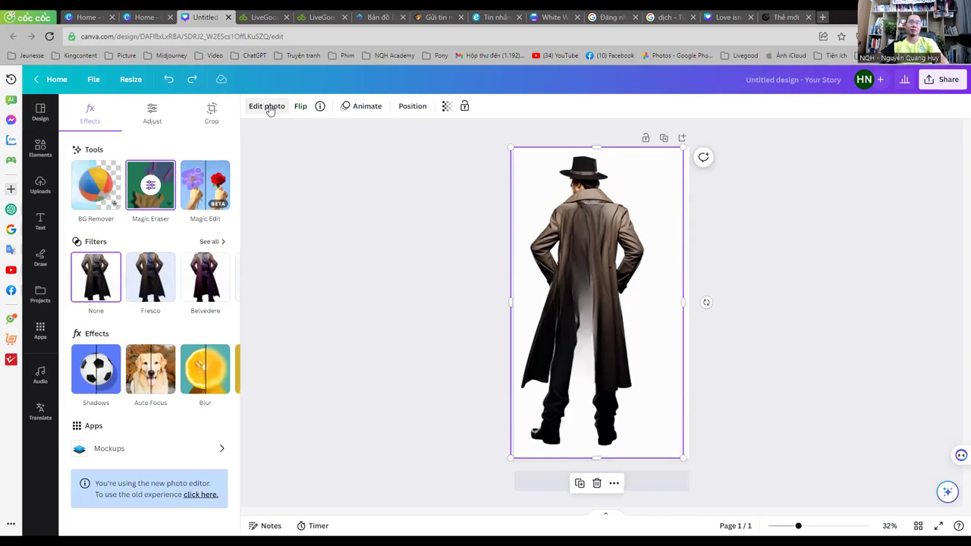
pyautogui.click(203, 182)
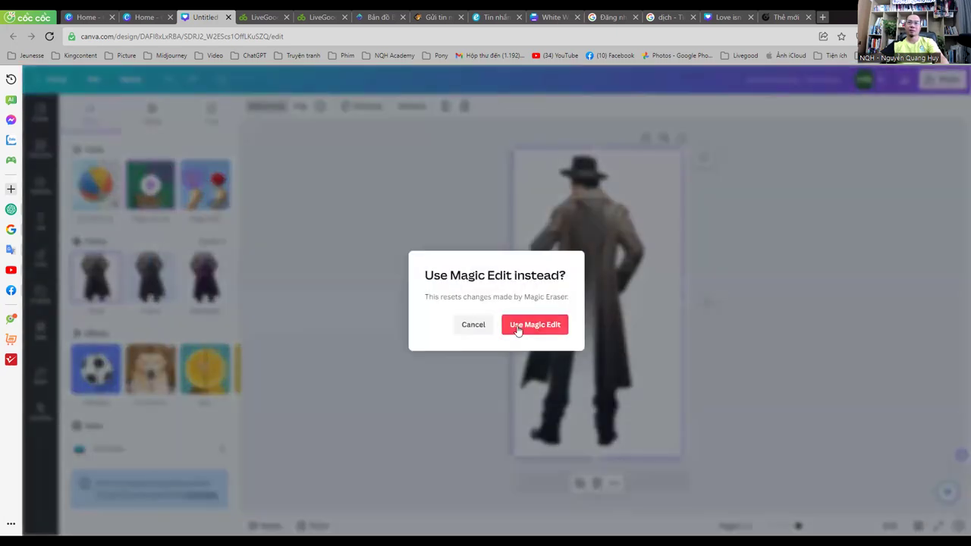
pyautogui.click(519, 327)
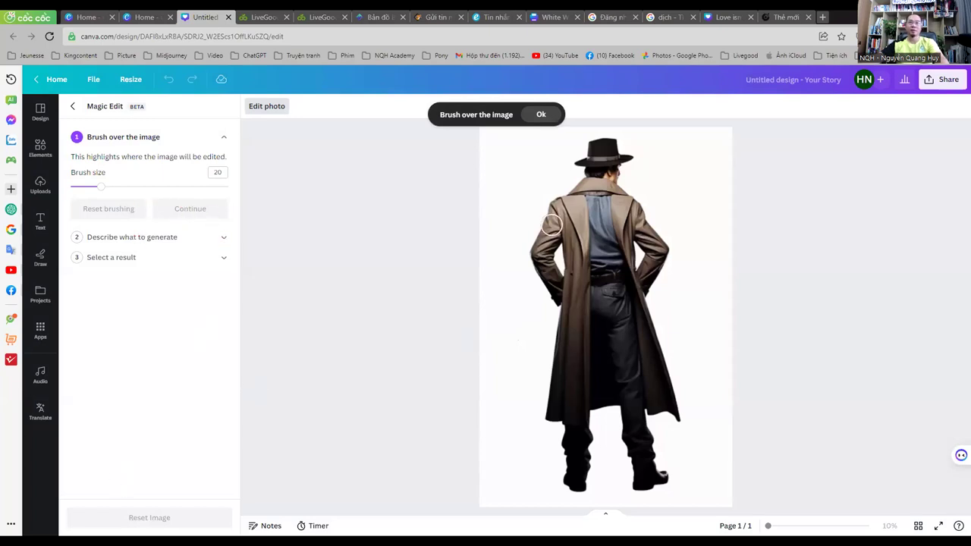
pyautogui.moveTo(572, 203)
pyautogui.mouseDown()
pyautogui.moveTo(625, 211)
pyautogui.moveTo(604, 204)
pyautogui.moveTo(590, 239)
pyautogui.moveTo(583, 403)
pyautogui.moveTo(635, 395)
pyautogui.moveTo(647, 364)
pyautogui.moveTo(620, 250)
pyautogui.moveTo(630, 368)
pyautogui.moveTo(607, 245)
pyautogui.moveTo(614, 393)
pyautogui.moveTo(574, 212)
pyautogui.mouseUp()
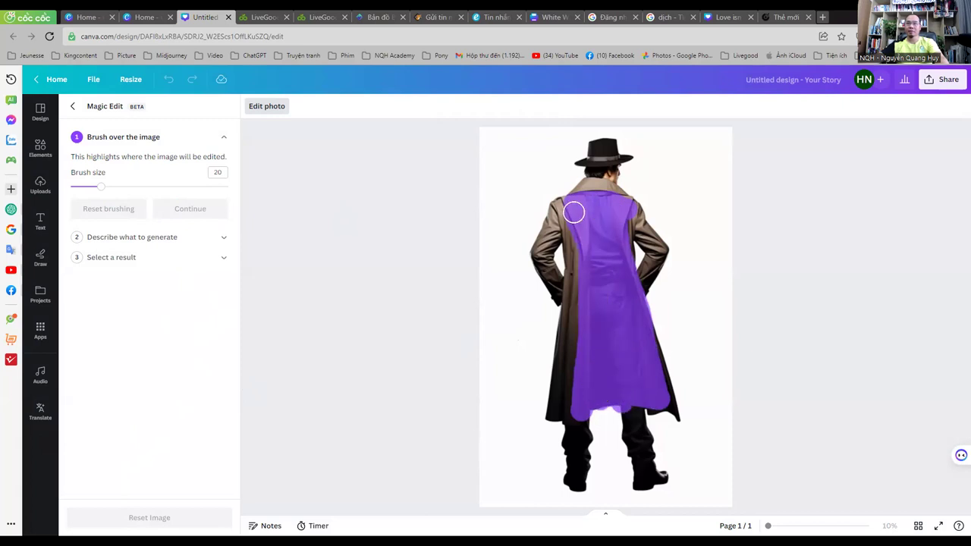
pyautogui.click(182, 210)
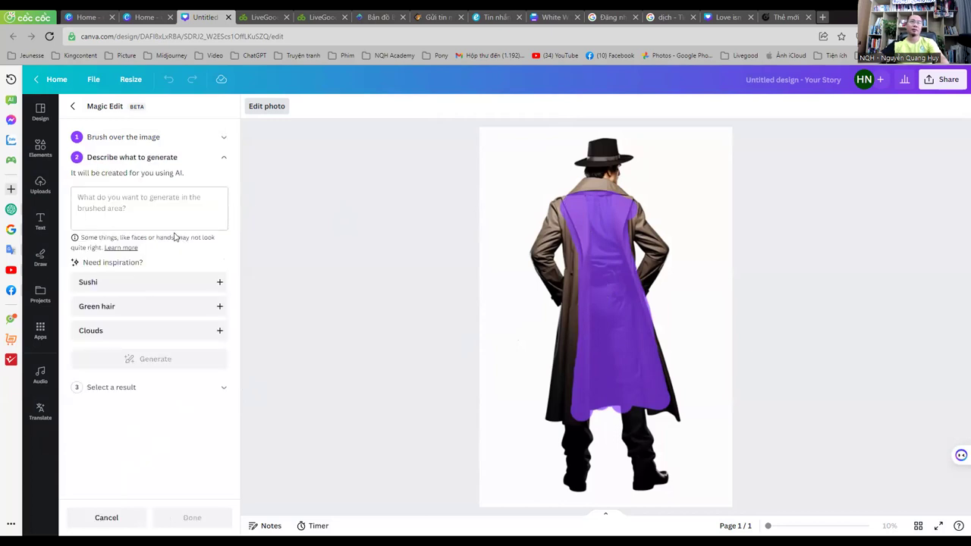
# Step: Fetch the translated leather jacket prompt and describe the brushed area as "old brown cowhide leather", omitting the word "jacket"
pyautogui.click(657, 16)
pyautogui.click(205, 16)
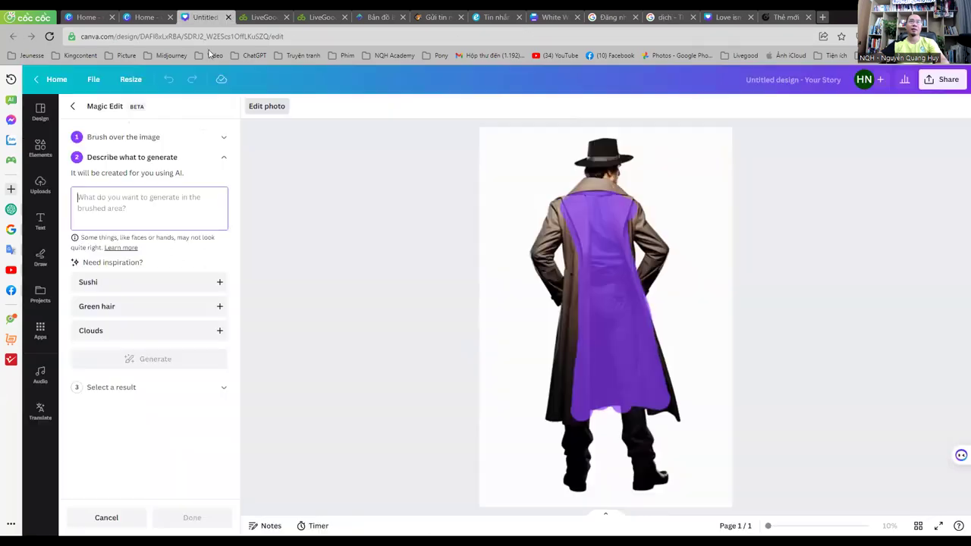
pyautogui.write('old brown cowhide leather jacket')
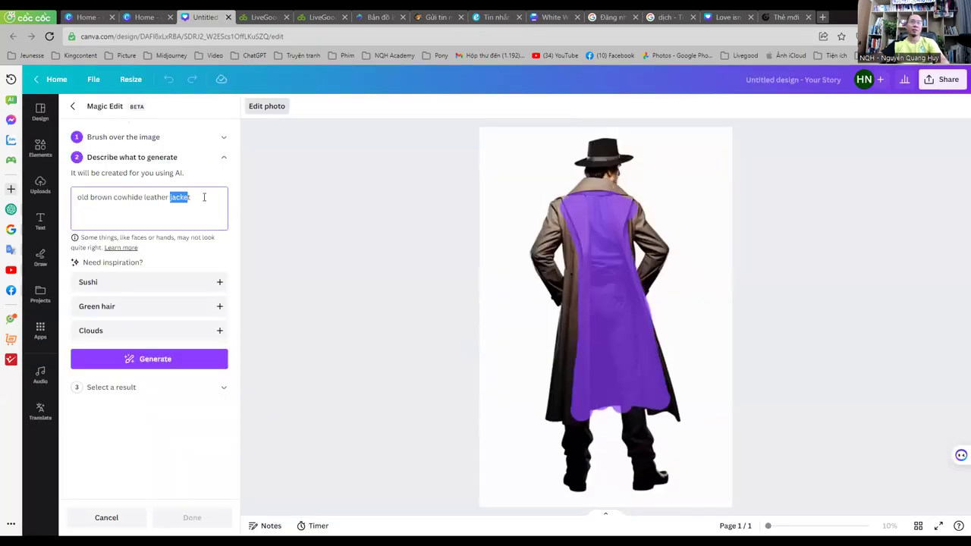
pyautogui.press('BackSpace')
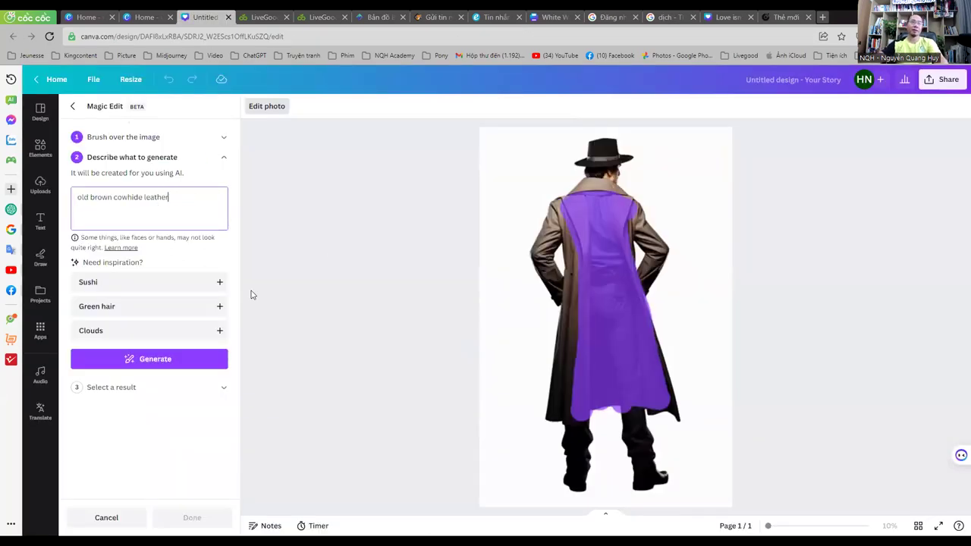
# Step: Generate the leather Magic Edit results for the brushed coat, compare them, and apply the first one with the back flap
pyautogui.click(136, 362)
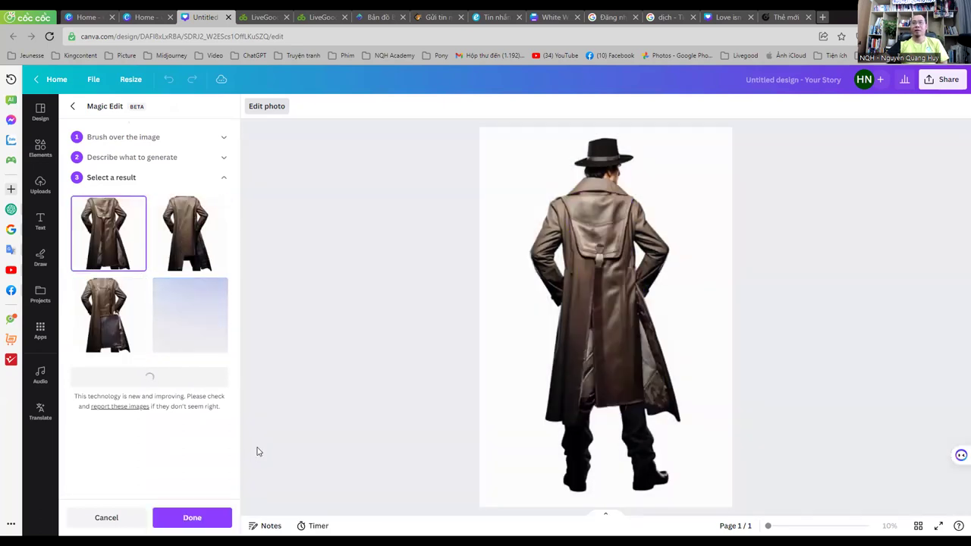
pyautogui.click(186, 247)
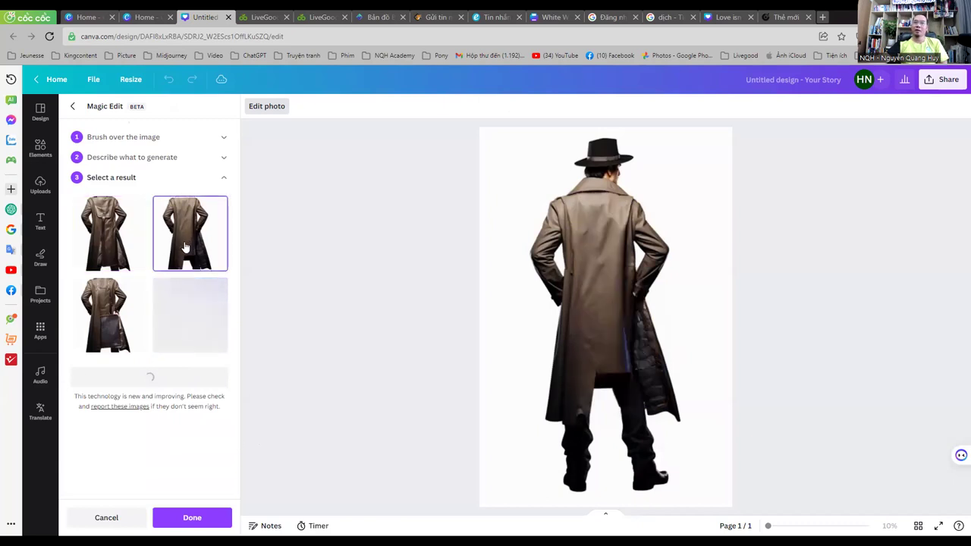
pyautogui.click(113, 323)
pyautogui.click(207, 329)
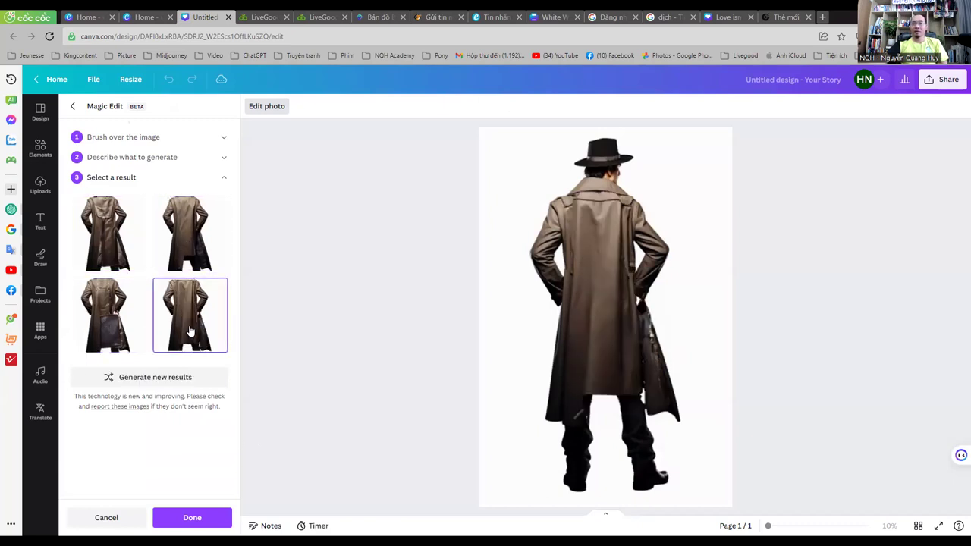
pyautogui.click(99, 232)
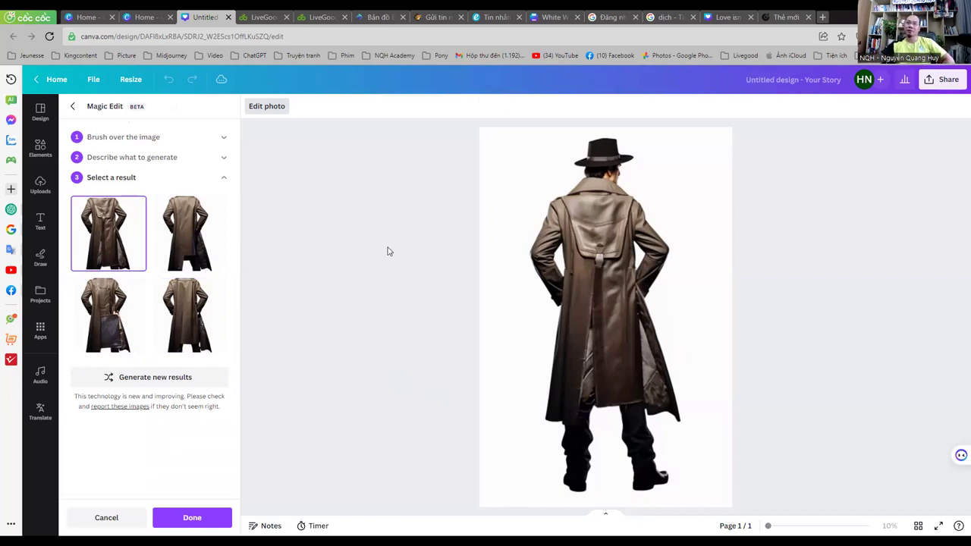
pyautogui.click(207, 518)
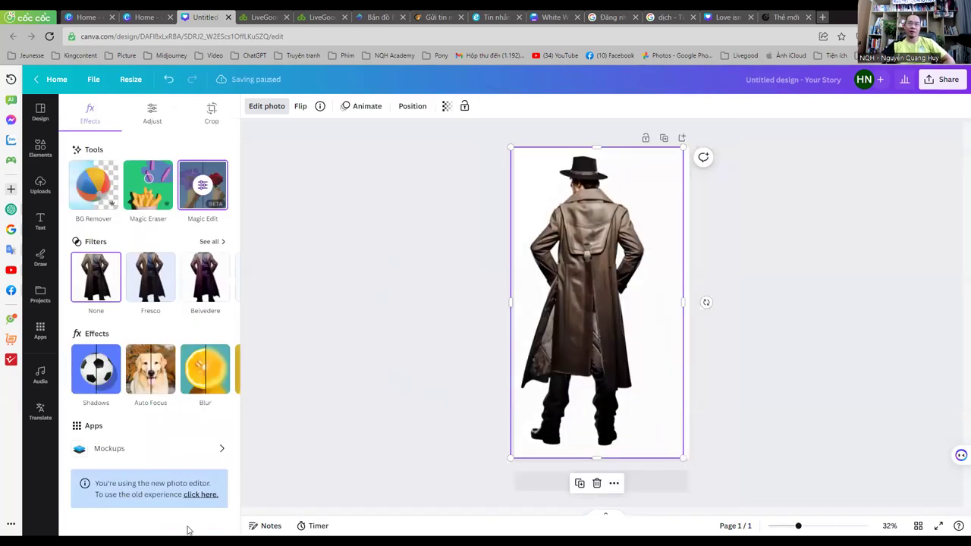
# Step: Detach the leather-coat detective image from the page background, stepping back and forward through the recent edits
pyautogui.rightClick(594, 259)
pyautogui.click(710, 268)
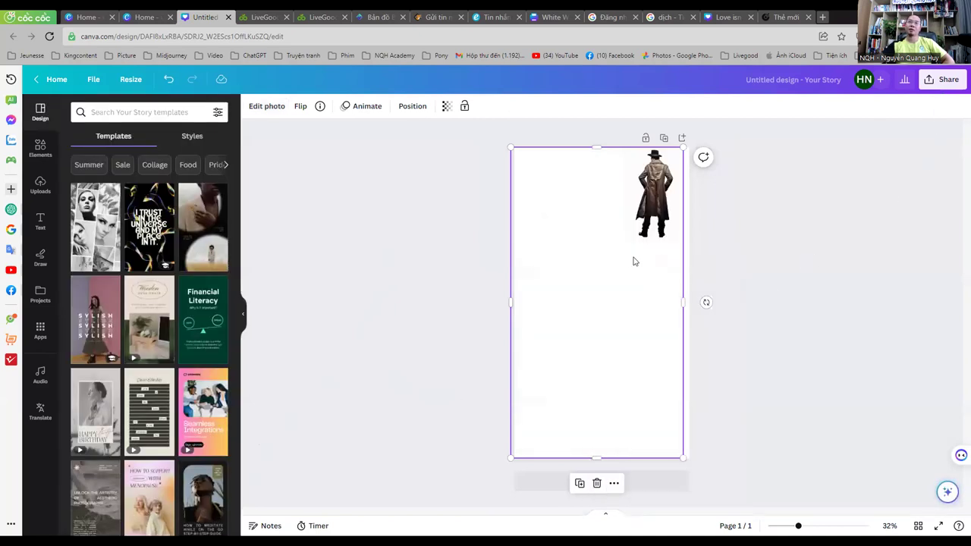
pyautogui.hotkey('ctrl', 'z')
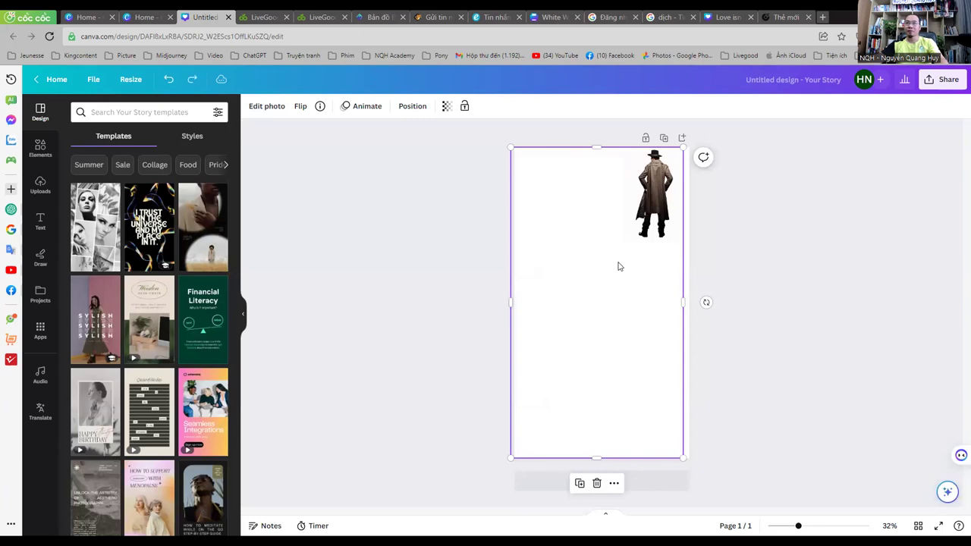
pyautogui.hotkey('ctrl', 'z')
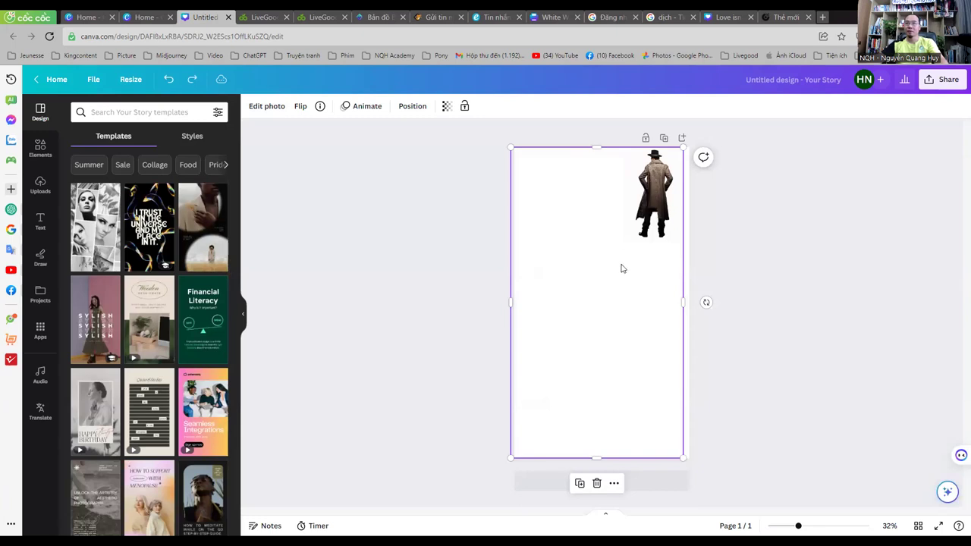
pyautogui.hotkey('ctrl', 'z')
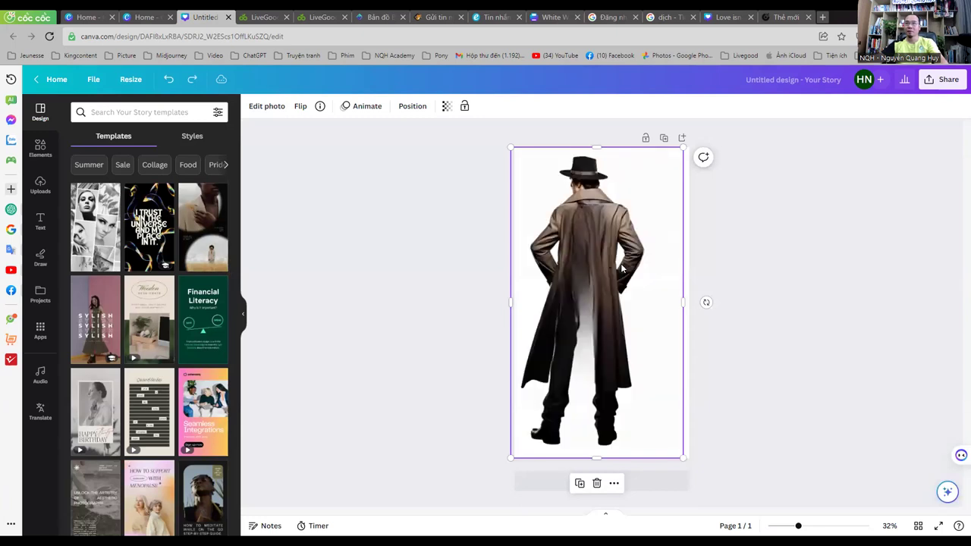
pyautogui.click(192, 79)
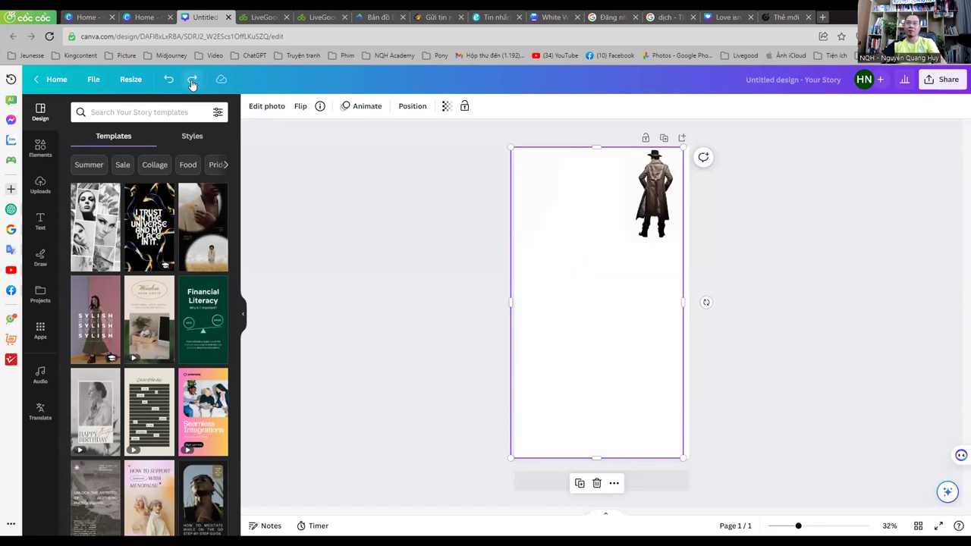
pyautogui.click(192, 81)
pyautogui.click(191, 80)
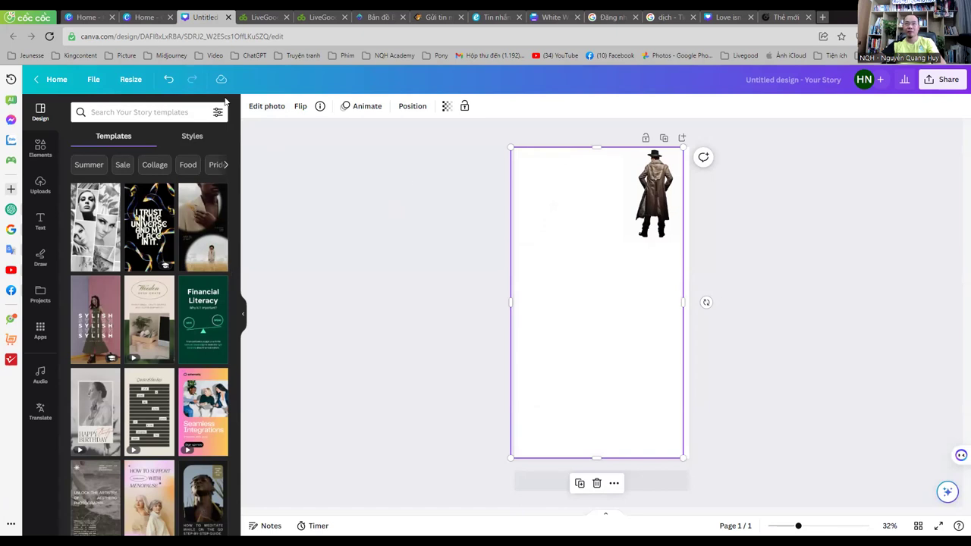
# Step: Rescale and reposition the detached detective image on page 1
pyautogui.moveTo(515, 435); pyautogui.dragTo(570, 347)
pyautogui.click(635, 240)
pyautogui.click(636, 235)
pyautogui.moveTo(603, 275); pyautogui.dragTo(682, 161)
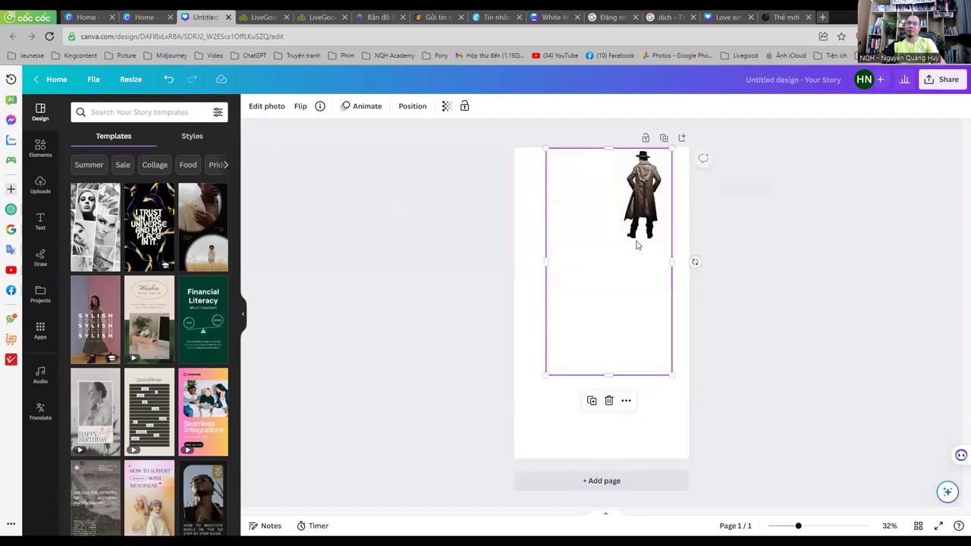
pyautogui.moveTo(595, 284); pyautogui.dragTo(553, 380)
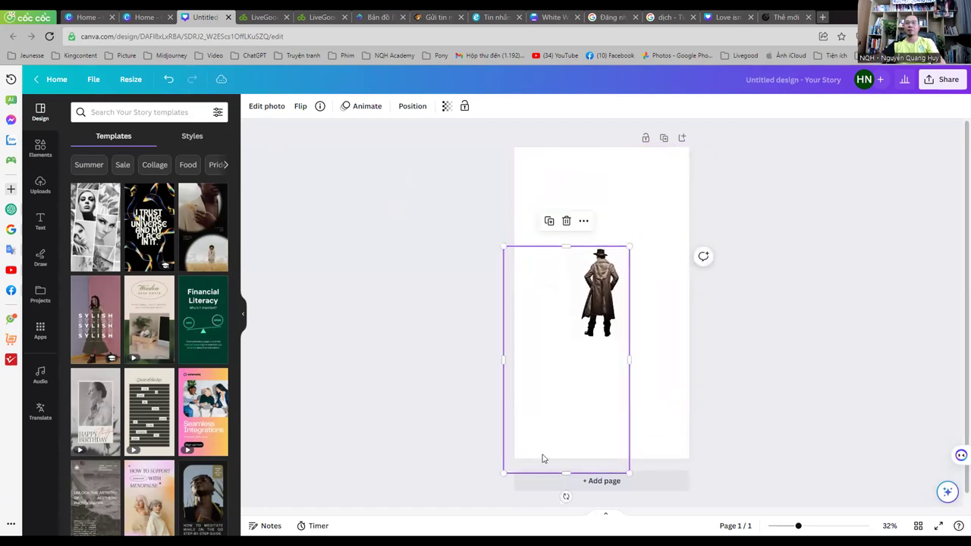
pyautogui.moveTo(523, 470); pyautogui.dragTo(565, 343)
pyautogui.moveTo(628, 272); pyautogui.dragTo(657, 231)
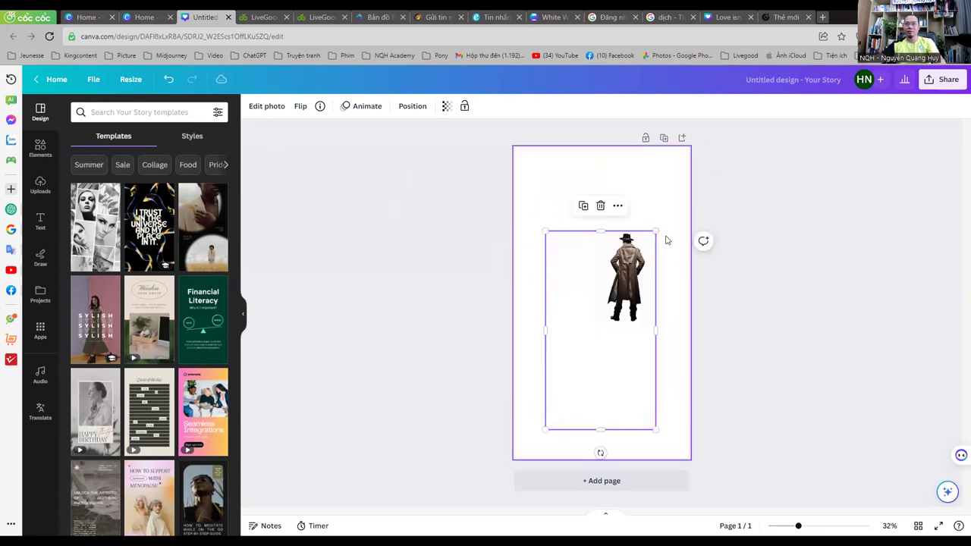
pyautogui.moveTo(545, 426); pyautogui.dragTo(583, 371)
pyautogui.click(628, 289)
pyautogui.moveTo(628, 289); pyautogui.dragTo(698, 182)
# Step: Add a second page, paste the leather-coat detective there and make it fill the page
pyautogui.click(602, 481)
pyautogui.hotkey('ctrl', 'v')
pyautogui.moveTo(654, 236); pyautogui.dragTo(637, 284)
pyautogui.moveTo(657, 202); pyautogui.dragTo(696, 151)
pyautogui.click(678, 159)
pyautogui.click(757, 225)
# Step: Download only page 2 of the story design as a PNG
pyautogui.click(935, 85)
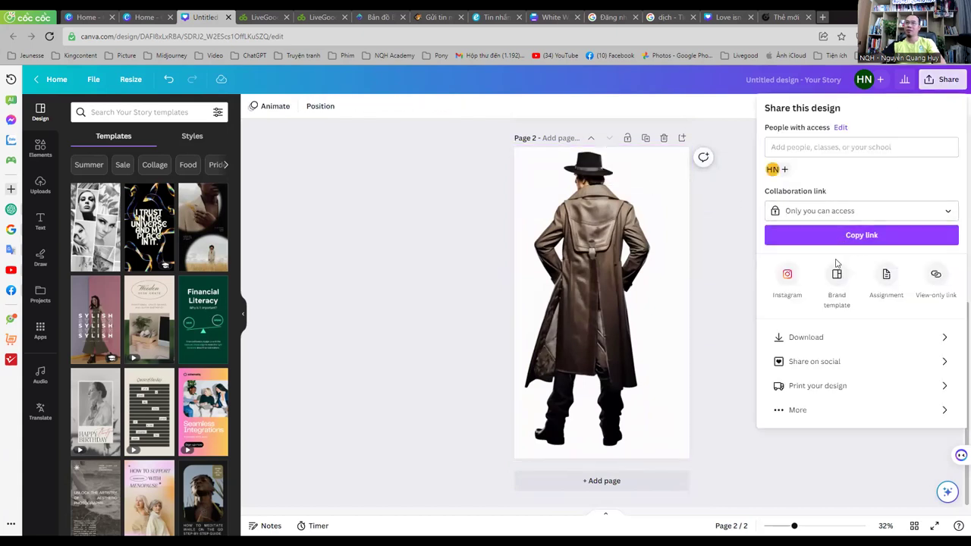
pyautogui.click(814, 346)
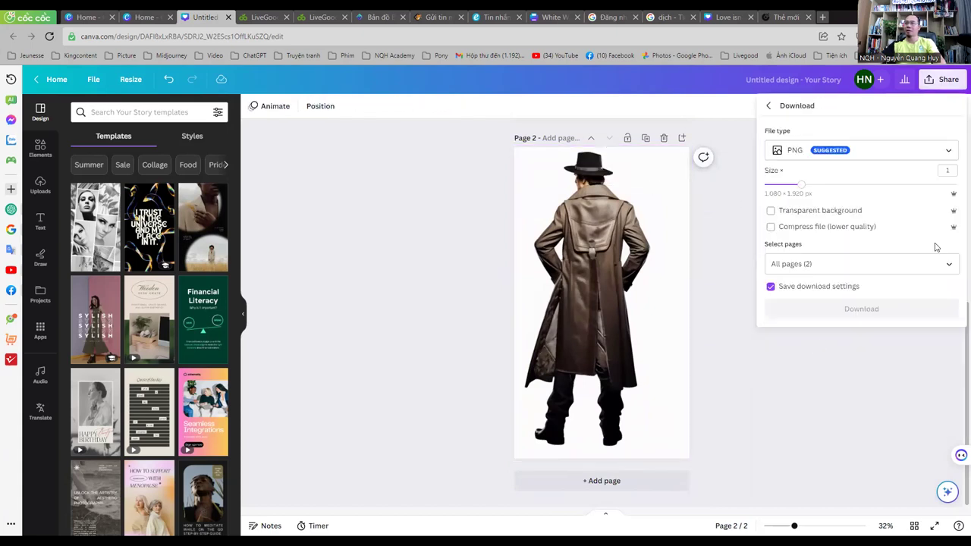
pyautogui.click(945, 264)
pyautogui.click(949, 293)
pyautogui.click(948, 352)
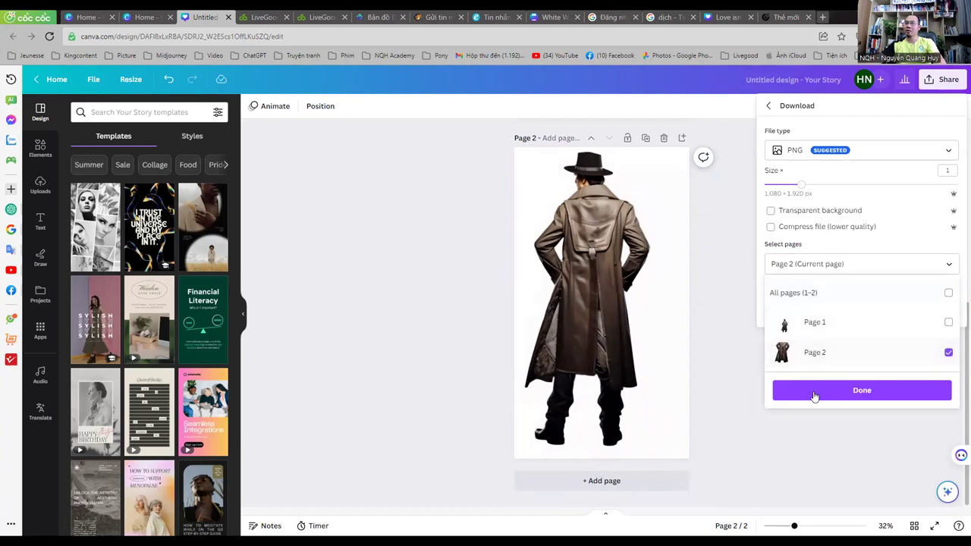
pyautogui.click(814, 394)
pyautogui.click(793, 314)
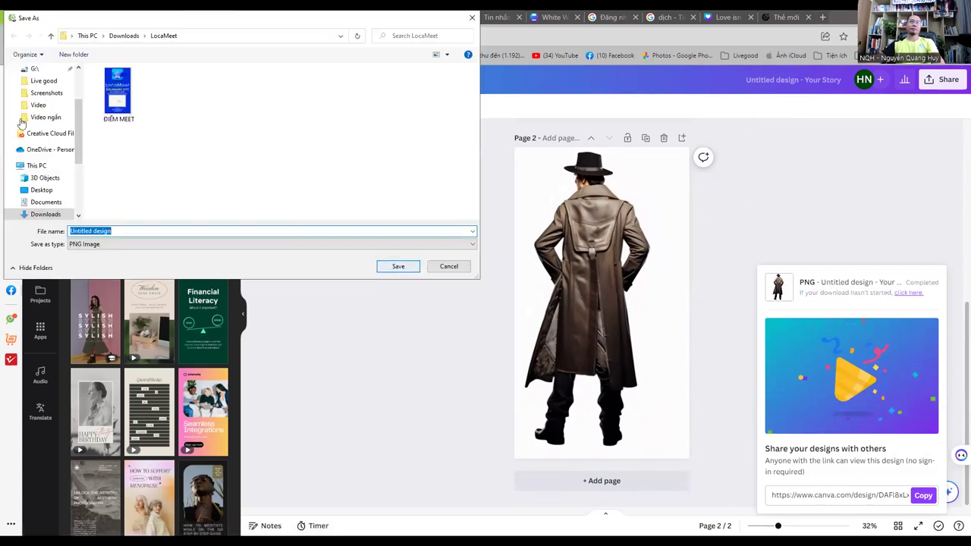
# Step: Save the PNG in the Downloads folder as "Untitled design1", keeping the existing "Untitled design" file
pyautogui.click(46, 214)
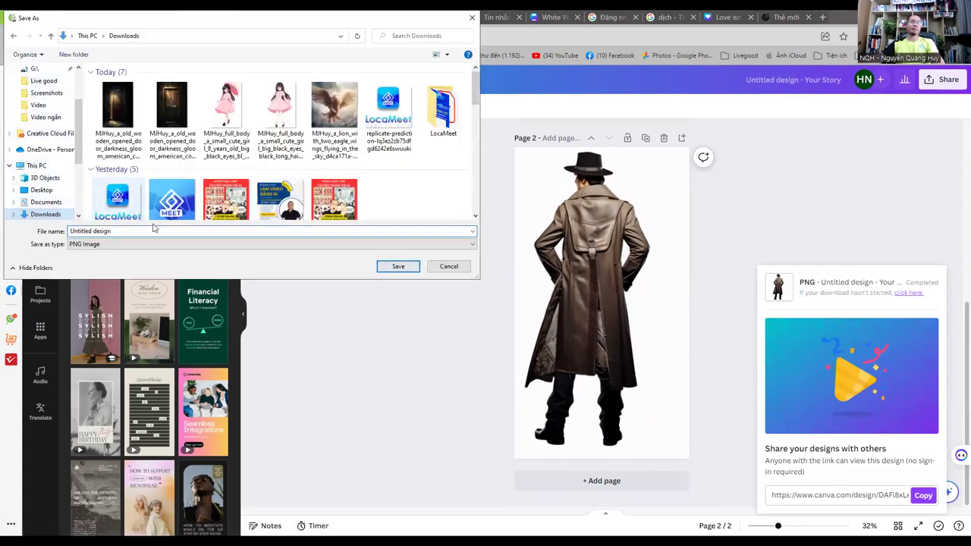
pyautogui.click(400, 267)
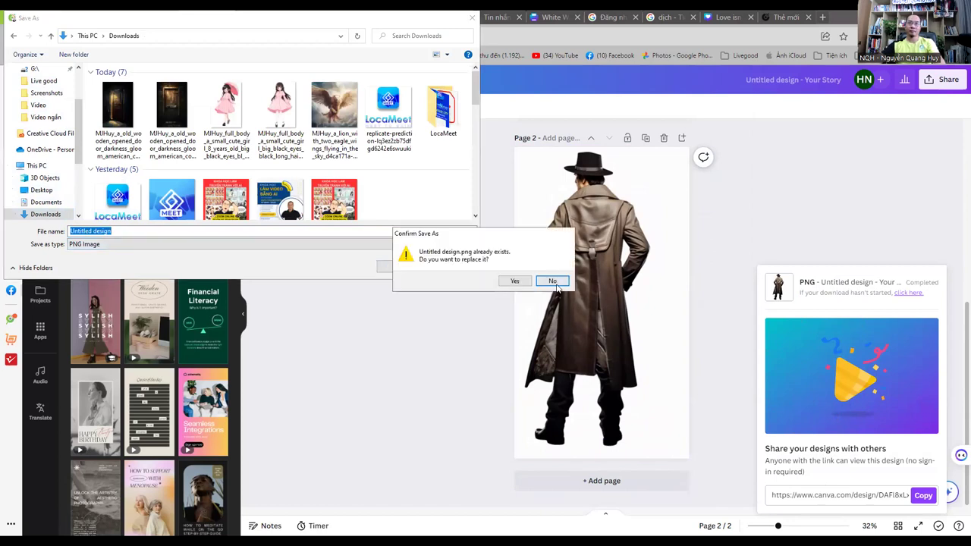
pyautogui.click(553, 281)
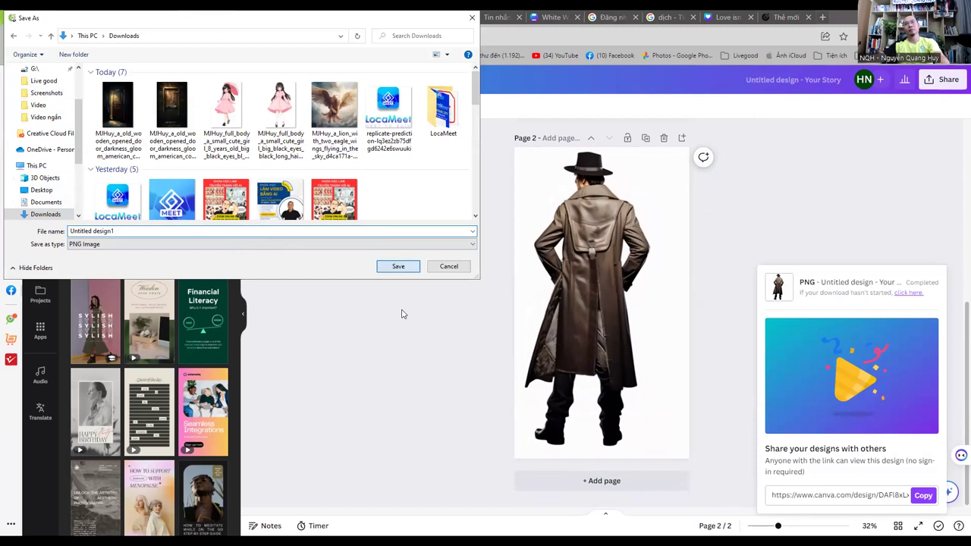
pyautogui.press('Return')
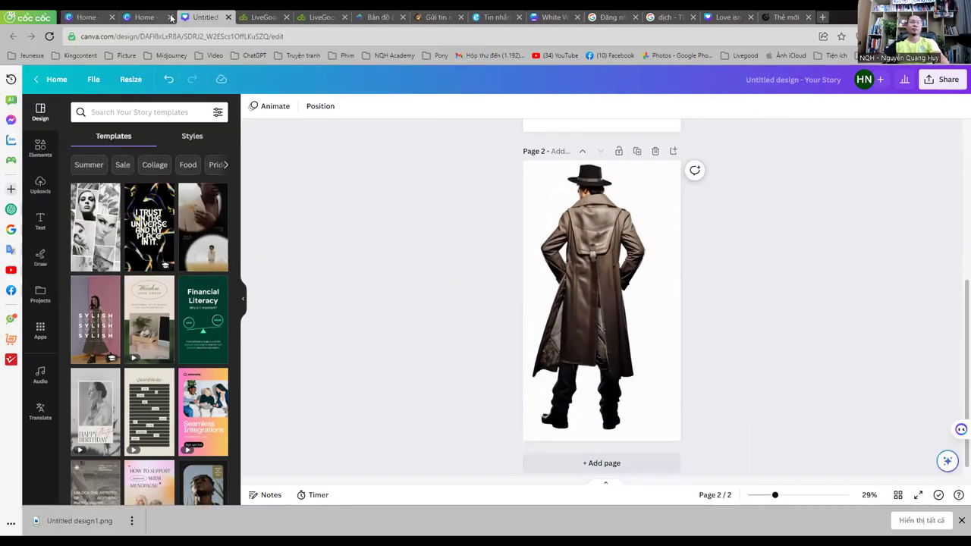
# Step: Close the story design and the extra home page, and look through the list of available teams
pyautogui.click(229, 17)
pyautogui.click(171, 19)
pyautogui.click(92, 17)
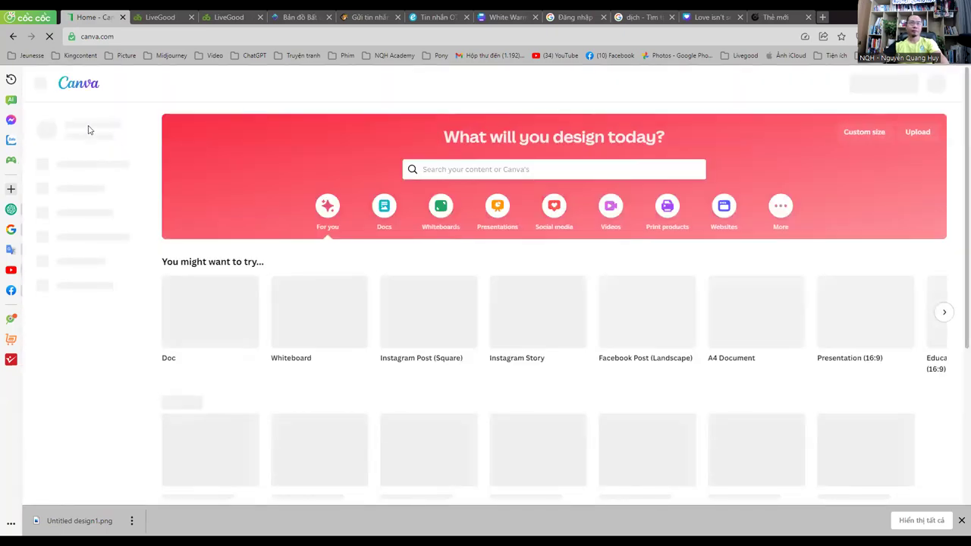
pyautogui.click(121, 135)
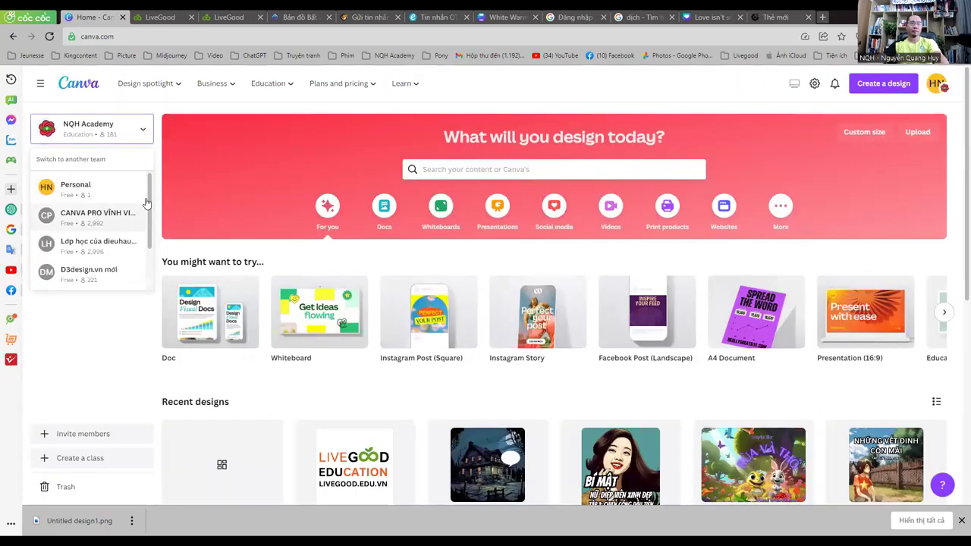
pyautogui.scroll(-3, 116, 281)
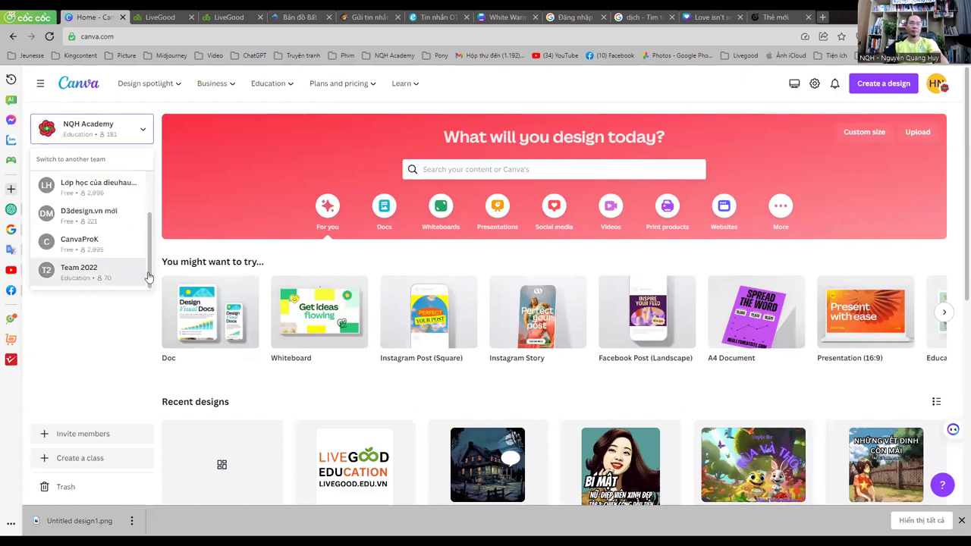
pyautogui.click(150, 278)
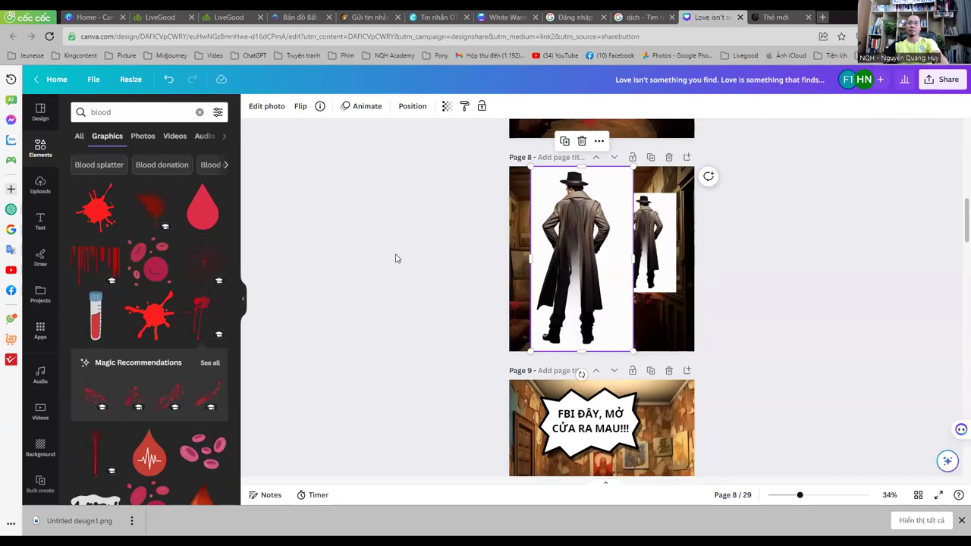
# Step: Delete the enlarged old detective image from page 8 of the comic and upload Untitled design1.png from Downloads
pyautogui.moveTo(584, 259); pyautogui.dragTo(500, 266)
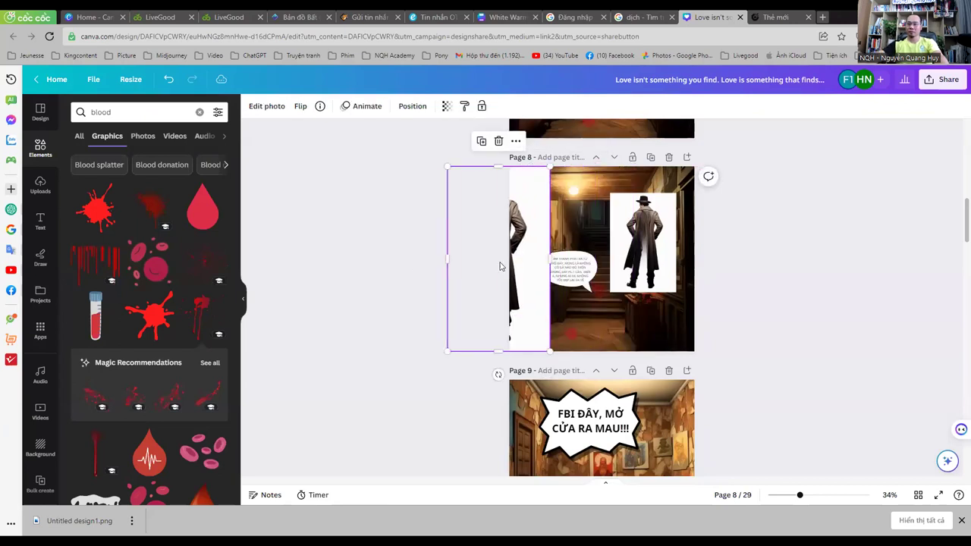
pyautogui.press('Delete')
pyautogui.click(41, 184)
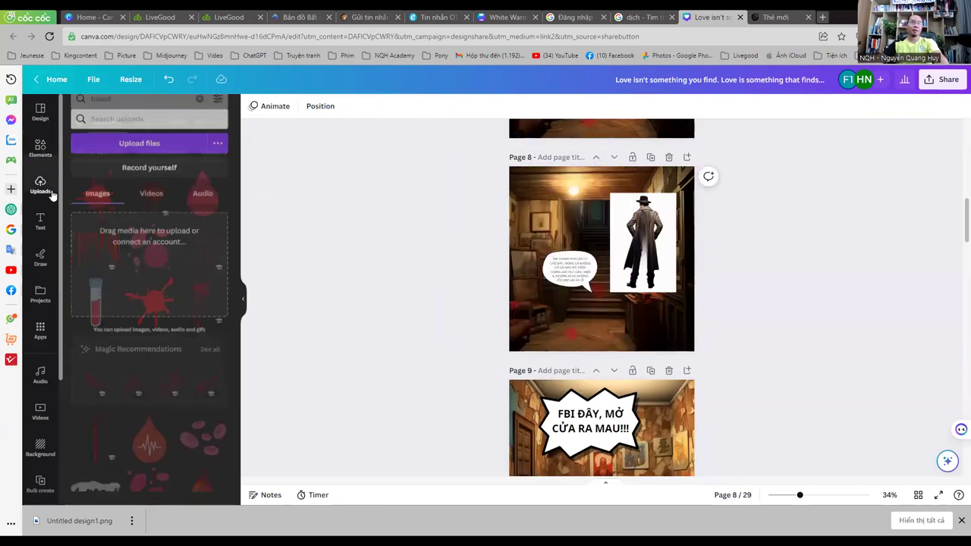
pyautogui.click(176, 141)
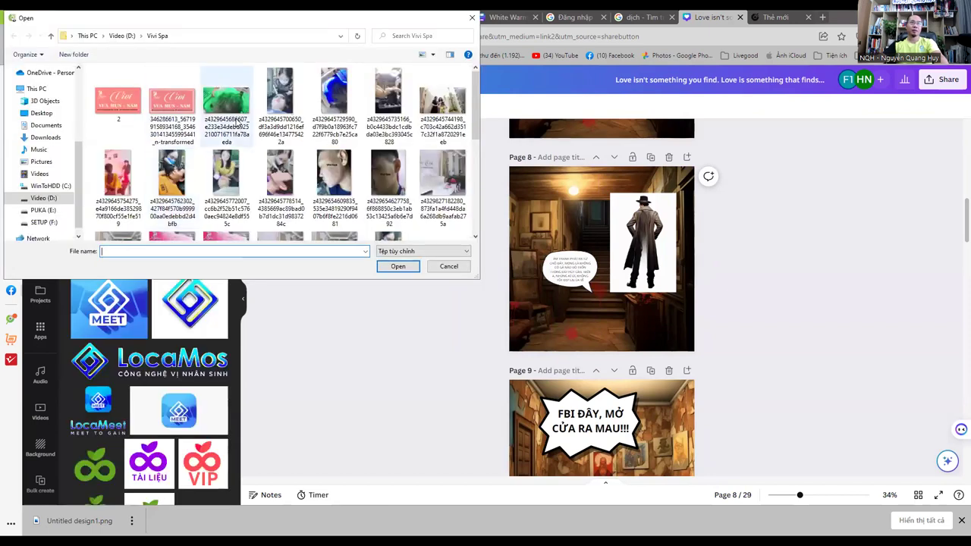
pyautogui.click(46, 138)
pyautogui.click(115, 106)
pyautogui.click(397, 266)
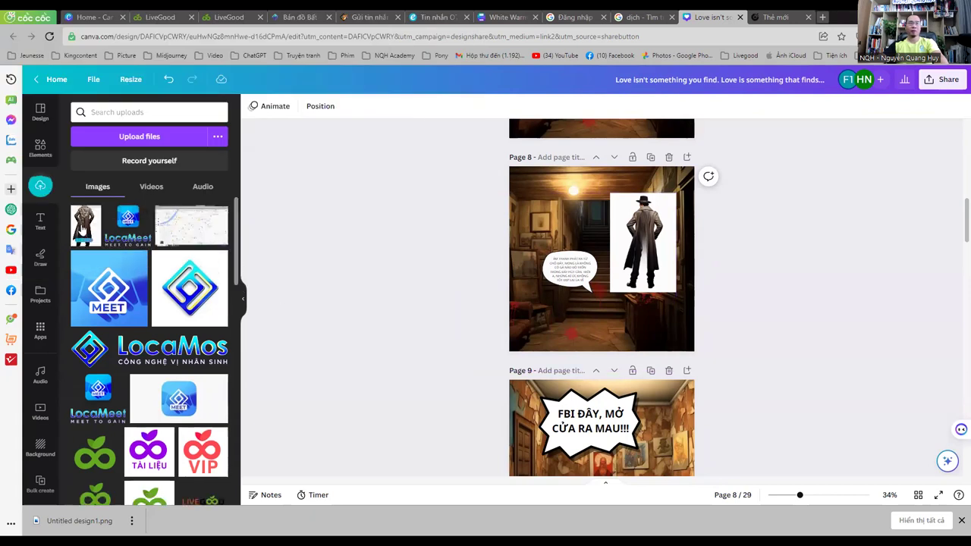
# Step: Place the uploaded leather-coat detective on page 8 instead of the remaining old one and remove its background
pyautogui.click(84, 227)
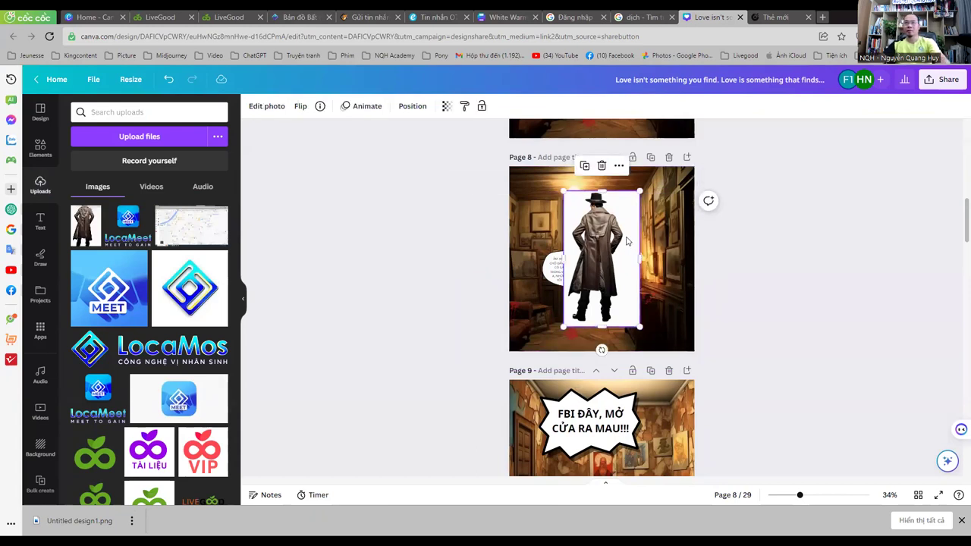
pyautogui.moveTo(627, 241); pyautogui.dragTo(652, 308)
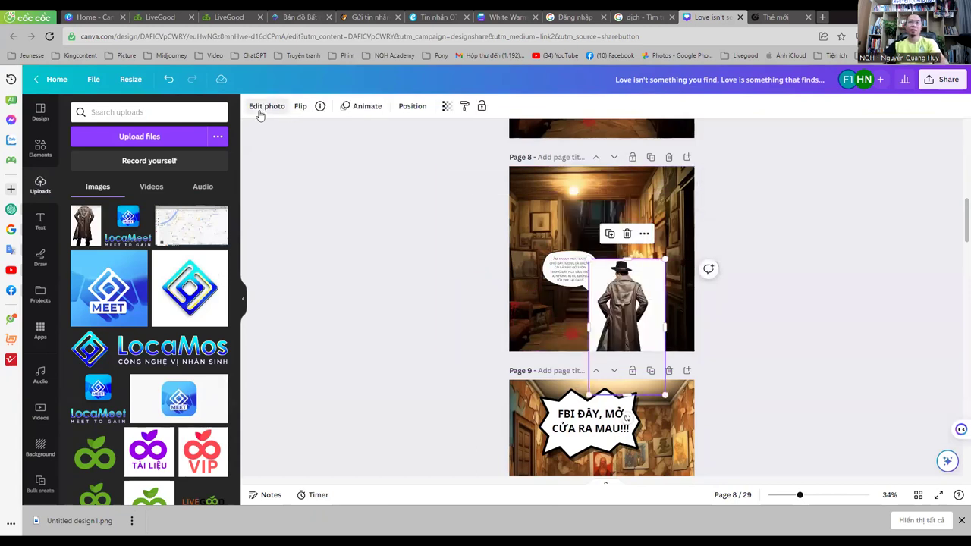
pyautogui.click(260, 110)
pyautogui.click(103, 194)
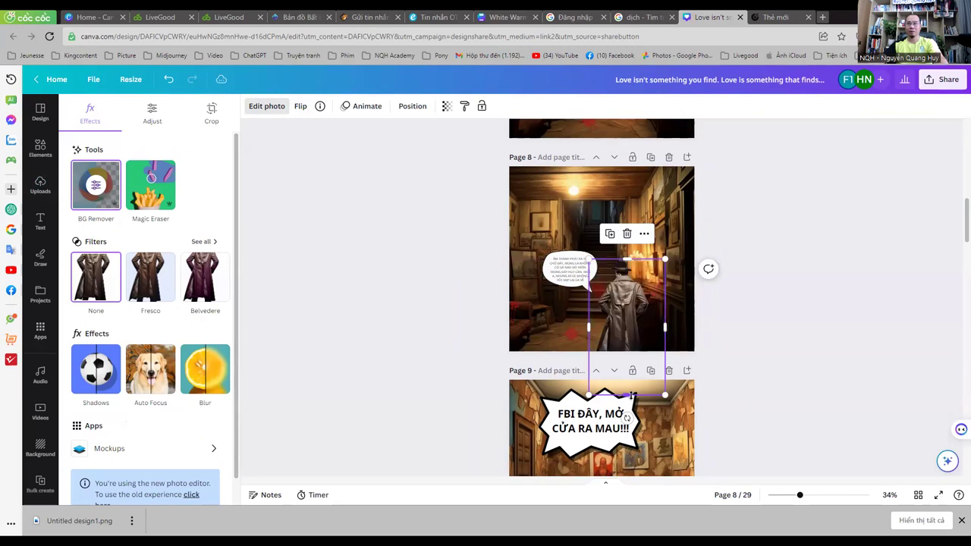
# Step: Crop, enlarge and position the detective at the lower edge of page 8 beside the speech bubble, and select the bubble's text
pyautogui.moveTo(633, 387); pyautogui.dragTo(627, 352)
pyautogui.moveTo(696, 199); pyautogui.dragTo(706, 205)
pyautogui.moveTo(656, 249); pyautogui.dragTo(634, 258)
pyautogui.moveTo(685, 209); pyautogui.dragTo(665, 235)
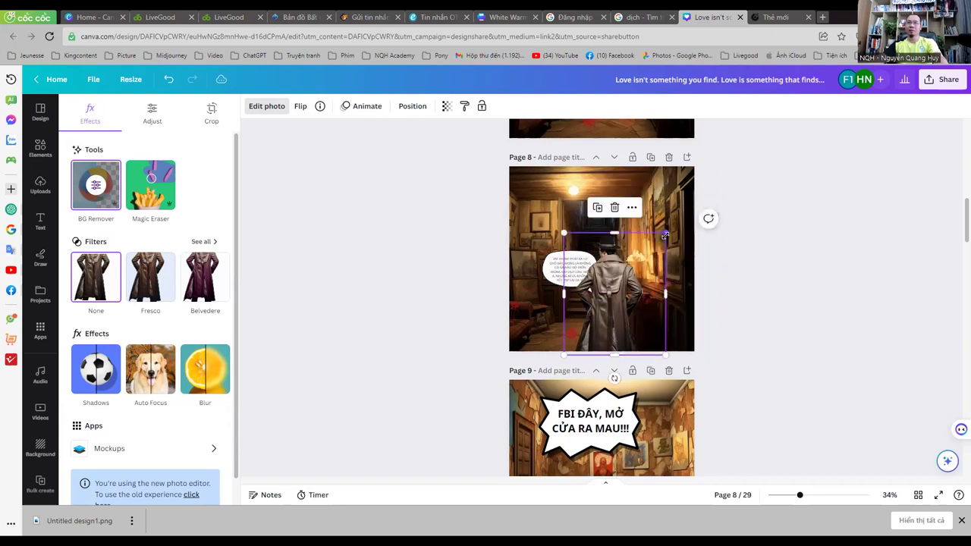
pyautogui.moveTo(641, 307); pyautogui.dragTo(635, 314)
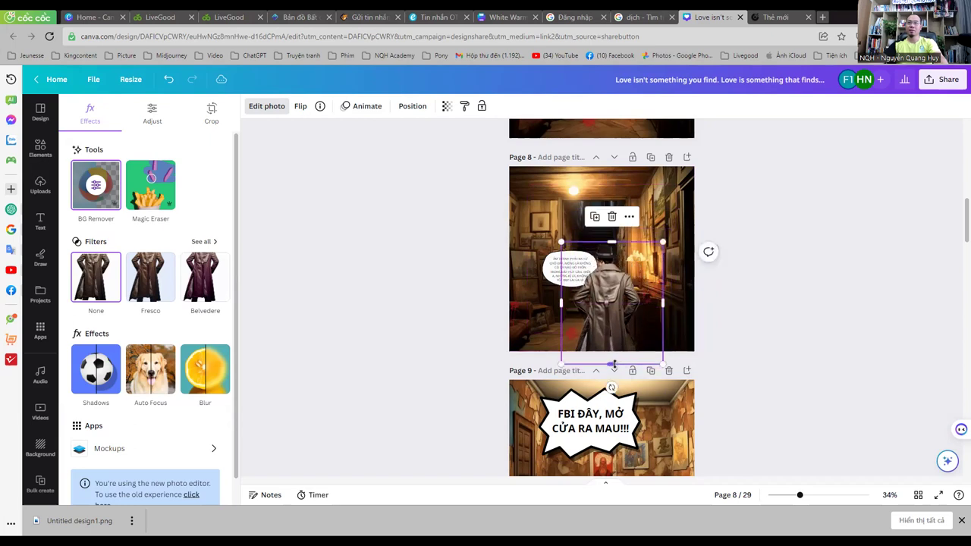
pyautogui.moveTo(611, 350); pyautogui.dragTo(610, 349)
pyautogui.keyDown('ctrl'); pyautogui.scroll(5, 614, 246); pyautogui.keyUp('ctrl')
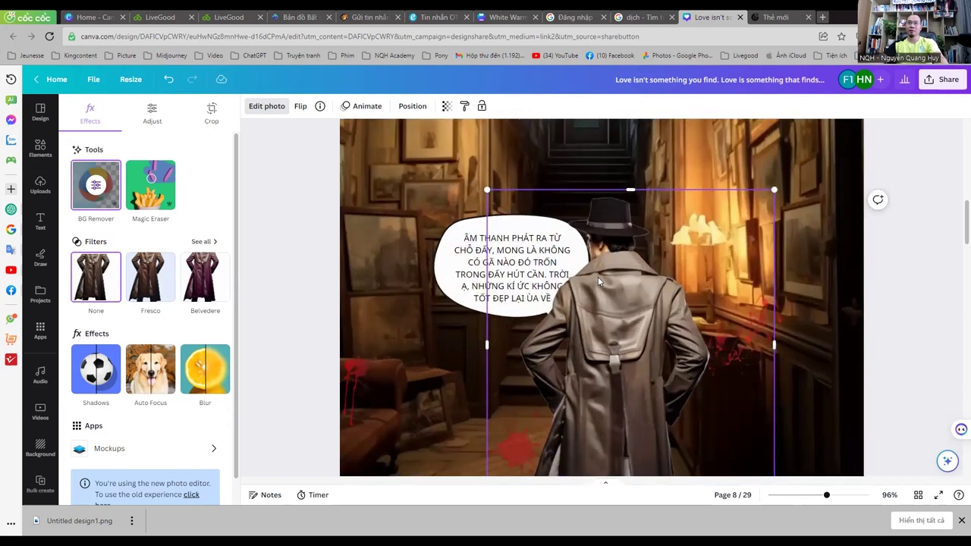
pyautogui.moveTo(618, 342); pyautogui.dragTo(653, 343)
pyautogui.click(500, 307)
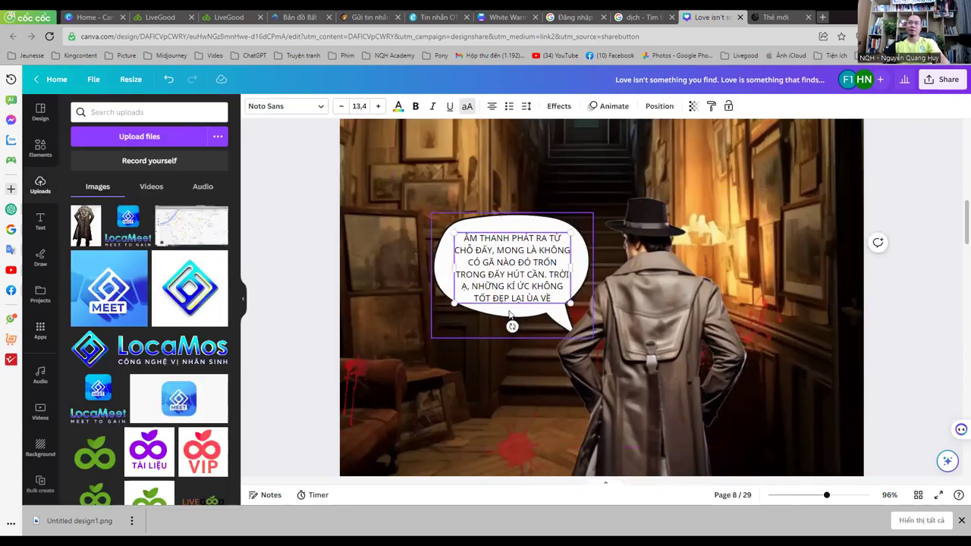